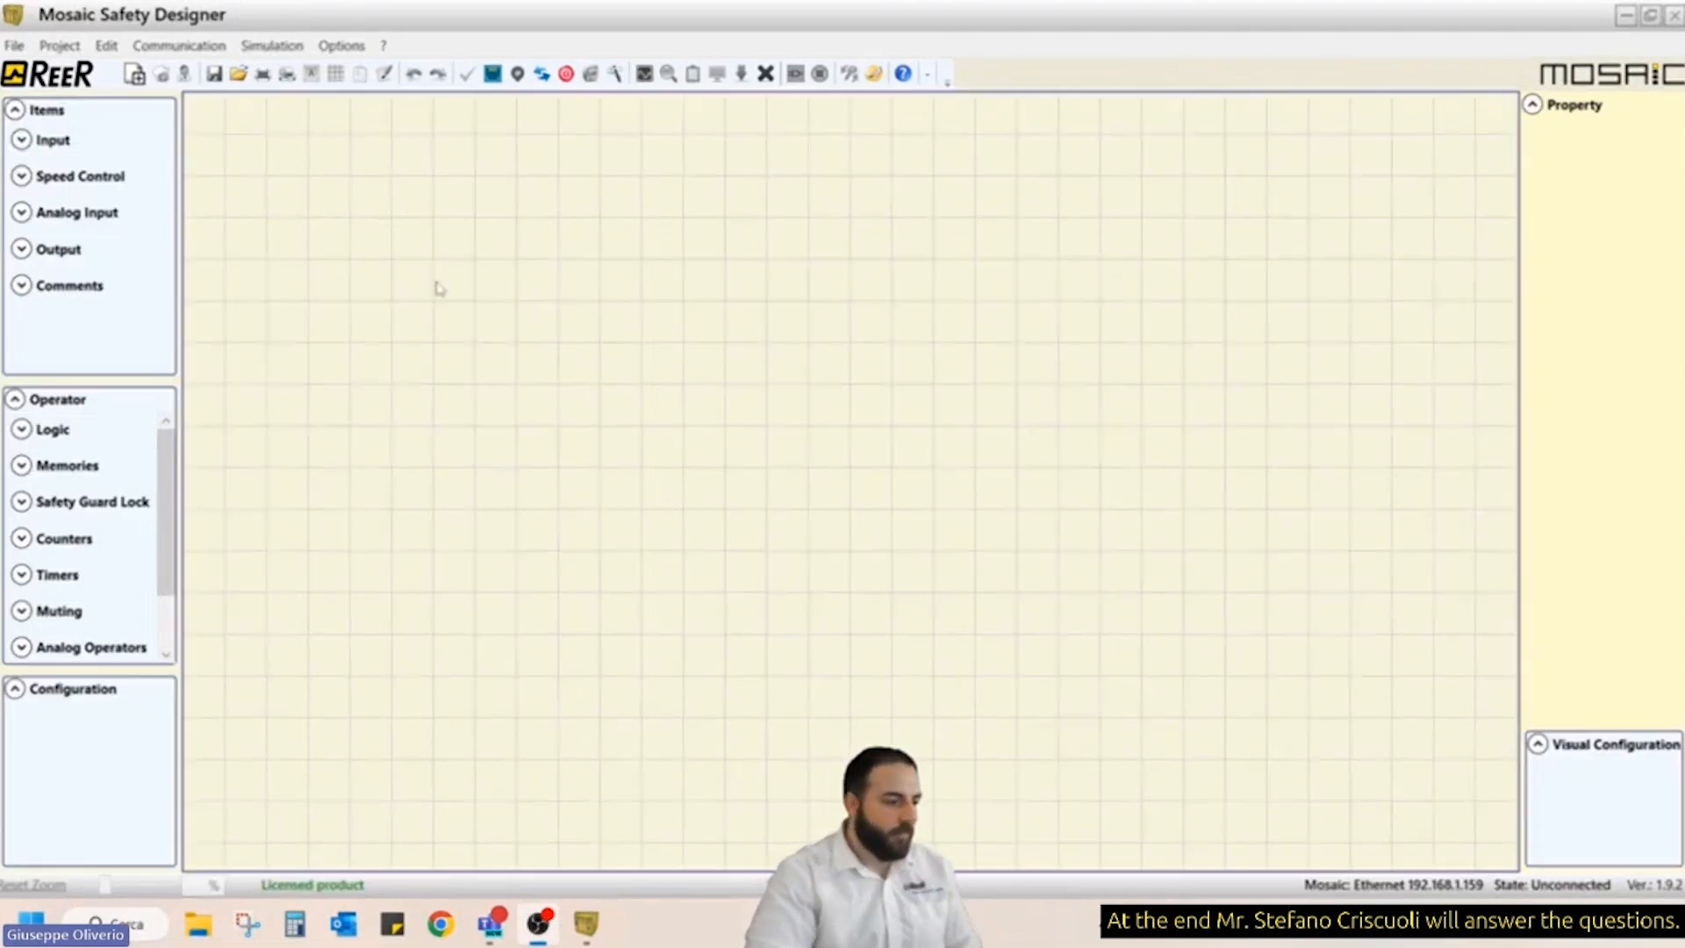
- Start a new project and enter the user's name in the project information
click(135, 75)
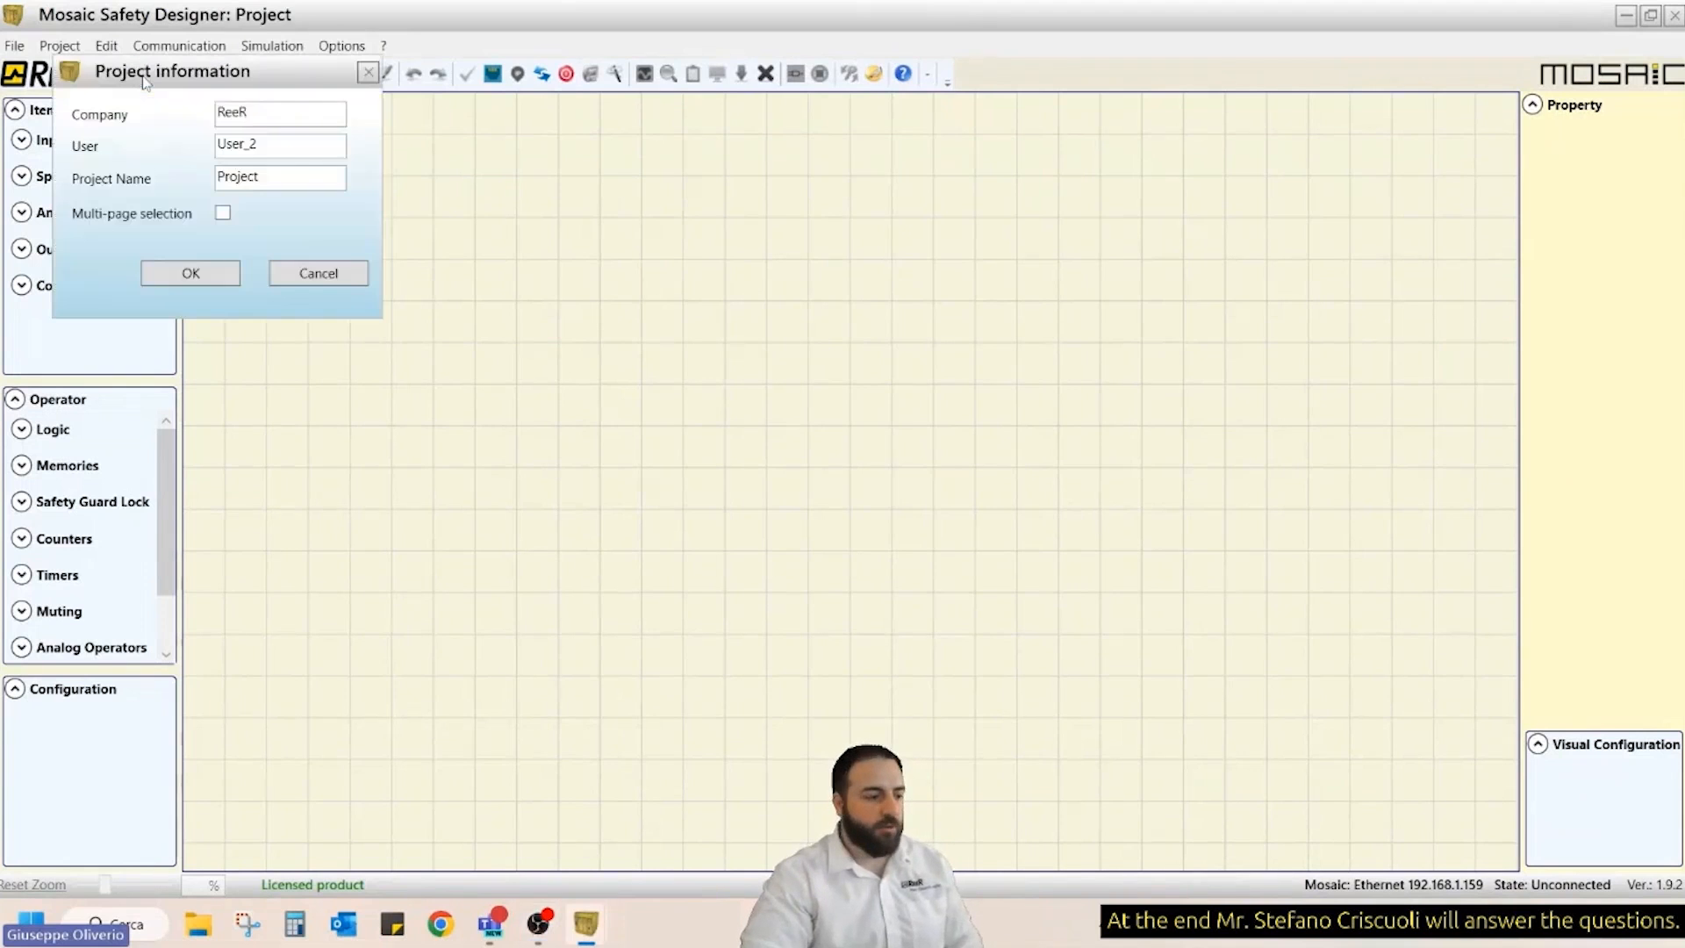
drag(257, 117, 102, 116)
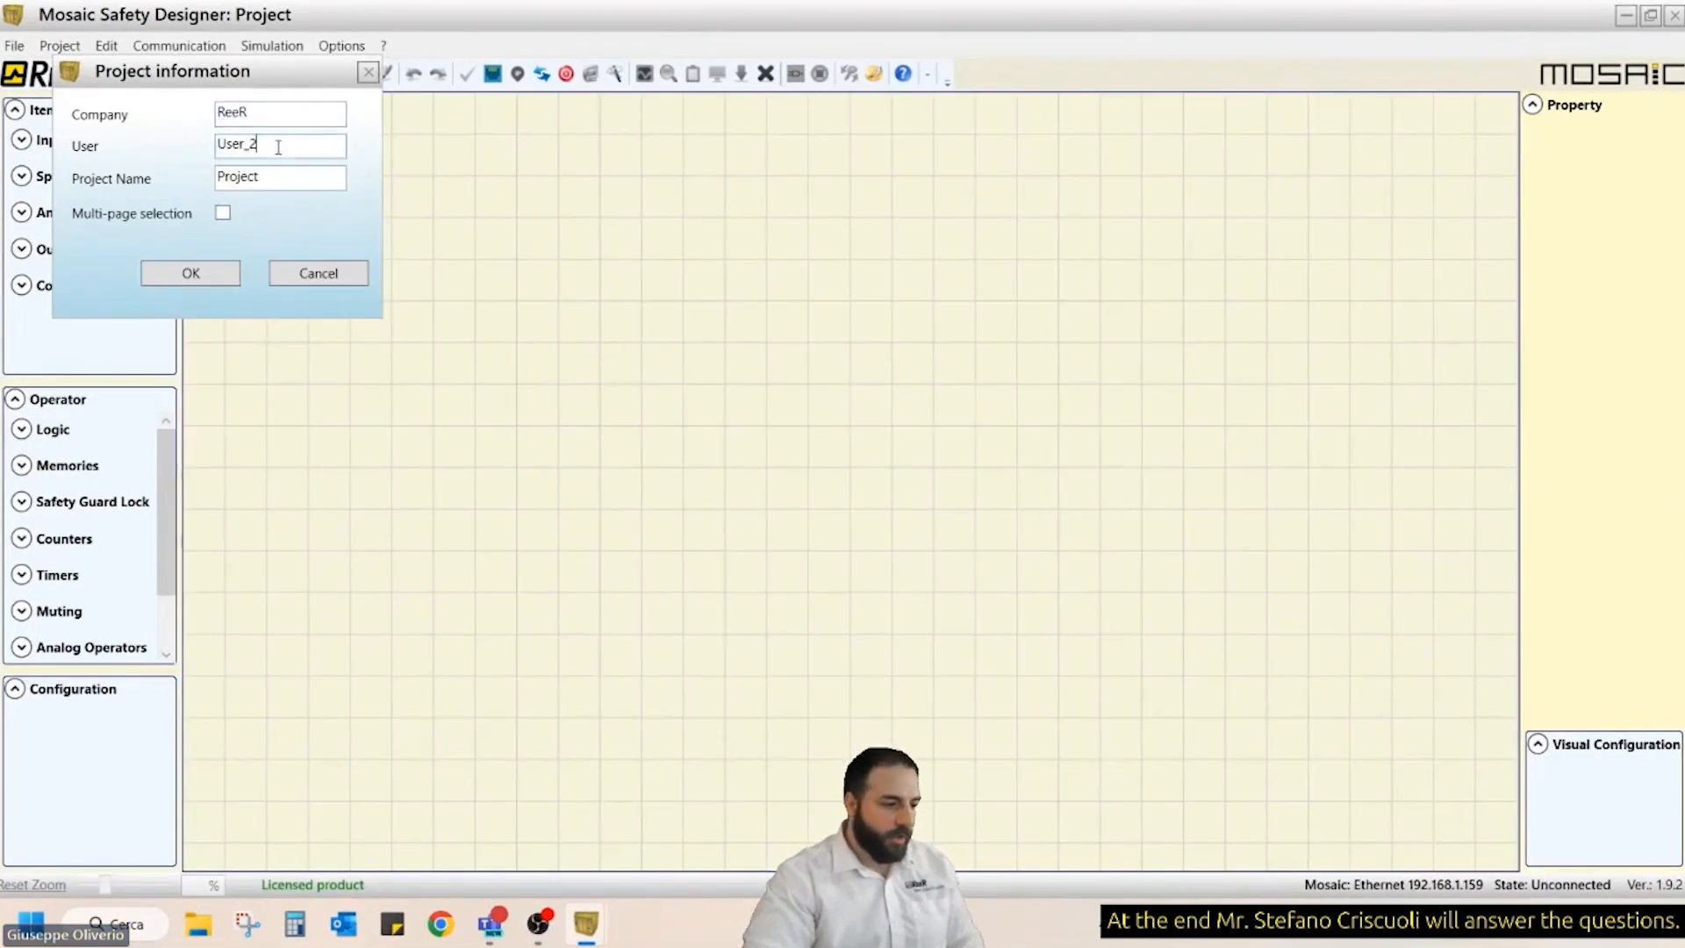
drag(272, 143, 14, 162)
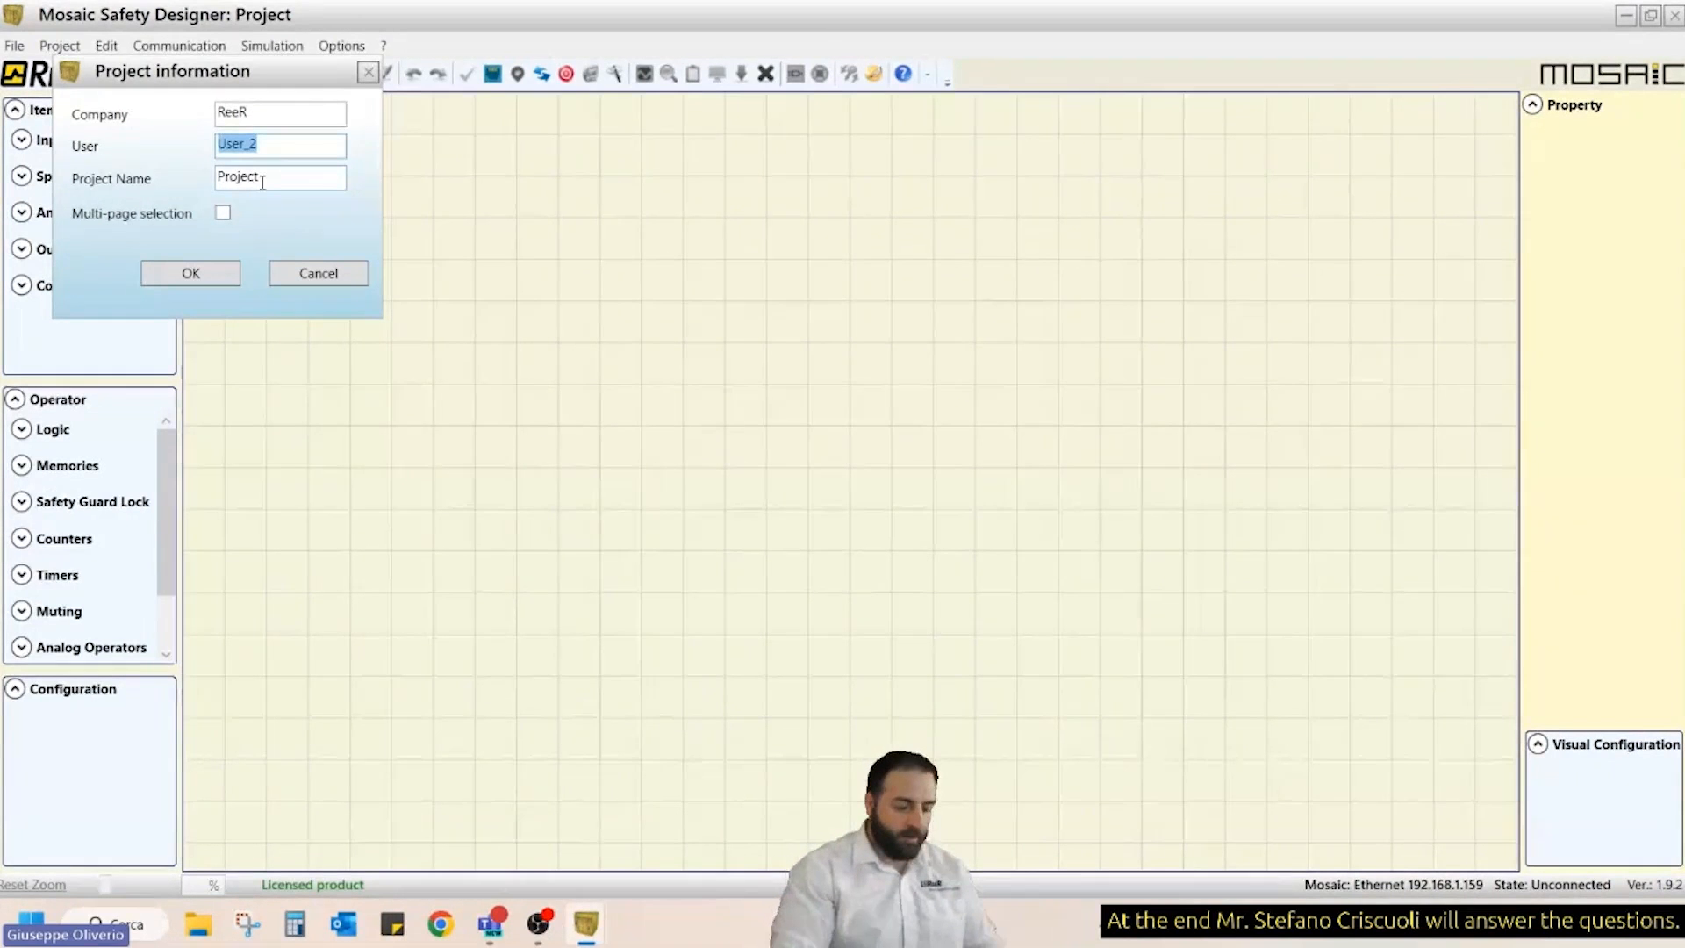
text(Giuseppe)
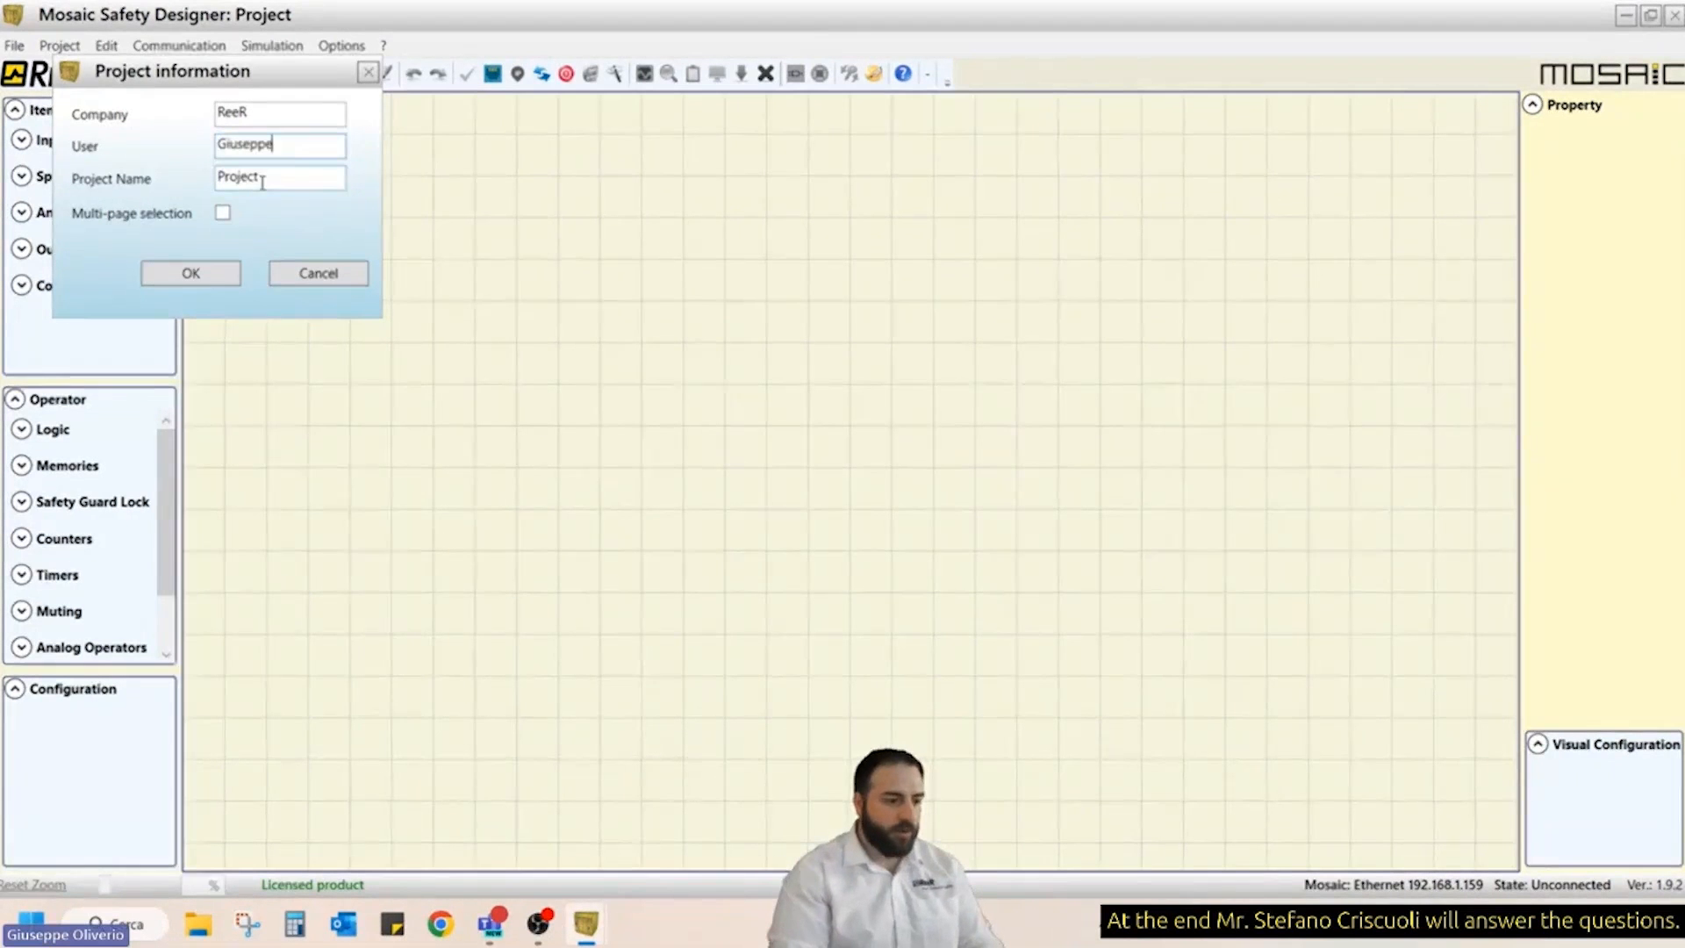
key(Tab)
- Name the project Webinar_MSD and enable multi-page selection, confirming the project information
double_click(262, 182)
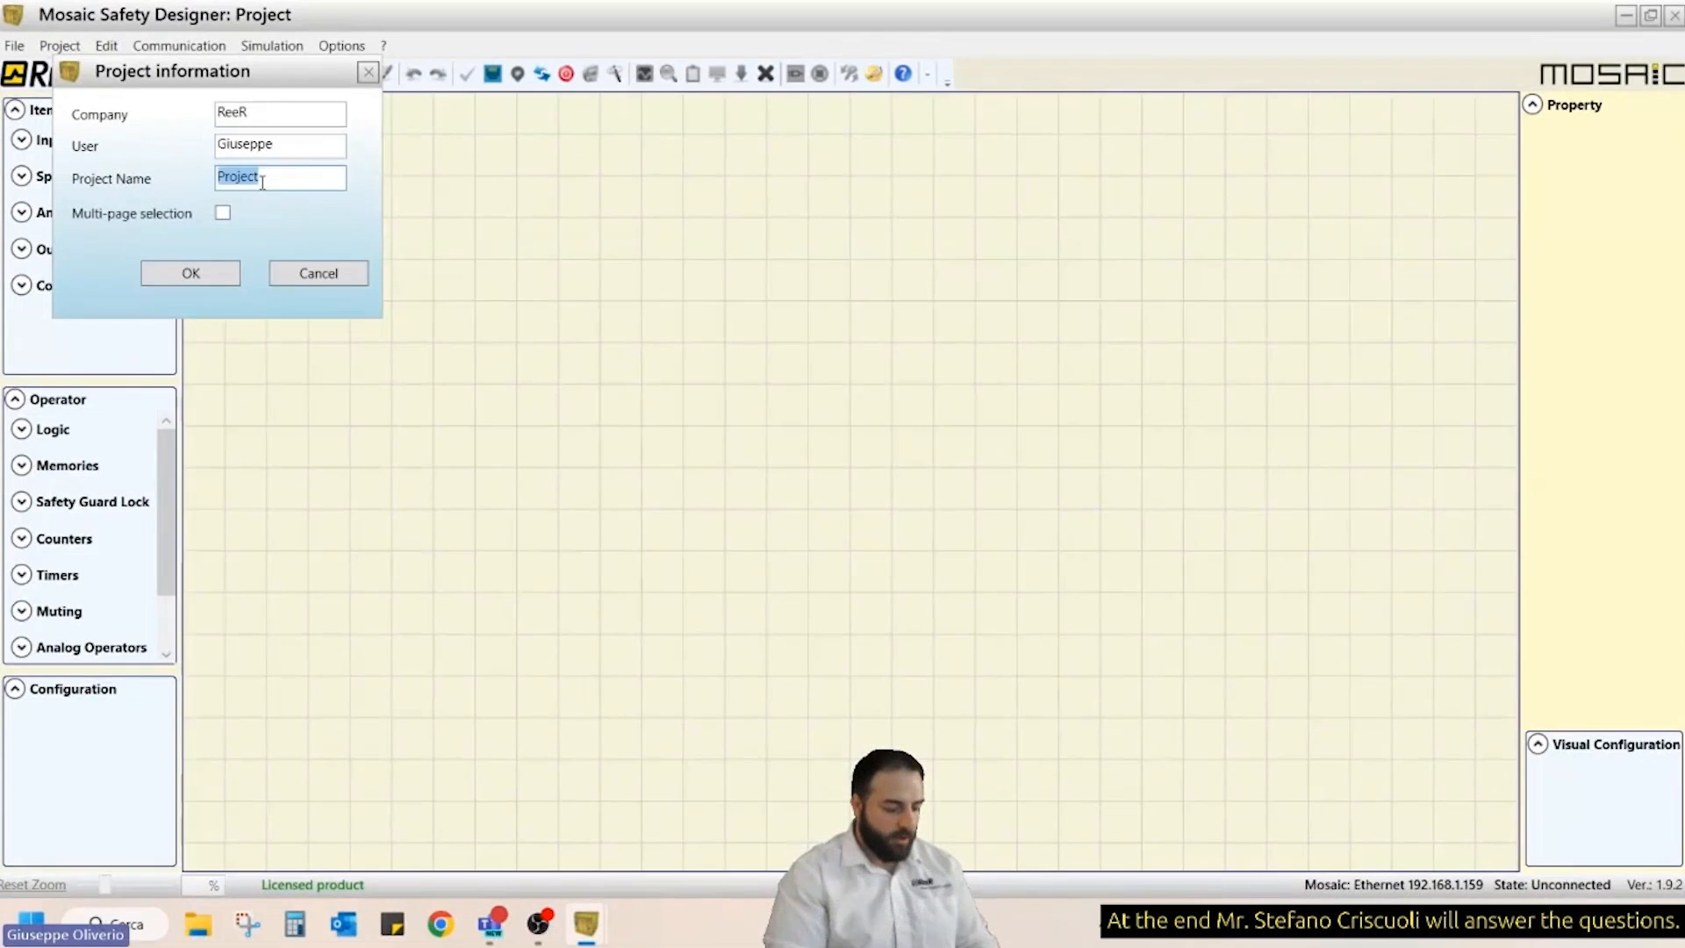
text(Webinar)
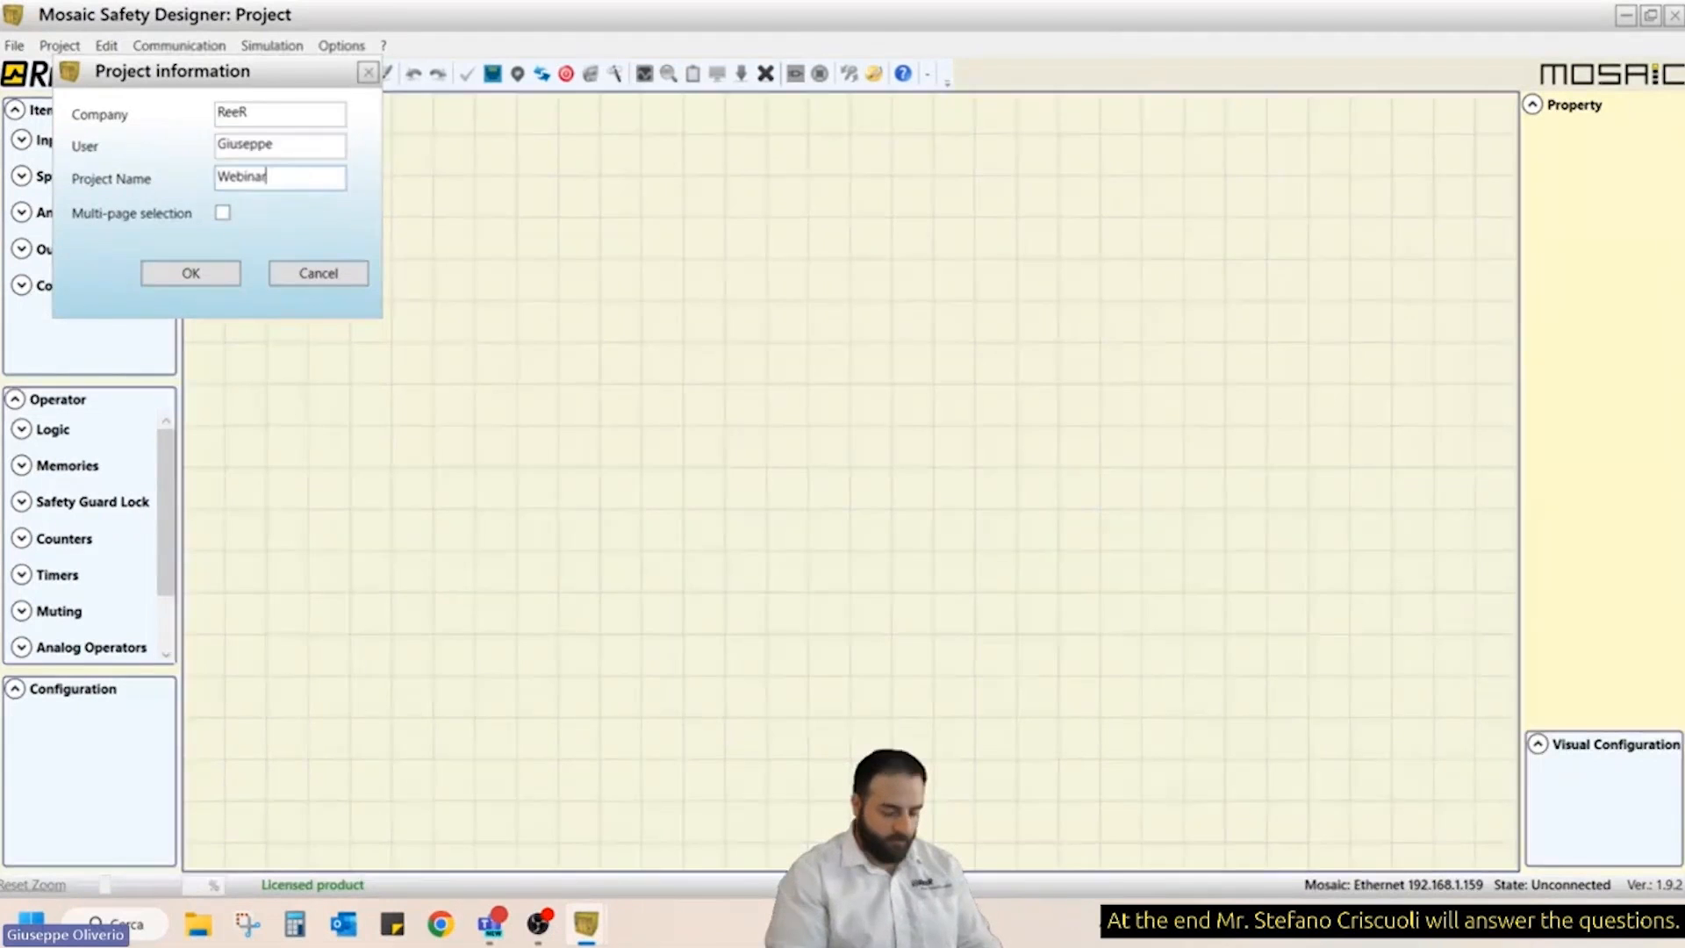
text(_MSD)
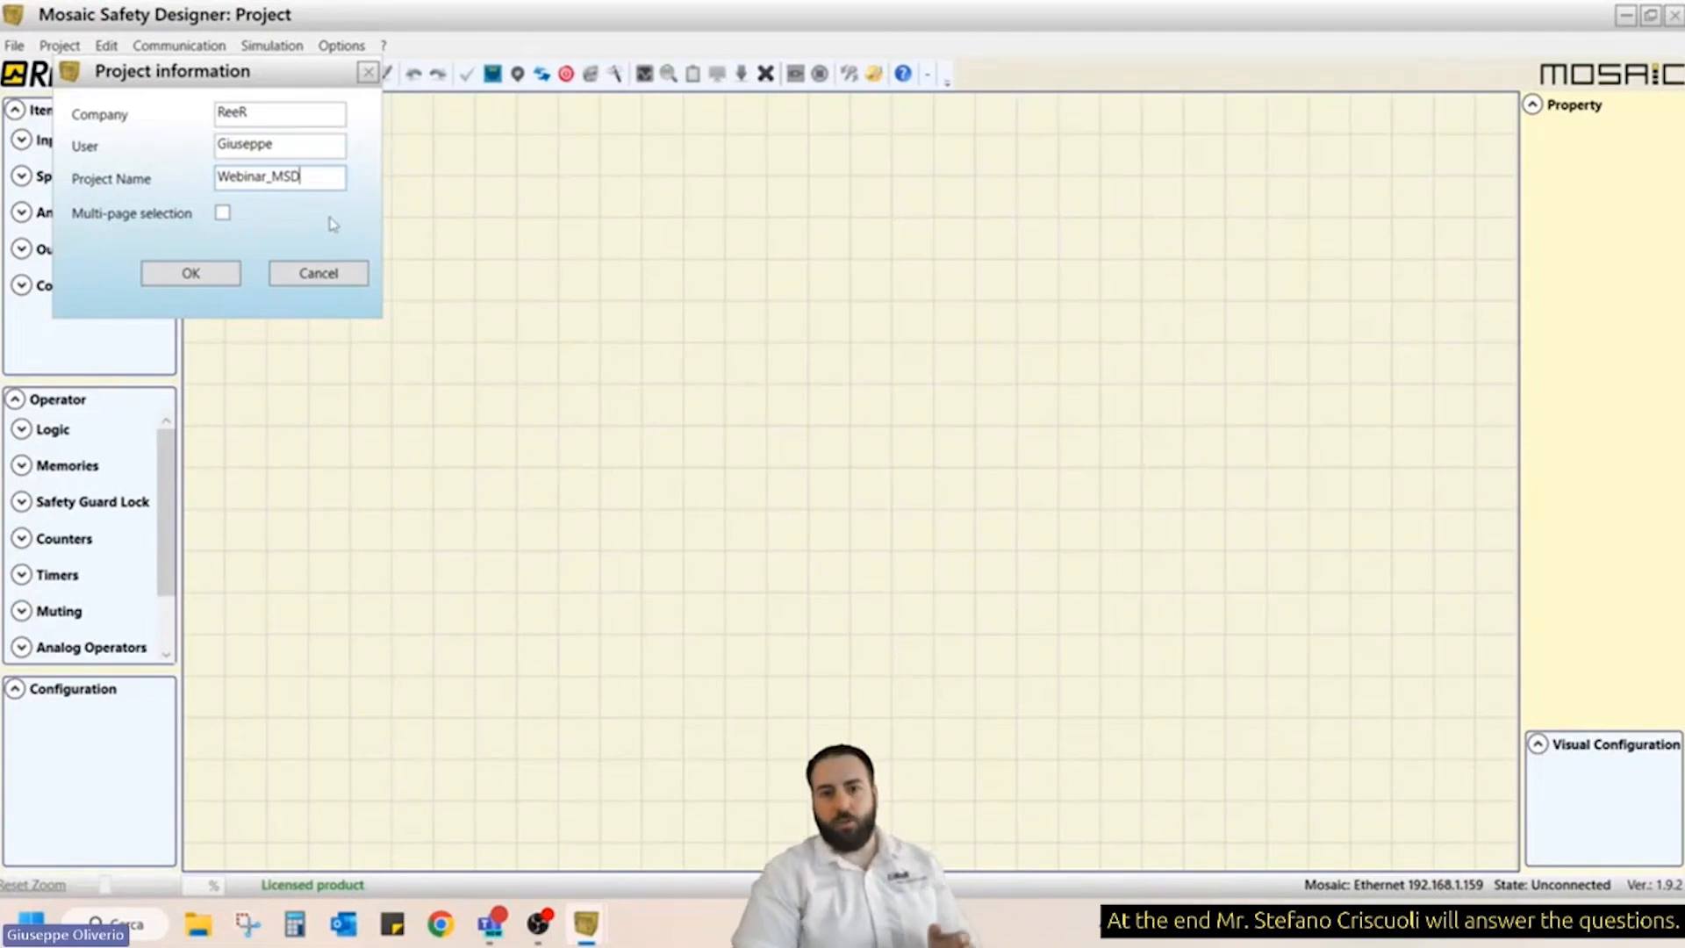
click(223, 214)
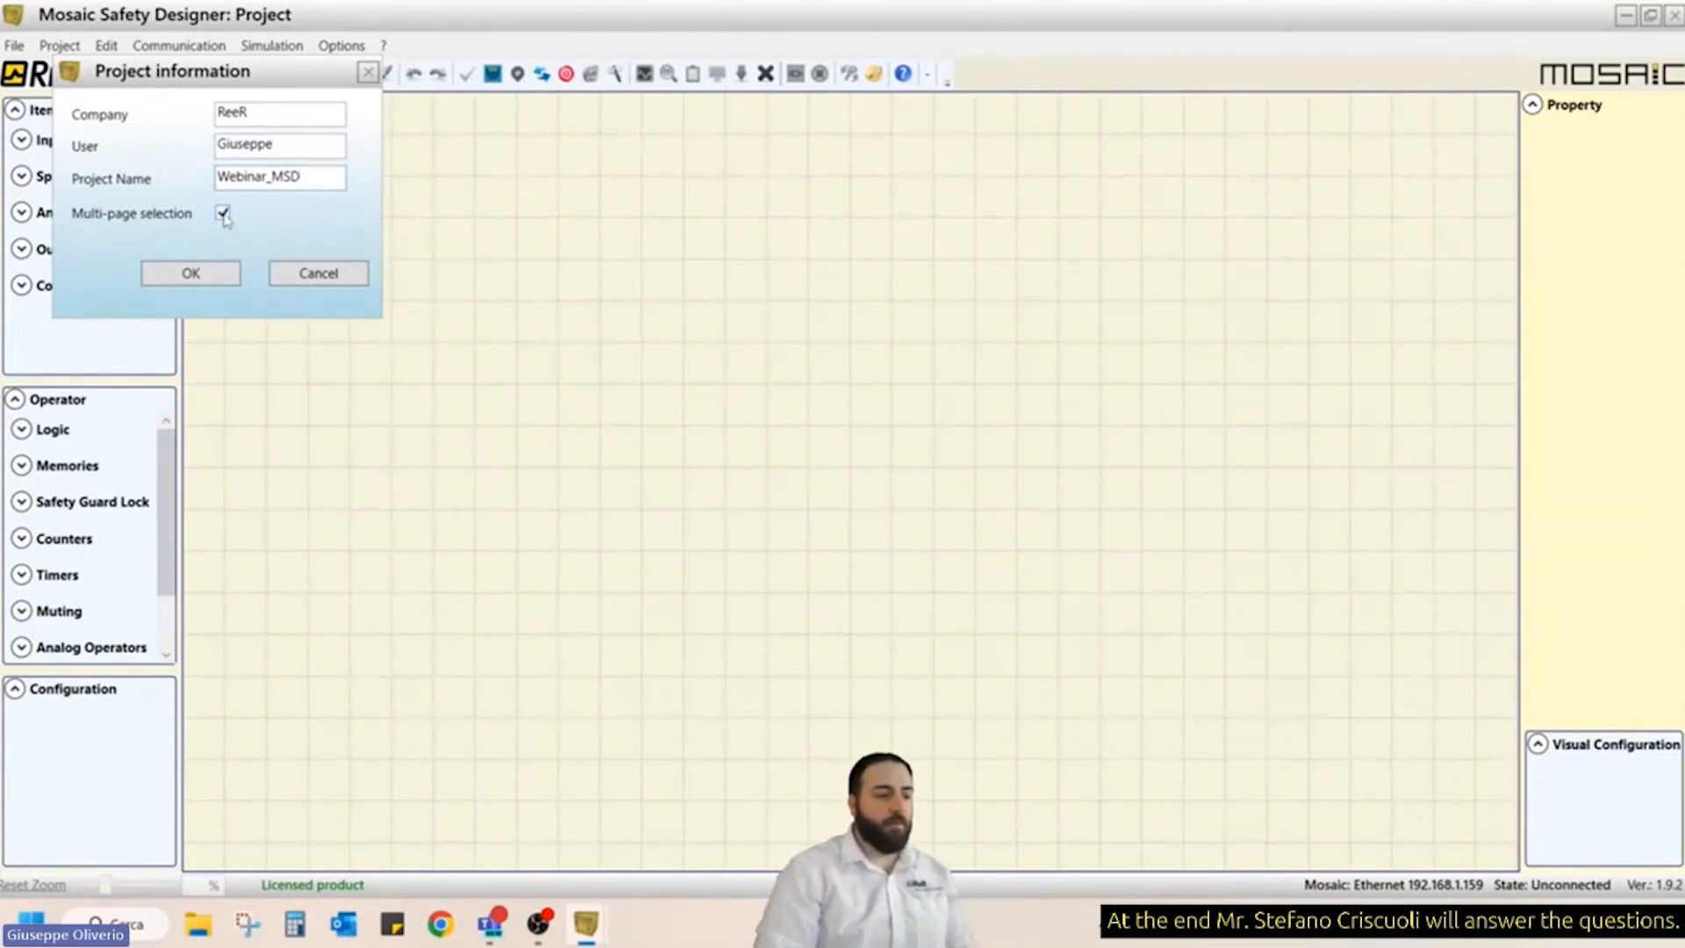
click(191, 275)
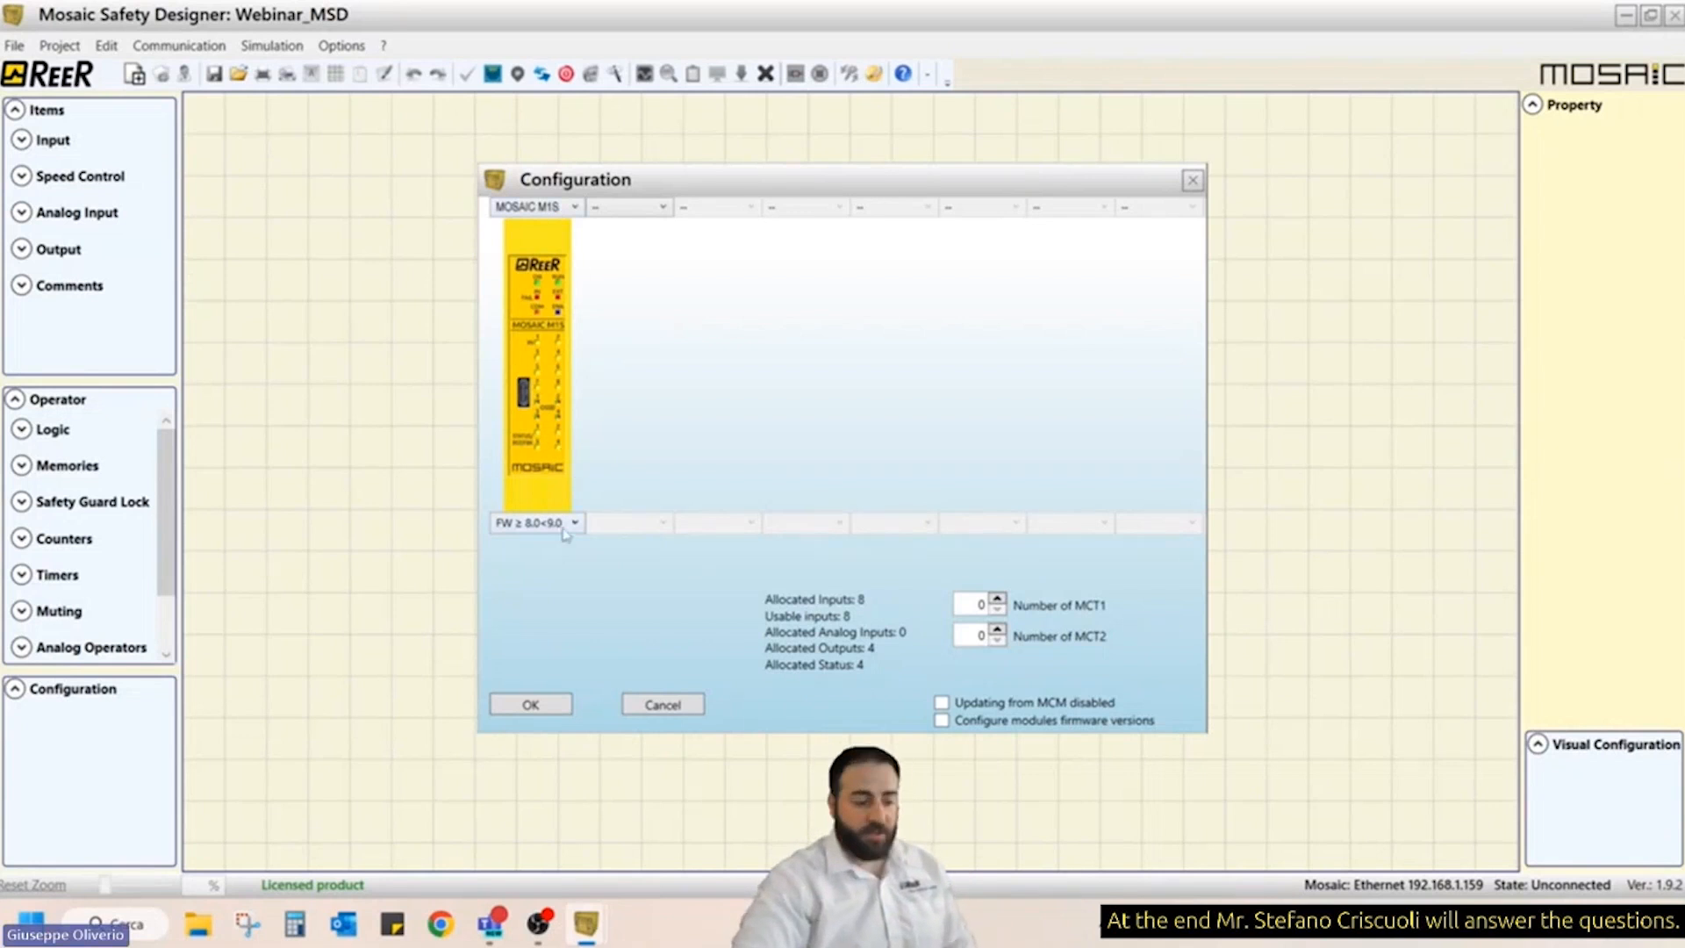
- Switch the master module to MOSAIC M1 and back to MOSAIC M1S
click(576, 210)
click(549, 228)
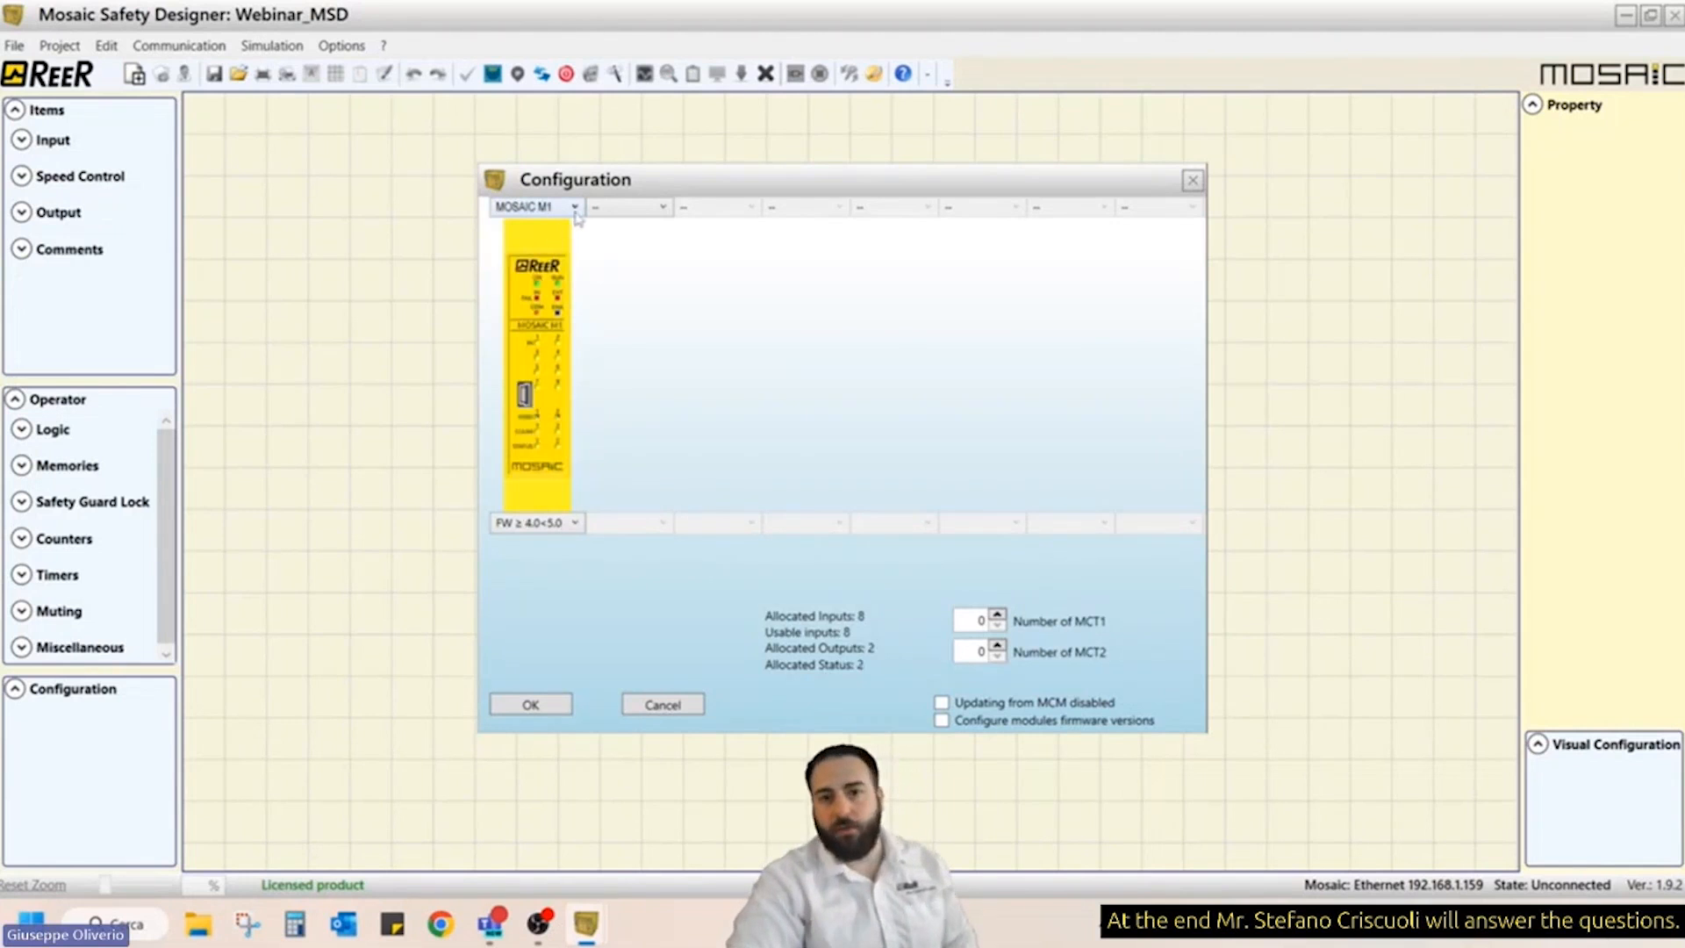
click(576, 208)
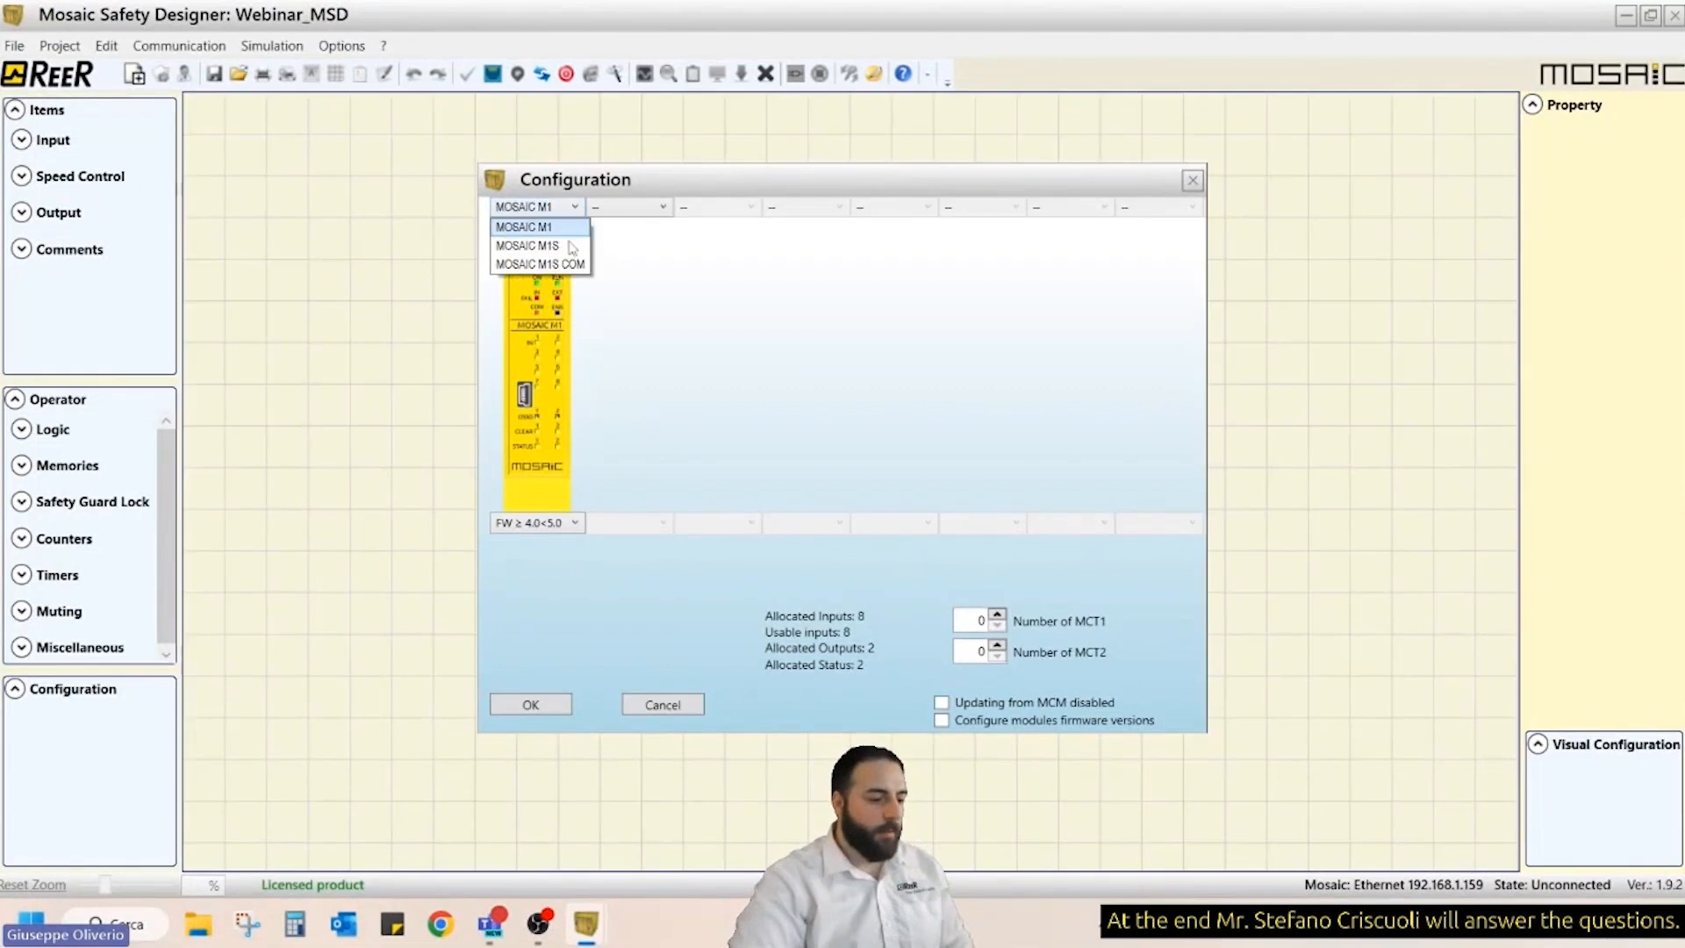
click(551, 245)
- Set the master module to MOSAIC M1S COM and add an MI8O4 expansion module in the first slot
click(562, 209)
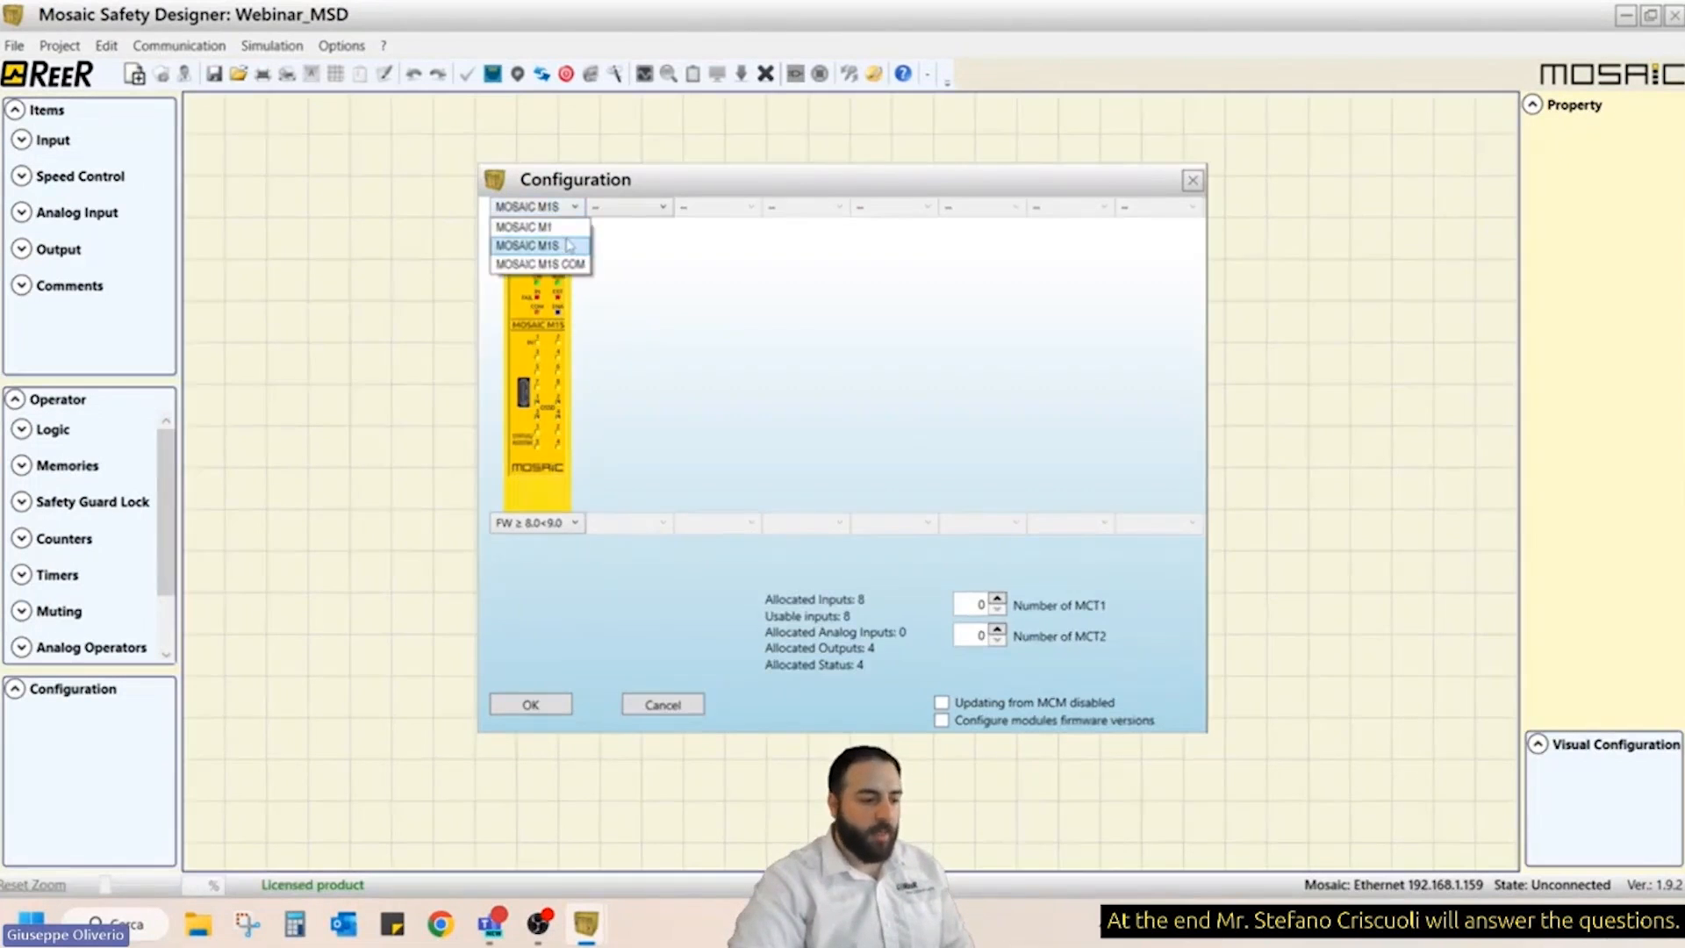
click(577, 271)
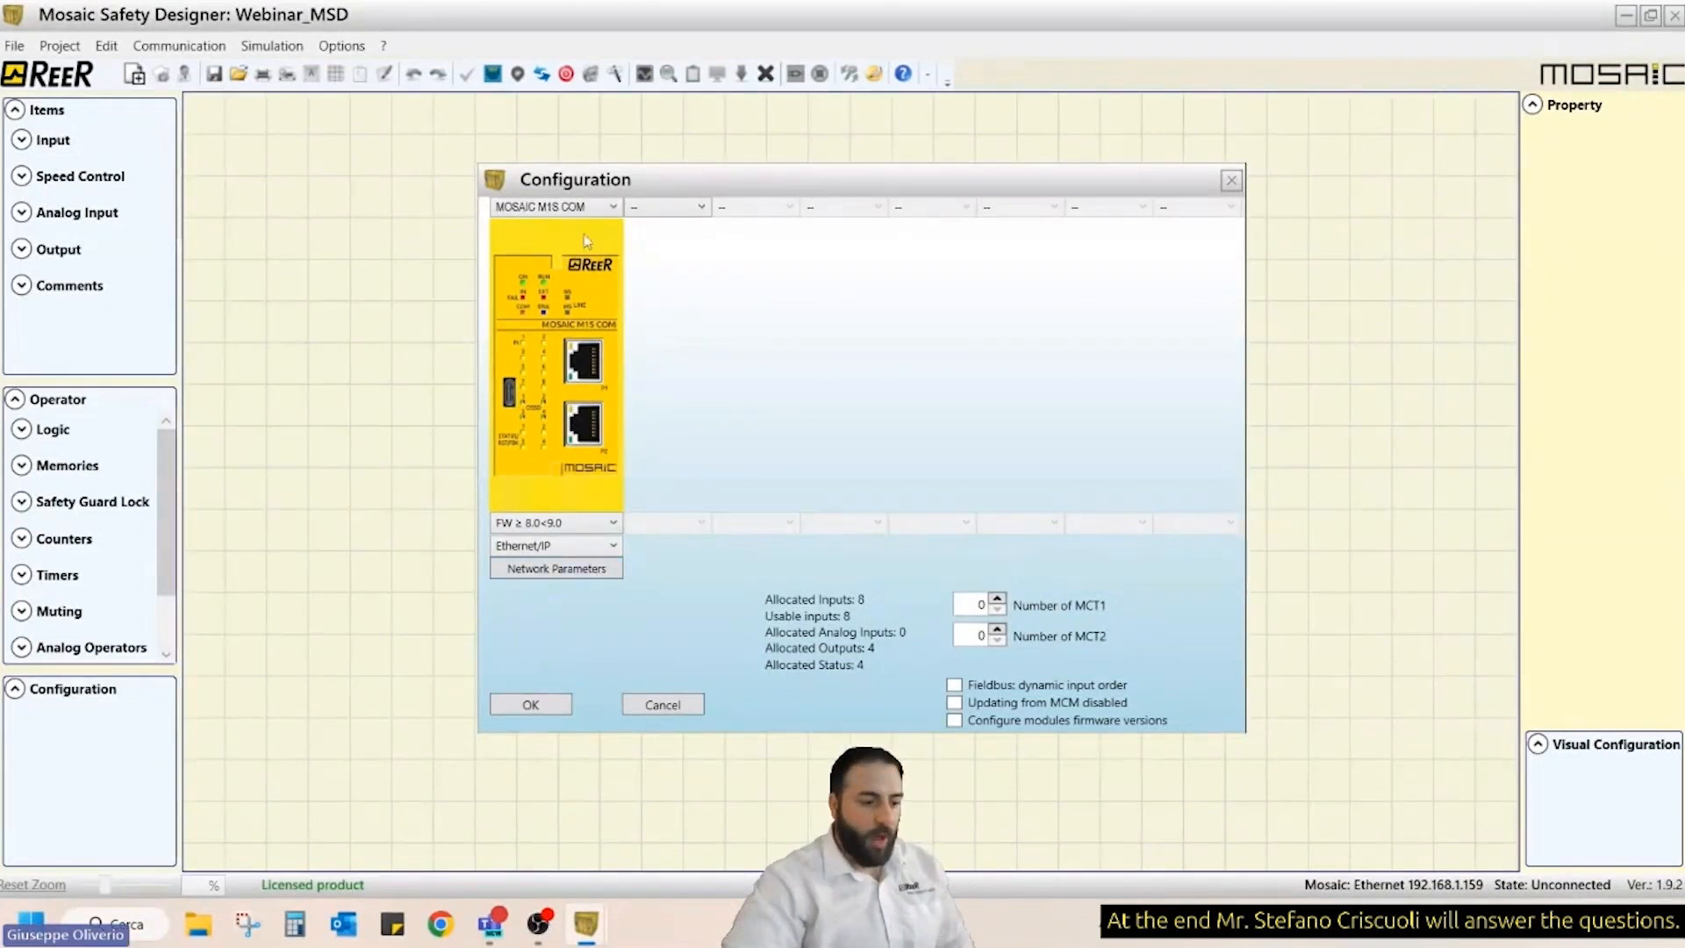
click(701, 206)
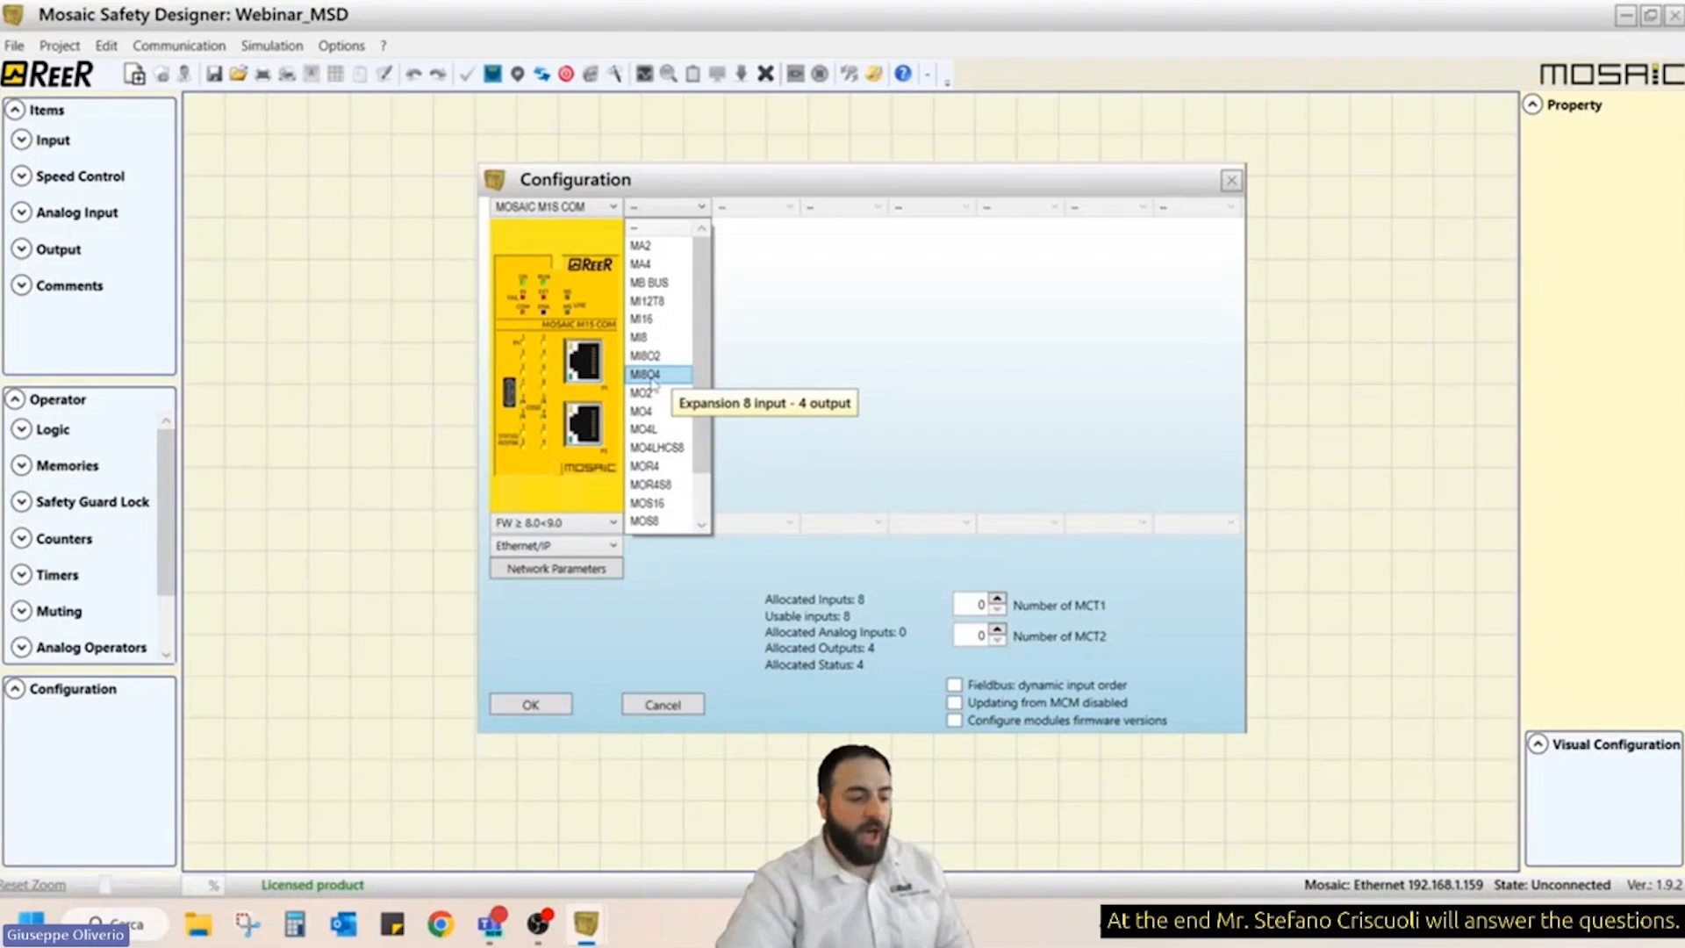
click(654, 377)
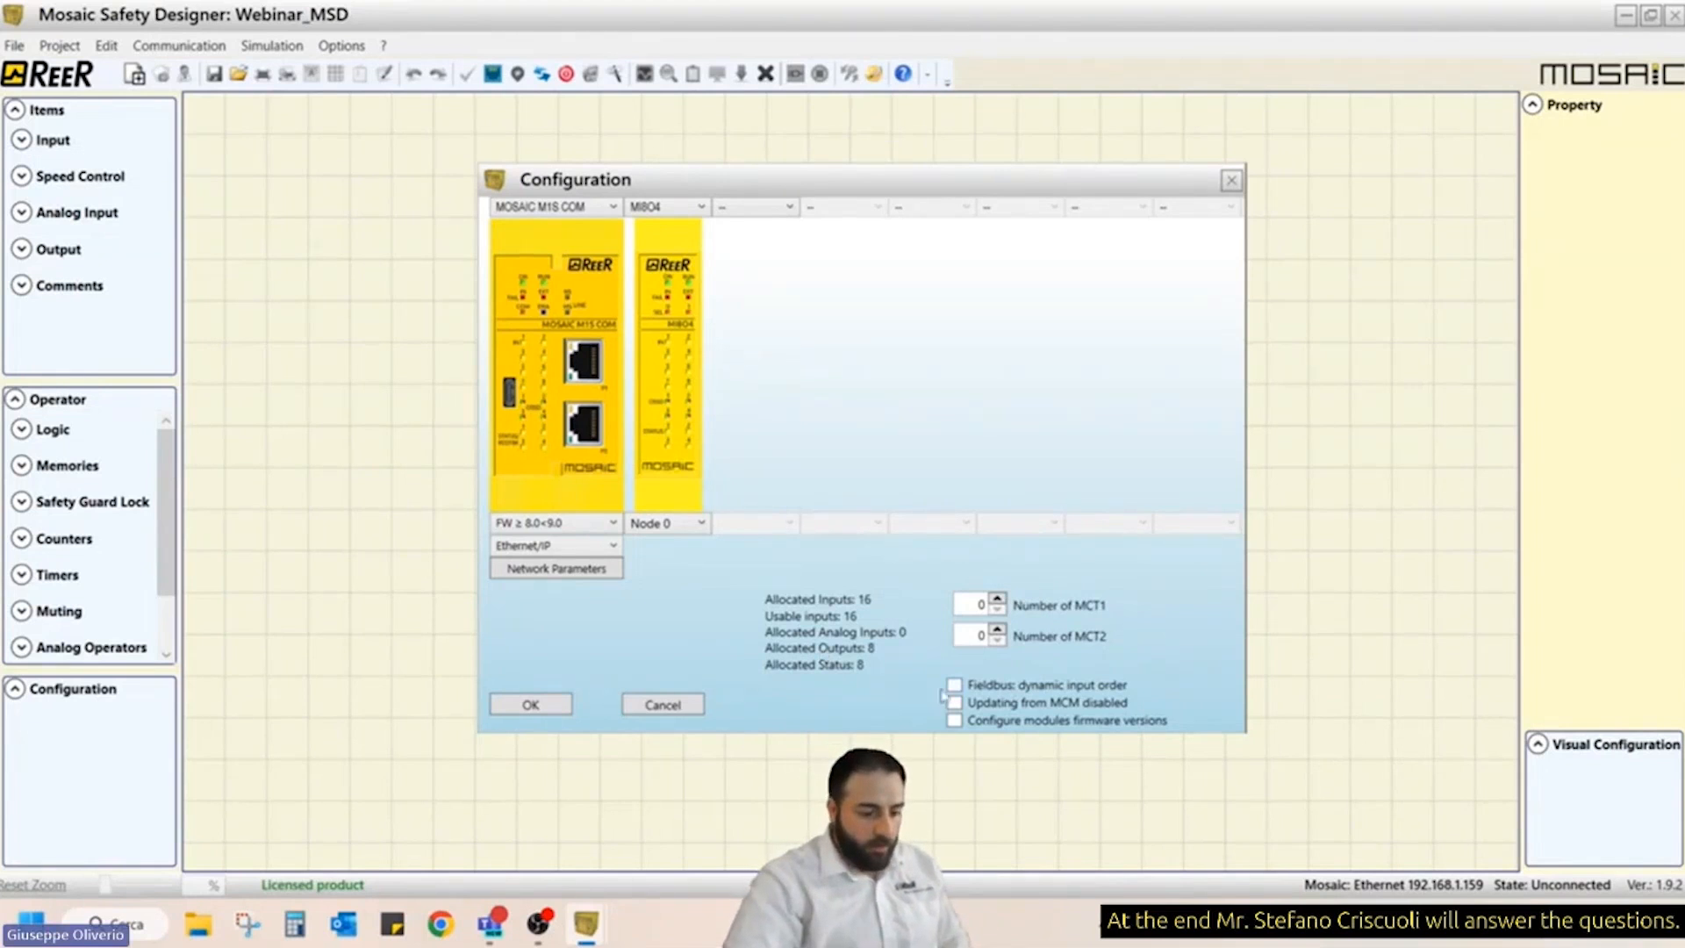
- Enable module firmware version configuration, pick version 0.3 for the MI8O4, and disable the option again
mouse_move(968, 691)
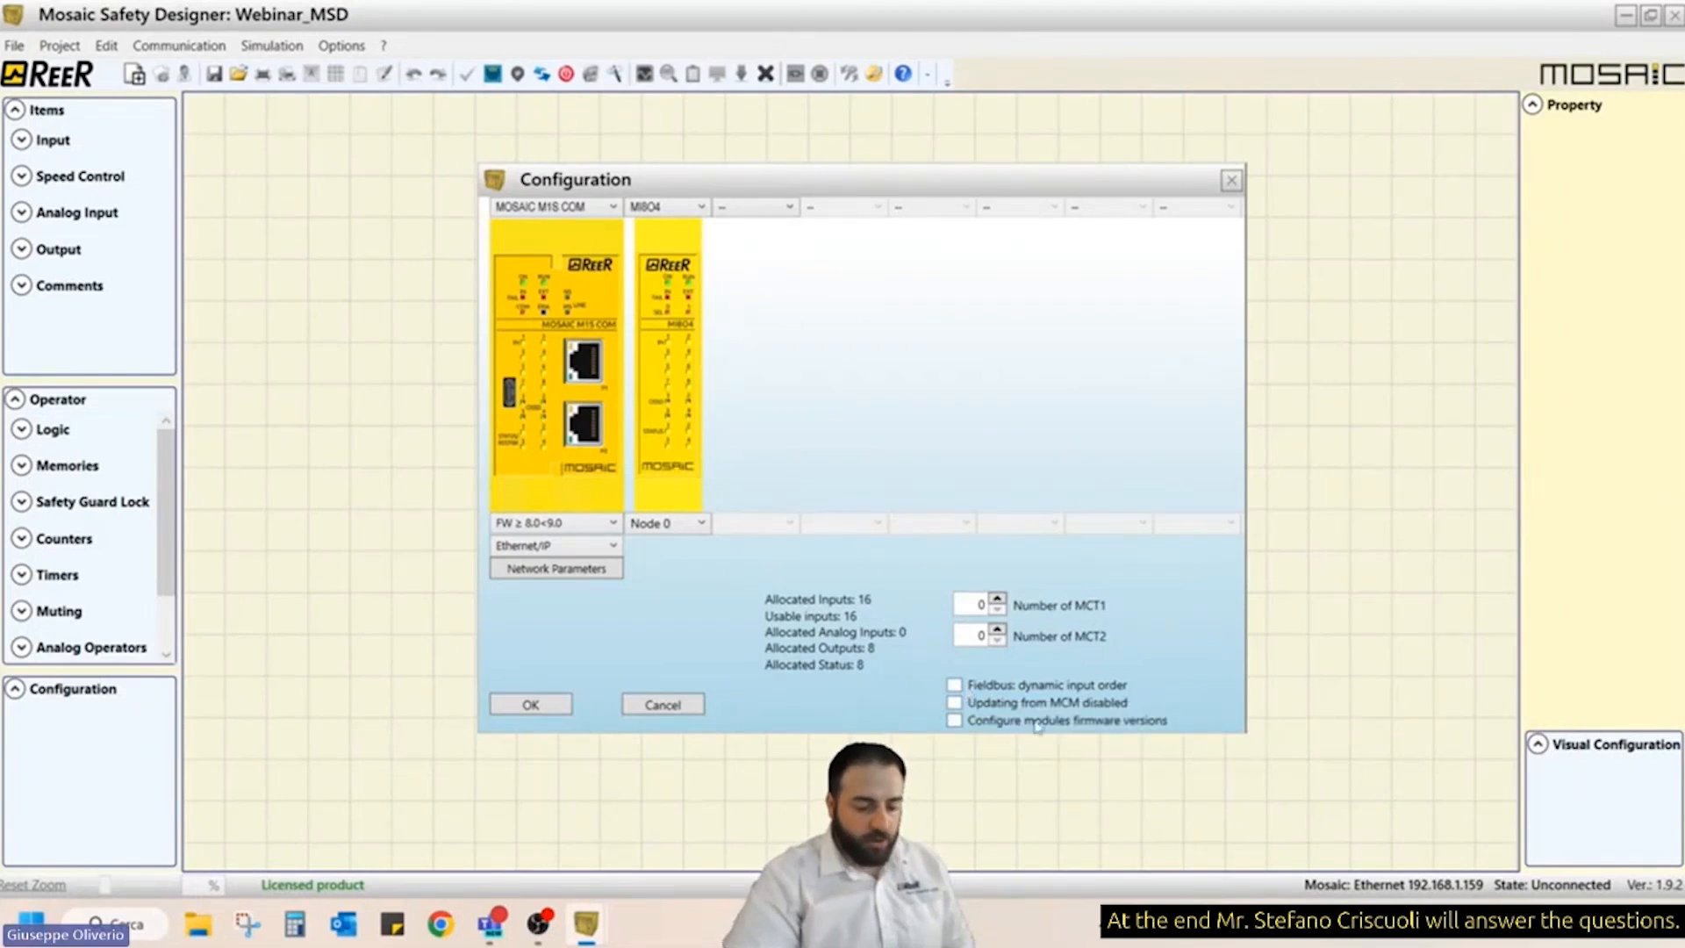
click(969, 725)
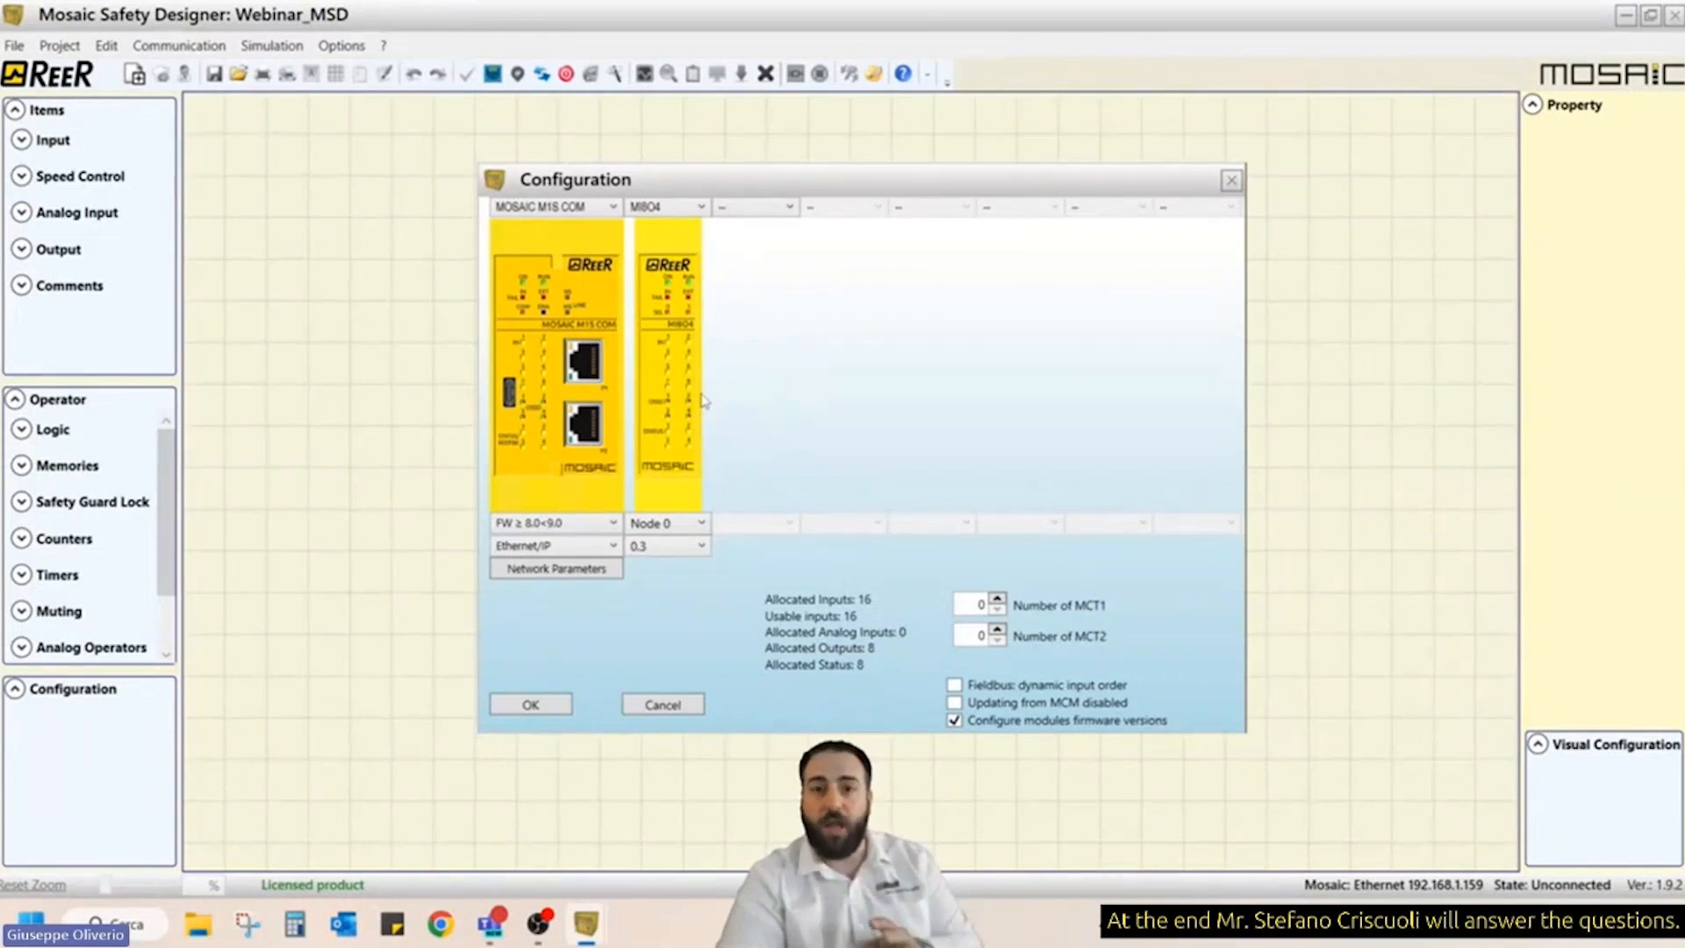
click(654, 546)
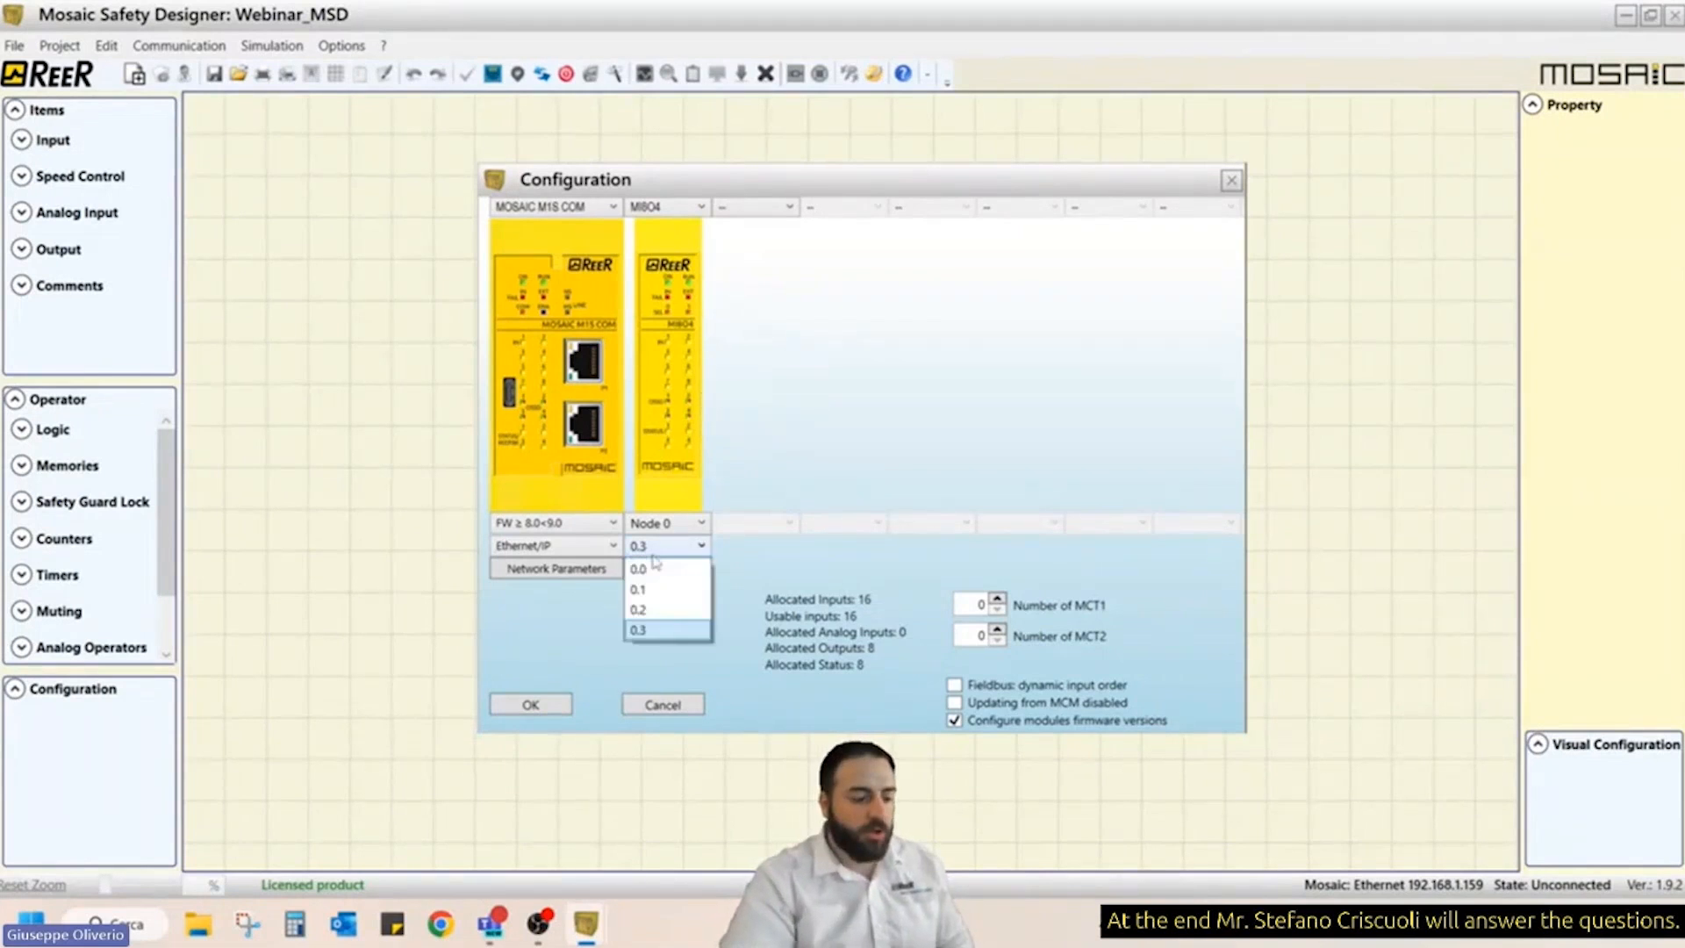
click(674, 643)
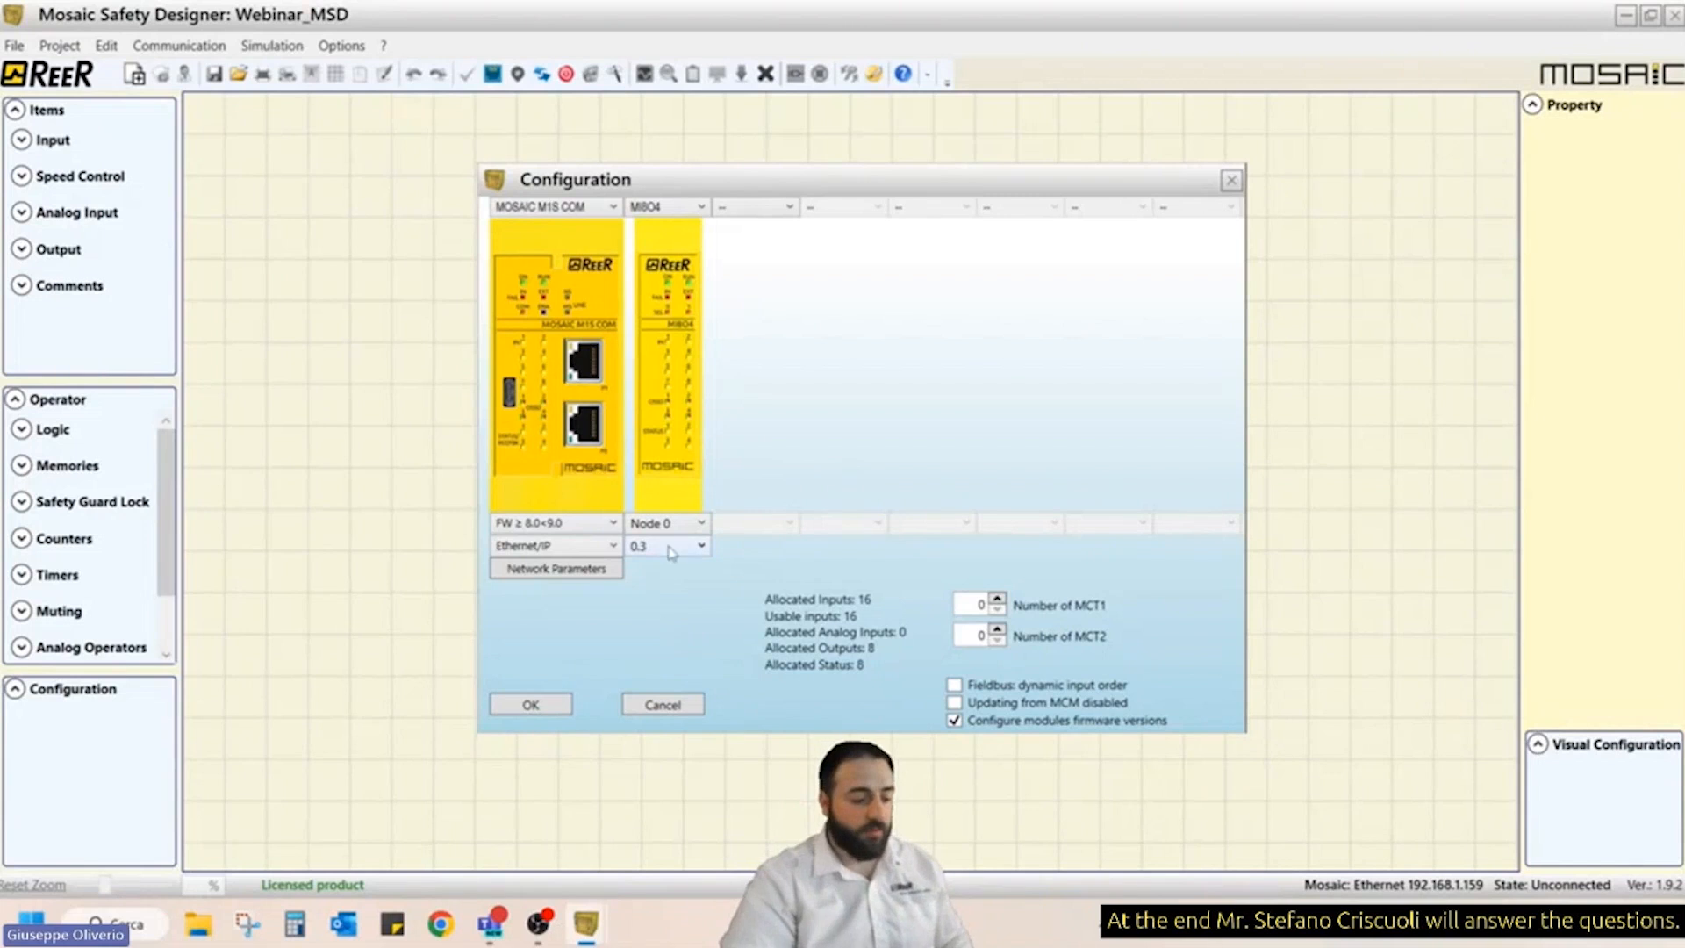
click(955, 722)
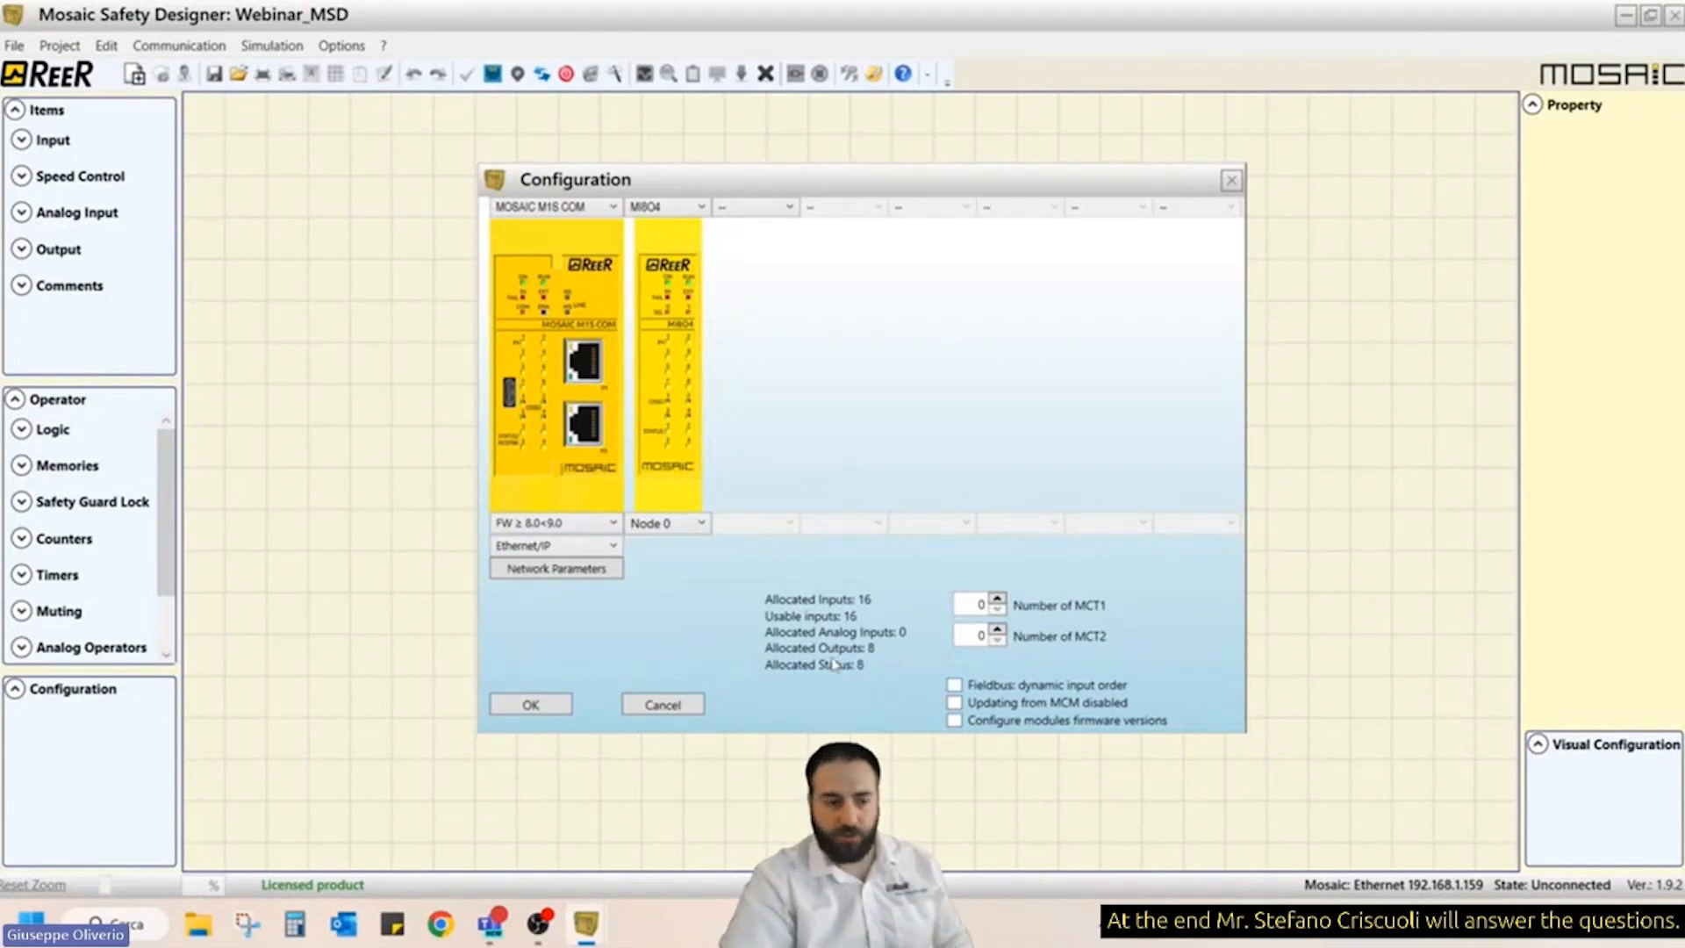
- Accept the hardware configuration and select Page1 of the project
click(532, 705)
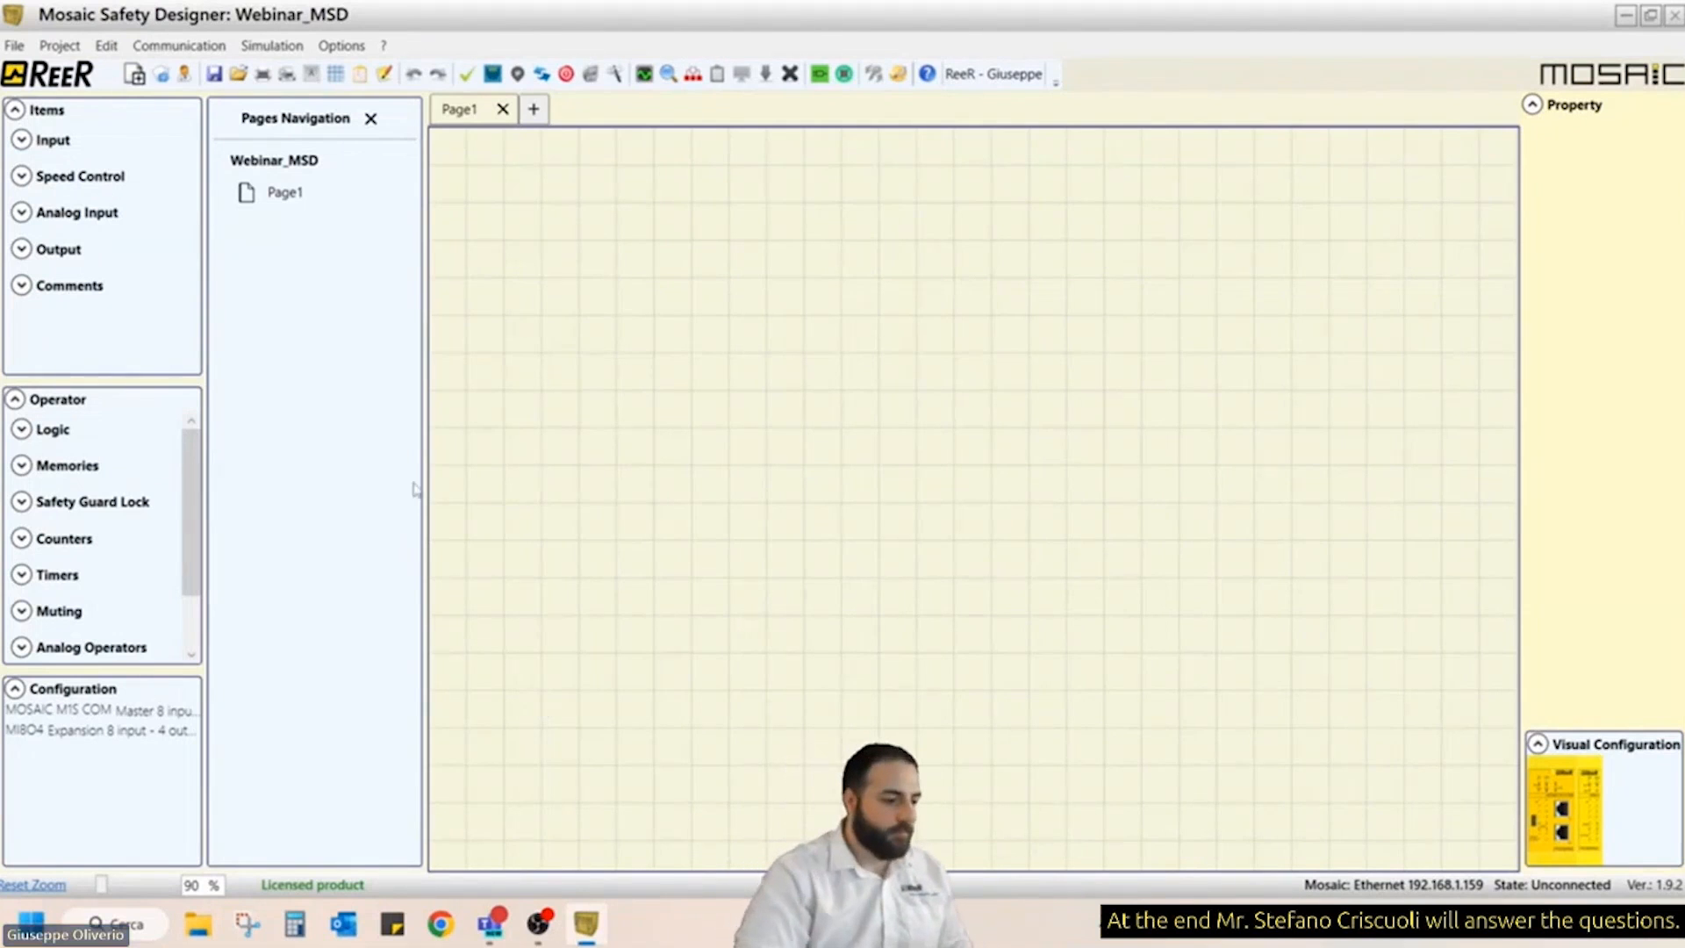
click(277, 199)
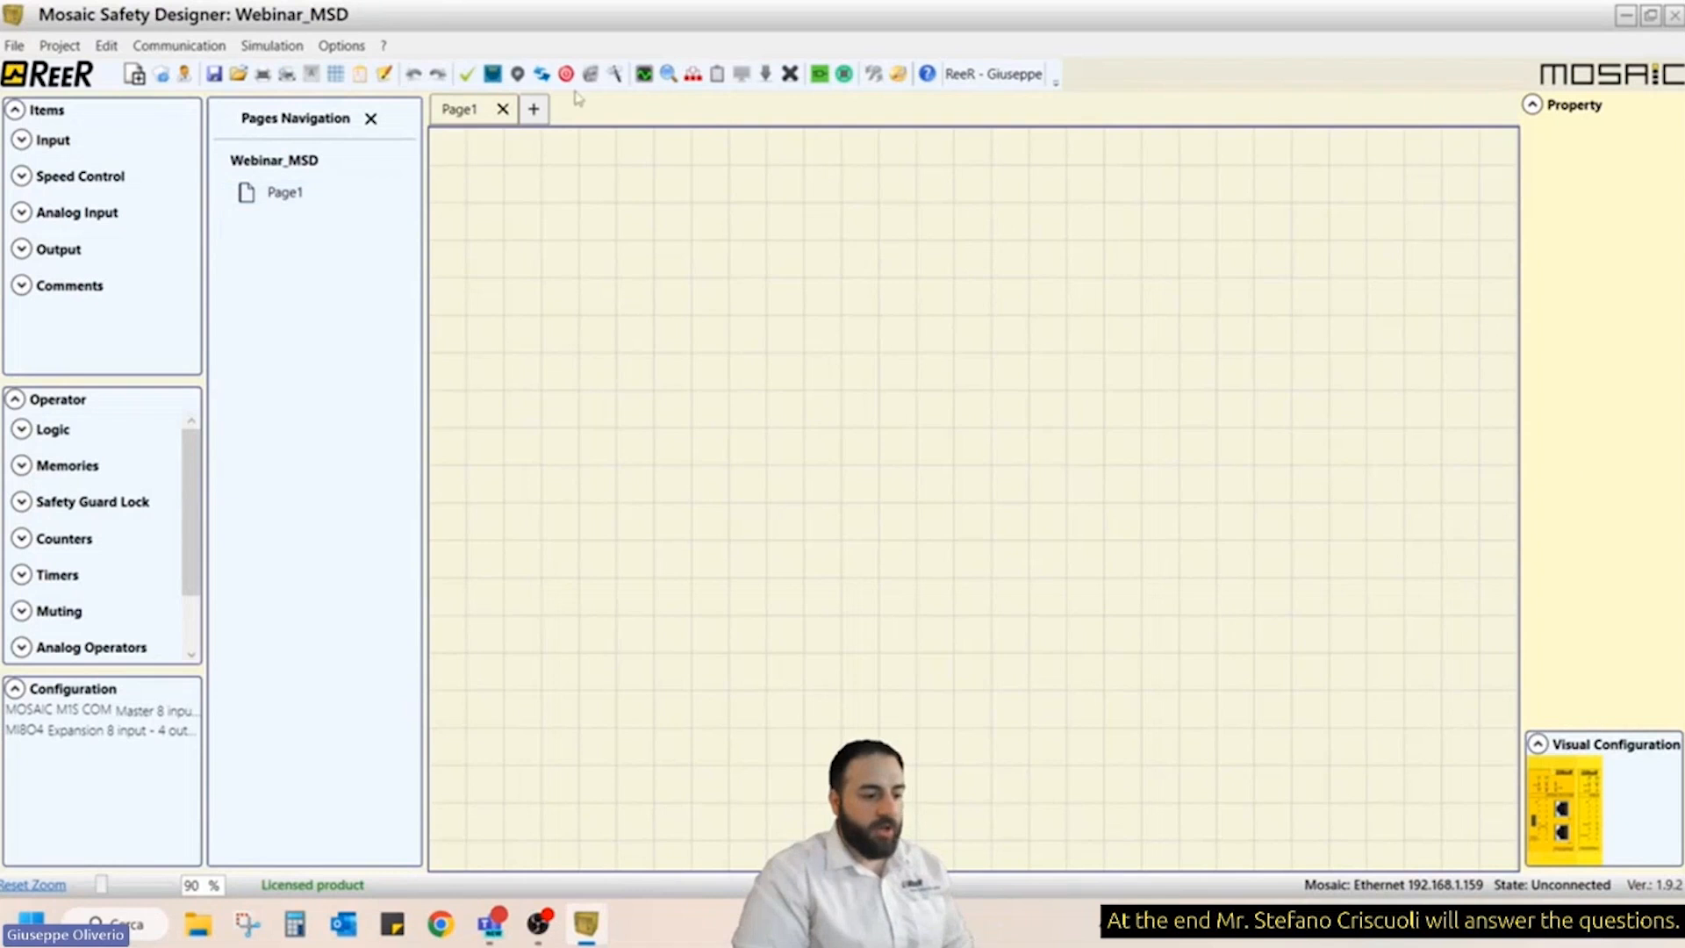
- Add three new pages to the project and close all three of them
click(533, 109)
click(622, 109)
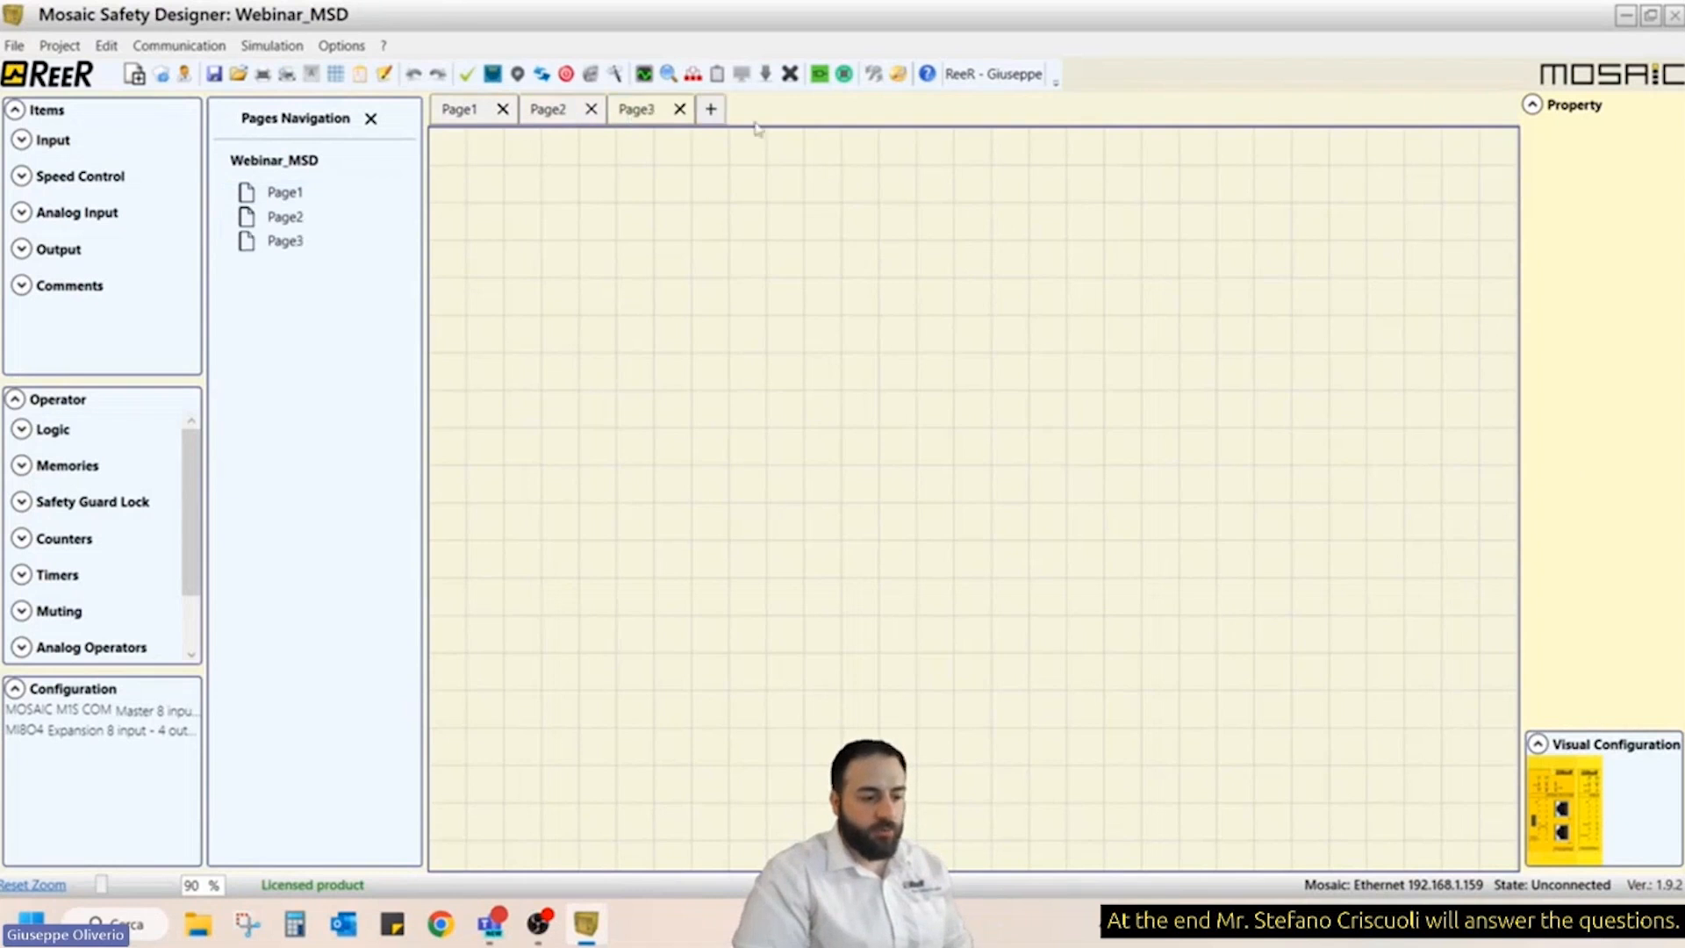
click(711, 108)
click(592, 110)
click(592, 110)
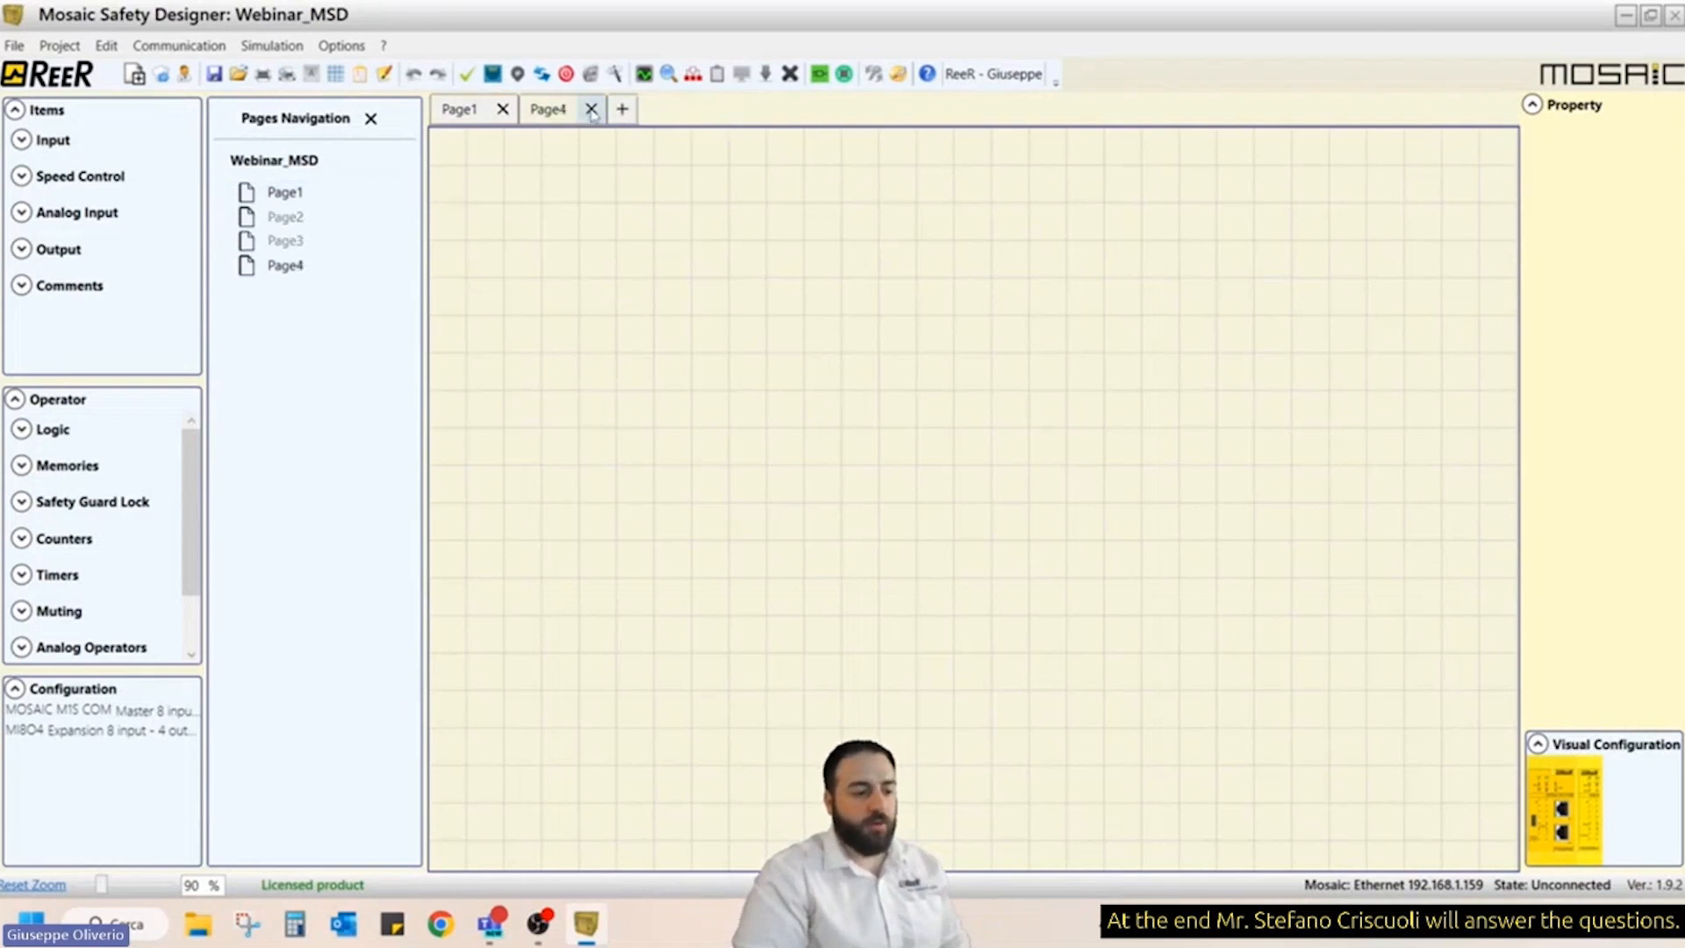
click(591, 110)
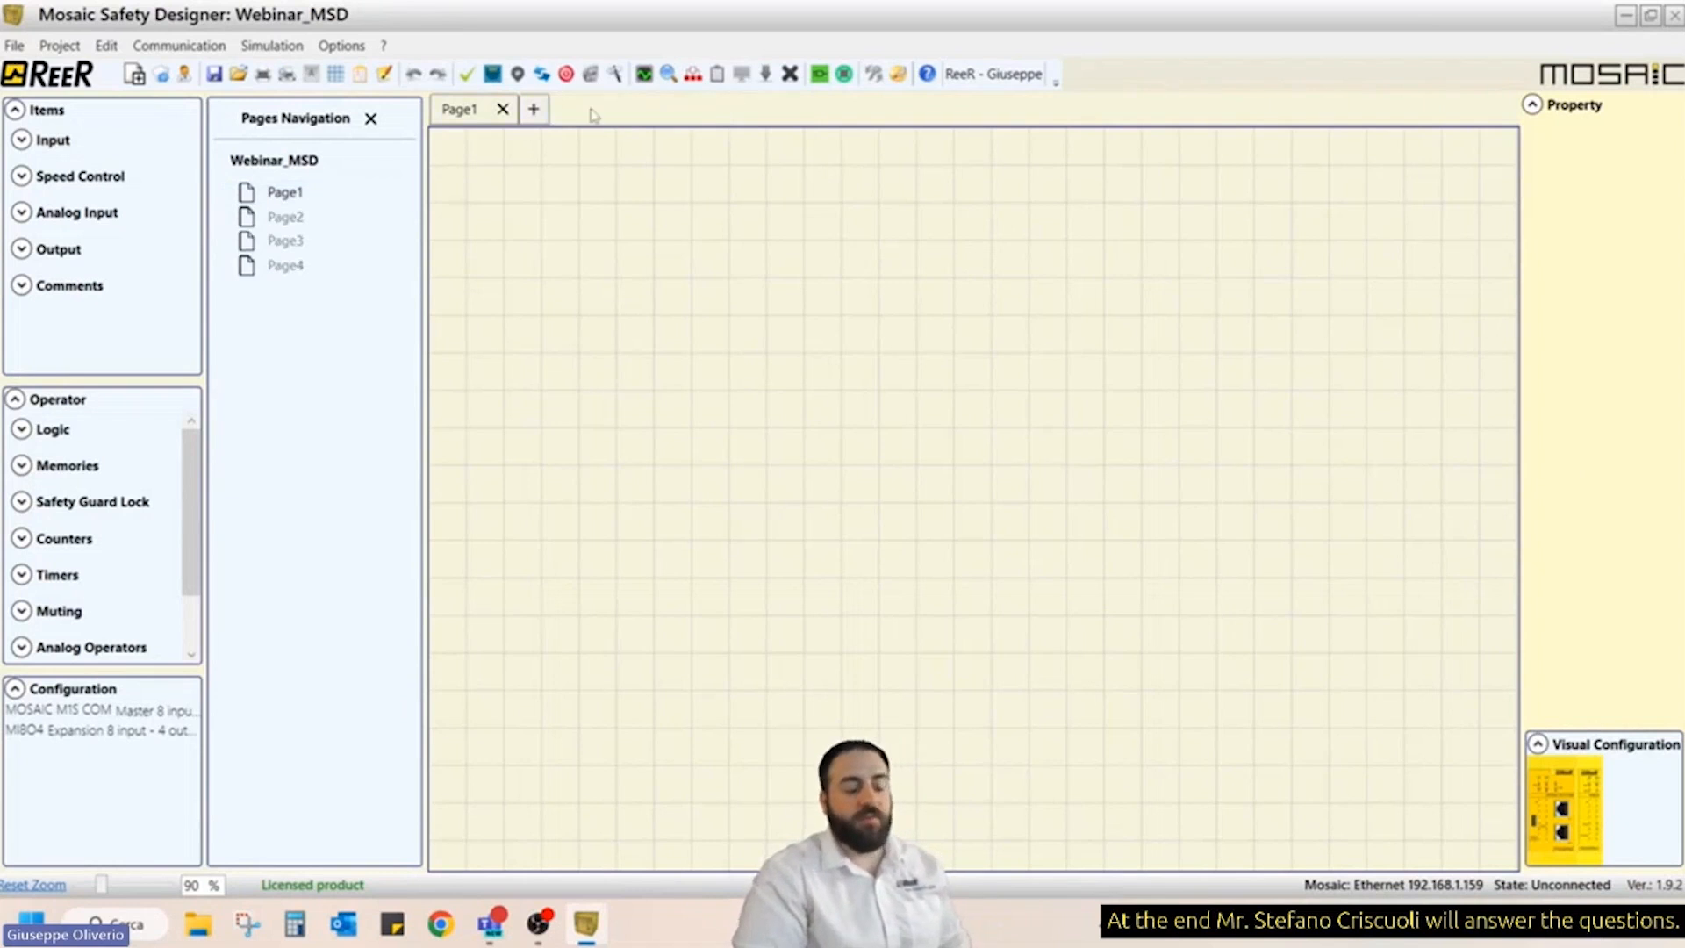
- Delete Page4, Page3 and Page2 from the project
right_click(288, 267)
click(349, 384)
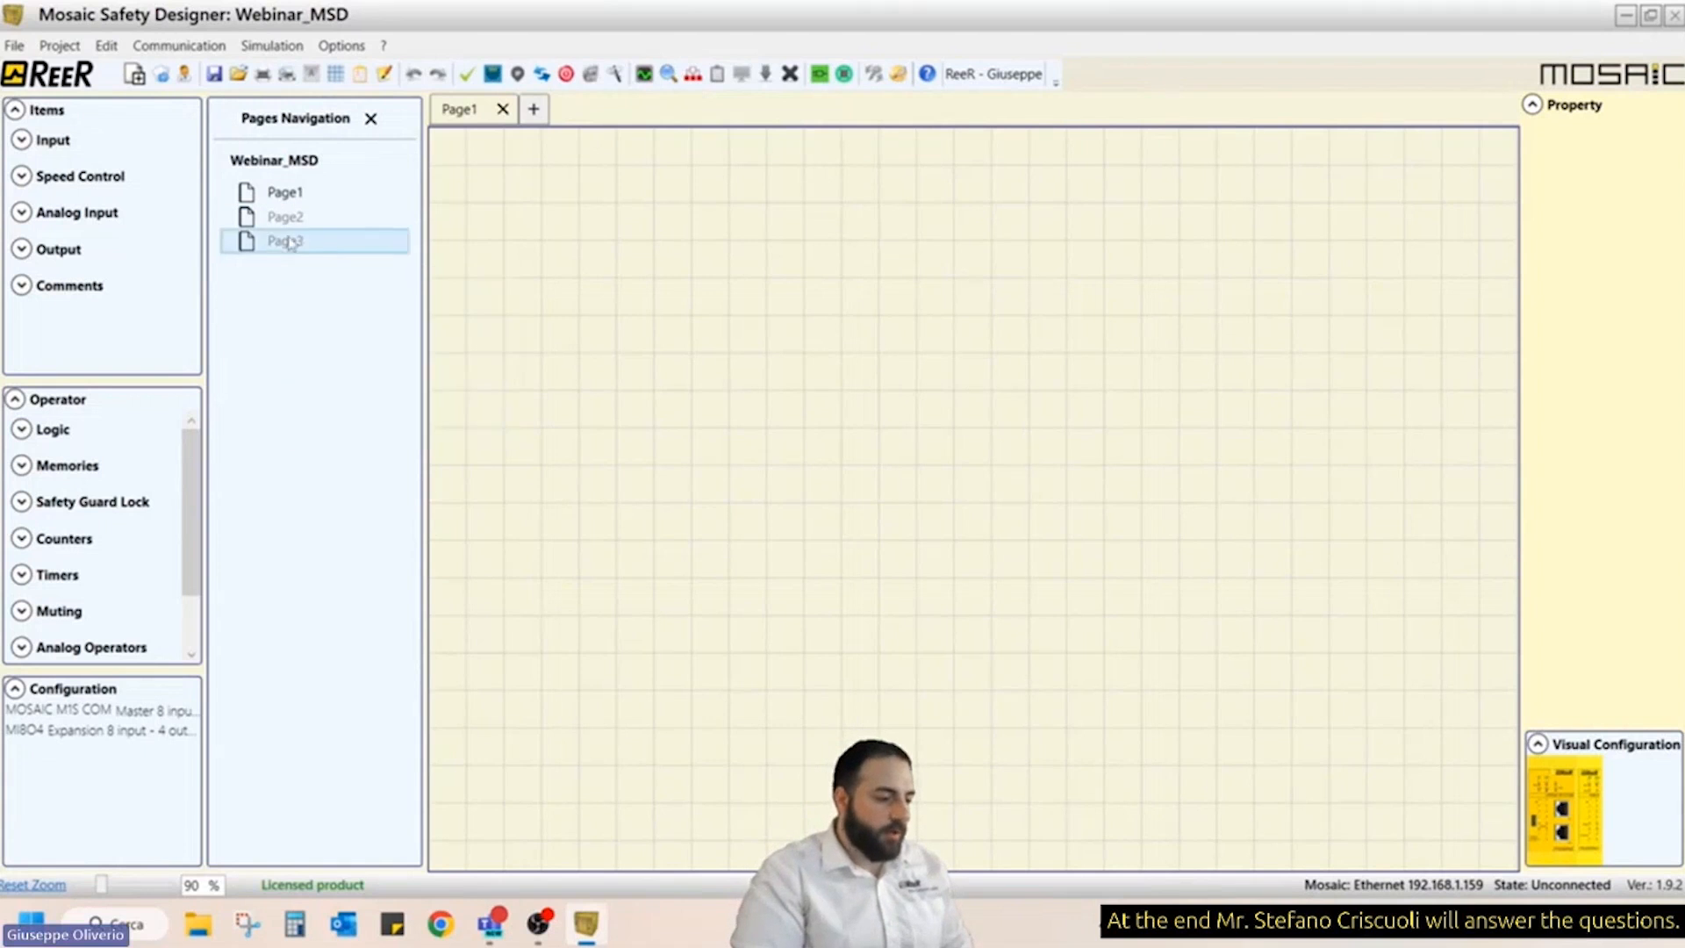
right_click(288, 242)
click(356, 355)
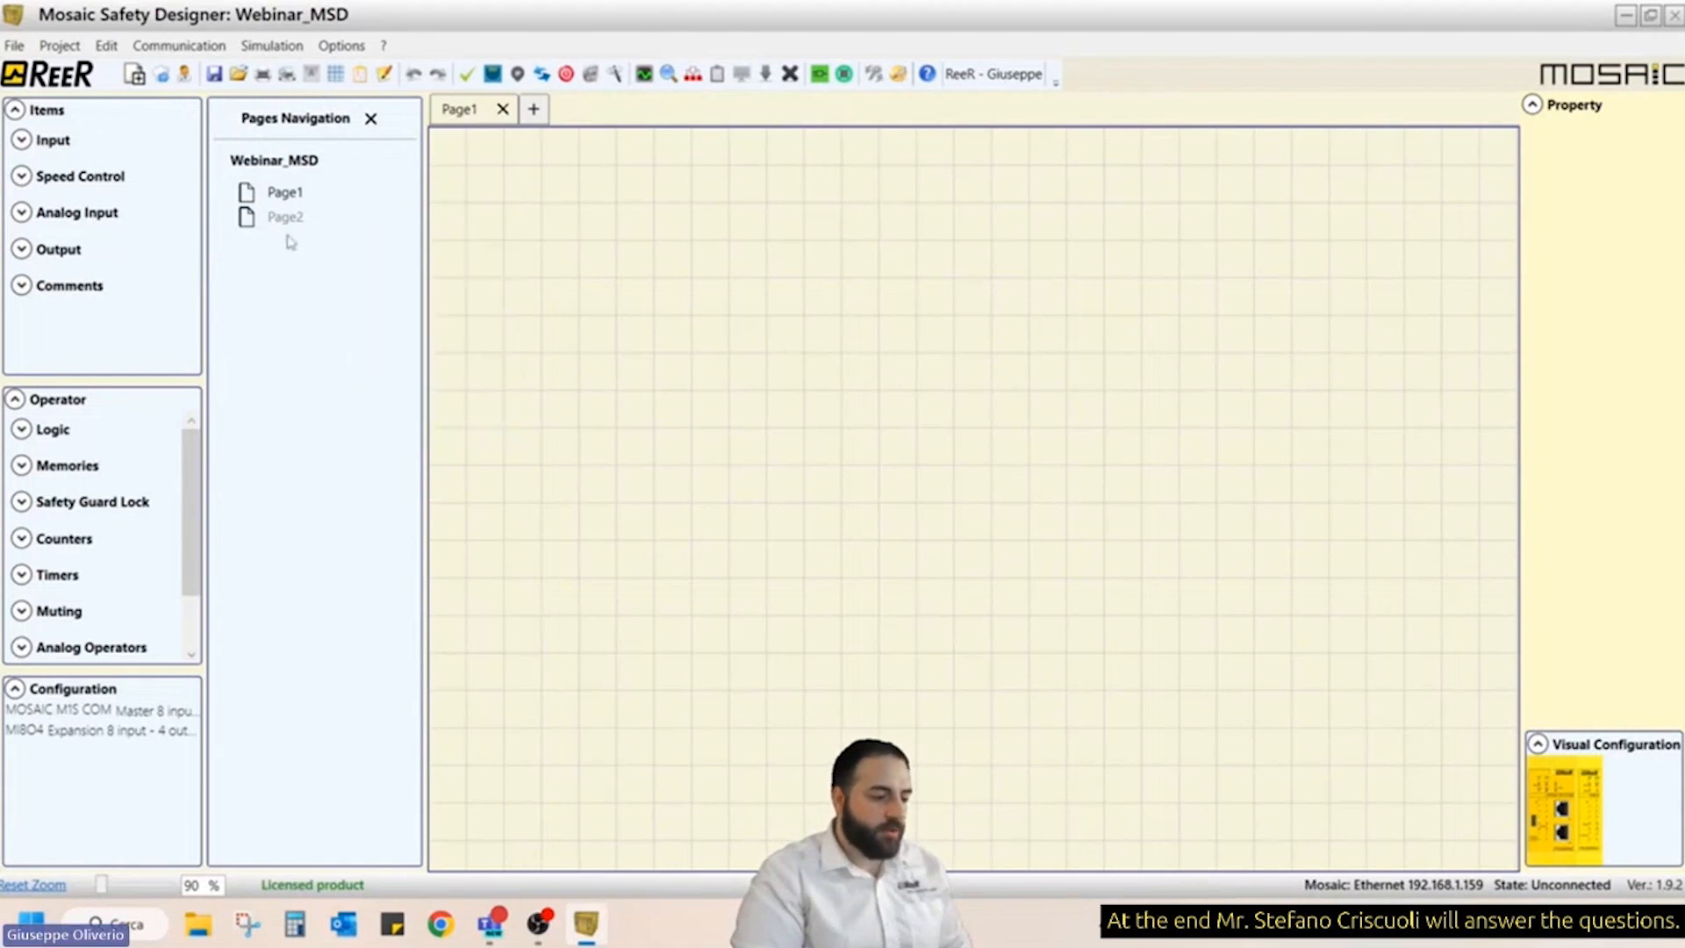
right_click(268, 220)
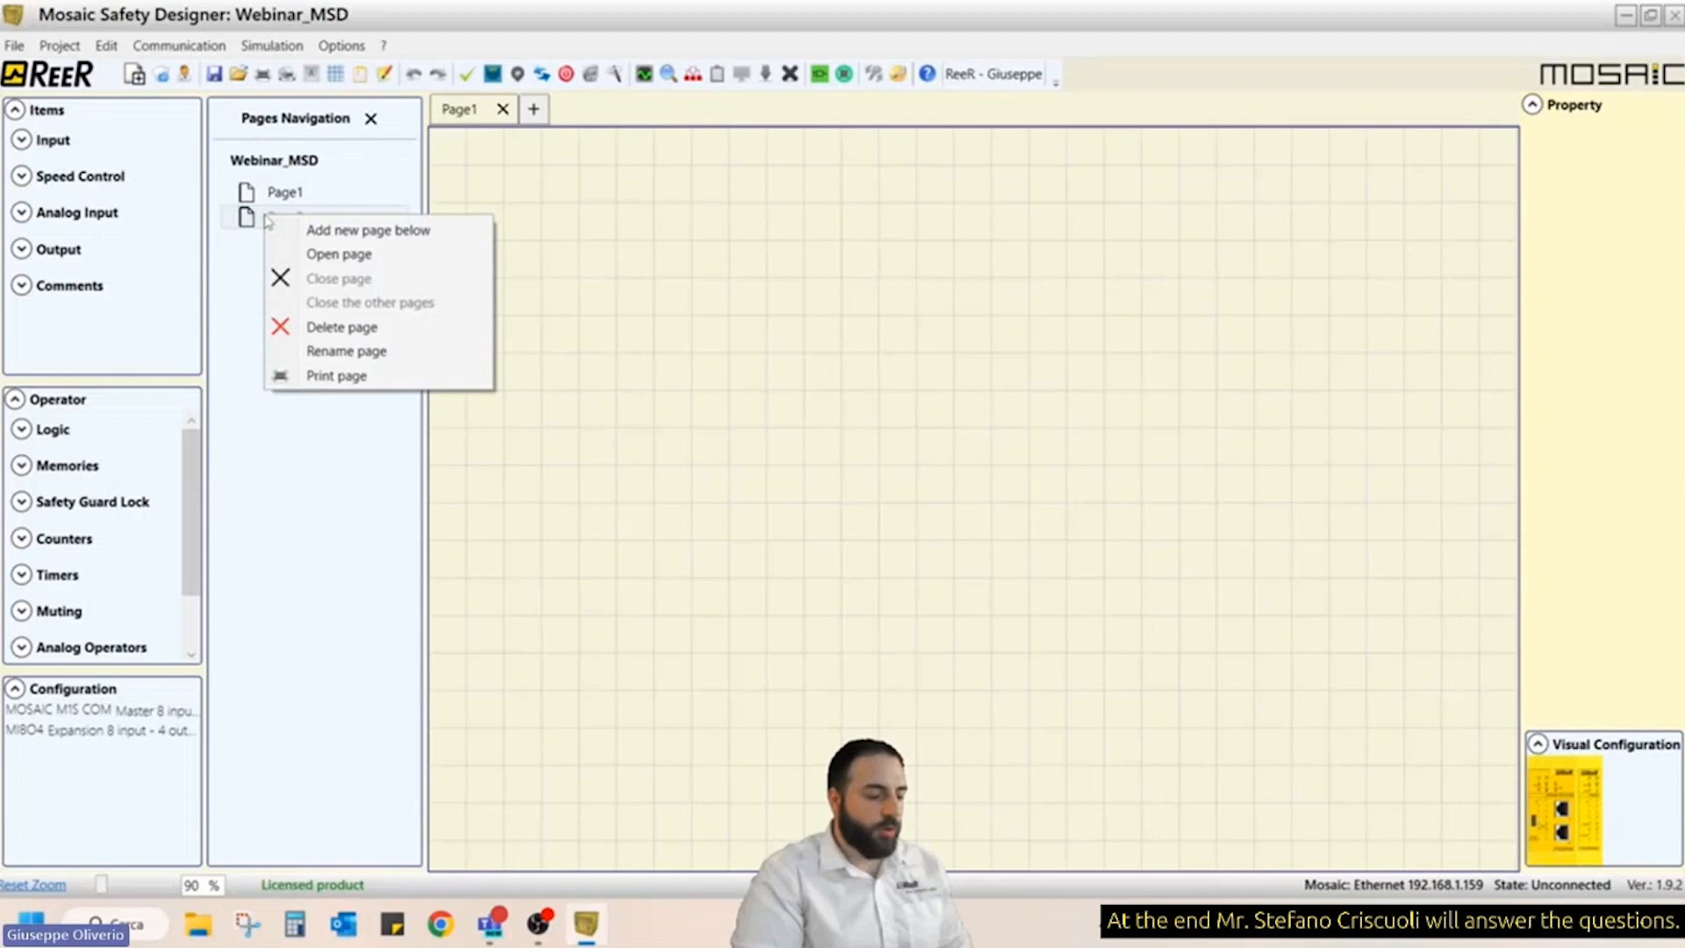
click(338, 328)
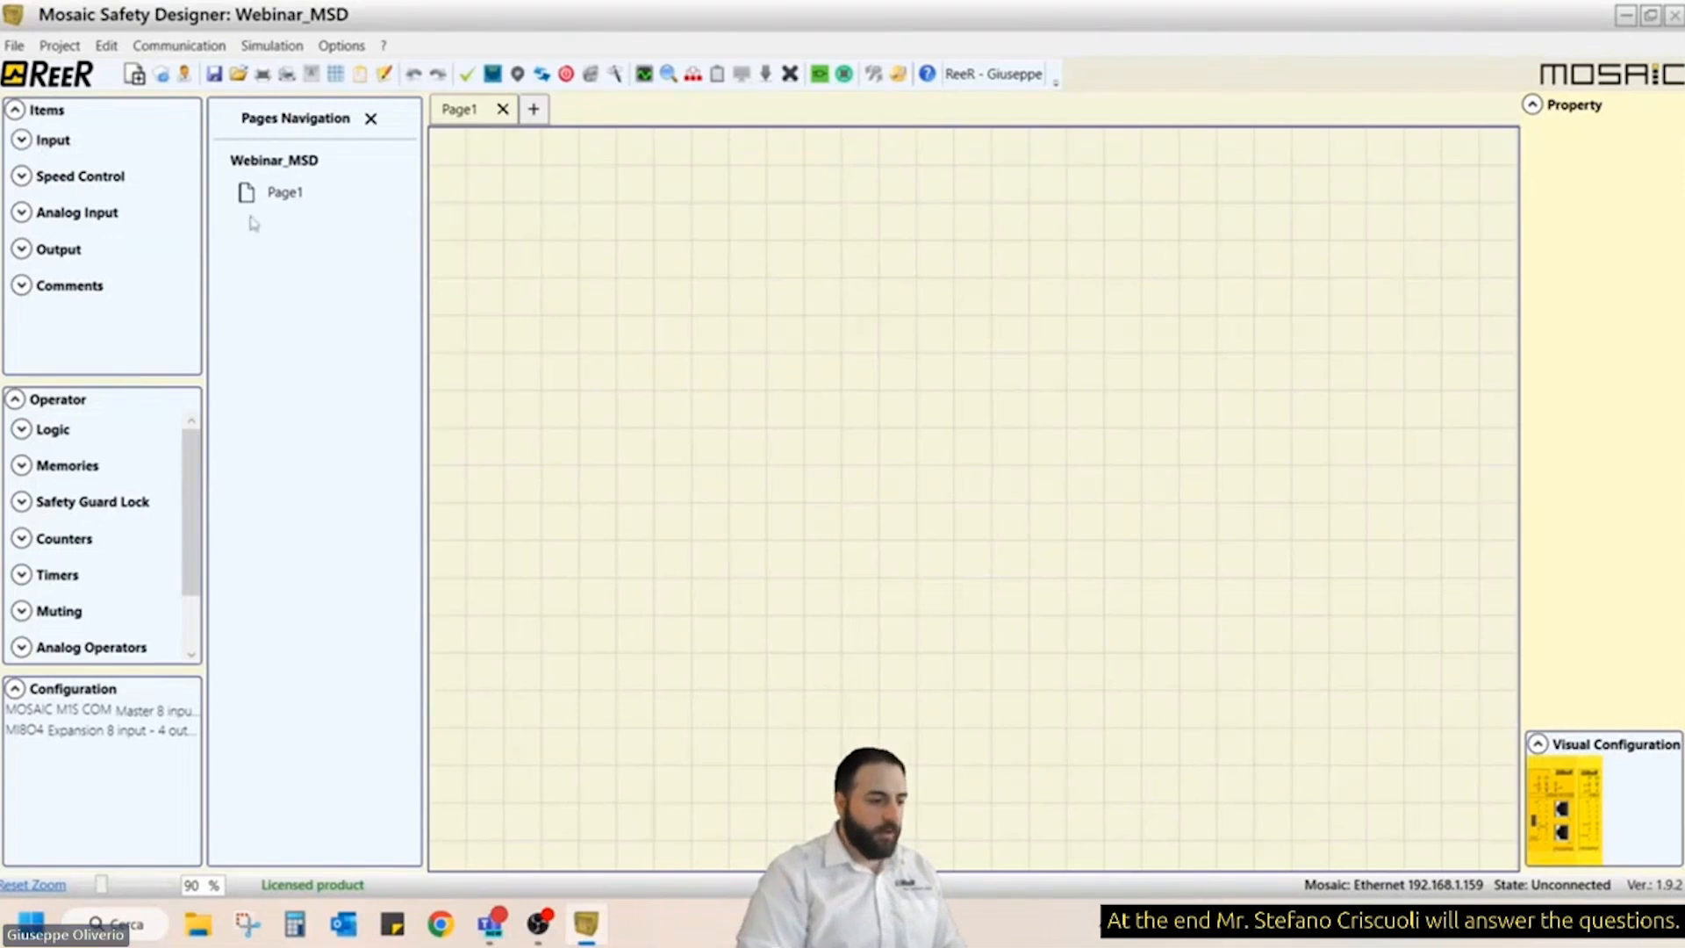
- Rename Page1 as INPUT
right_click(272, 201)
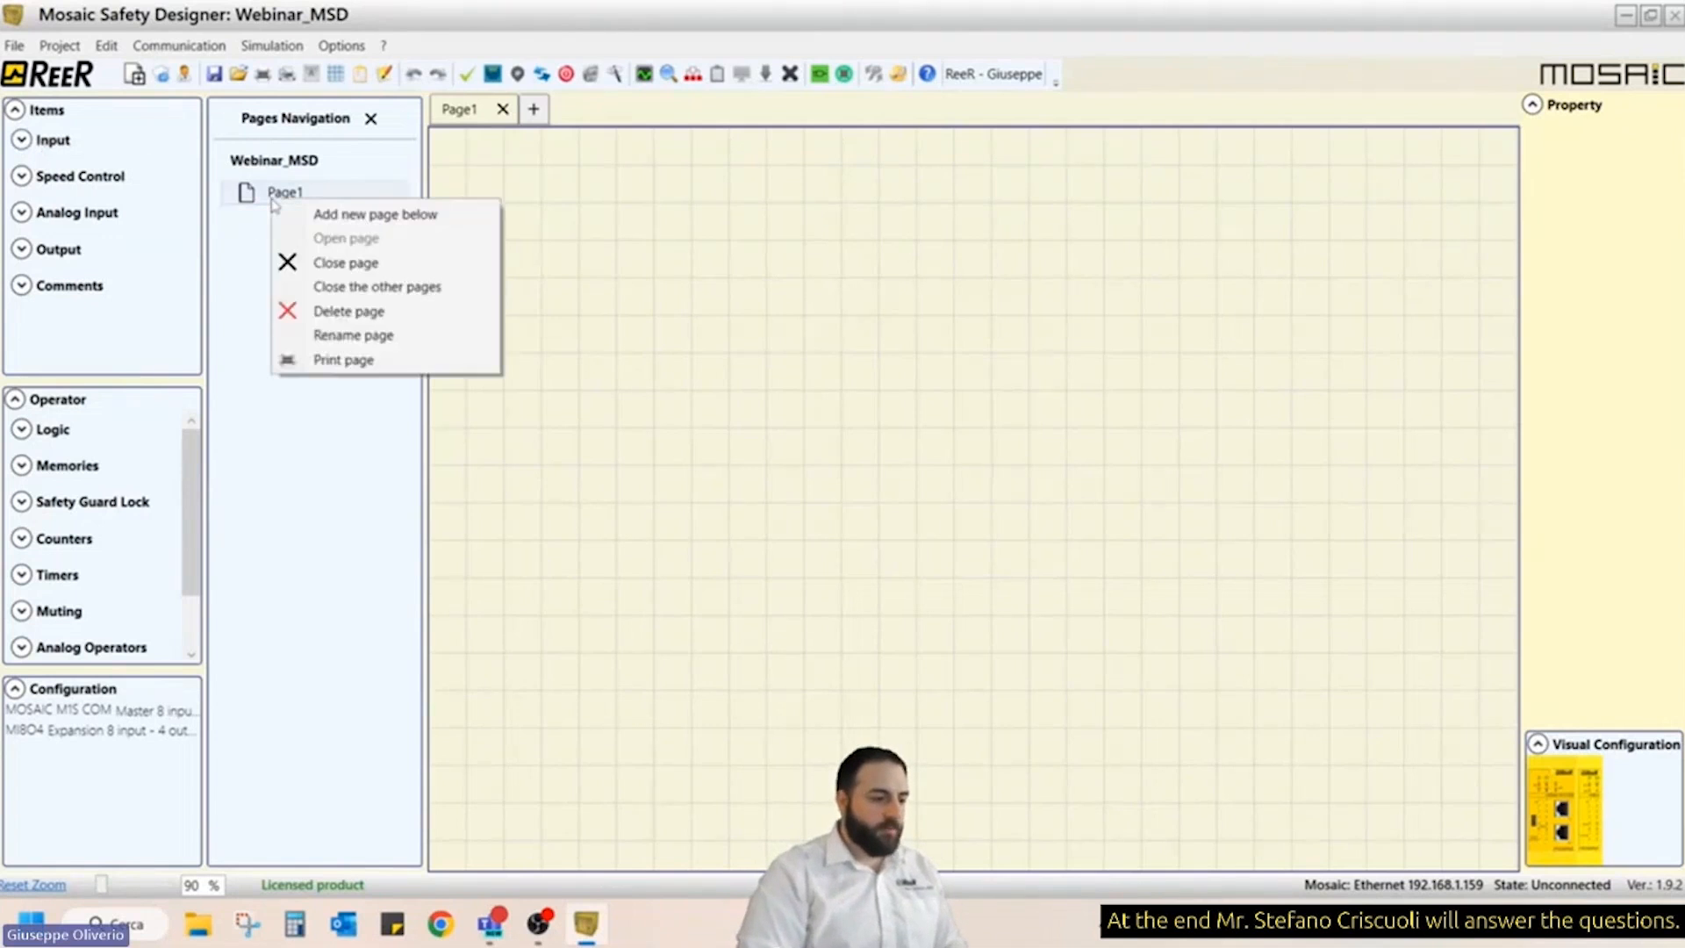
click(373, 335)
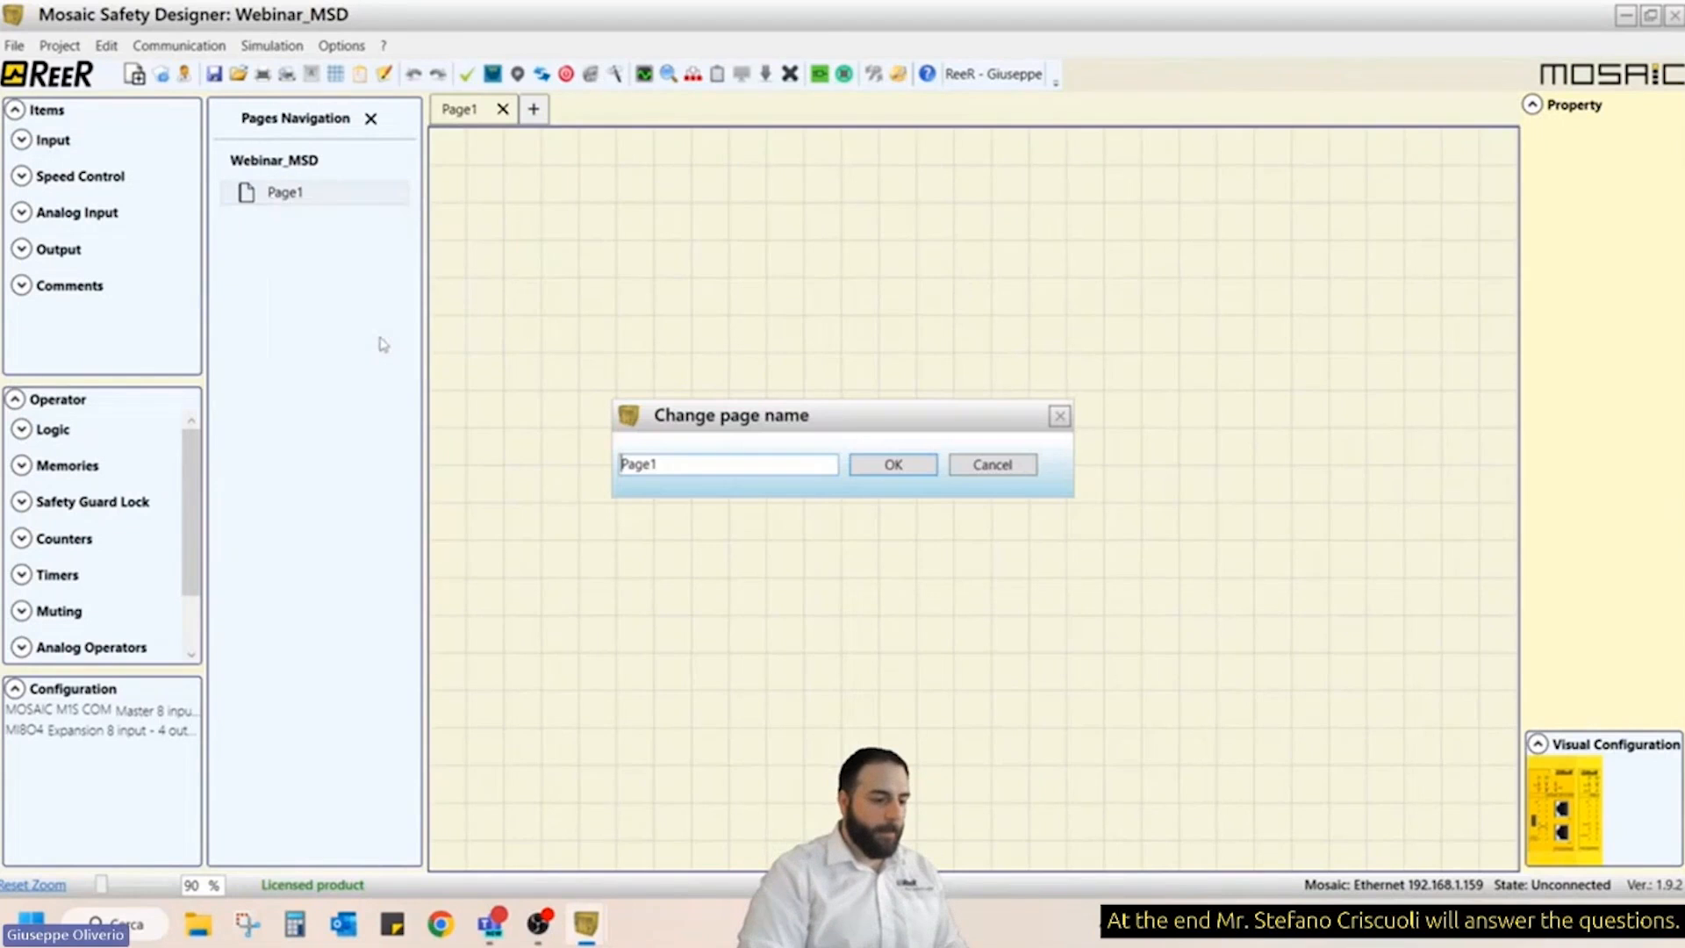
key(ctrl+a)
text(INPU)
key(BackSpace)
key(BackSpace)
text(PUT)
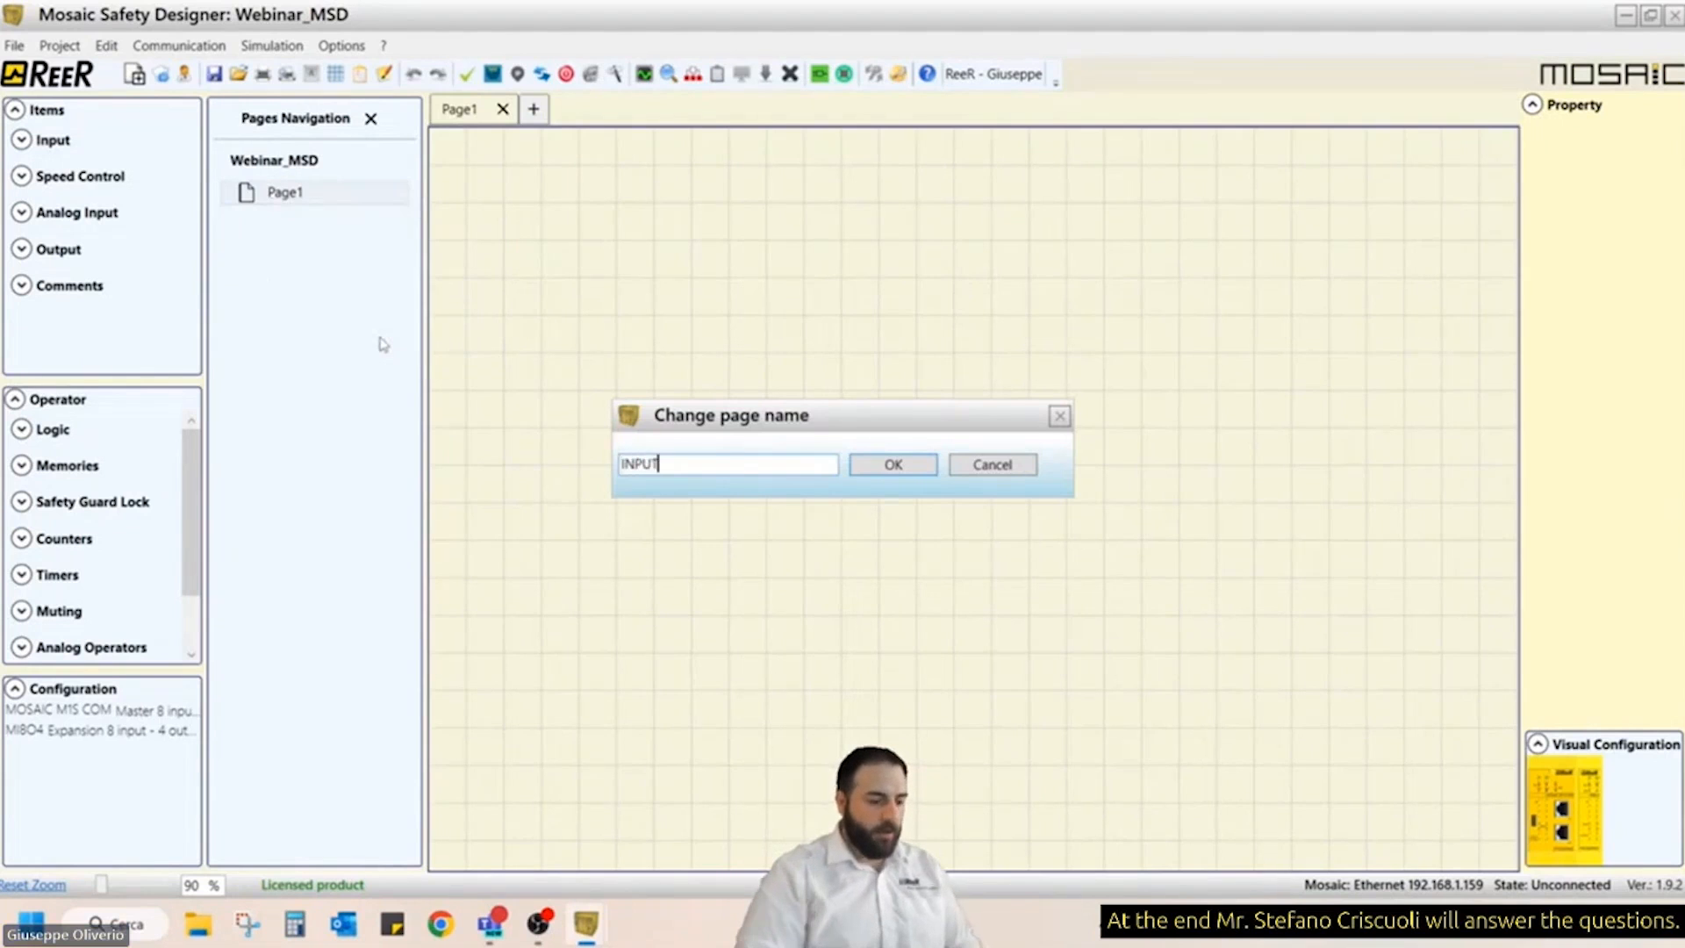
click(885, 467)
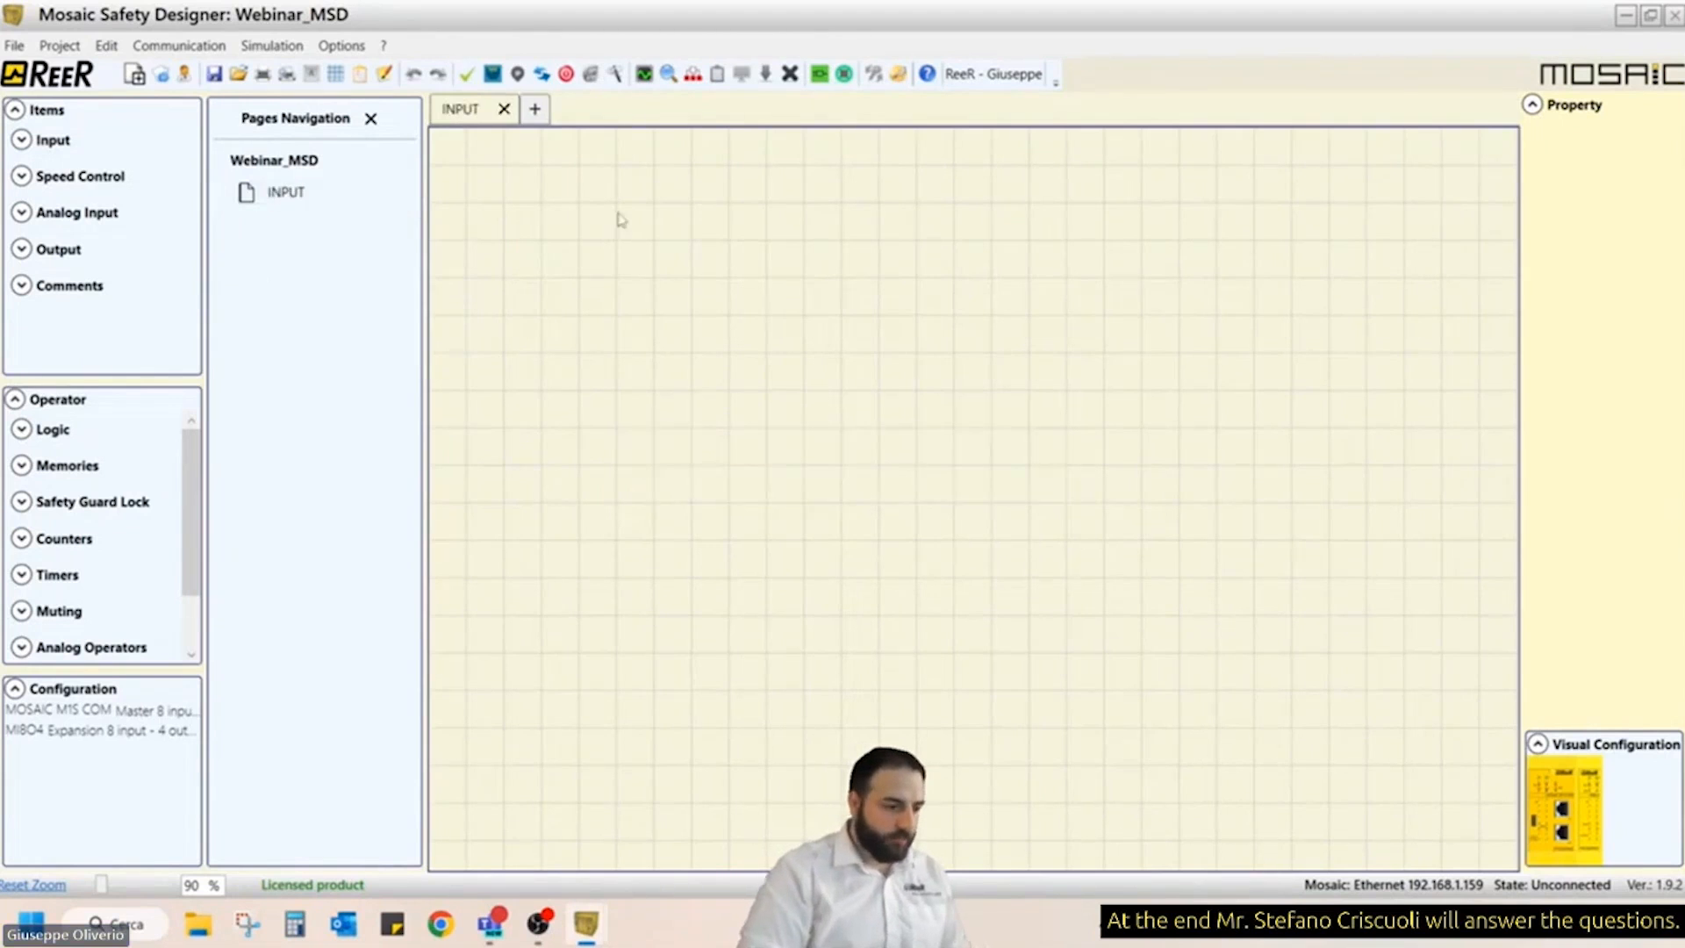
- Add a new page to the project and rename it LOGIC
click(535, 109)
right_click(271, 220)
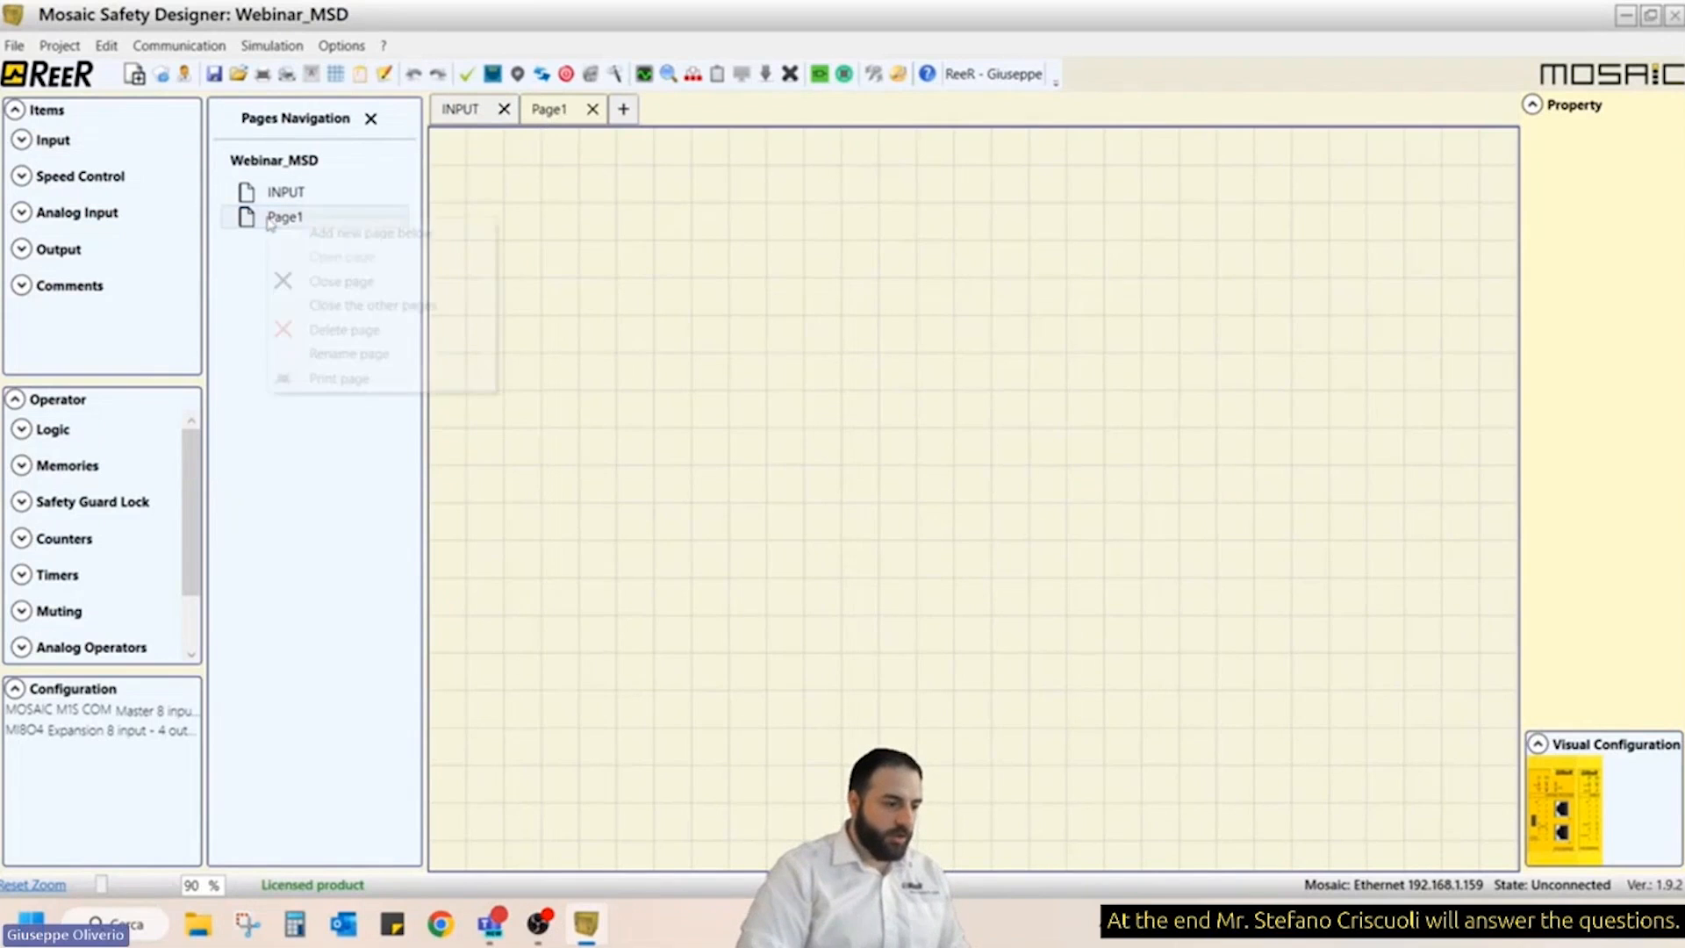
click(386, 354)
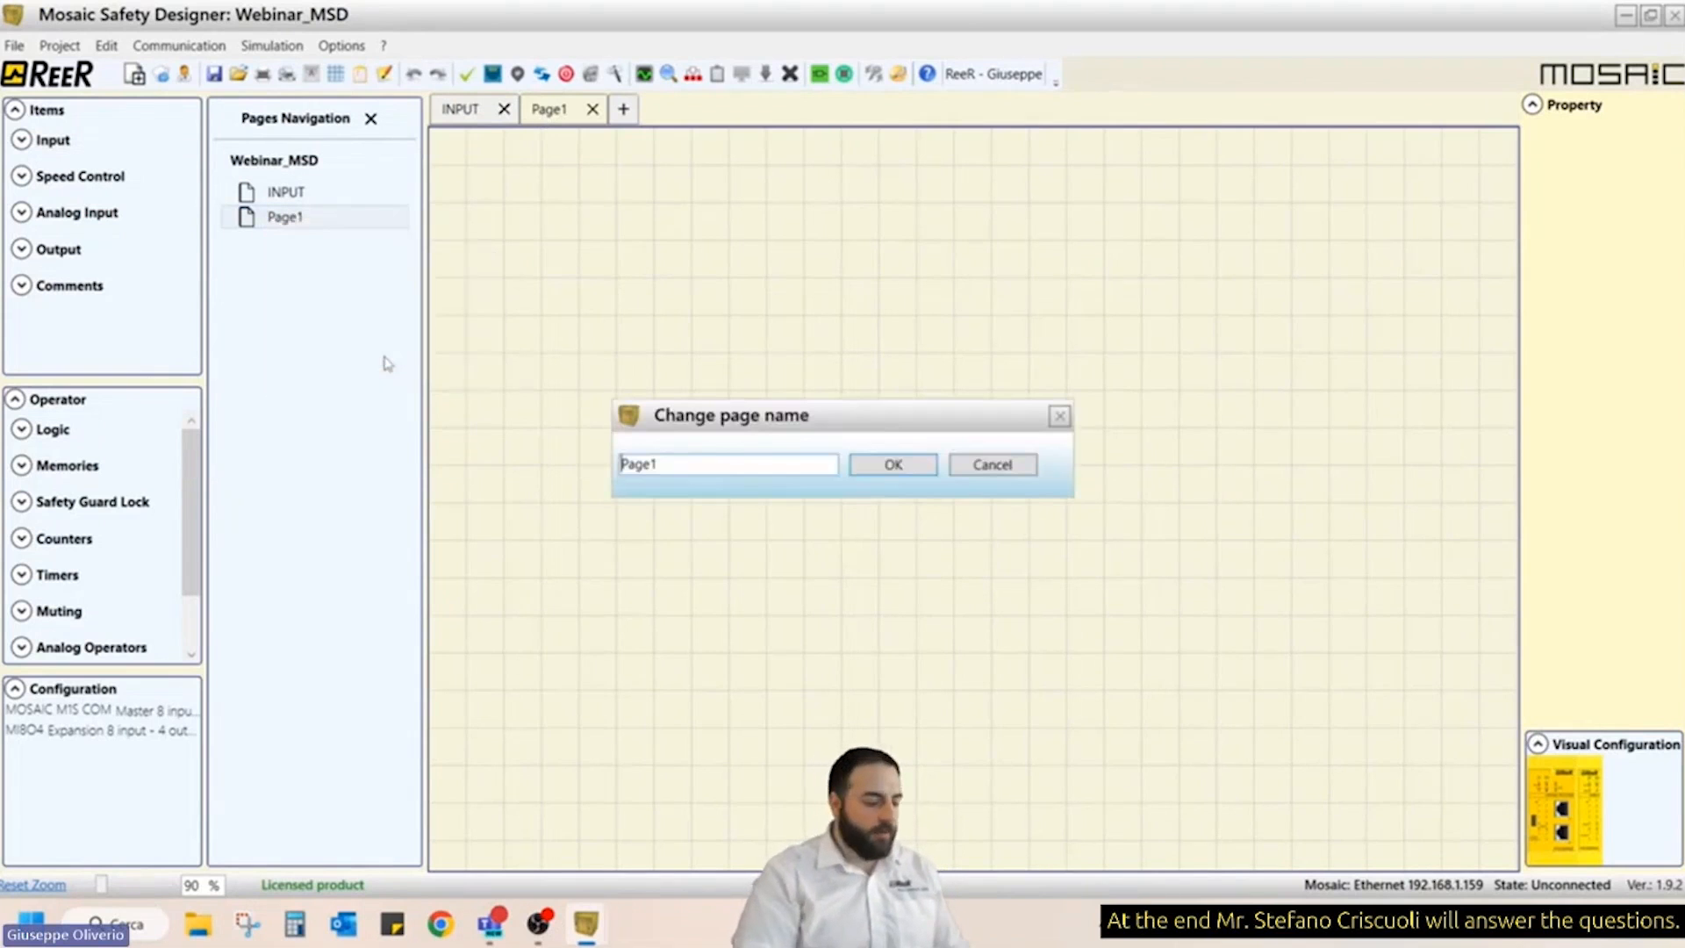
text(LOGIC)
key(Return)
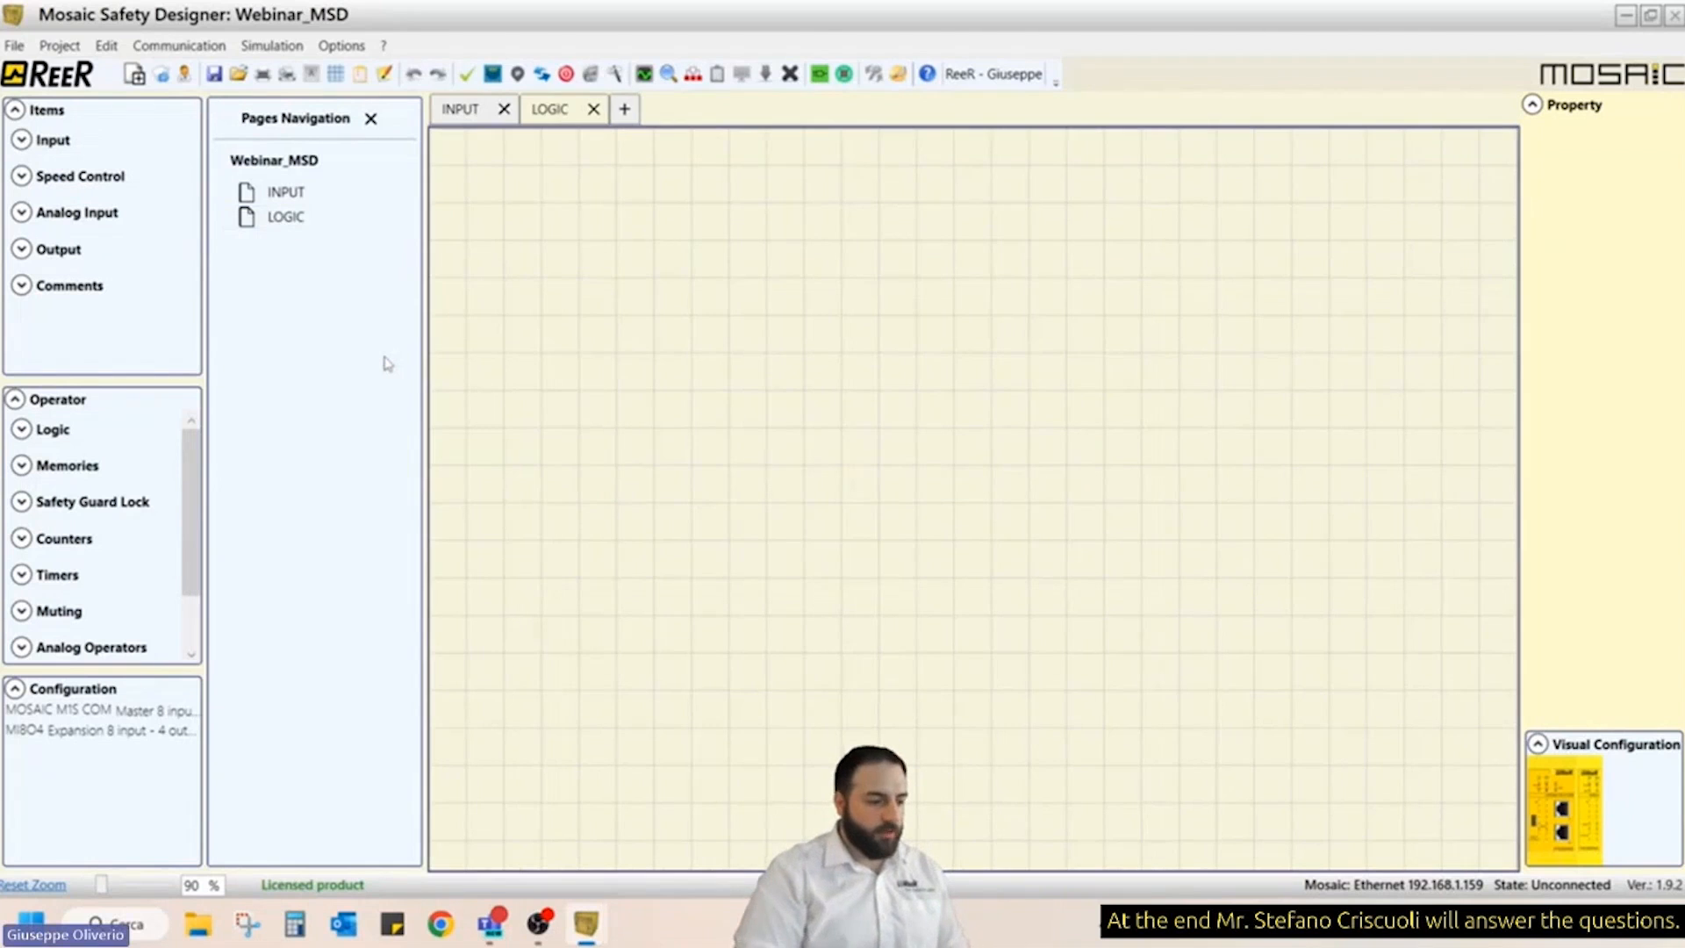
- Add a new page below LOGIC and rename it OUTPUT
right_click(302, 216)
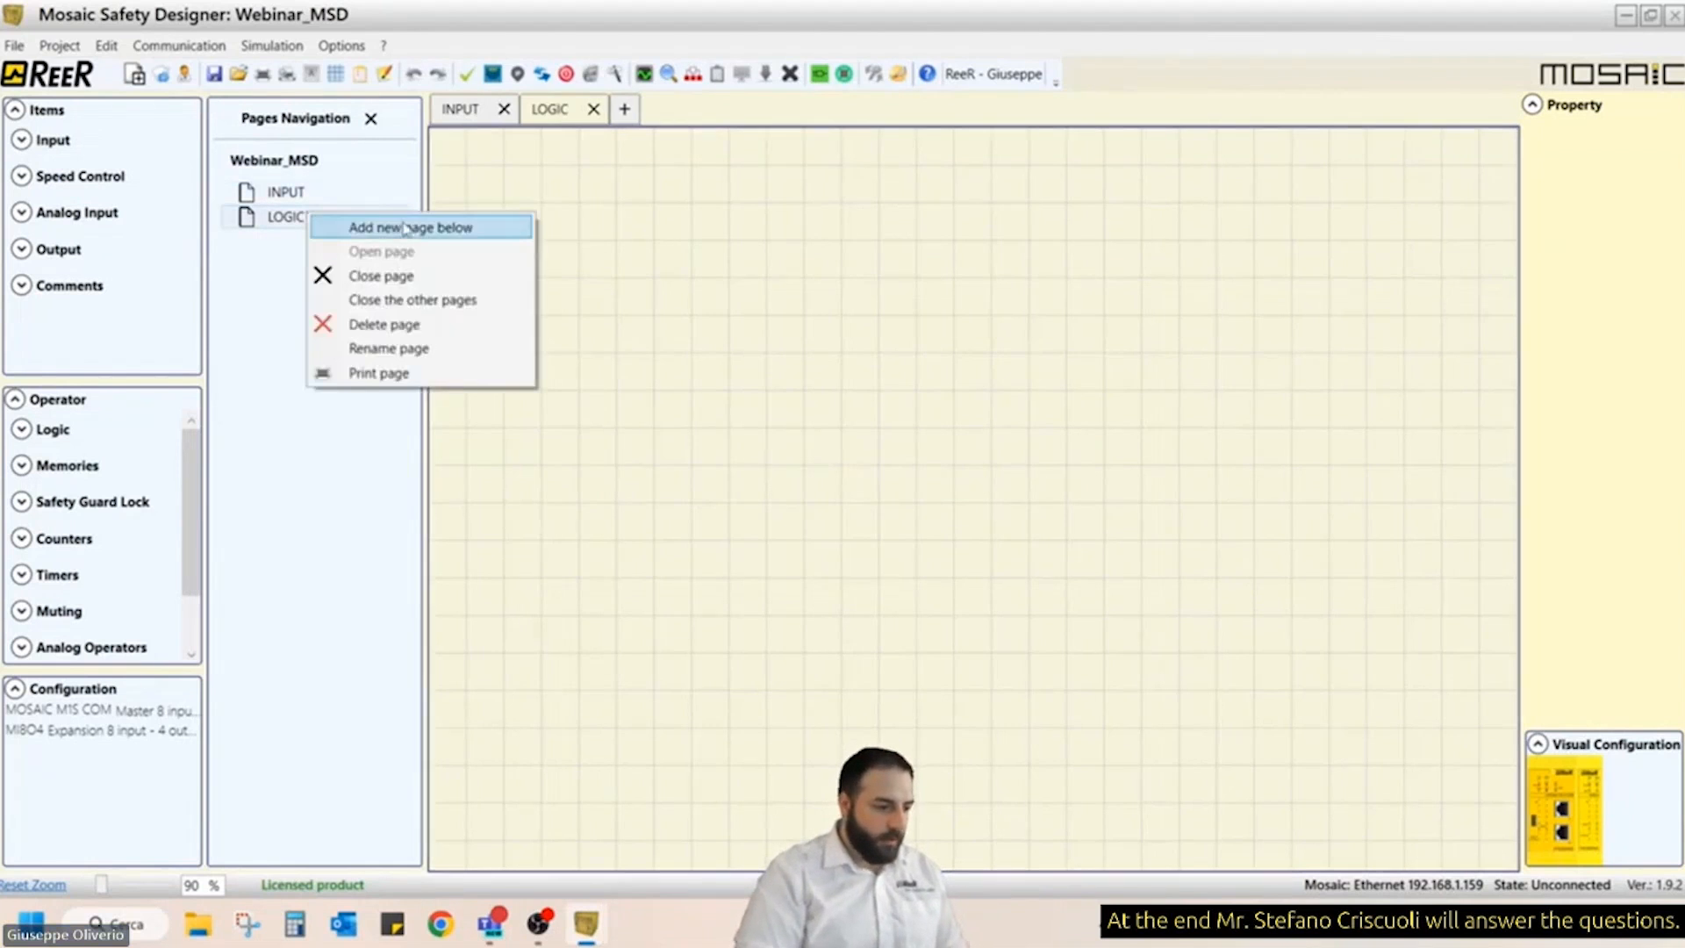
click(400, 227)
right_click(288, 245)
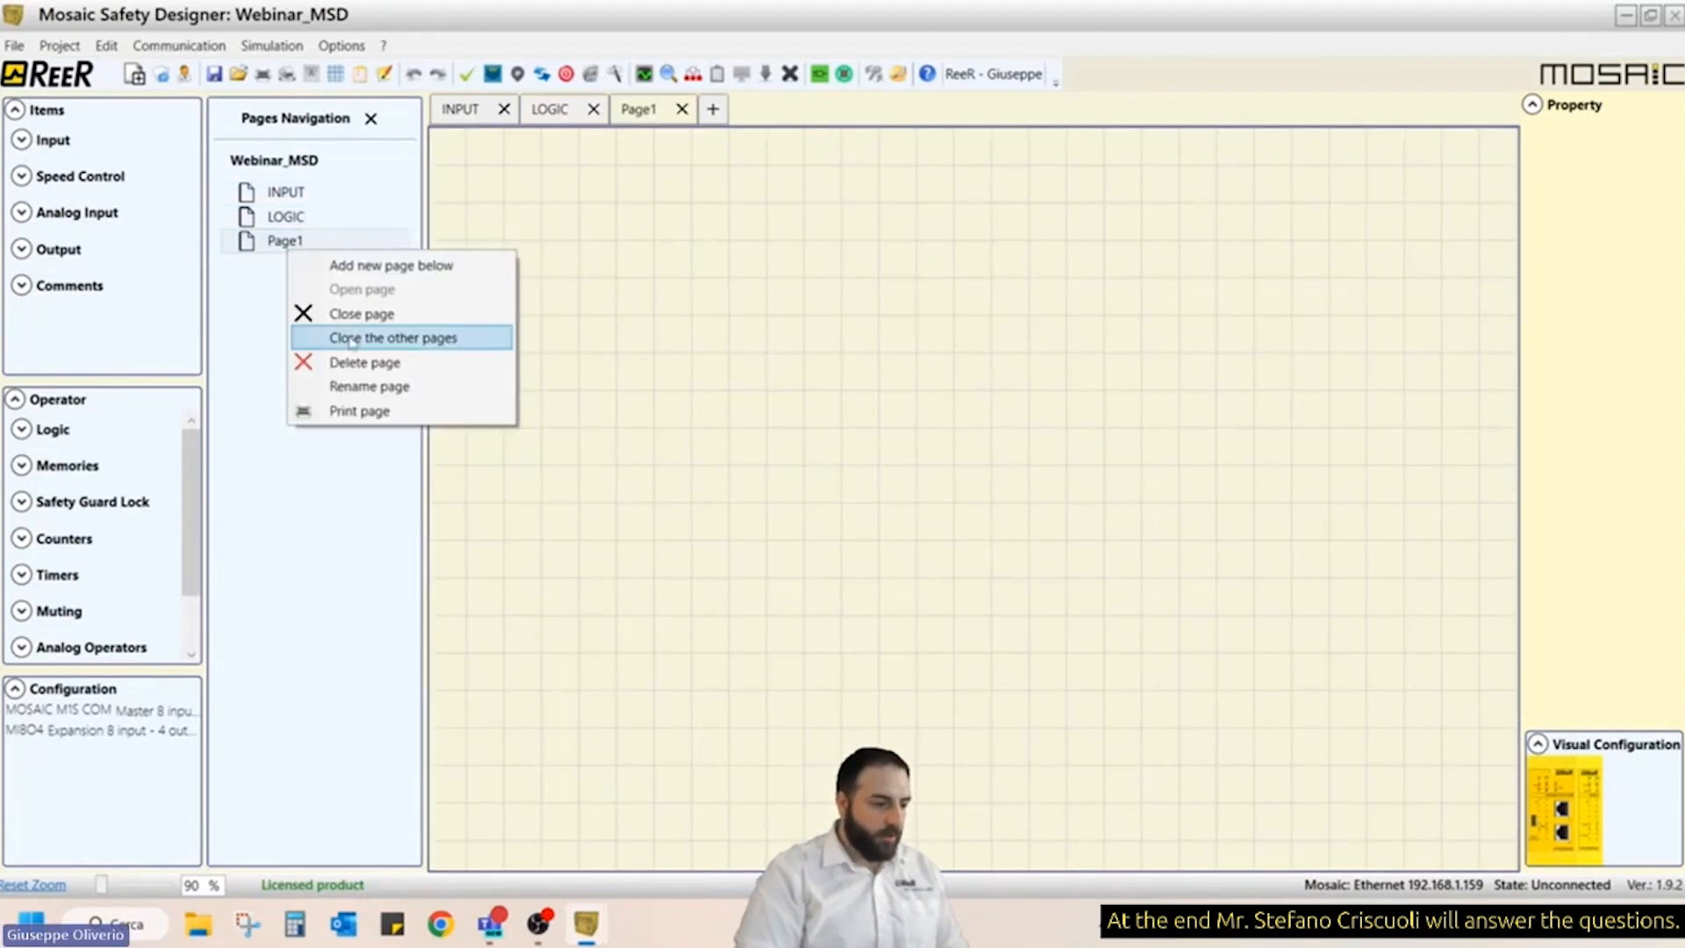
click(385, 387)
text(OUTPUT)
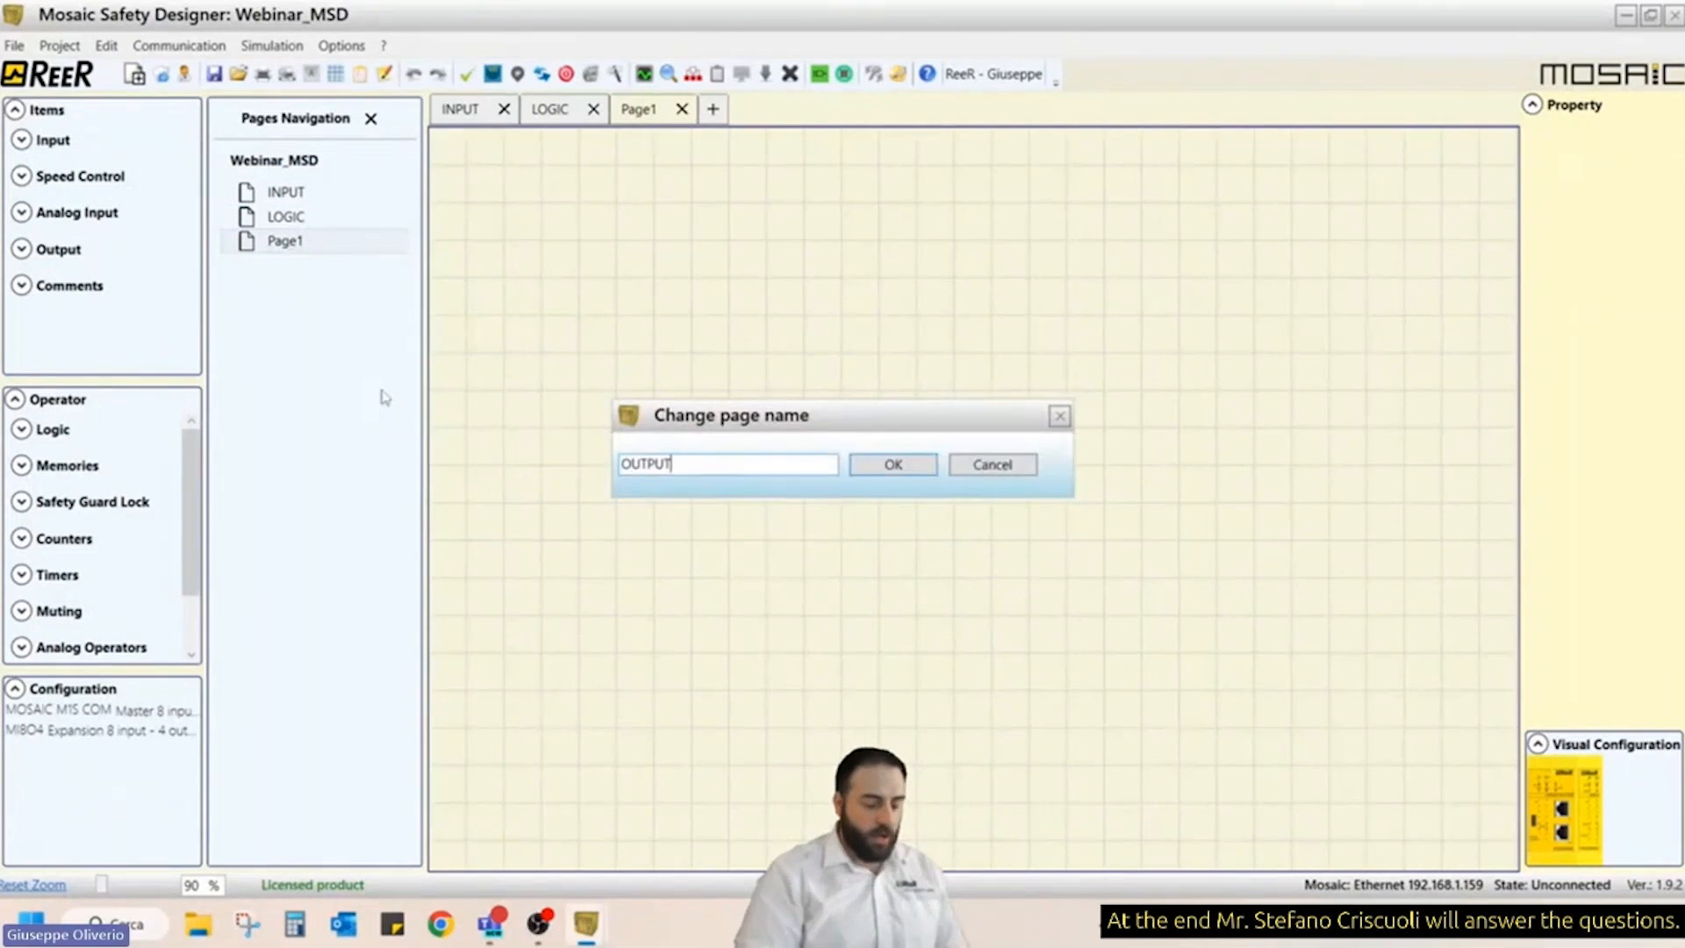
key(Return)
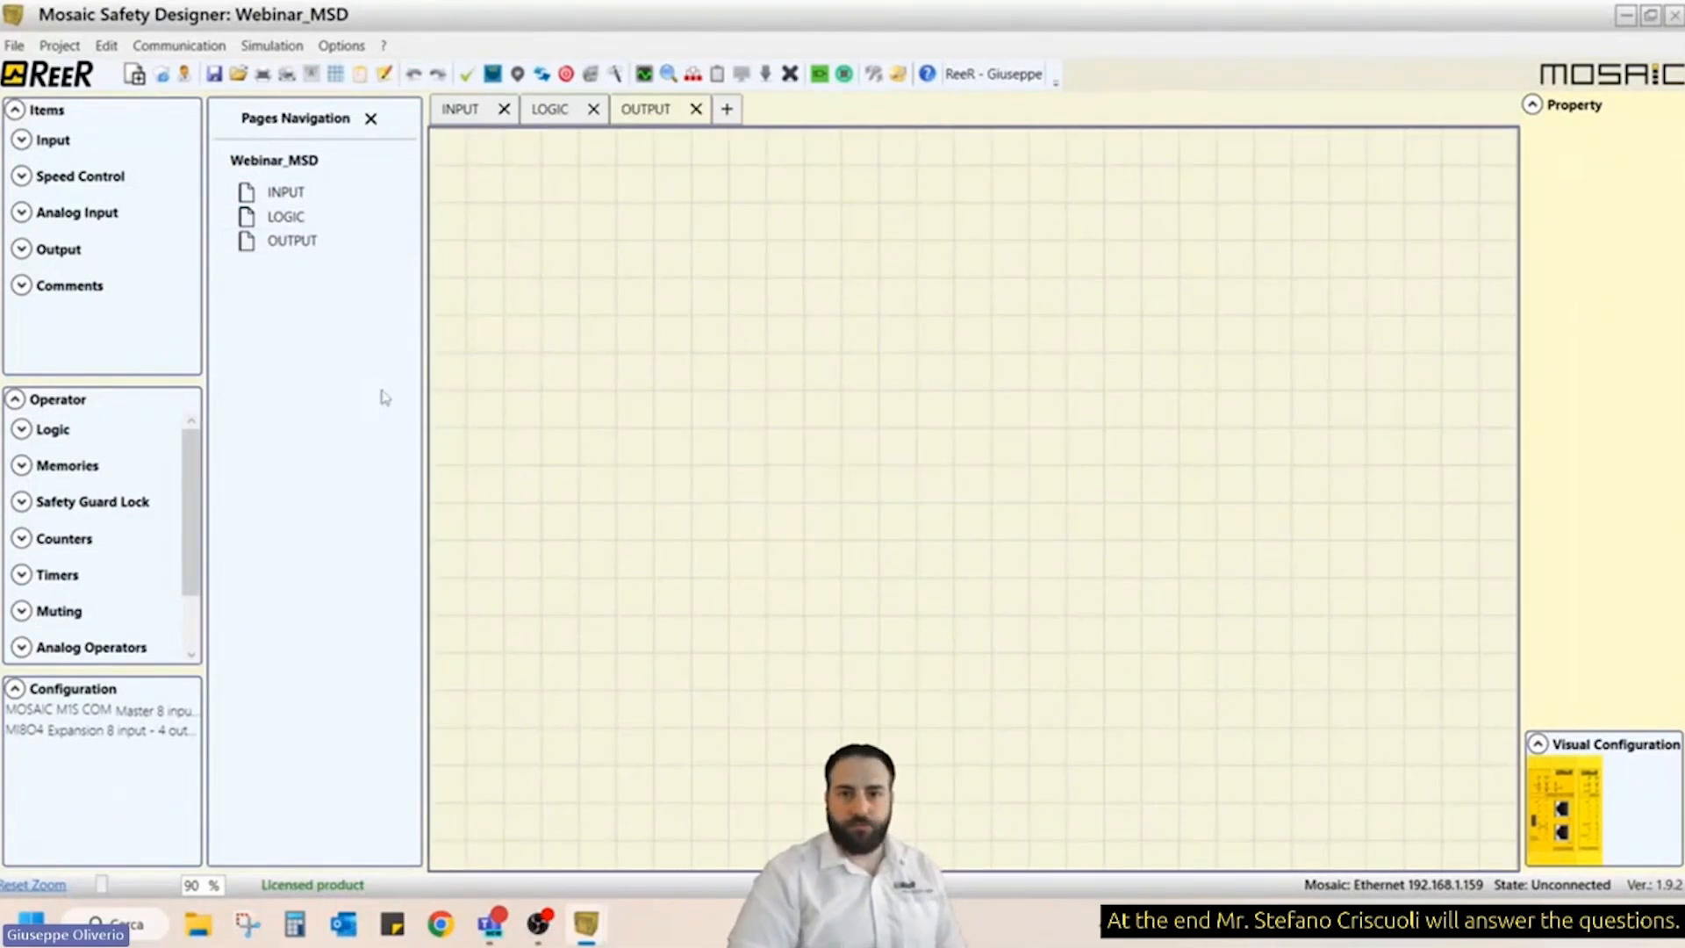
- On the INPUT page, place an ESPE block with an E-Stop block below it
click(475, 111)
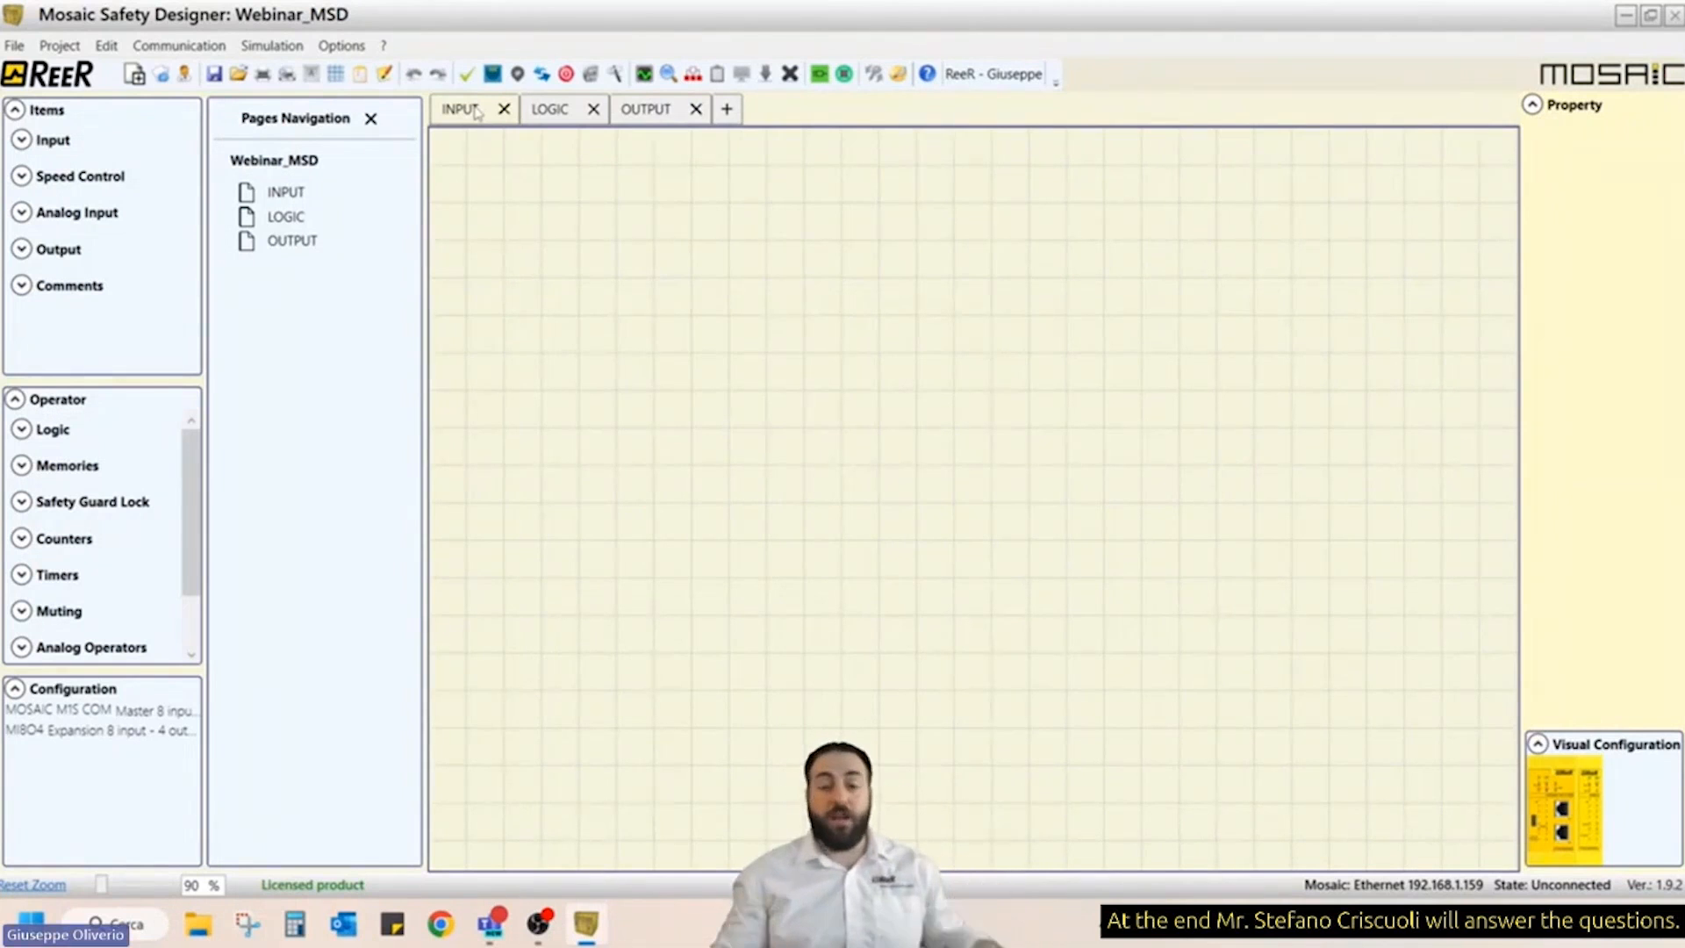
click(23, 141)
drag(37, 166, 517, 215)
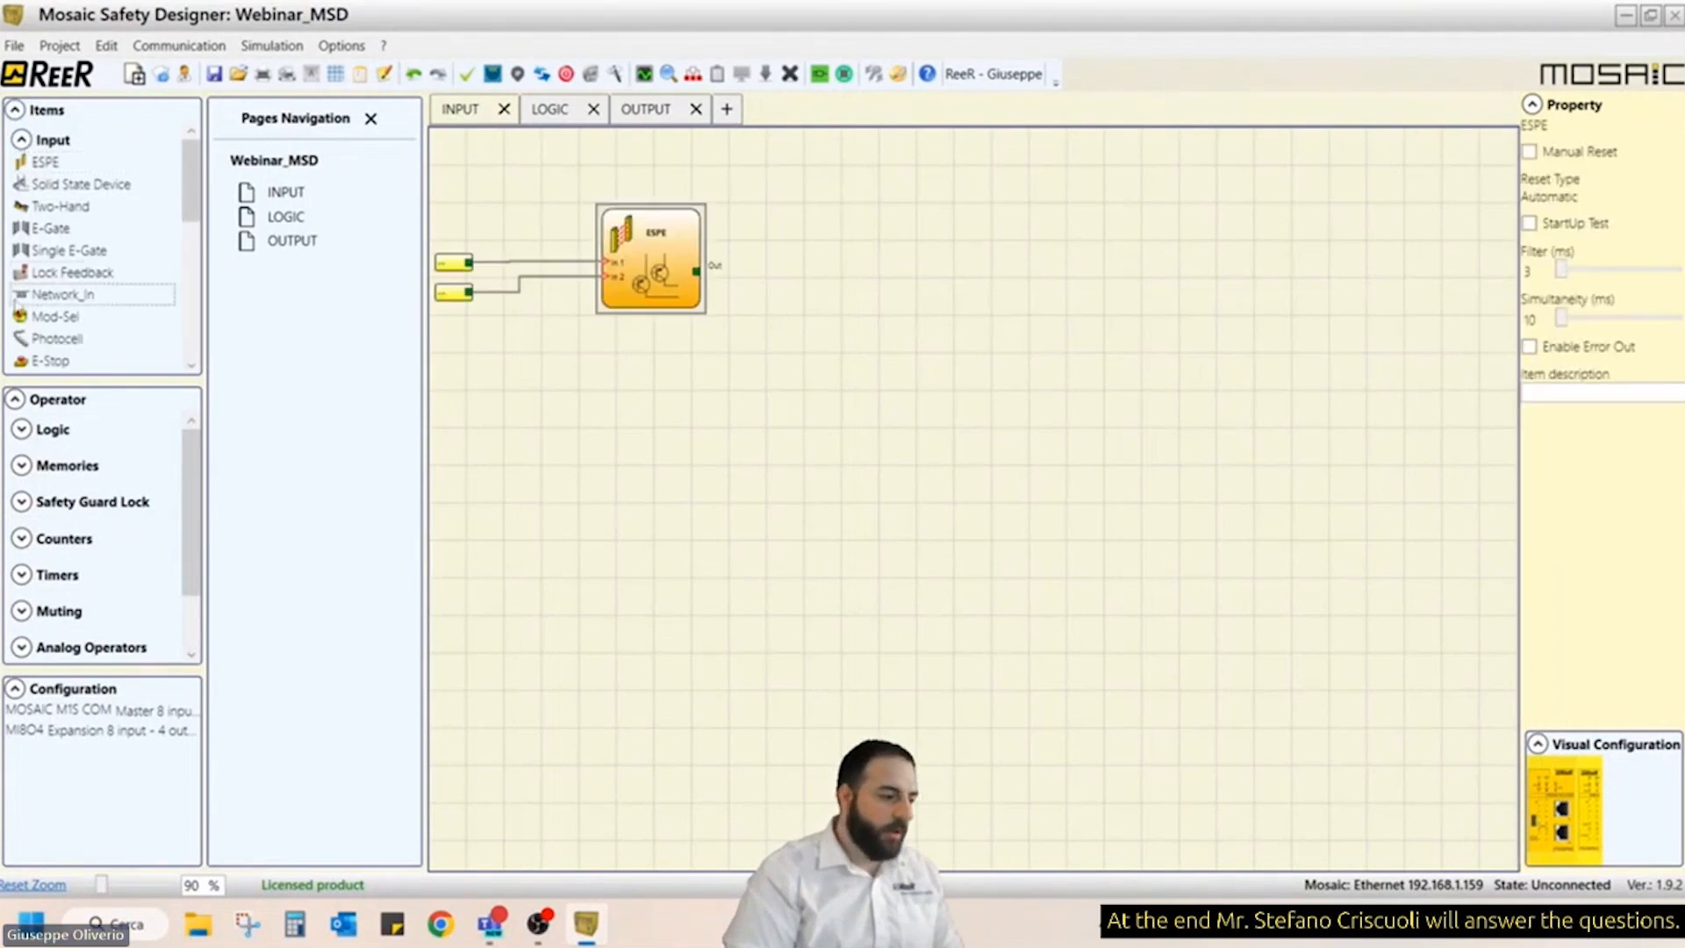
drag(58, 363, 606, 397)
- Place an Rfid block below the E-Stop and a Photocell block beneath it
scroll(123, 310, down, 4)
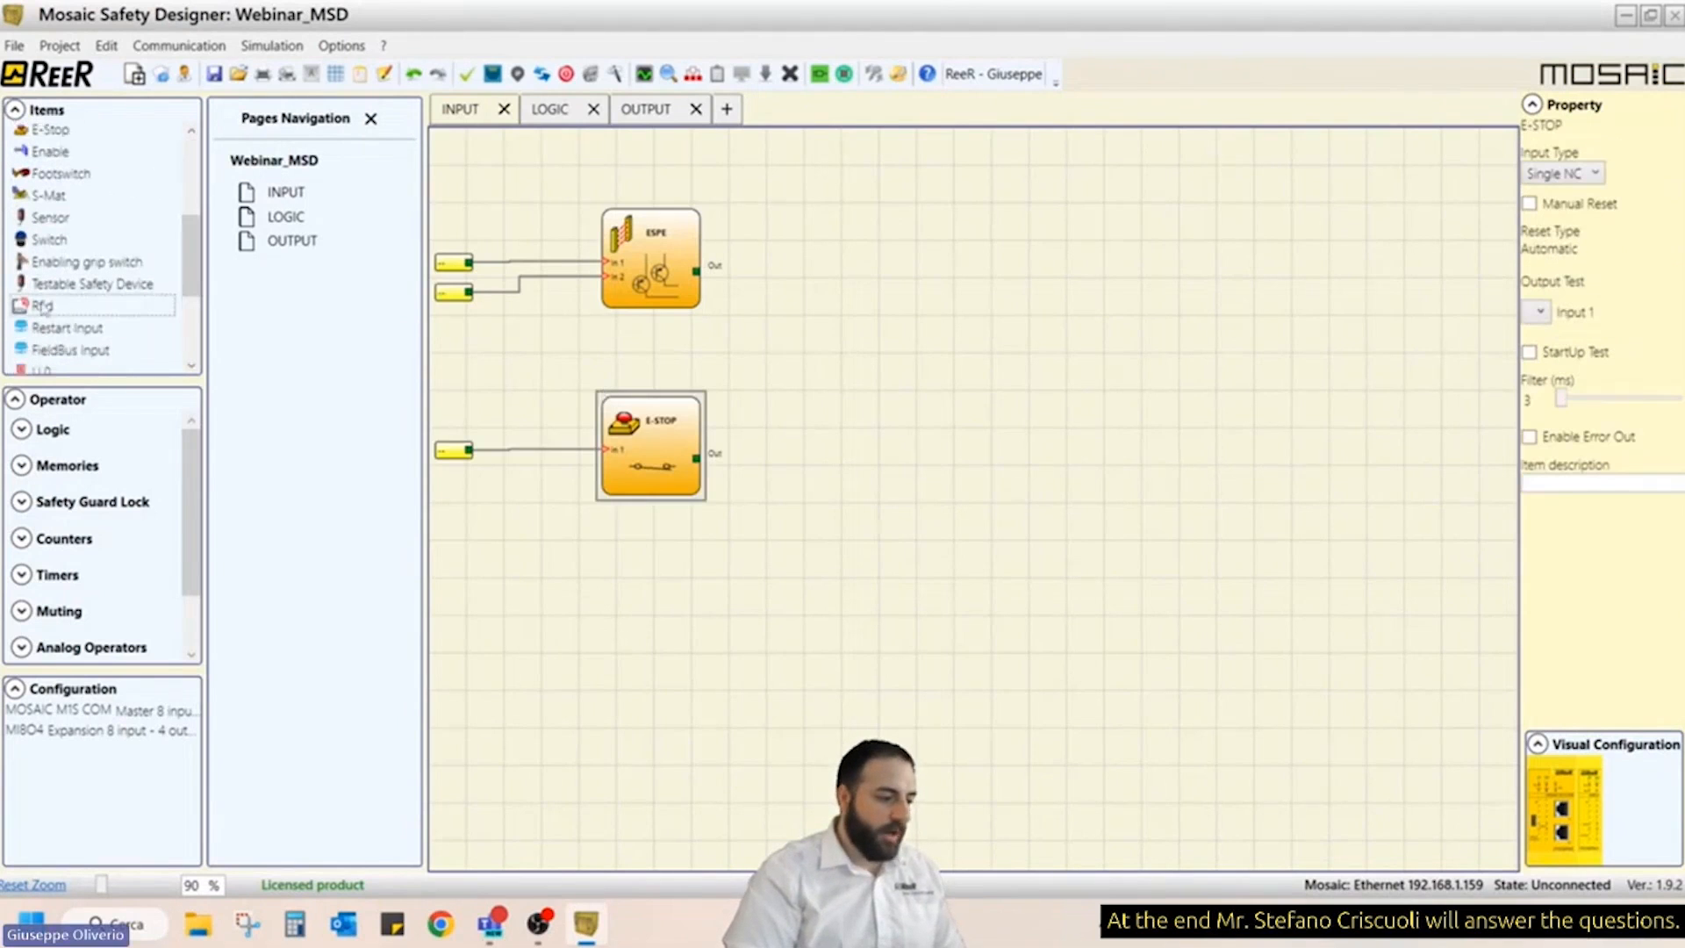
drag(46, 311, 605, 623)
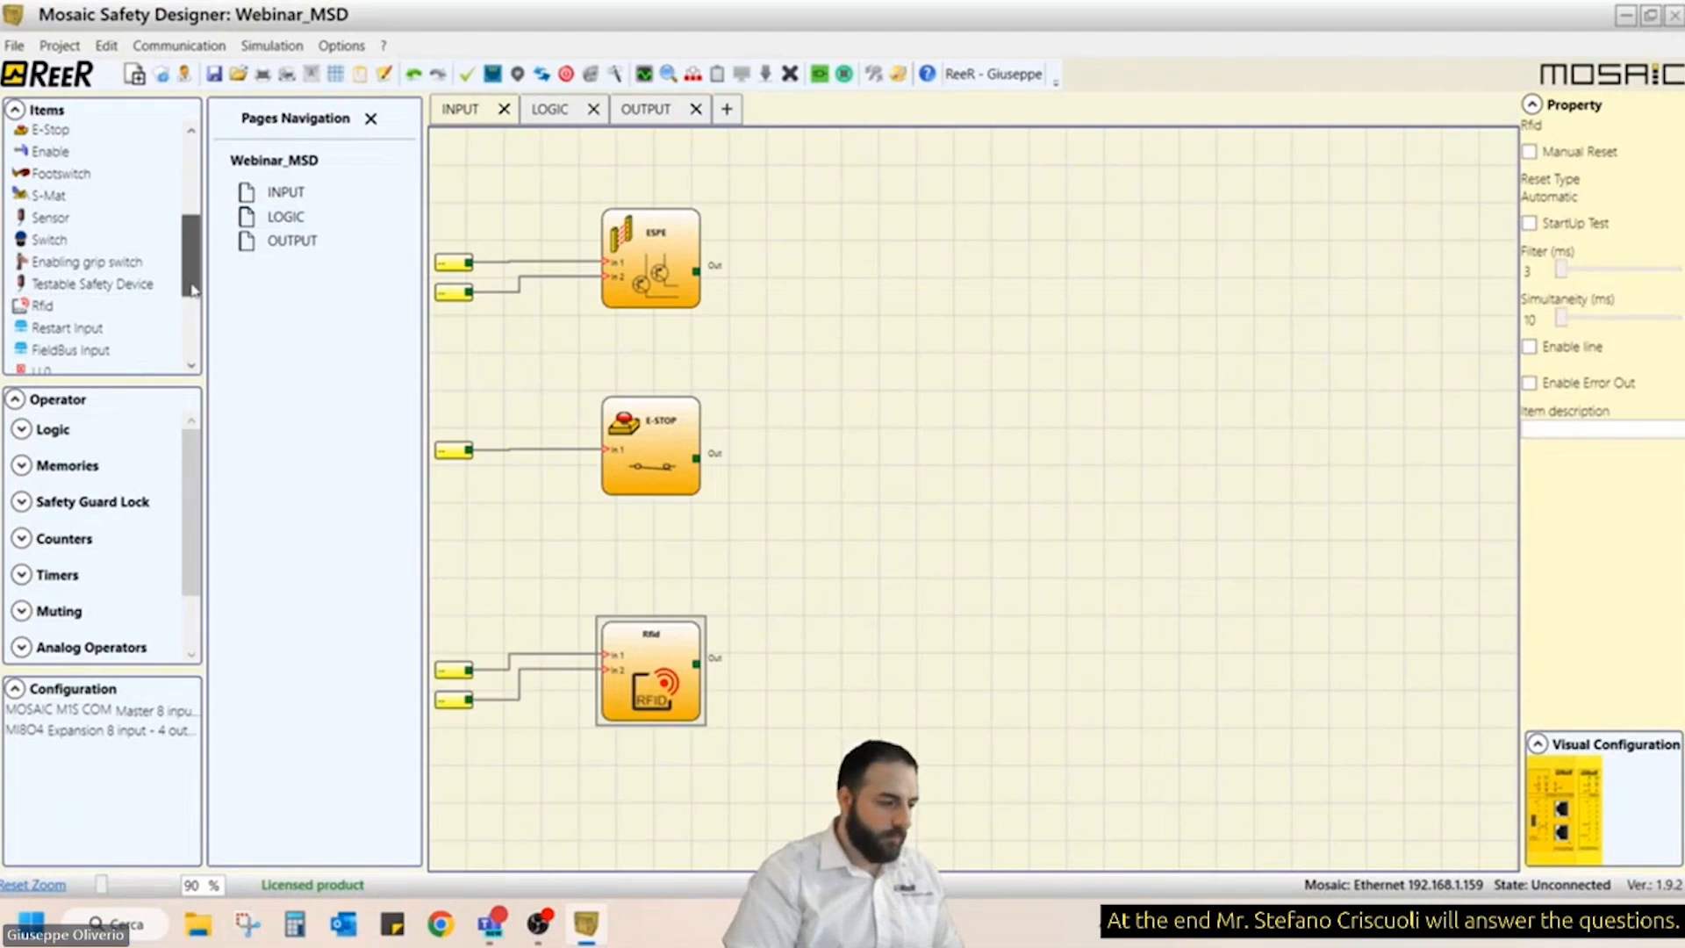
scroll(191, 290, up, 3)
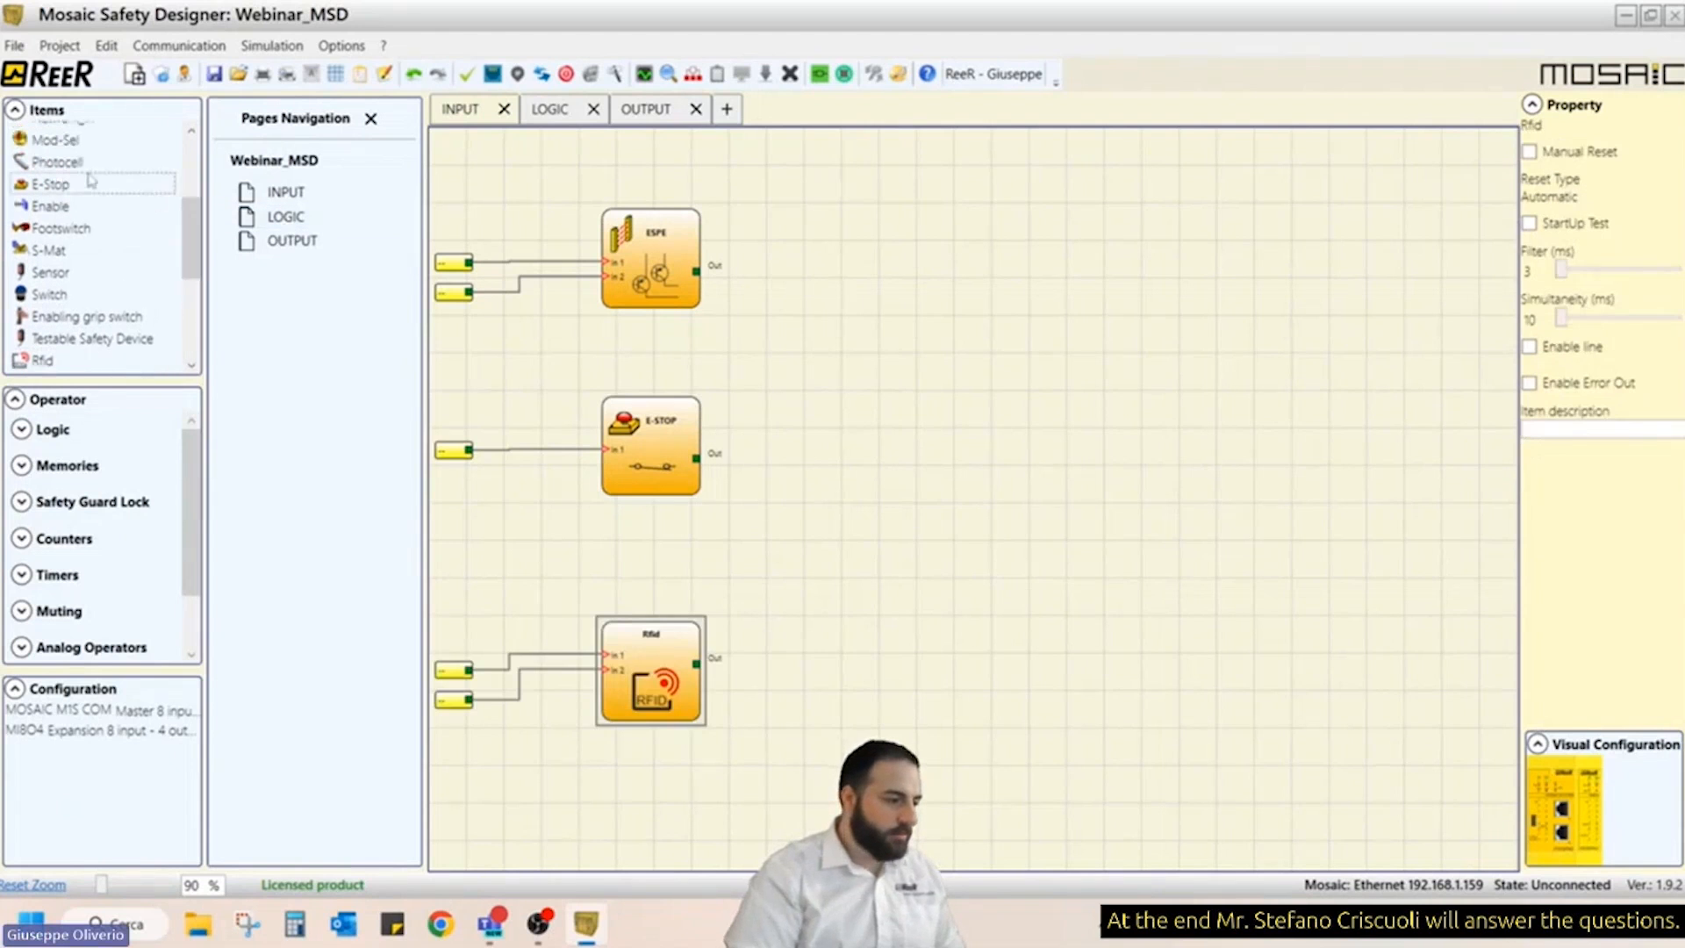
click(82, 171)
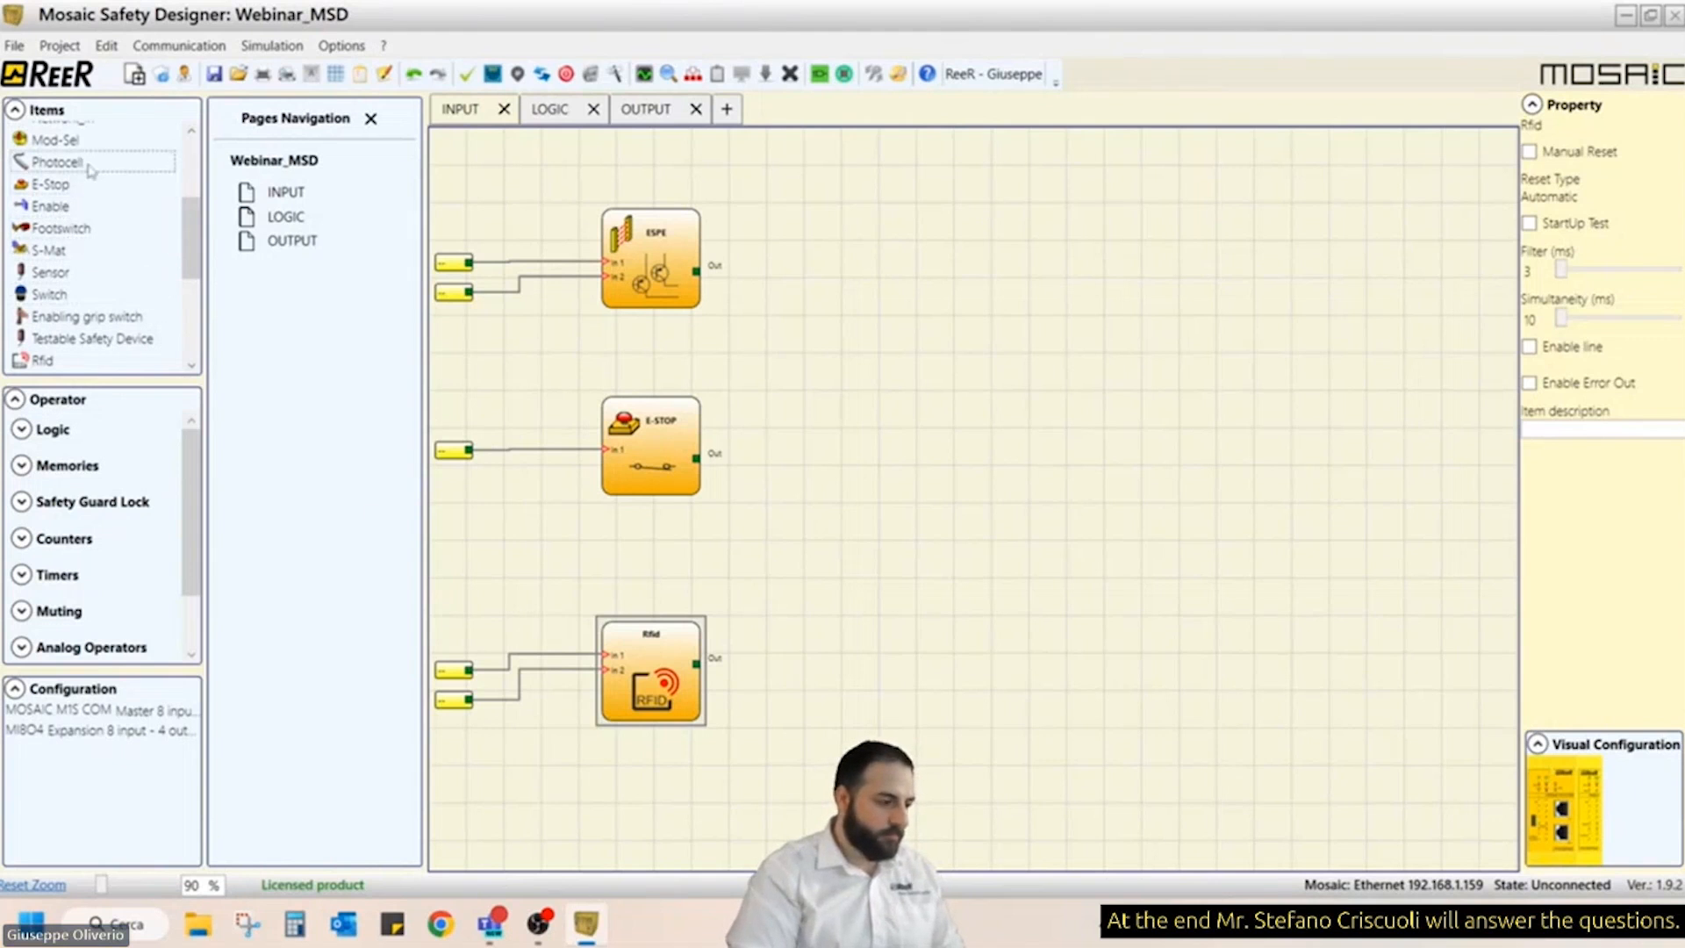
drag(81, 171, 531, 795)
click(916, 622)
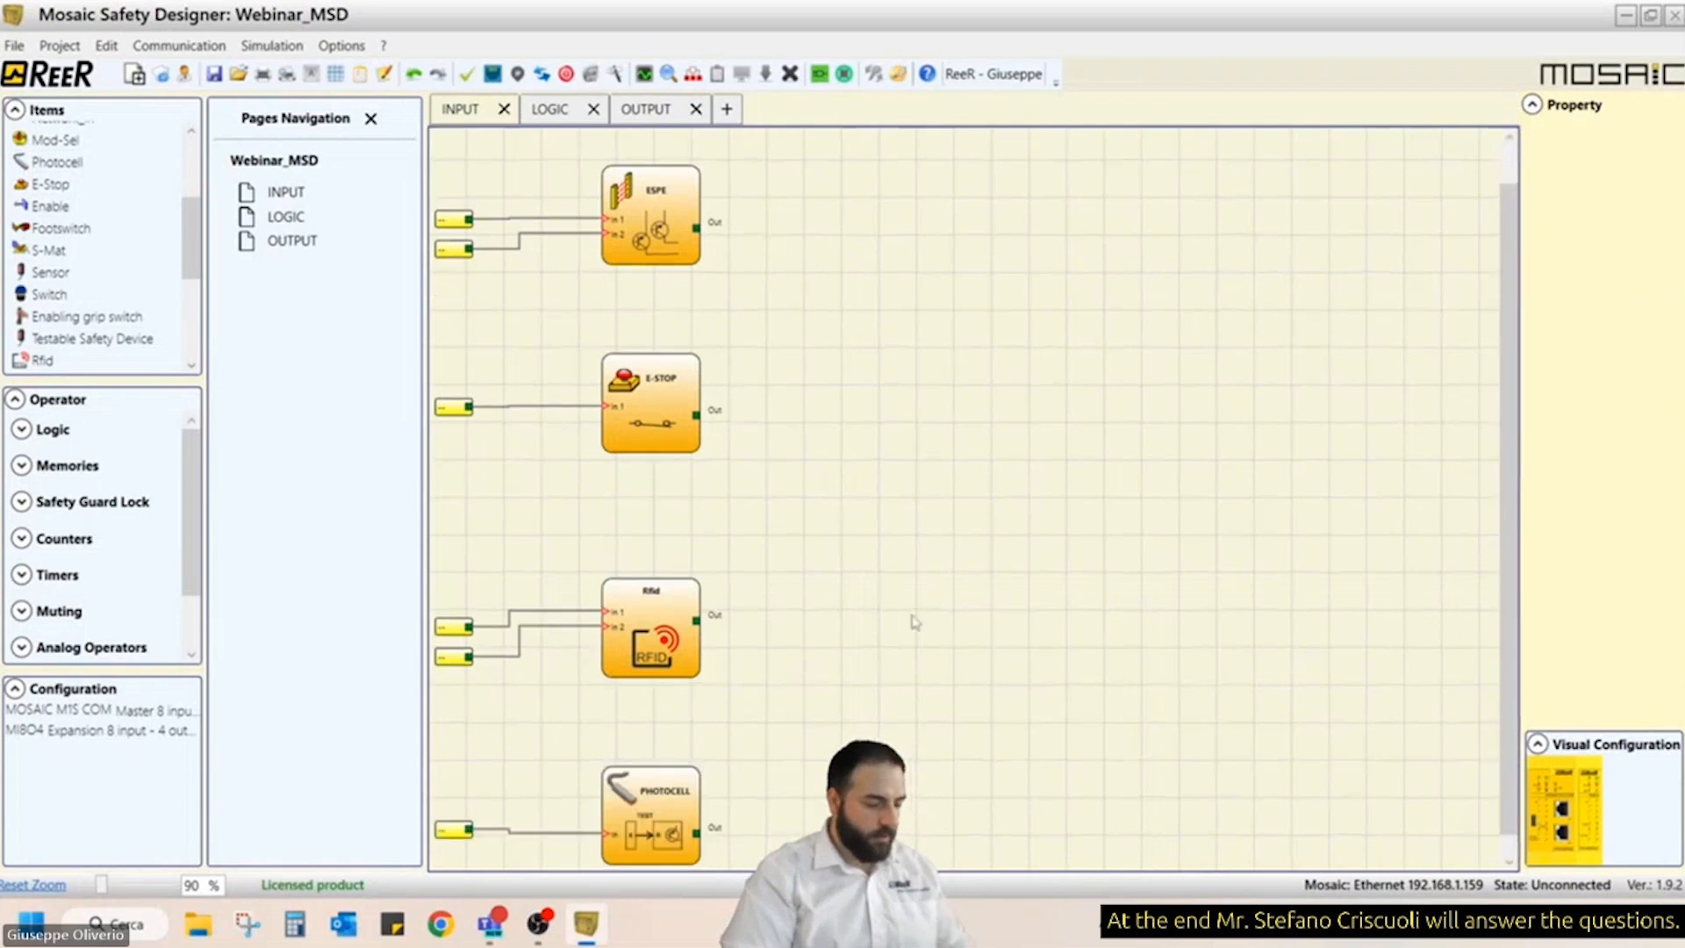
- Move all four input blocks together toward the upper-left corner of the INPUT page
key(ctrl+a)
drag(636, 189, 556, 128)
scroll(623, 315, down, 3)
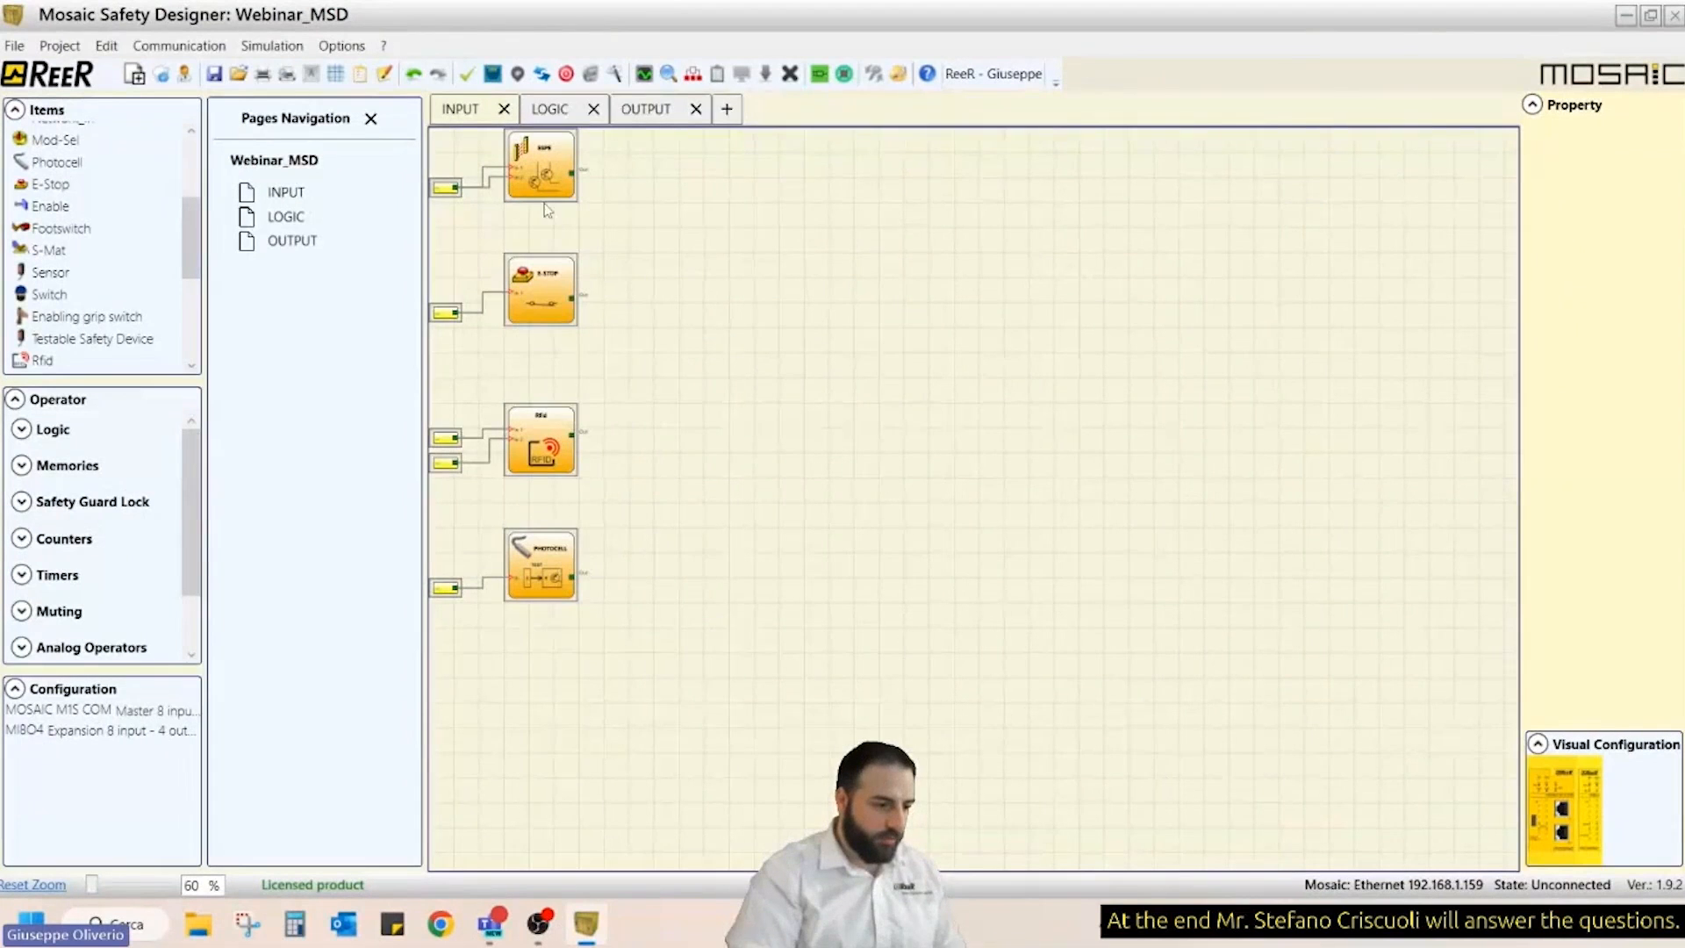
scroll(549, 215, up, 1)
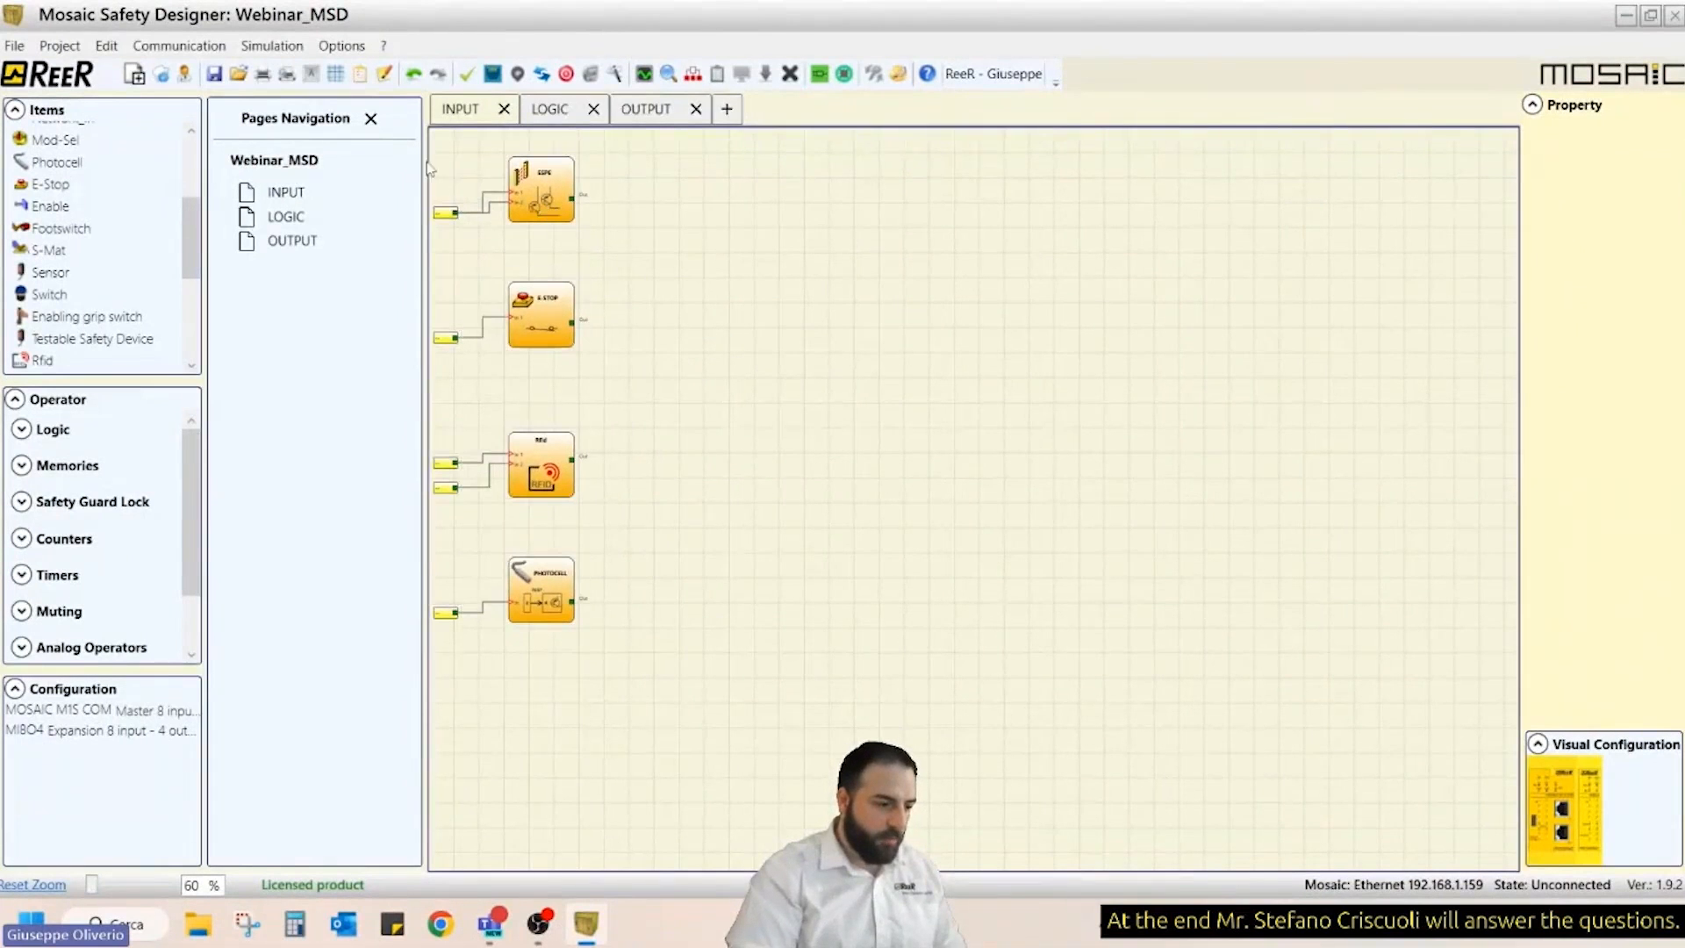
- Move the ESPE block's two input terminals up, one above the other, so they no longer overlap
click(450, 211)
drag(450, 211, 442, 165)
drag(441, 236, 436, 186)
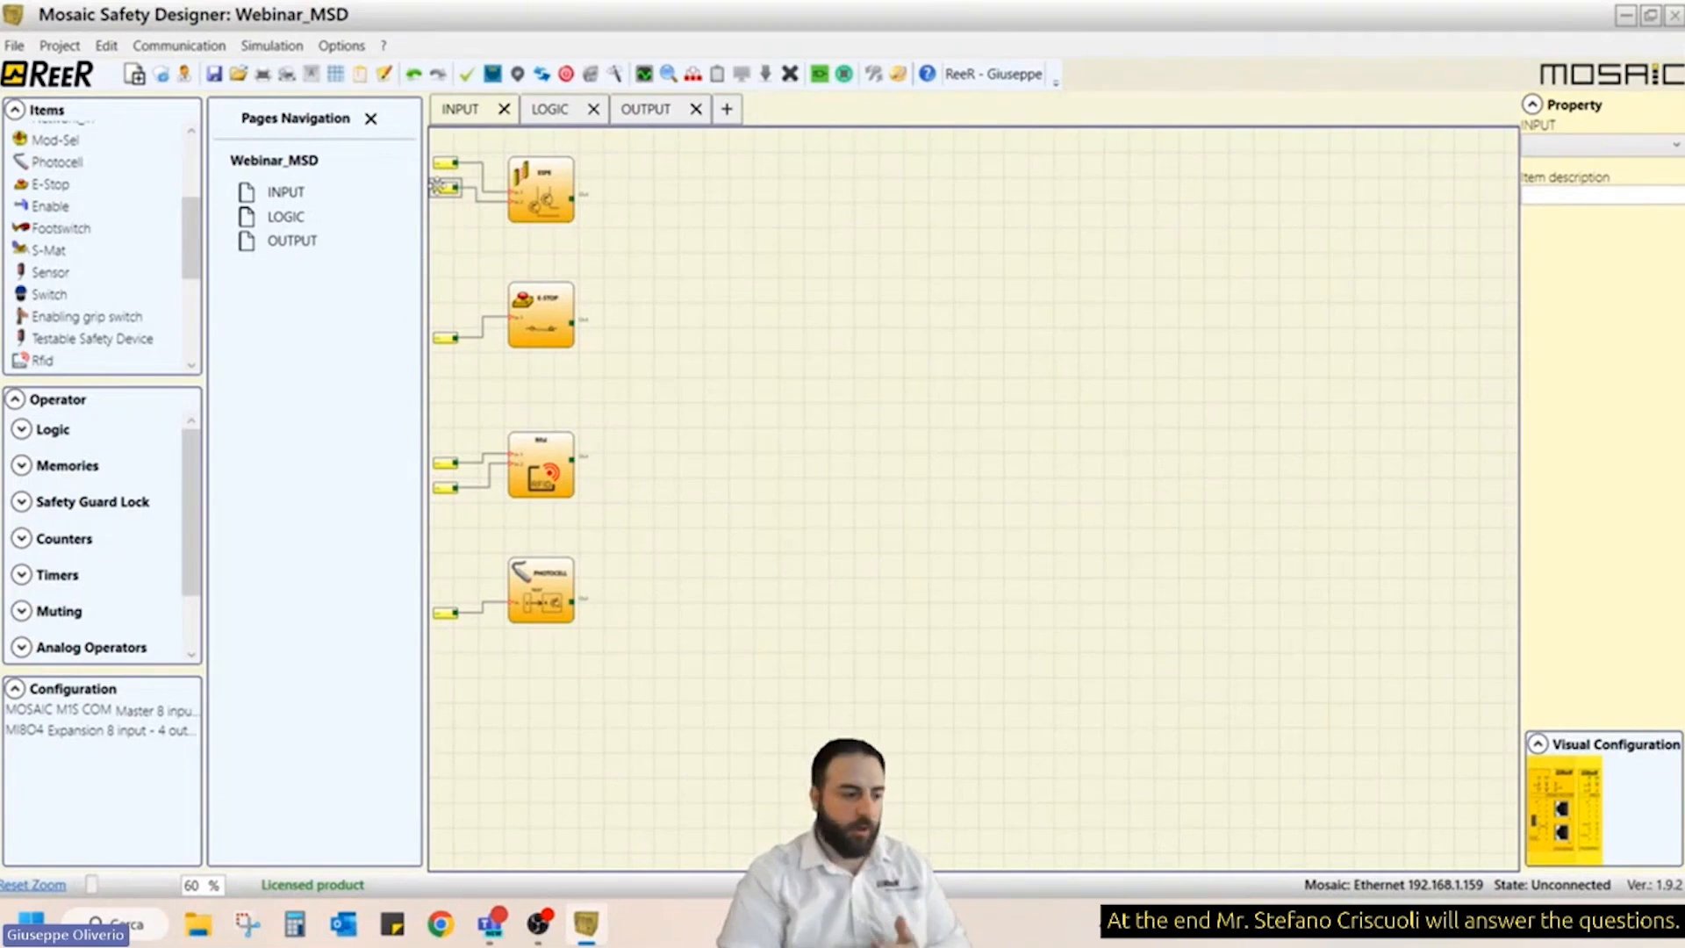
- Give the ESPE block the item description "Light Curtain"
scroll(436, 186, up, 3)
click(590, 218)
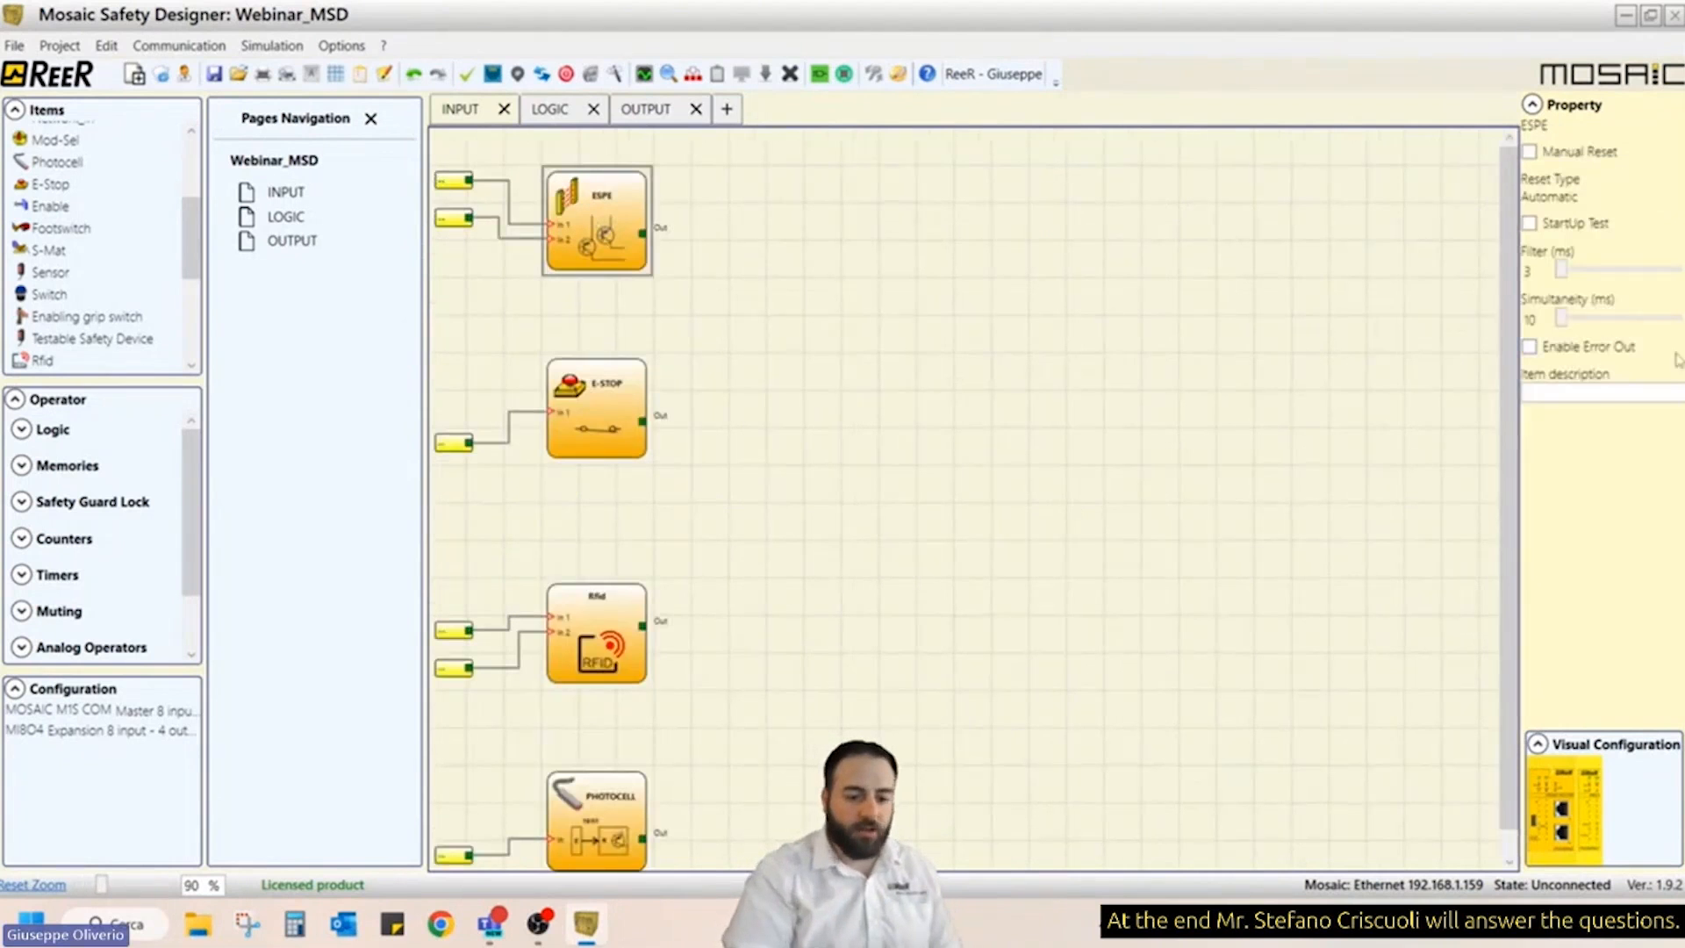
click(1600, 398)
text(ight Curtain)
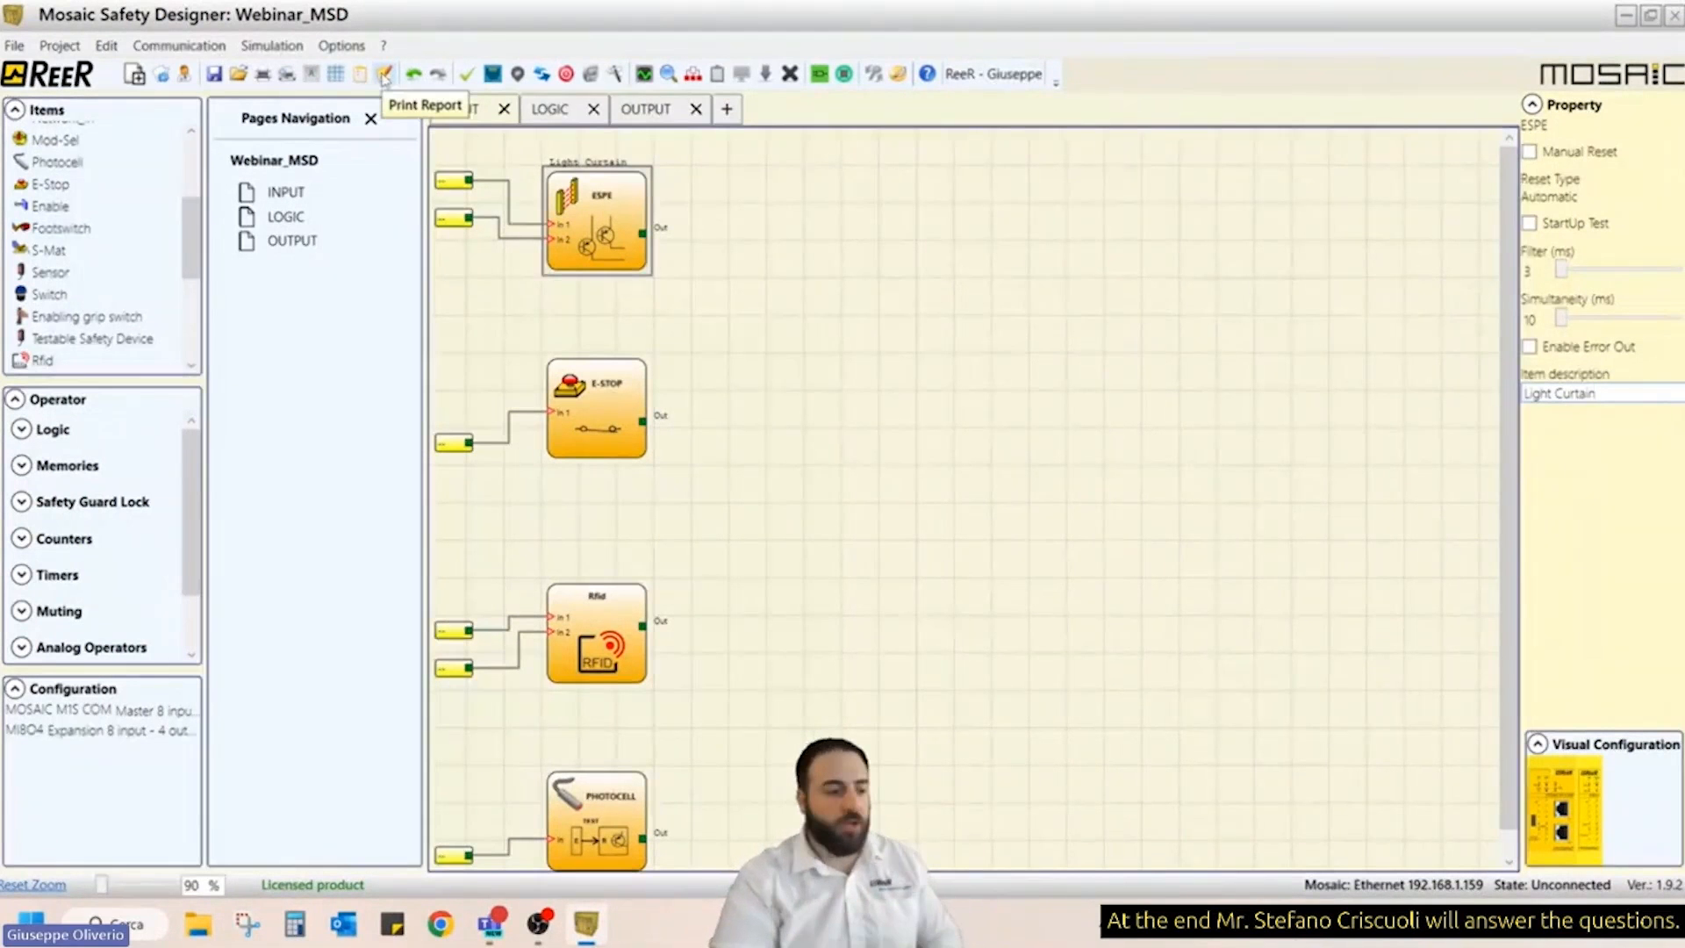
- Set the E-STOP block's input type to Double NC
click(592, 433)
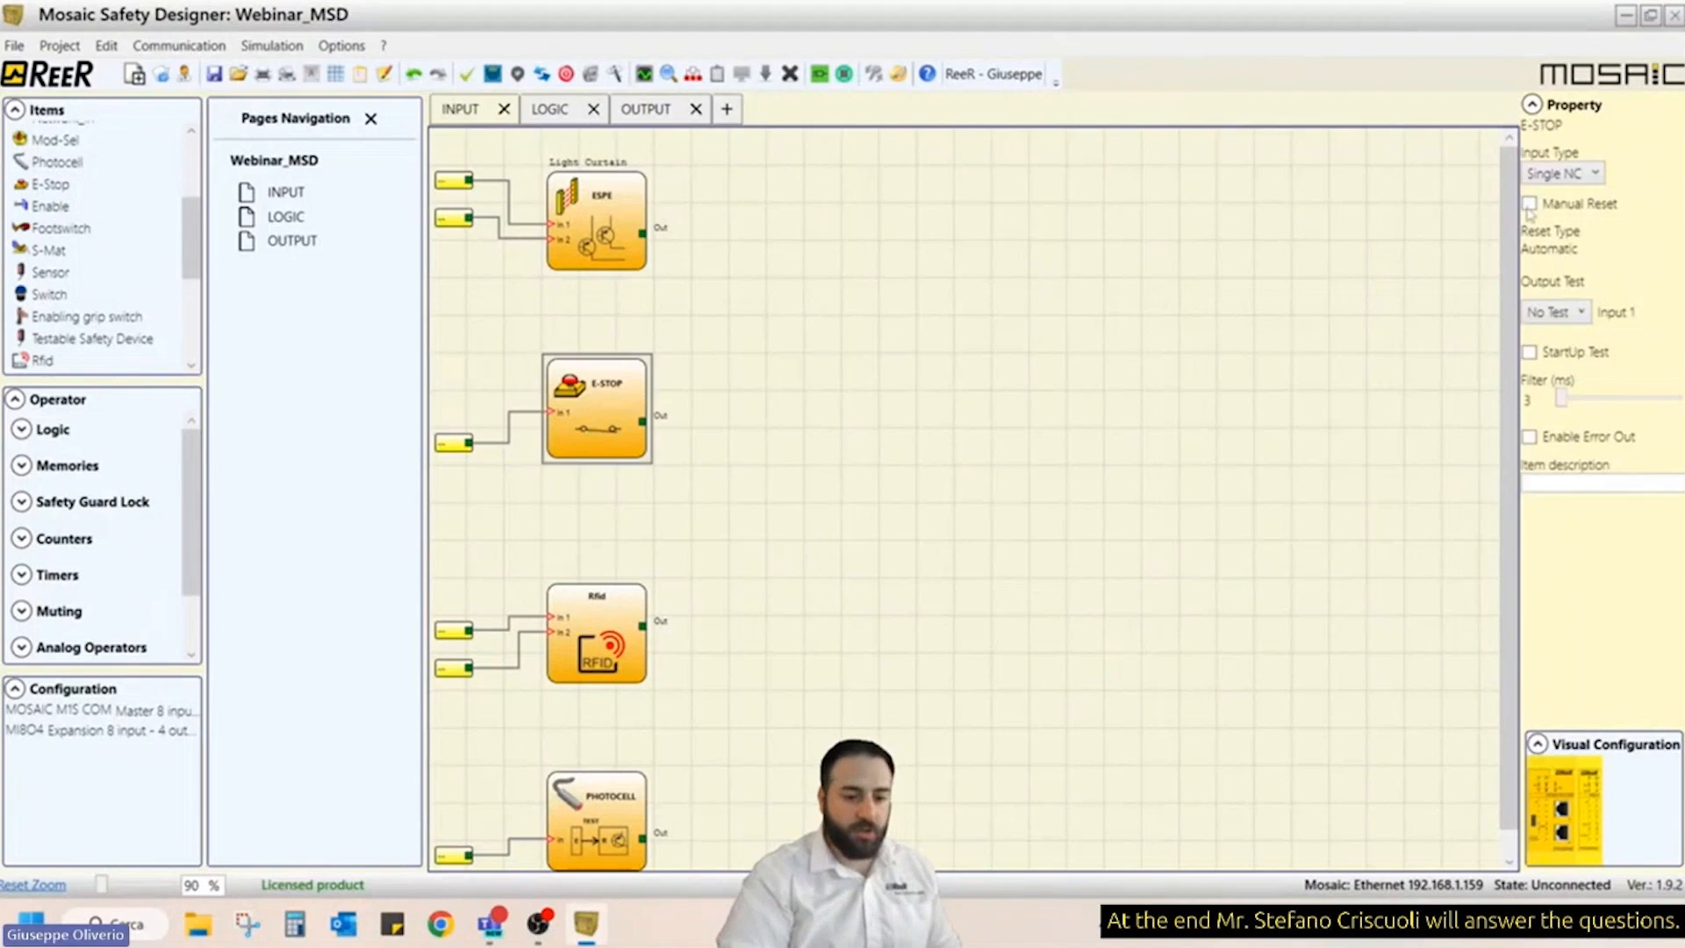
click(1594, 174)
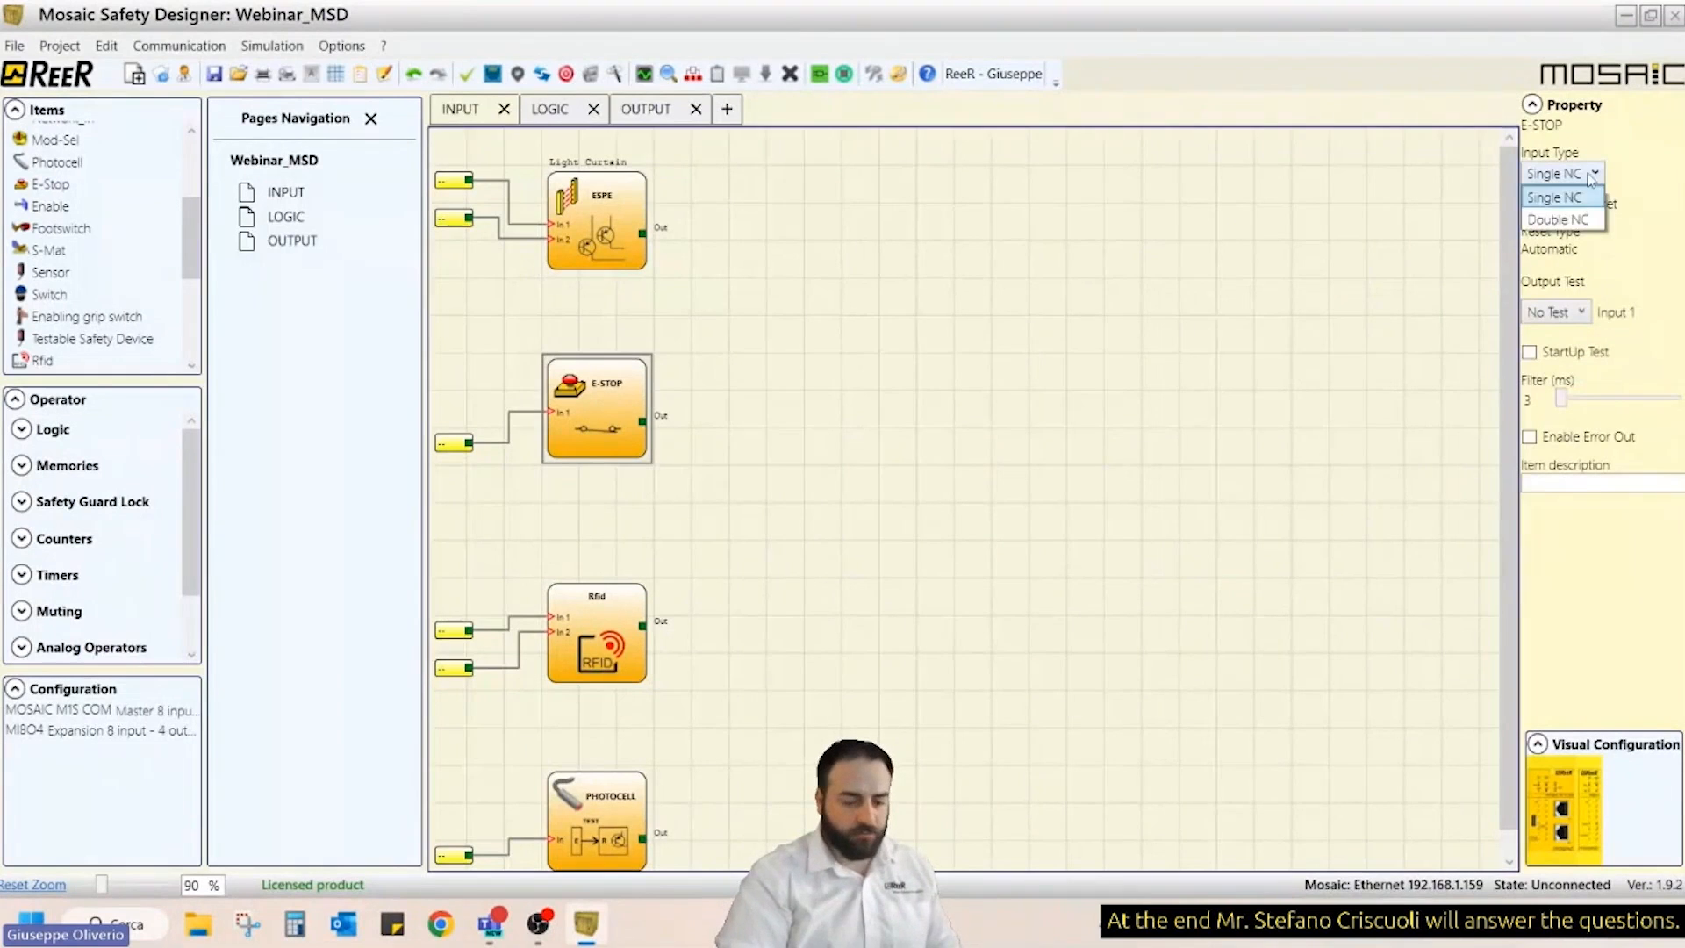
click(1559, 219)
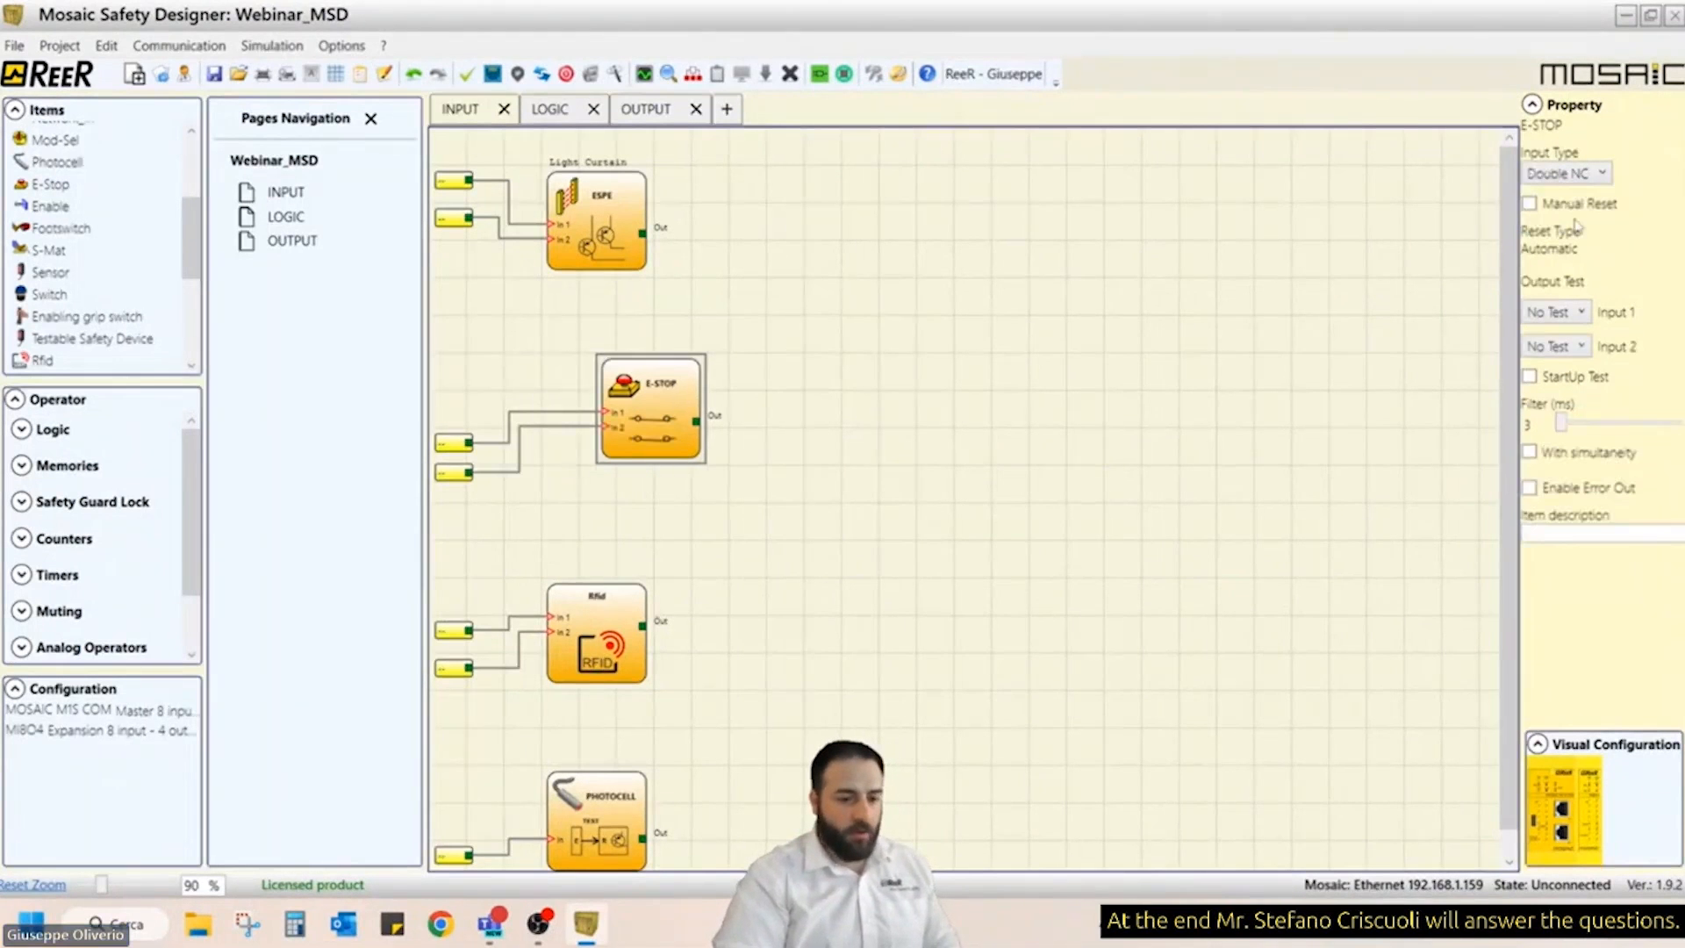
- Shift the E-STOP block slightly left and give it the item description "Emergency Stop"
click(574, 225)
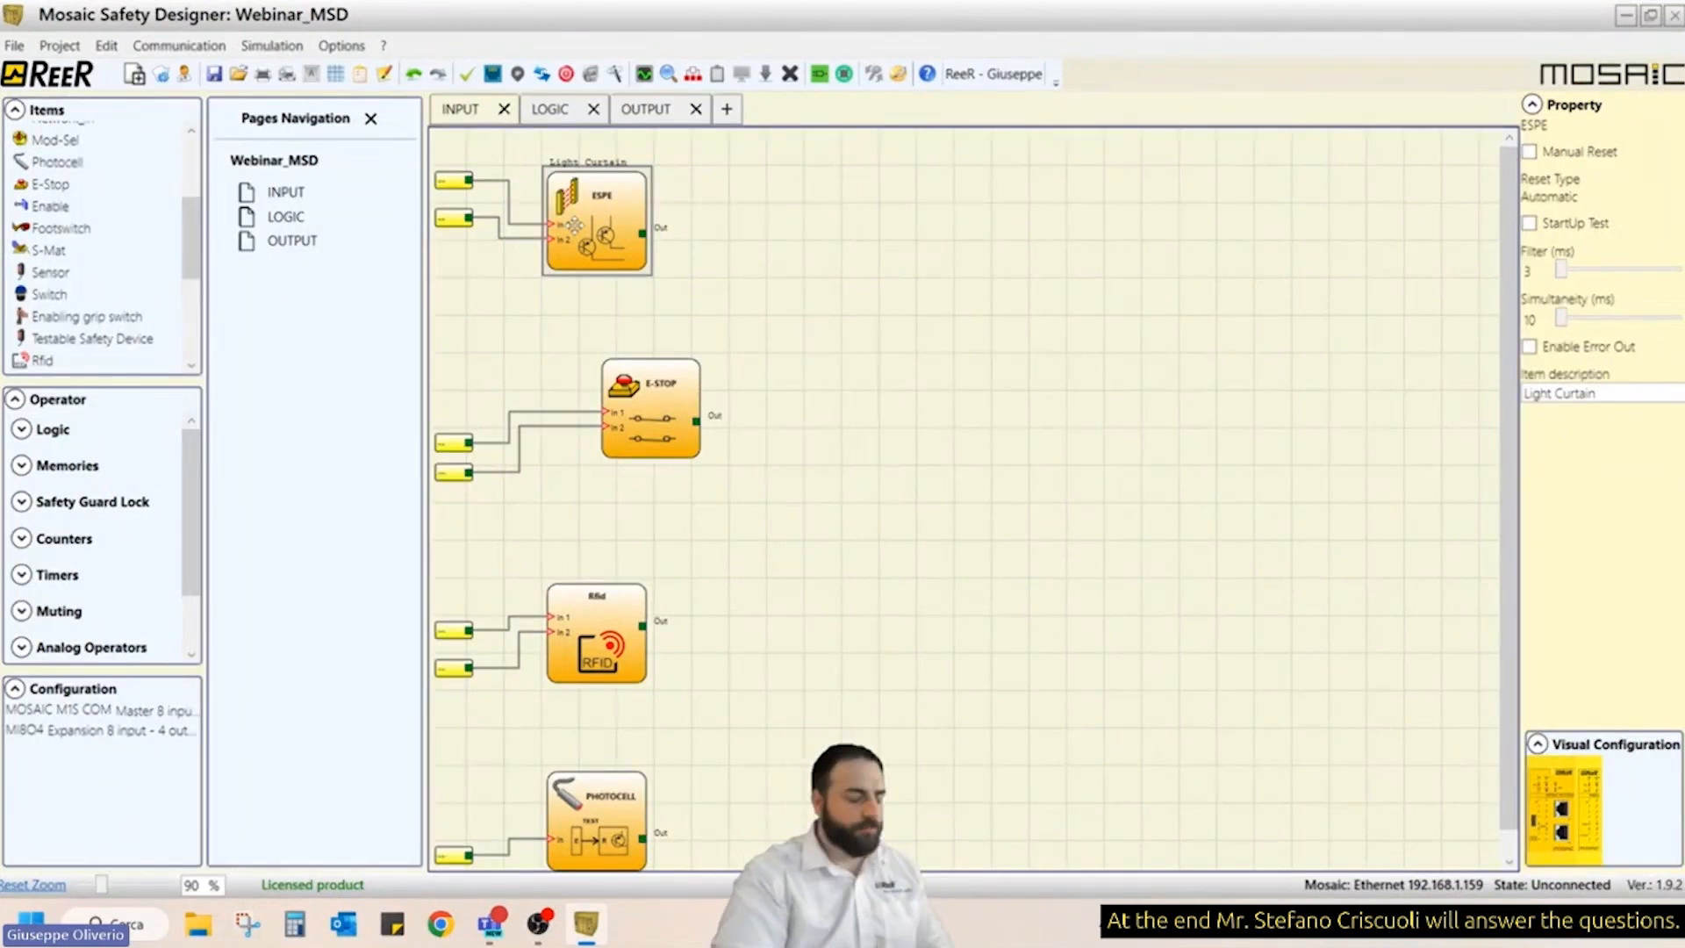
drag(672, 386, 655, 387)
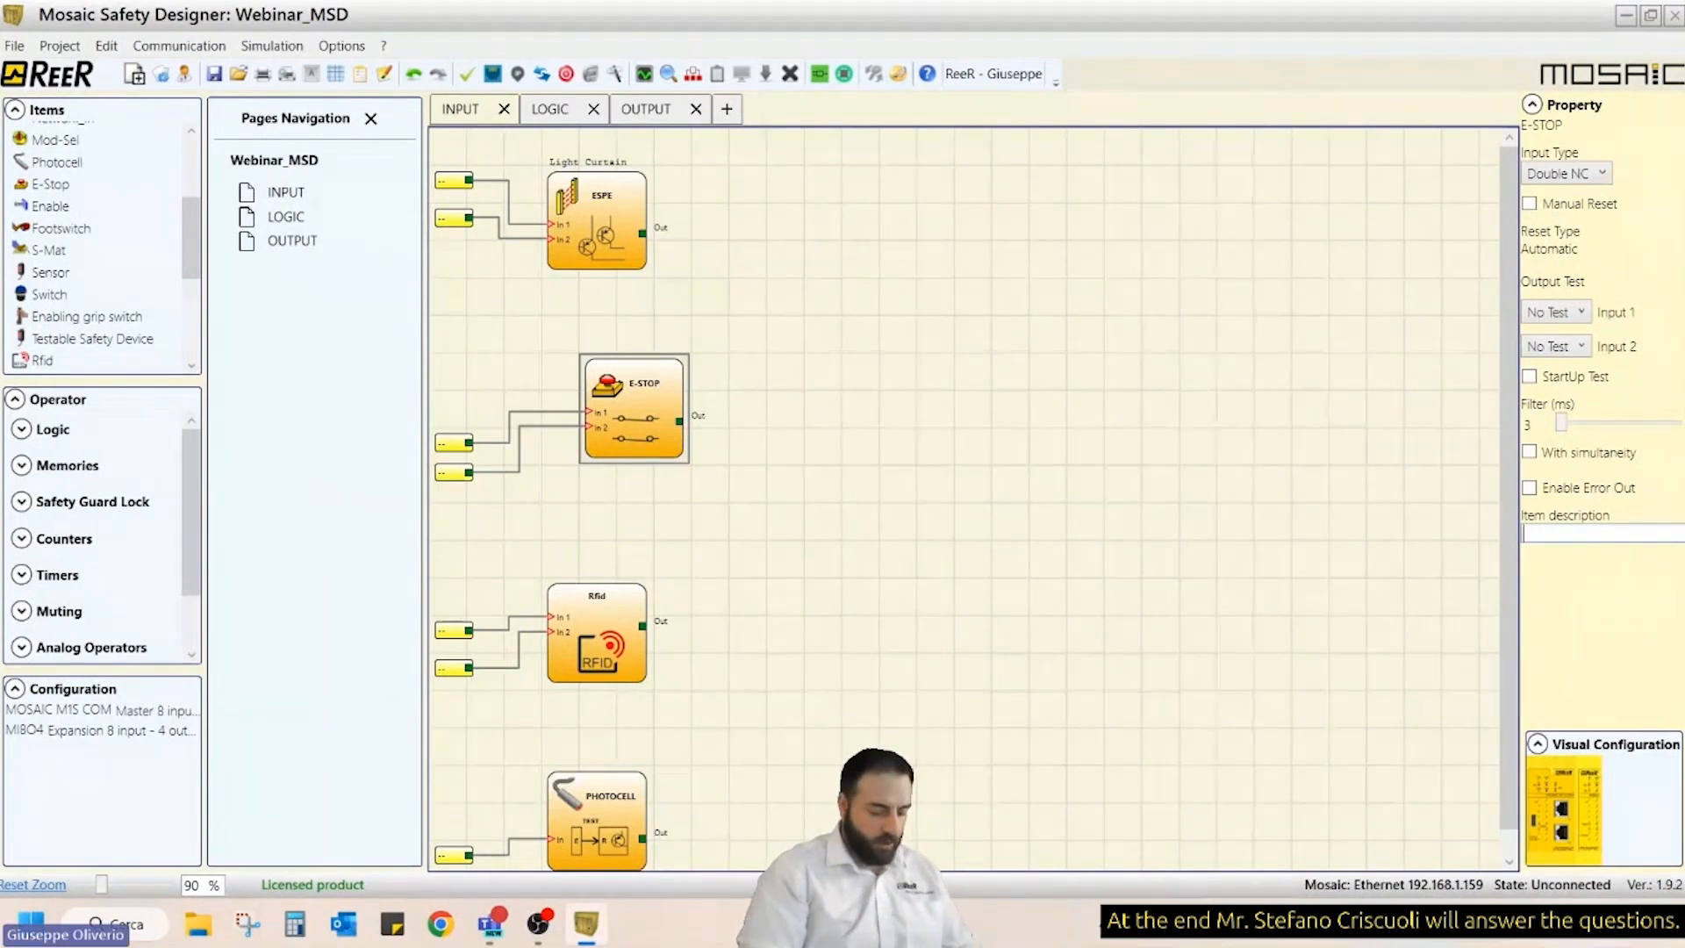
text(Emergency)
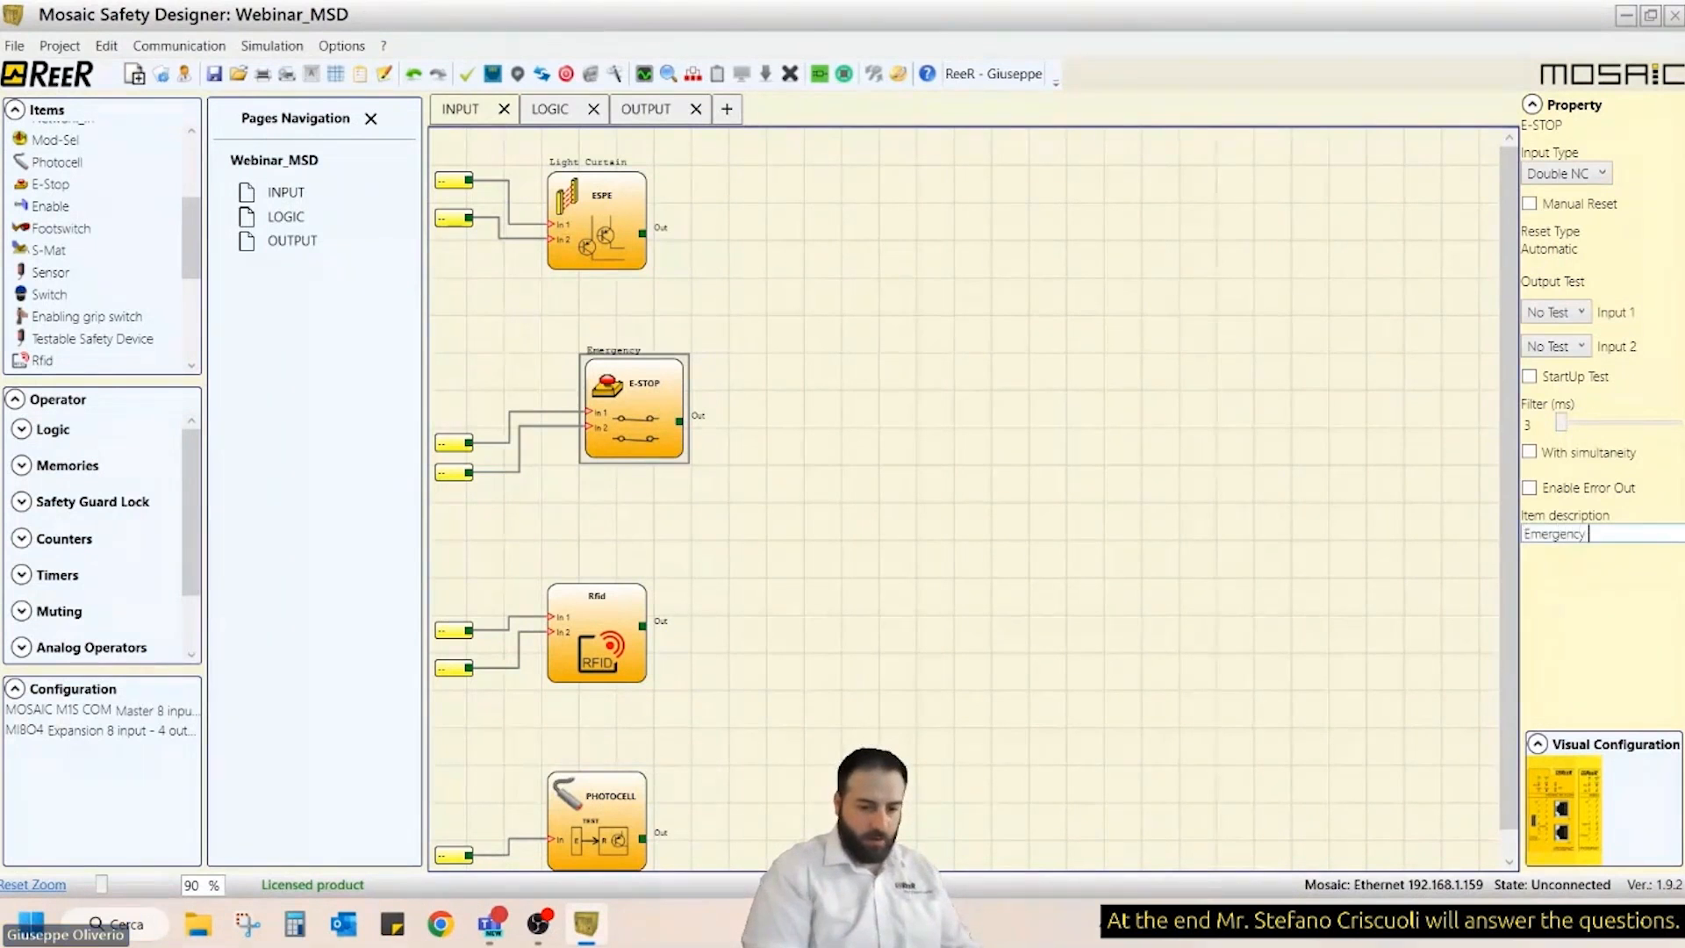
text( Stop)
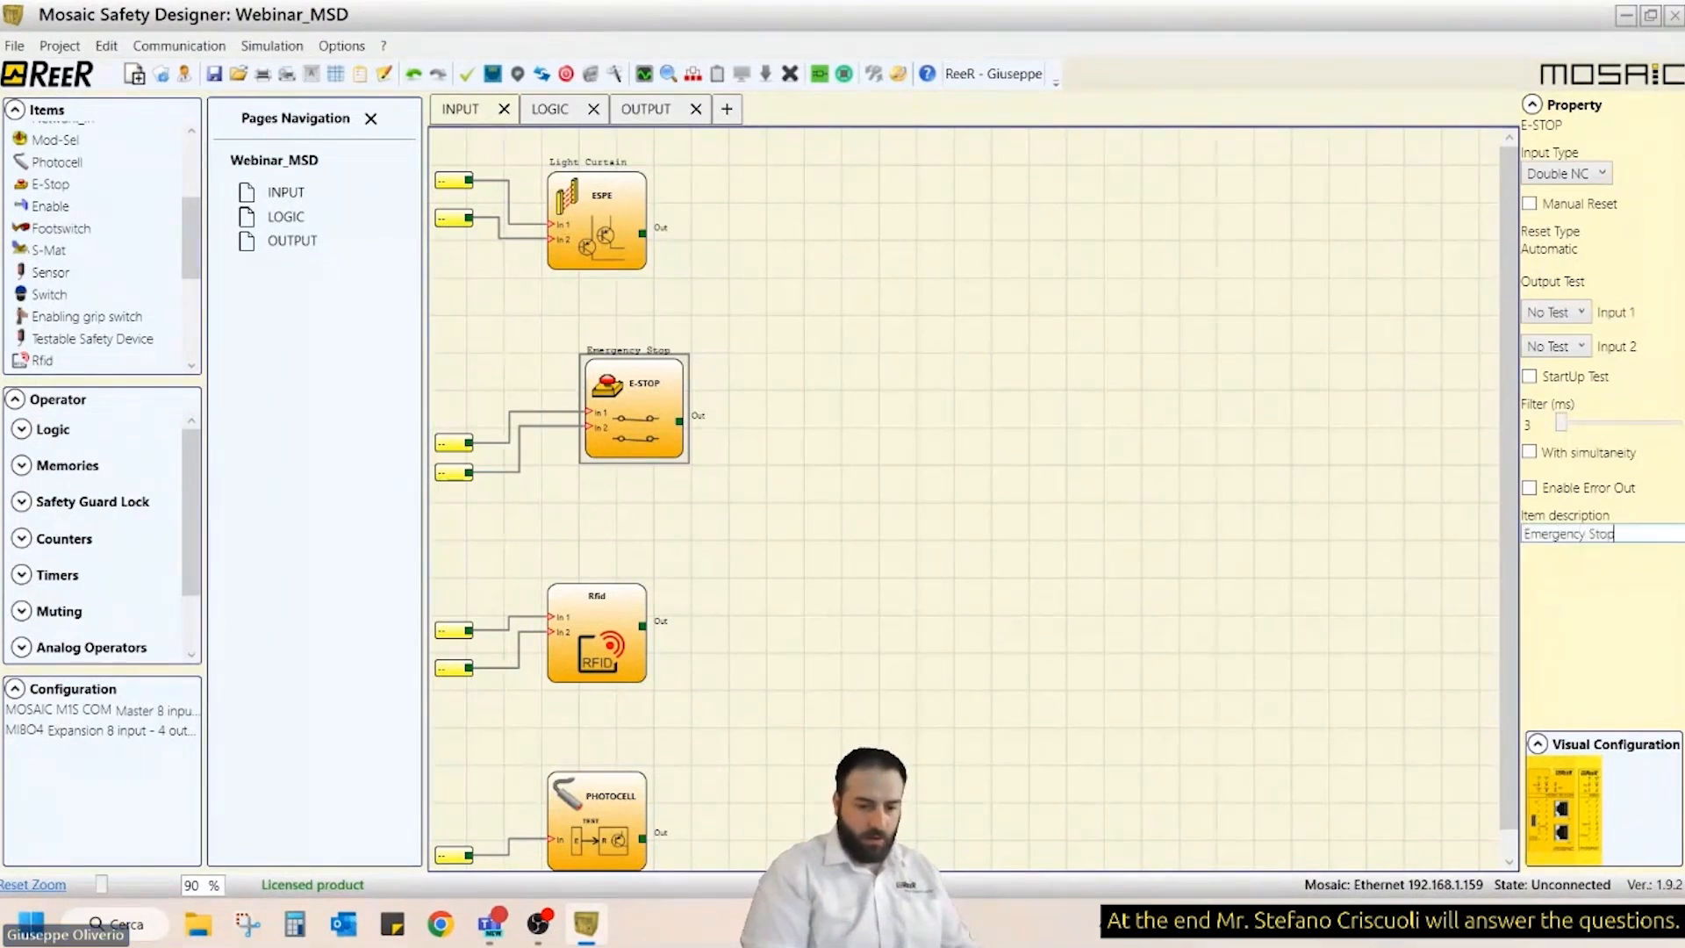
- Give the Rfid block the item description "RFID"
click(589, 678)
click(1595, 430)
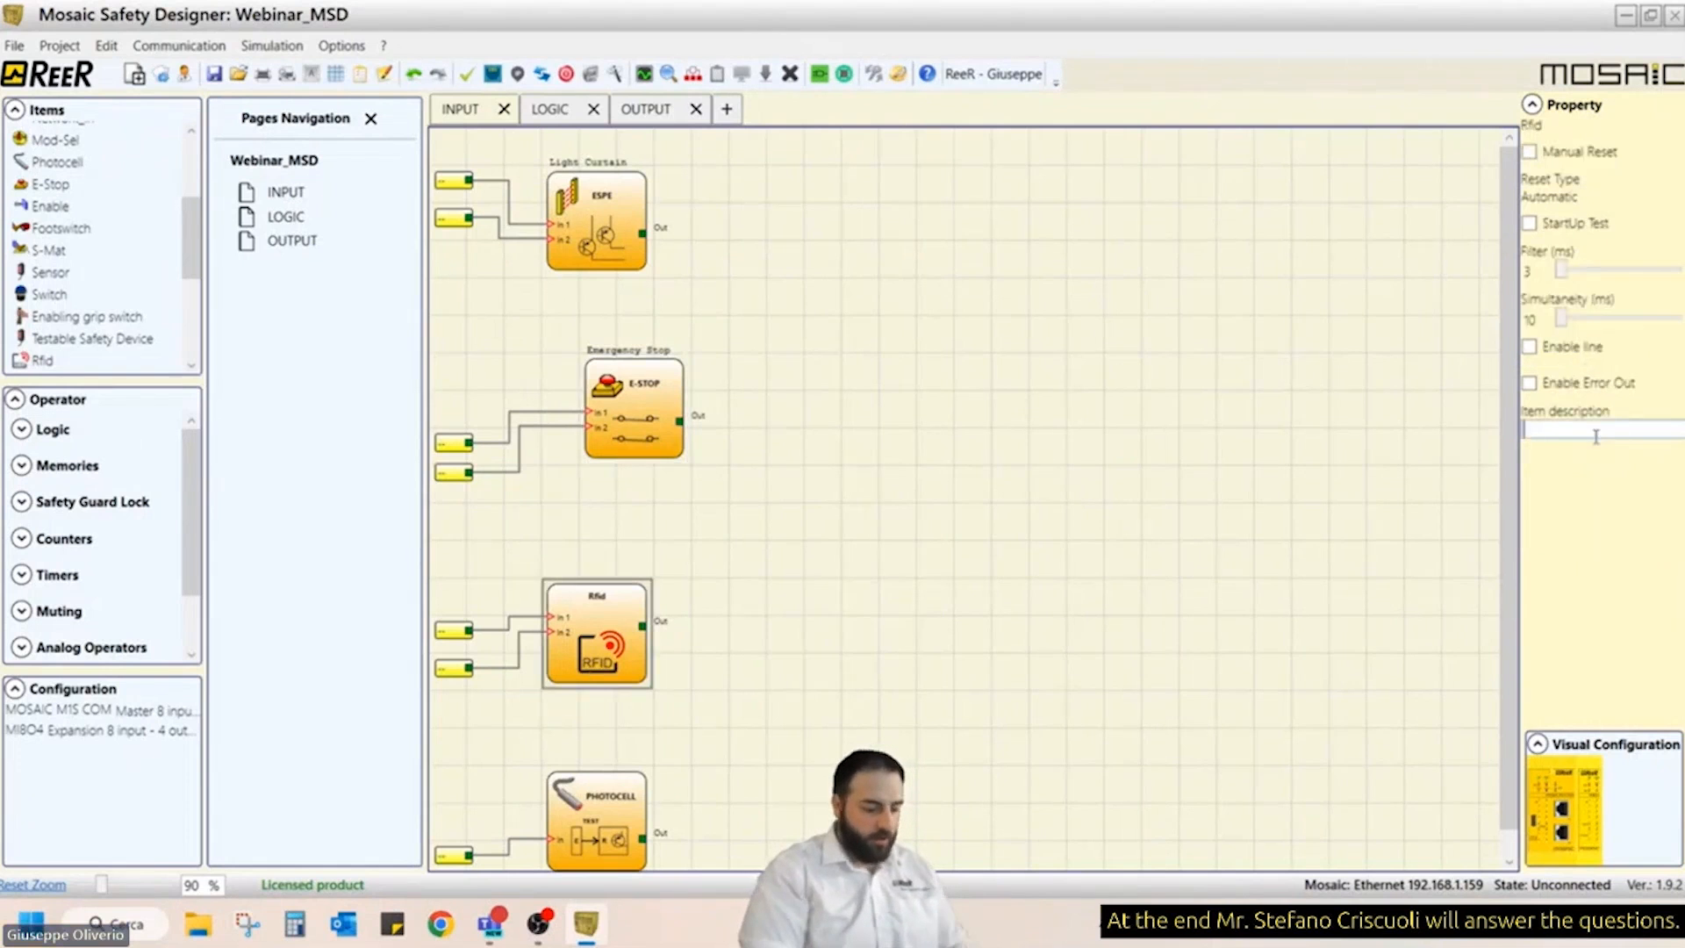
text(RFID)
- Give the Photocell block the item description "Type 2 Photocell"
click(590, 816)
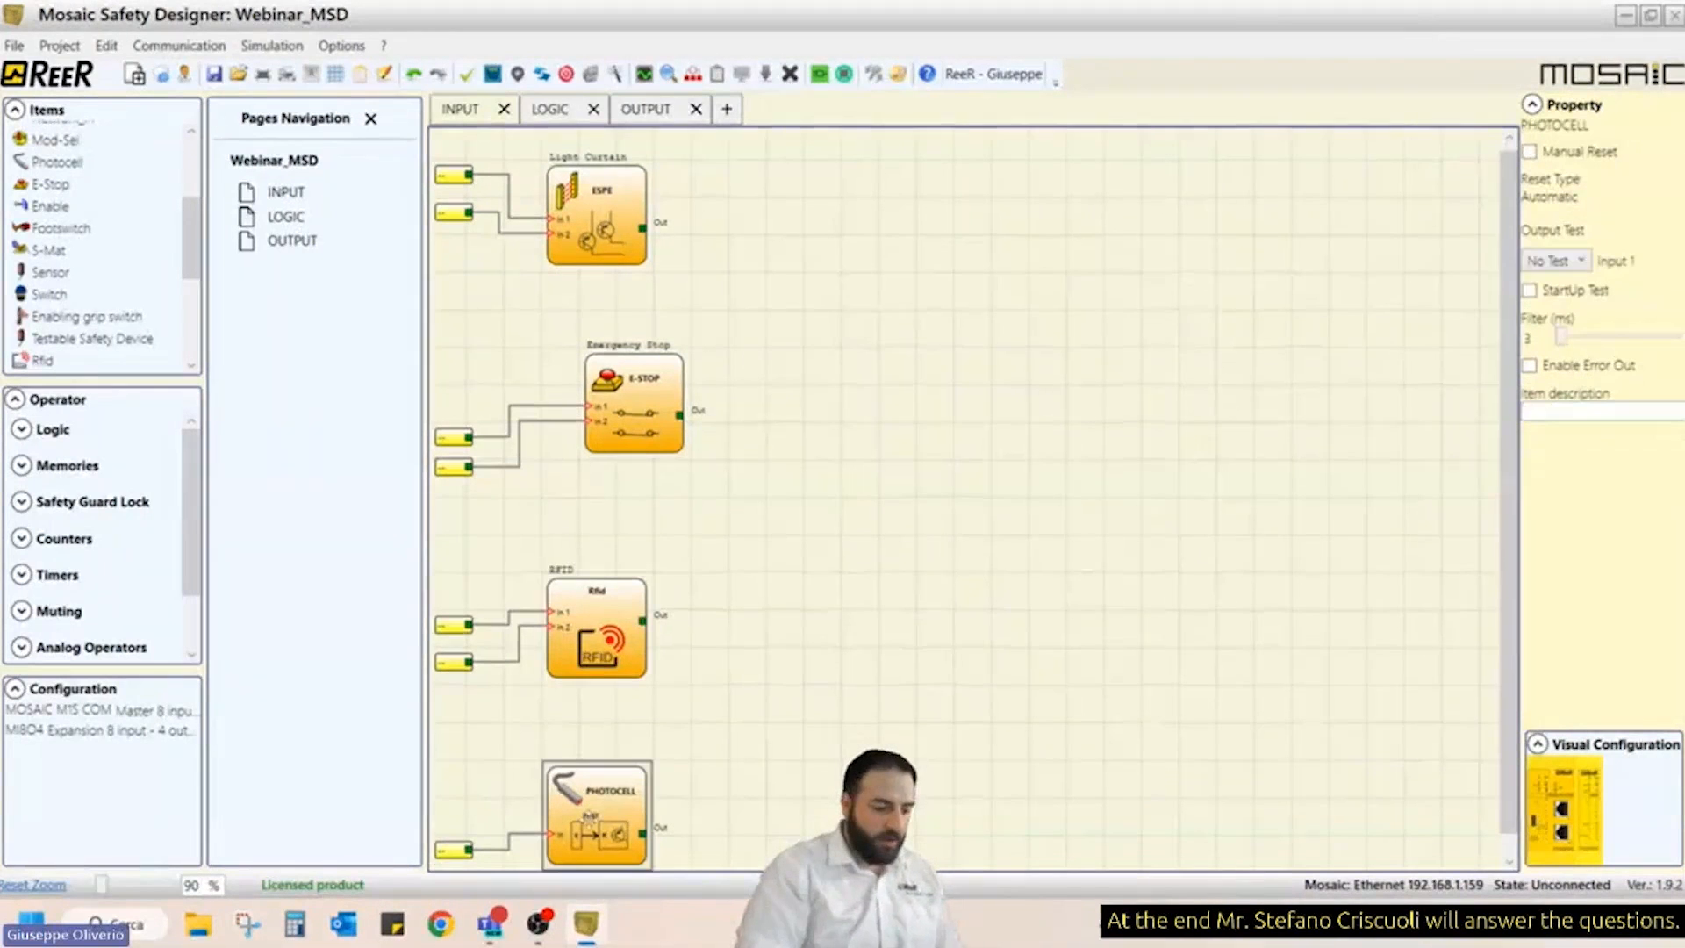
click(1589, 413)
text(Ty)
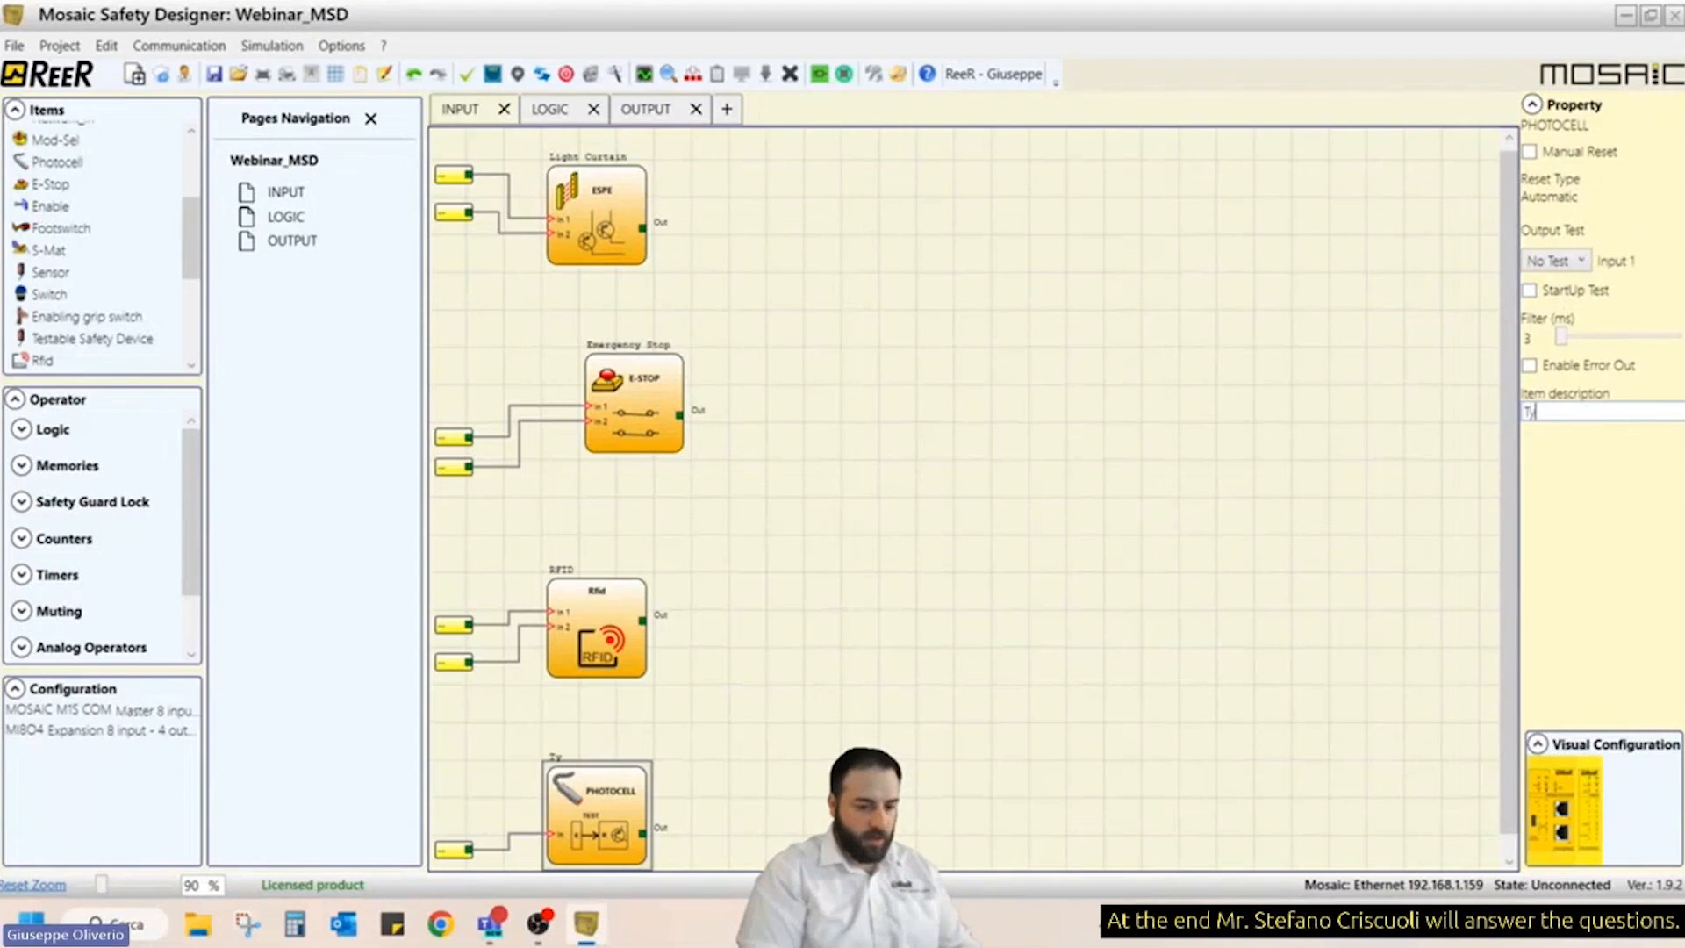
text(pe 2 Photoc)
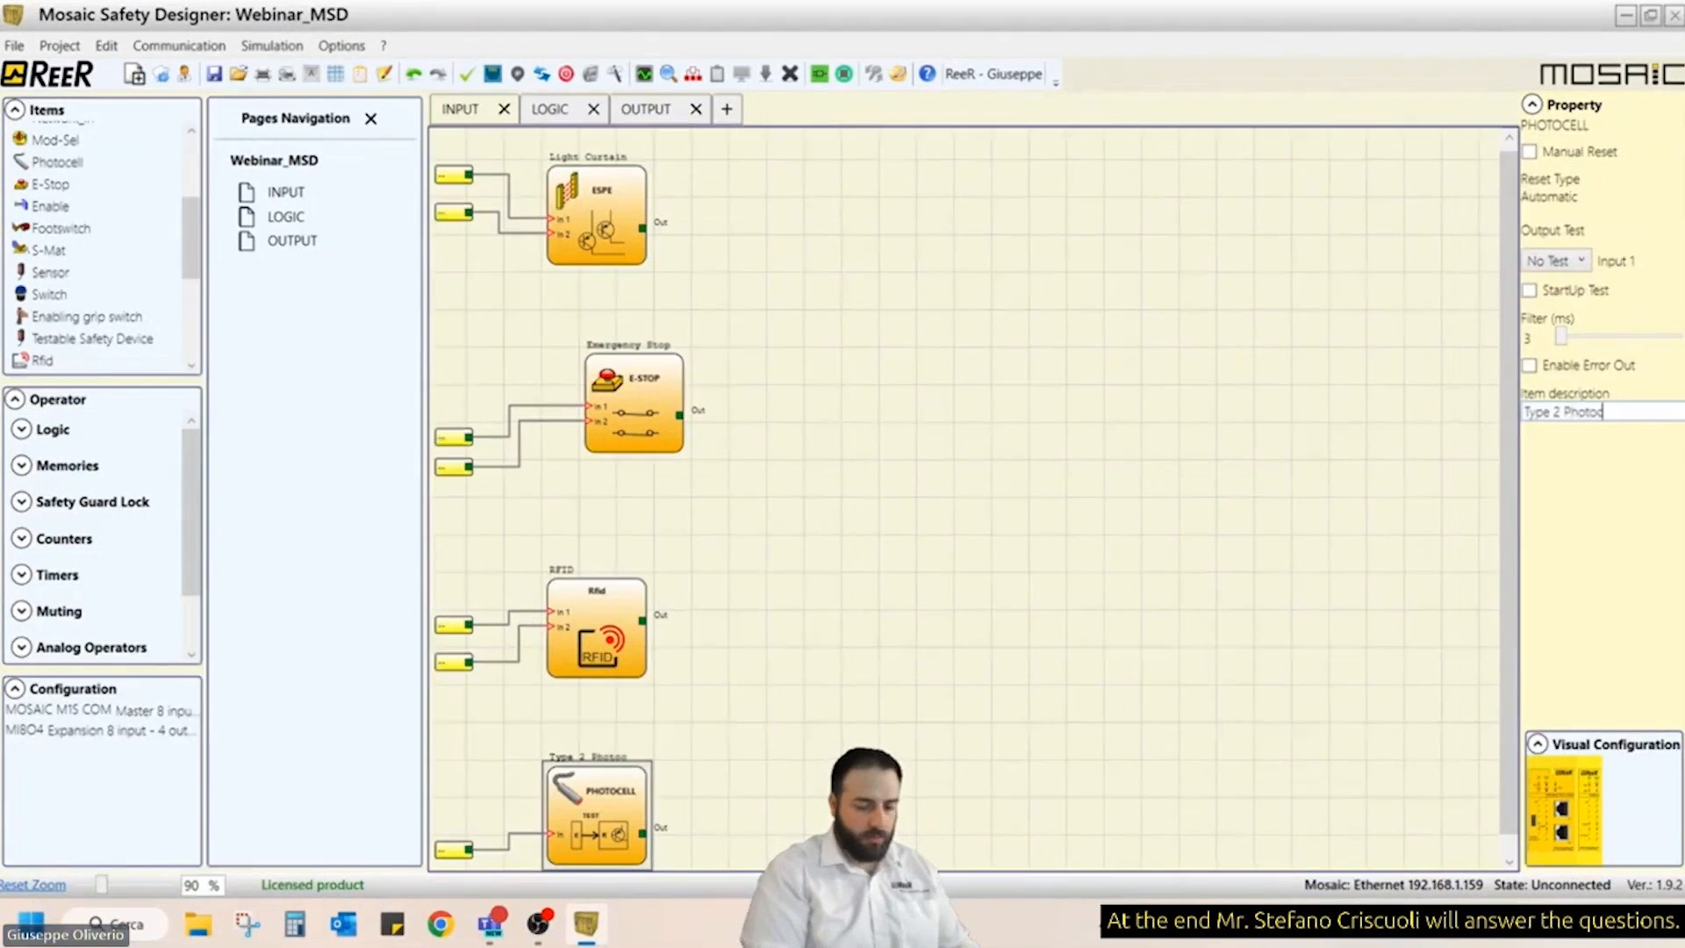
text(ell)
click(784, 525)
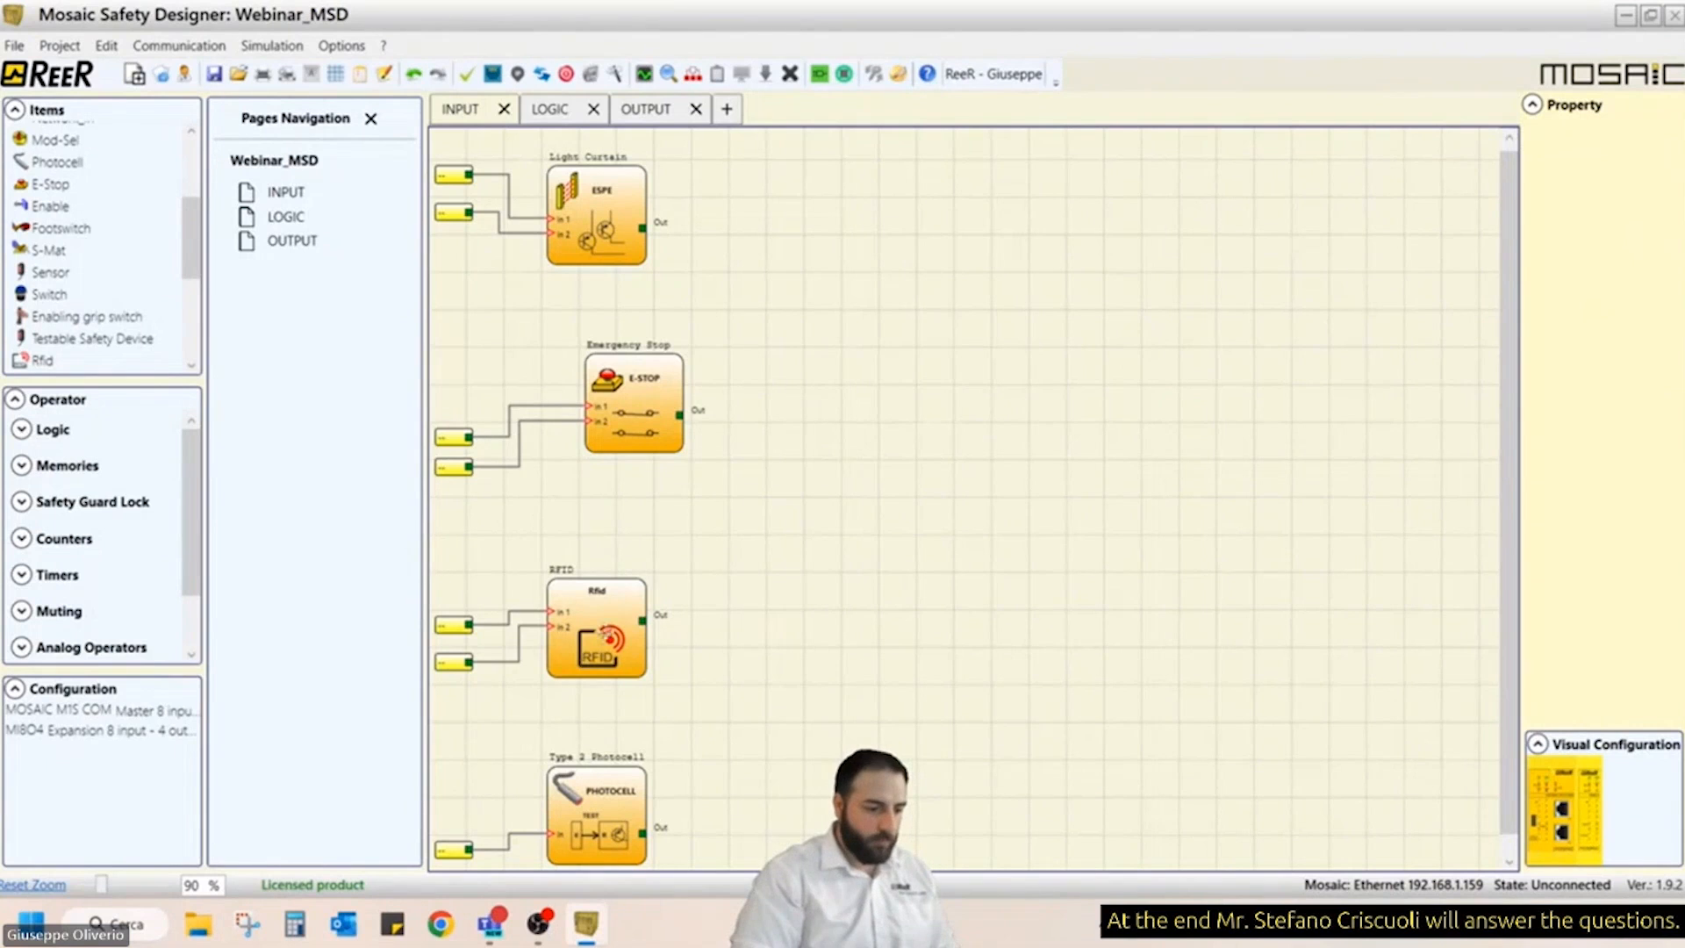
- Move the Rfid and Photocell blocks up and align both in a column under the E-STOP block
drag(608, 634, 607, 559)
drag(631, 809, 666, 699)
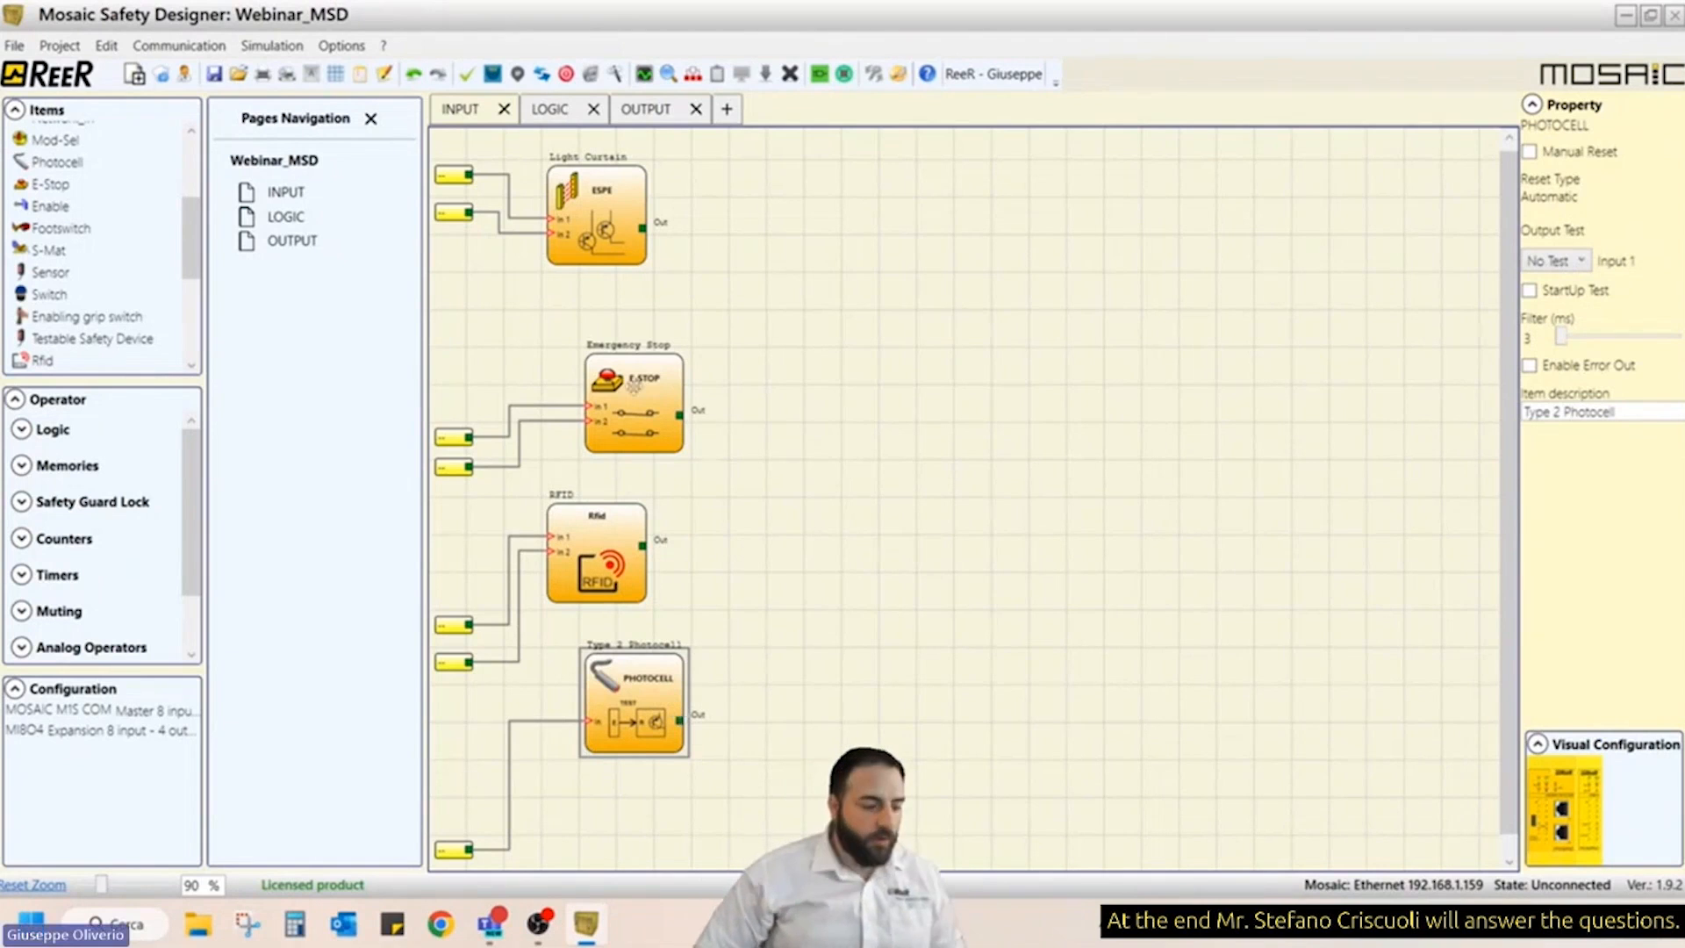
click(648, 387)
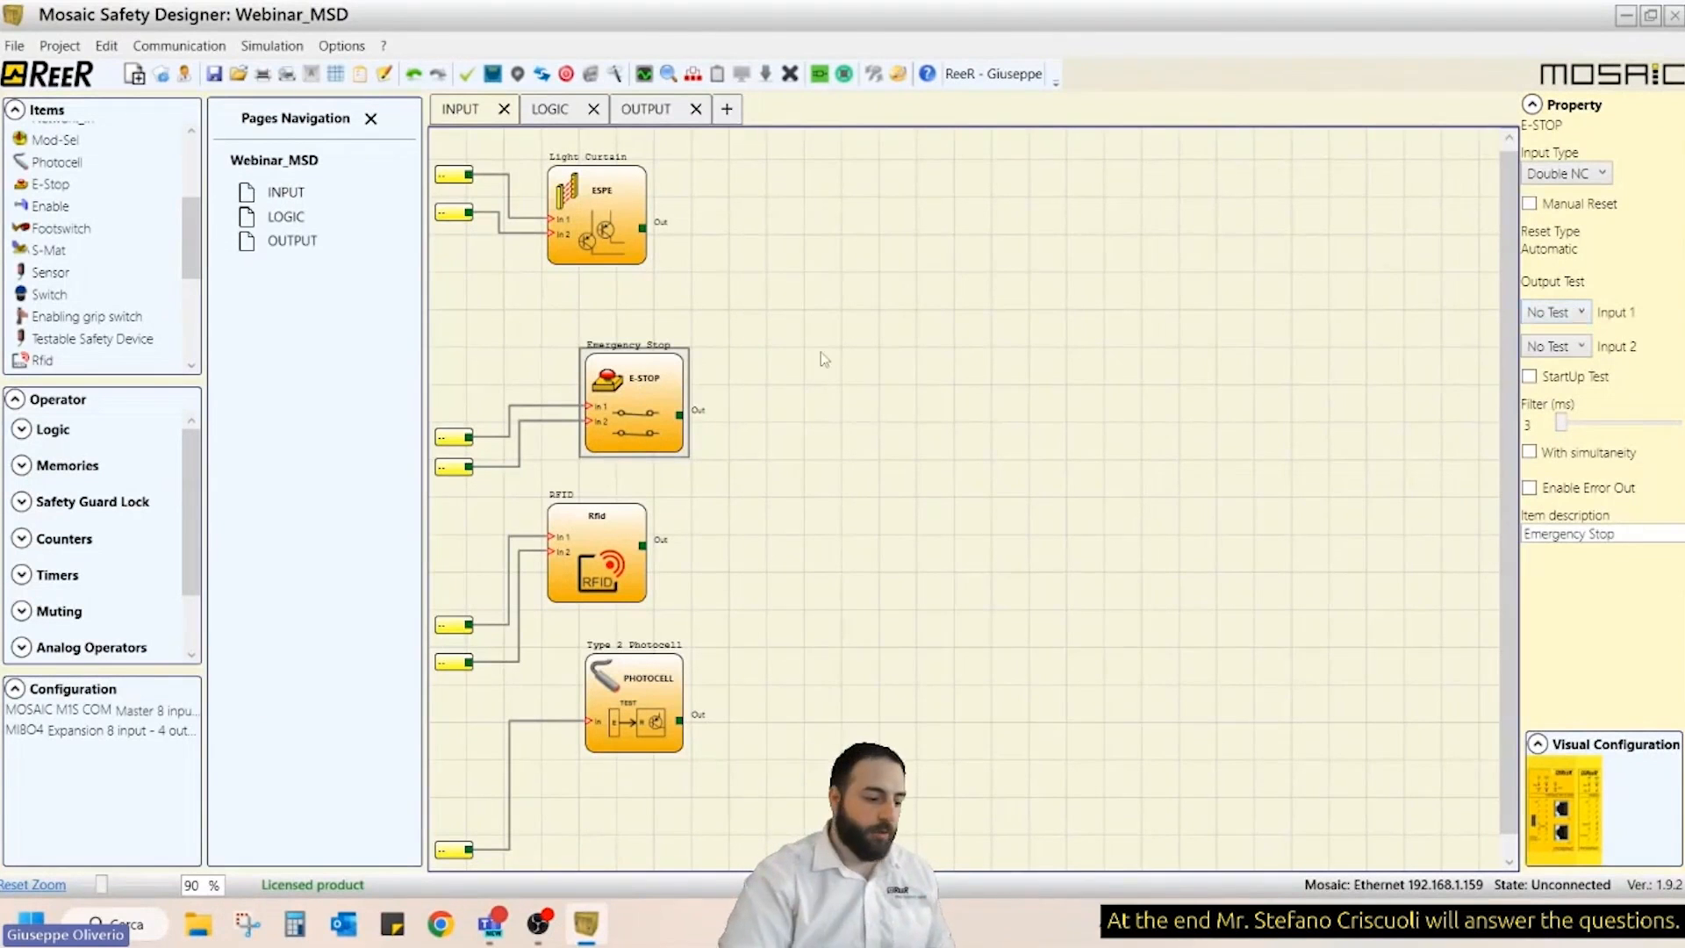
drag(610, 546, 647, 547)
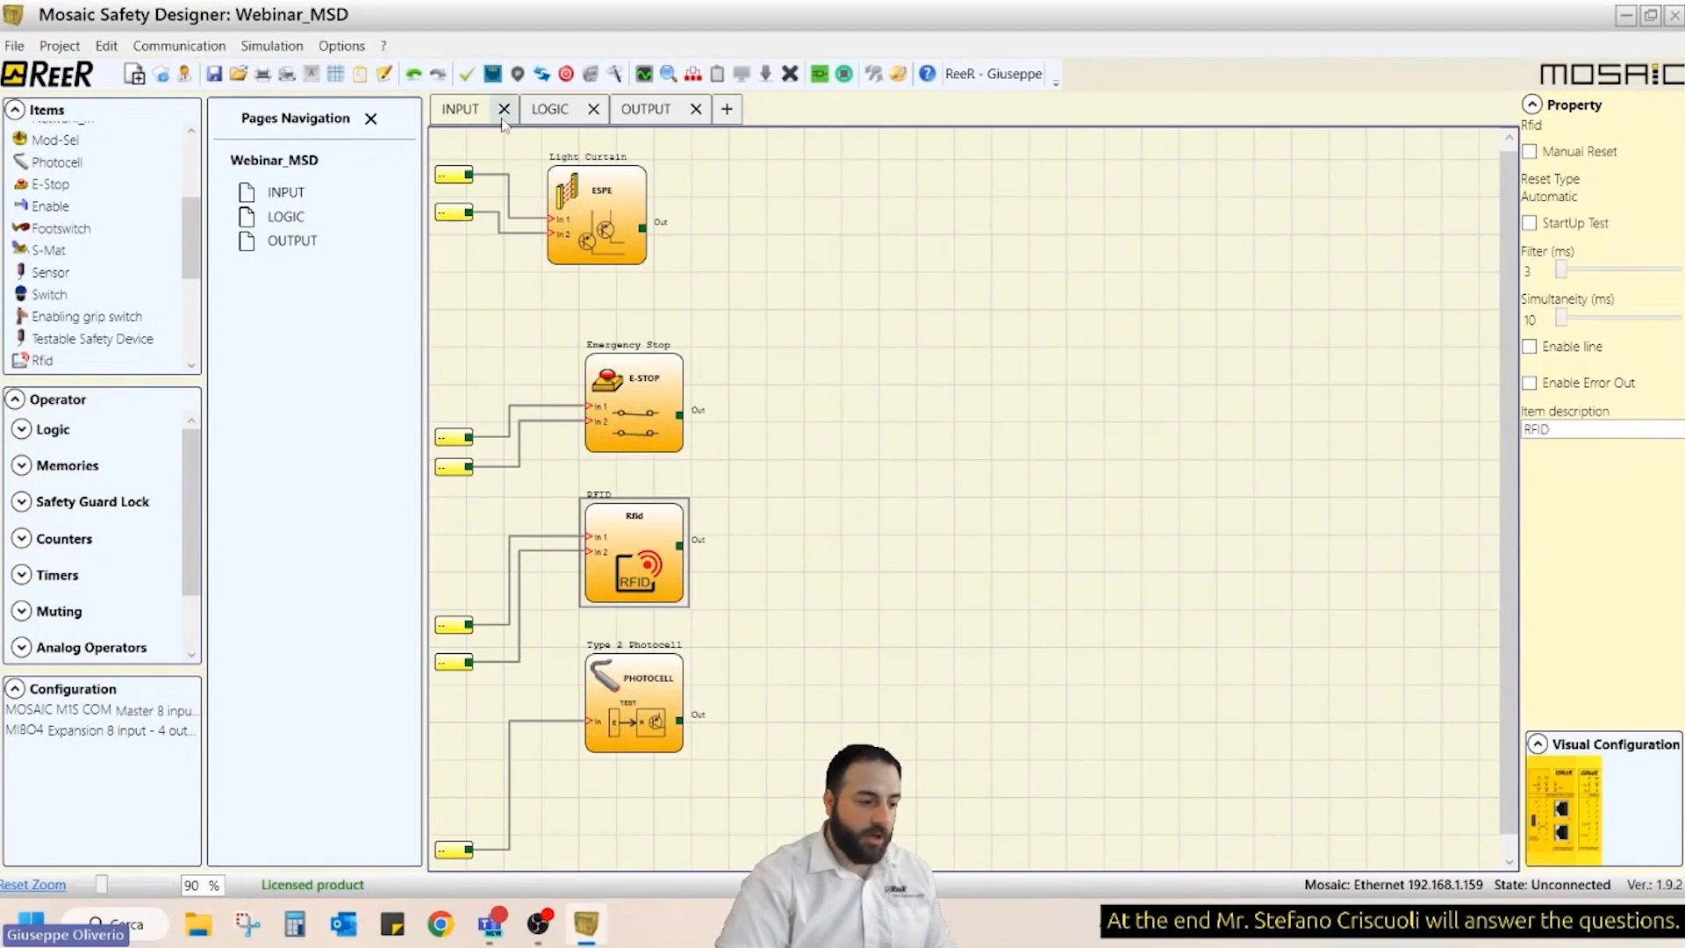
- Select all seven input pins on the INPUT page and automatically assign them to the M1S COM module
drag(516, 149, 425, 883)
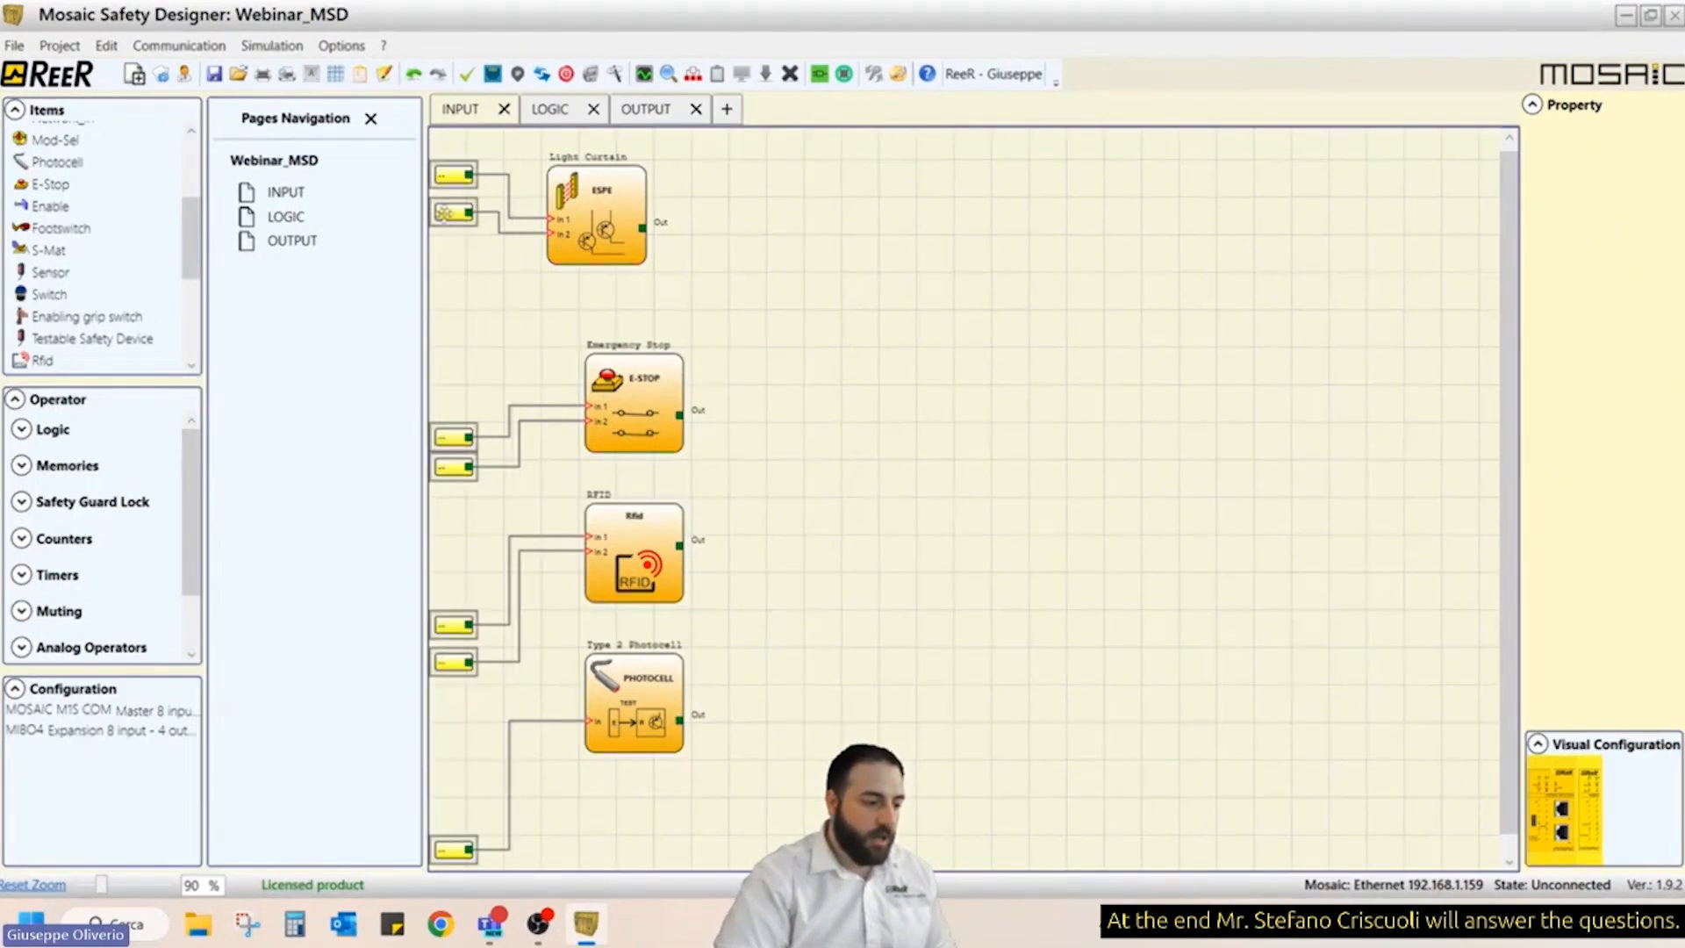
right_click(448, 219)
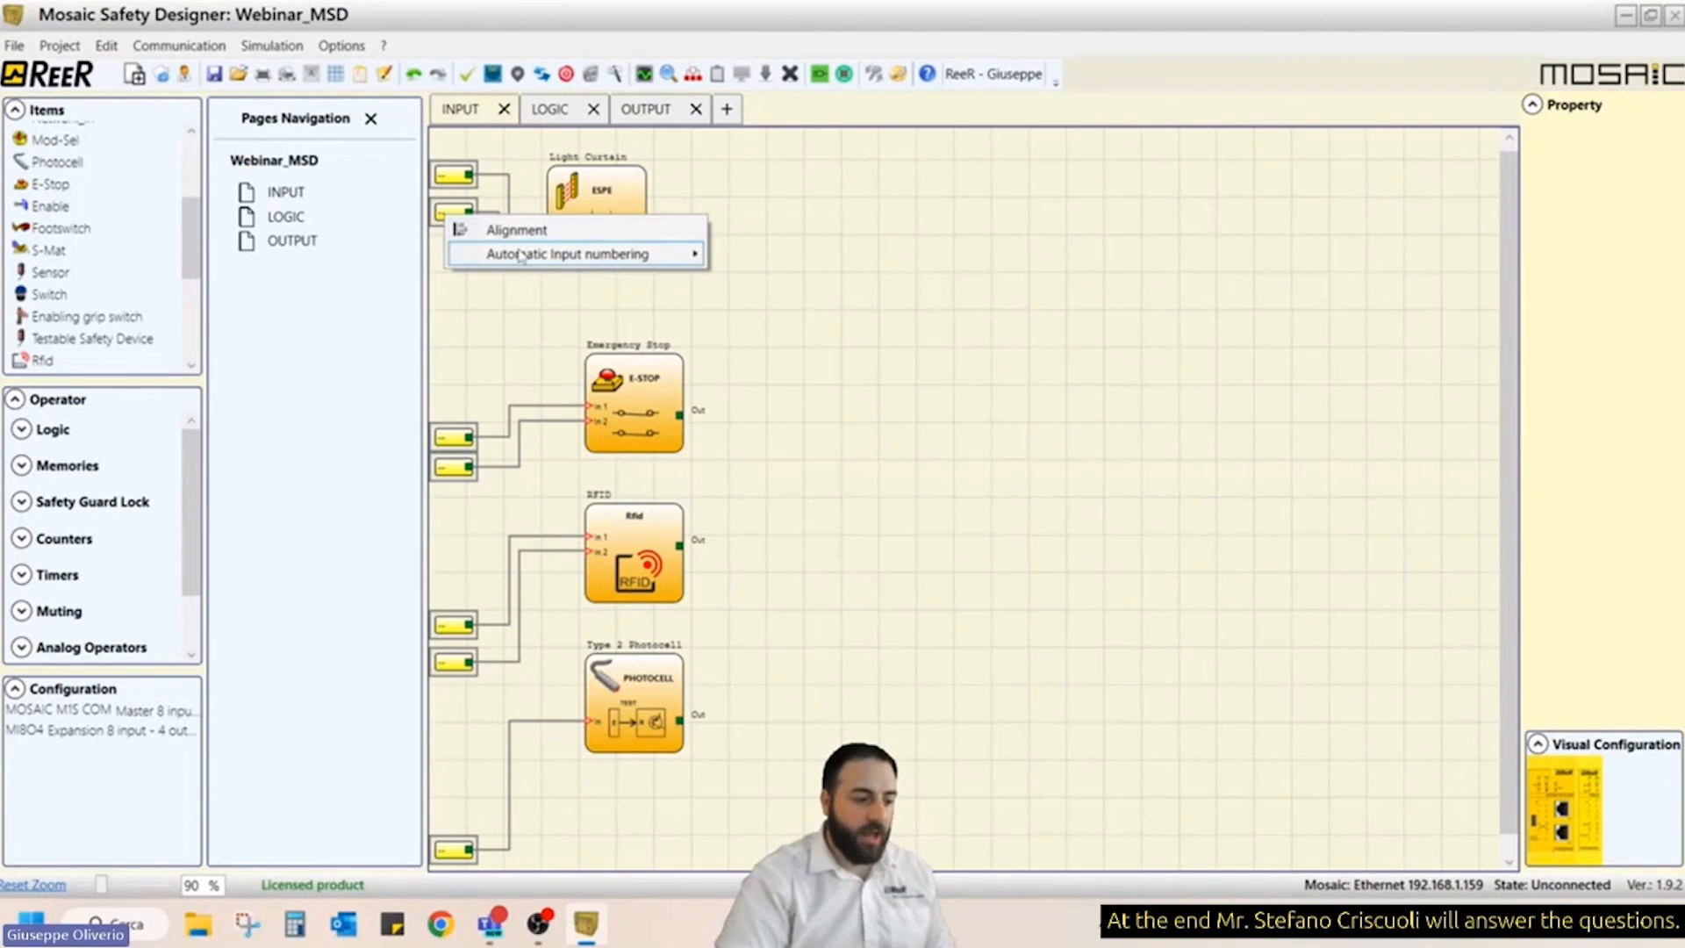
mouse_move(525, 257)
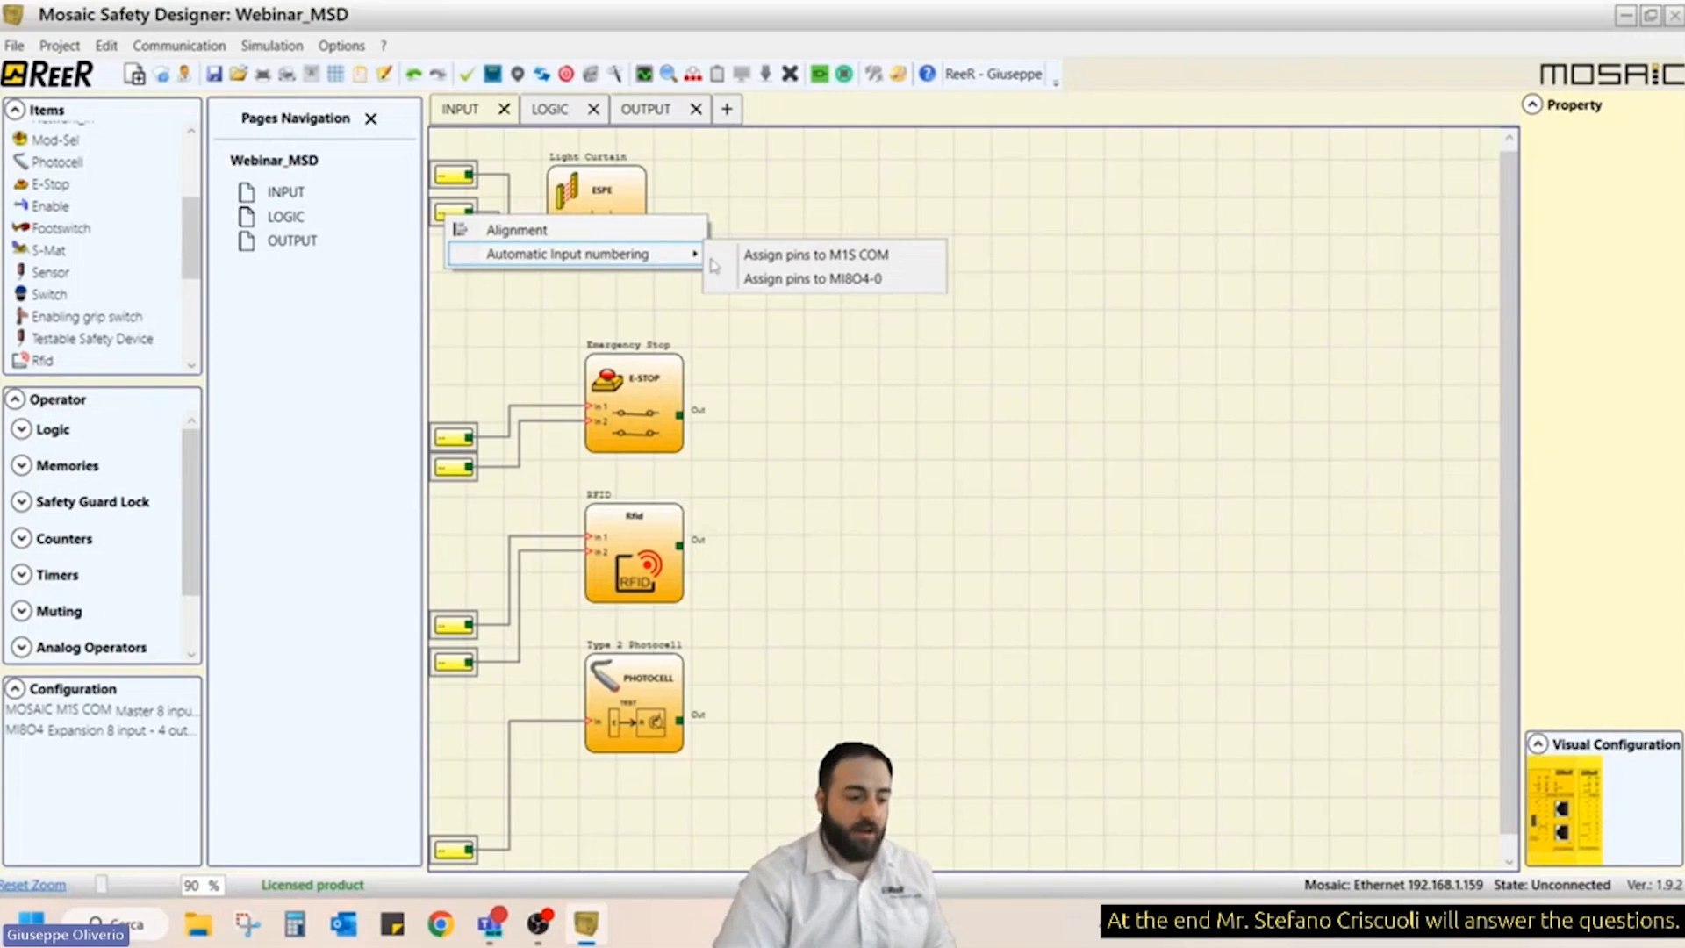
click(825, 263)
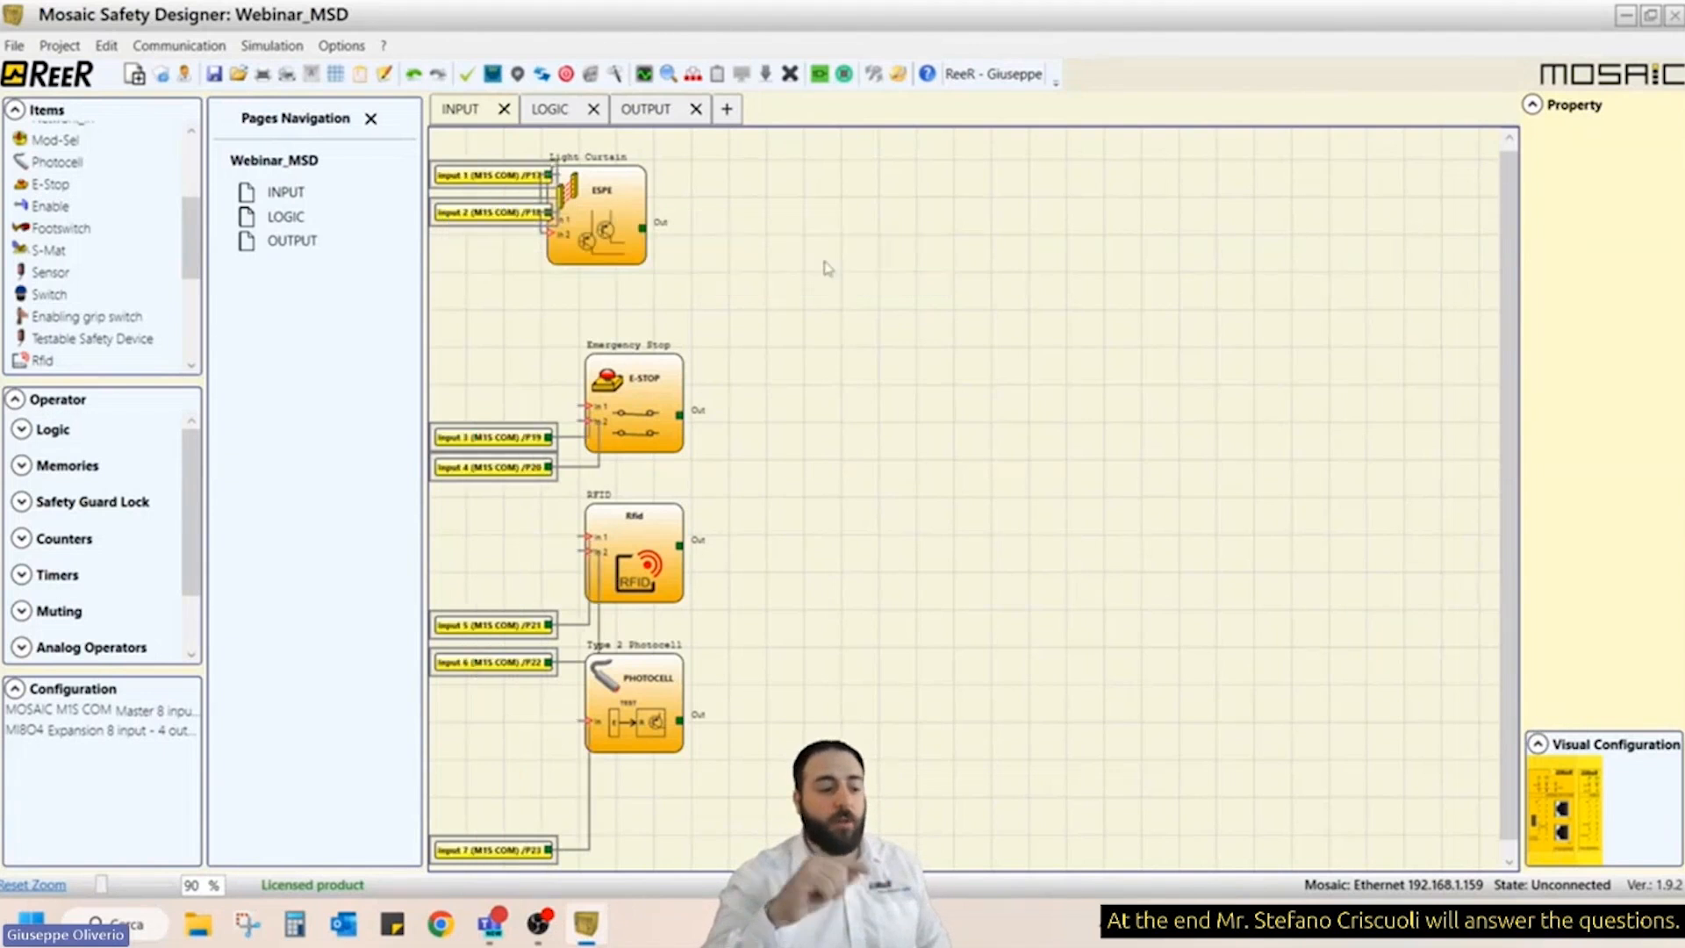
- Move the ESPE, E-STOP, Rfid and Photocell blocks to the right, clear of the input pin labels, spacing Rfid and Photocell lower
drag(627, 242, 702, 241)
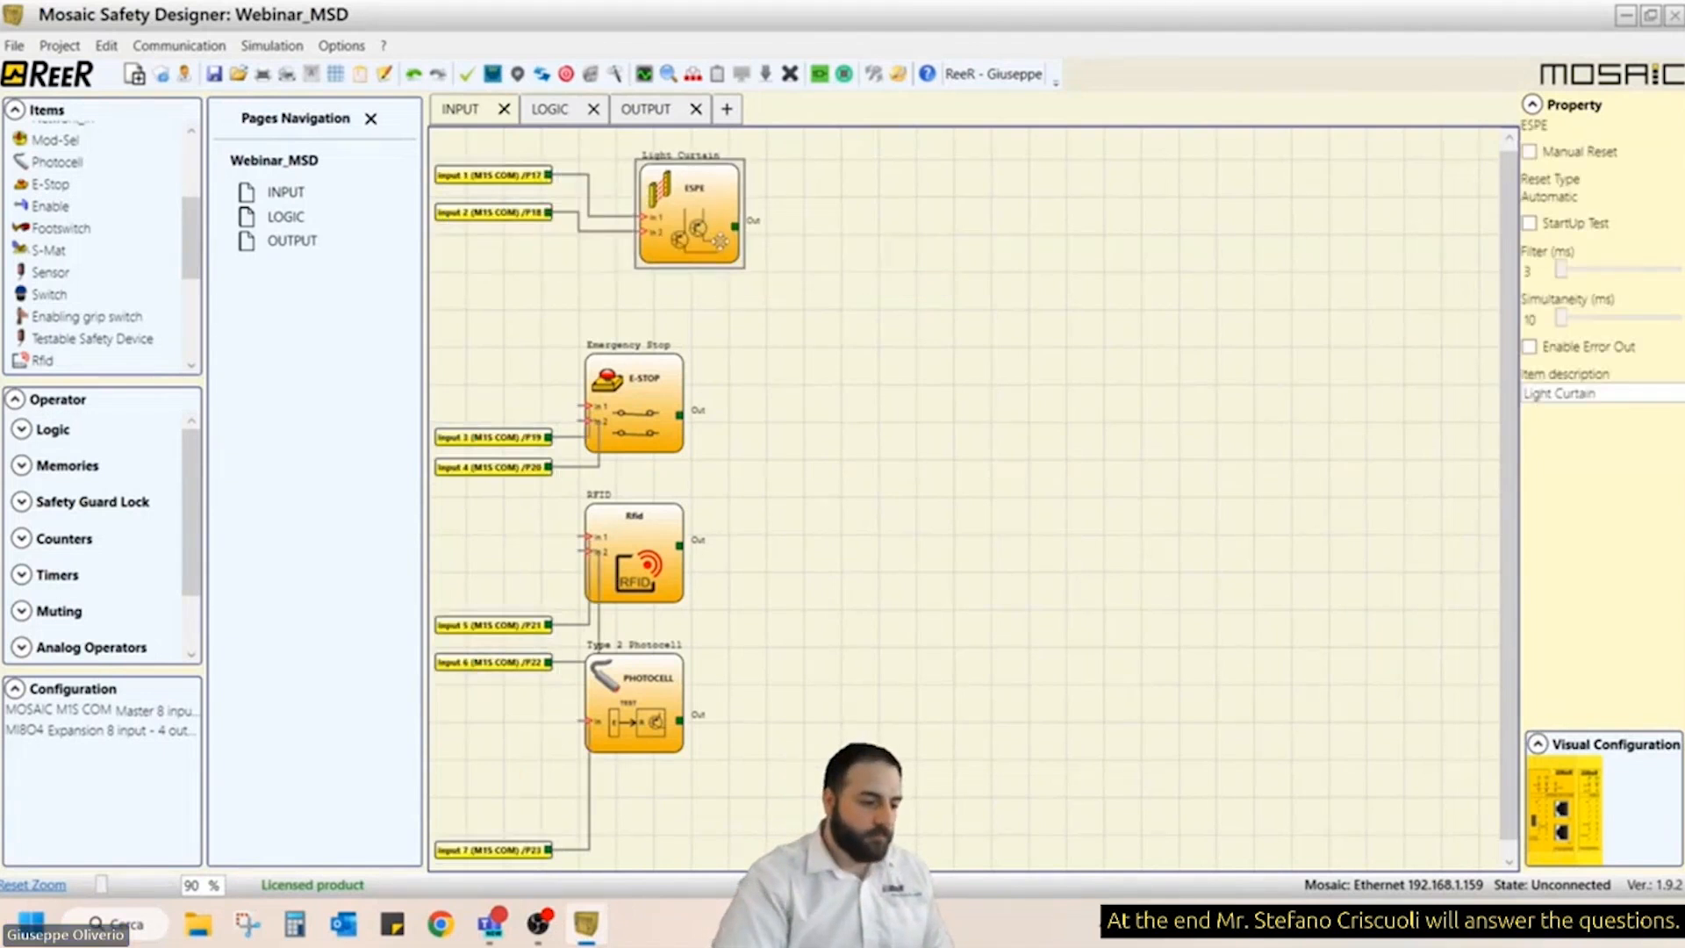
drag(669, 390, 744, 389)
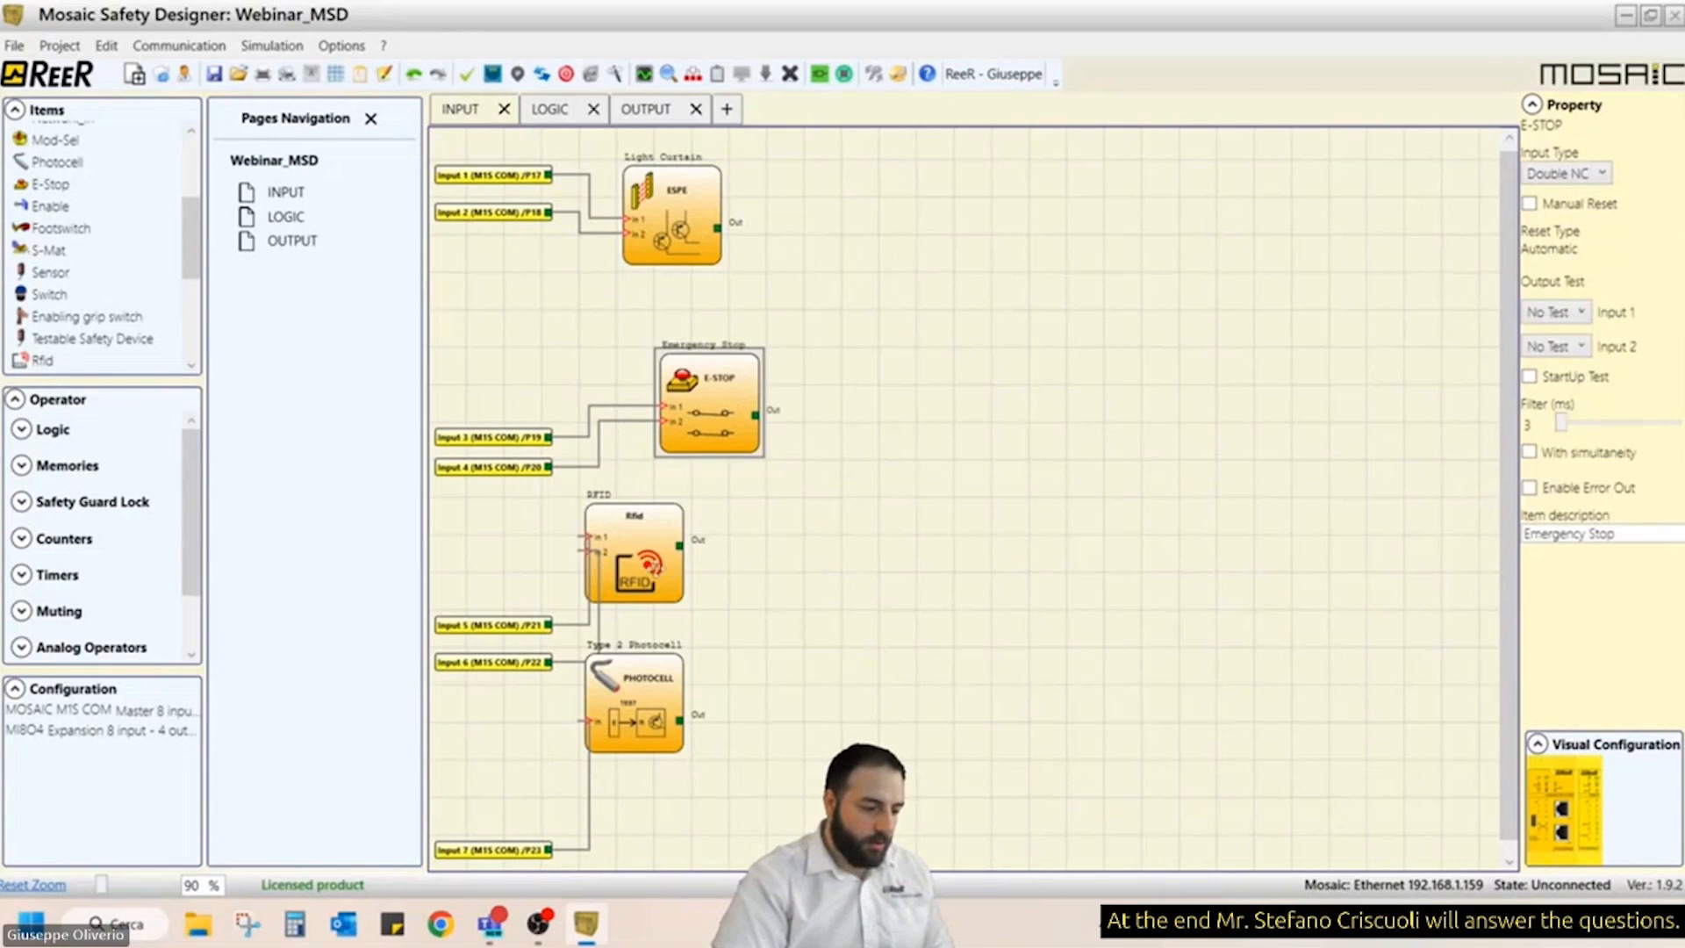
drag(650, 567, 762, 529)
drag(634, 720, 765, 757)
drag(762, 507, 724, 582)
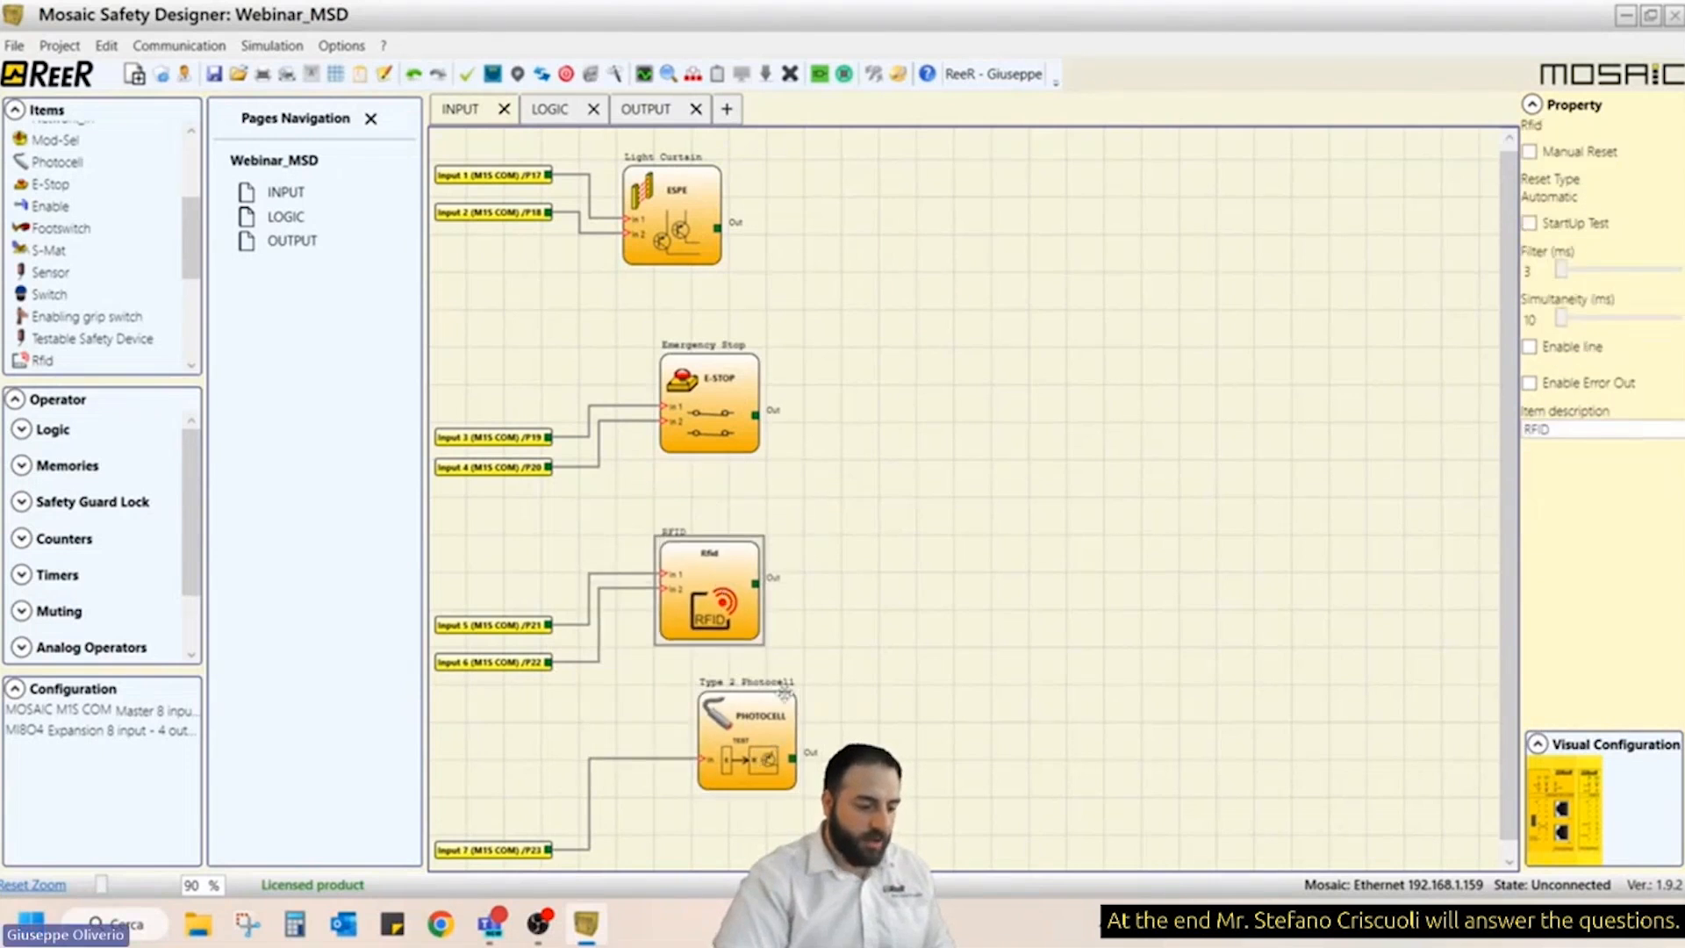
drag(780, 747, 736, 752)
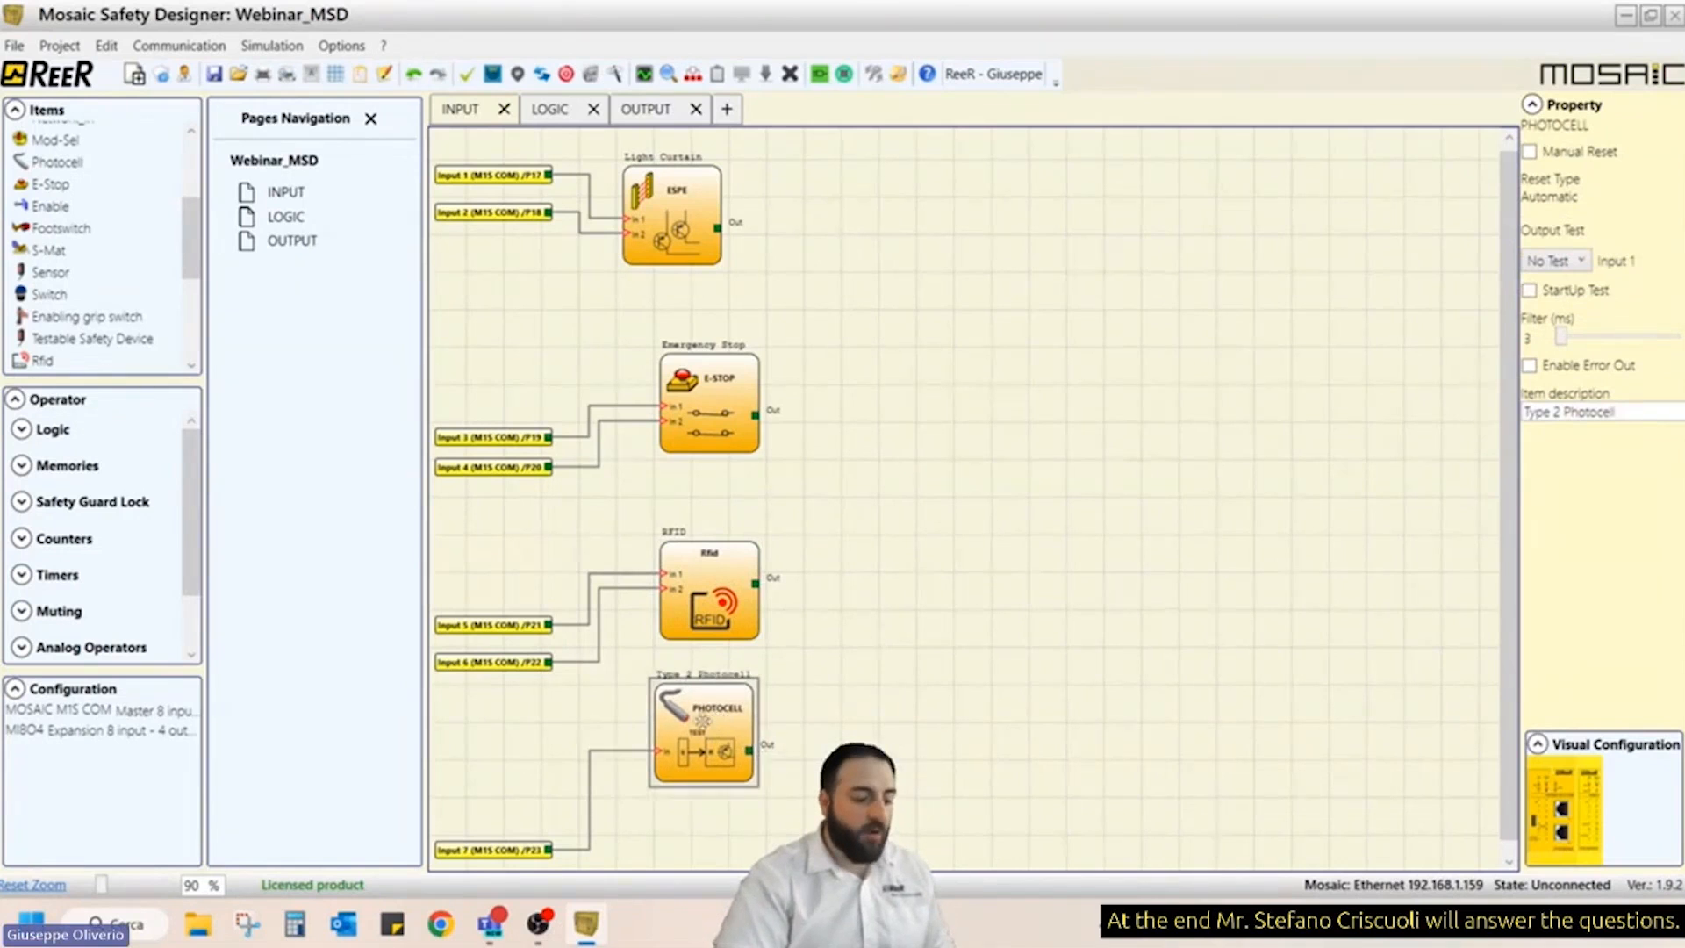
click(837, 694)
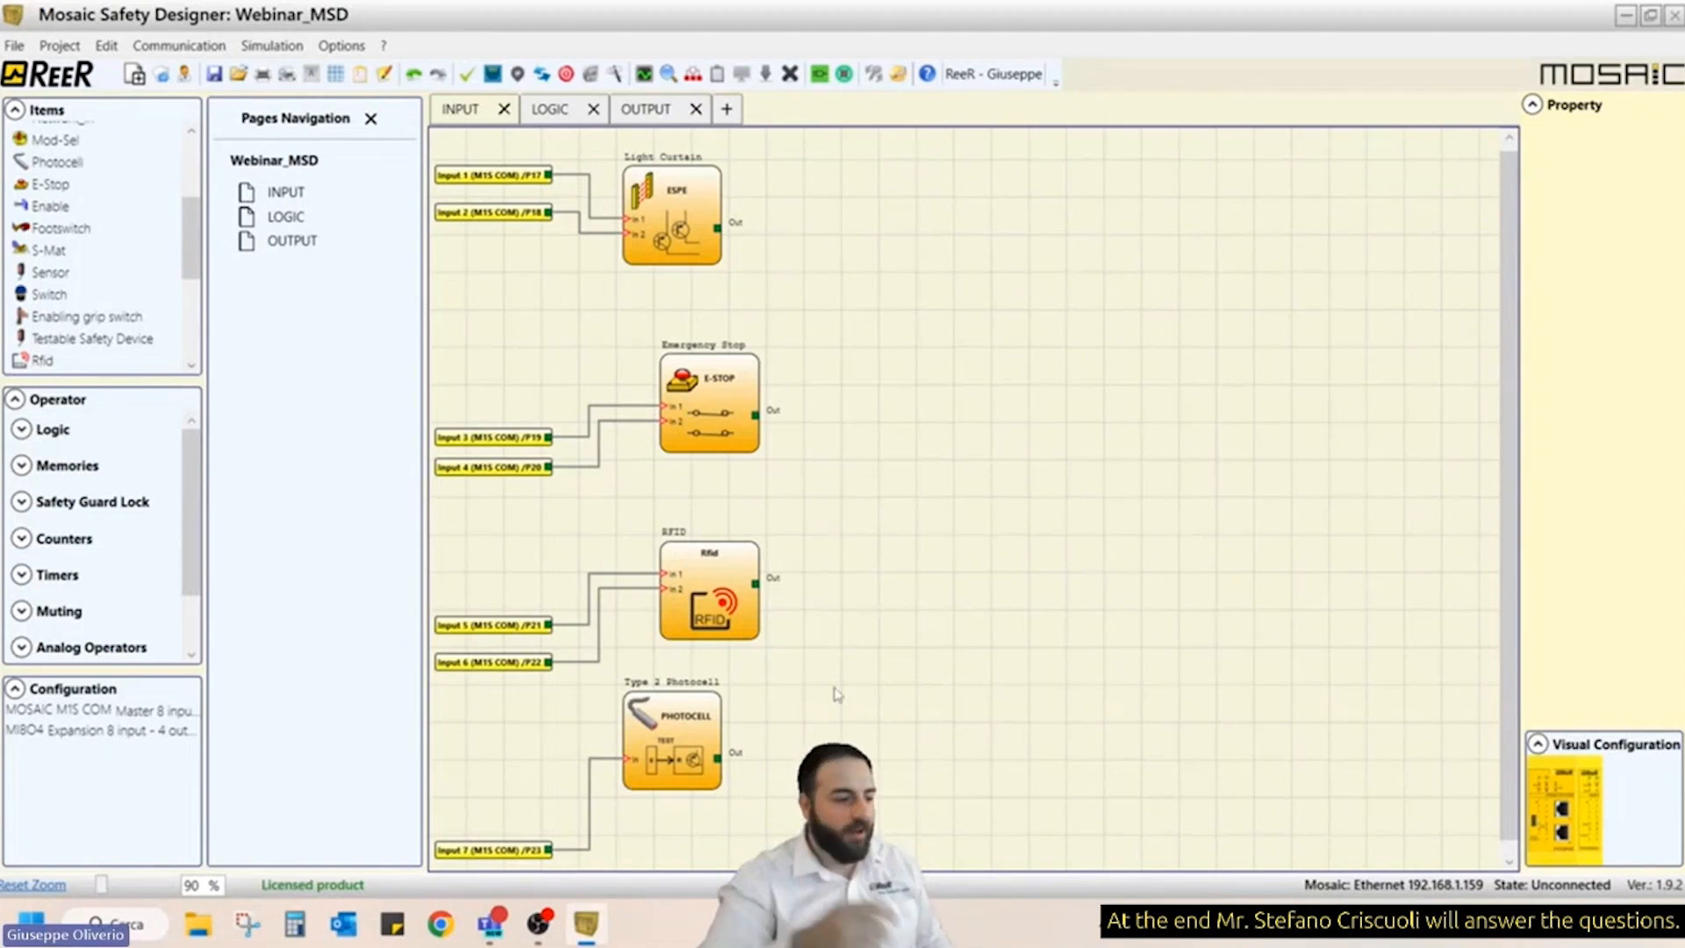
- Lower the Input 2 pin below the light curtain block's level and give Input 1 the item description "OSSD 1"
scroll(491, 297, up, 4)
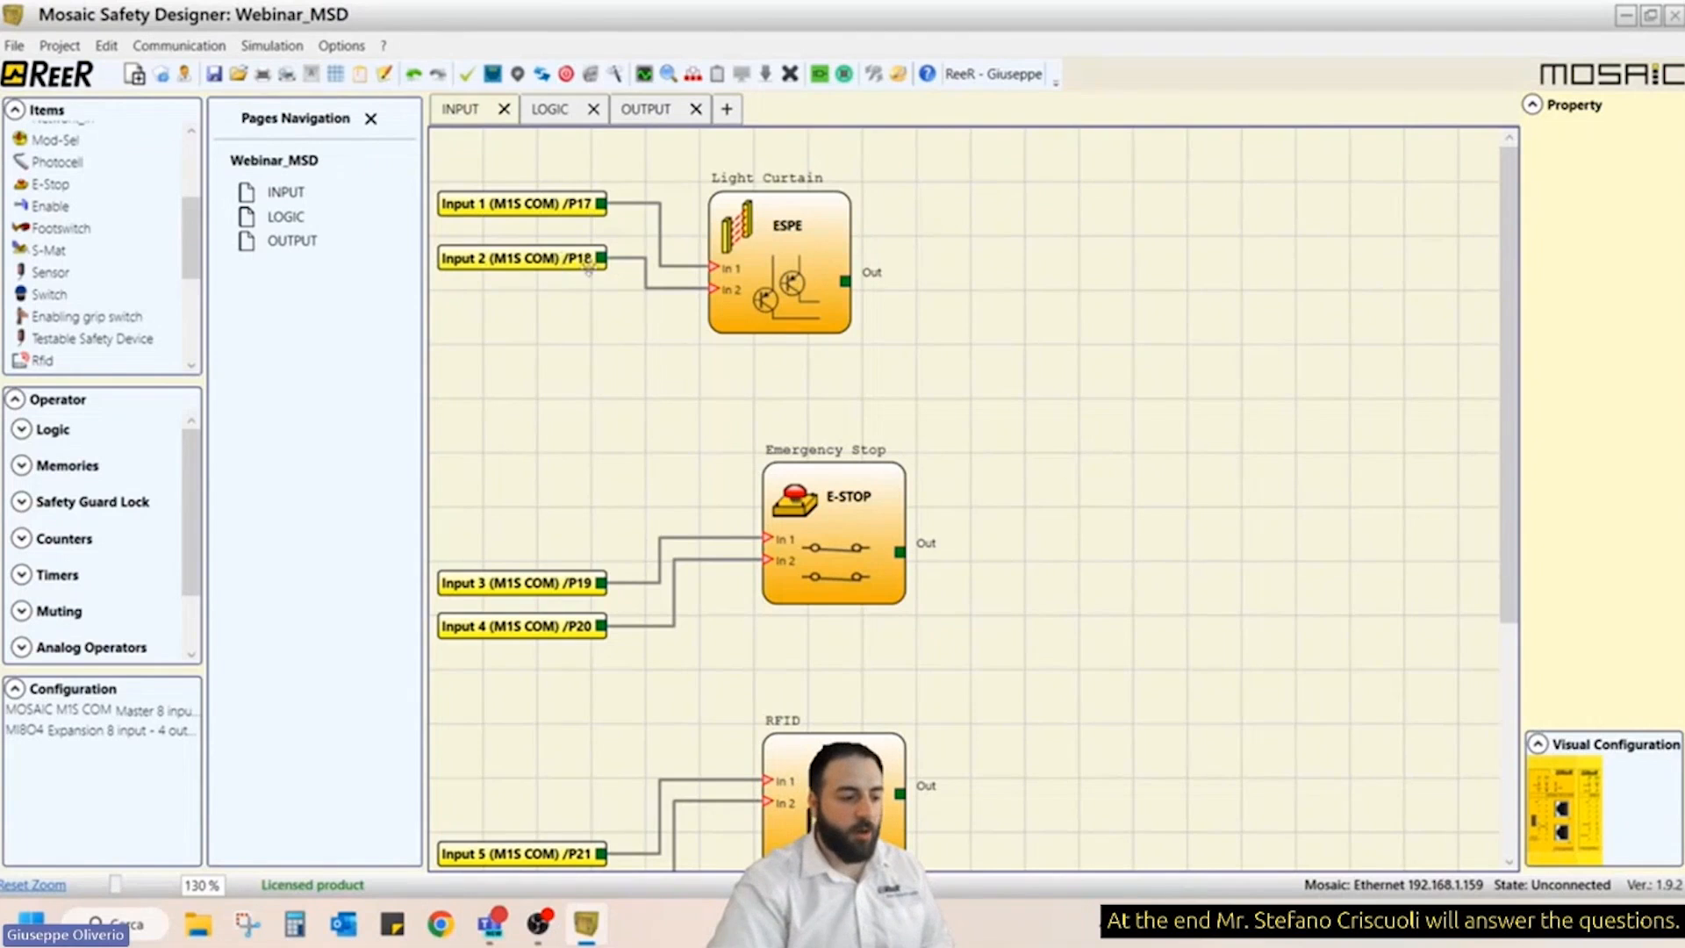
drag(579, 259, 575, 367)
click(556, 203)
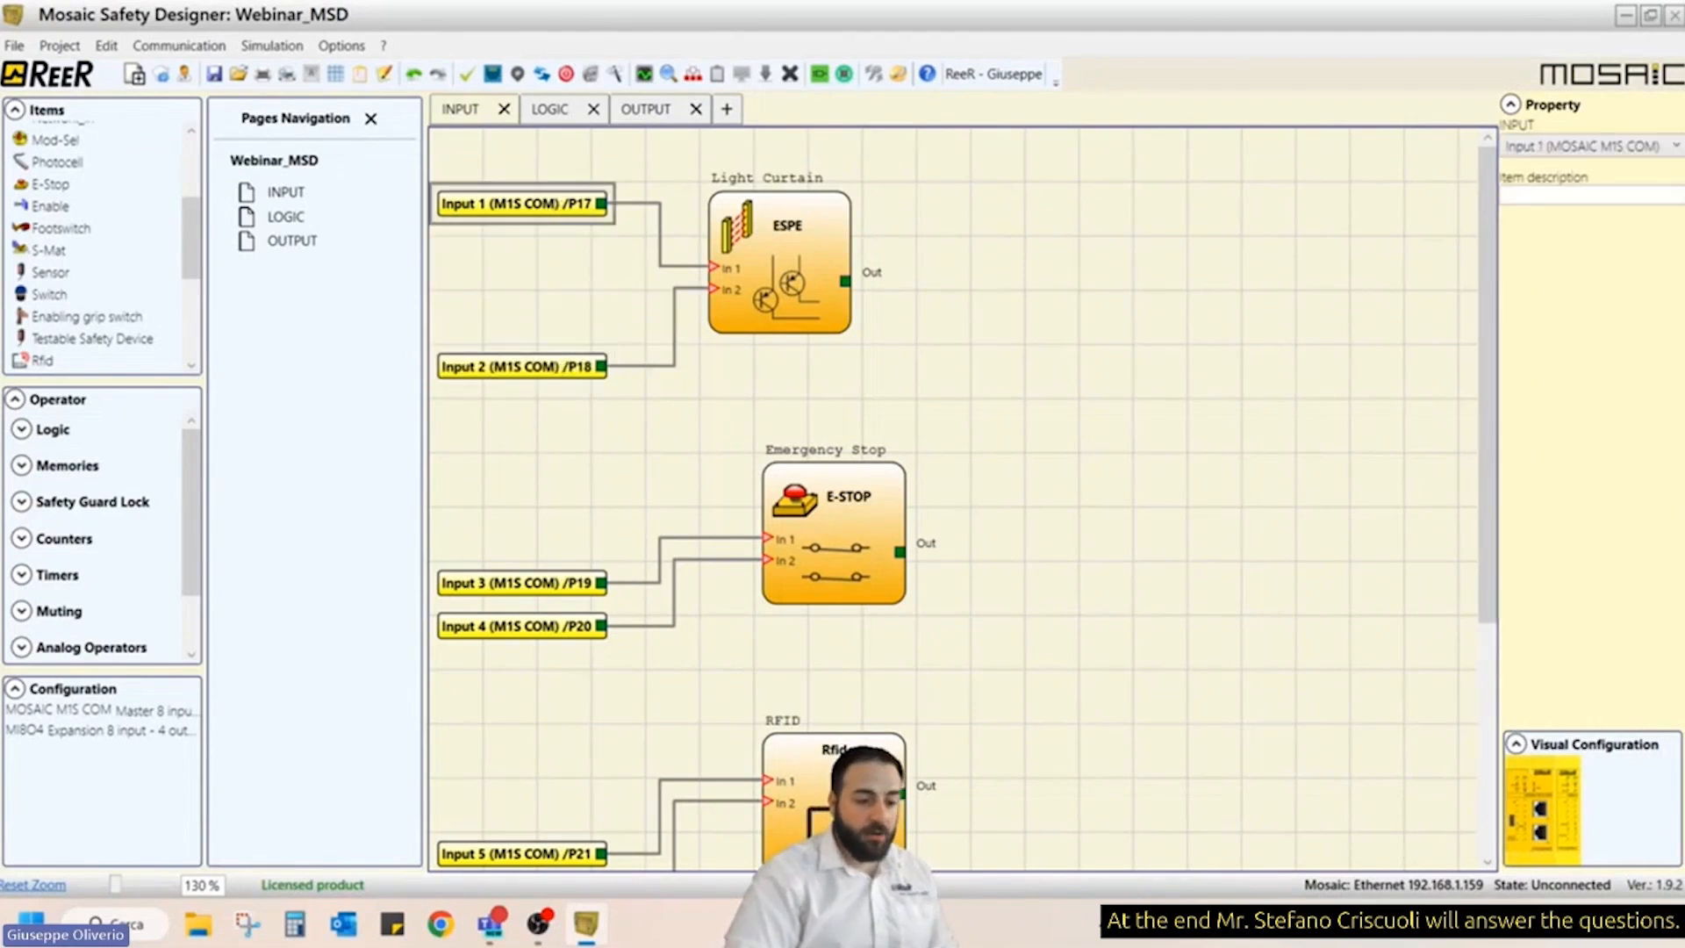
click(1604, 196)
text(OSSD Q)
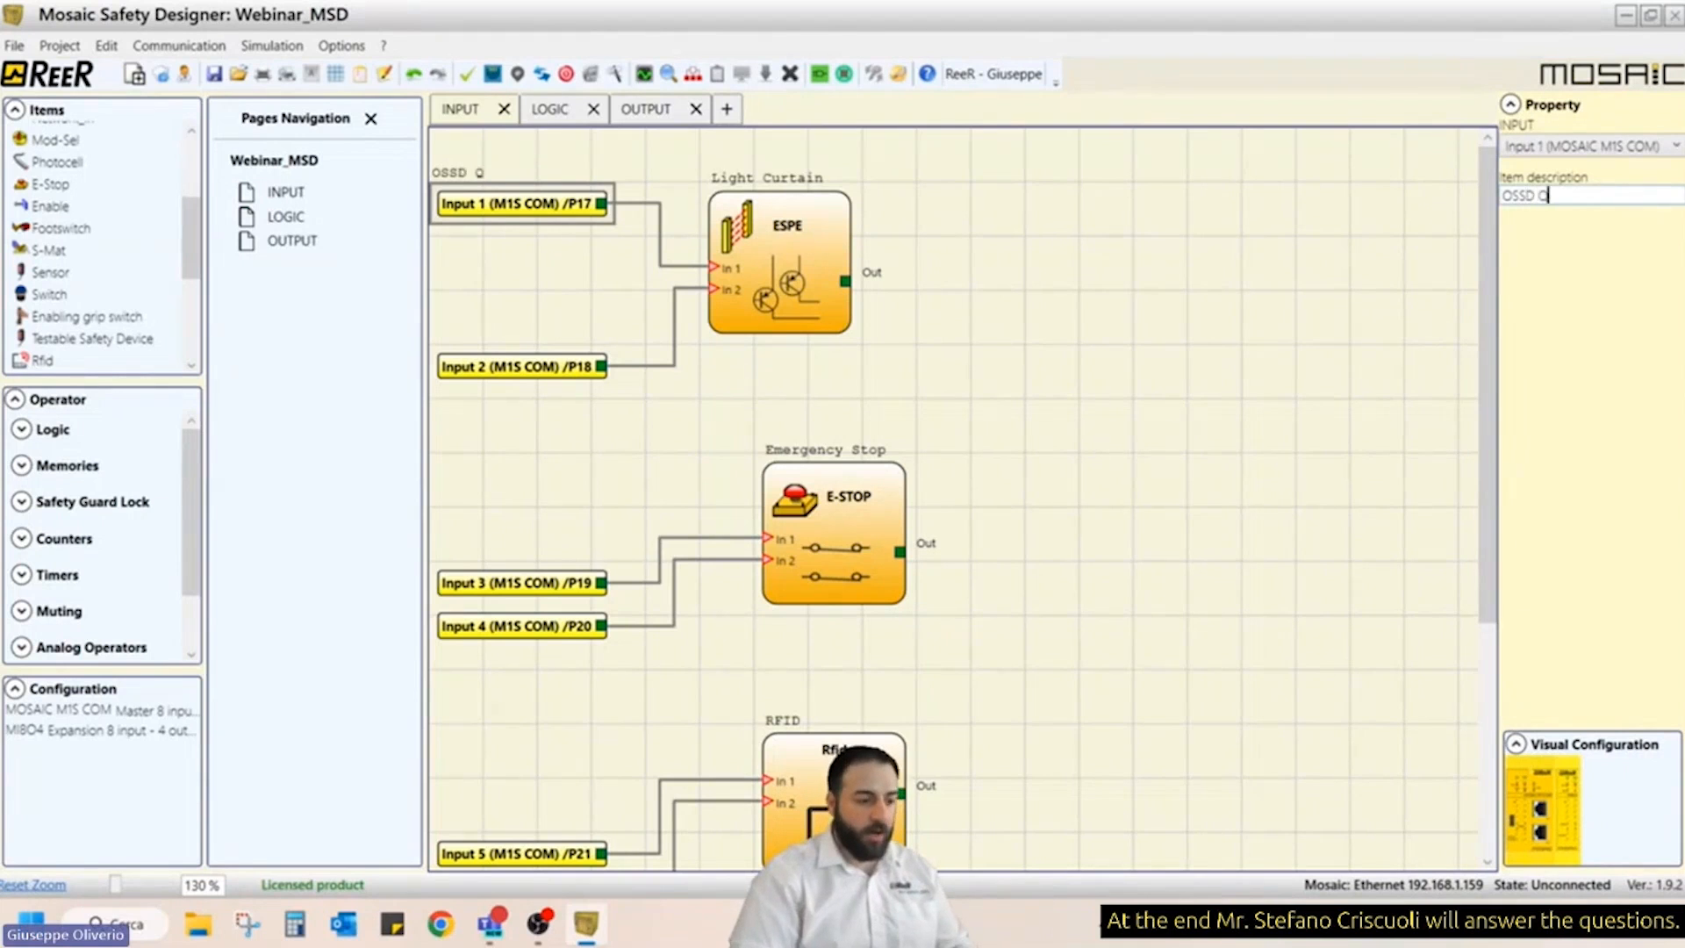
key(BackSpace)
text(1)
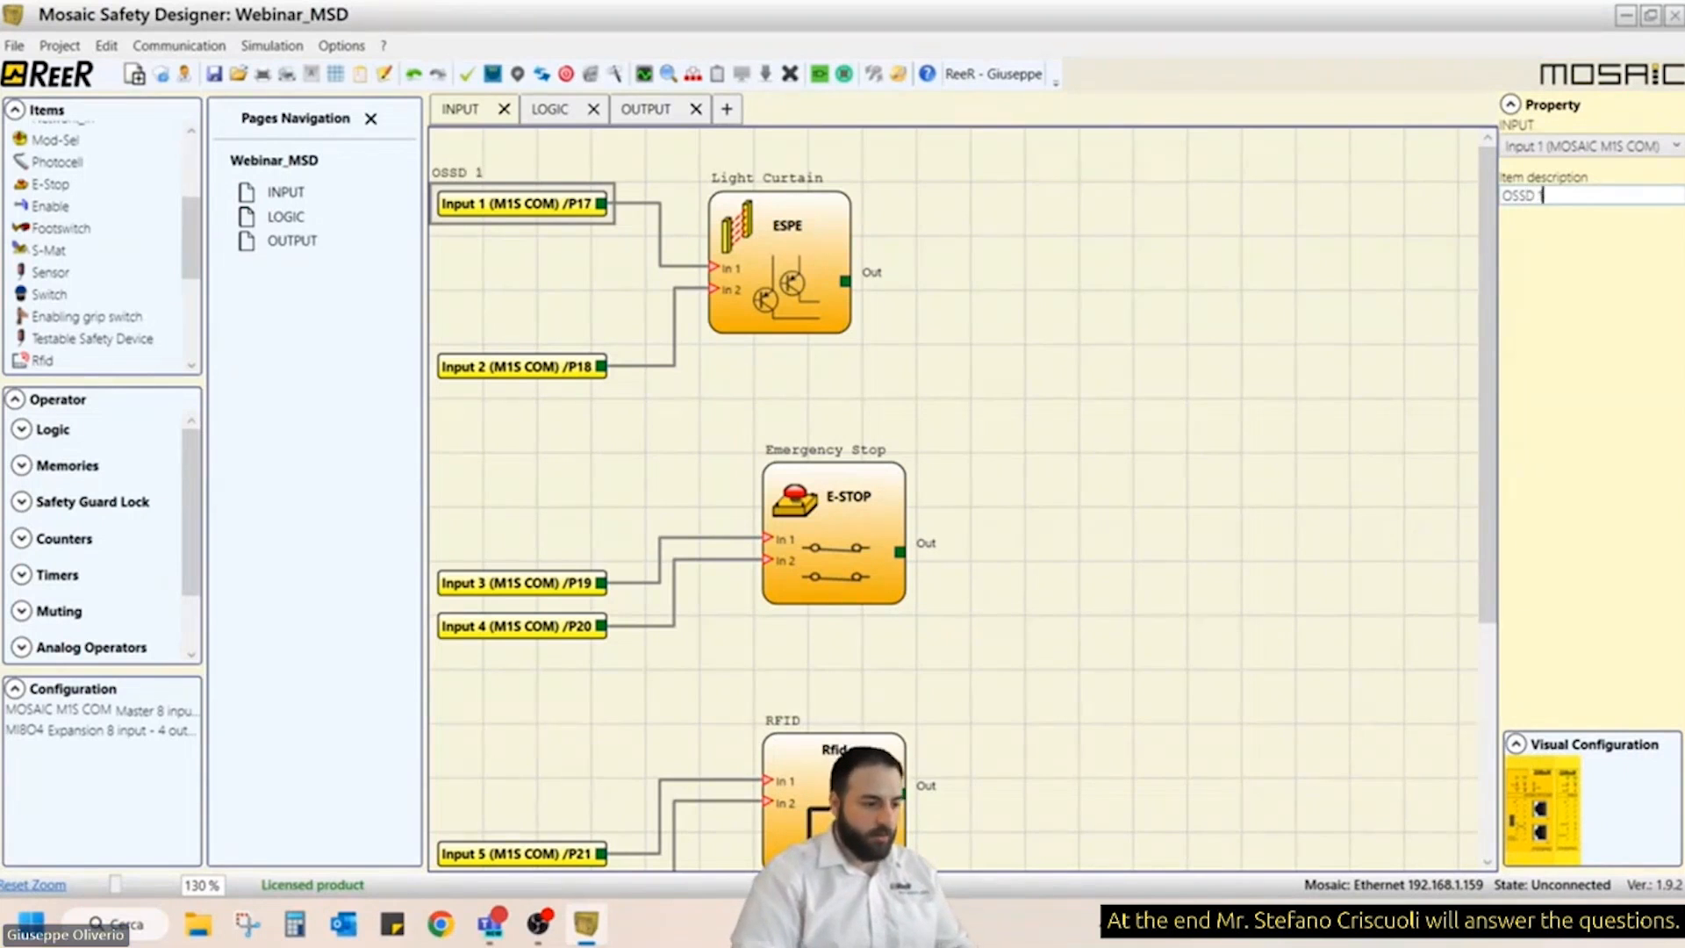
- Give the Input 2 pin the item description "OSSD 2"
click(553, 377)
click(1568, 190)
text(OSSD 2)
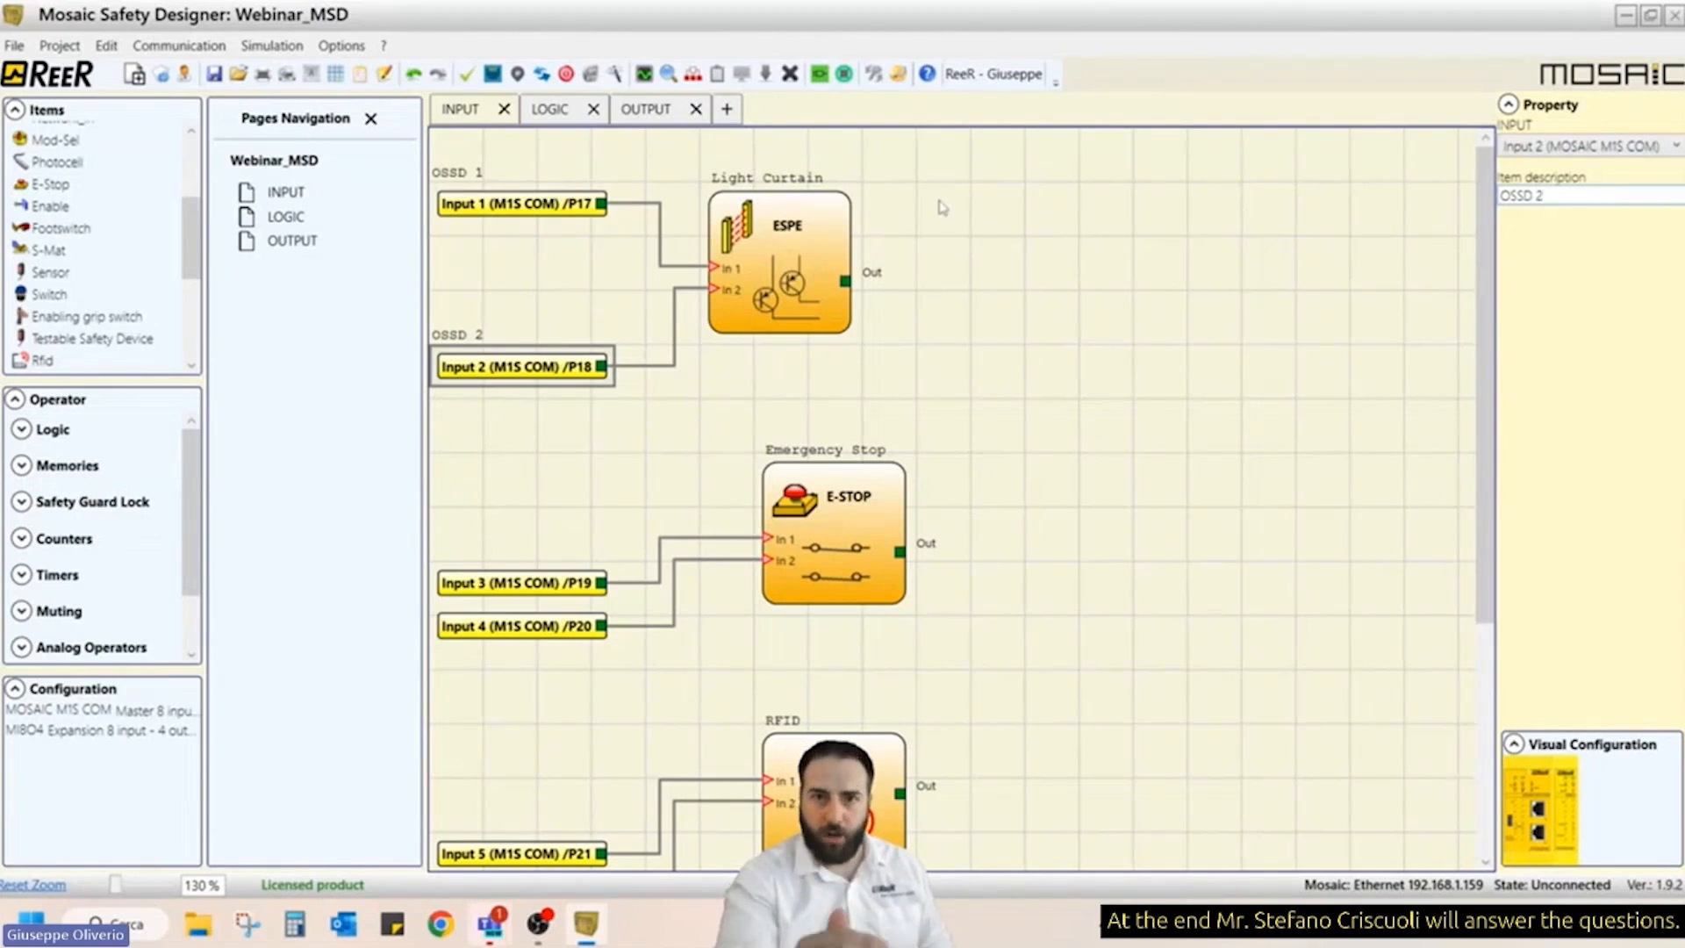
- Move the Photocell block so it lines up in a column with the E-STOP and Rfid blocks
scroll(1058, 599, down, 1)
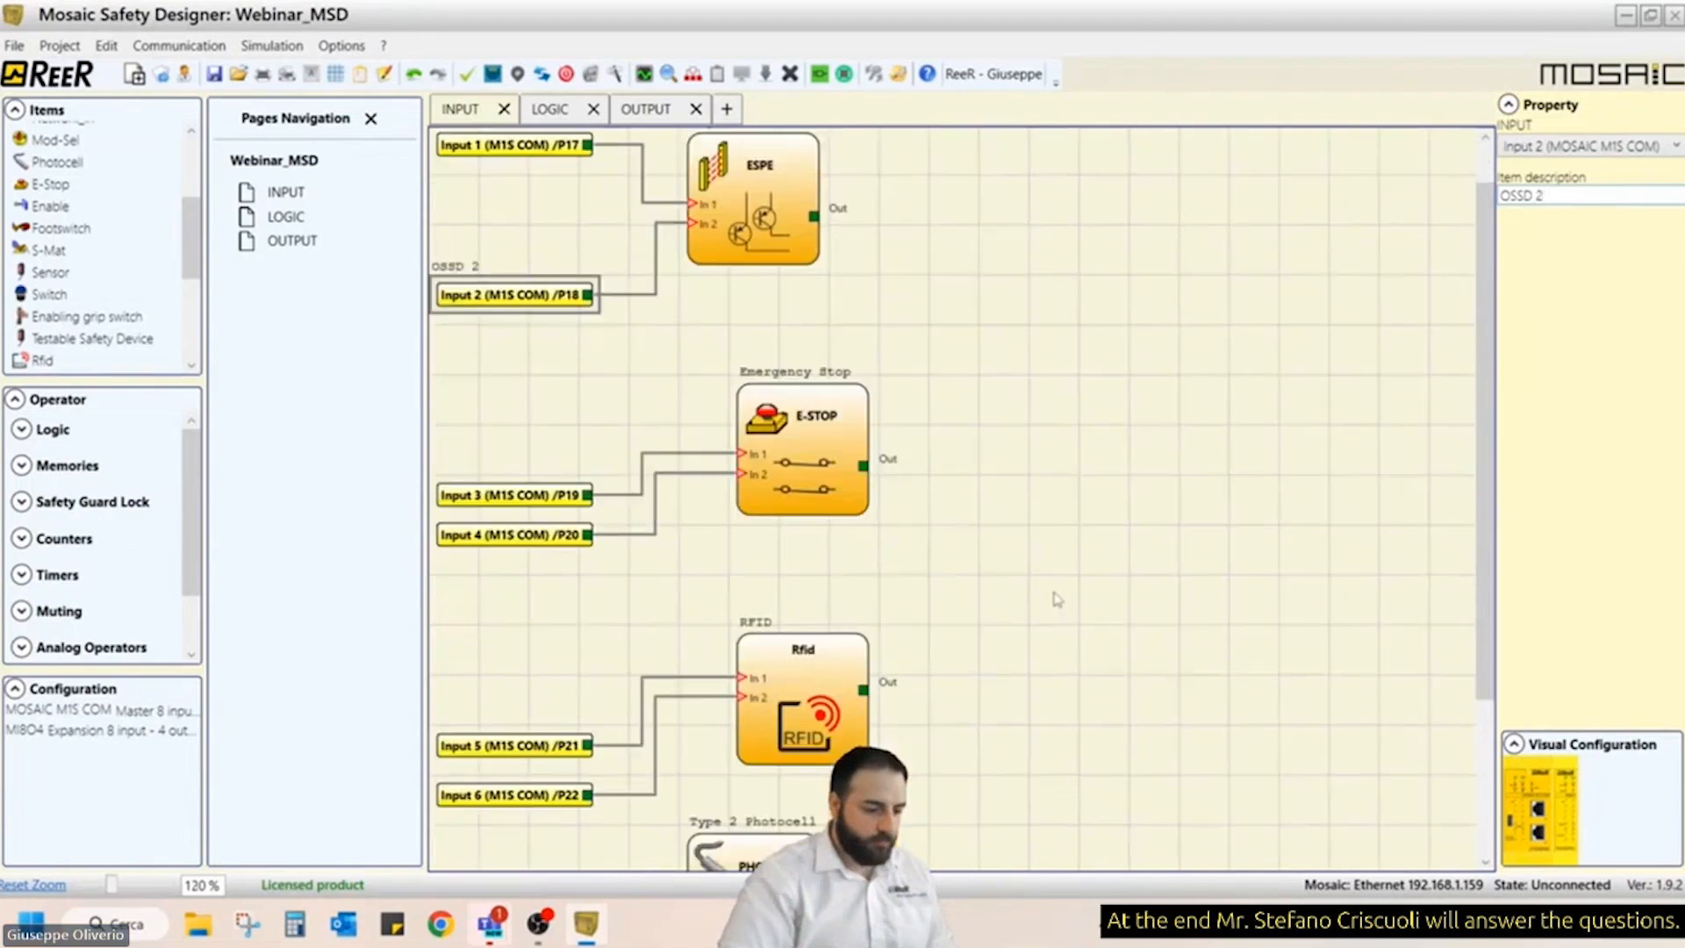
scroll(1058, 600, down, 1)
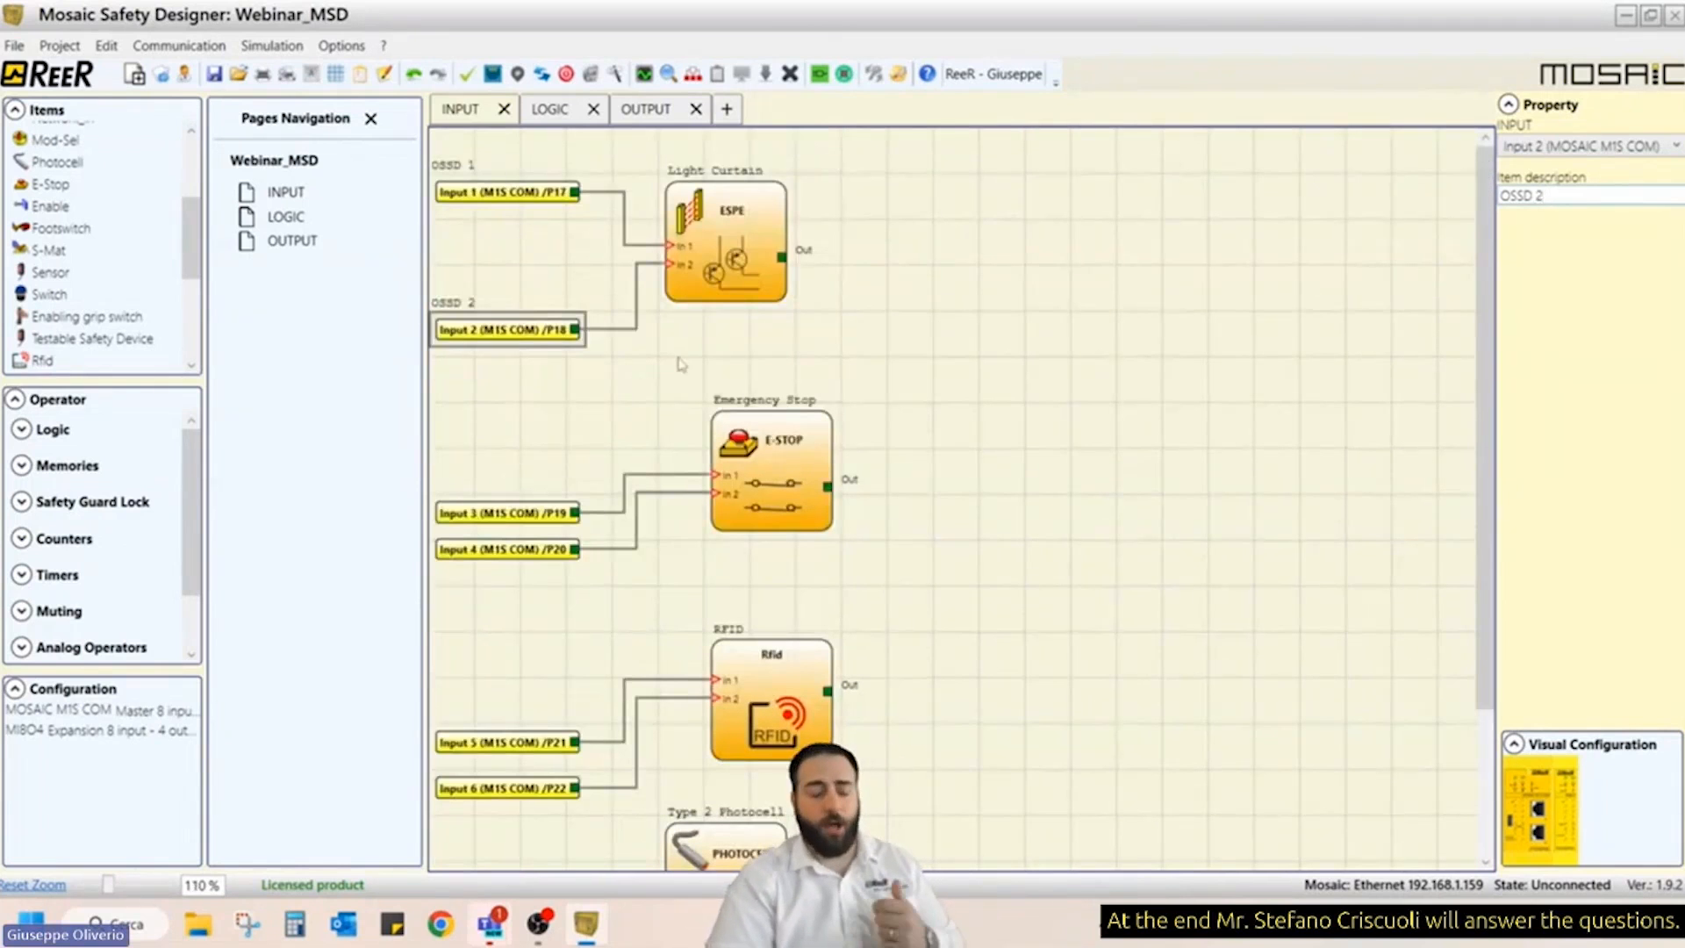
scroll(681, 364, down, 3)
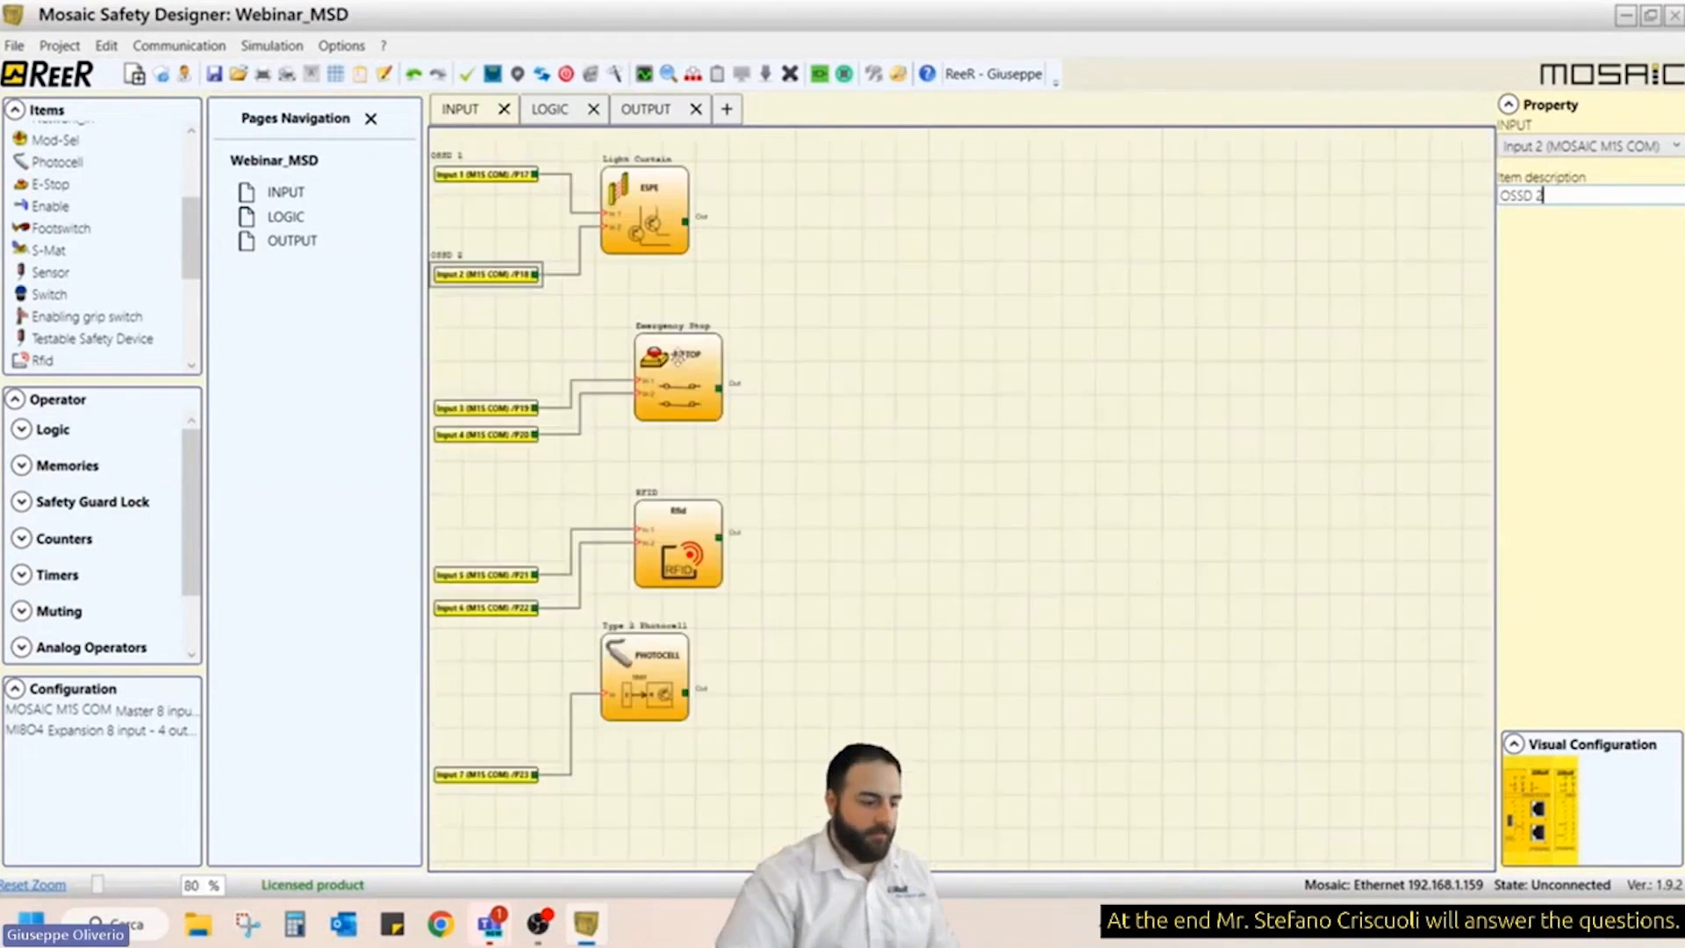
click(647, 694)
drag(674, 711, 678, 727)
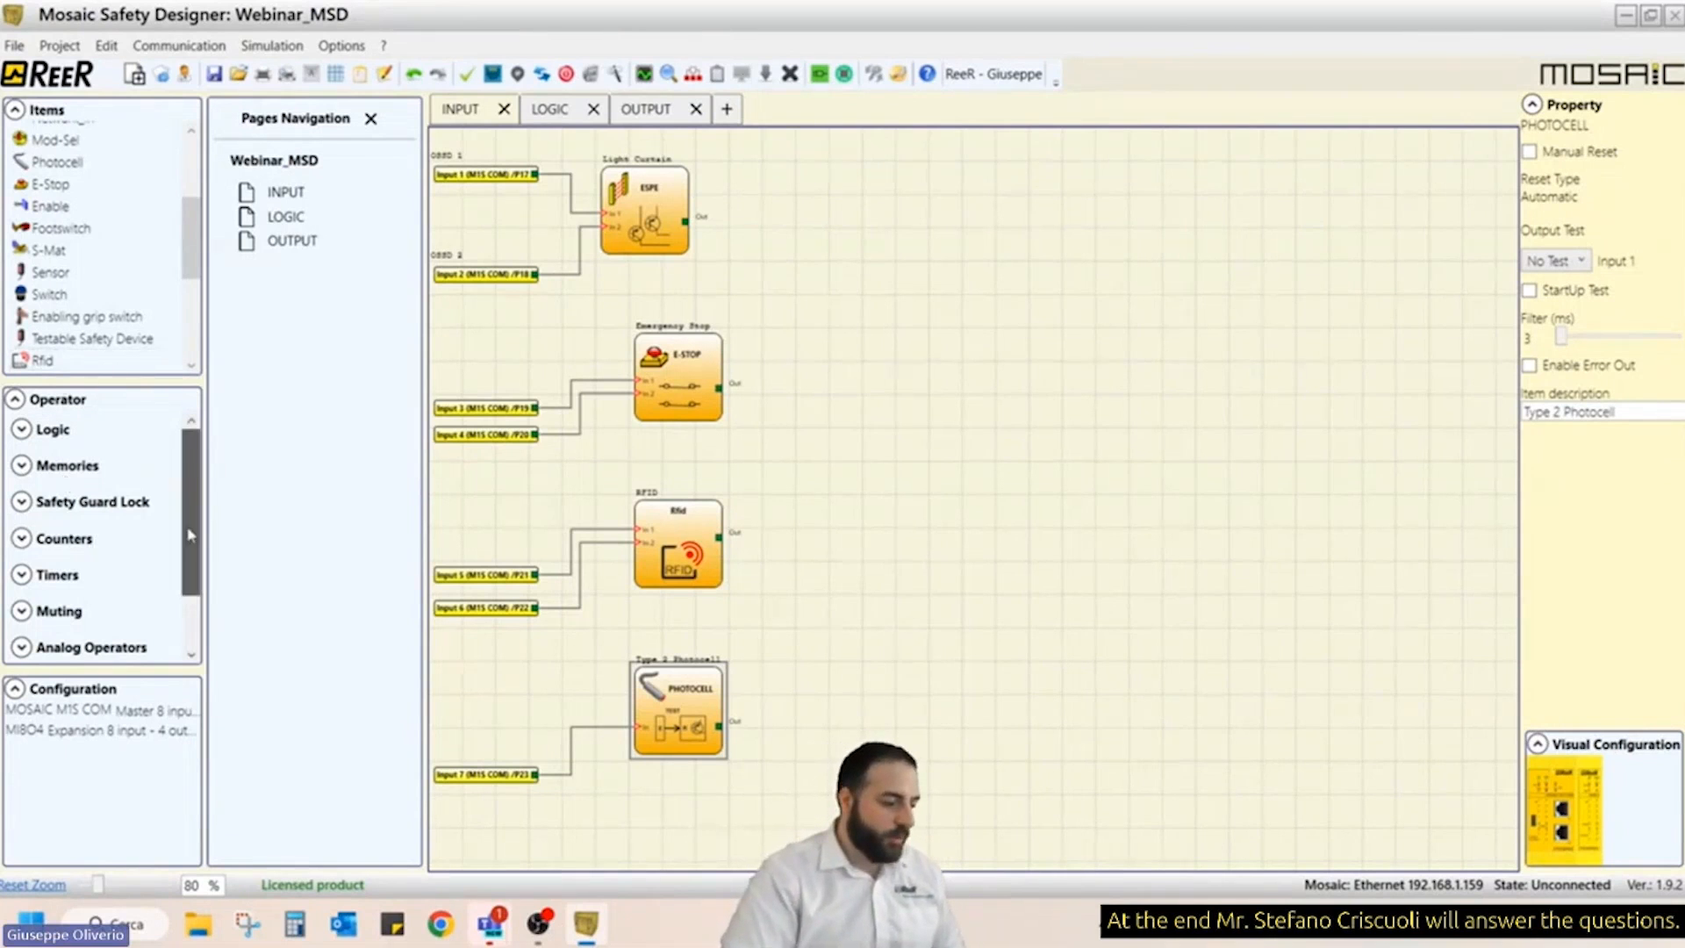
- Place an Interpage Out operator beside the ESPE block and paste copies beside the E-STOP, Rfid and Photocell blocks
scroll(191, 535, down, 3)
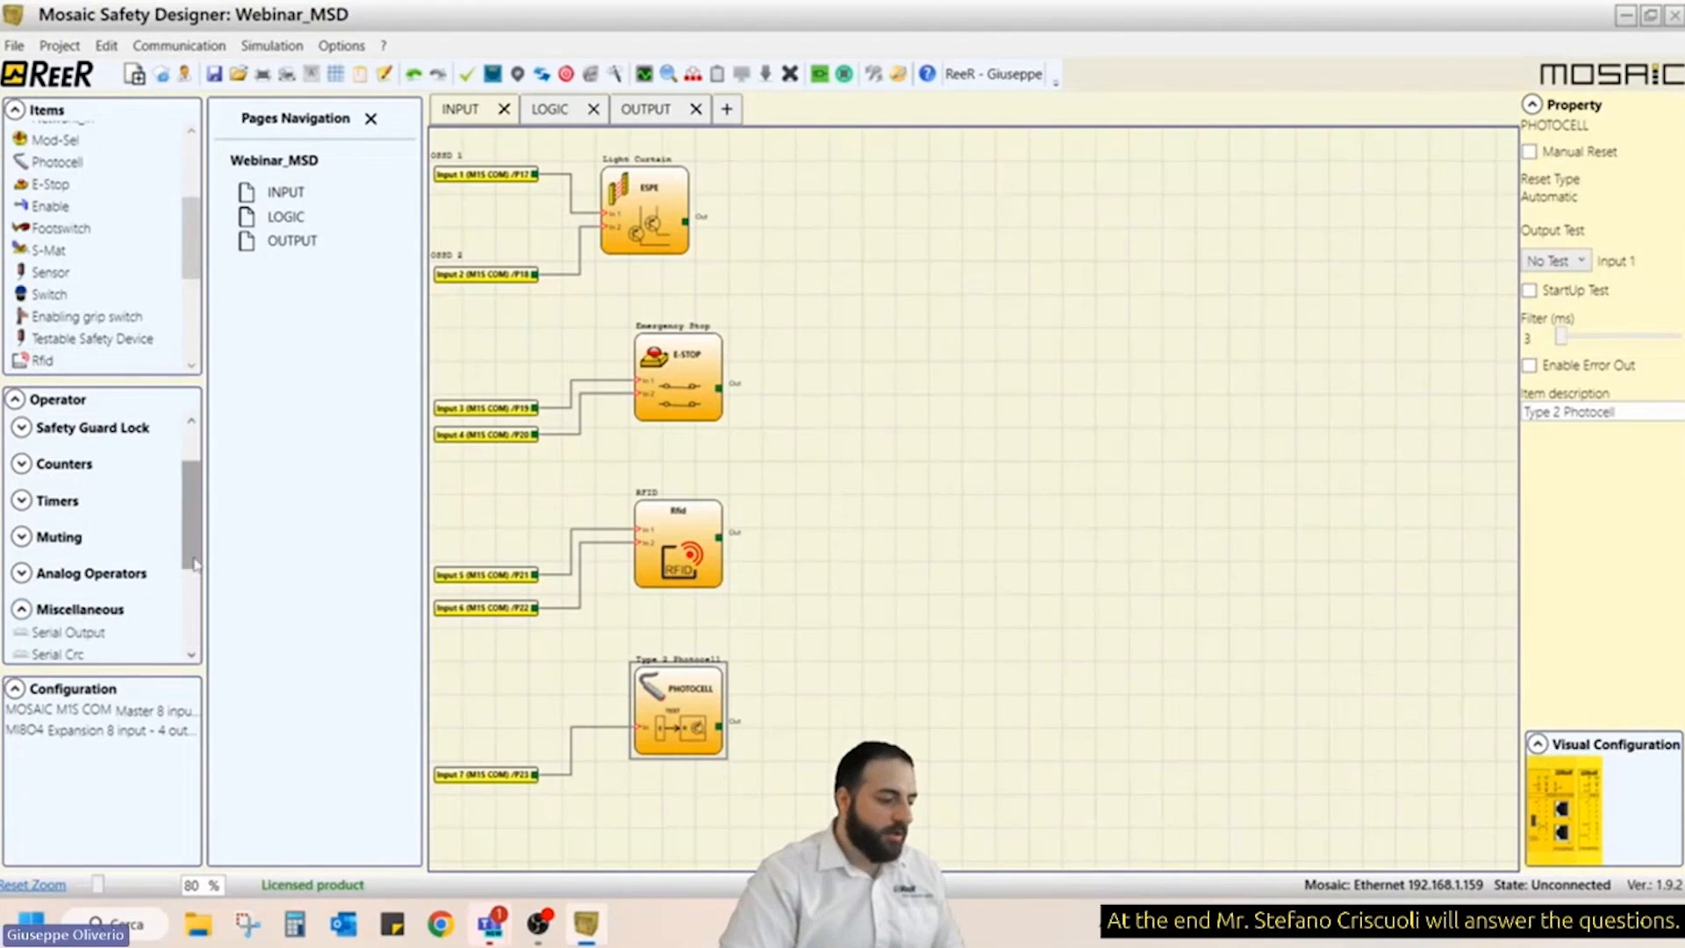
scroll(193, 562, down, 3)
click(94, 612)
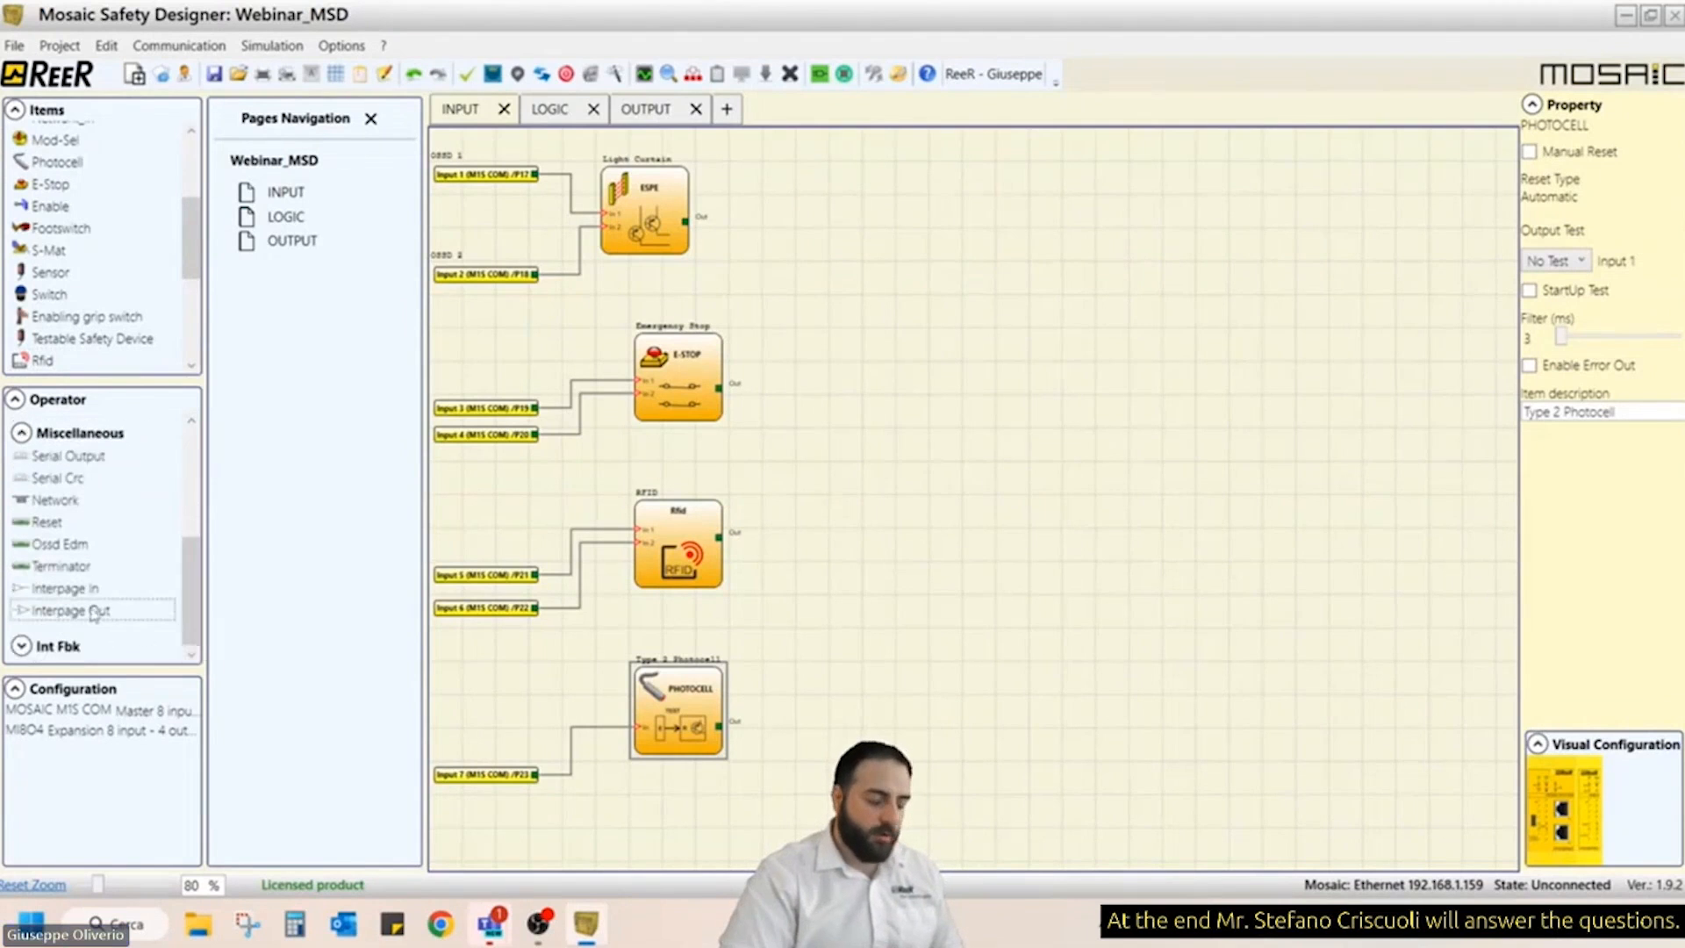
drag(50, 613, 783, 207)
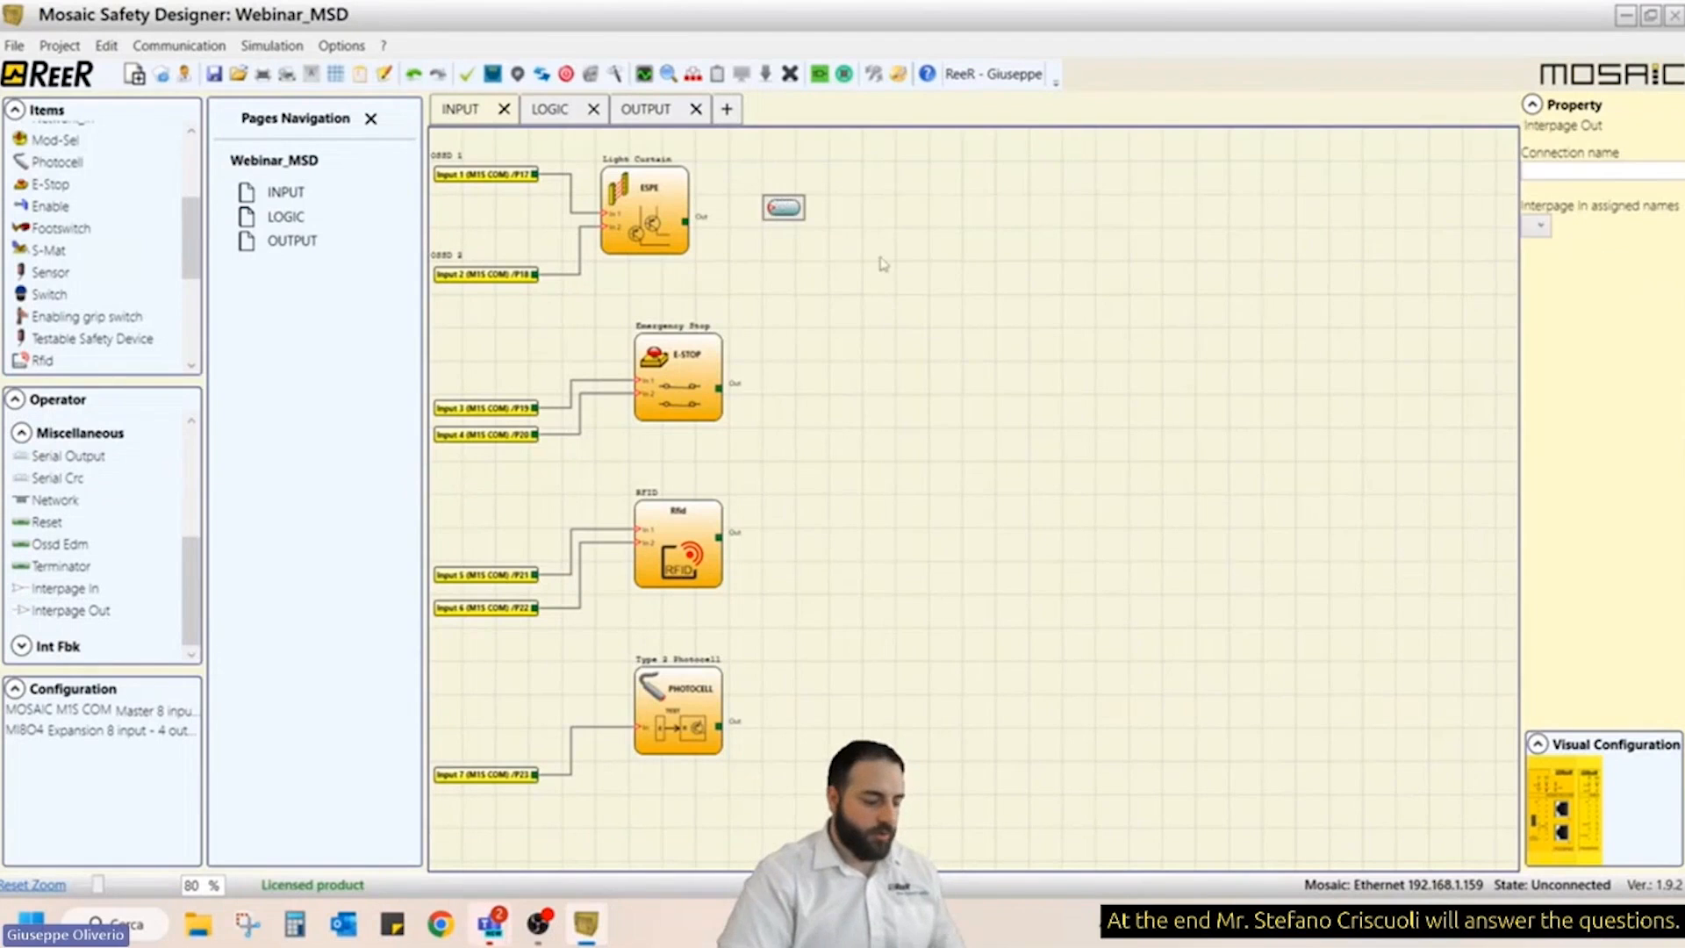
click(782, 380)
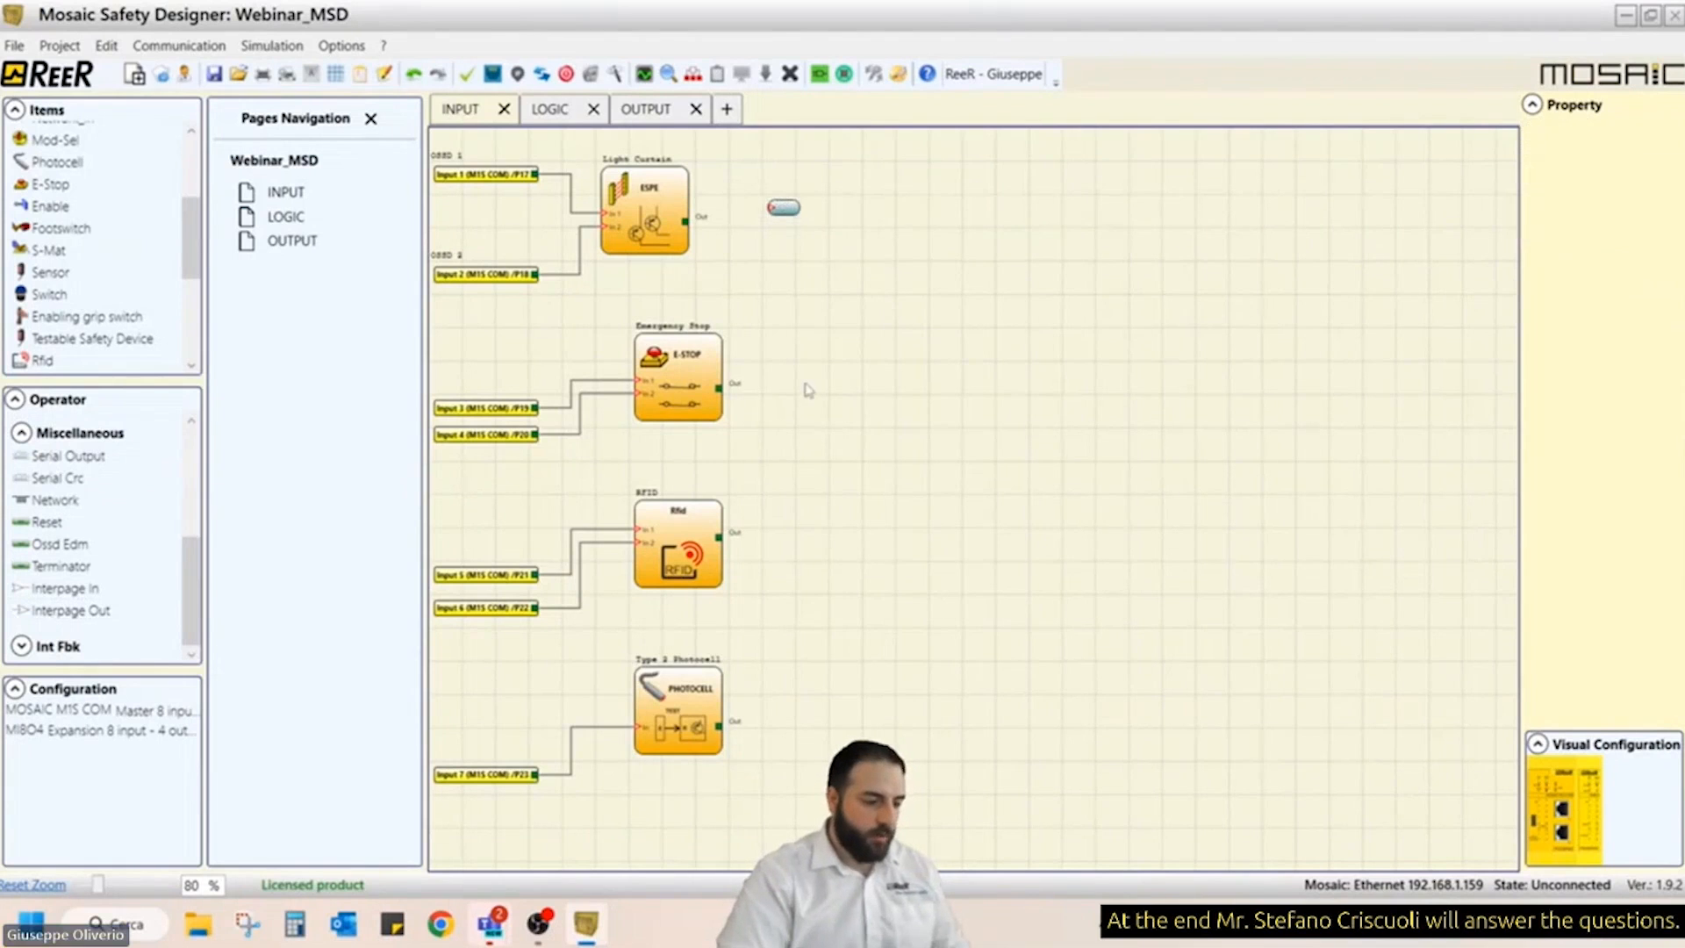
key(ctrl+v)
click(799, 531)
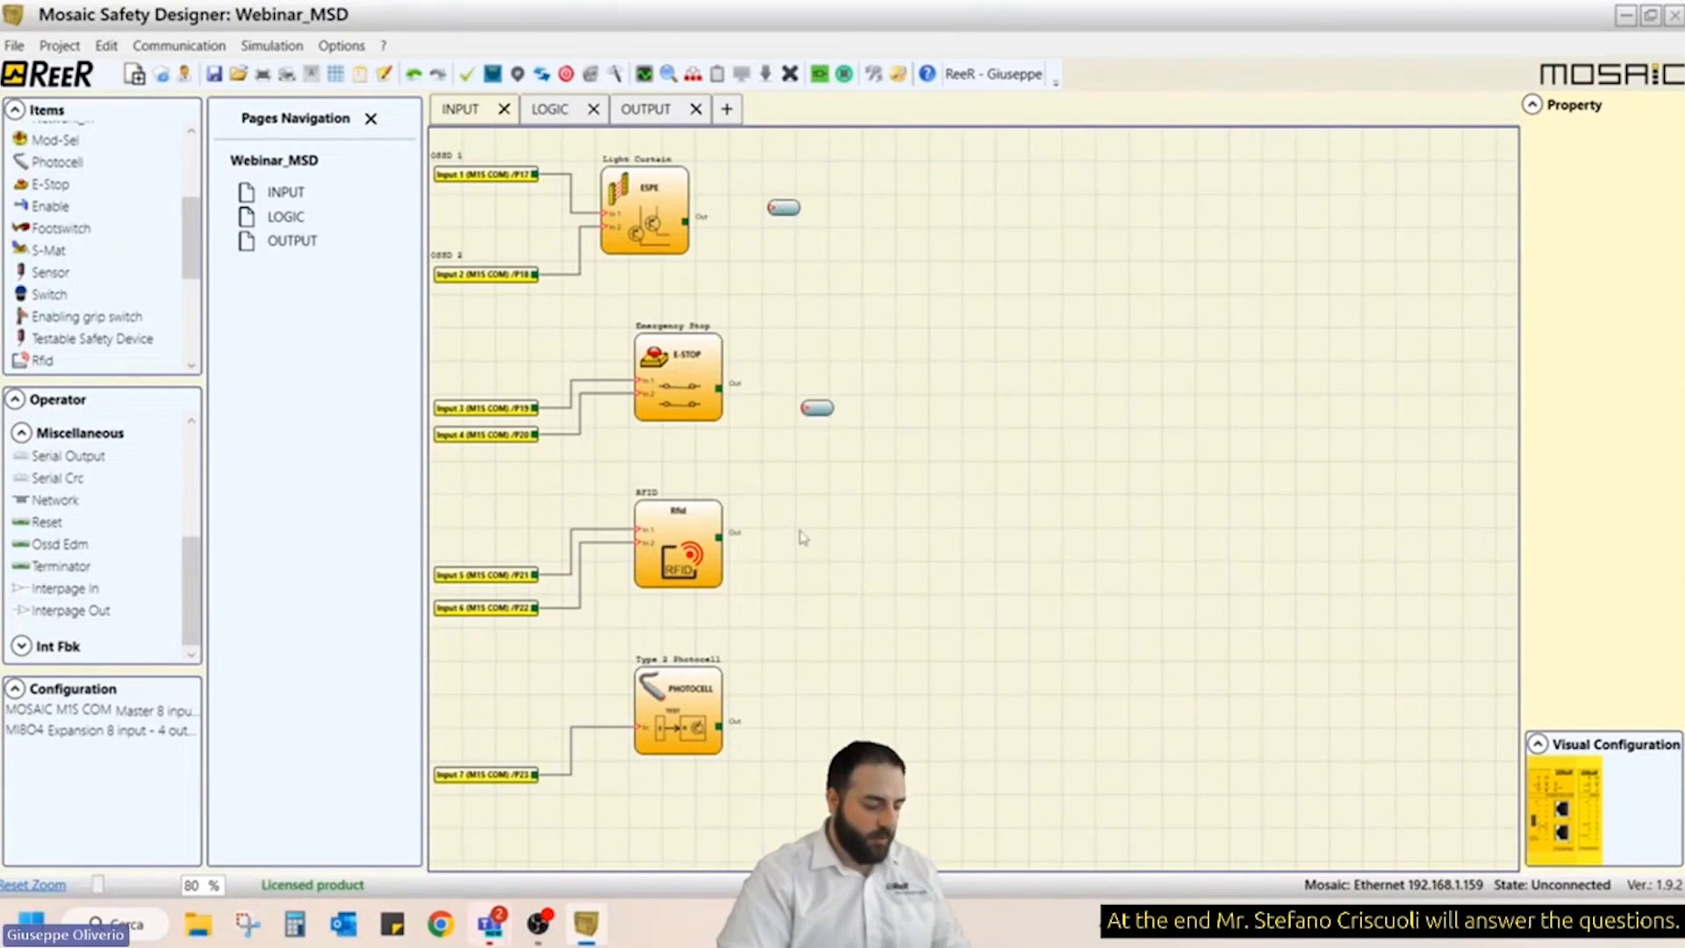
key(ctrl+v)
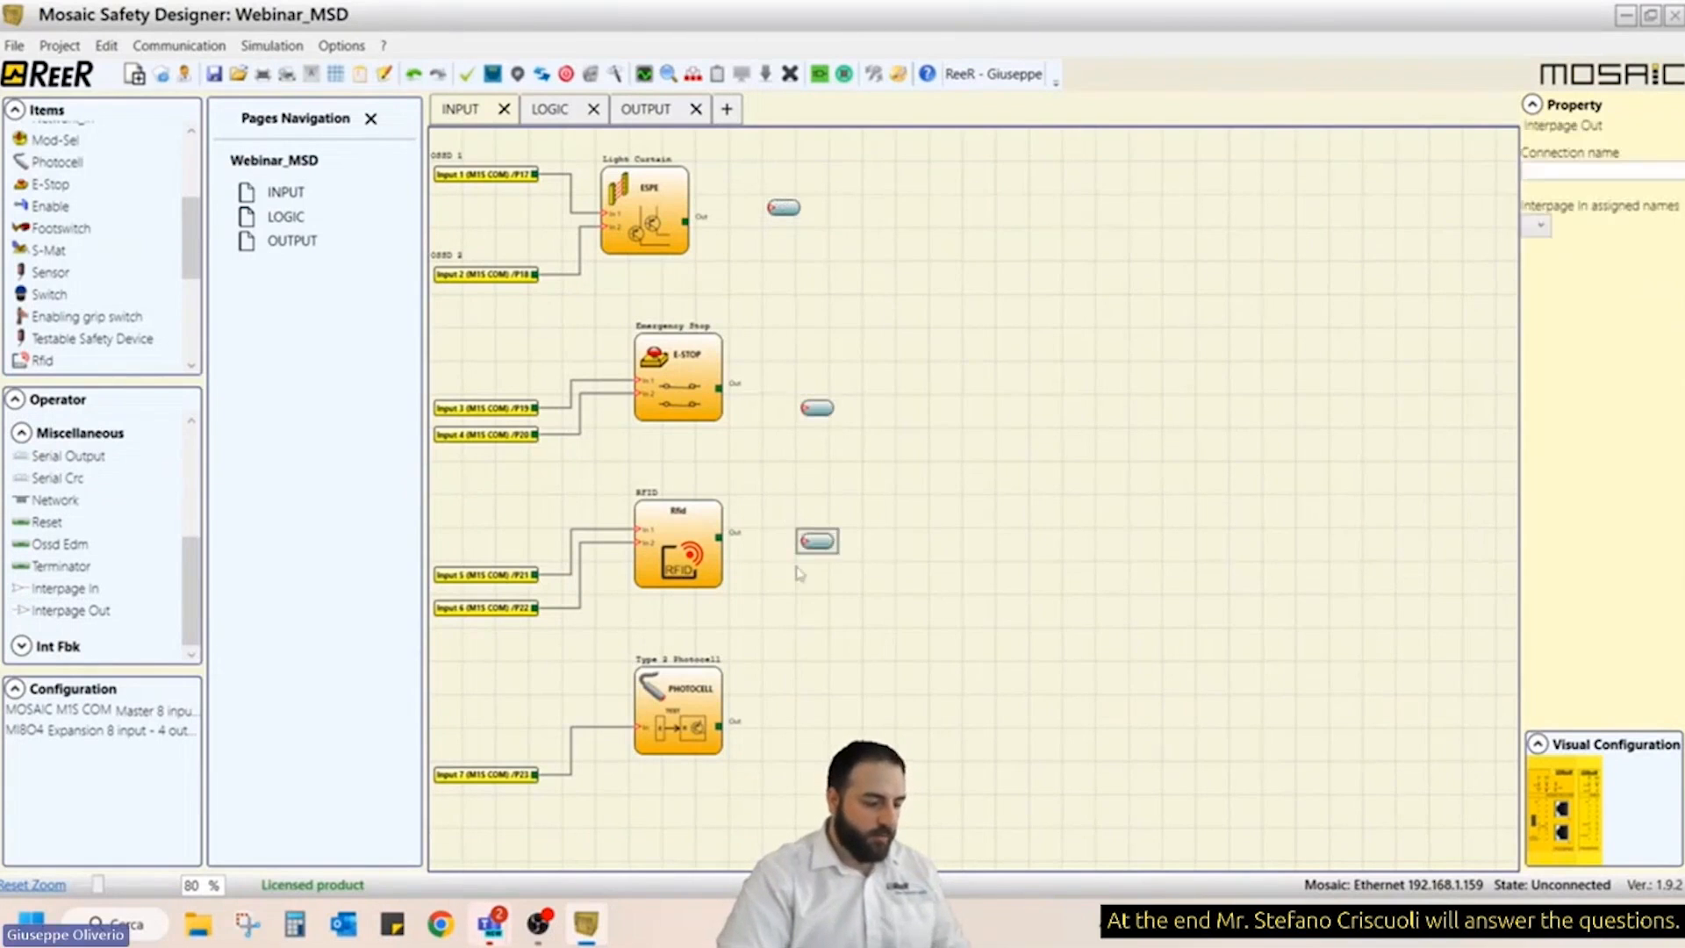
click(801, 725)
key(ctrl+v)
click(811, 730)
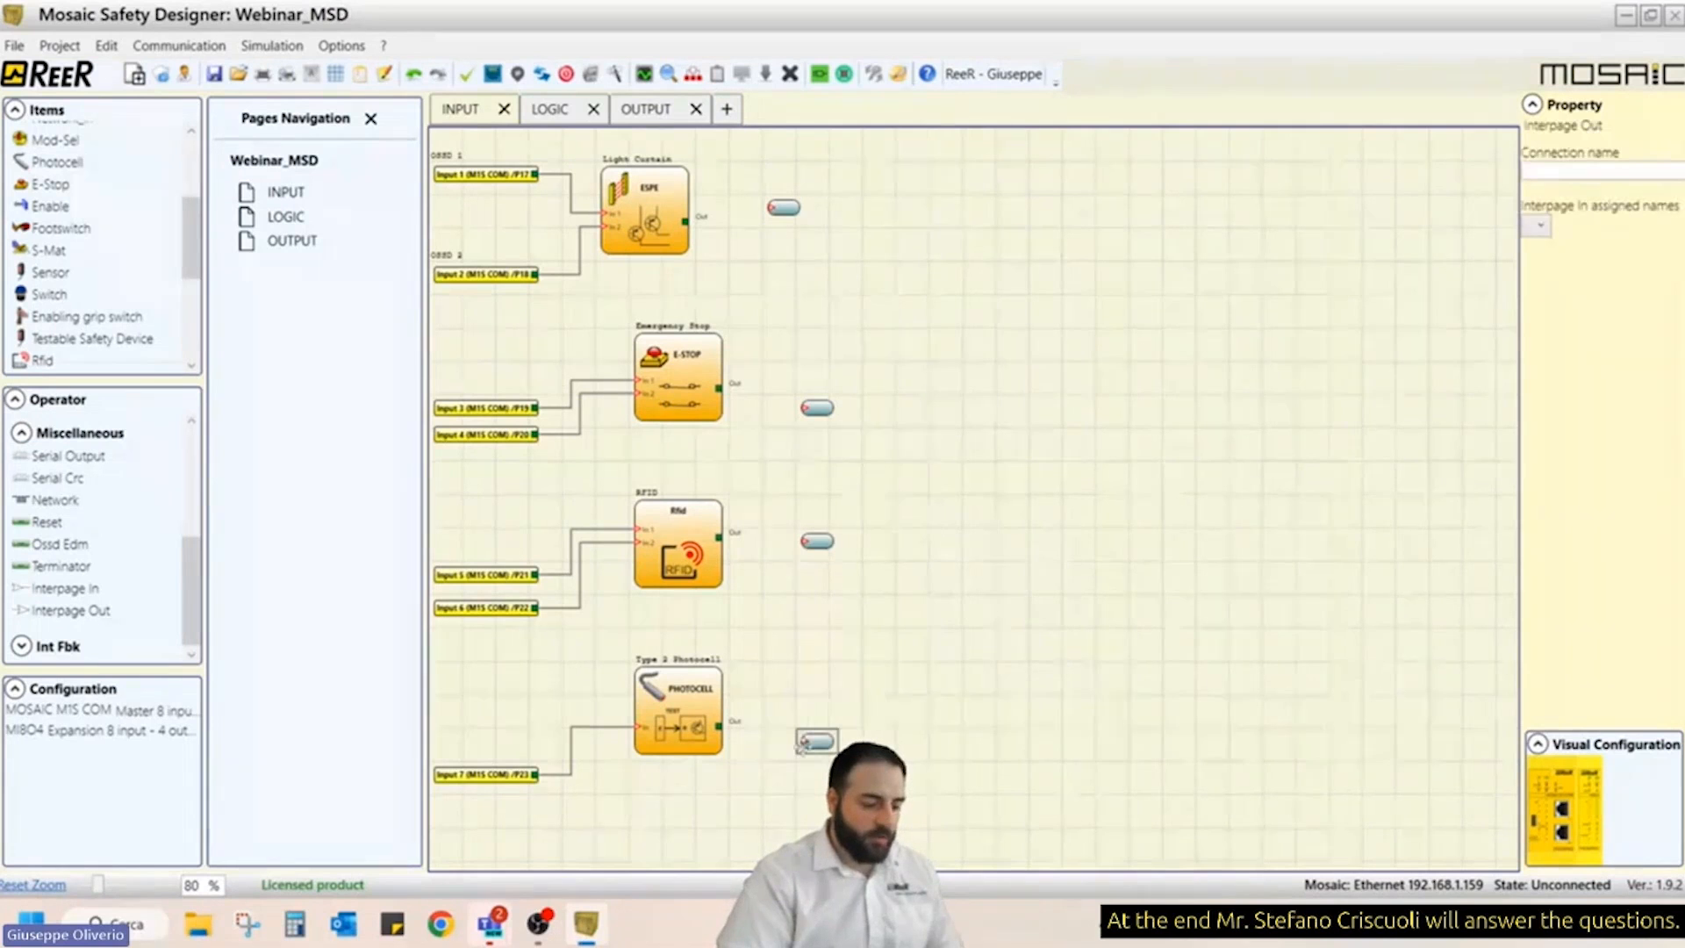
- Connect the Photocell and Rfid block outputs to their adjacent Interpage Out operators
drag(803, 740, 720, 726)
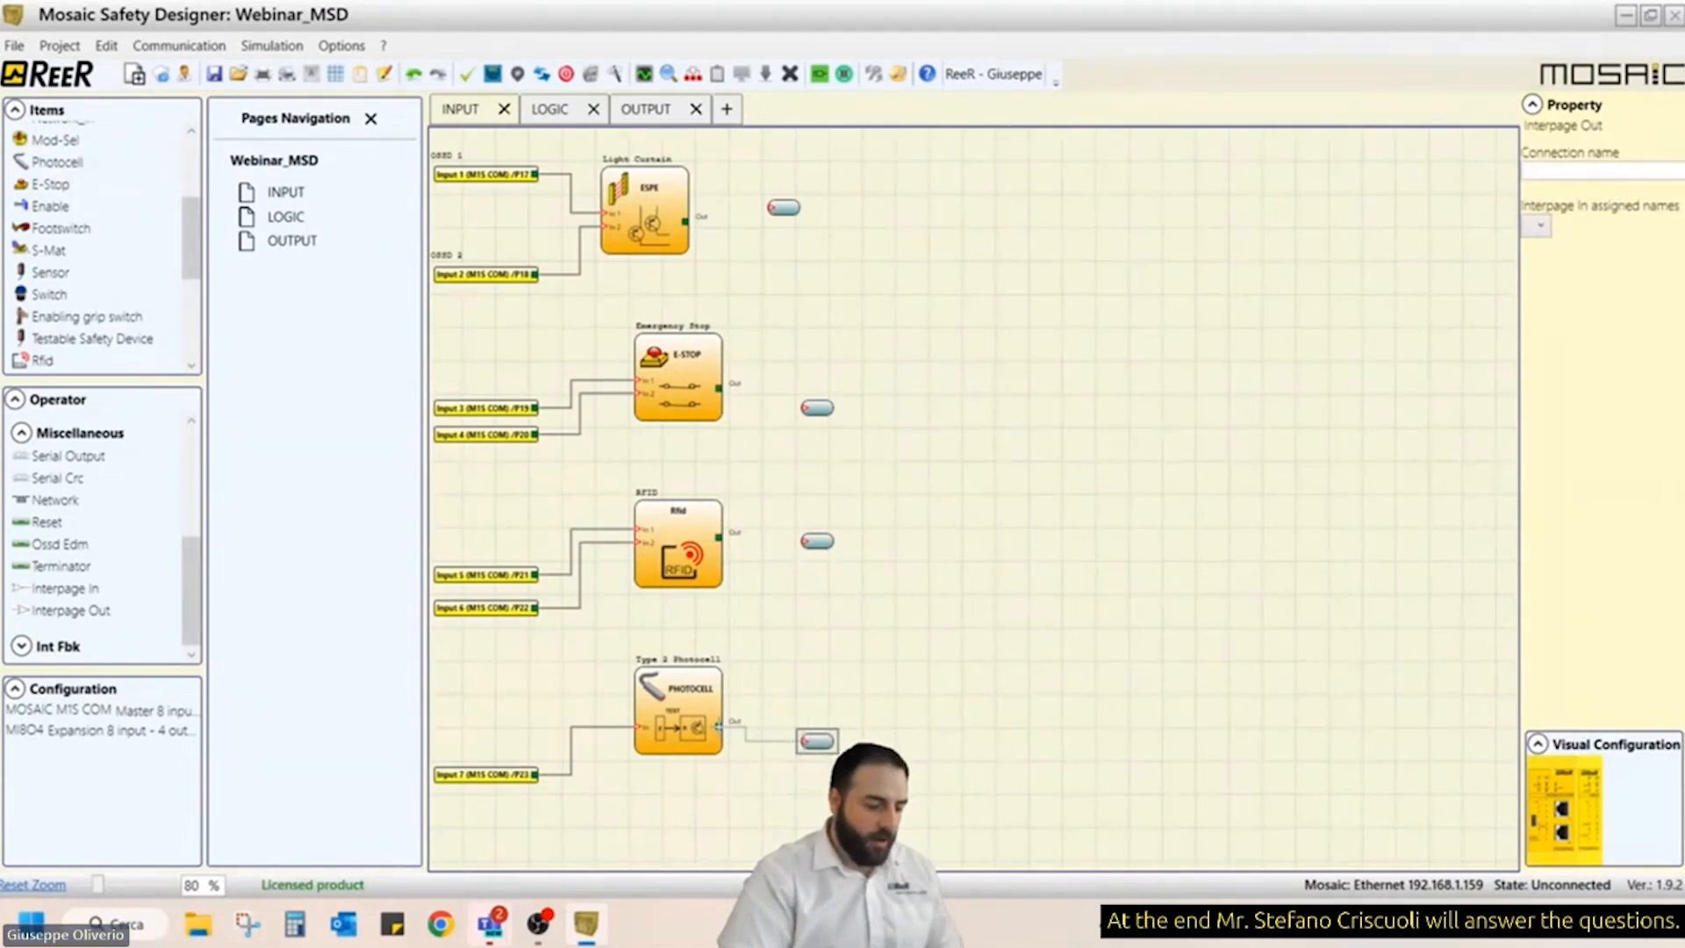
click(725, 669)
click(694, 527)
drag(720, 536, 804, 541)
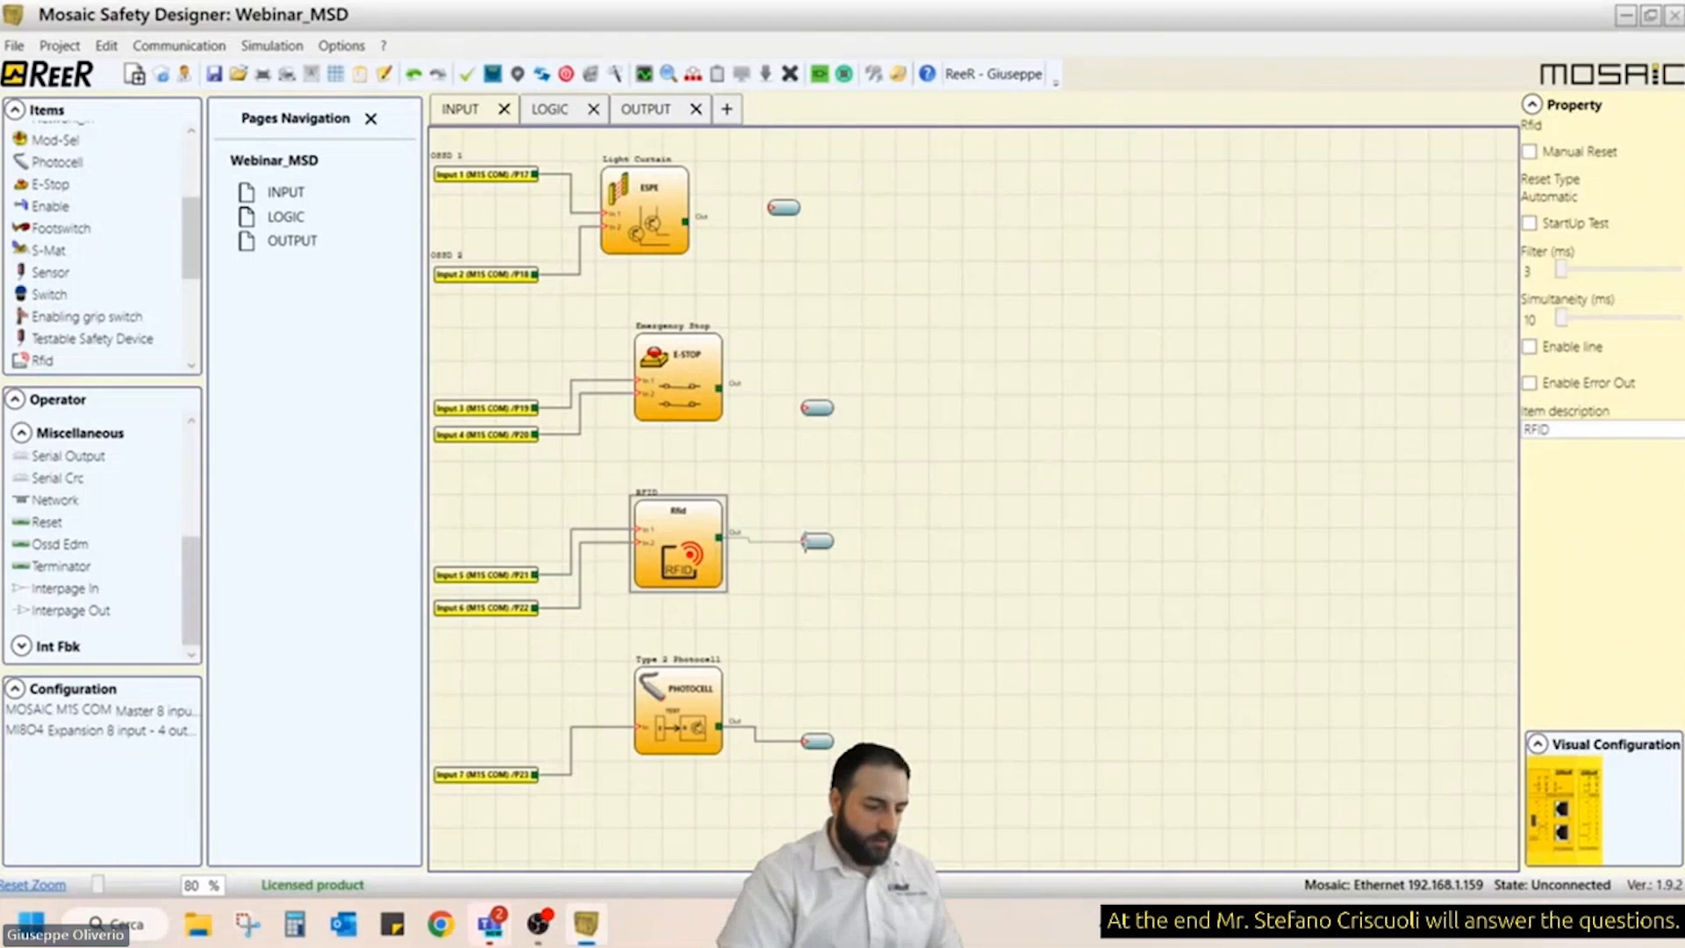
click(793, 525)
- Connect the E-STOP and ESPE block outputs to their adjacent Interpage Out operators
click(707, 386)
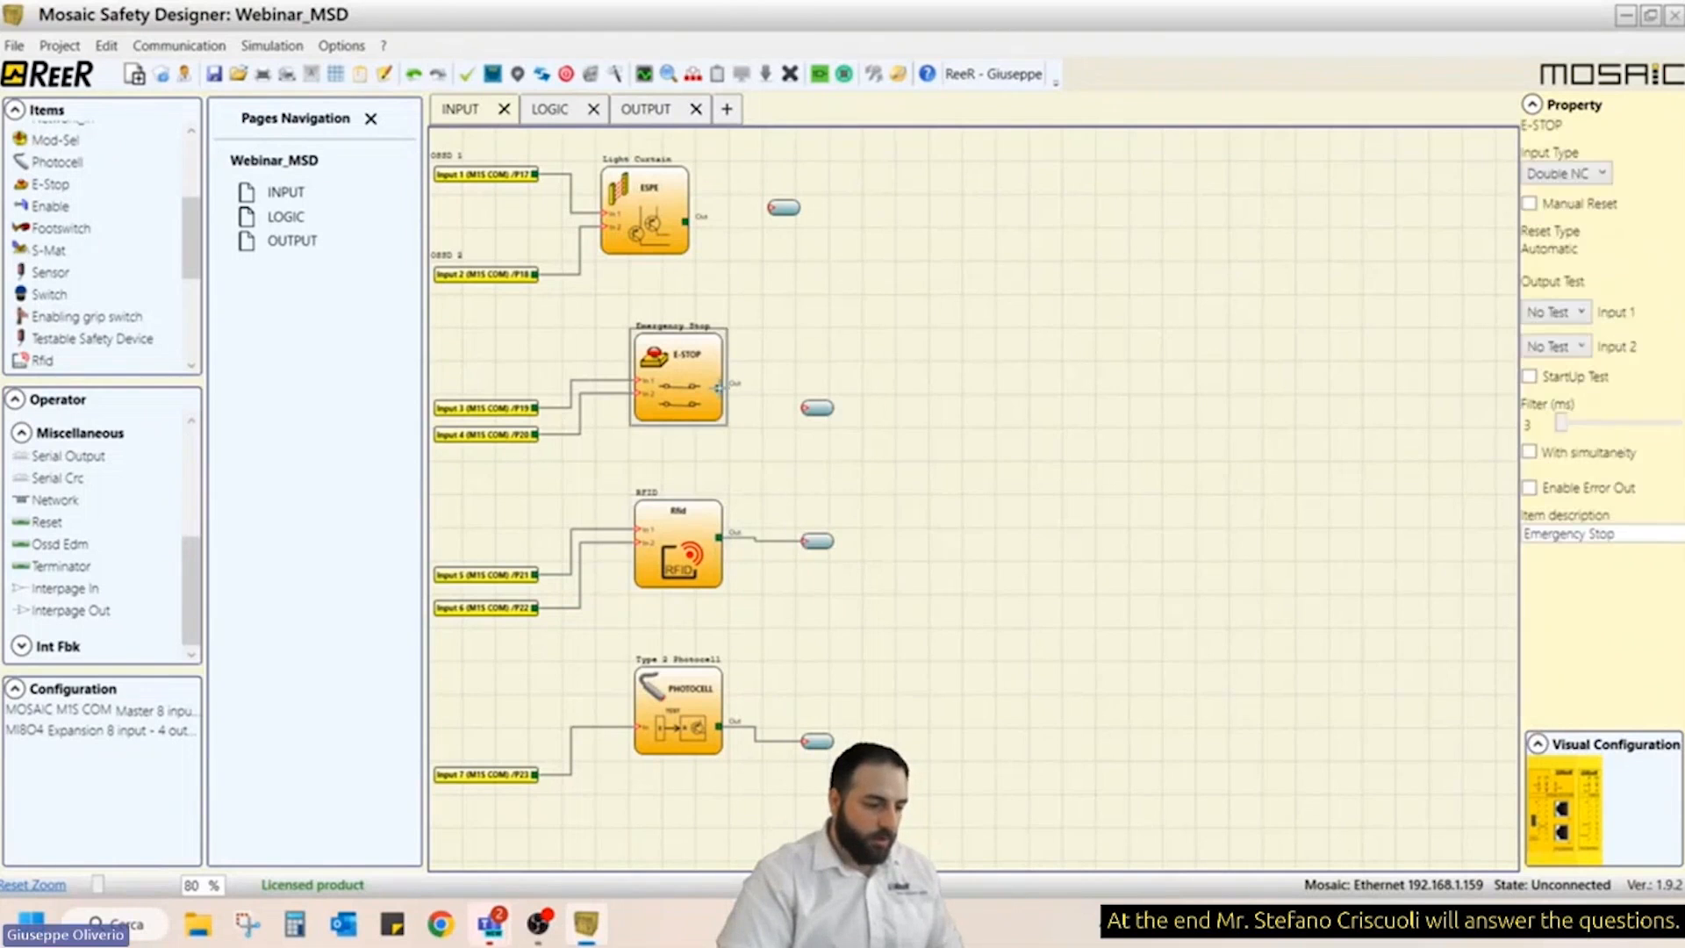
drag(719, 388, 806, 407)
click(817, 407)
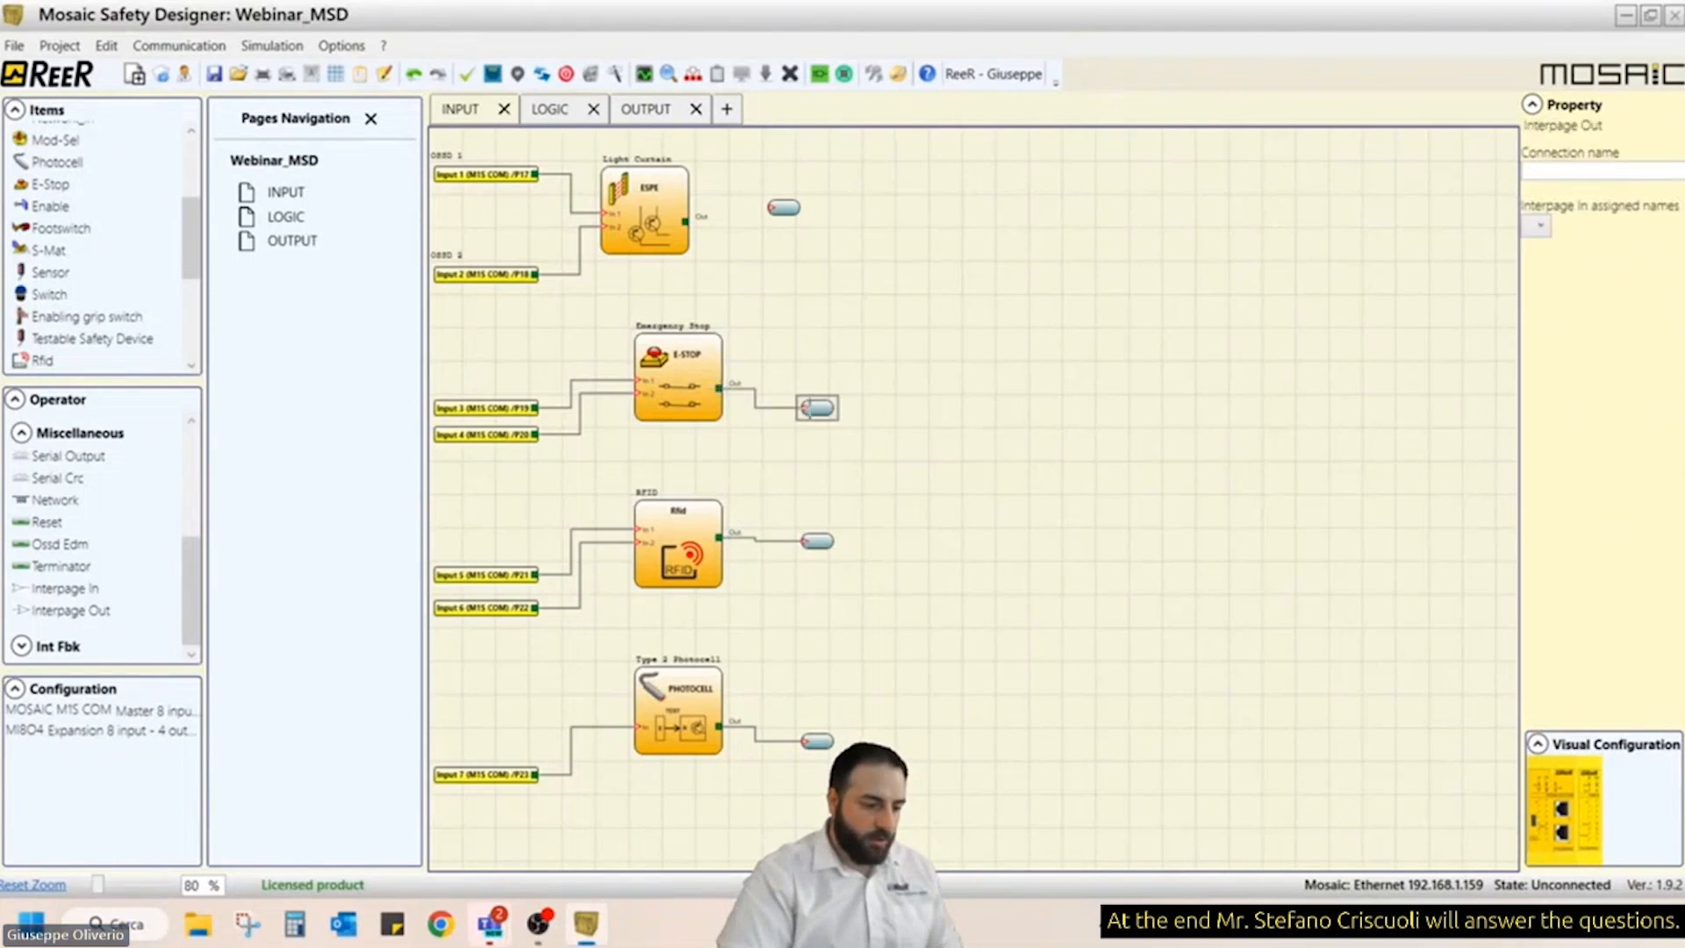
click(680, 215)
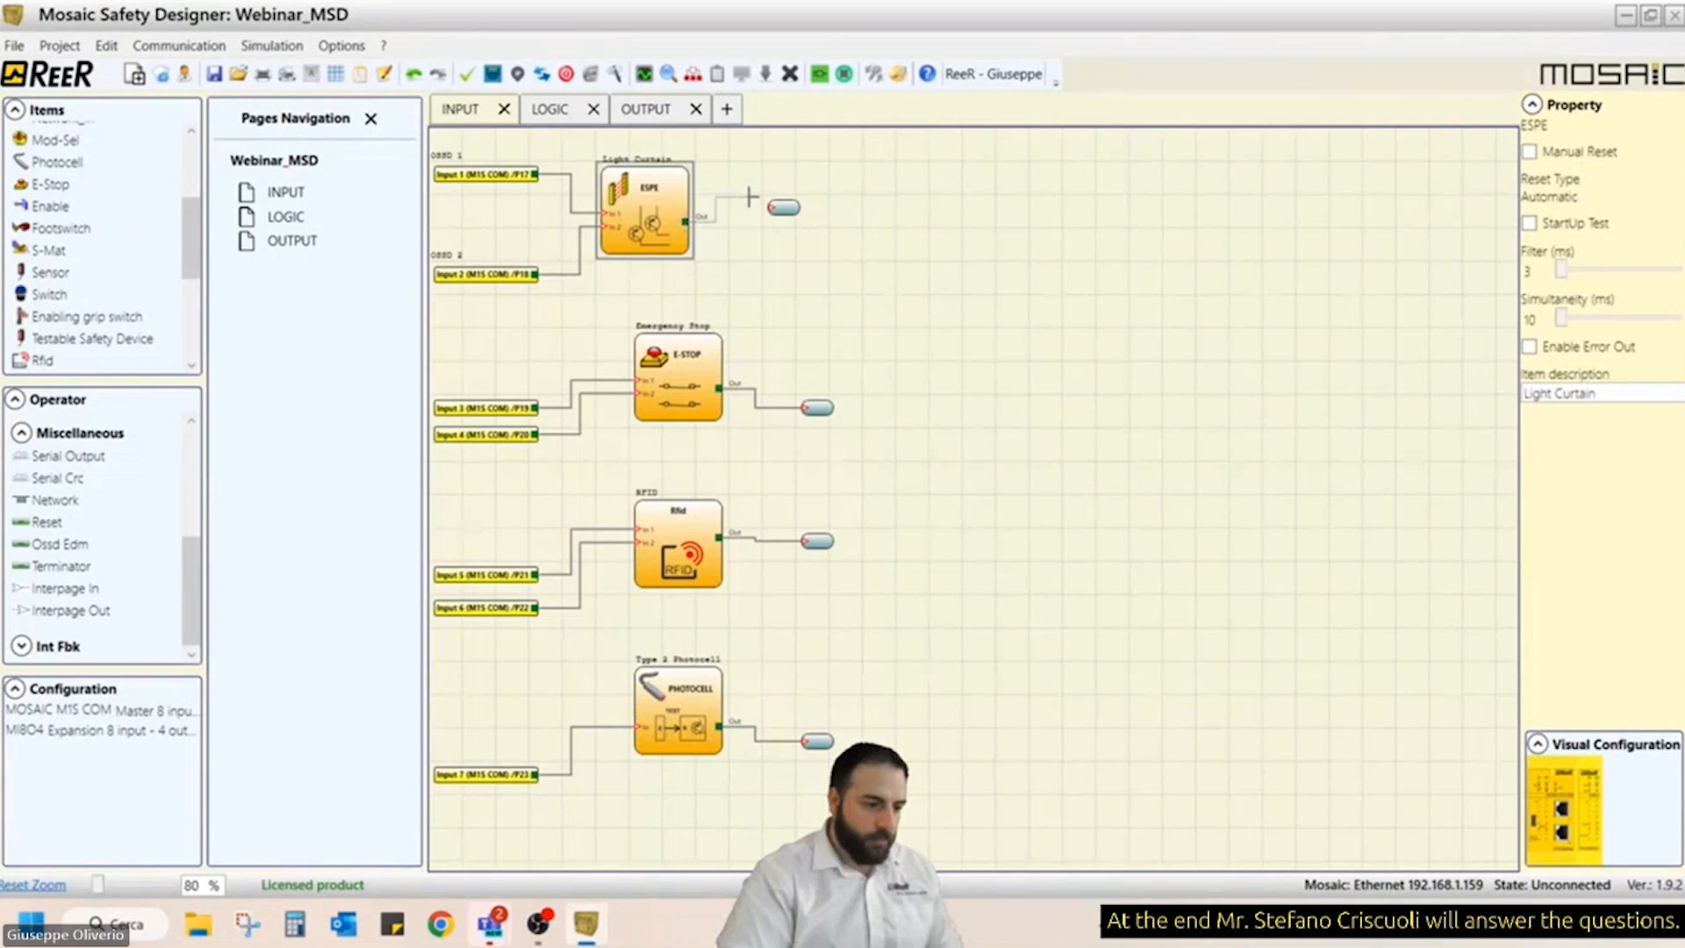
drag(770, 219, 773, 208)
- Set the connection name of the ESPE block's Interpage Out to "Light Curtain"
click(783, 207)
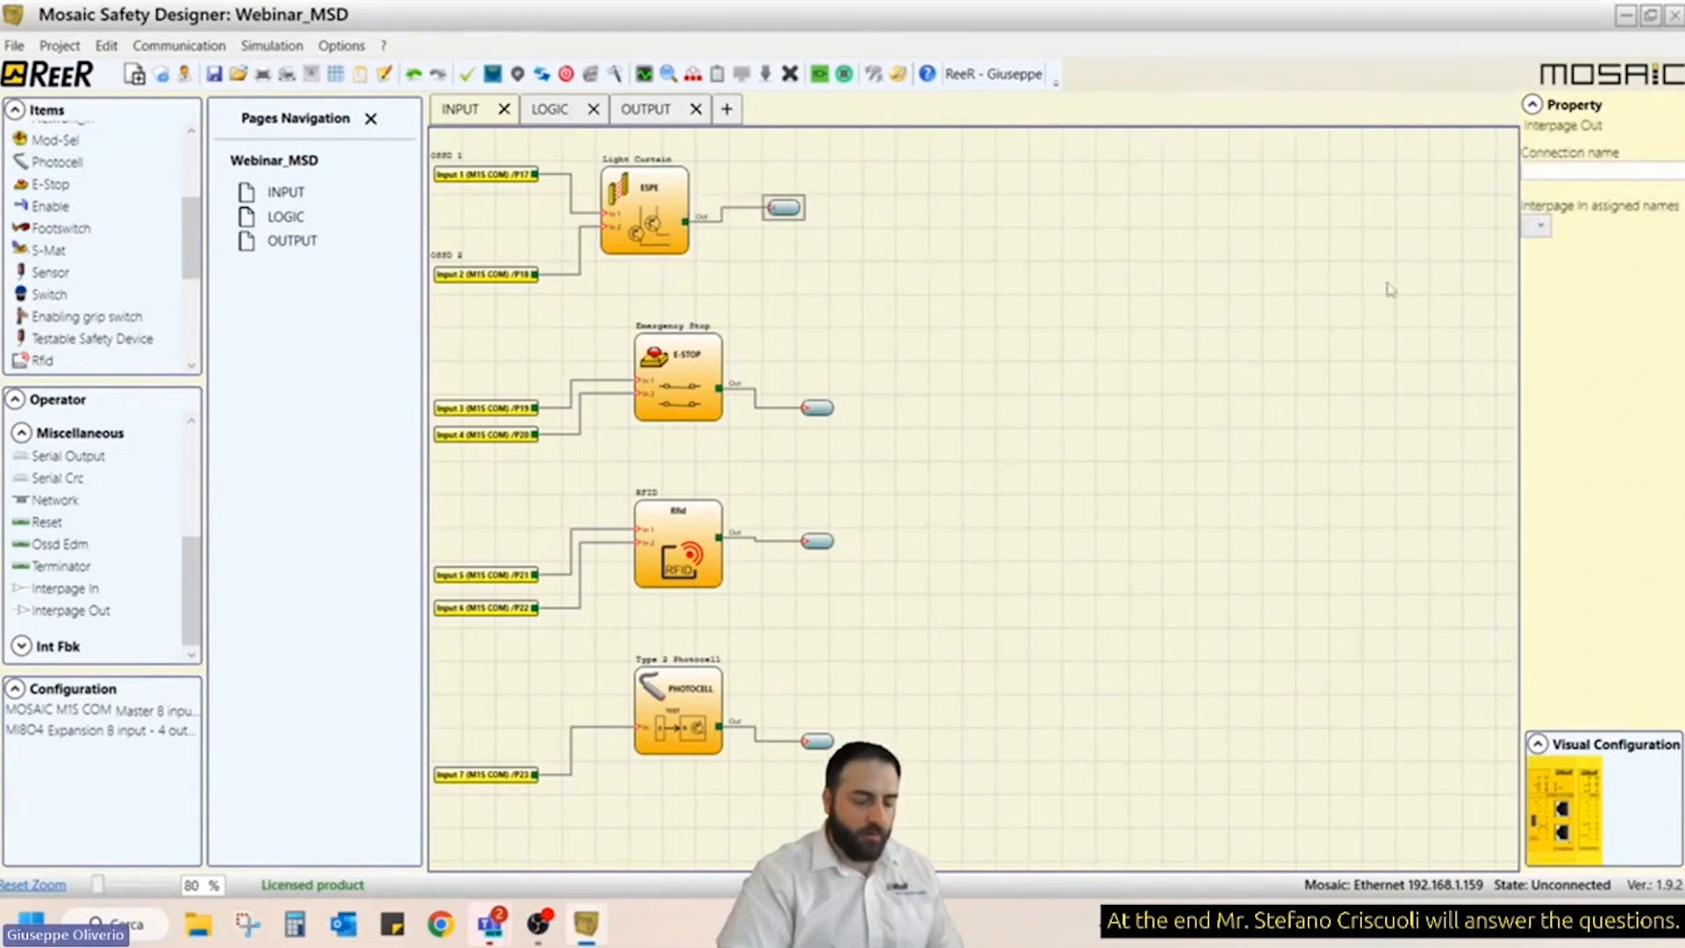
click(1598, 171)
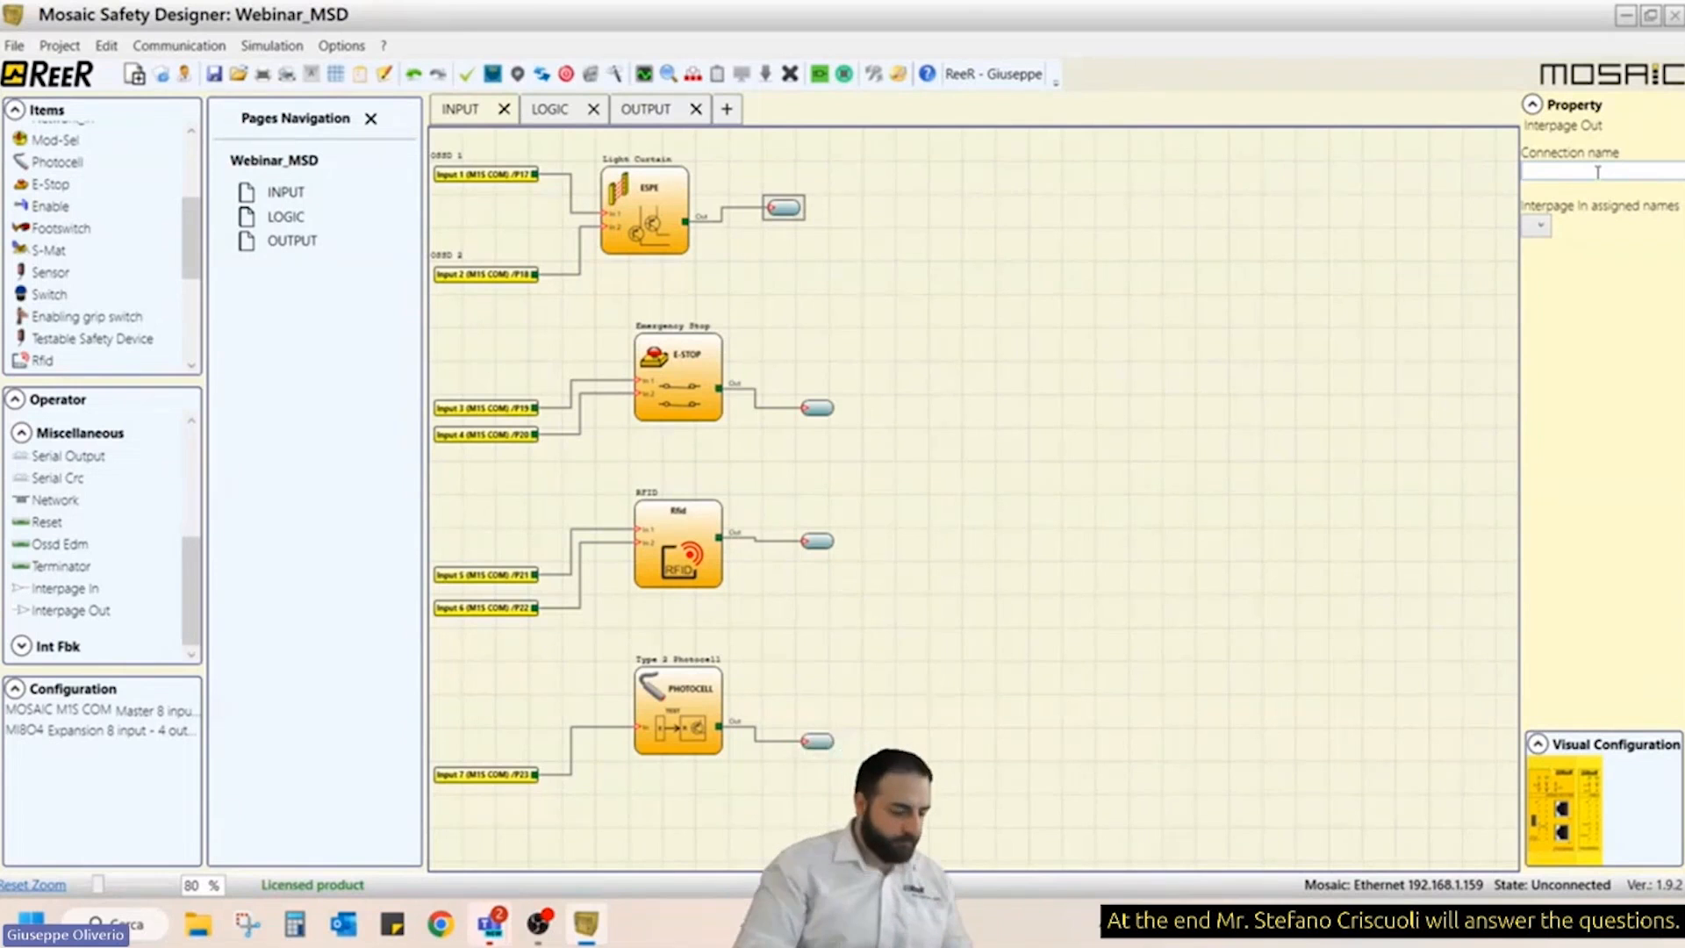
text(L)
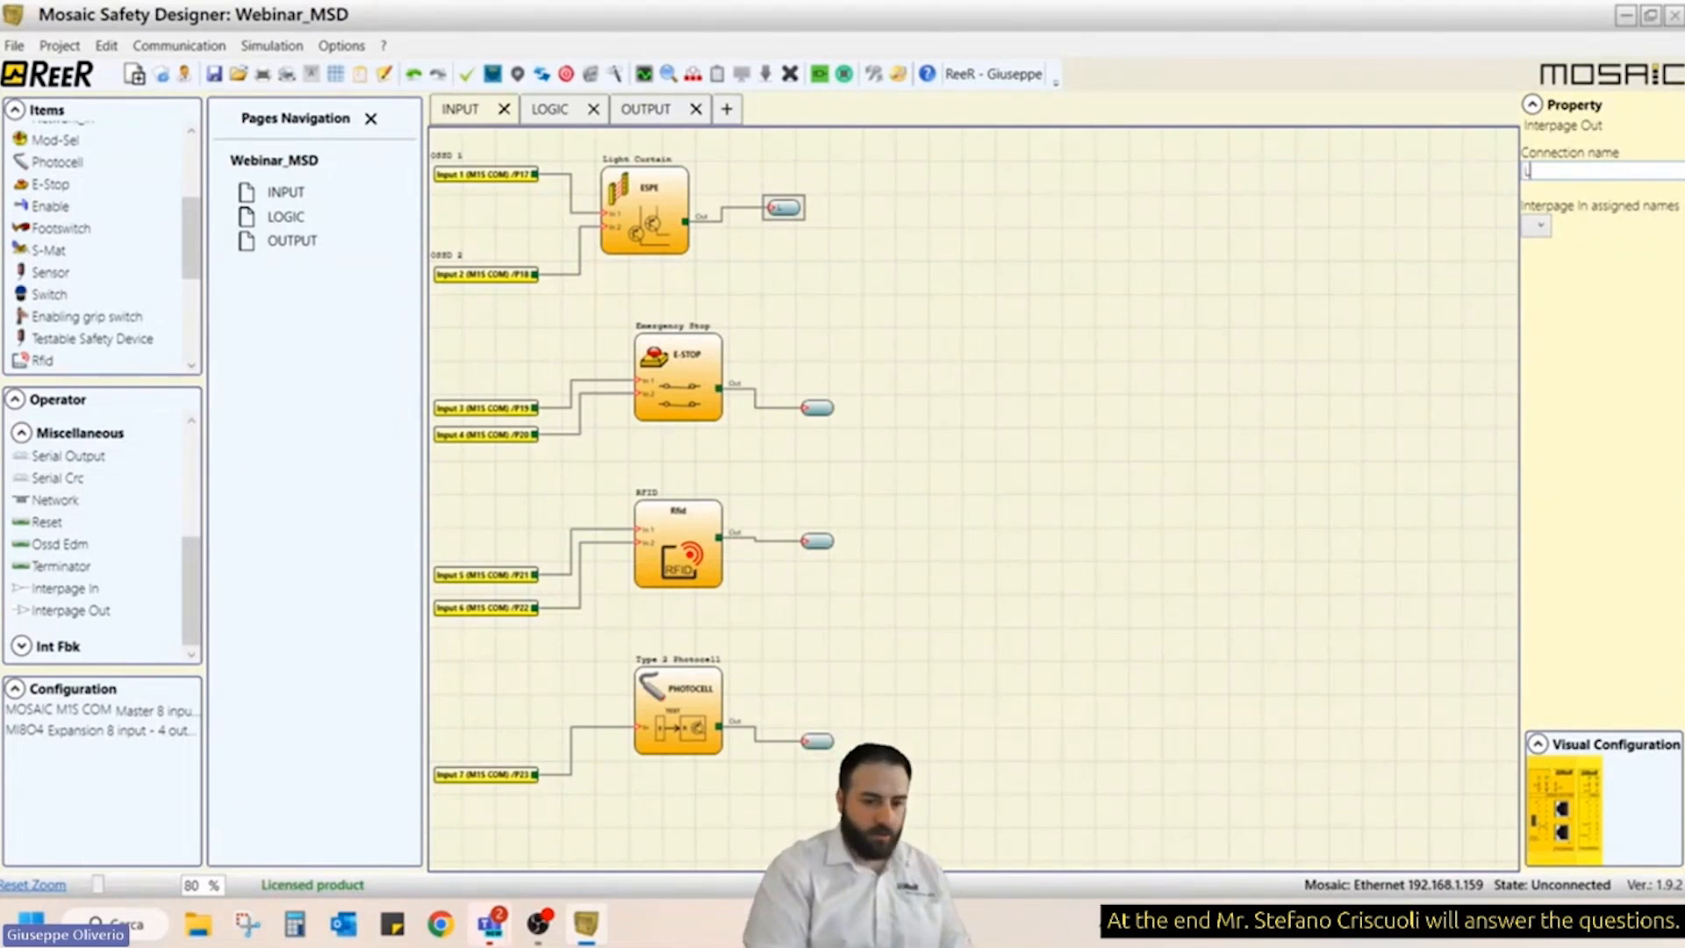
text(ight Curtain)
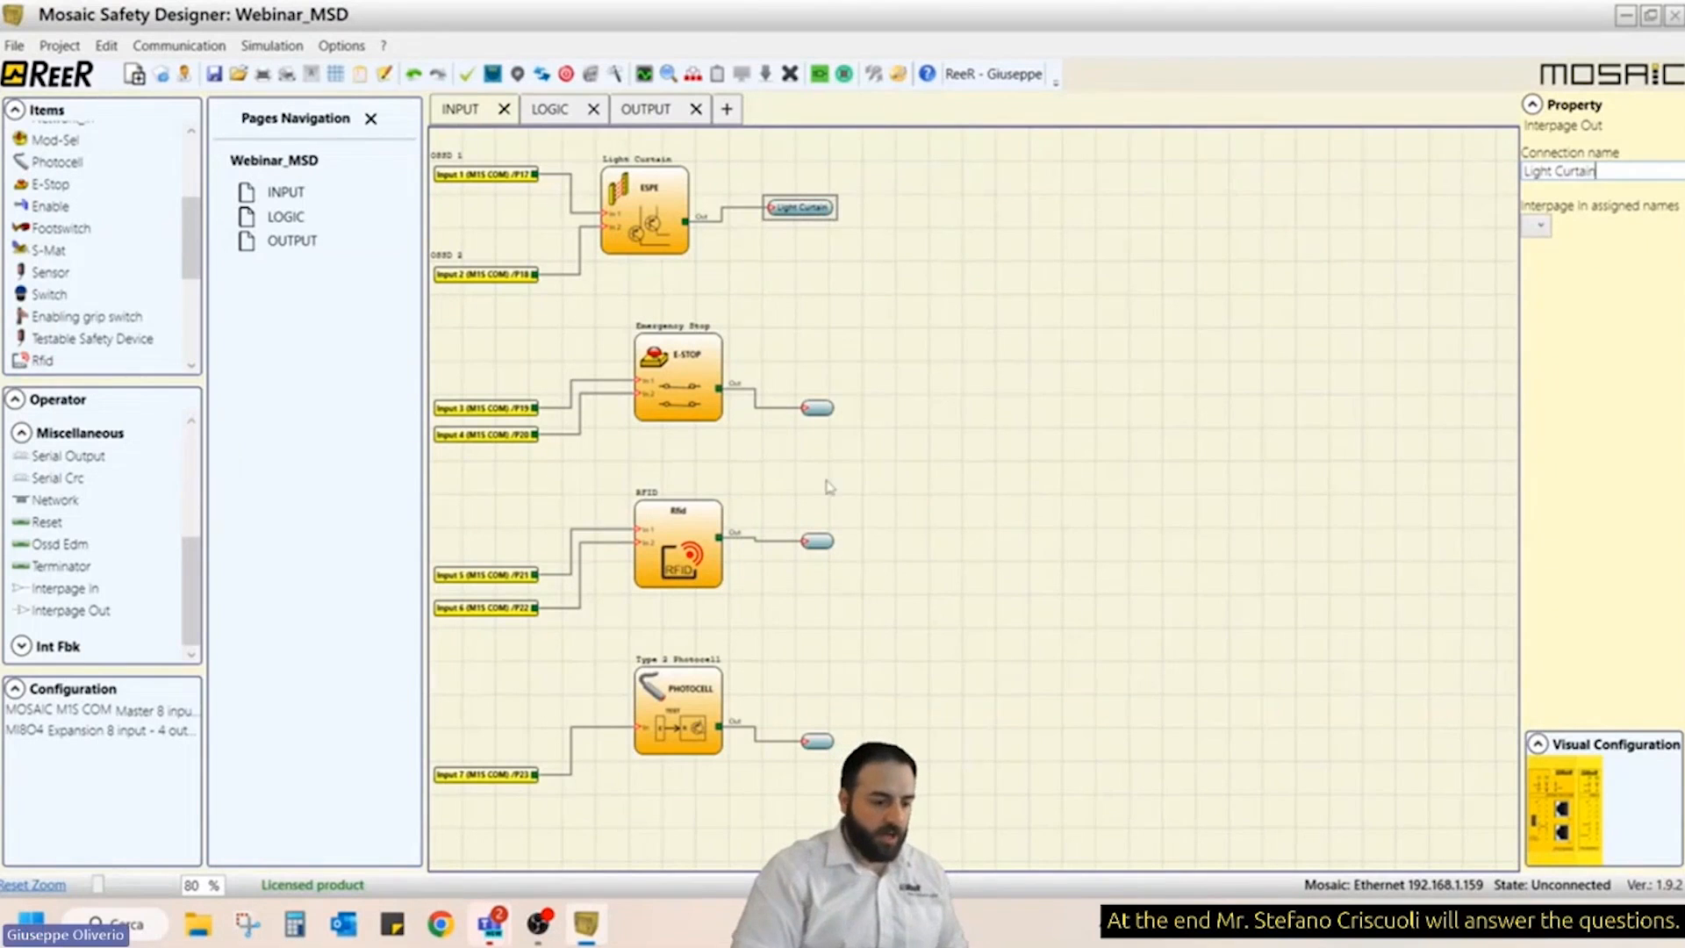
- Set the connection name of the E-STOP block's Interpage Out to "Emergency Stop"
click(819, 407)
click(1545, 172)
text(emergen)
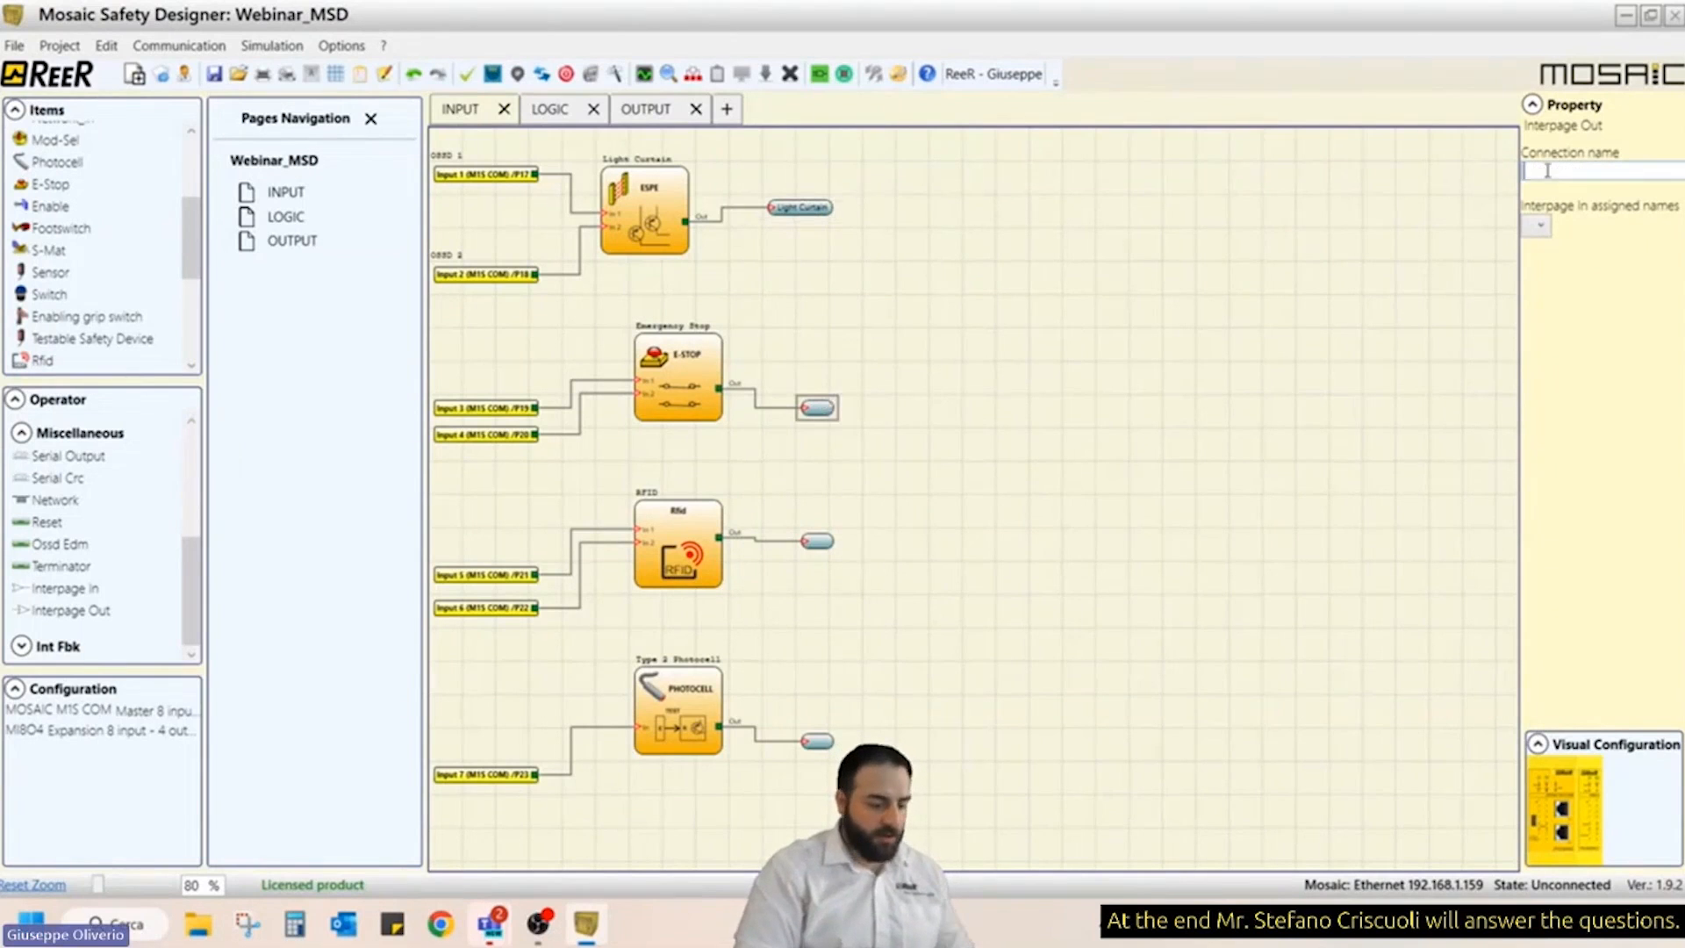
text(cy St)
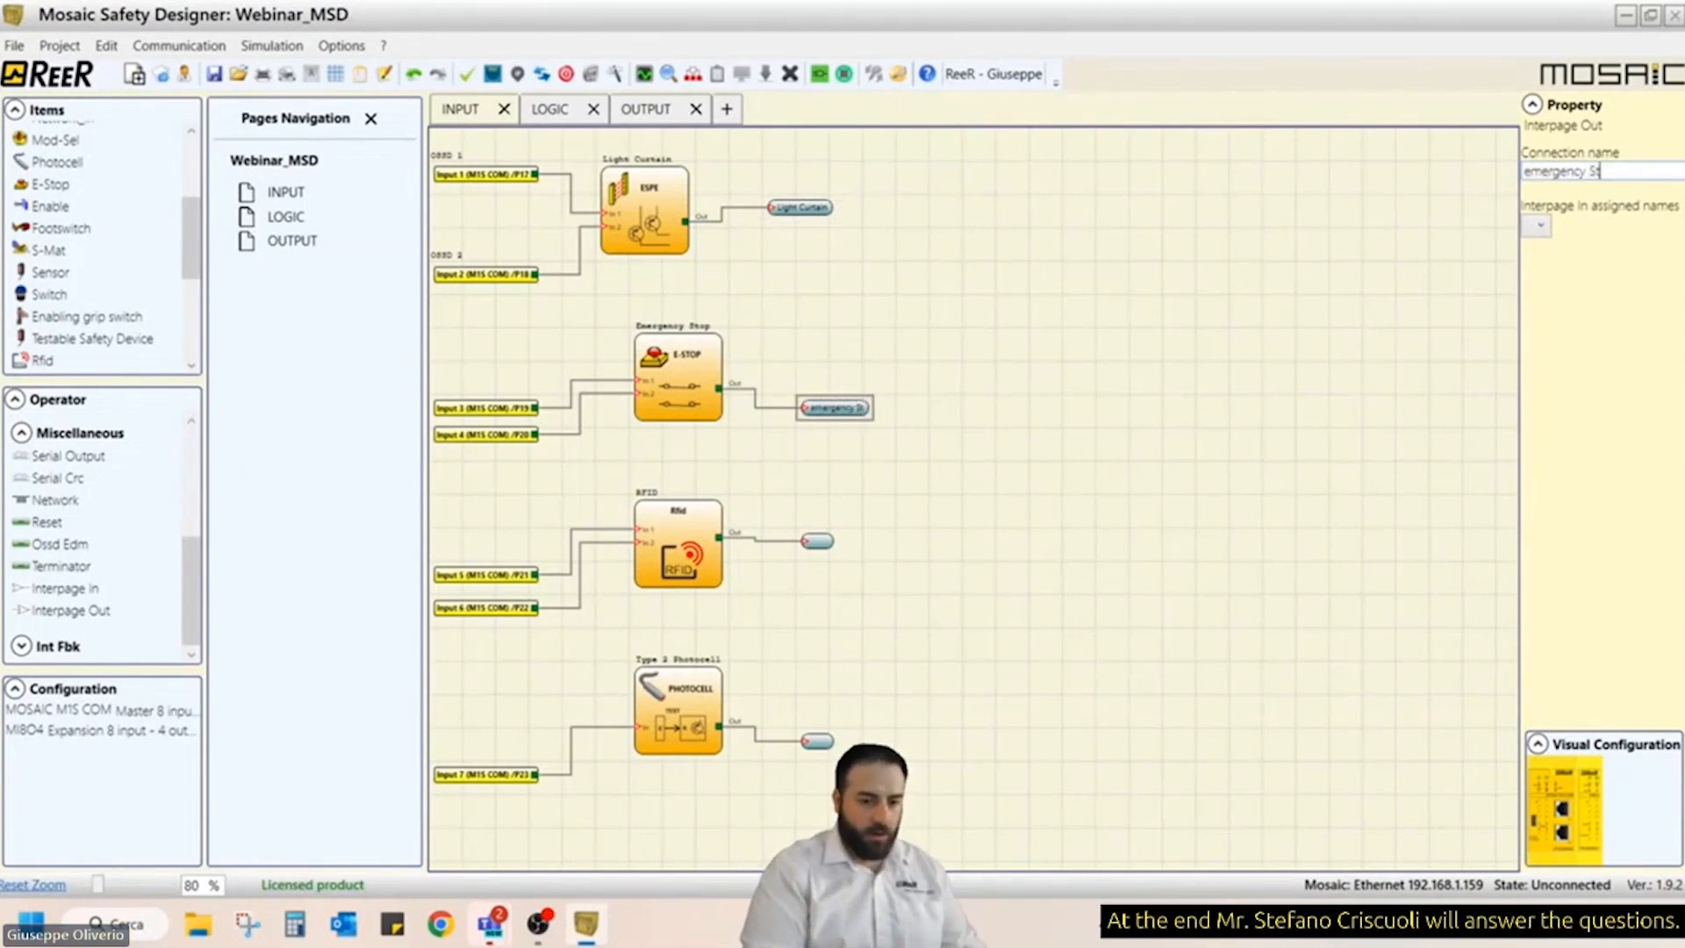
text(op)
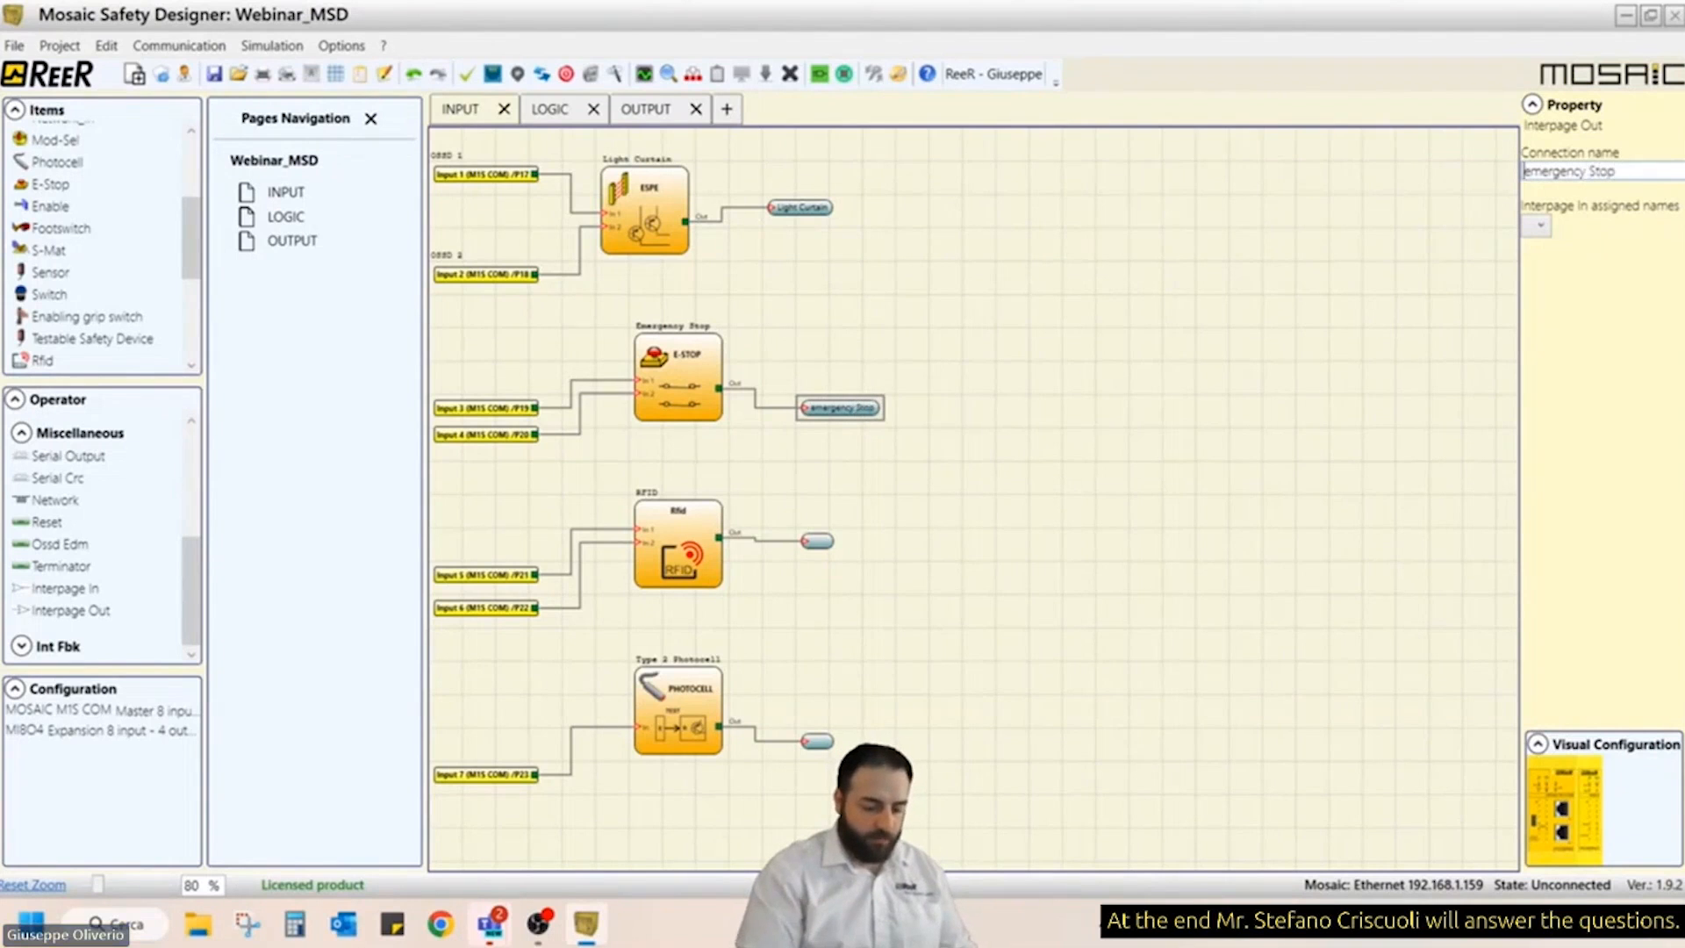
key(Delete)
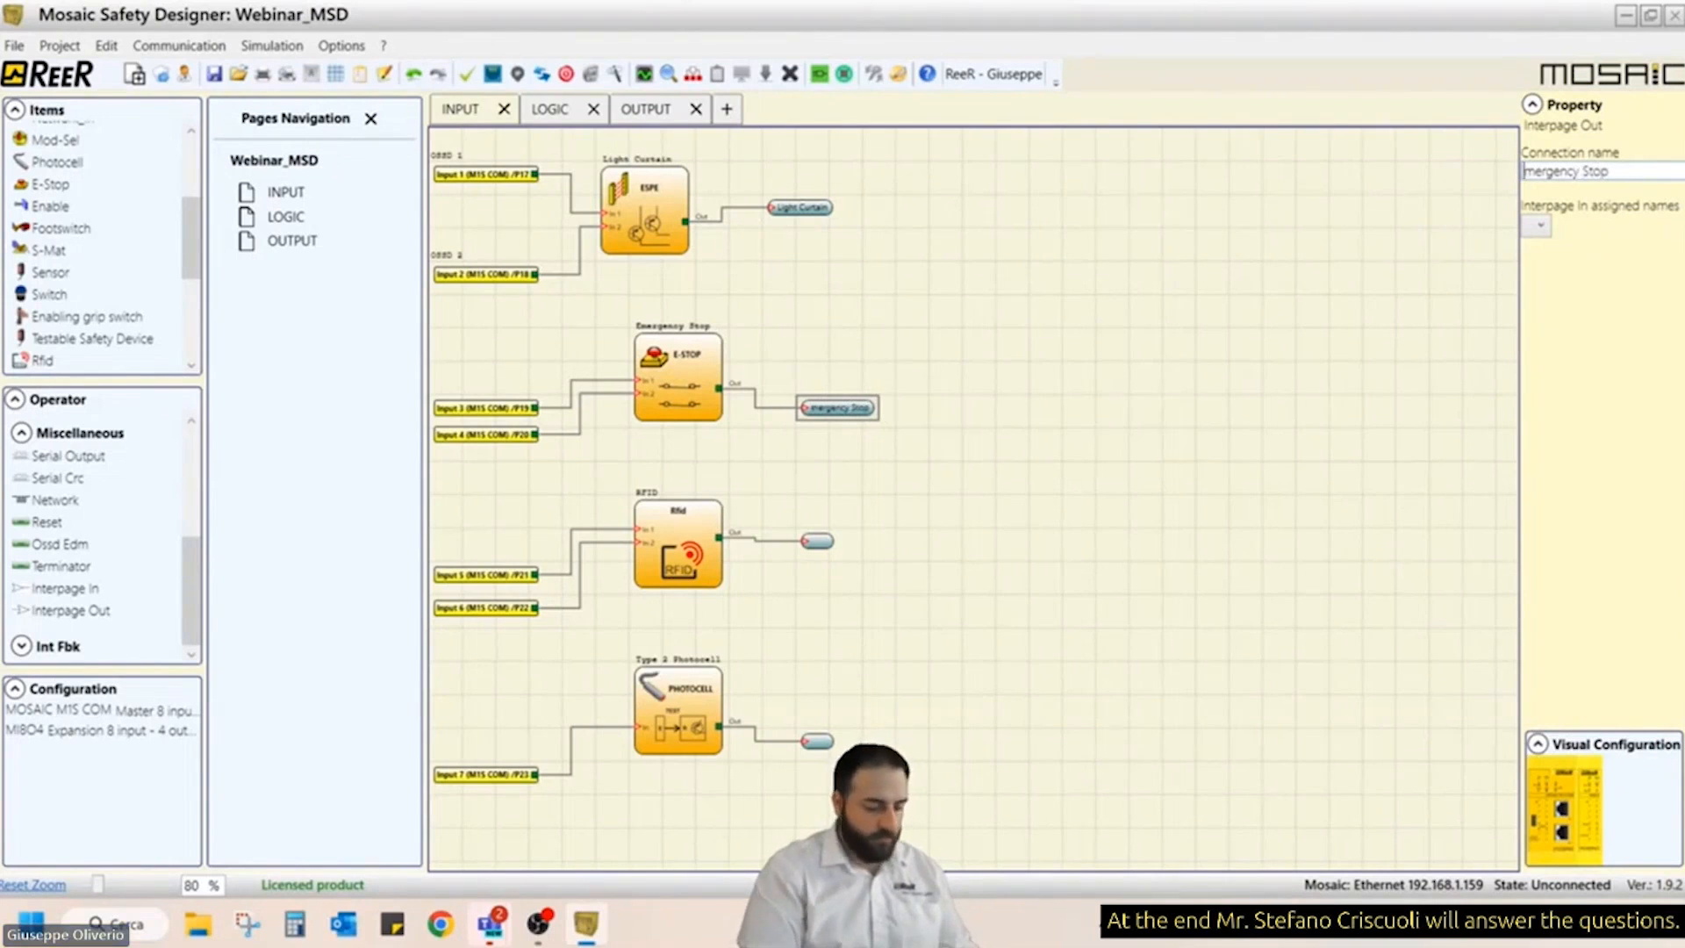
text(E)
- Set the connection name of the Rfid block's Interpage Out to "RFID"
click(808, 534)
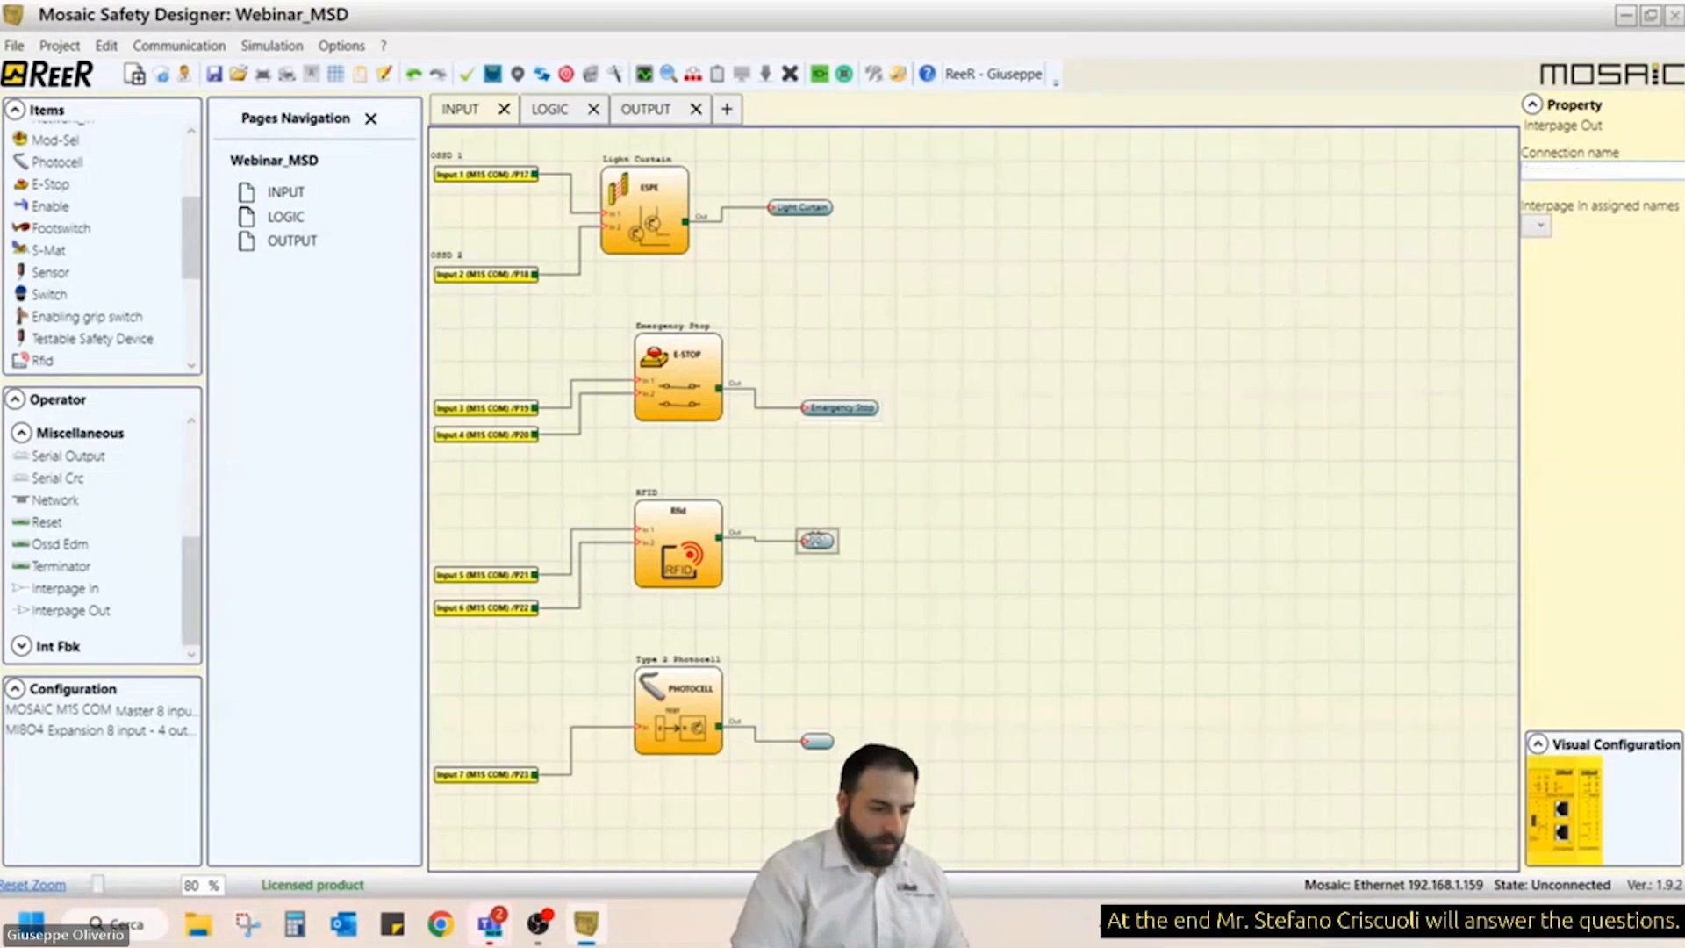
click(1562, 169)
text(RFID)
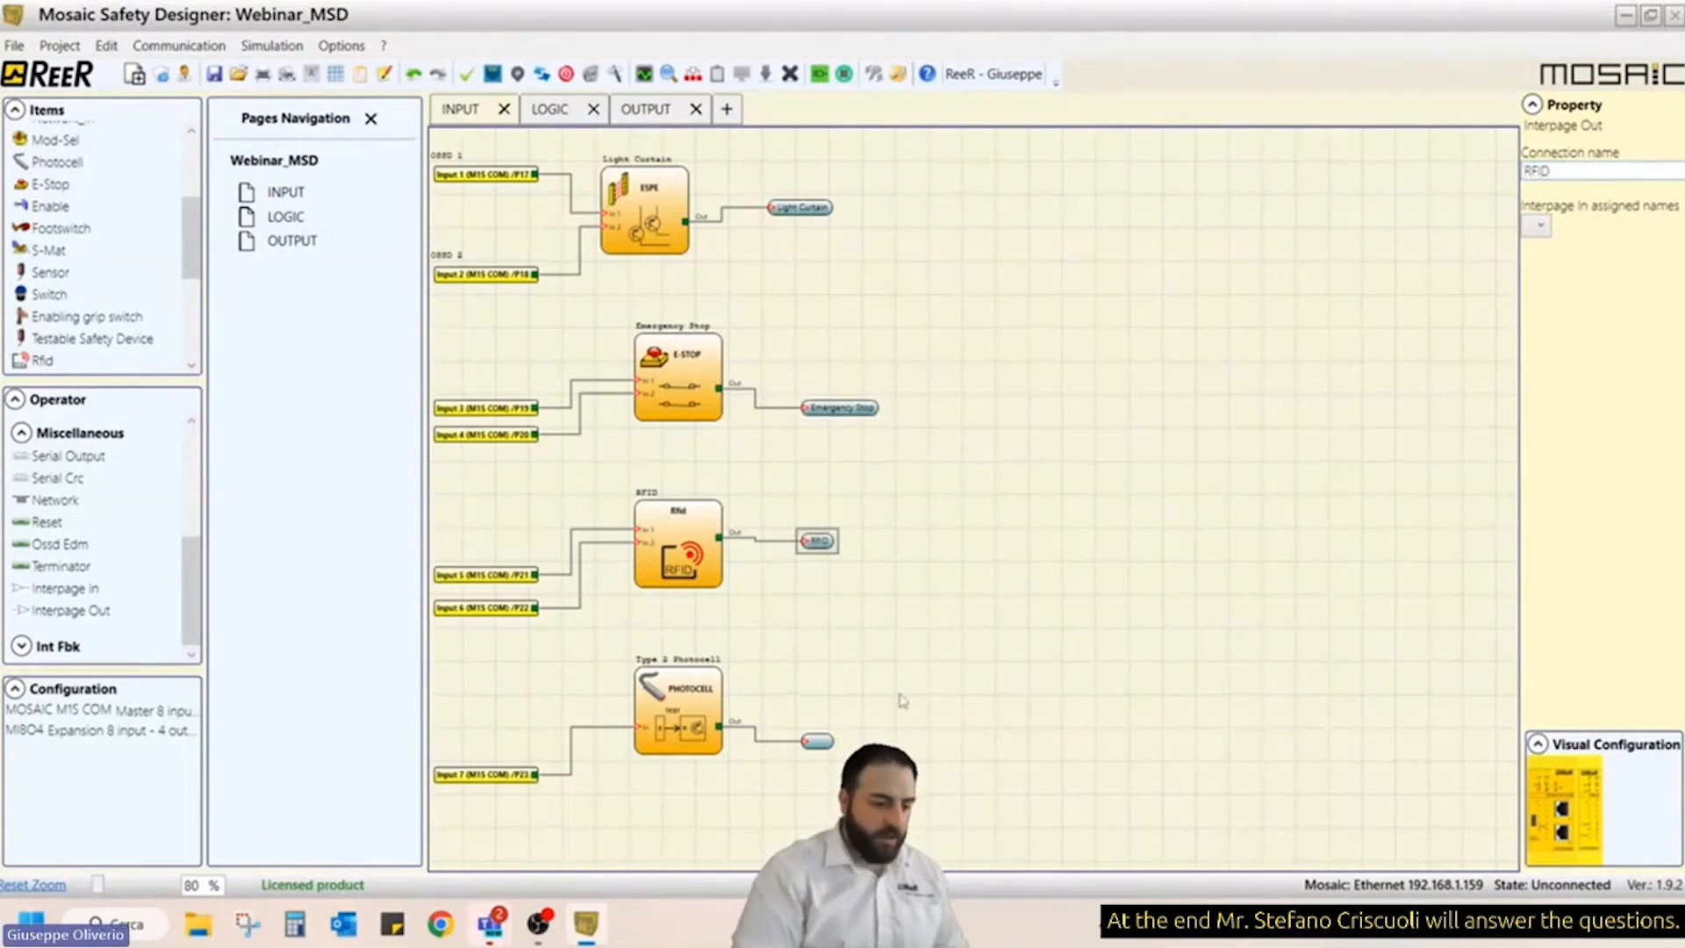
- Name the Photocell block's Interpage Out connection "Type 2 Photocell" and move the operator slightly higher on the page
click(818, 743)
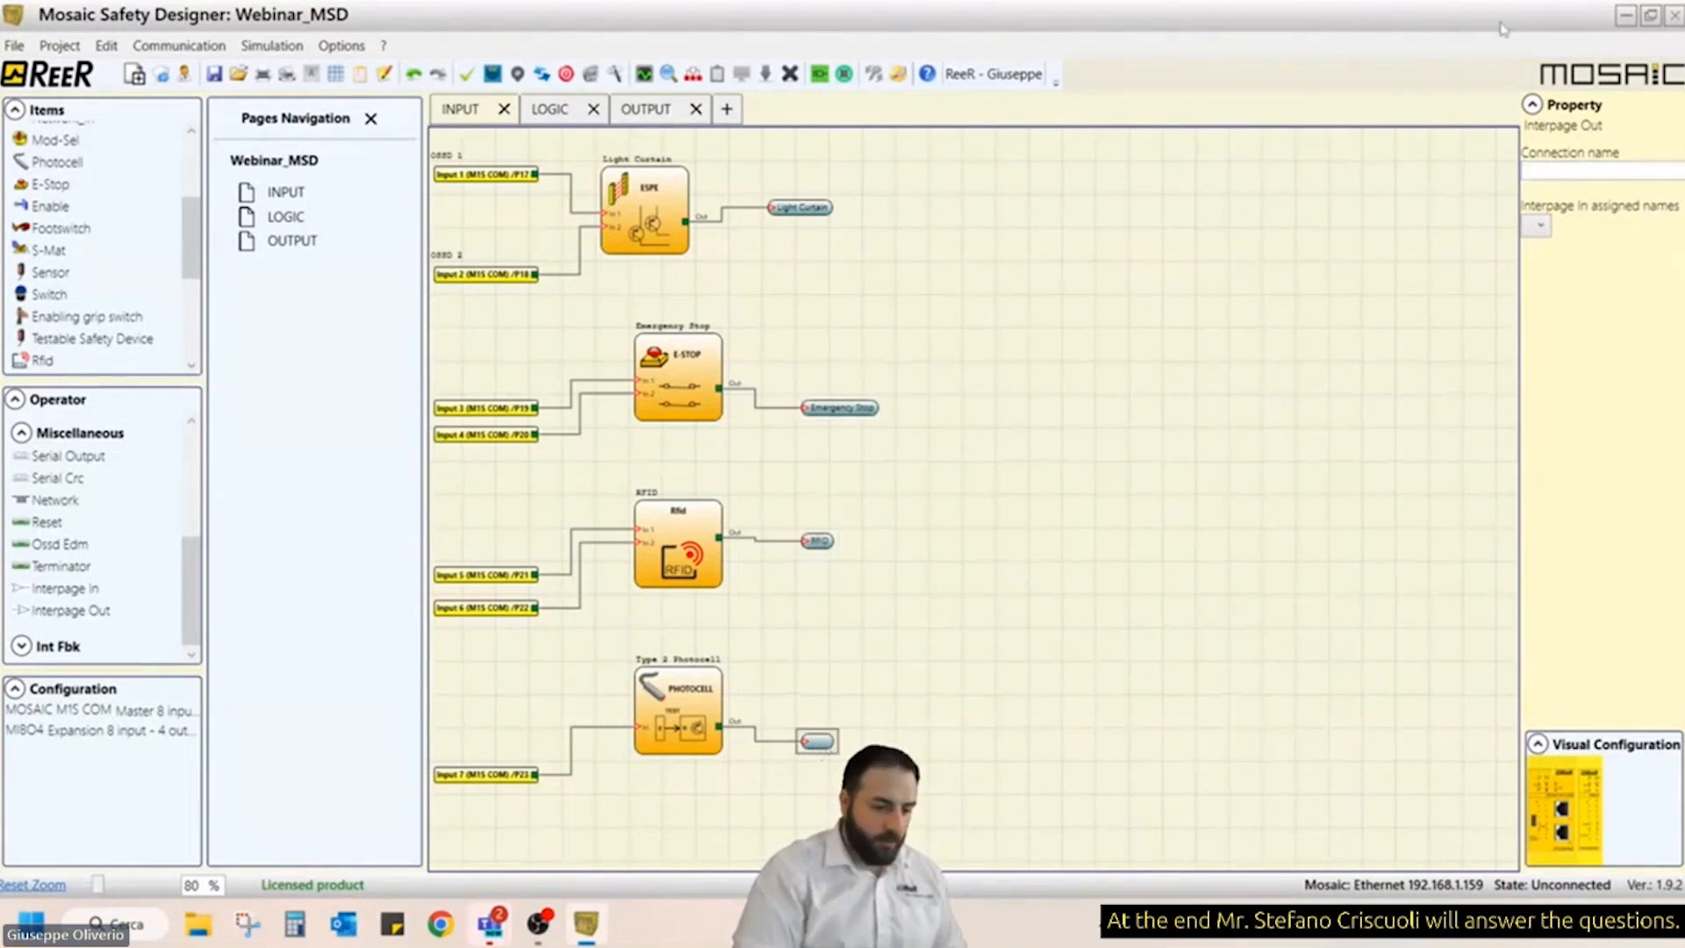
click(1564, 171)
text(Type 2 P)
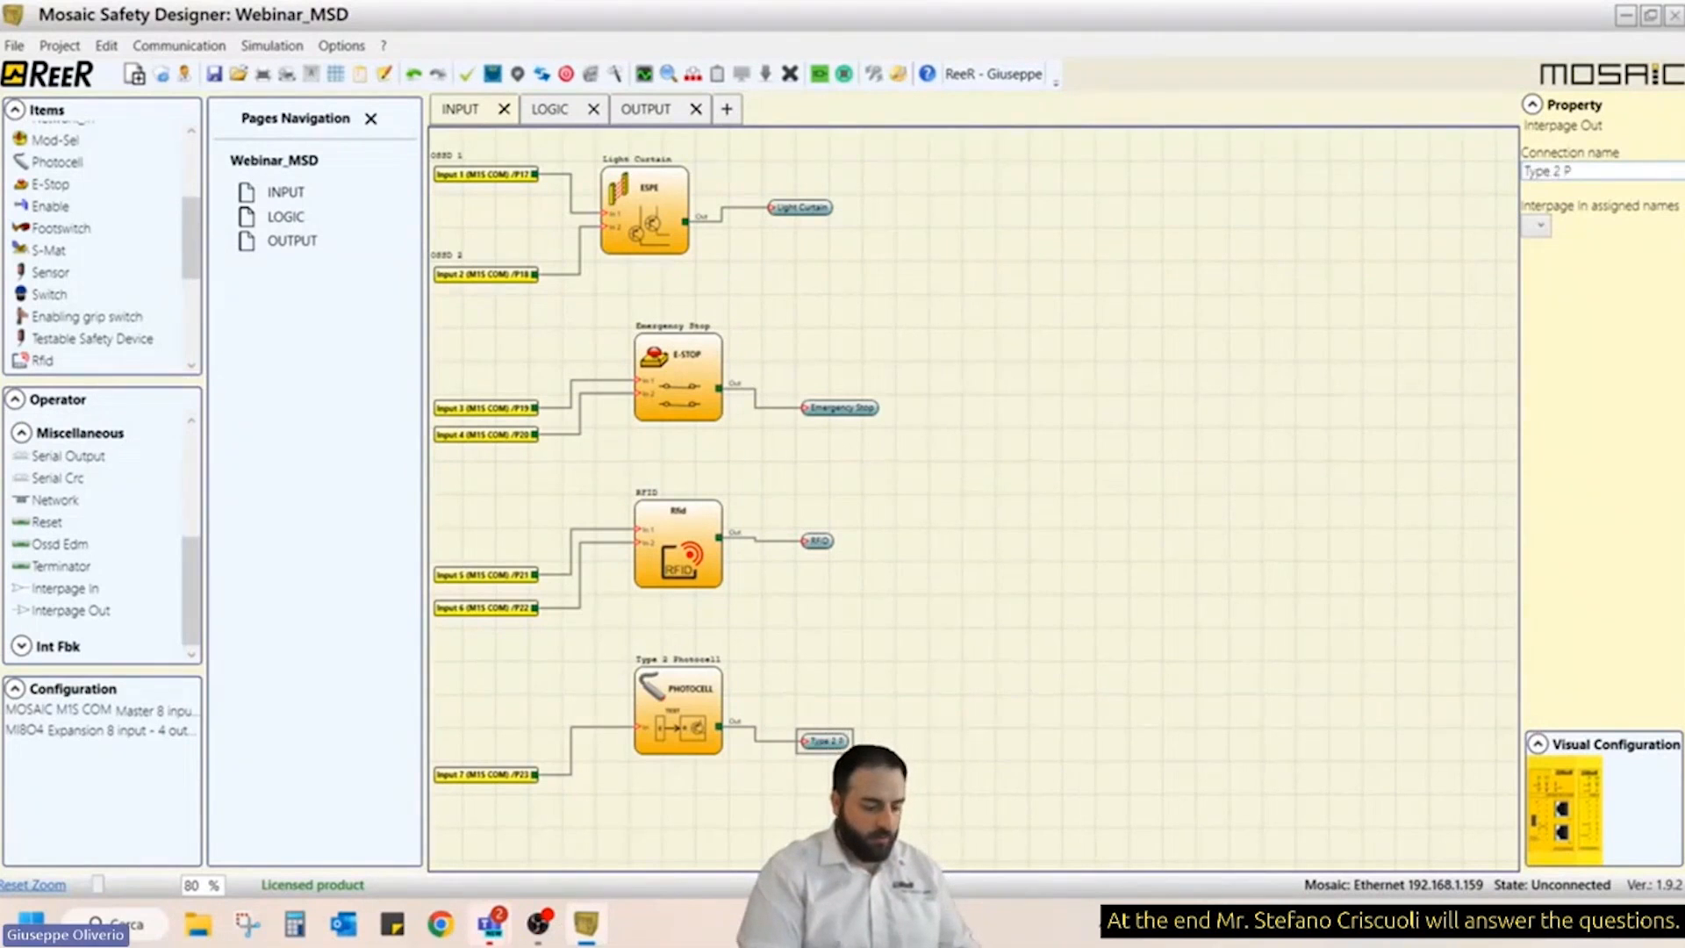
text(hotocell)
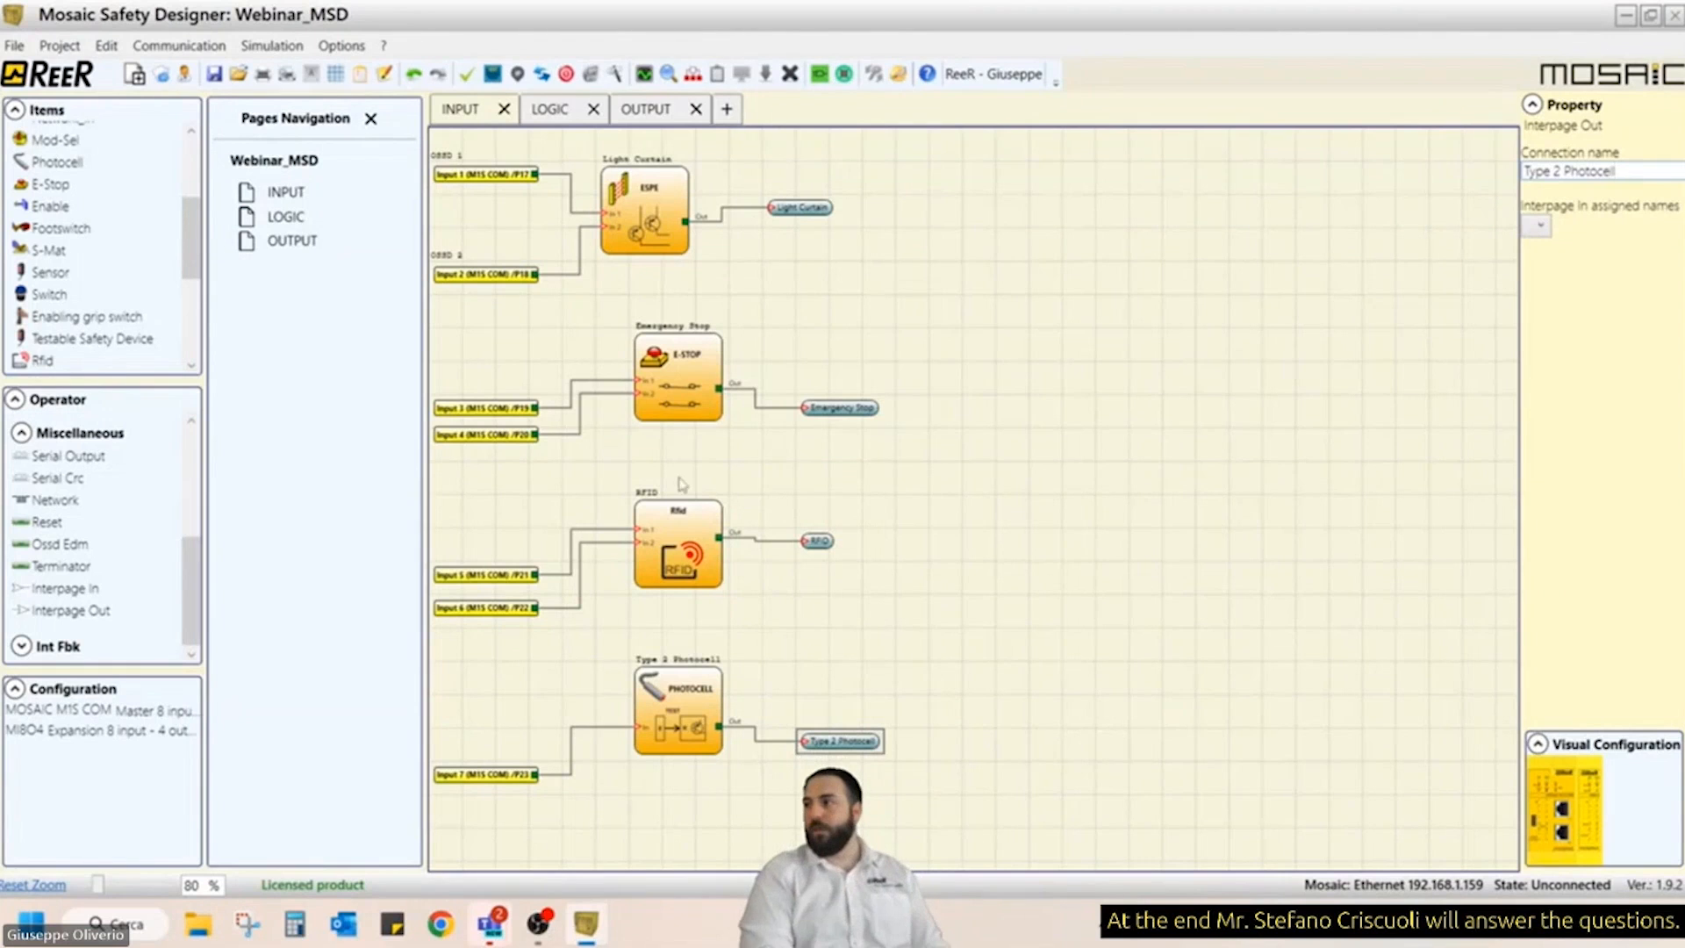
drag(839, 721, 844, 679)
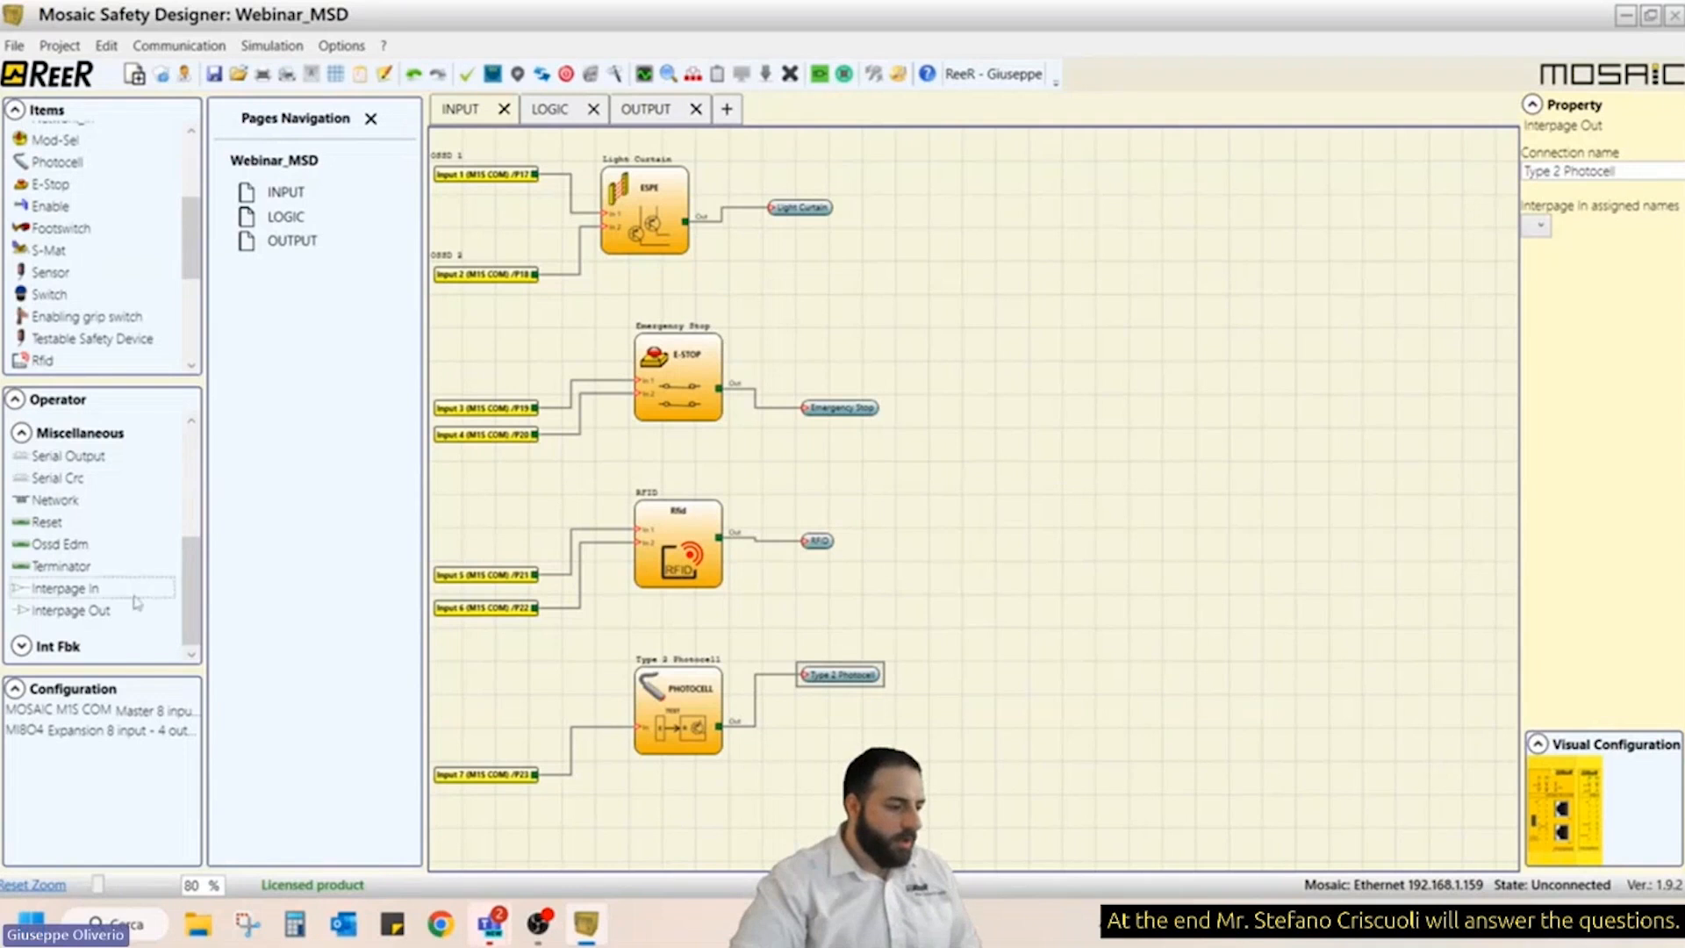
- Examine the available Logic, Memories, Safety Guard Lock, Counters and Timers operators and the descriptions of the logic operators
drag(190, 597, 194, 449)
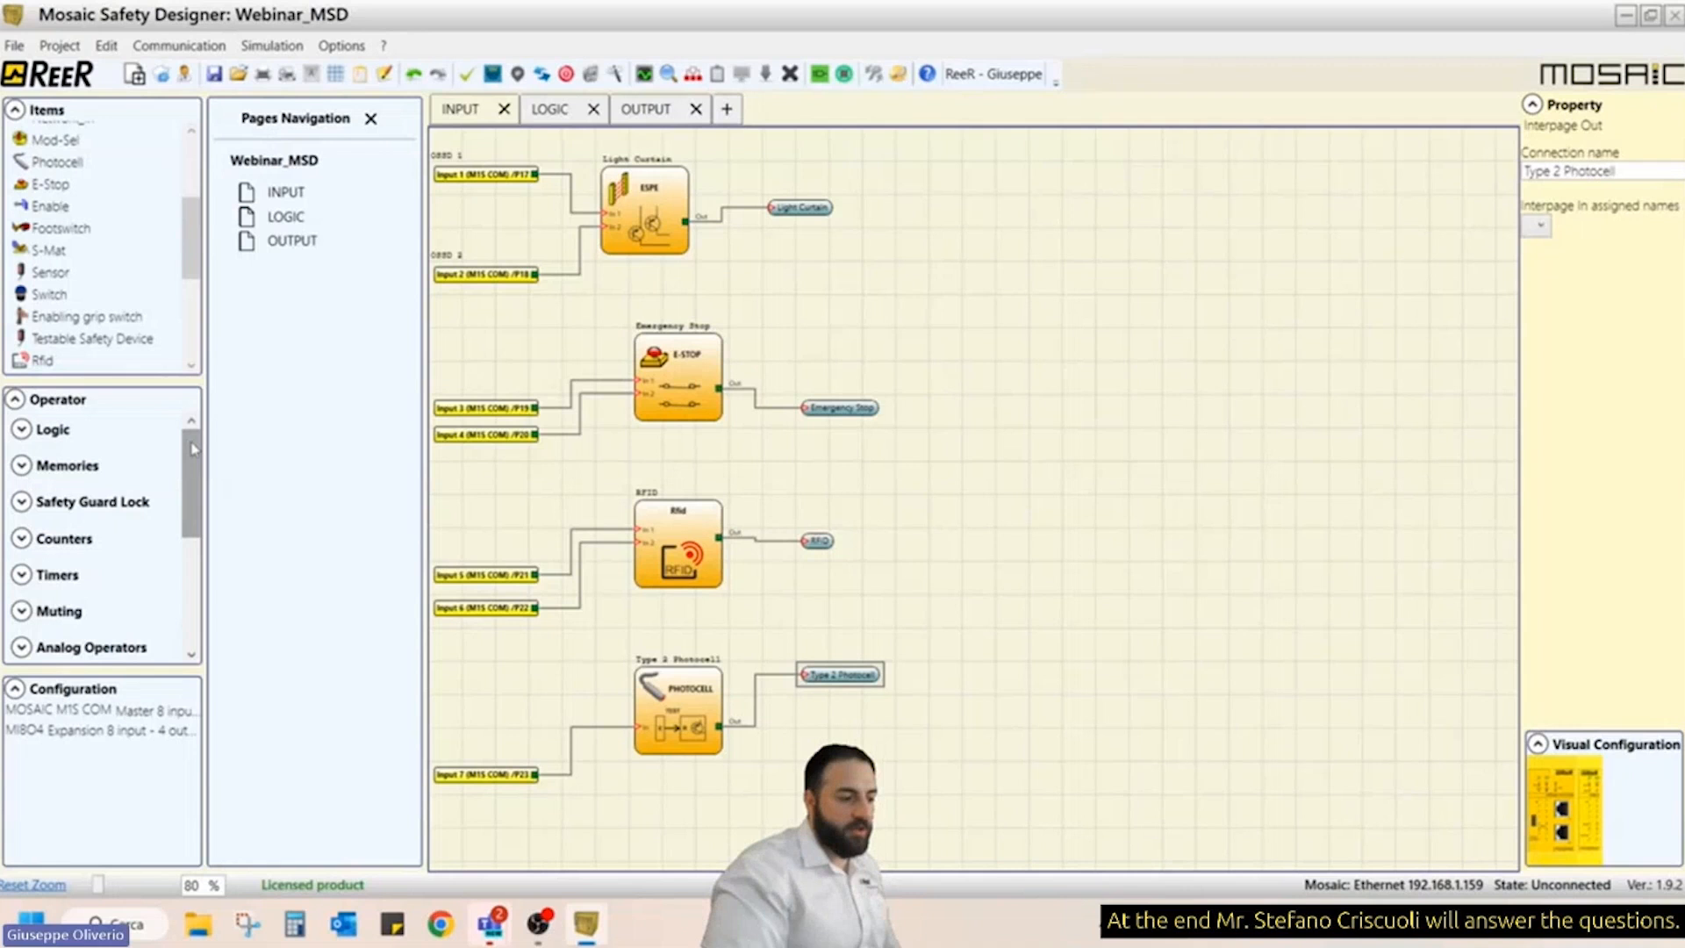
click(22, 429)
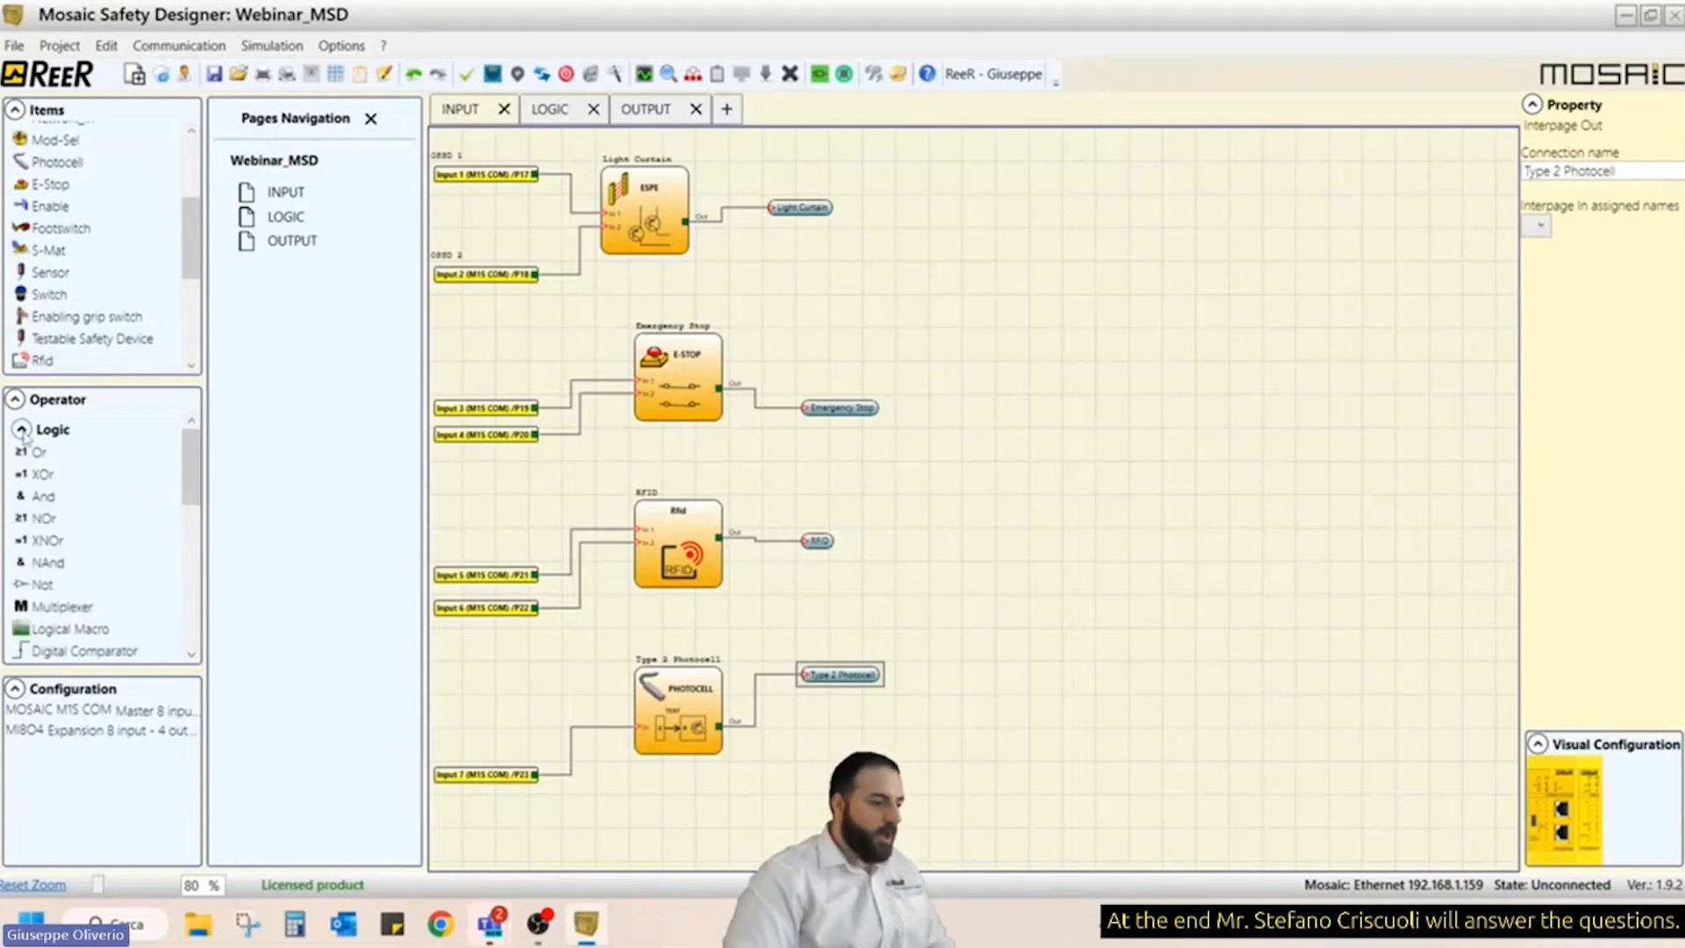
scroll(195, 474, down, 2)
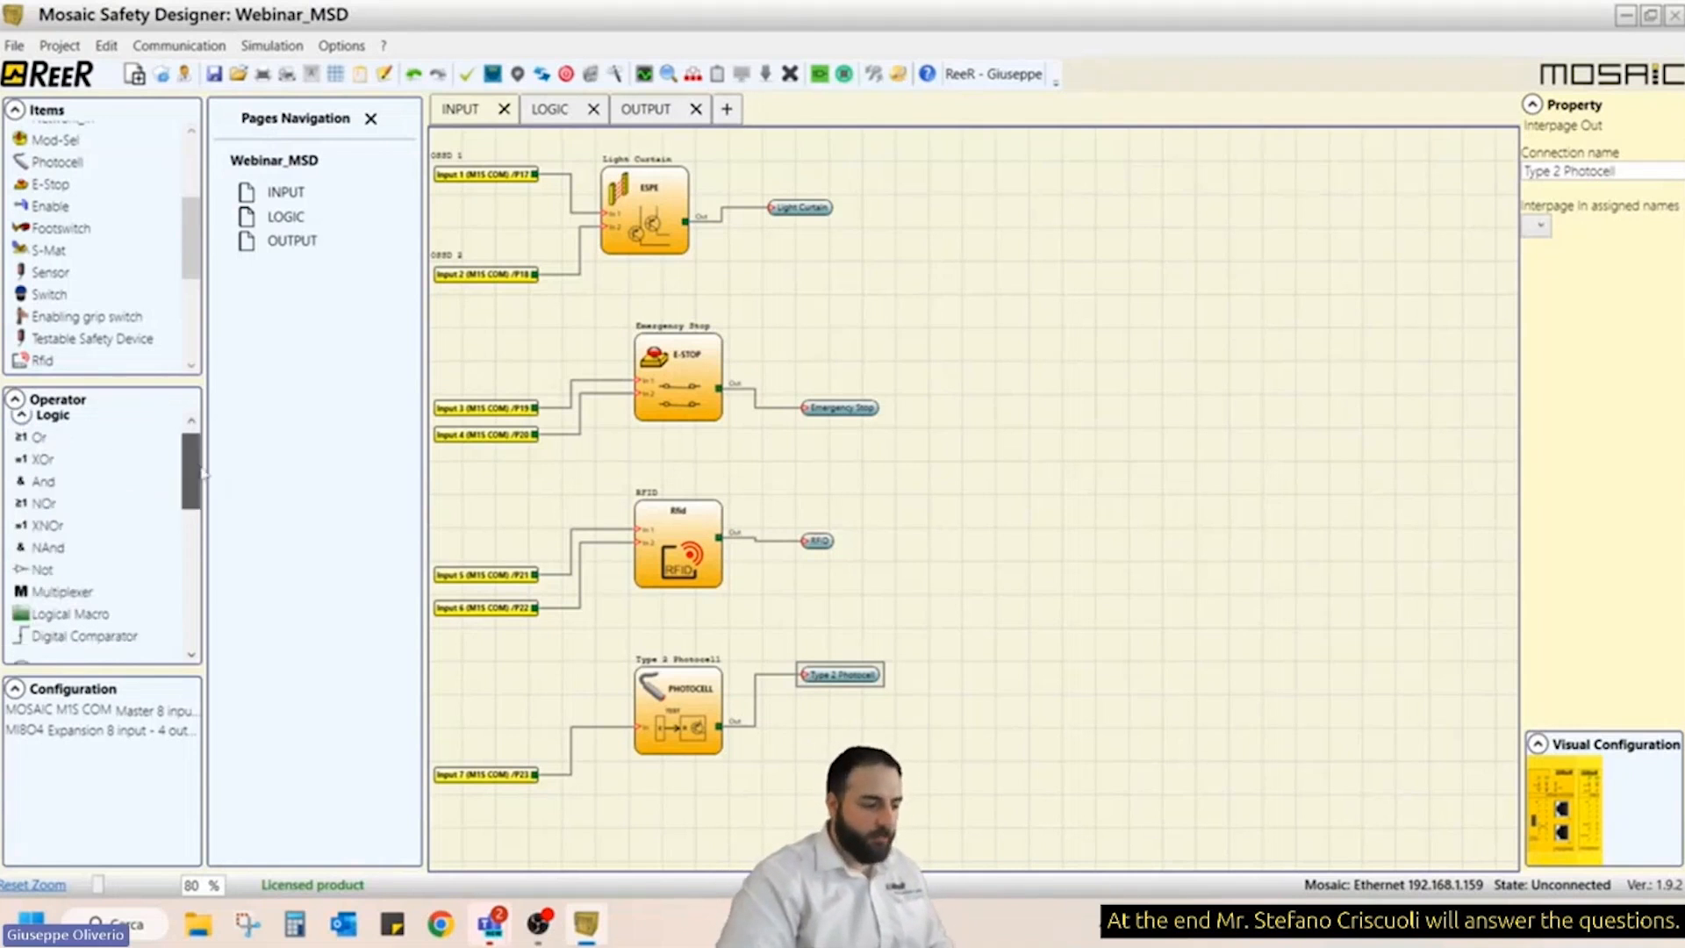
scroll(195, 479, up, 2)
click(49, 457)
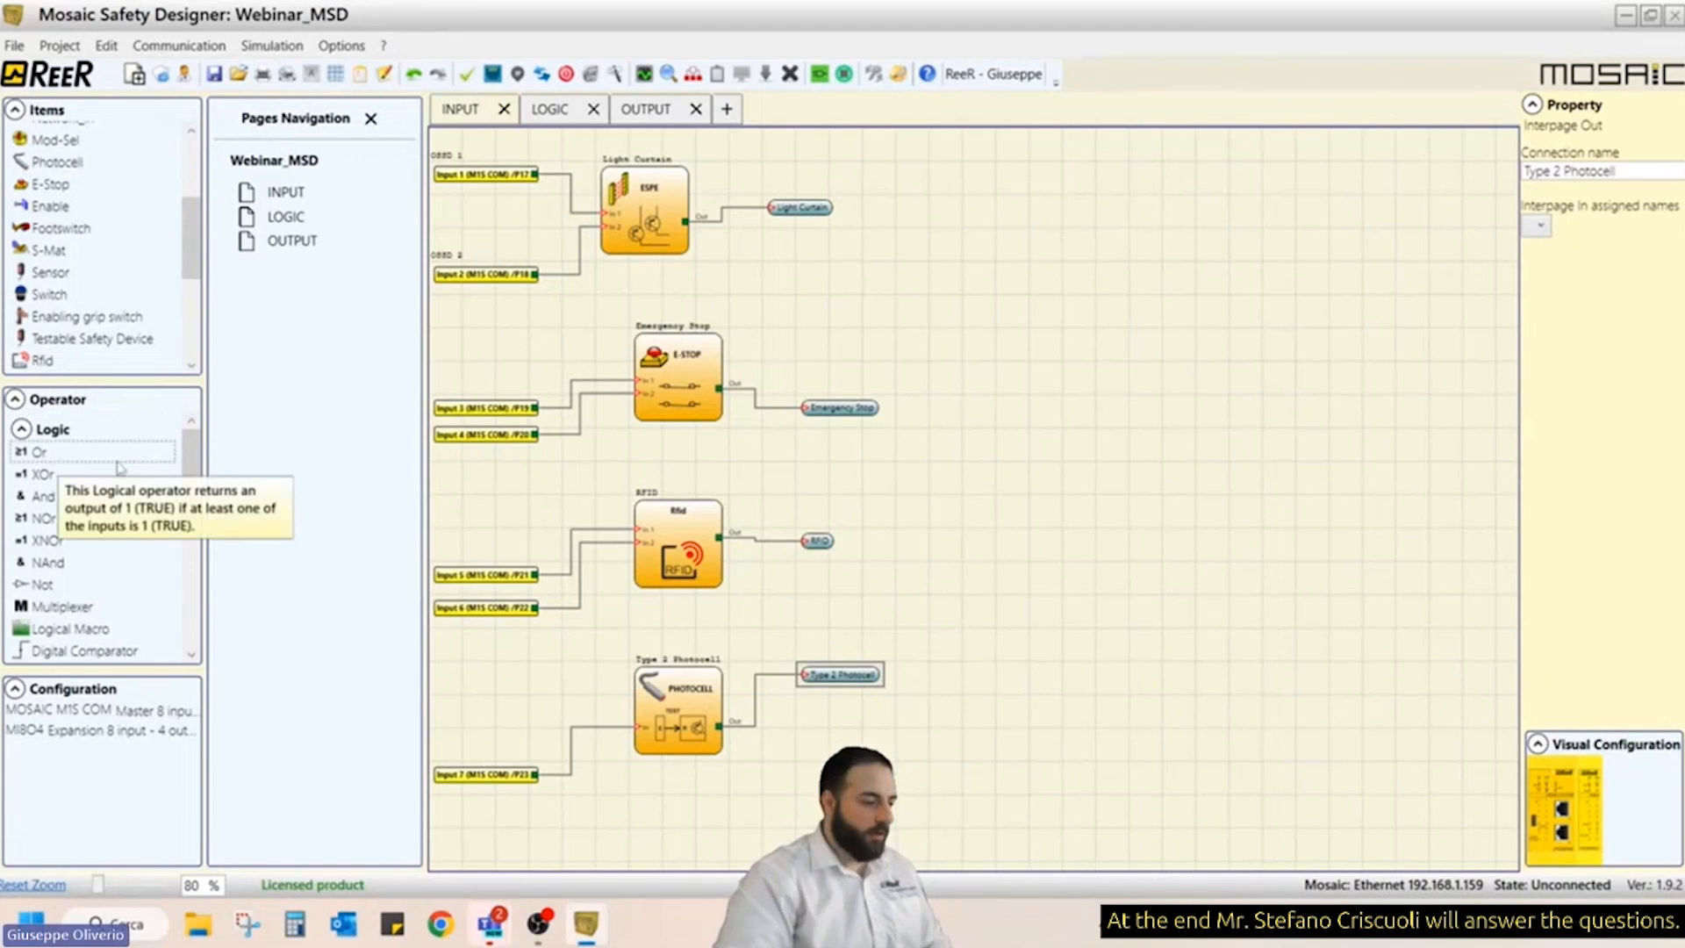
click(67, 520)
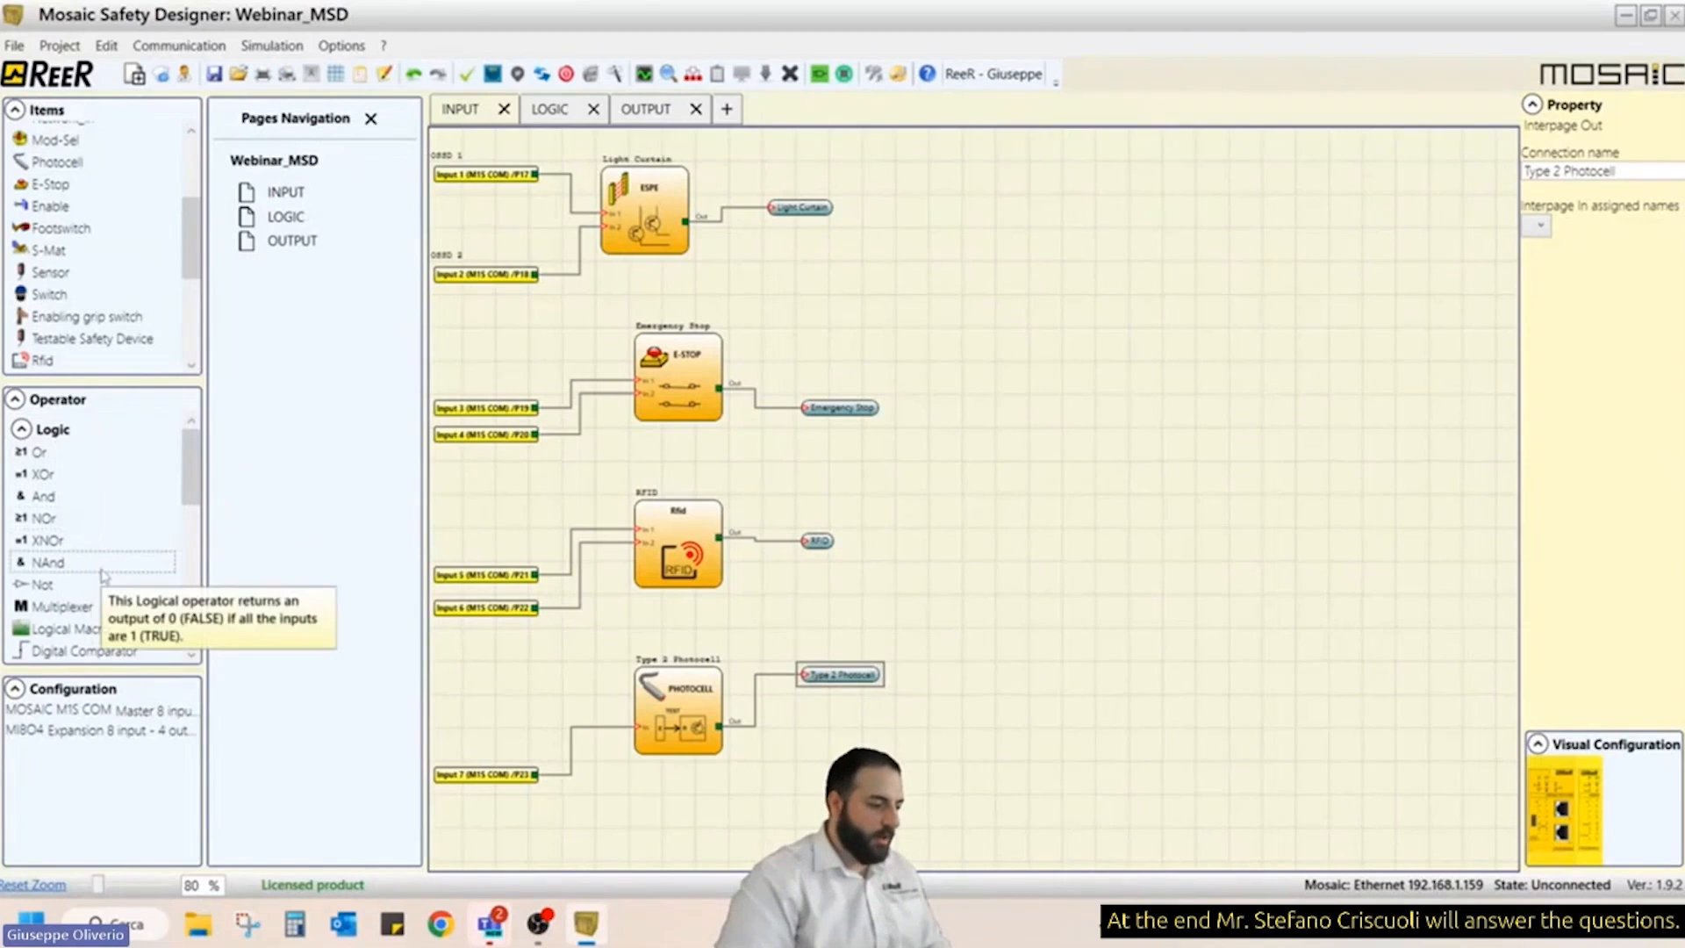
drag(202, 478, 201, 557)
click(22, 560)
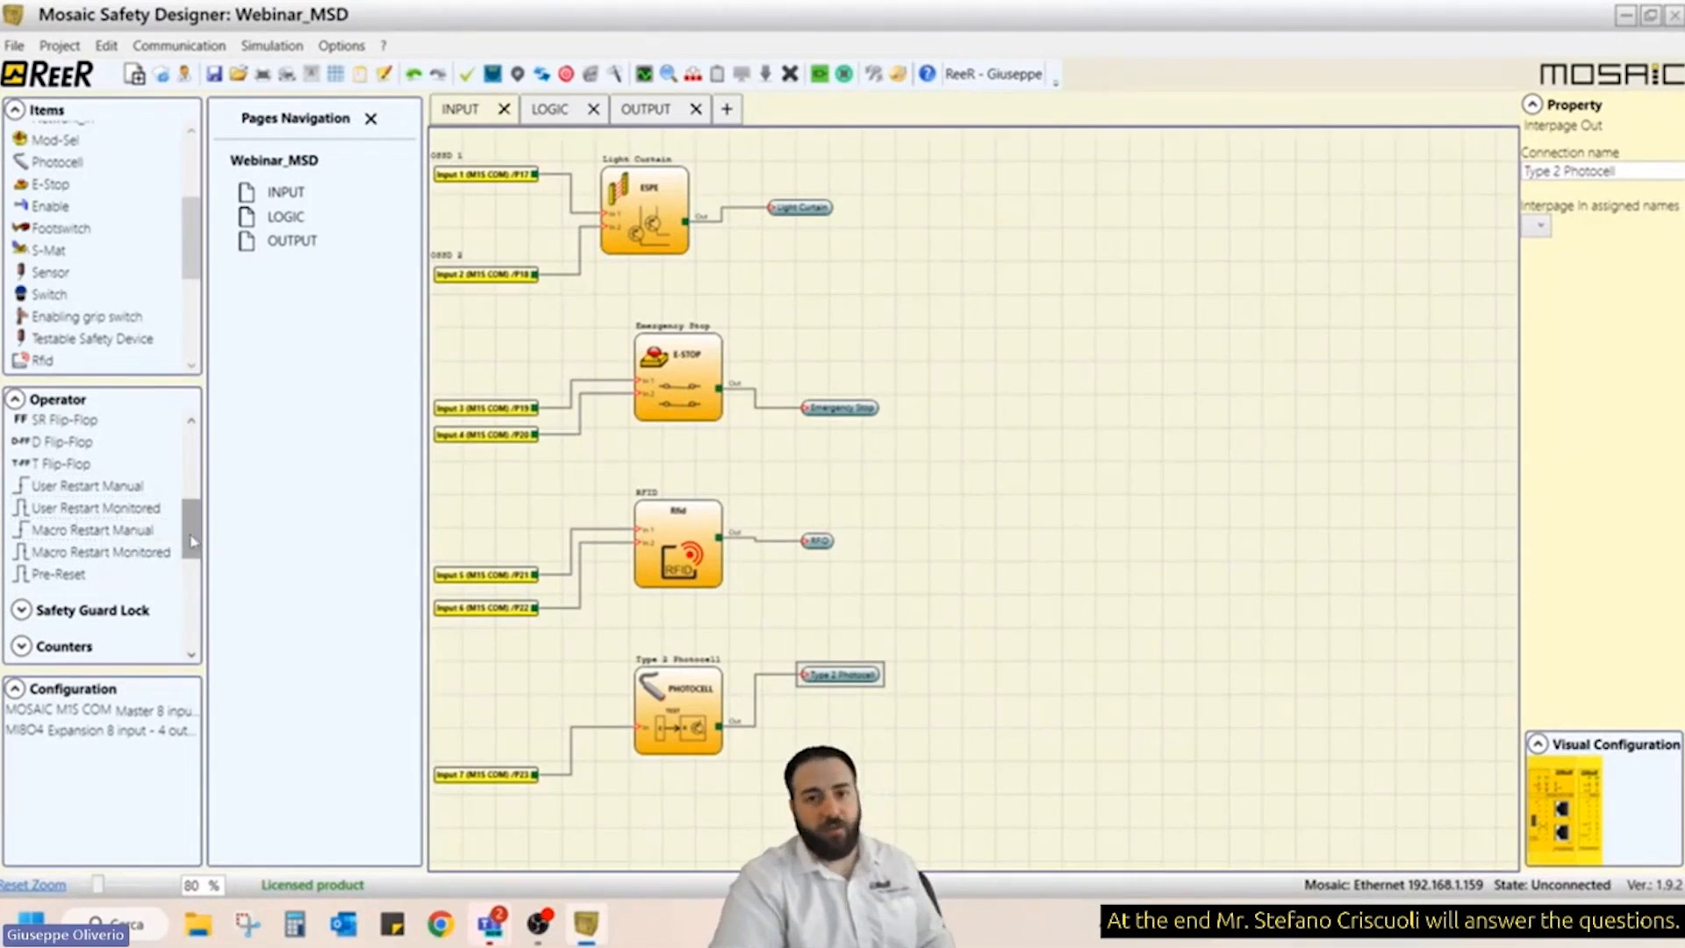
drag(193, 542, 193, 566)
click(92, 497)
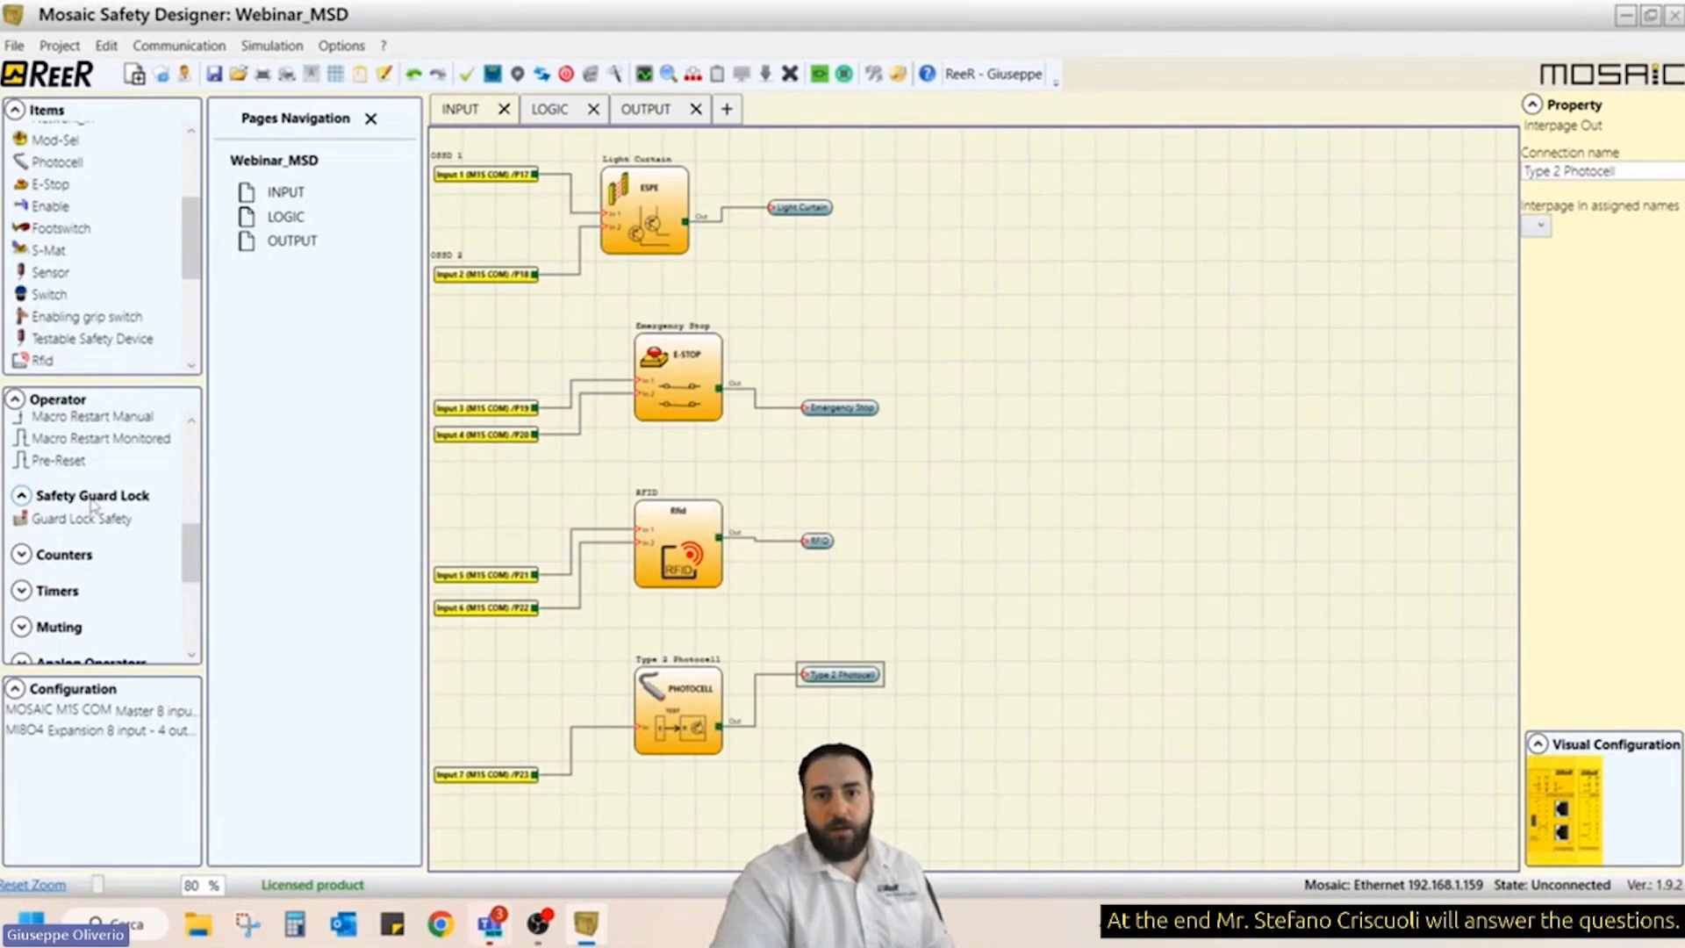
drag(187, 563, 187, 579)
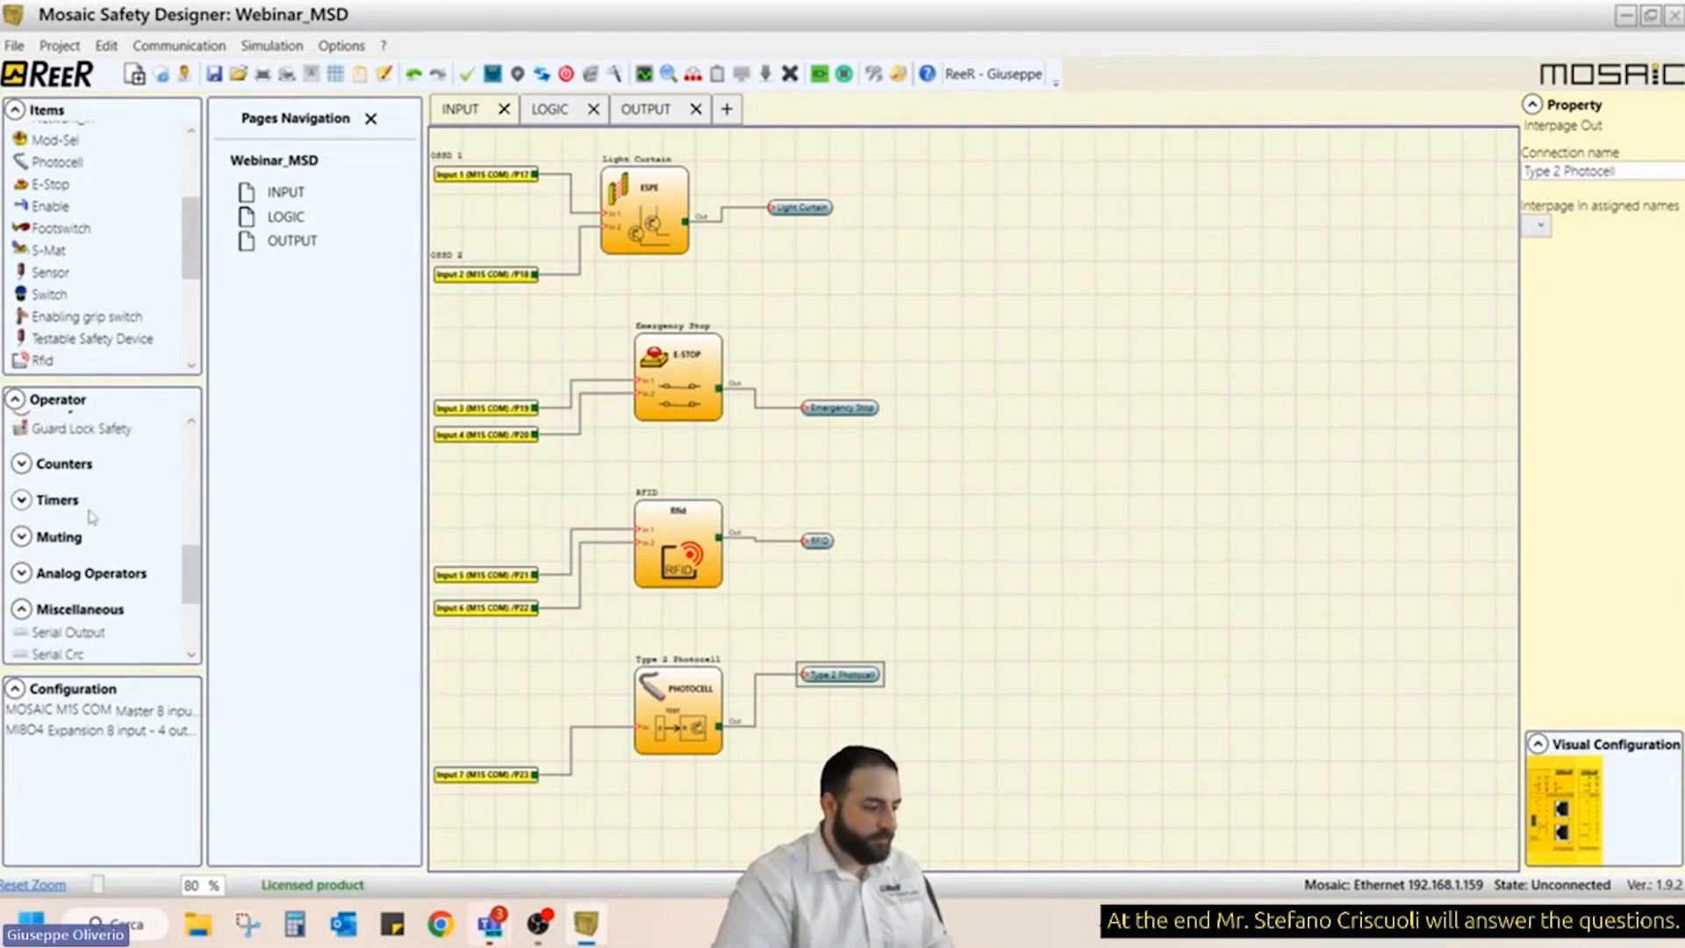
click(22, 463)
click(21, 544)
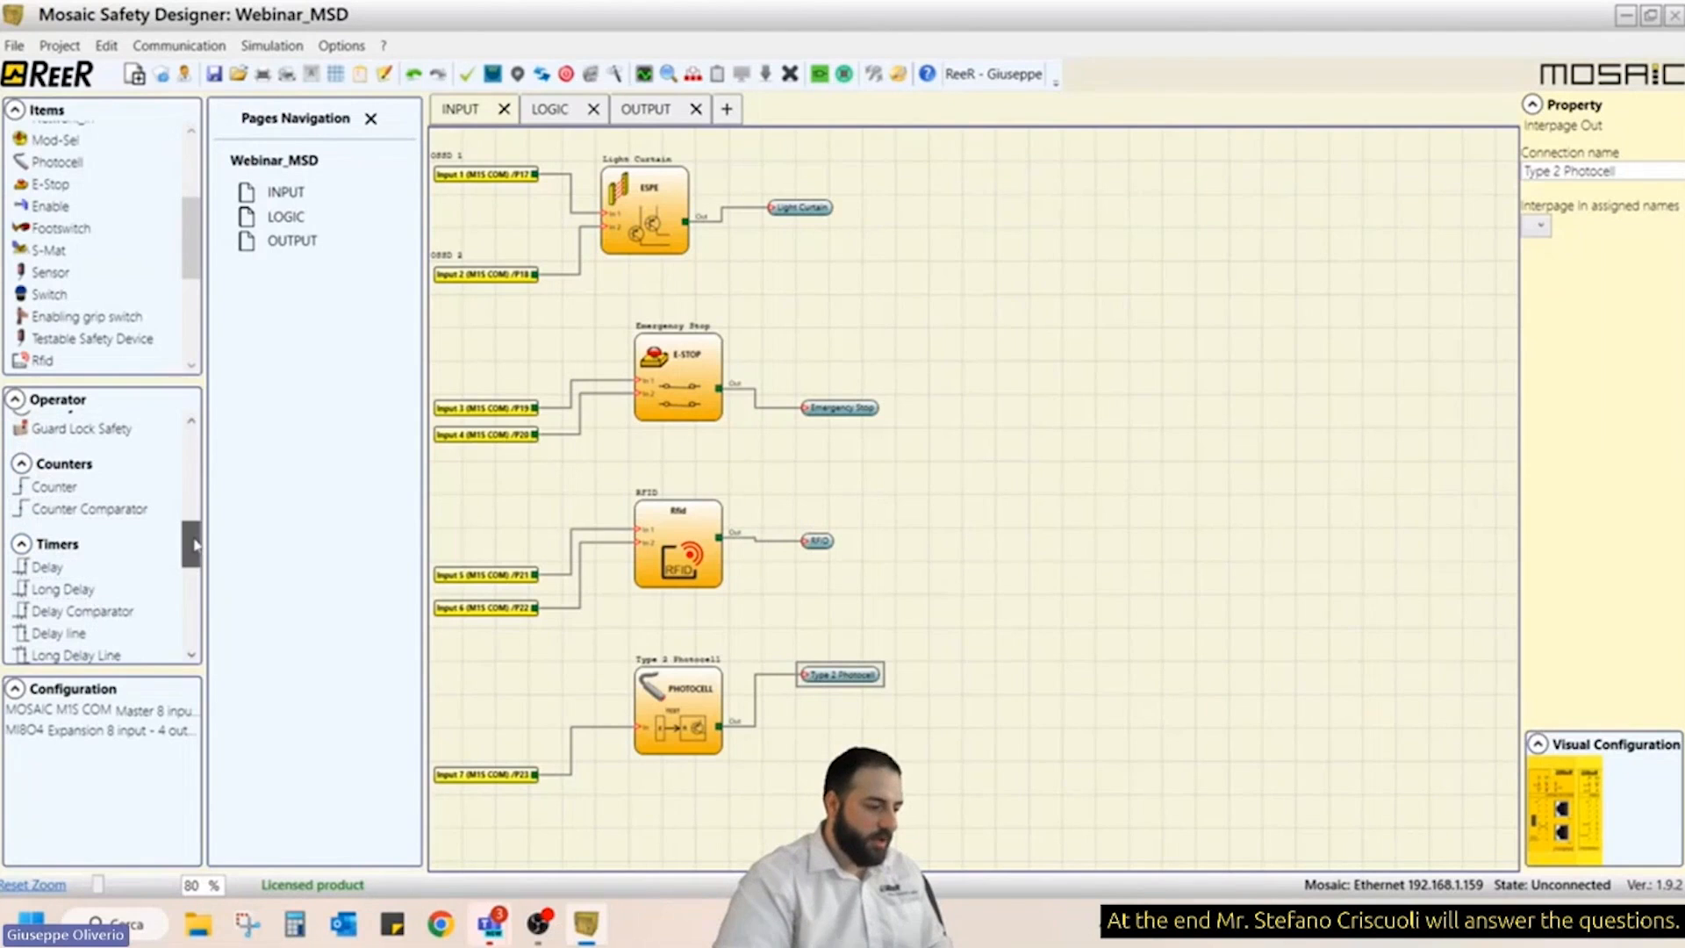
- Examine the Muting operators with their descriptions and the available Analog Operators
drag(189, 546, 189, 597)
click(53, 501)
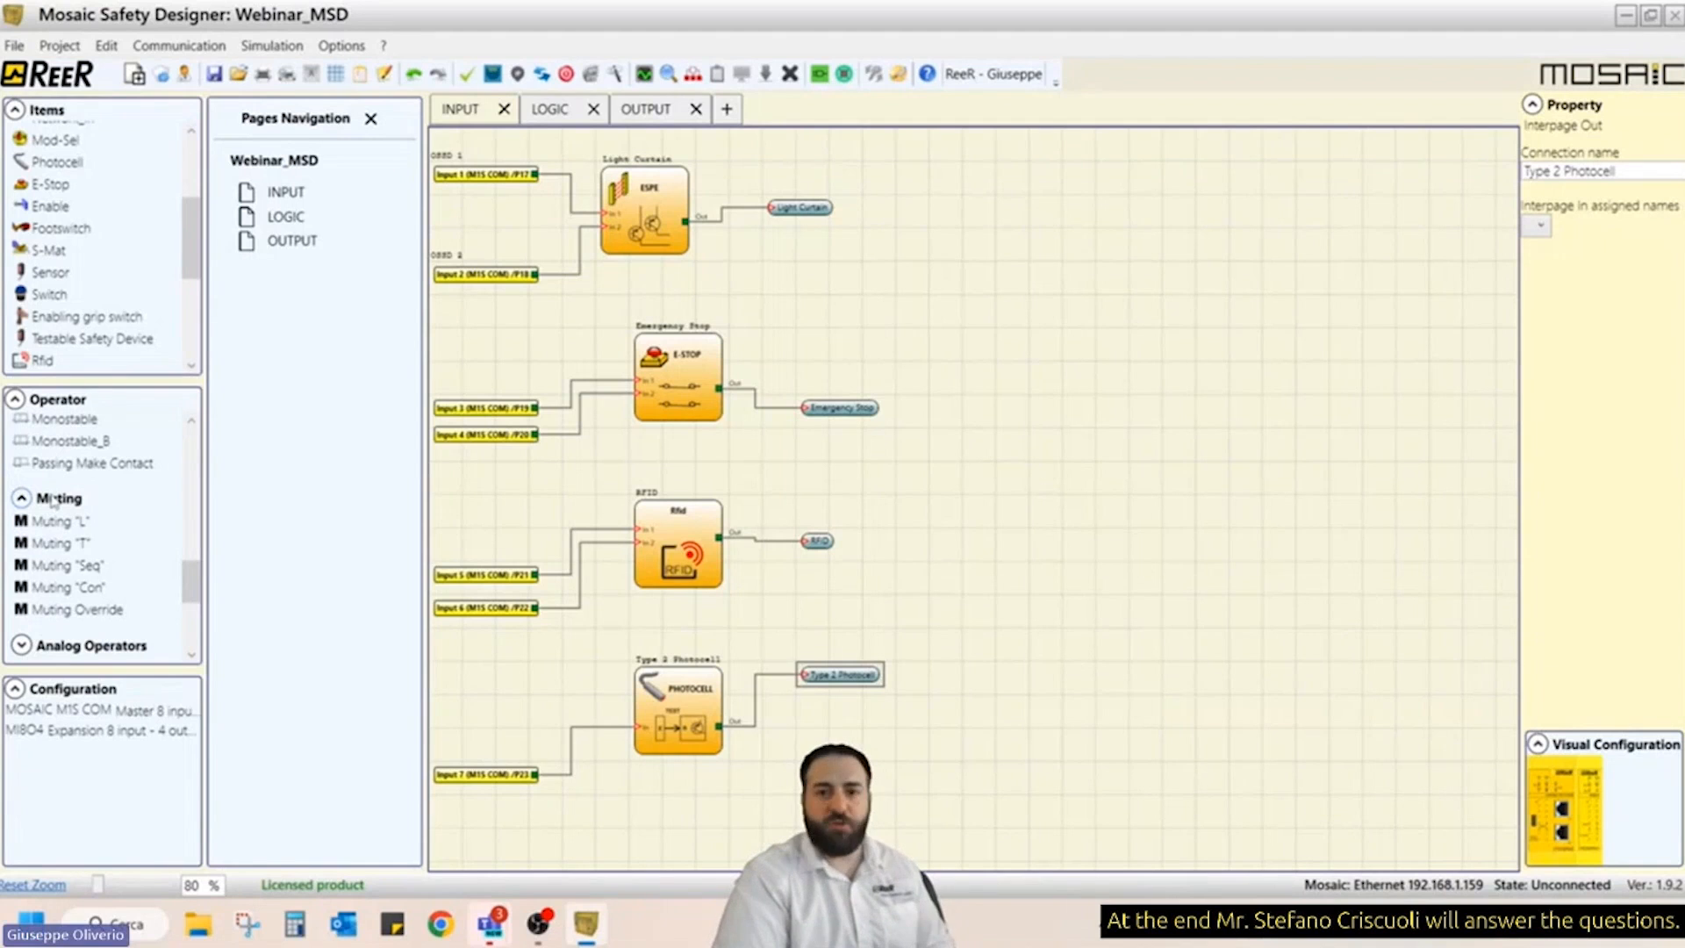
click(140, 522)
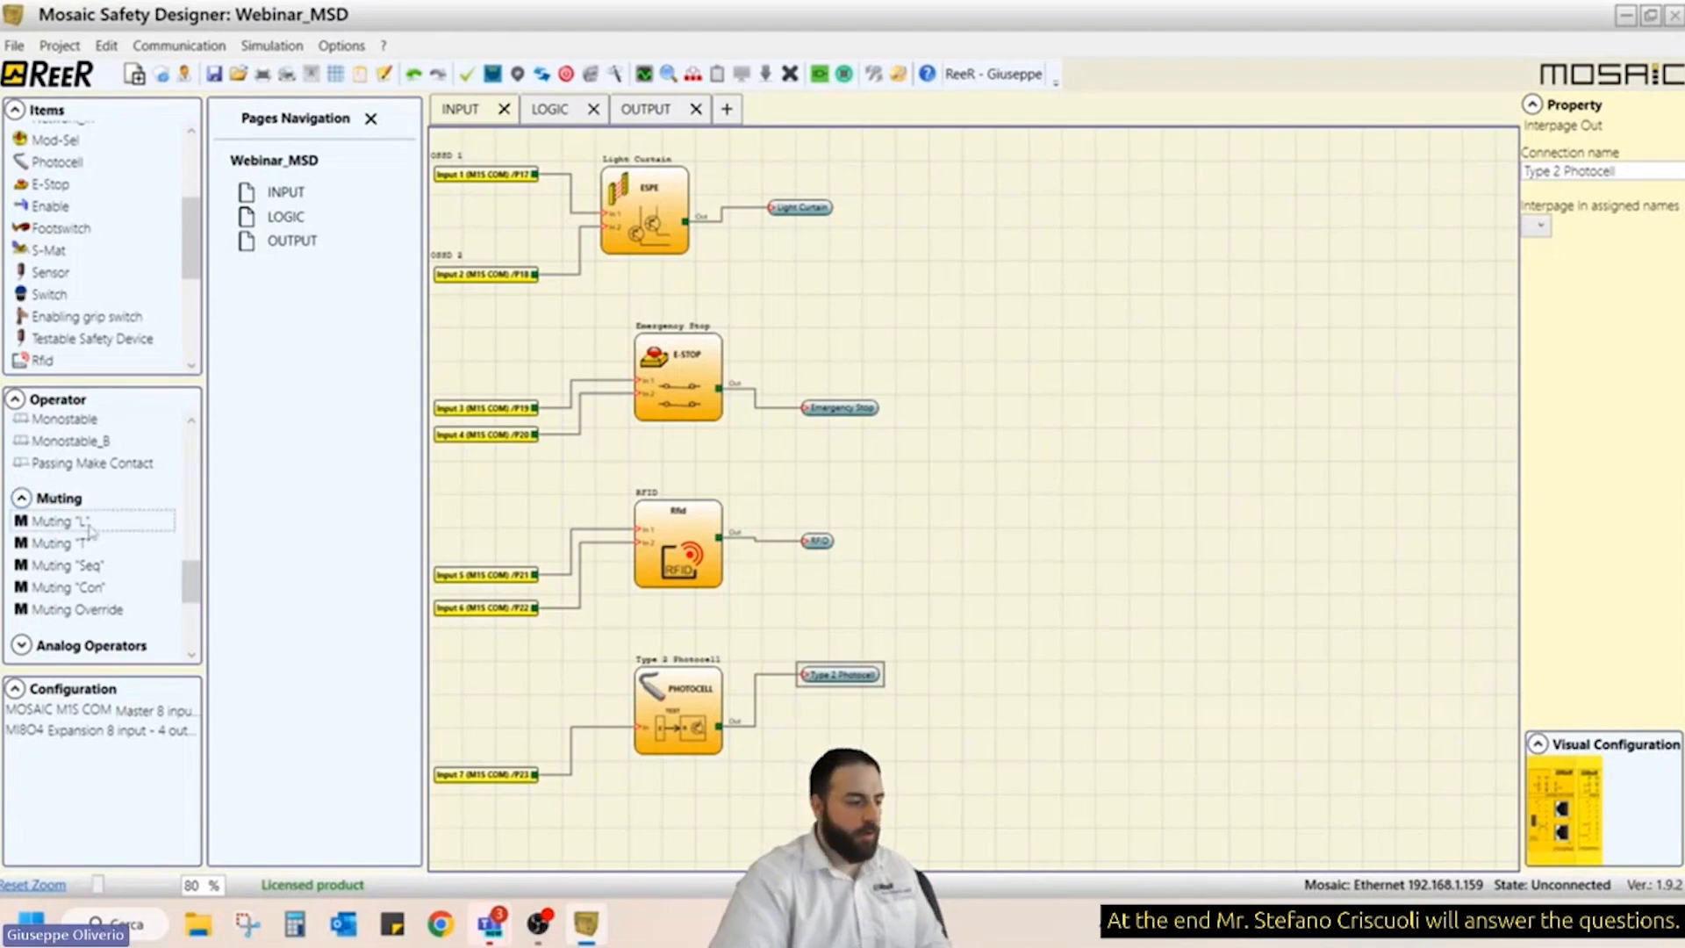
mouse_move(141, 524)
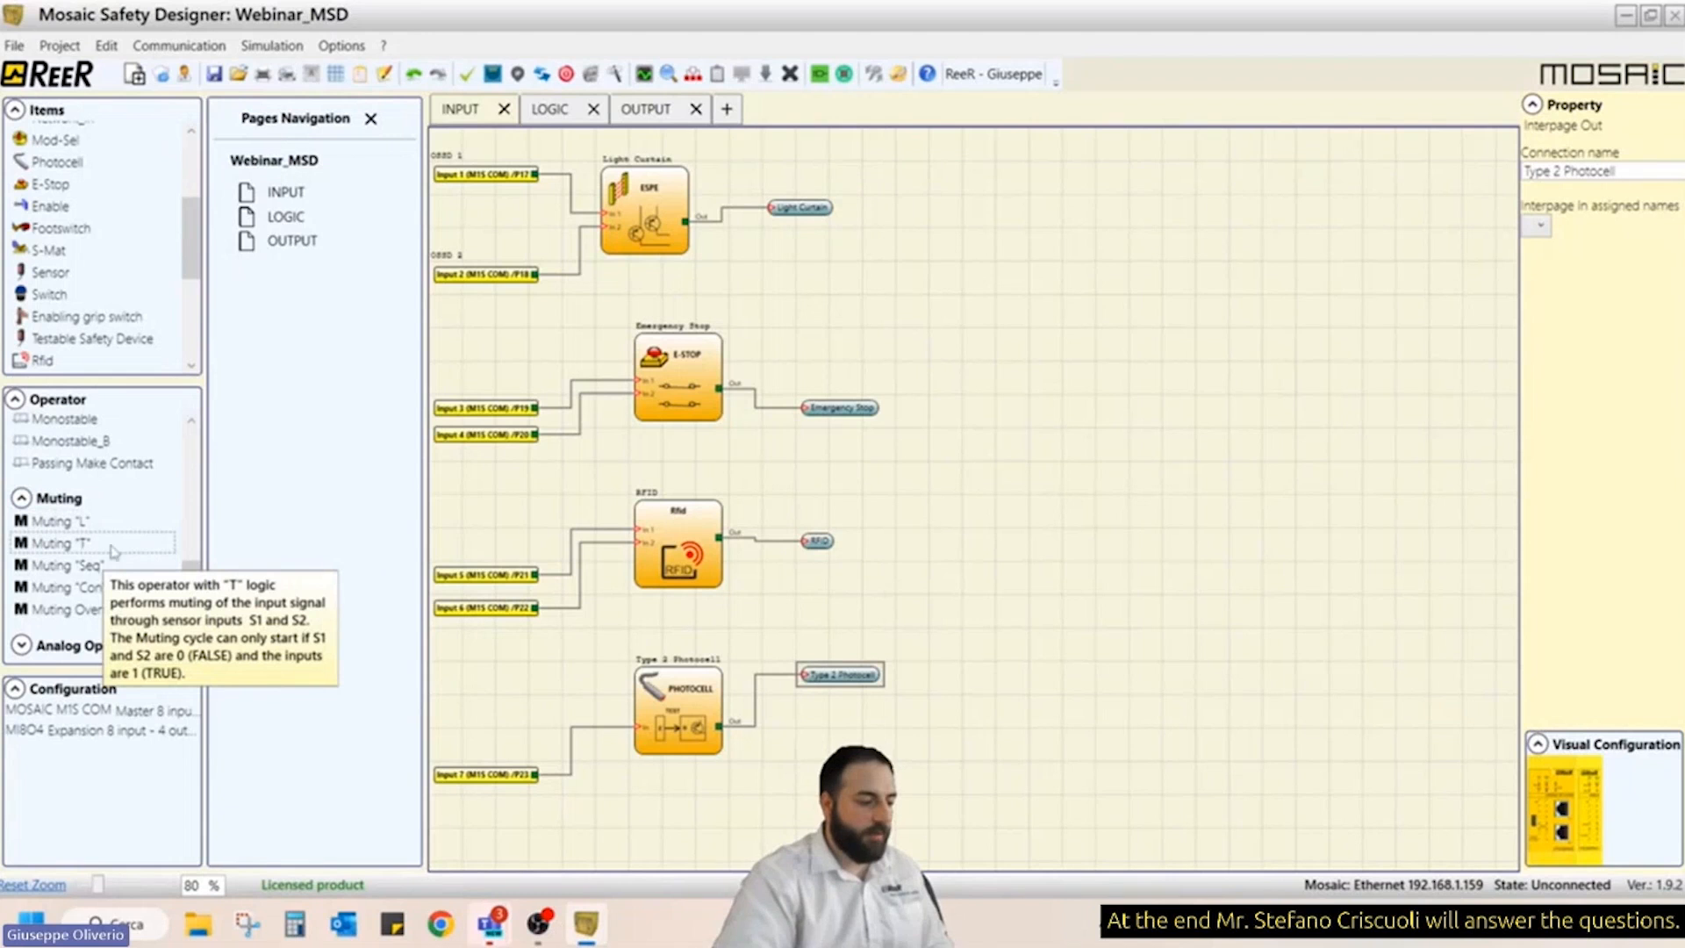
click(71, 567)
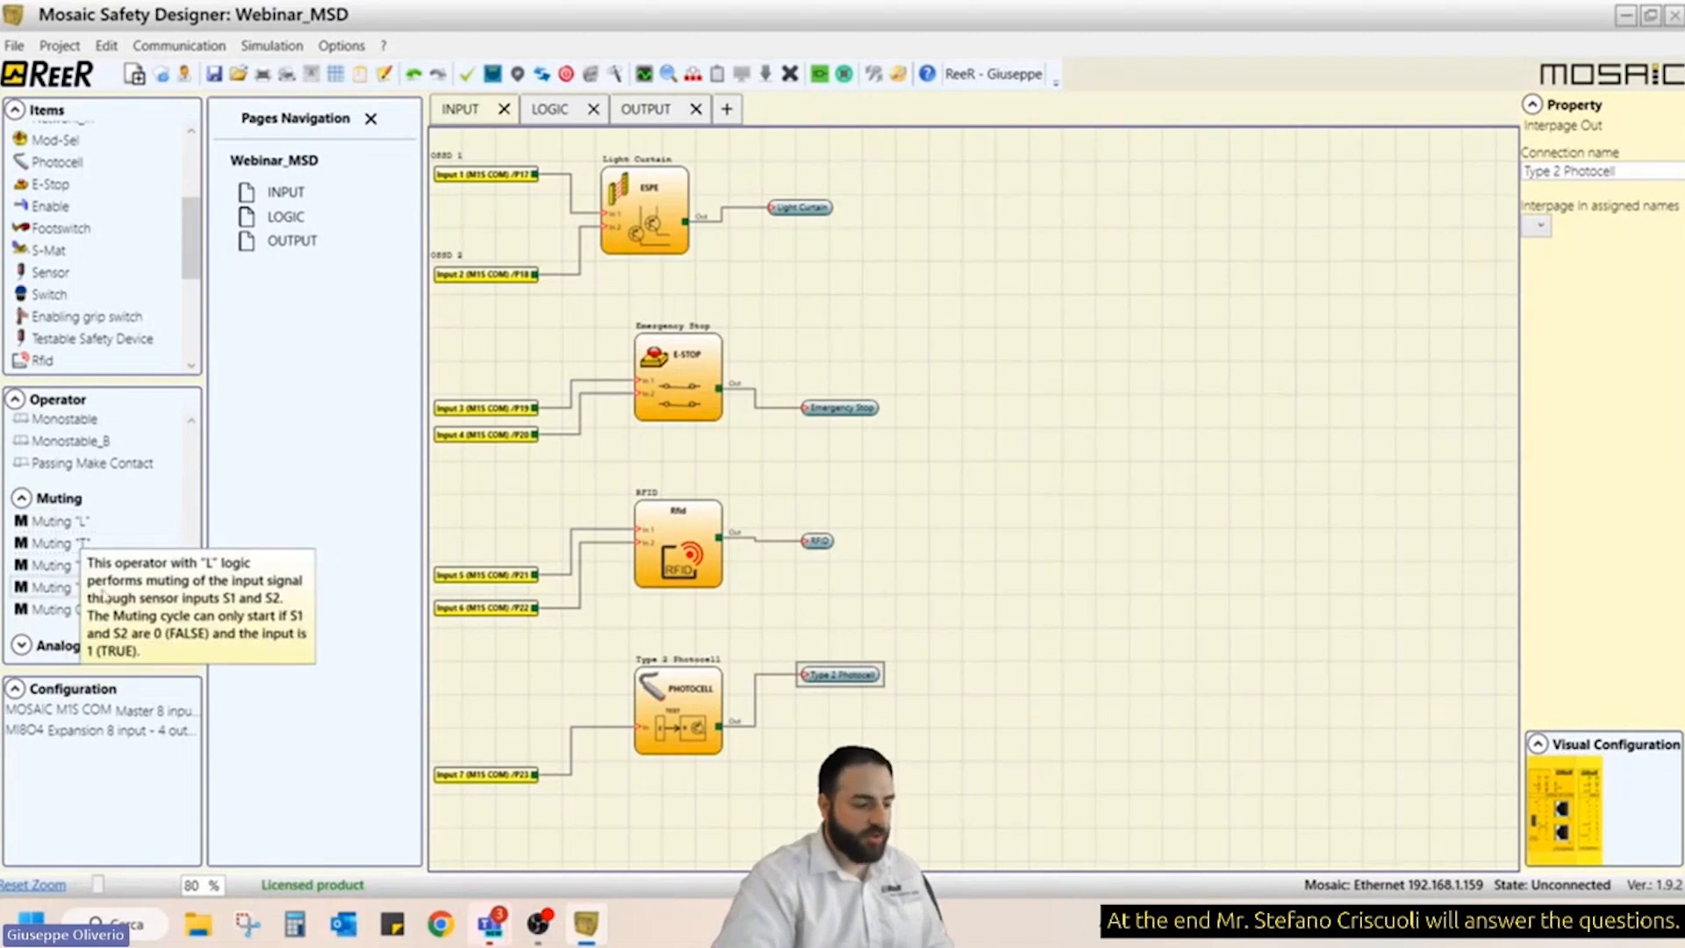
click(143, 607)
mouse_move(145, 605)
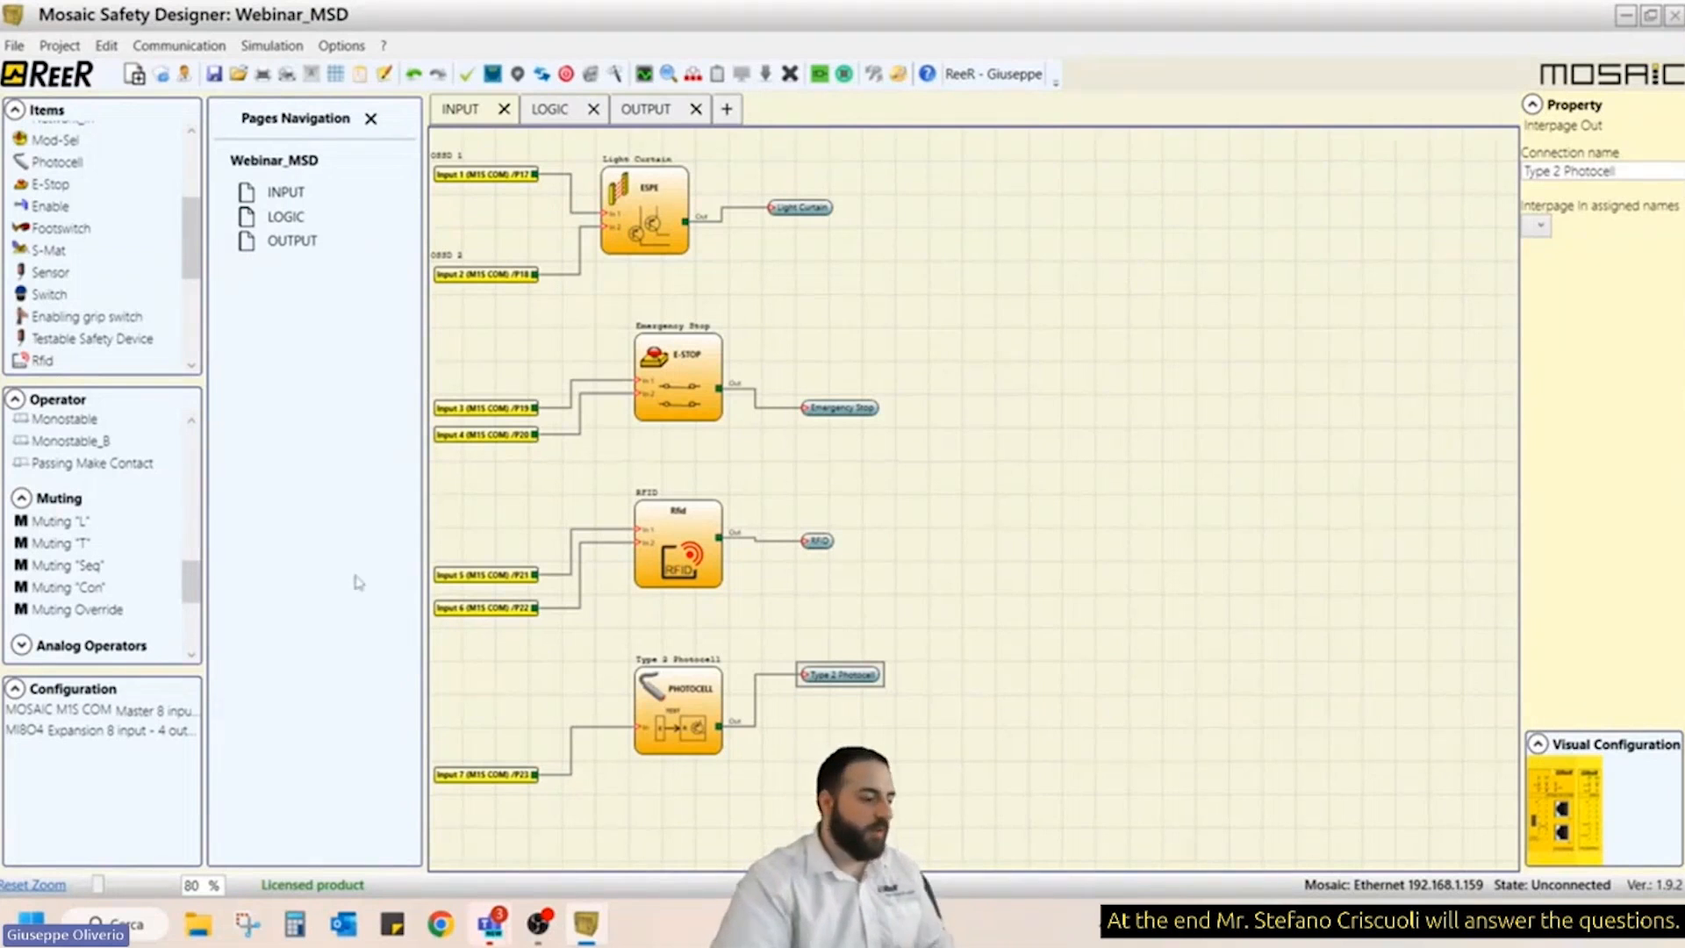
drag(194, 591, 194, 610)
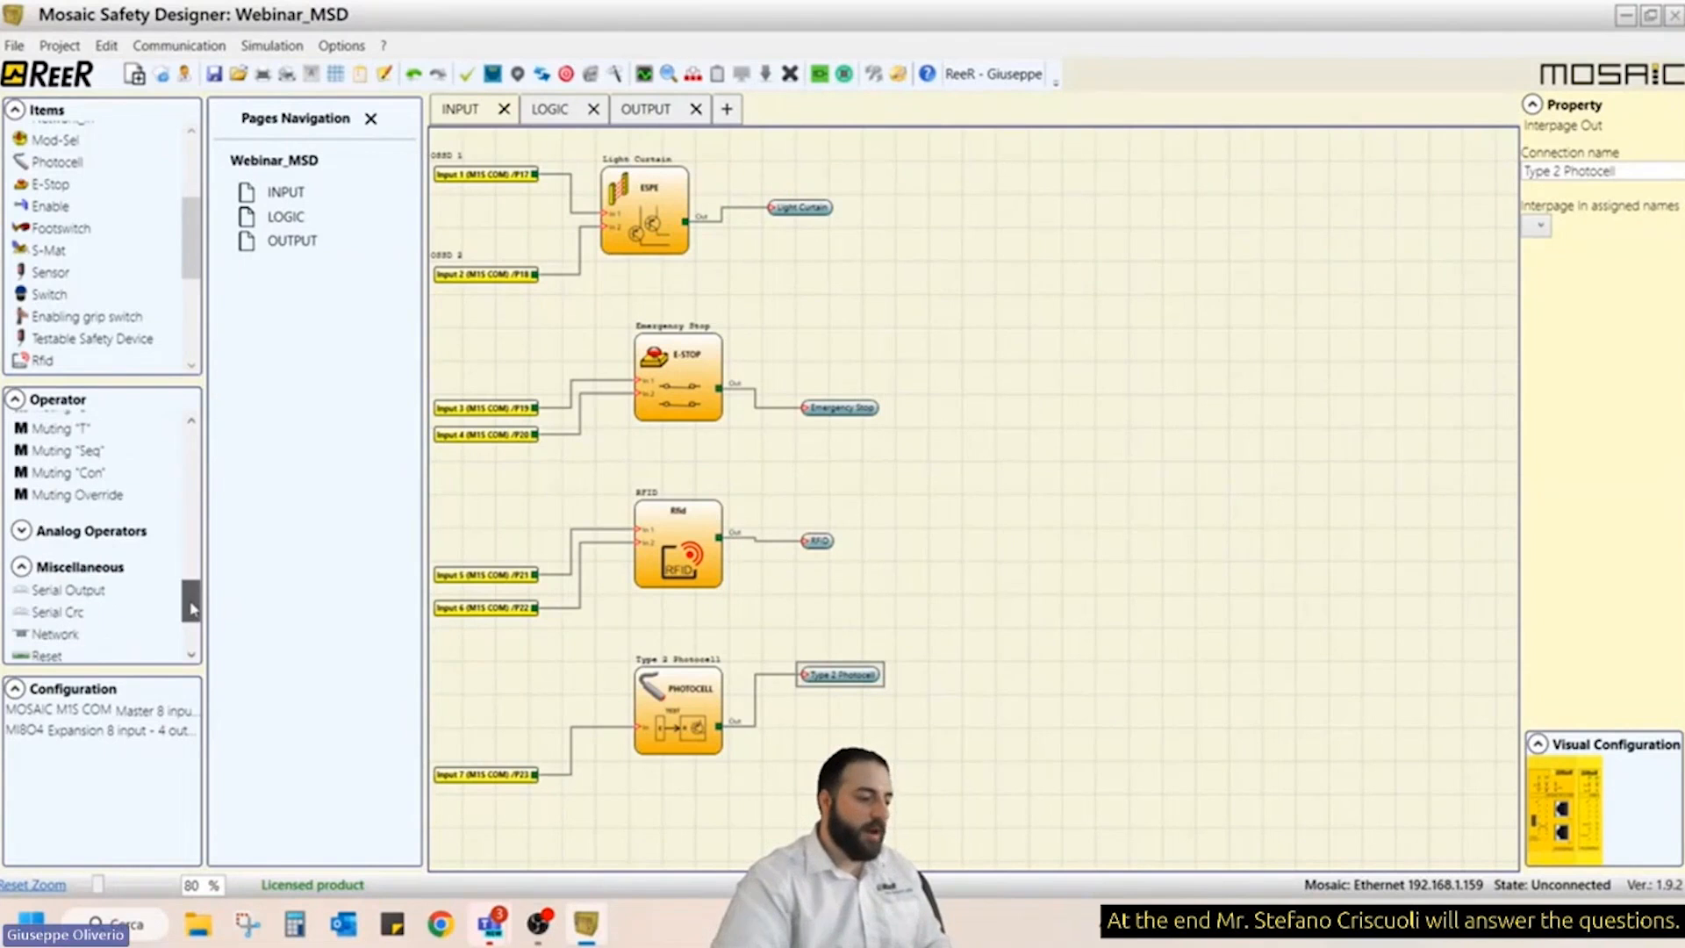
click(80, 534)
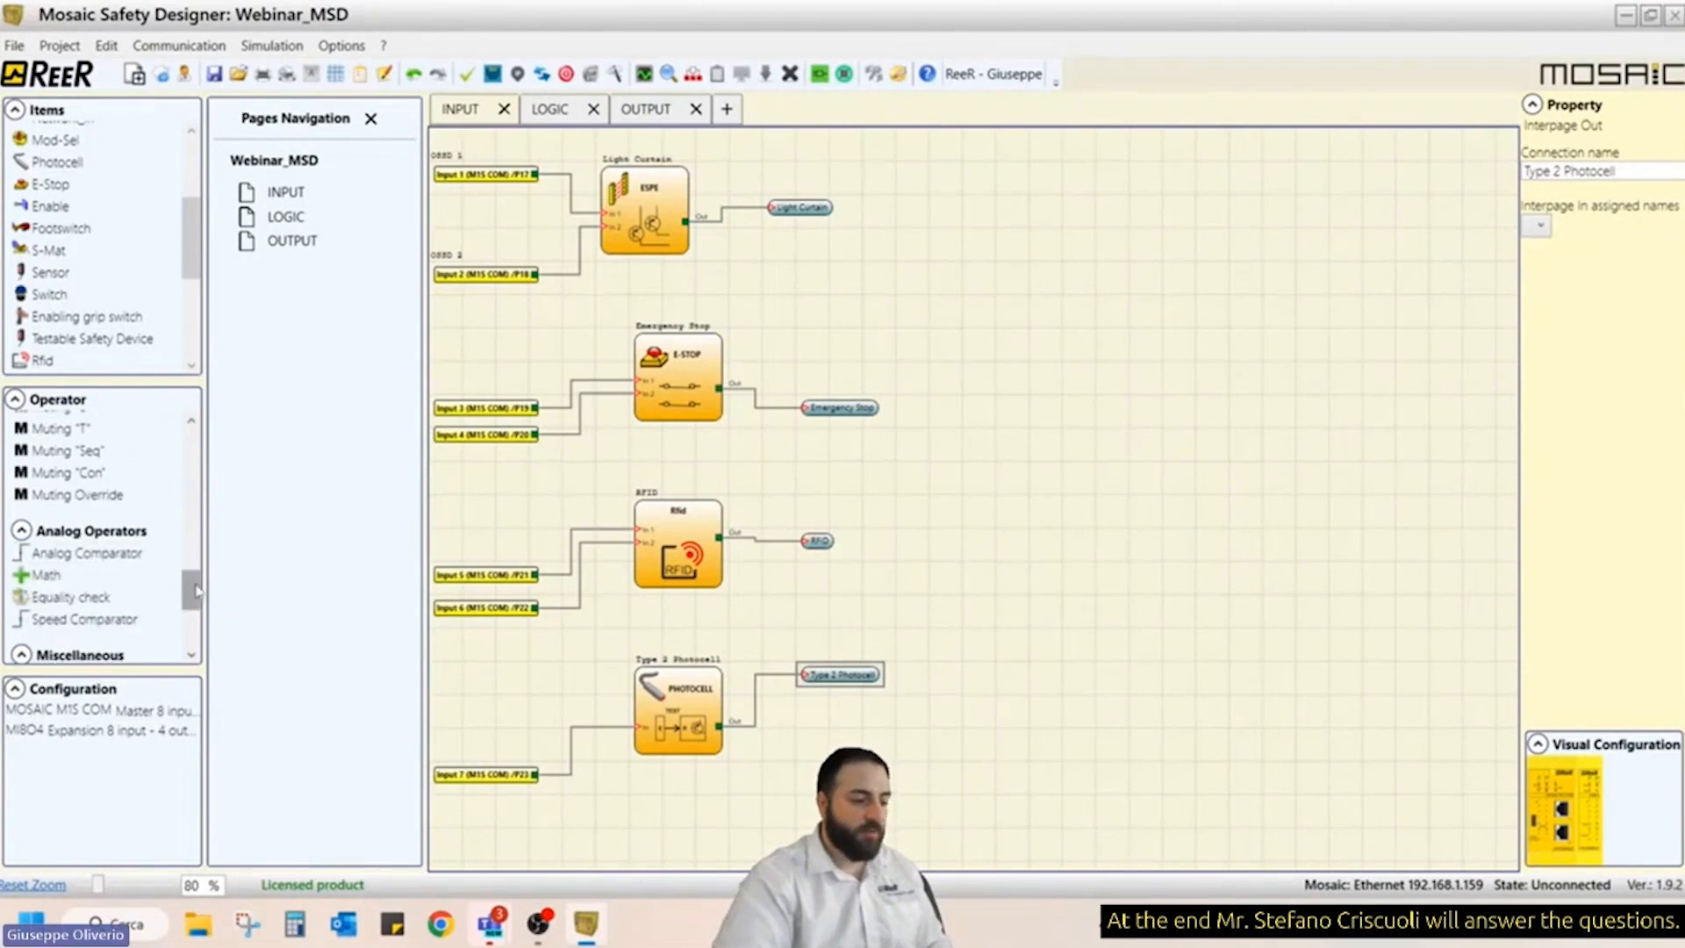
scroll(180, 575, down, 4)
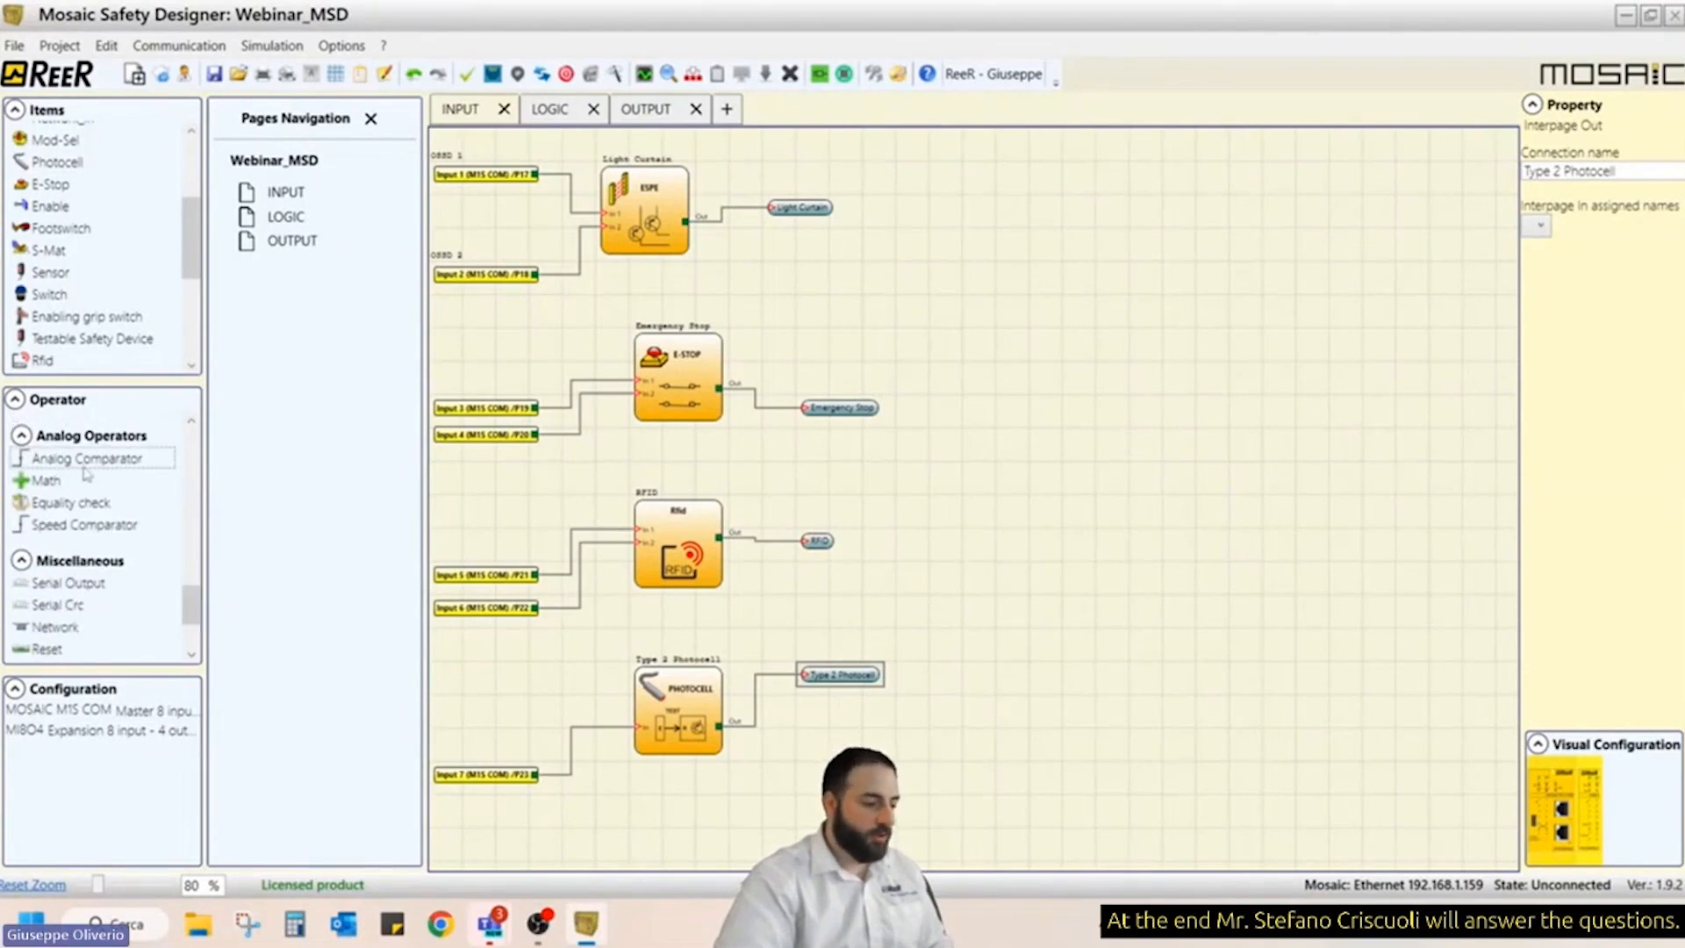
click(44, 490)
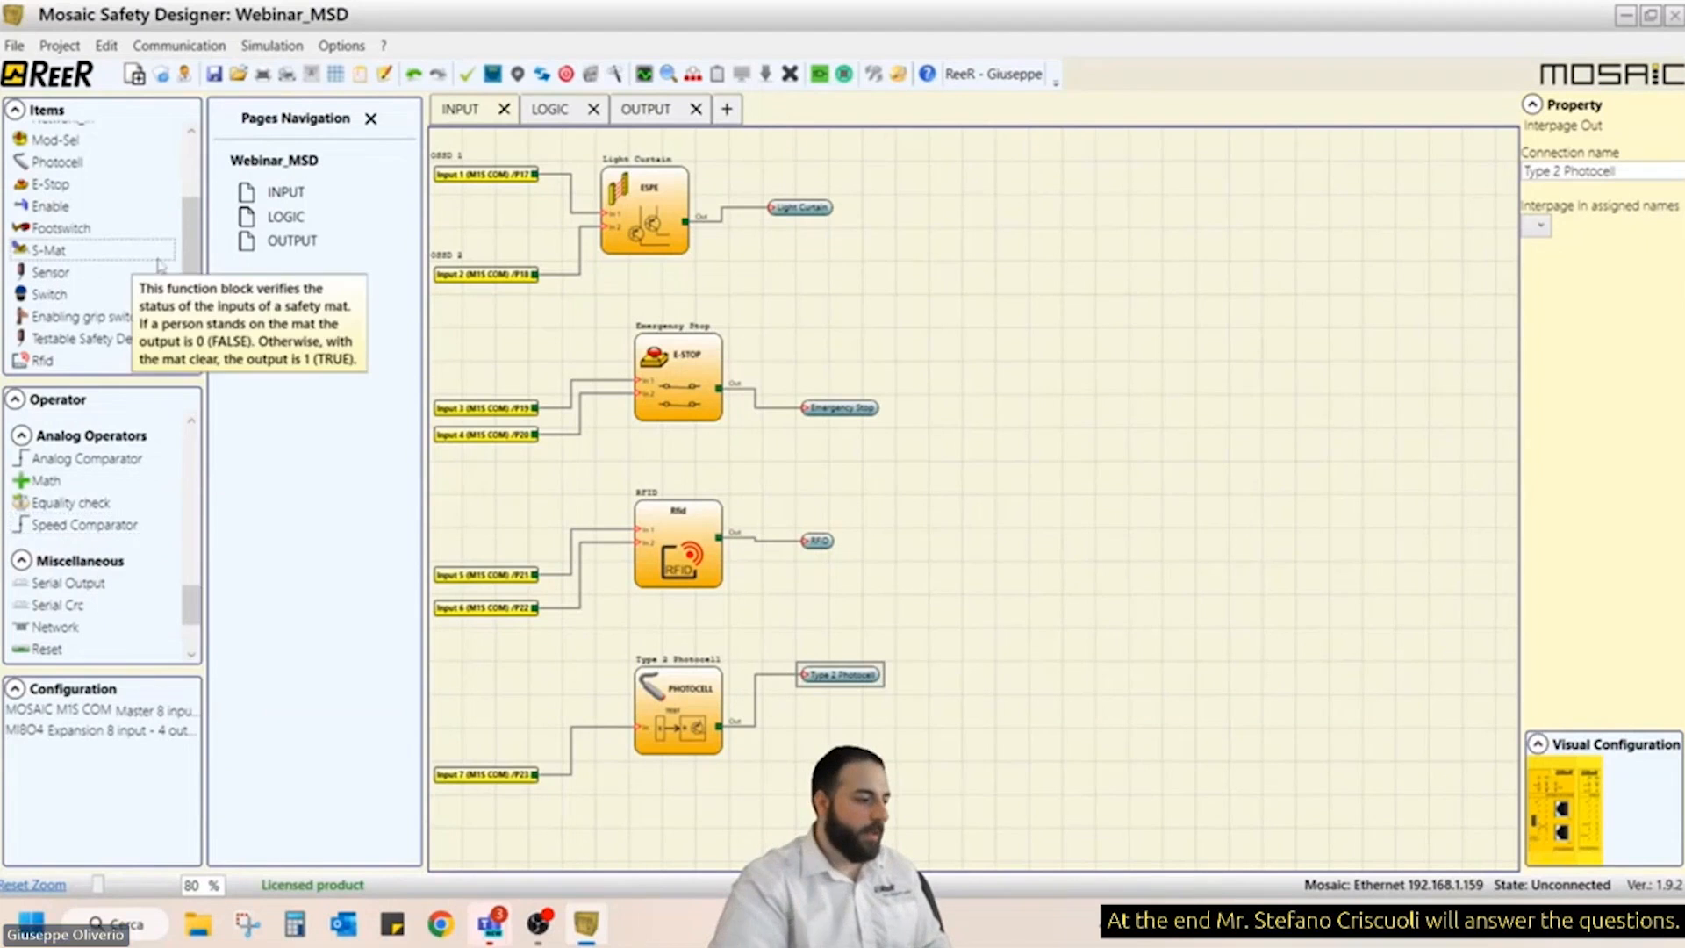
- Examine the available Input blocks from ESPE to Footswitch and read their function descriptions
drag(198, 232, 198, 186)
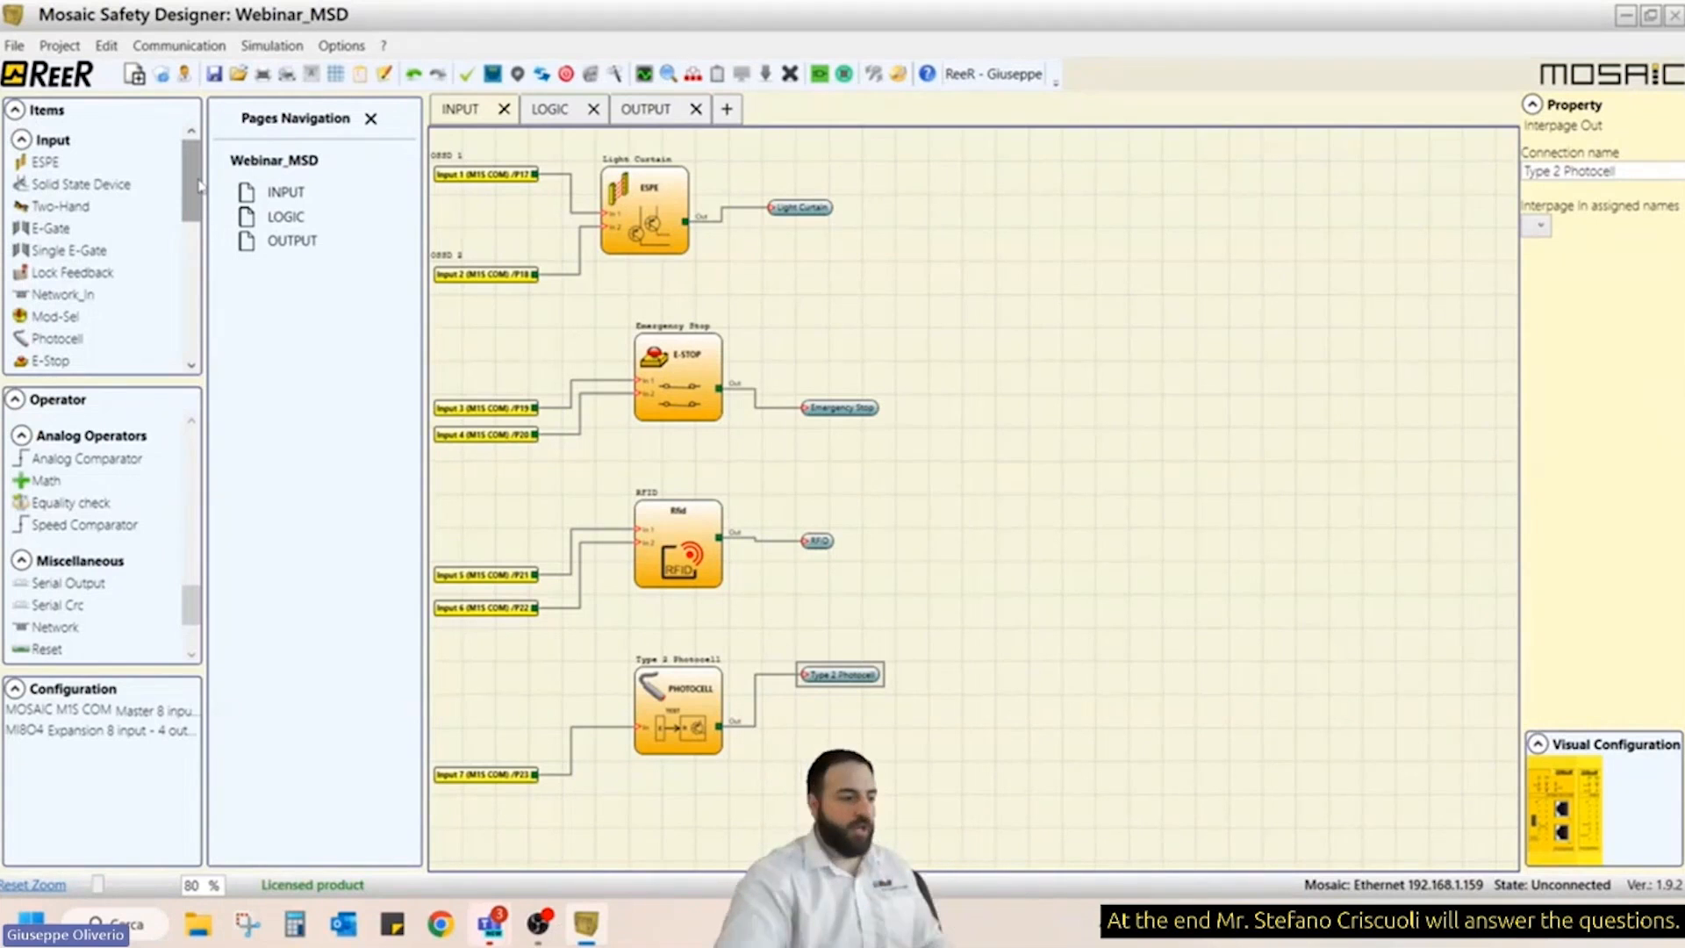
click(32, 165)
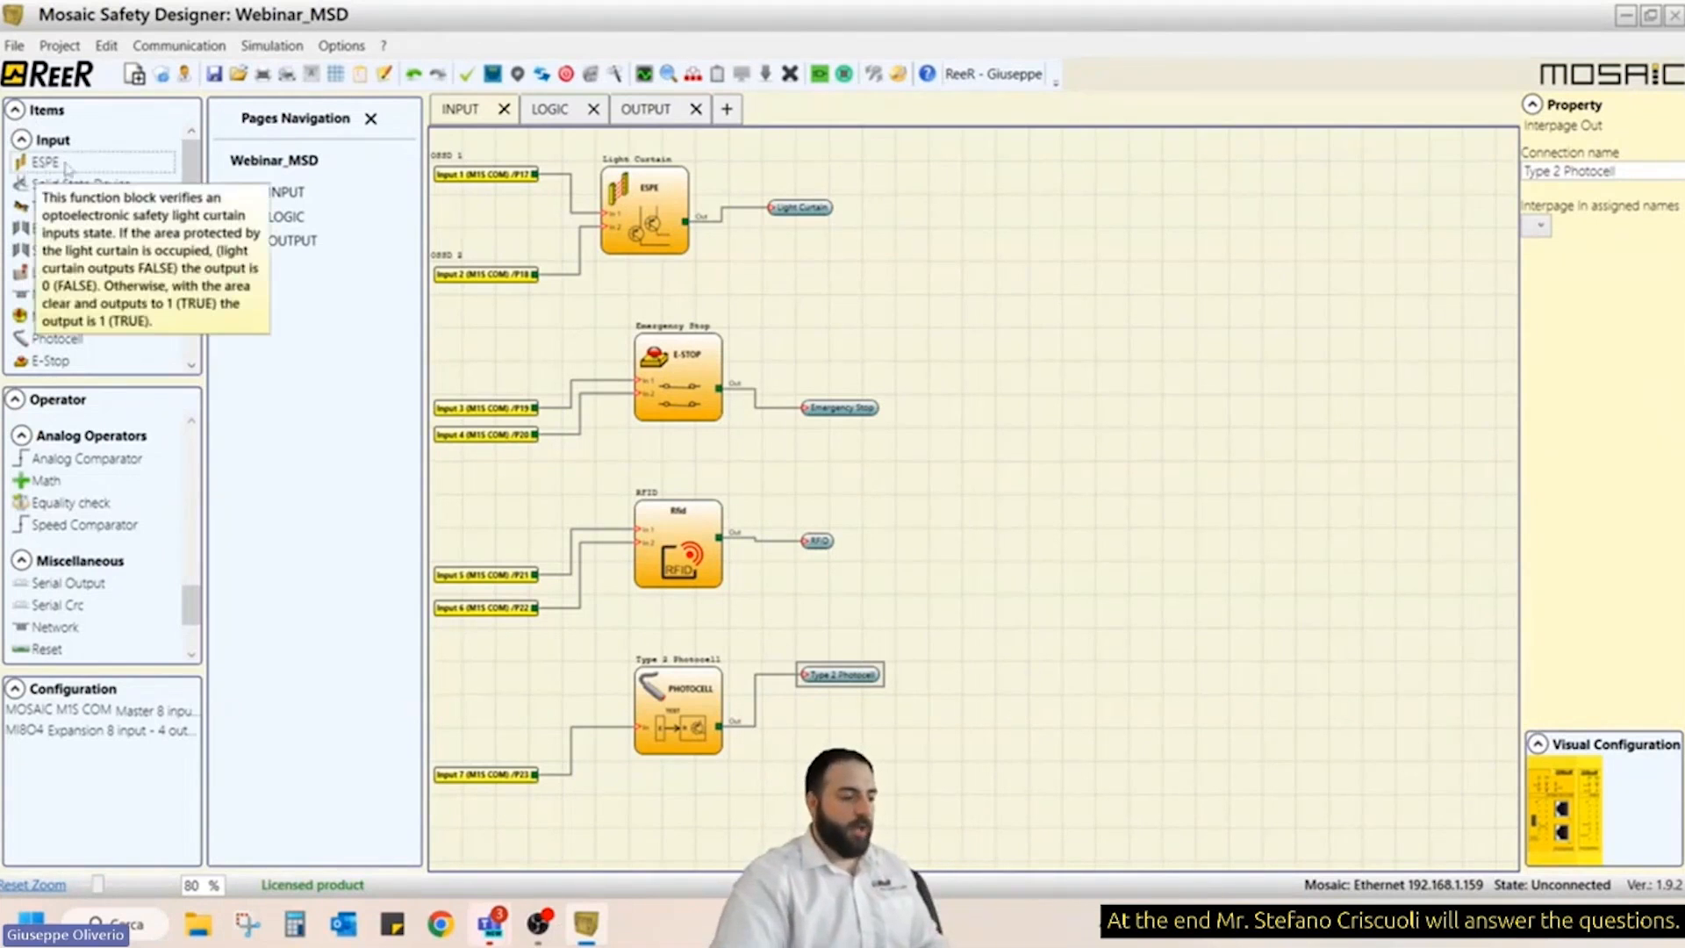
click(86, 185)
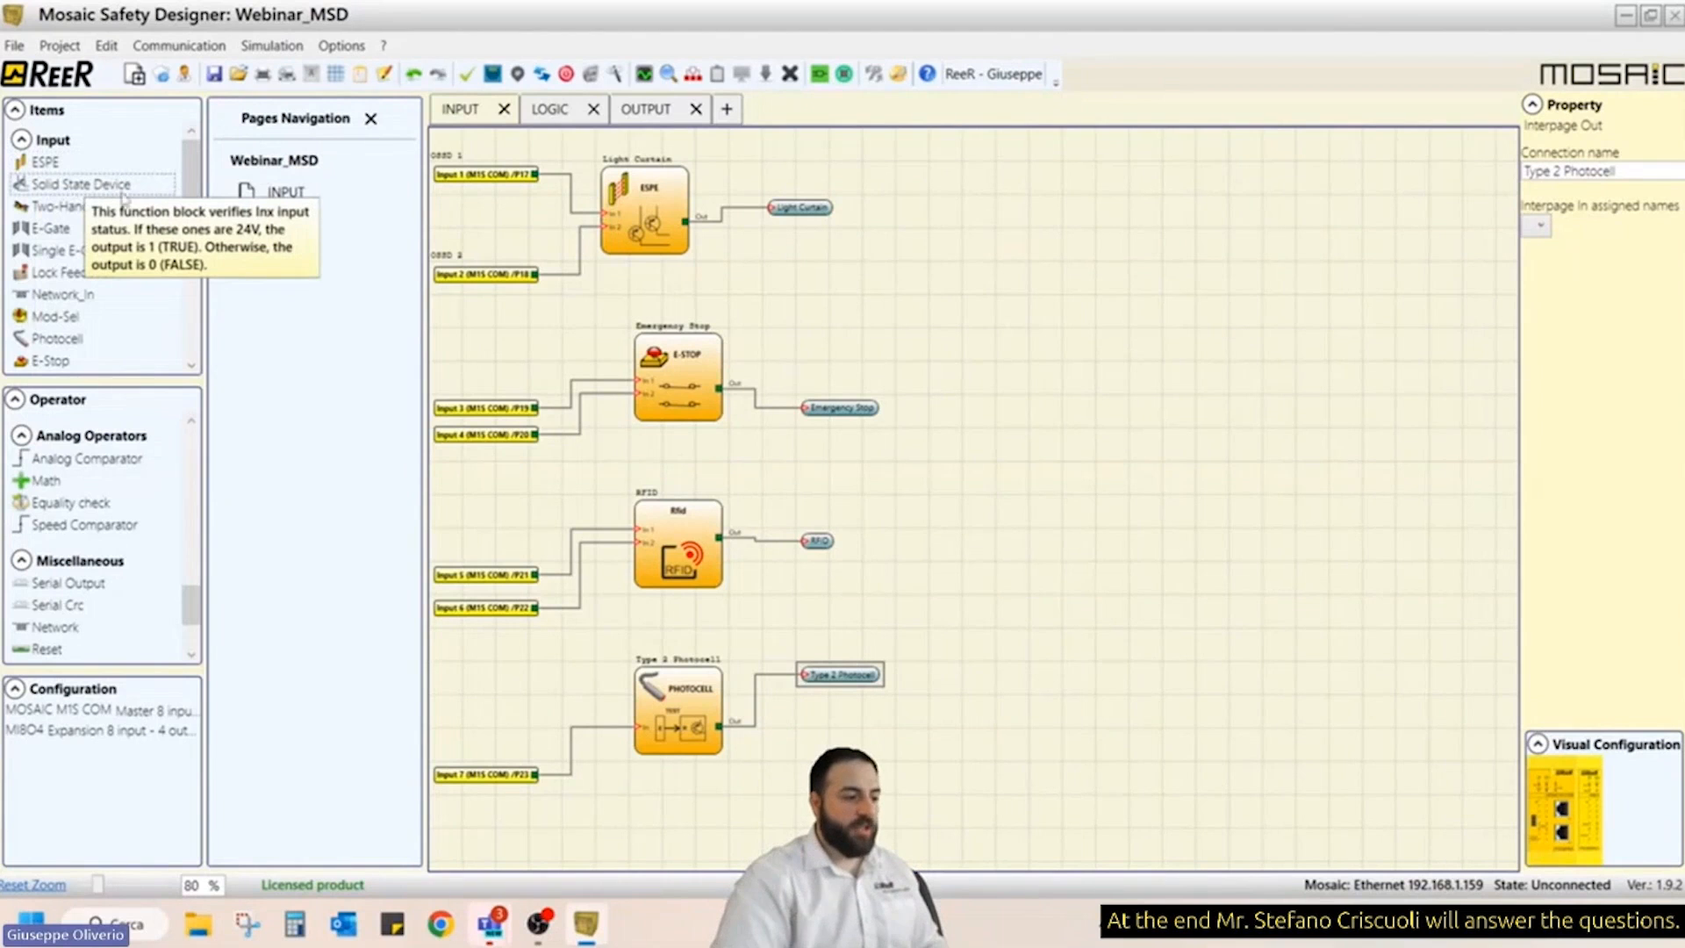
click(61, 209)
click(75, 230)
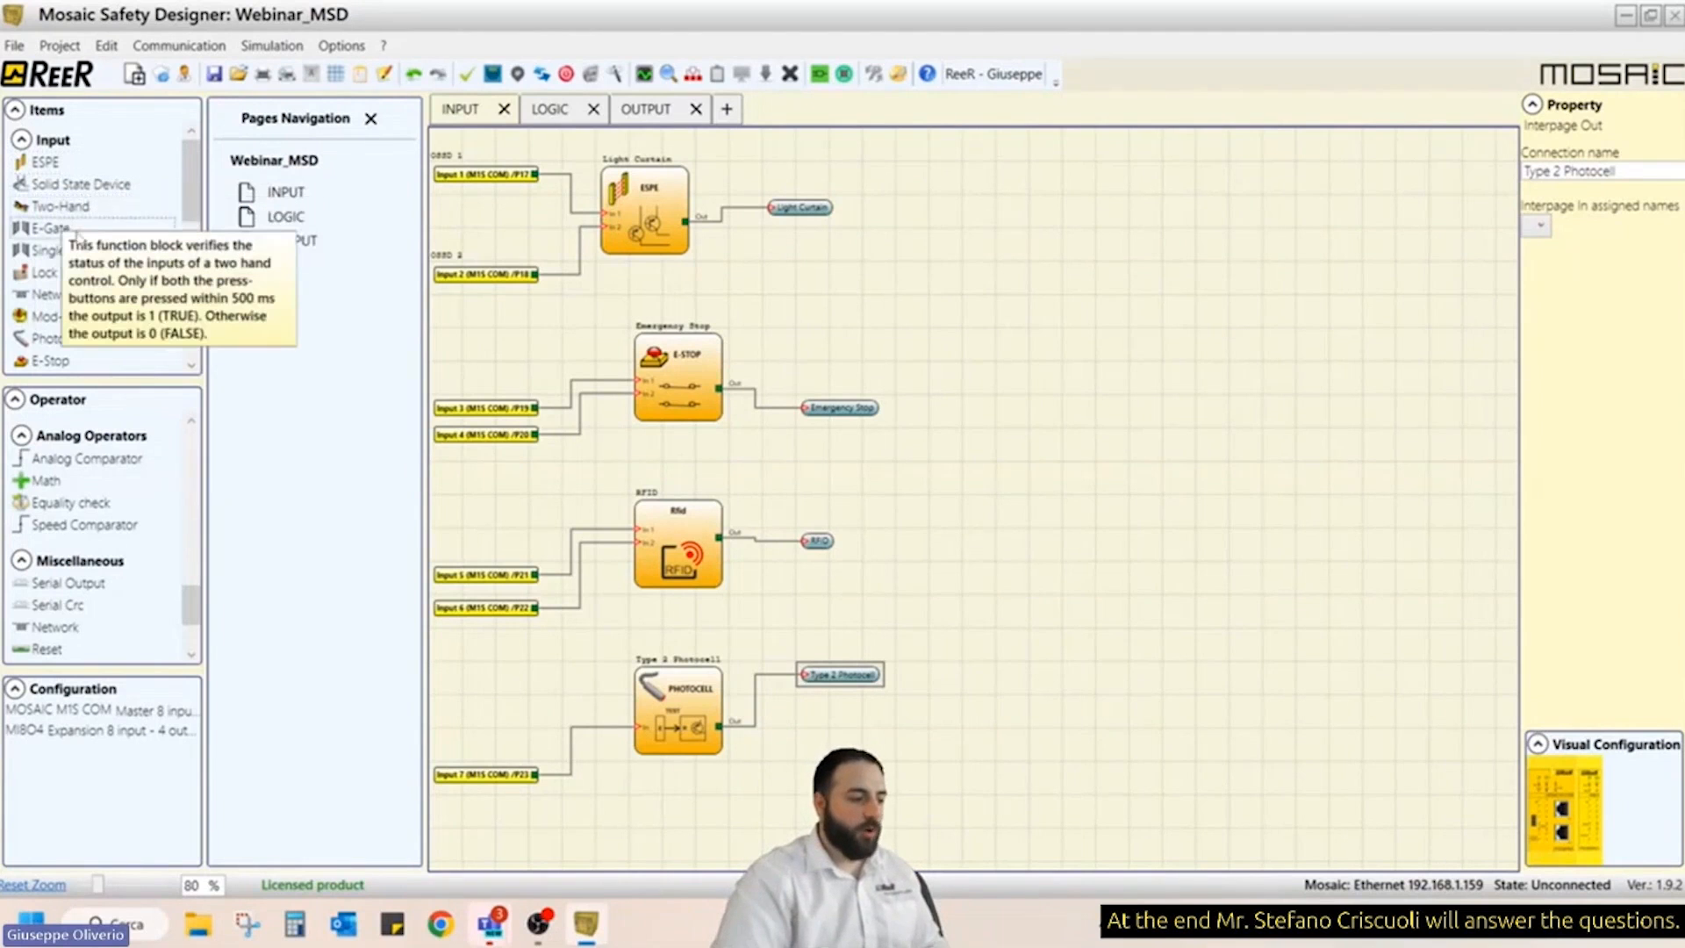
click(123, 250)
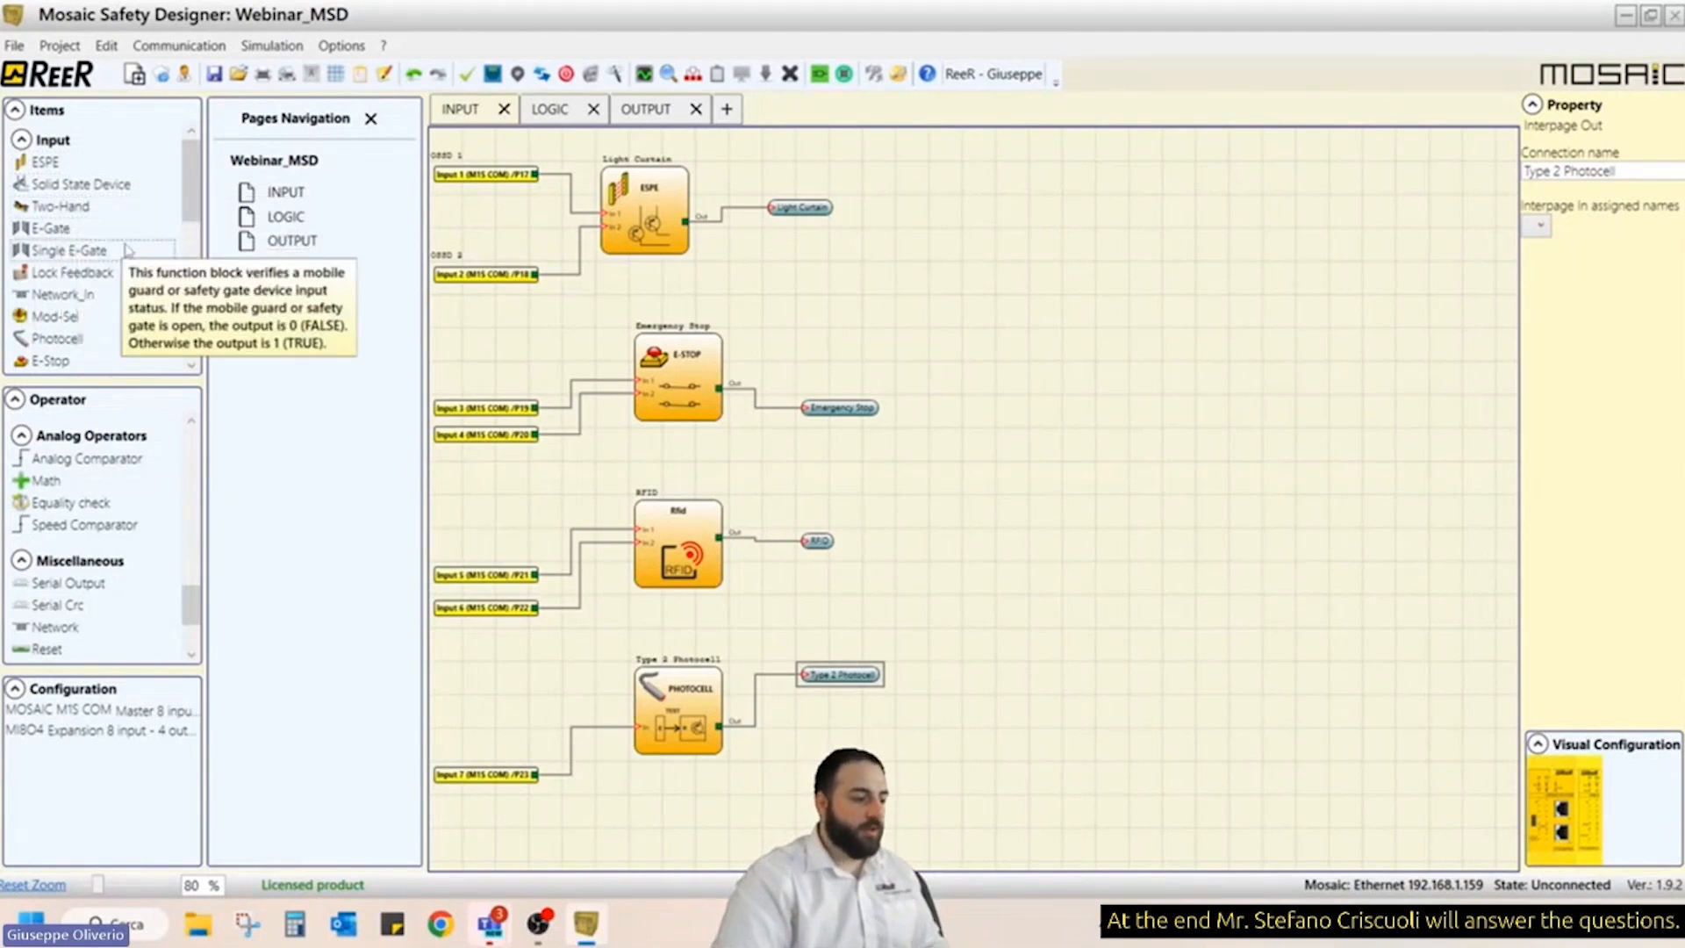
click(97, 275)
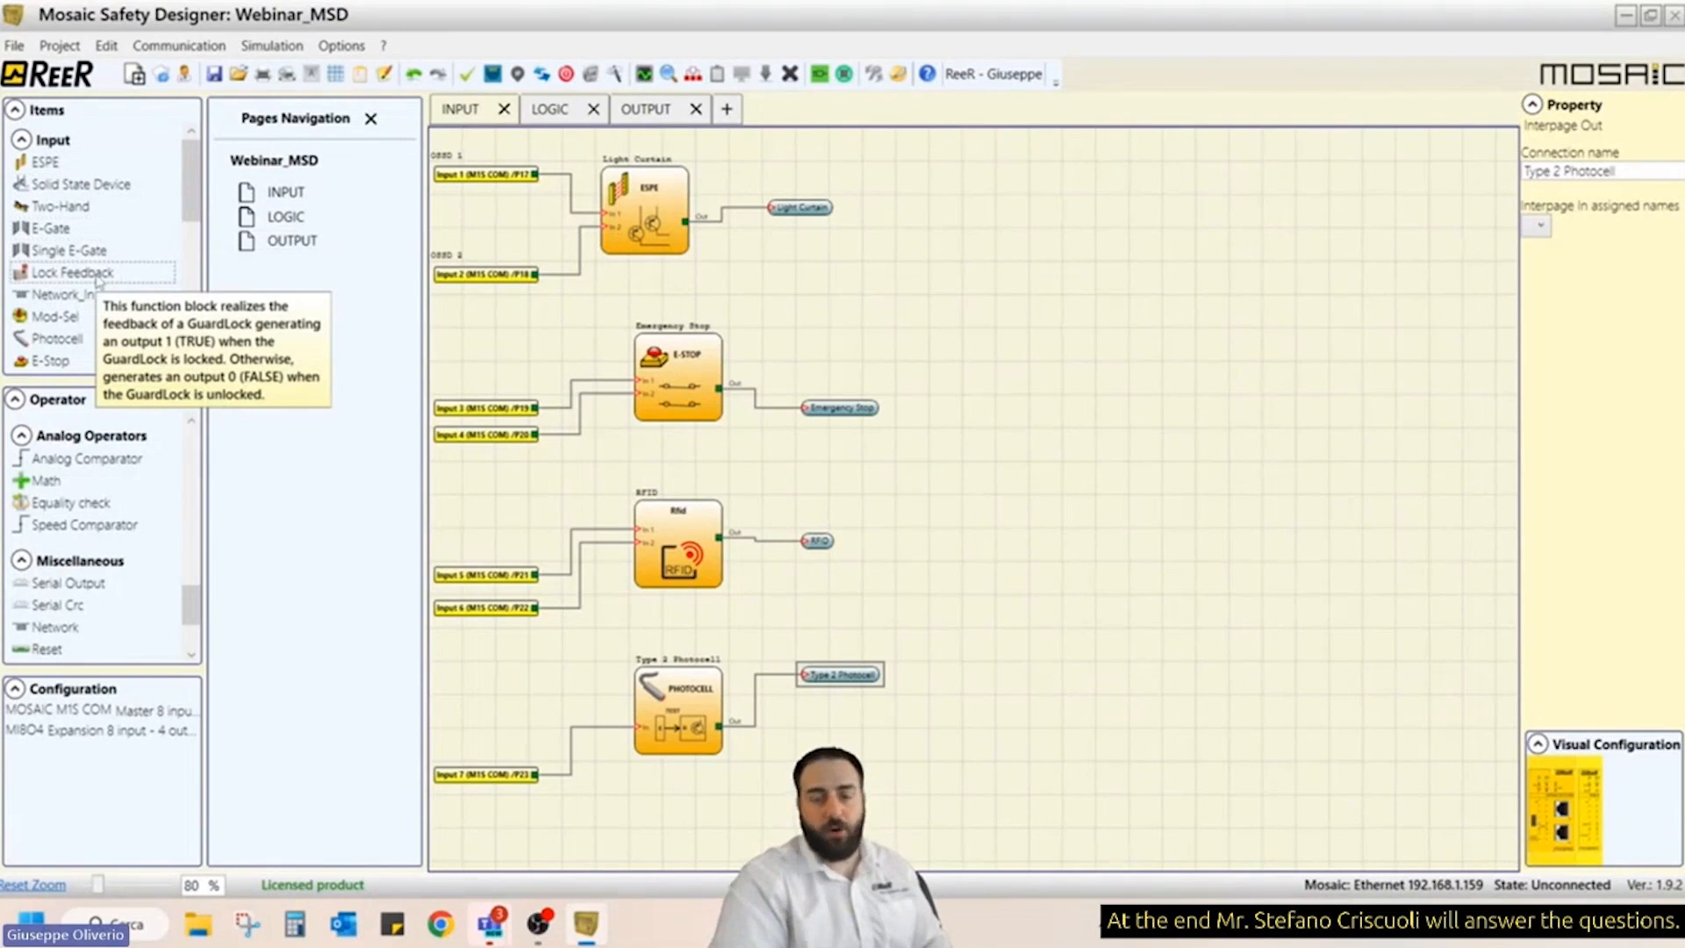
scroll(195, 213, down, 2)
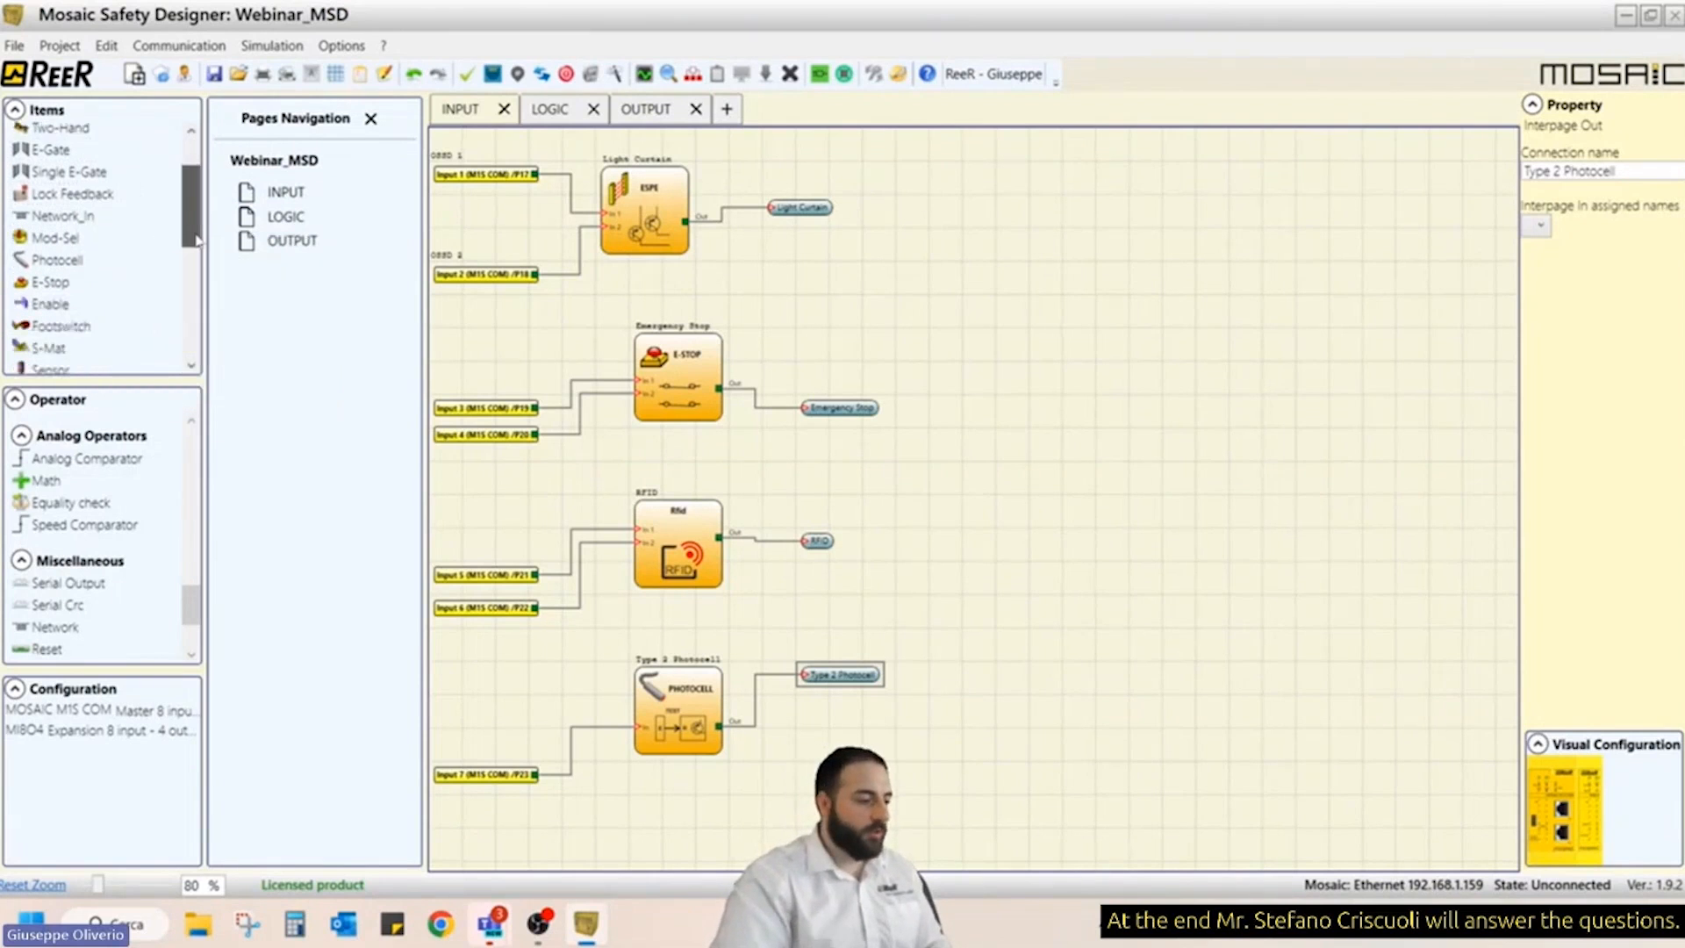
click(68, 207)
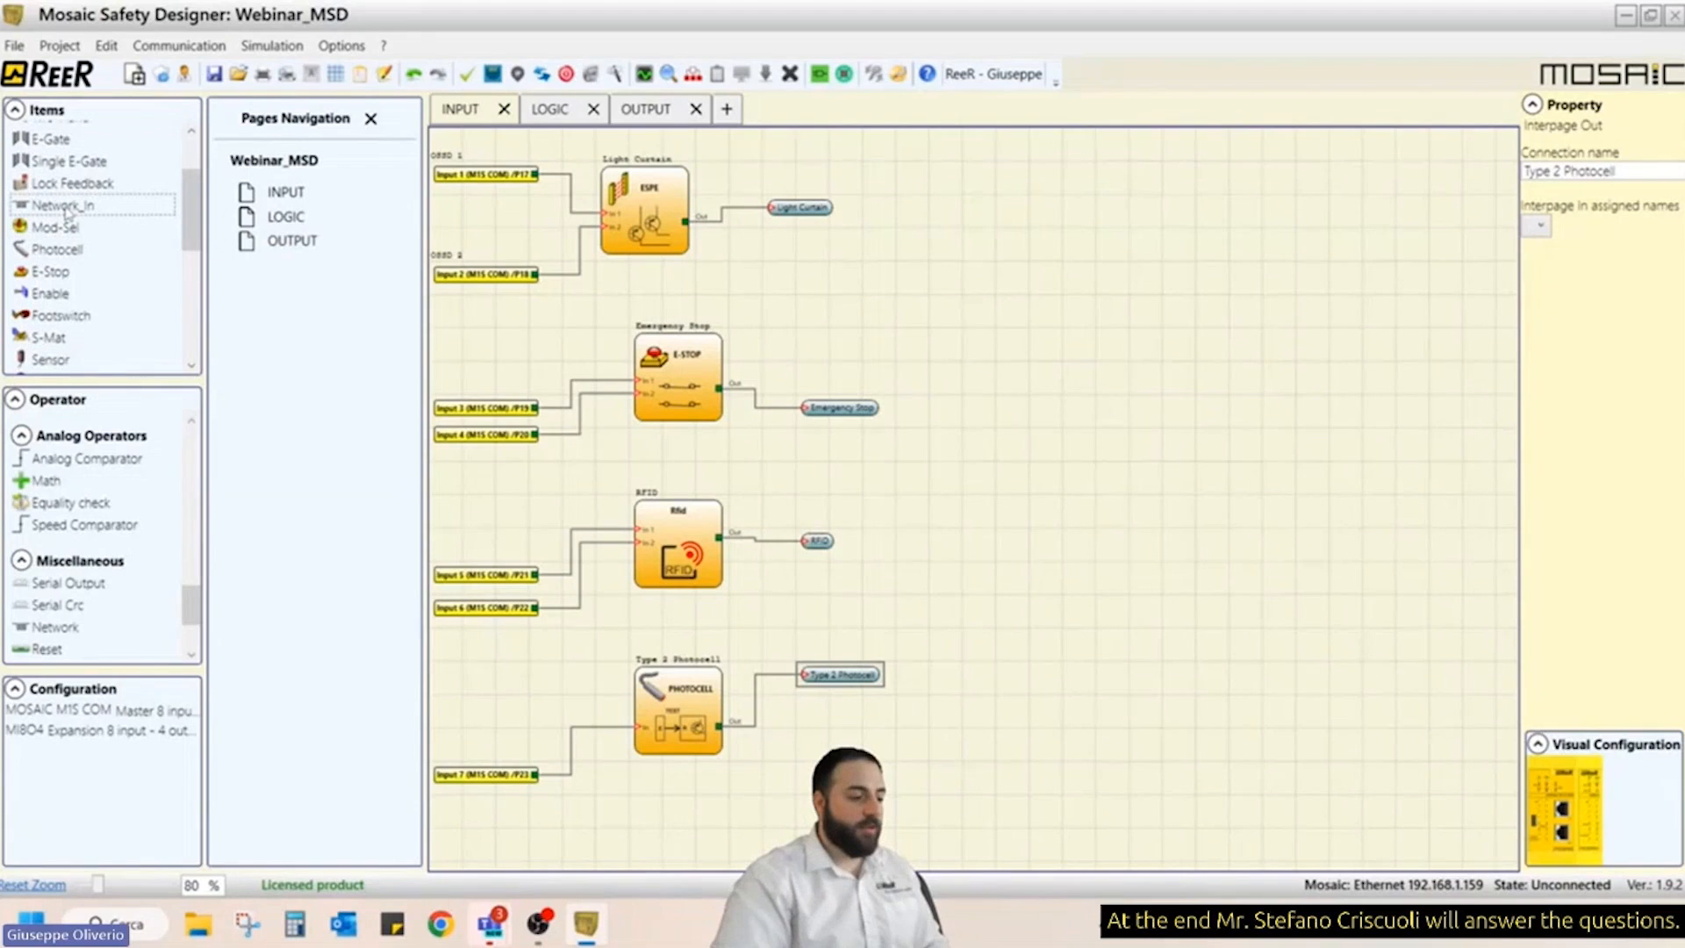
click(60, 228)
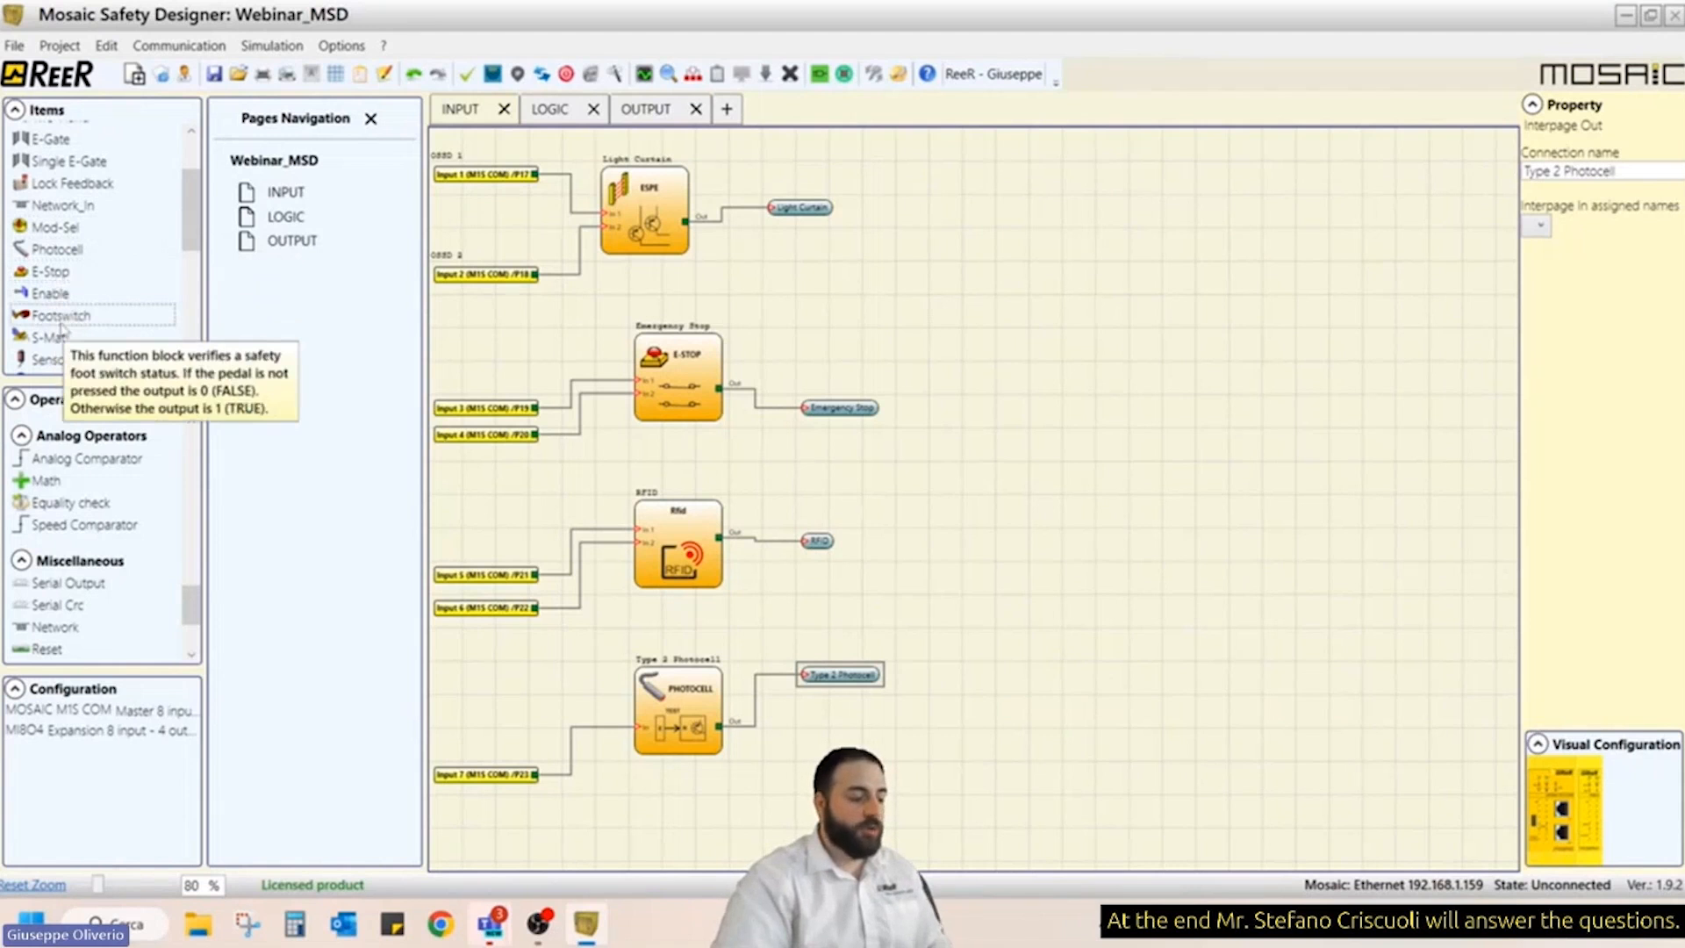
- Place a Sensor block in the empty area of the INPUT page and delete it again
scroll(92, 290, down, 2)
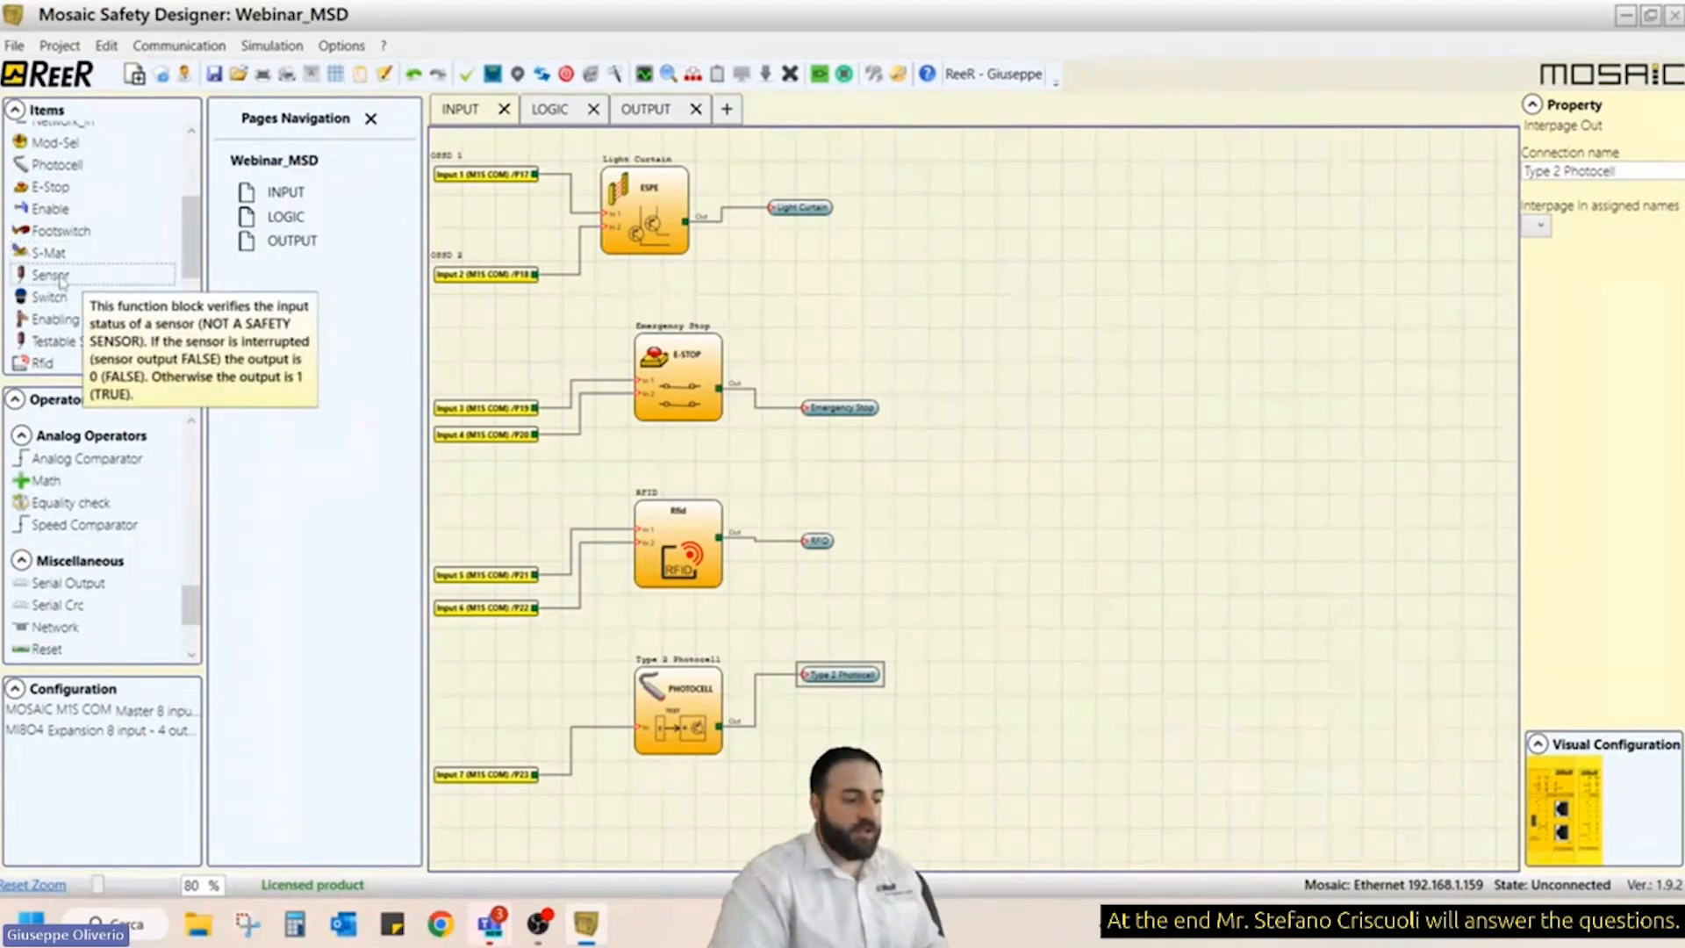
click(1025, 219)
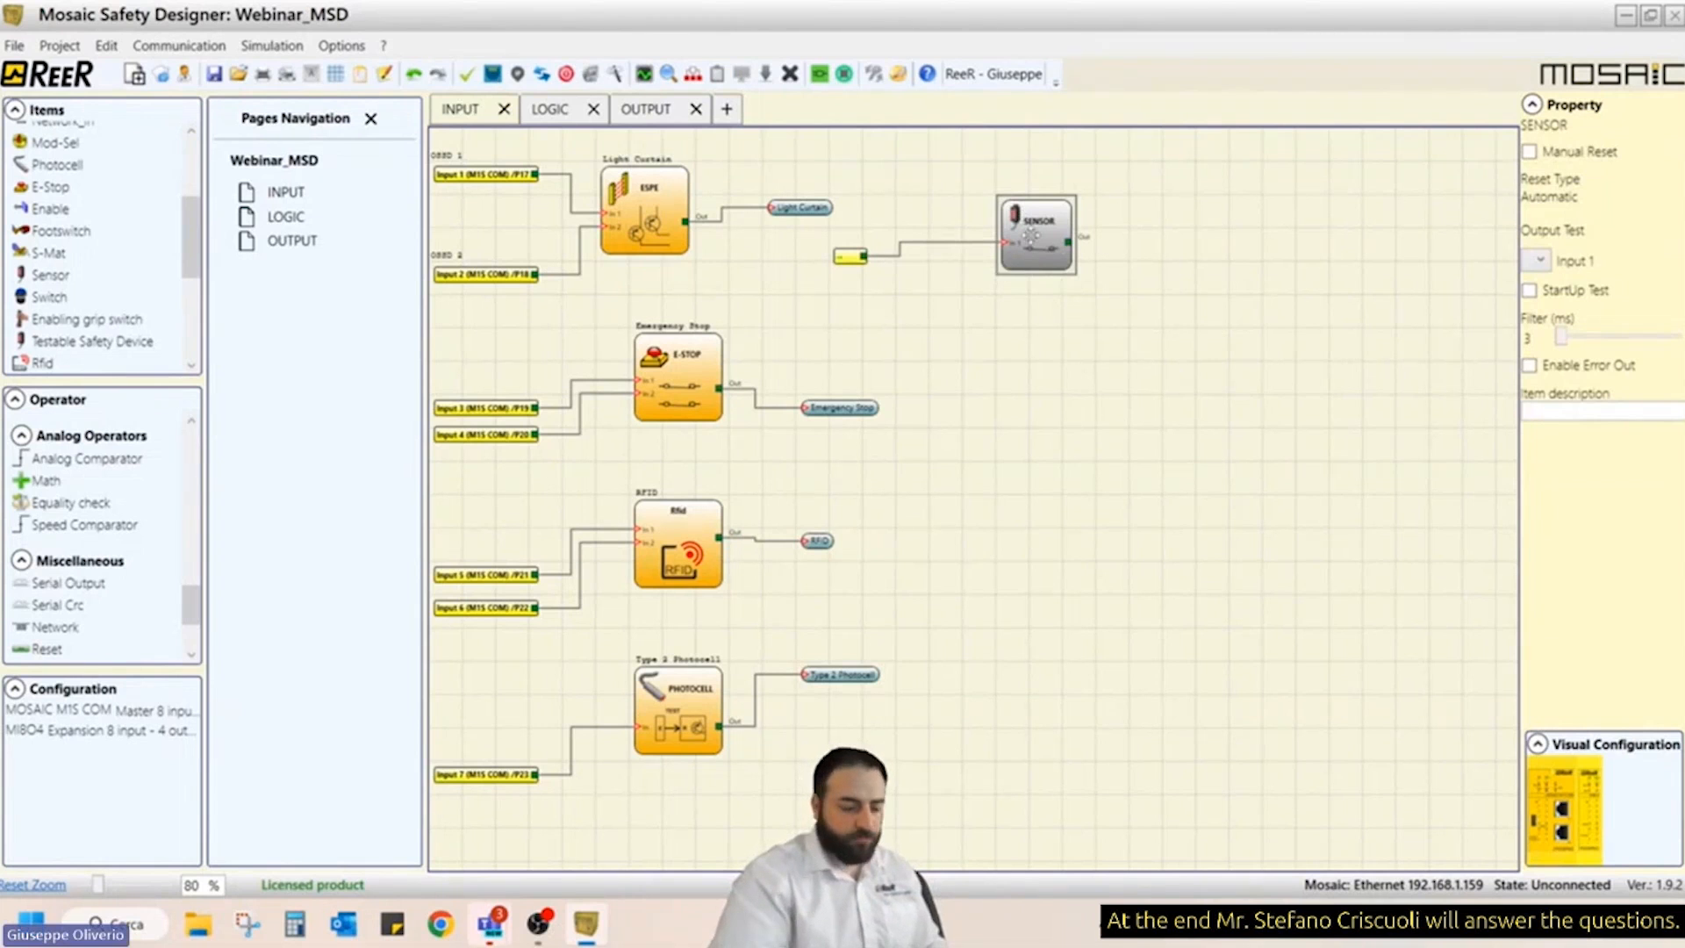
key(Delete)
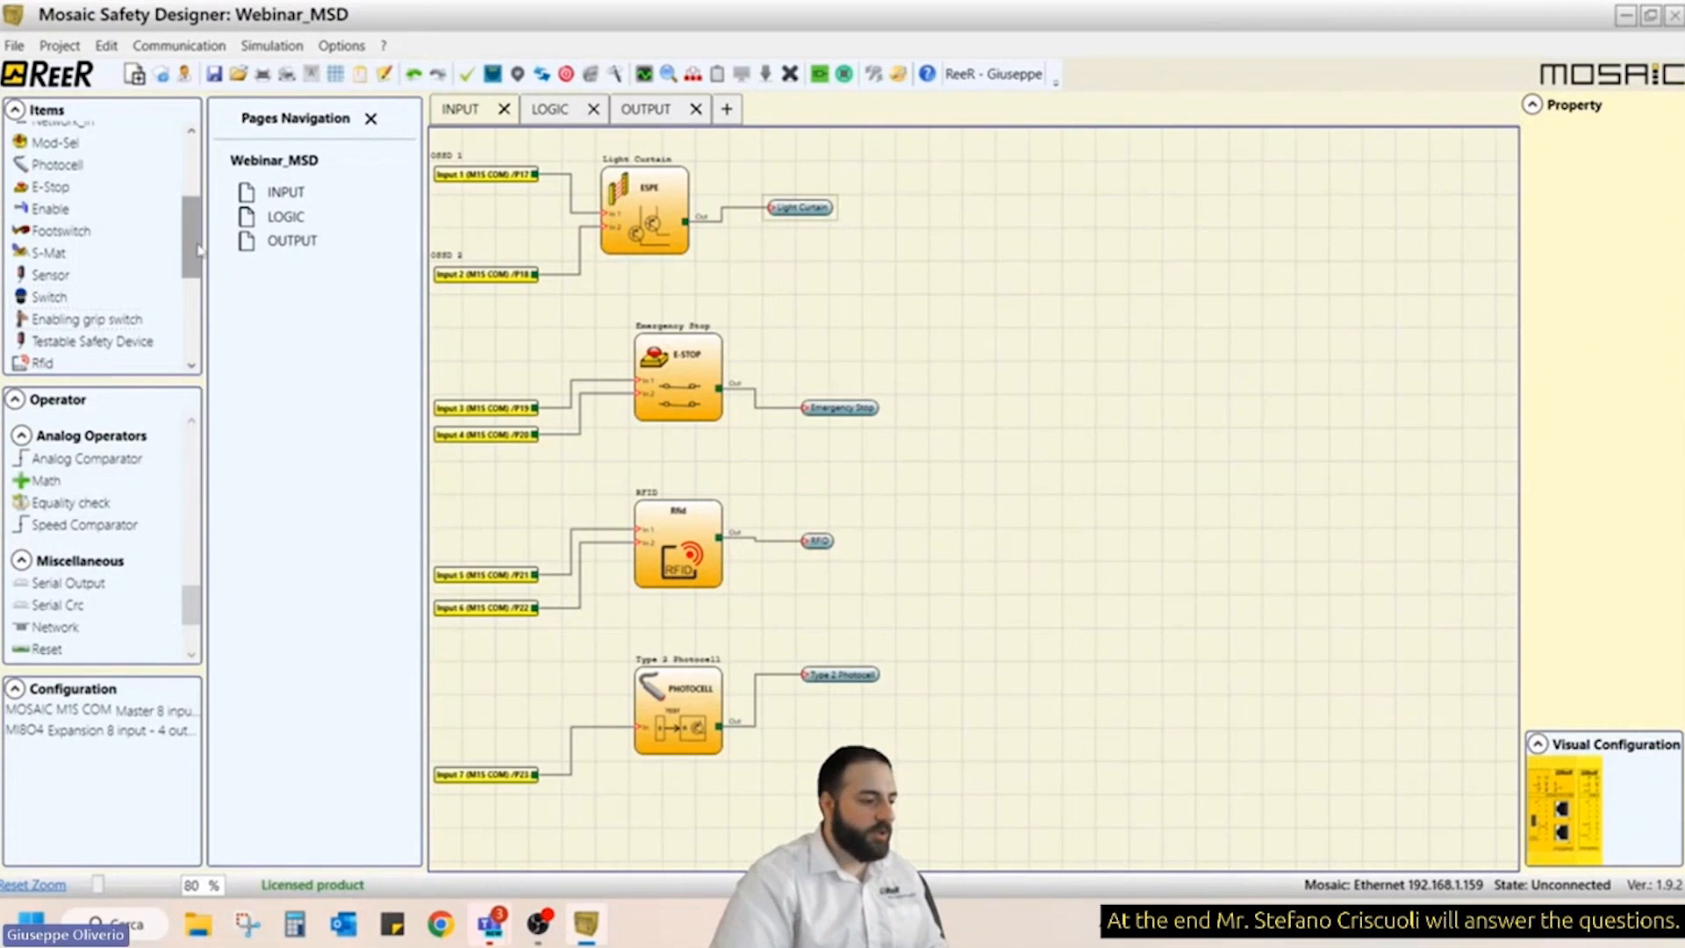
- Examine the remaining Input blocks and the Speed Control blocks together with their function descriptions
drag(199, 252, 199, 278)
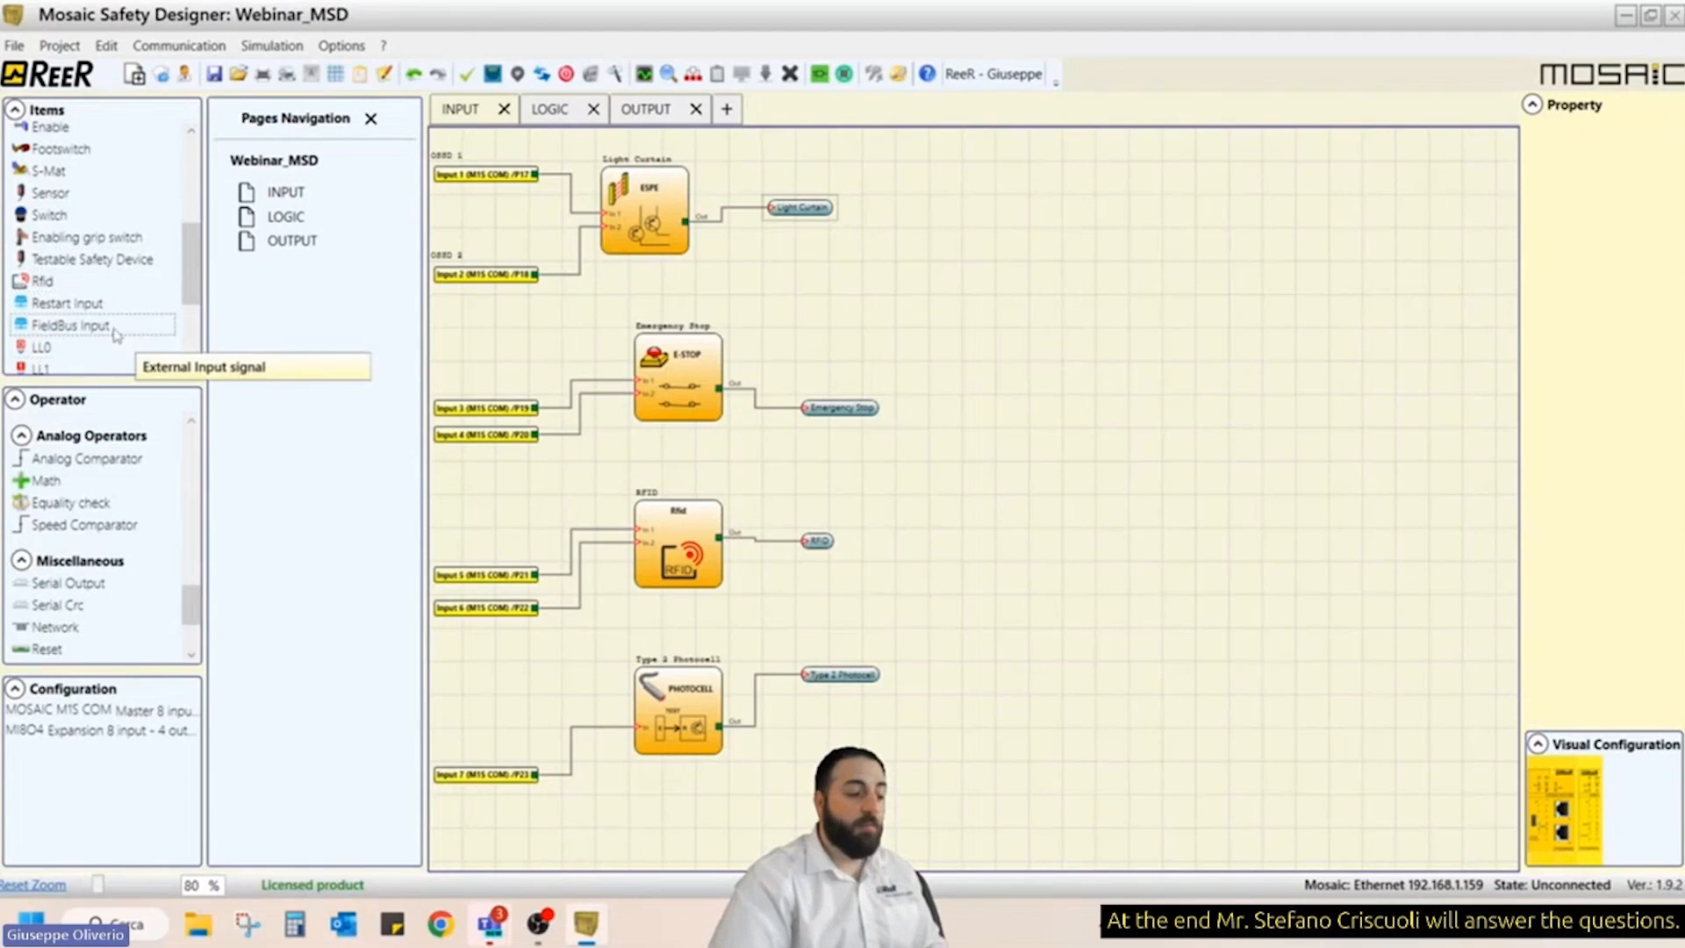
drag(194, 286, 194, 321)
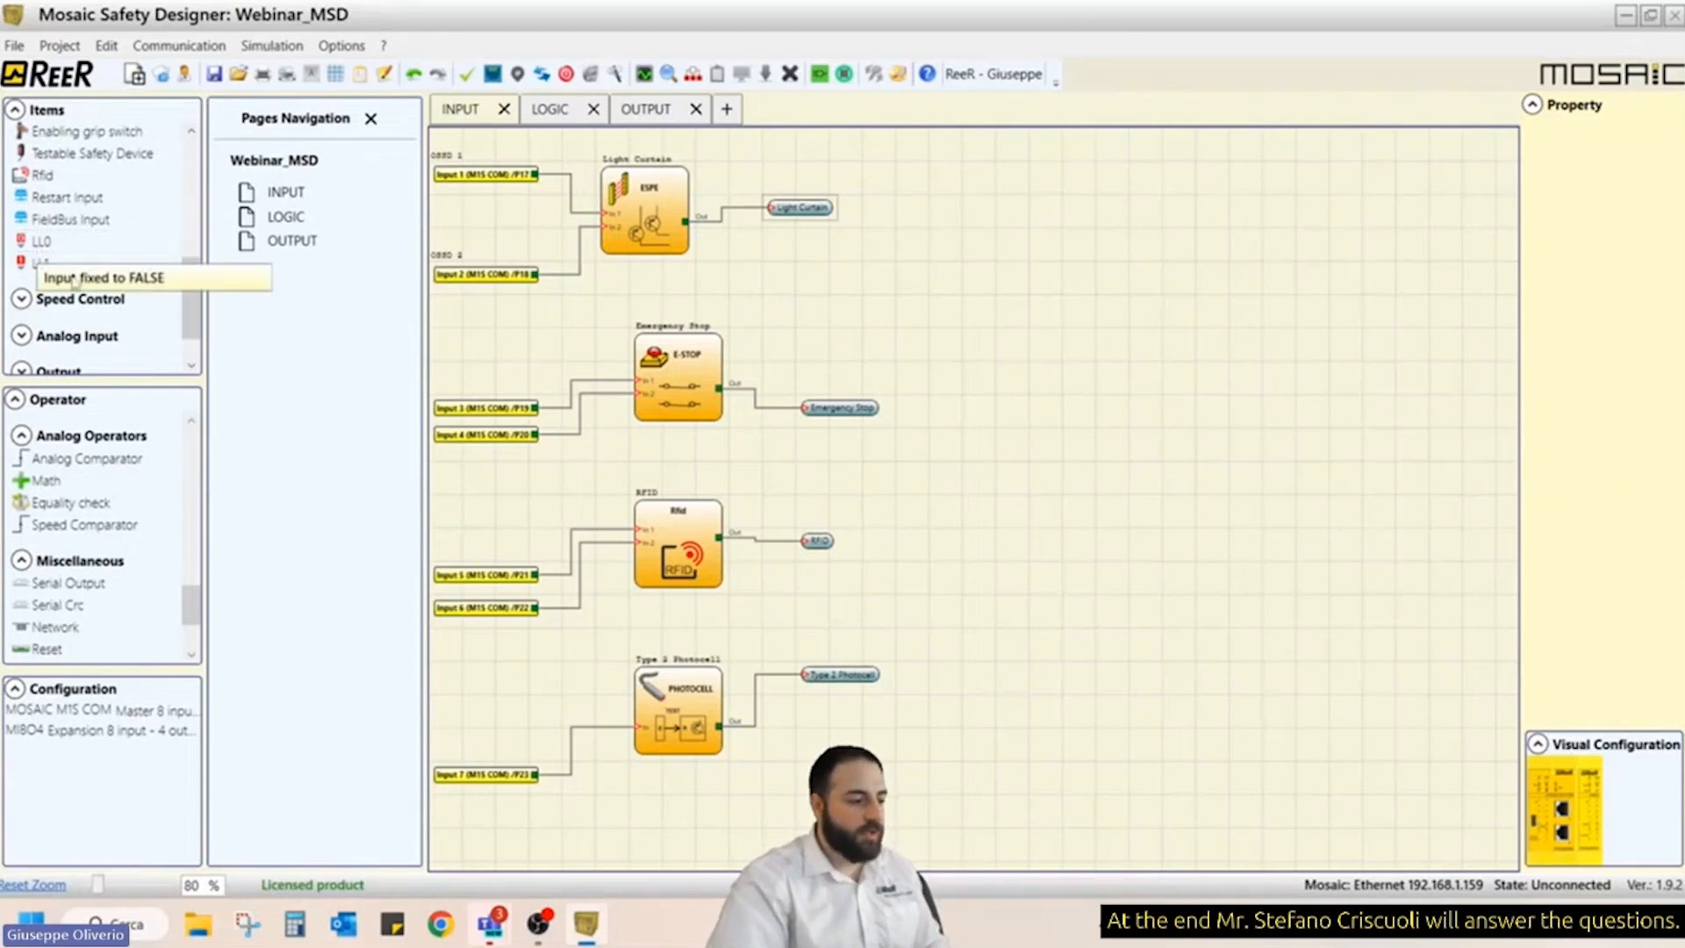
scroll(200, 285, down, 2)
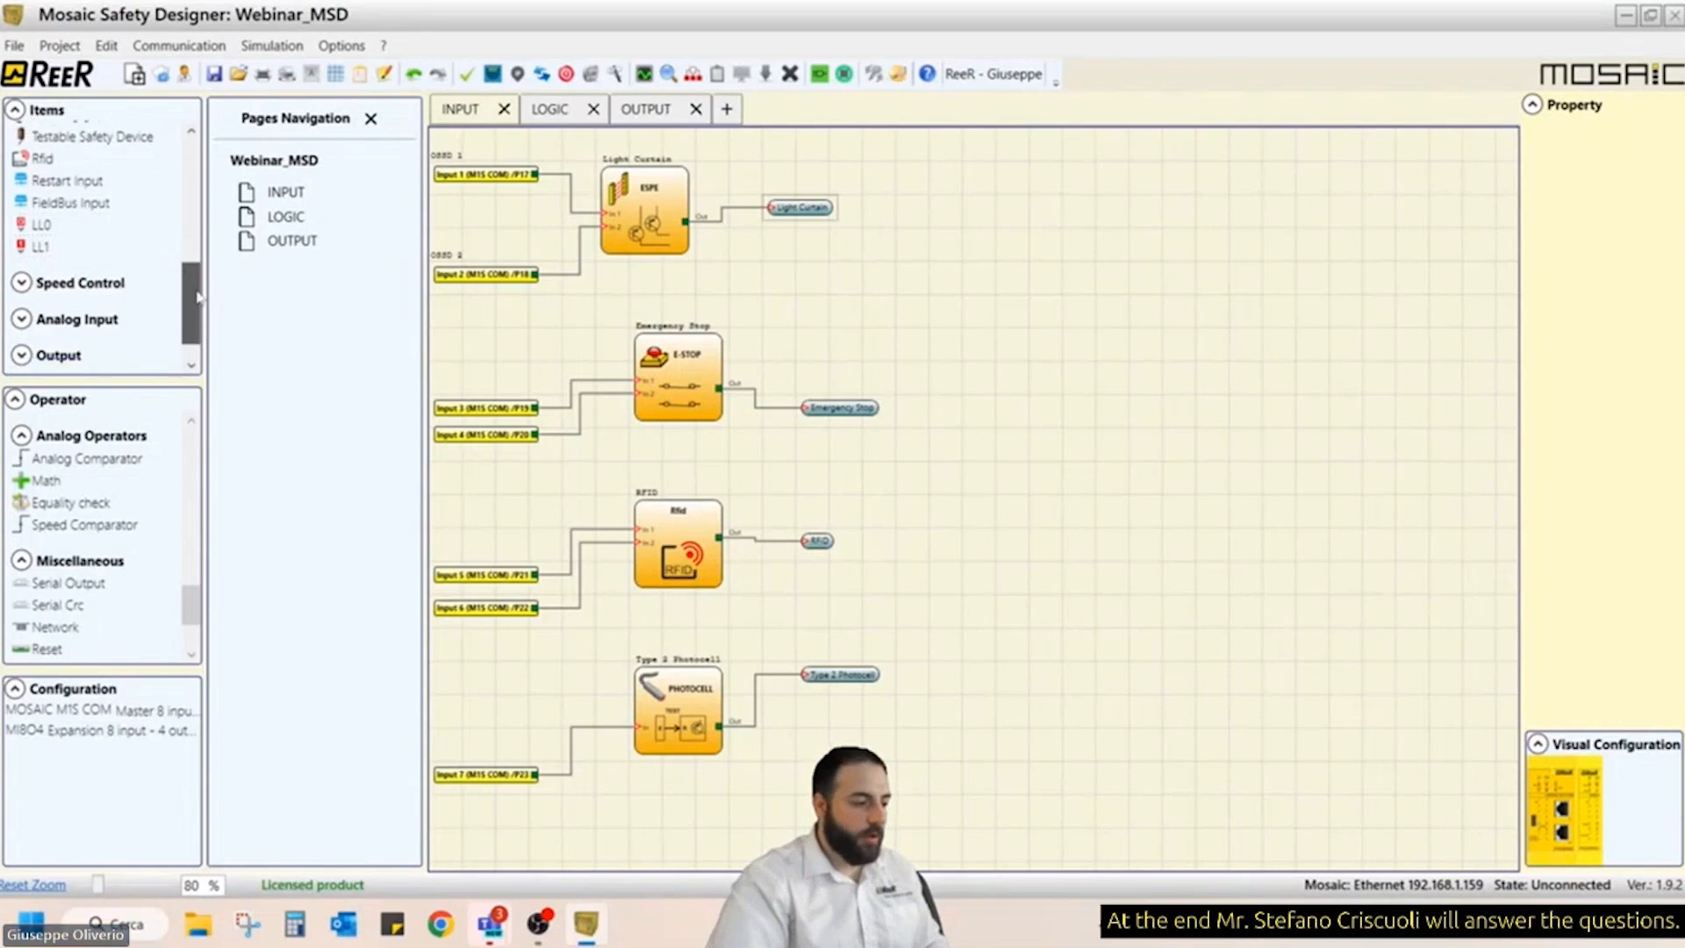
click(30, 248)
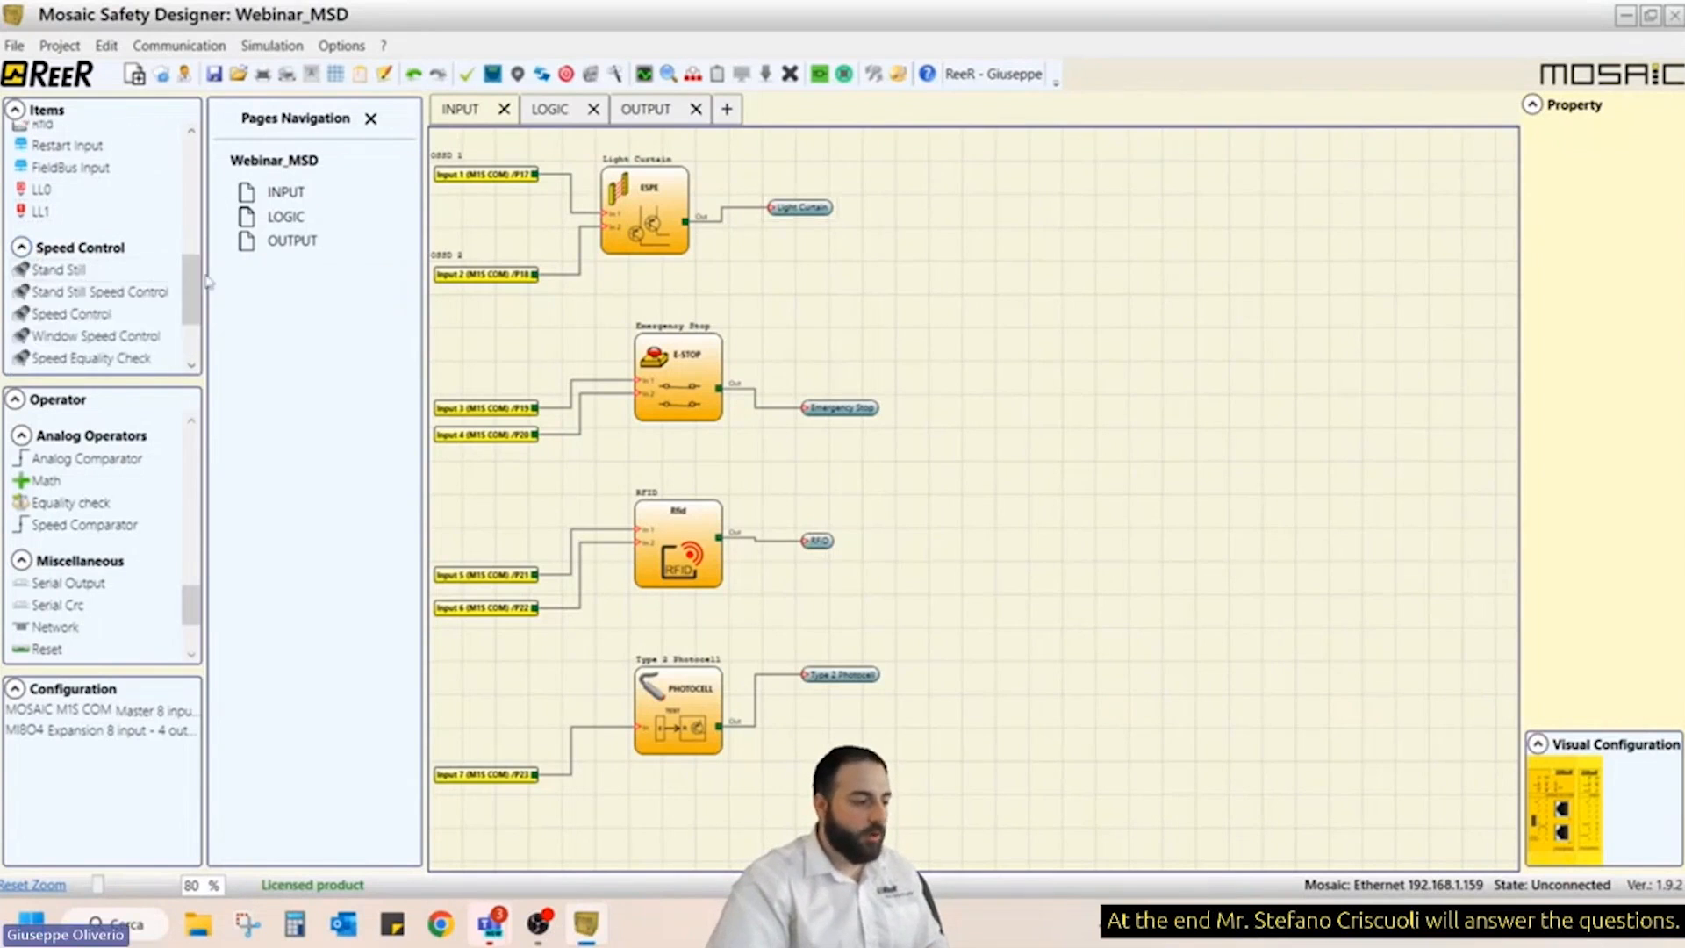
scroll(85, 251, down, 3)
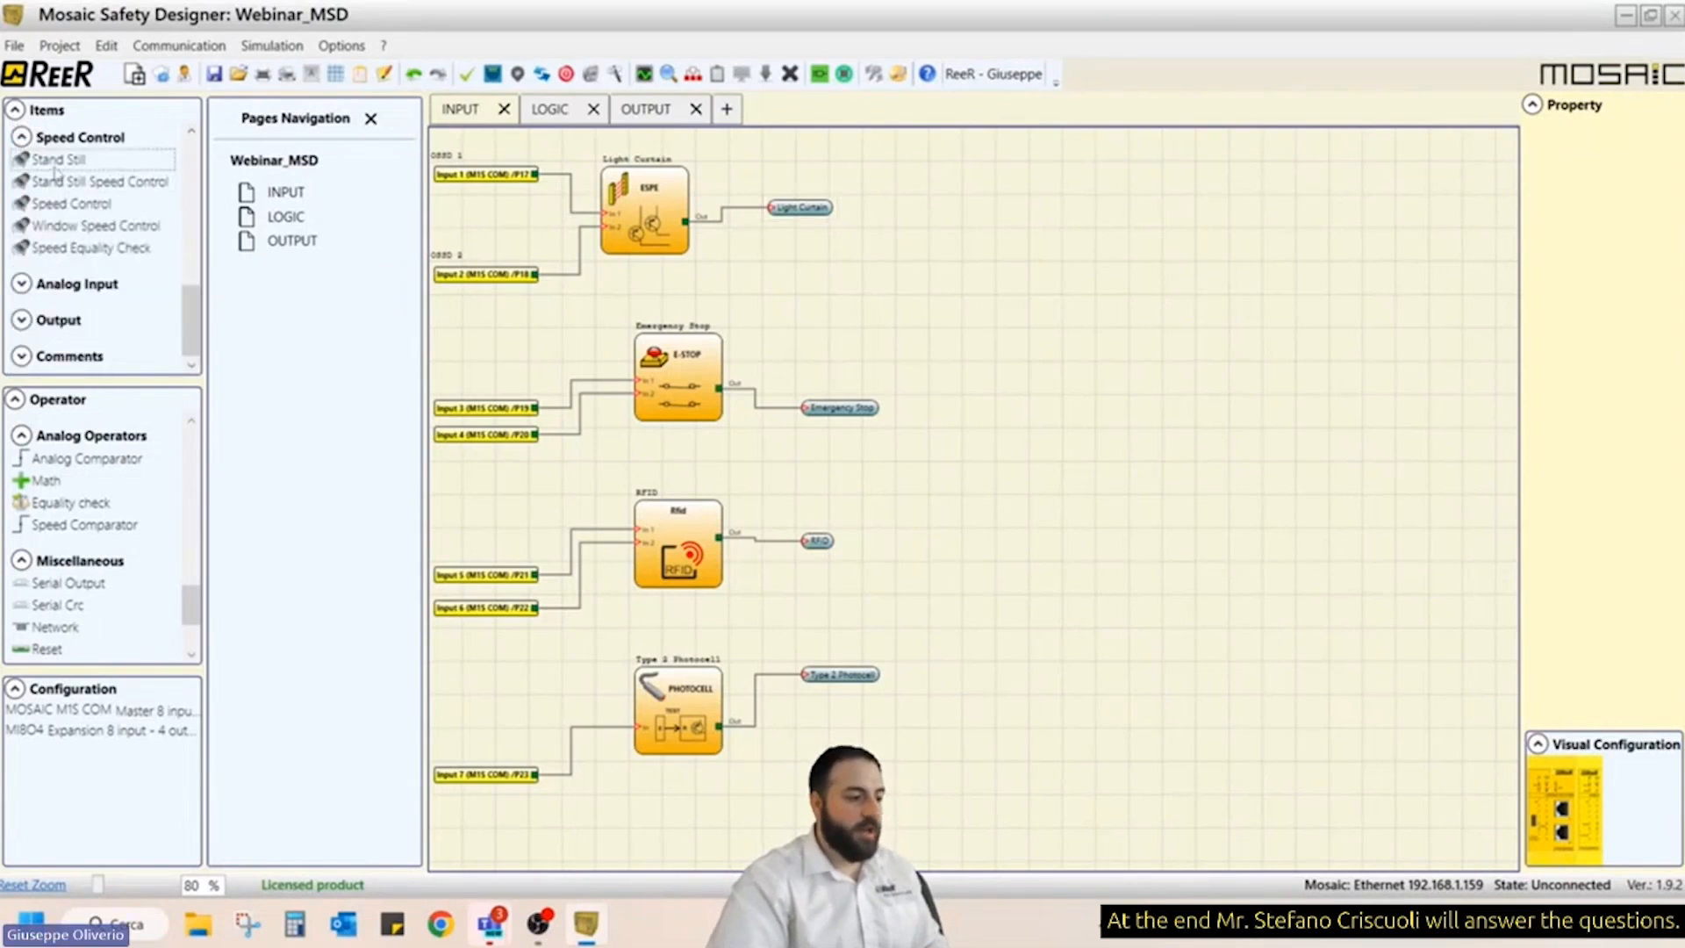
mouse_move(136, 190)
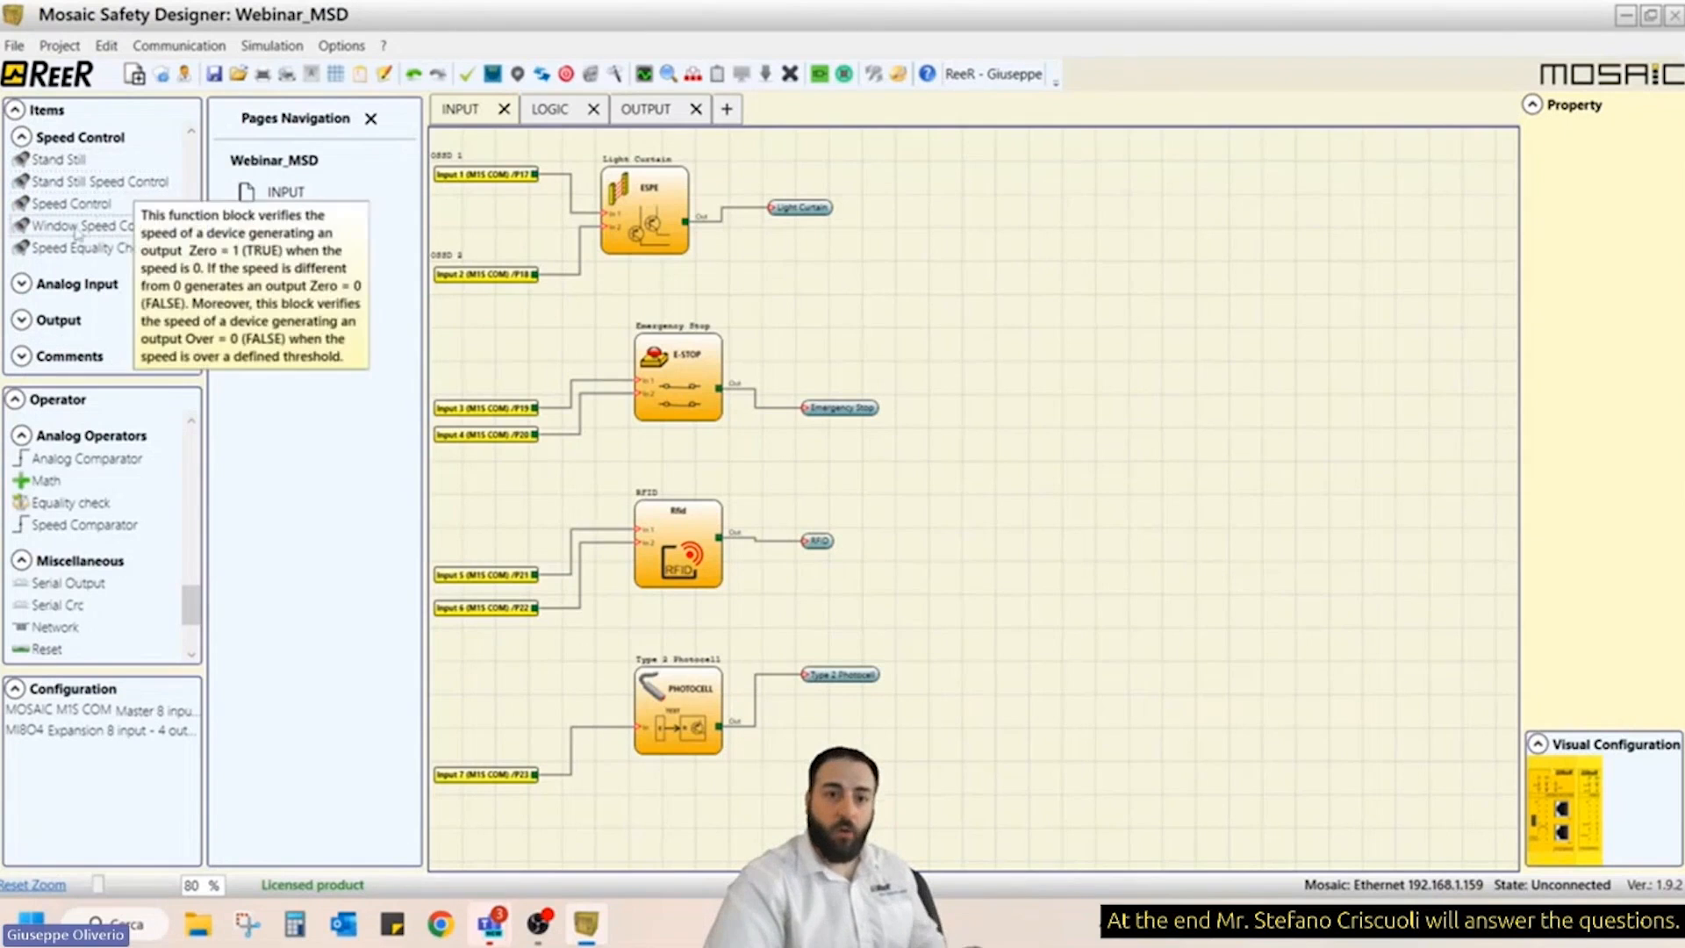
mouse_move(101, 230)
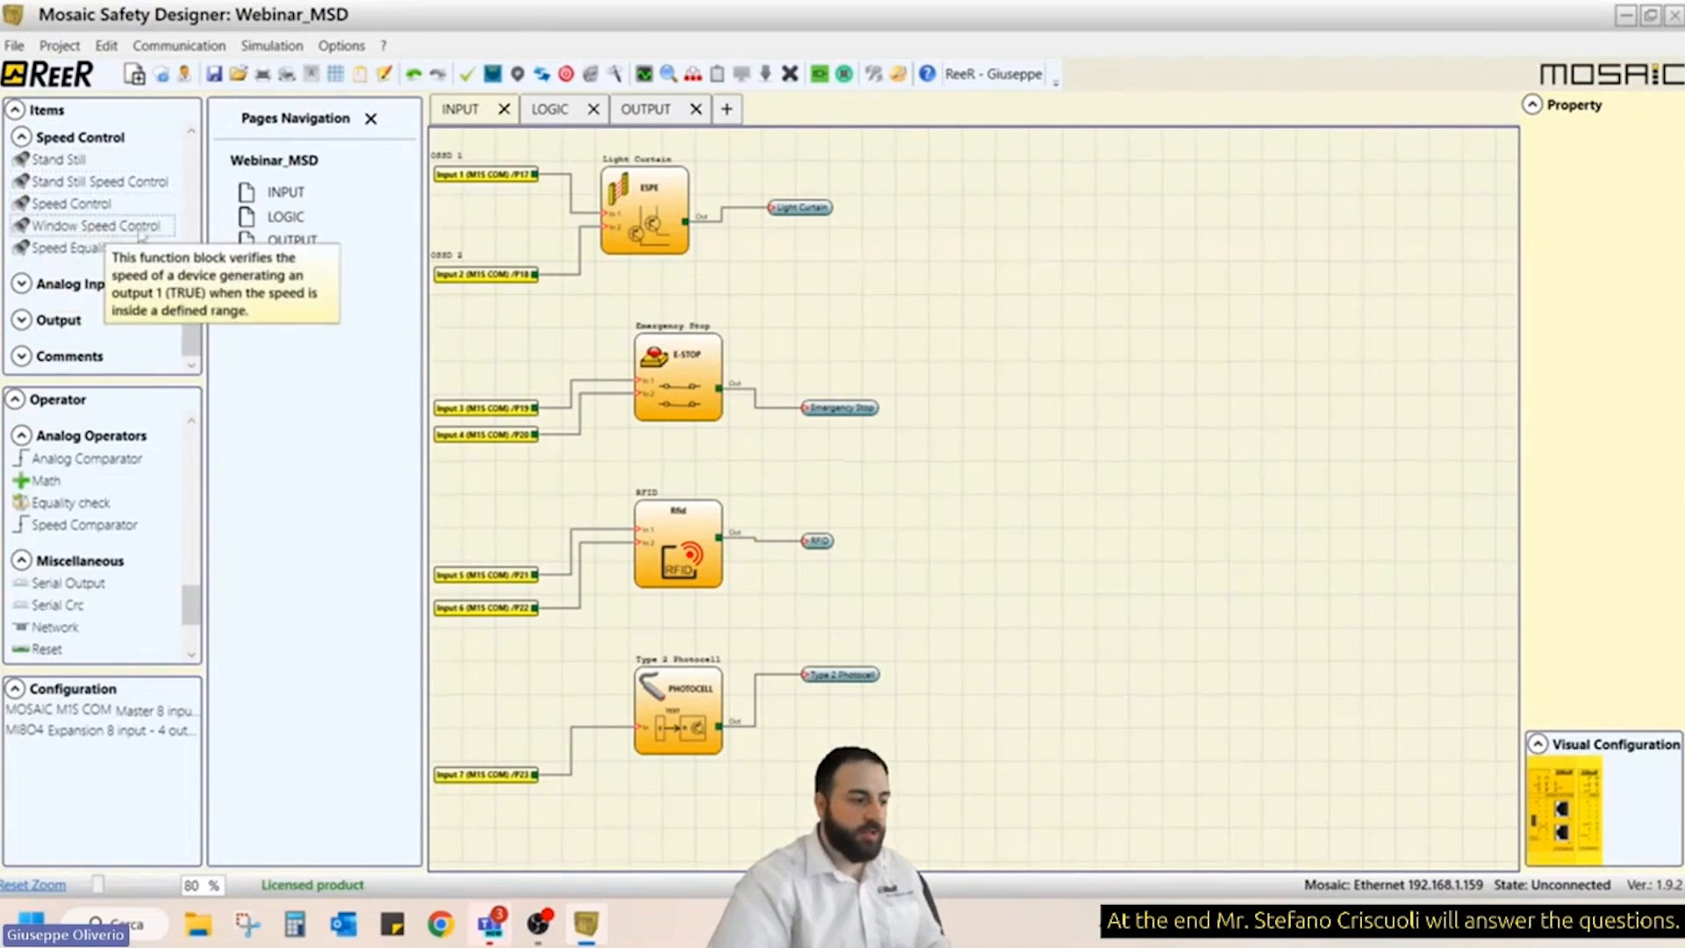
mouse_move(51, 259)
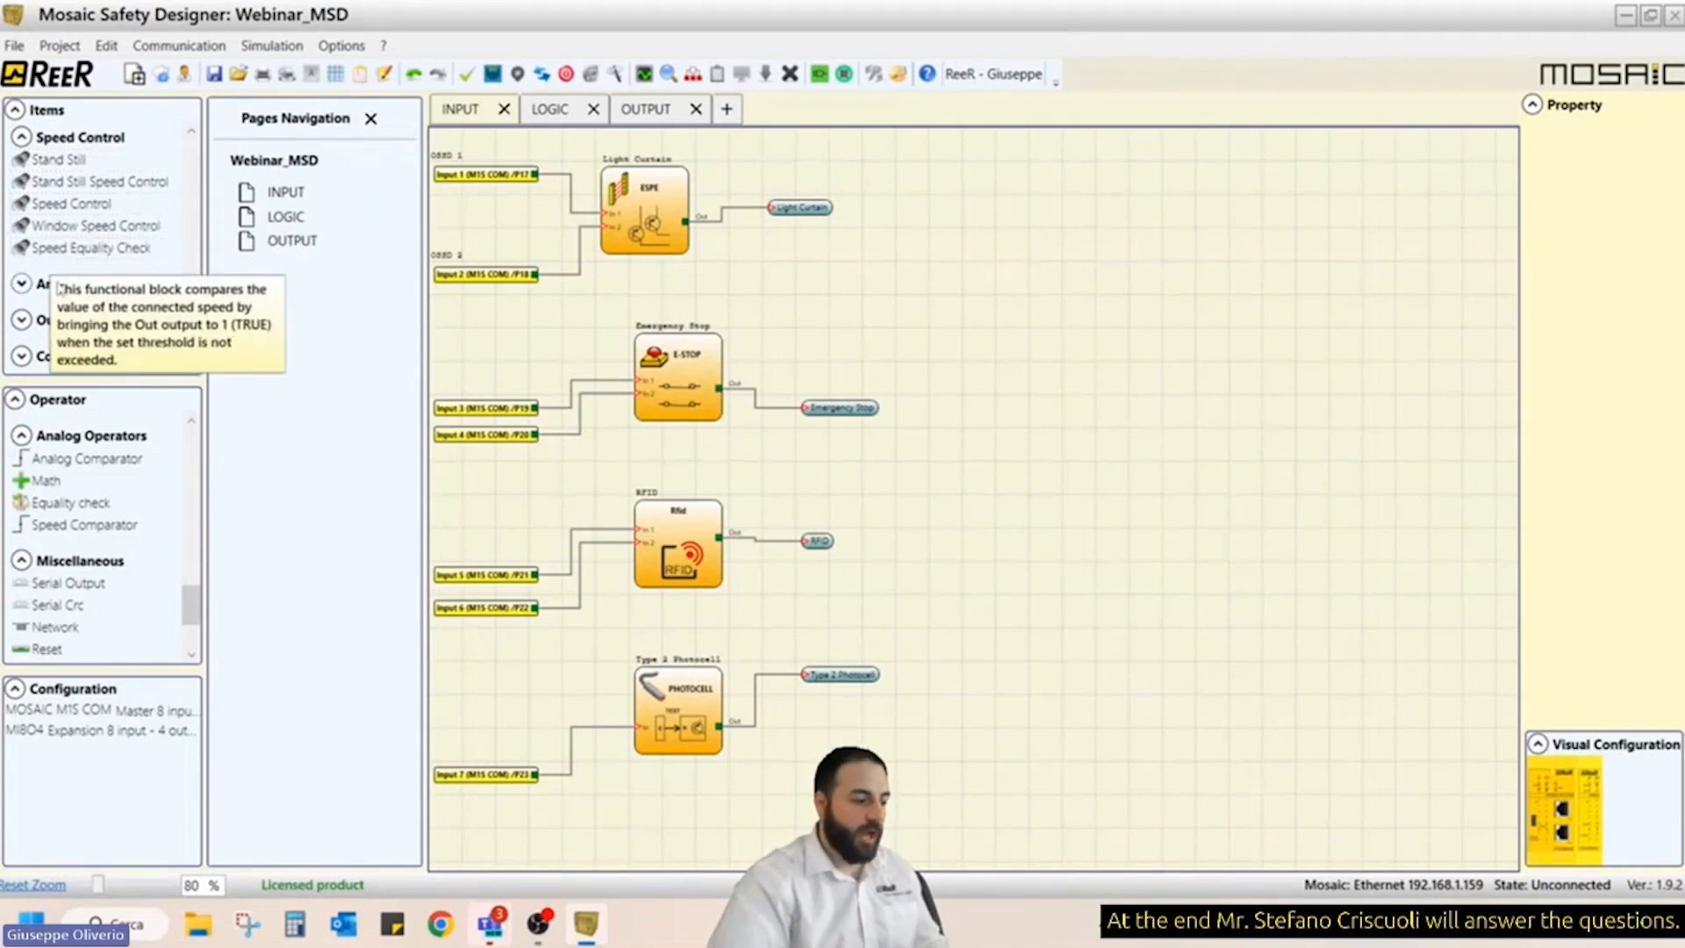
- Examine the blocks in the Analog Input and Output categories and return to the beginning of the item and operator lists
click(21, 284)
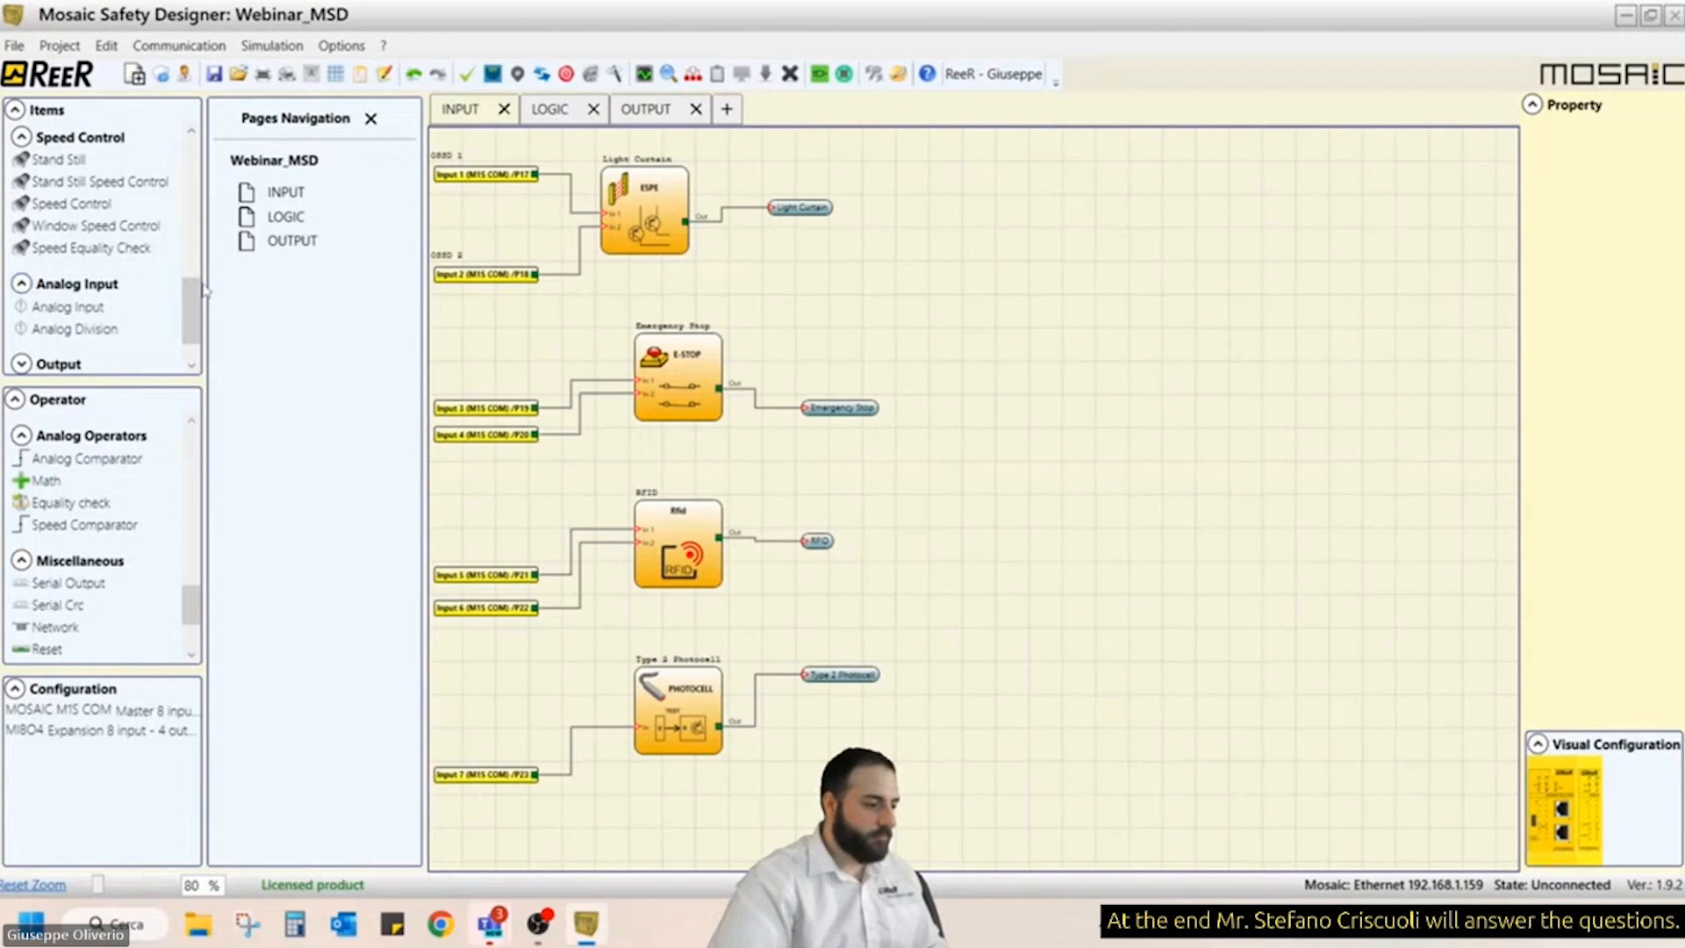
click(72, 363)
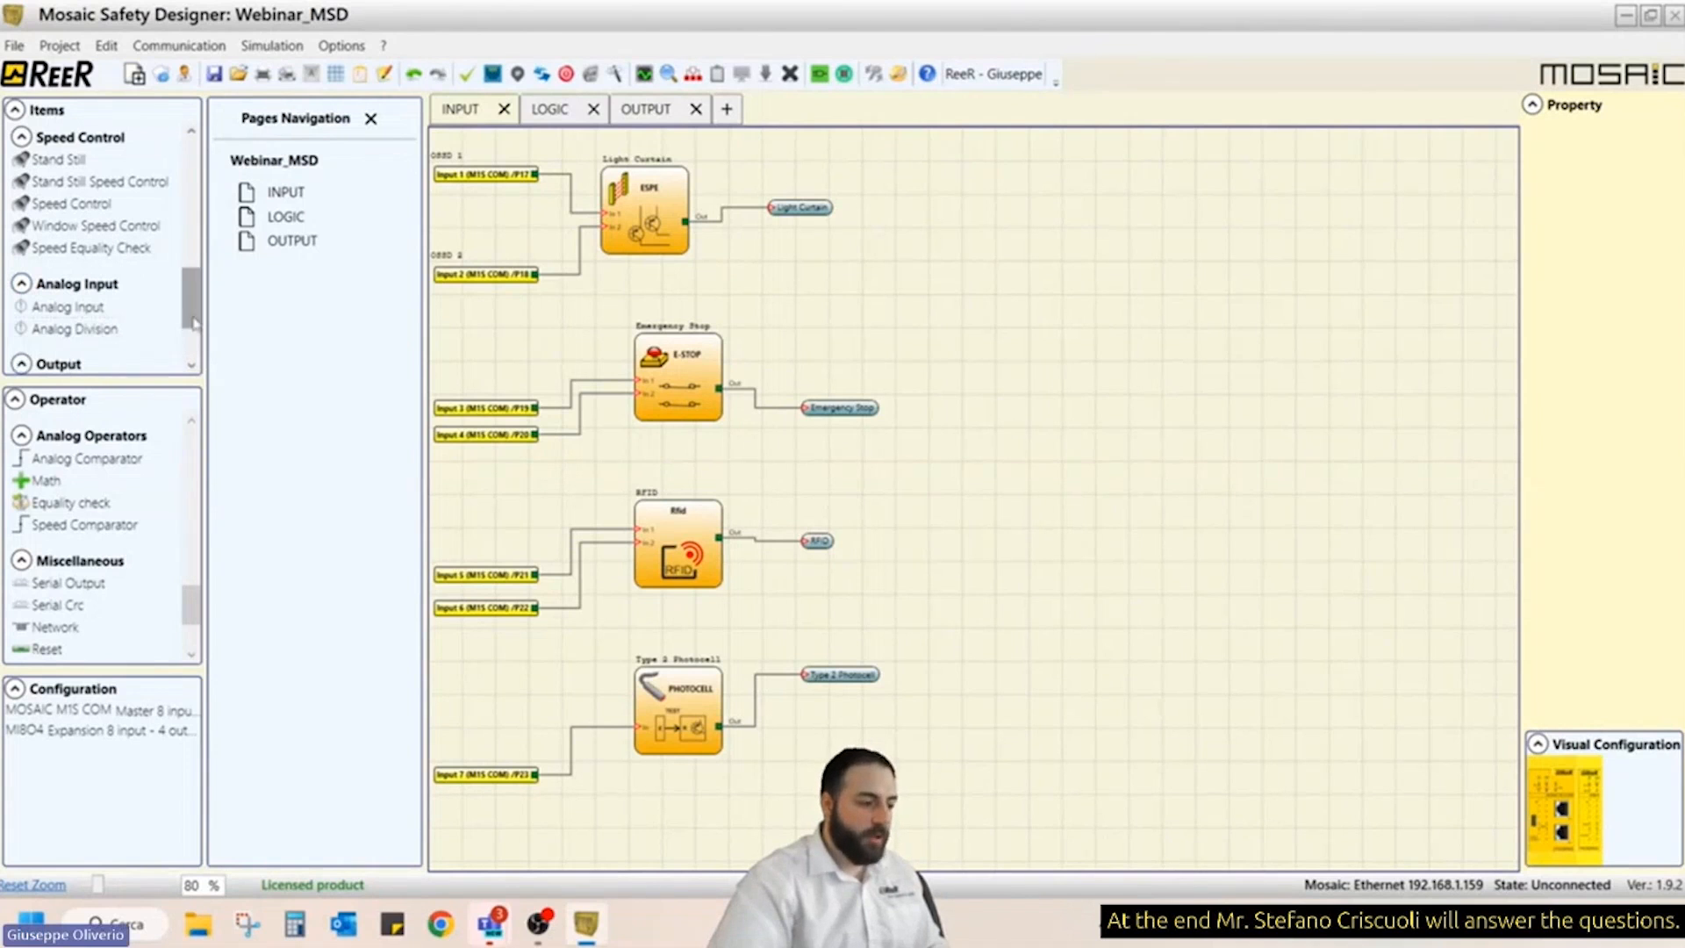
scroll(195, 323, down, 3)
click(53, 283)
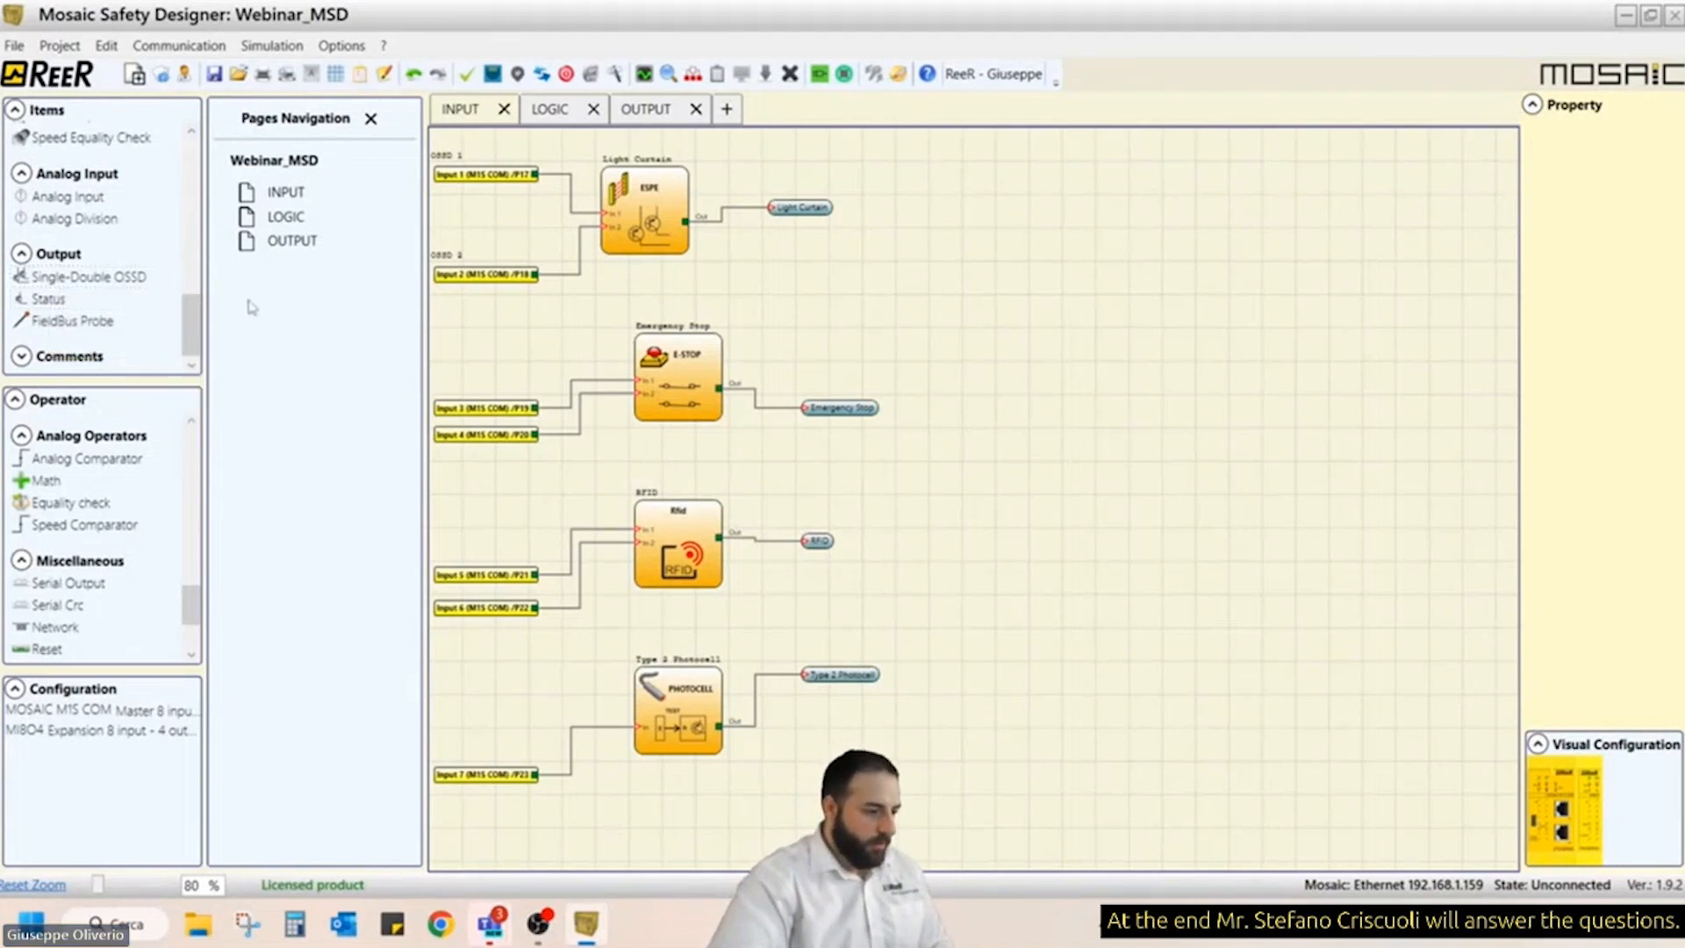
drag(193, 606, 194, 451)
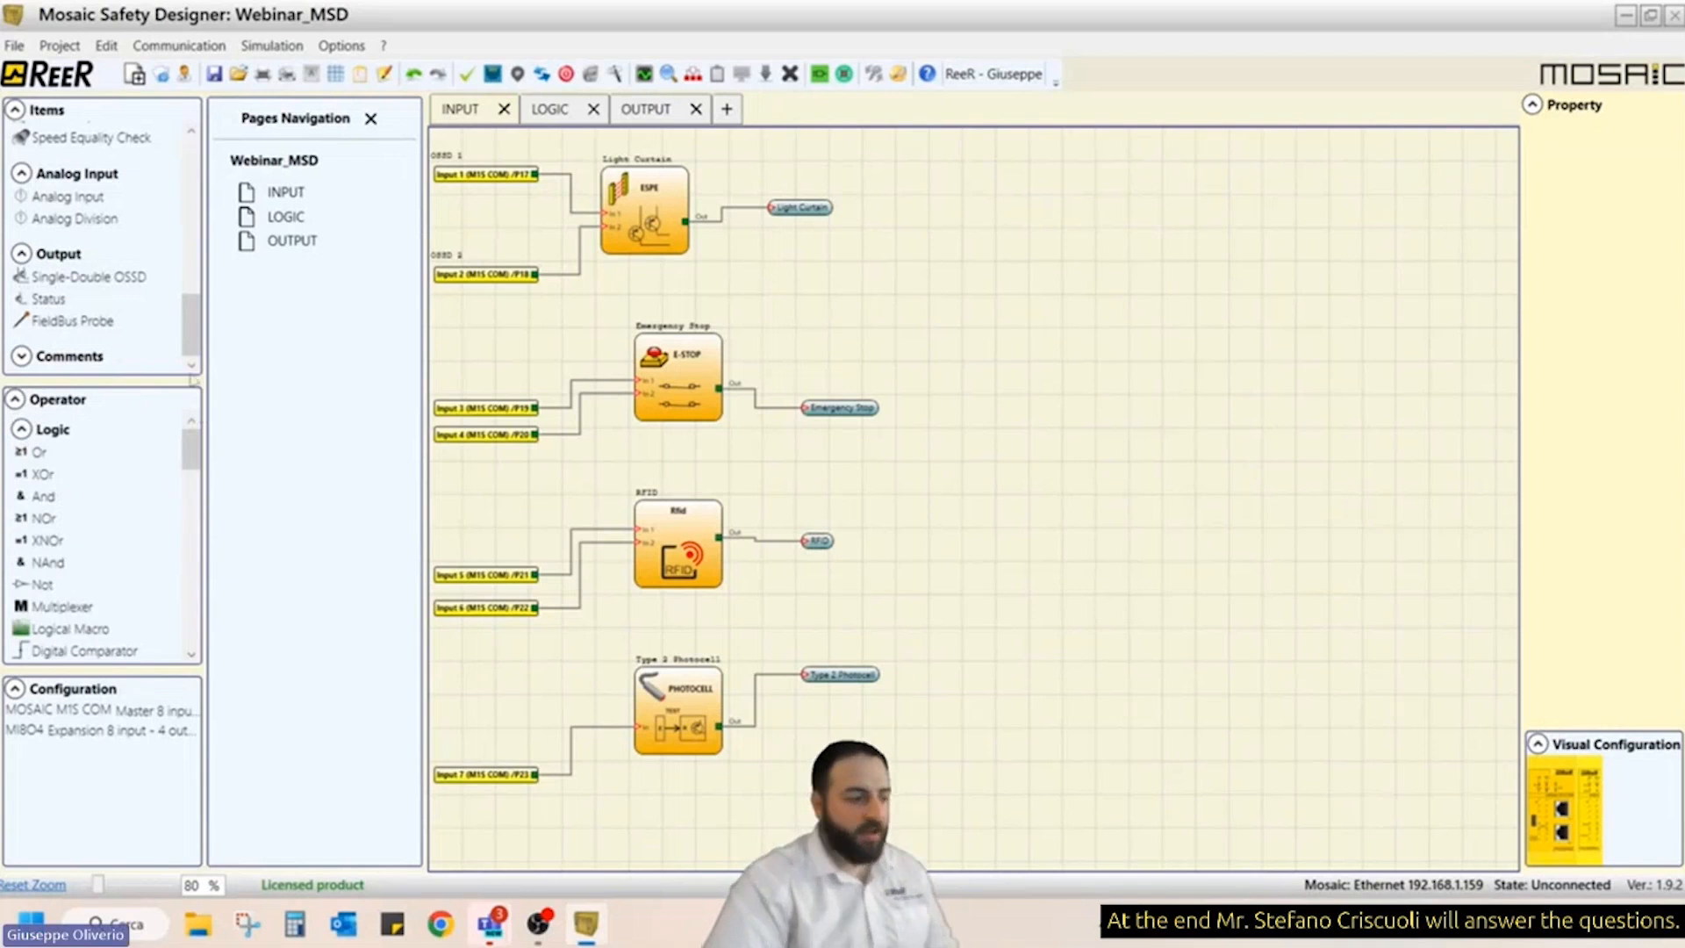
drag(191, 327, 206, 169)
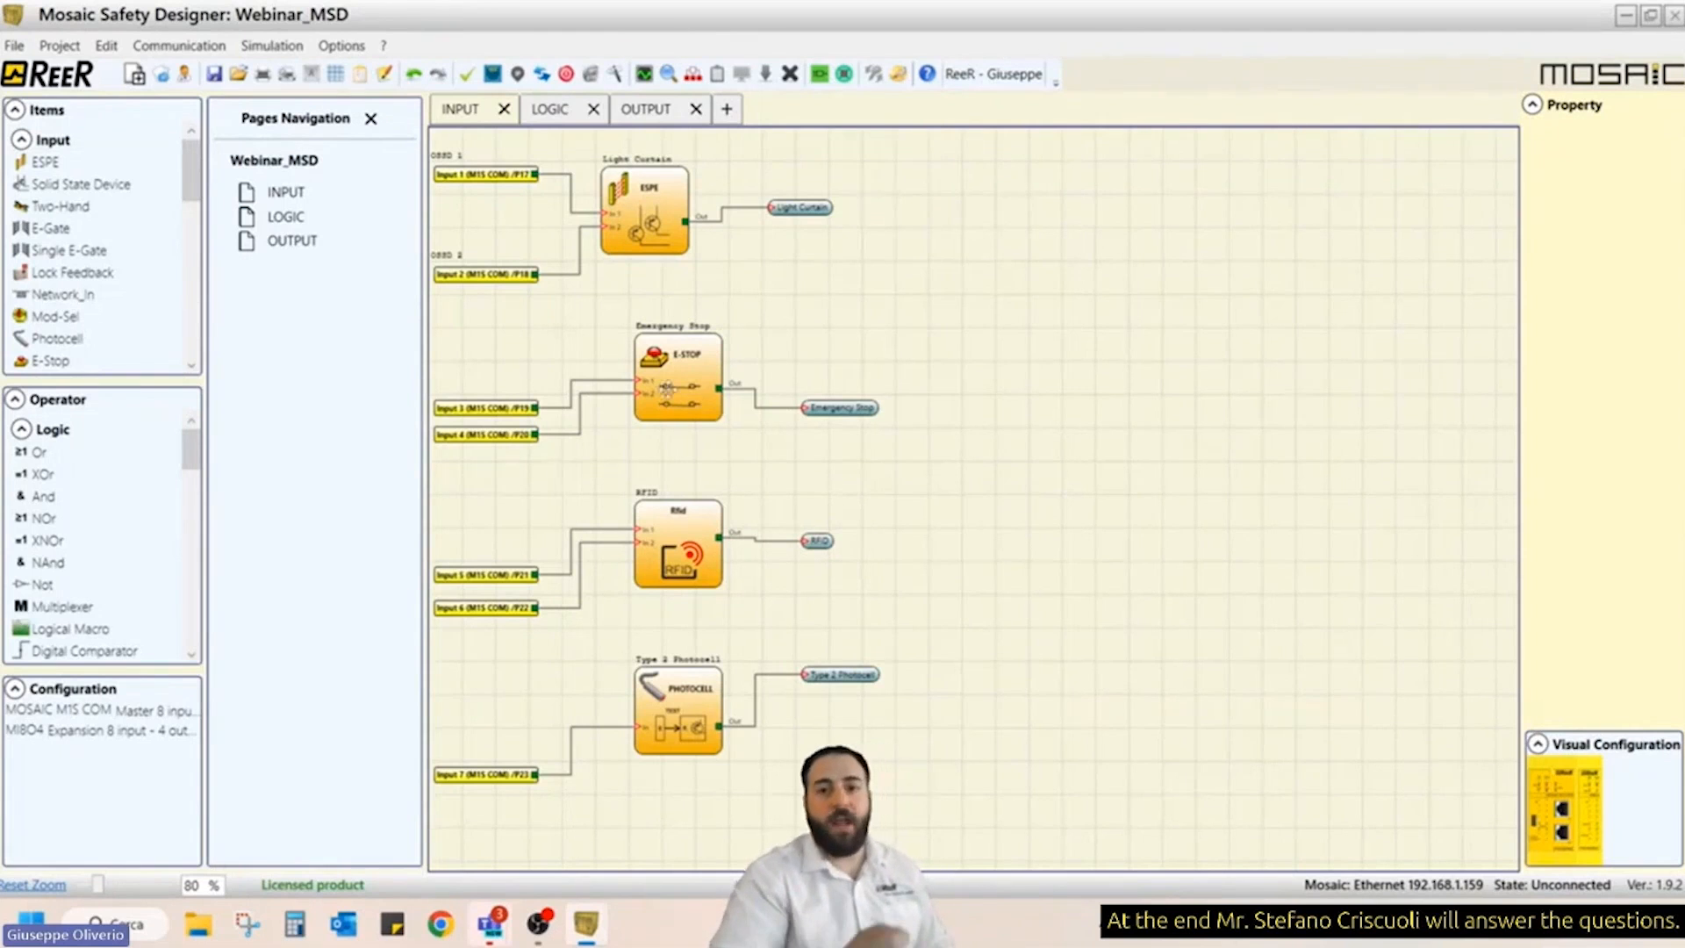
- On the Emergency Stop block, try Manual Reset and switch it back off, and assign MOSAIC M1S COM Test 1 to Input 1 and Test 2 to Input 2
click(668, 388)
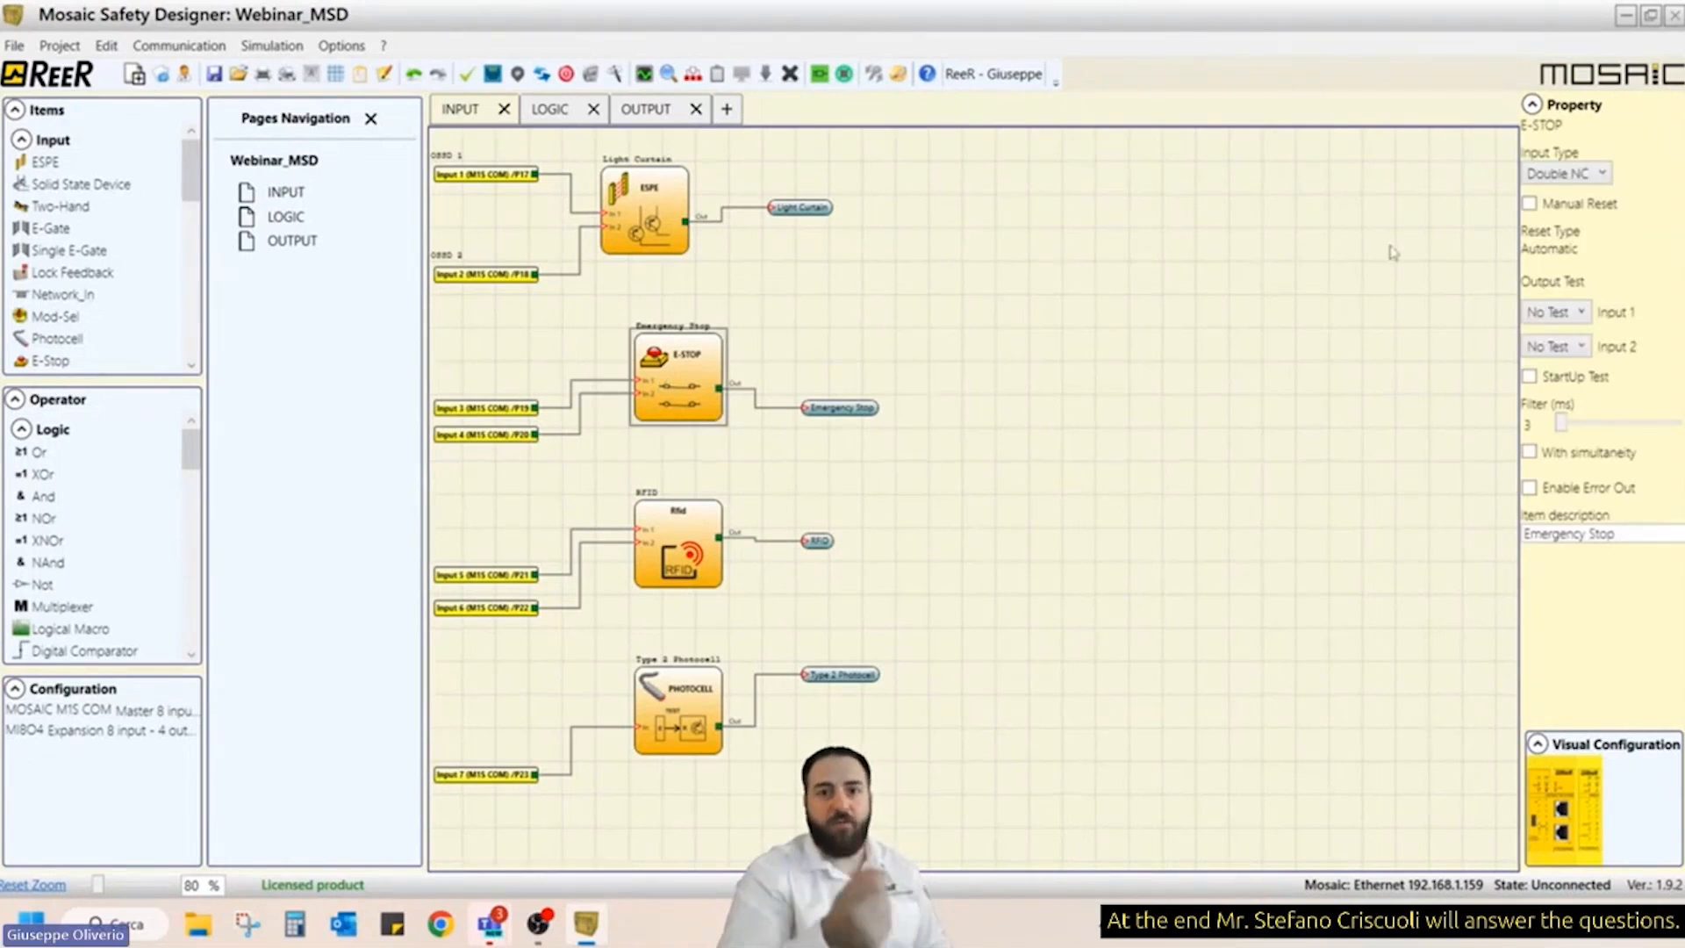
click(1555, 205)
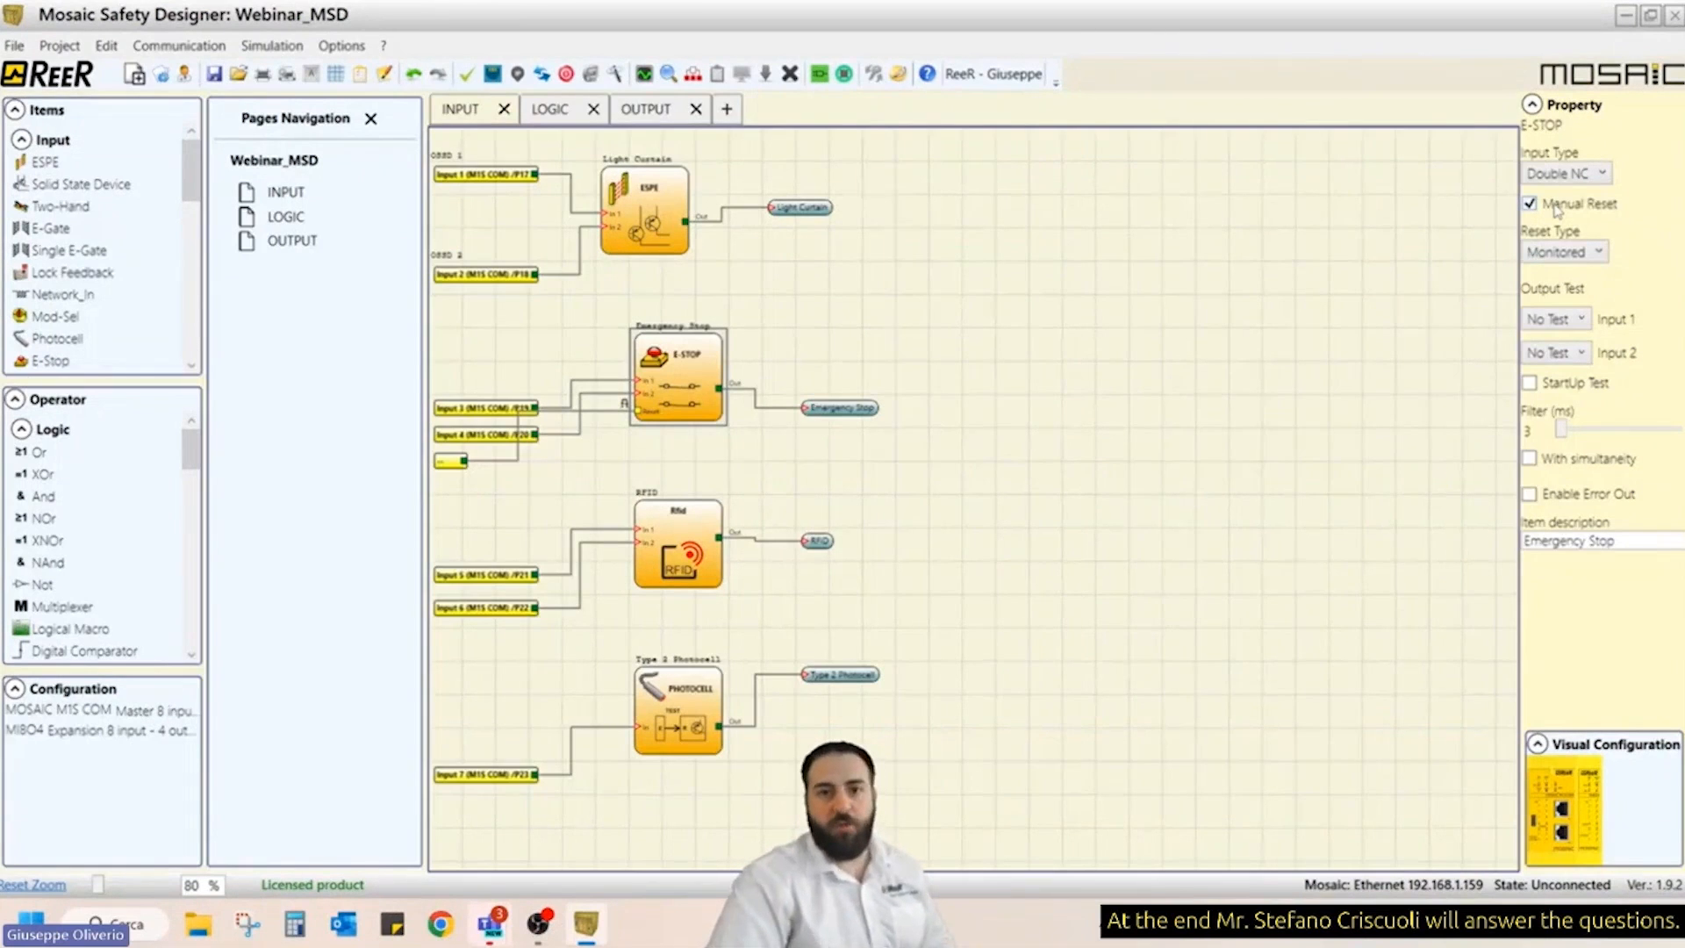
click(1556, 210)
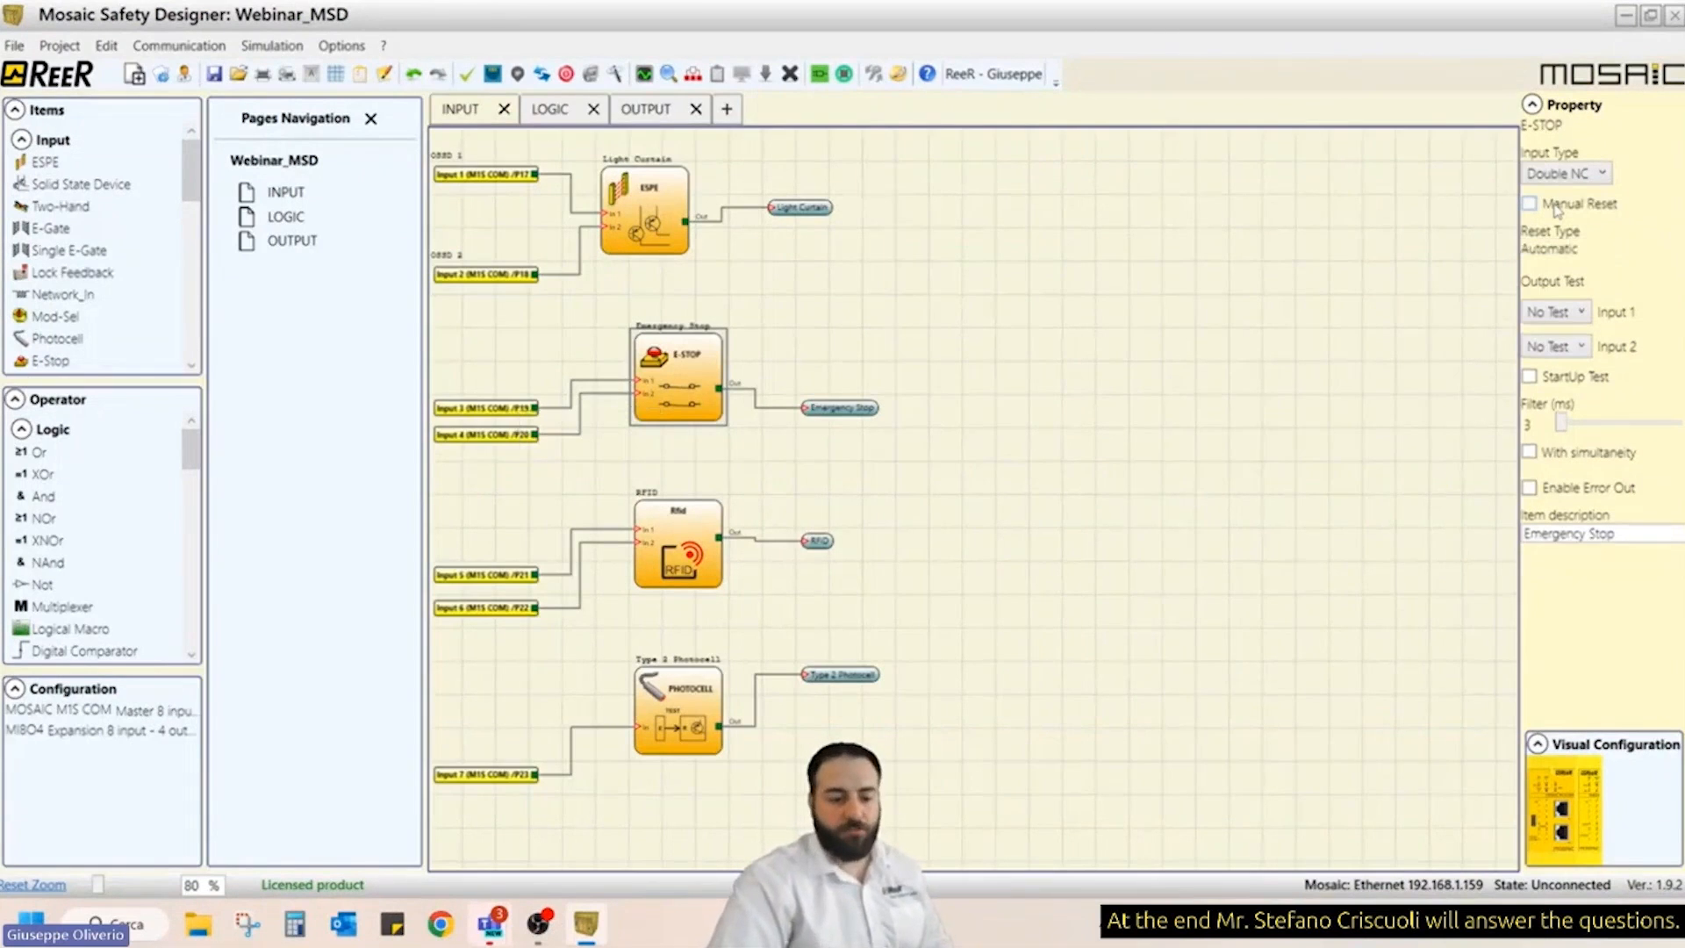
click(1565, 317)
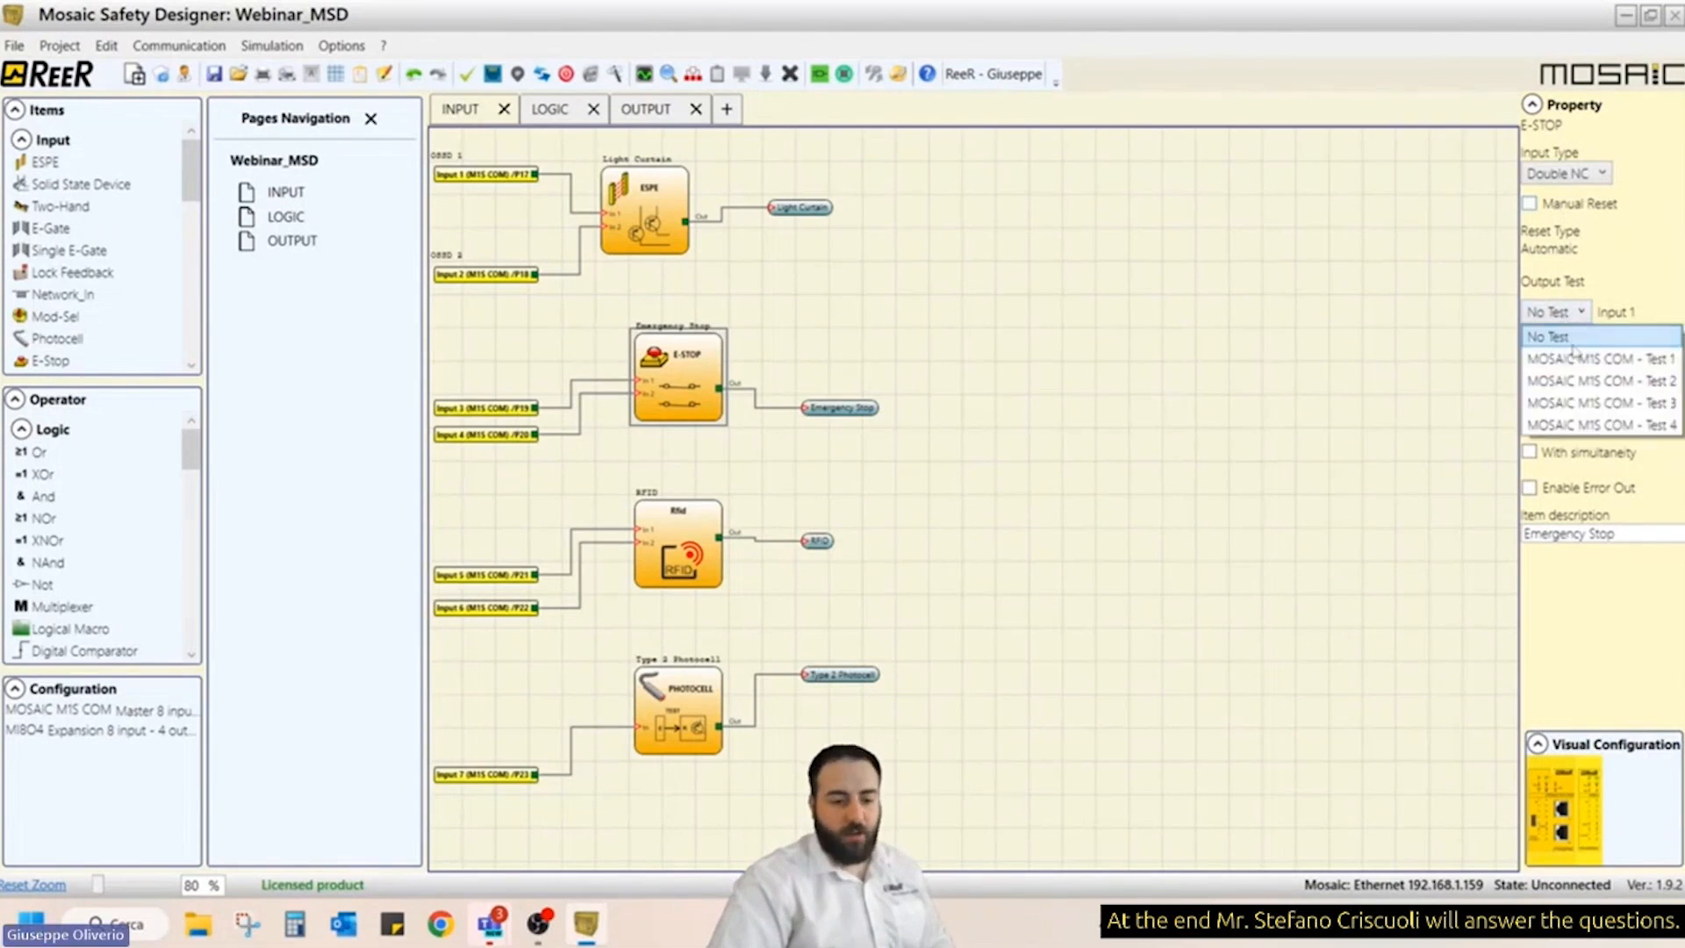
click(1576, 367)
click(1508, 347)
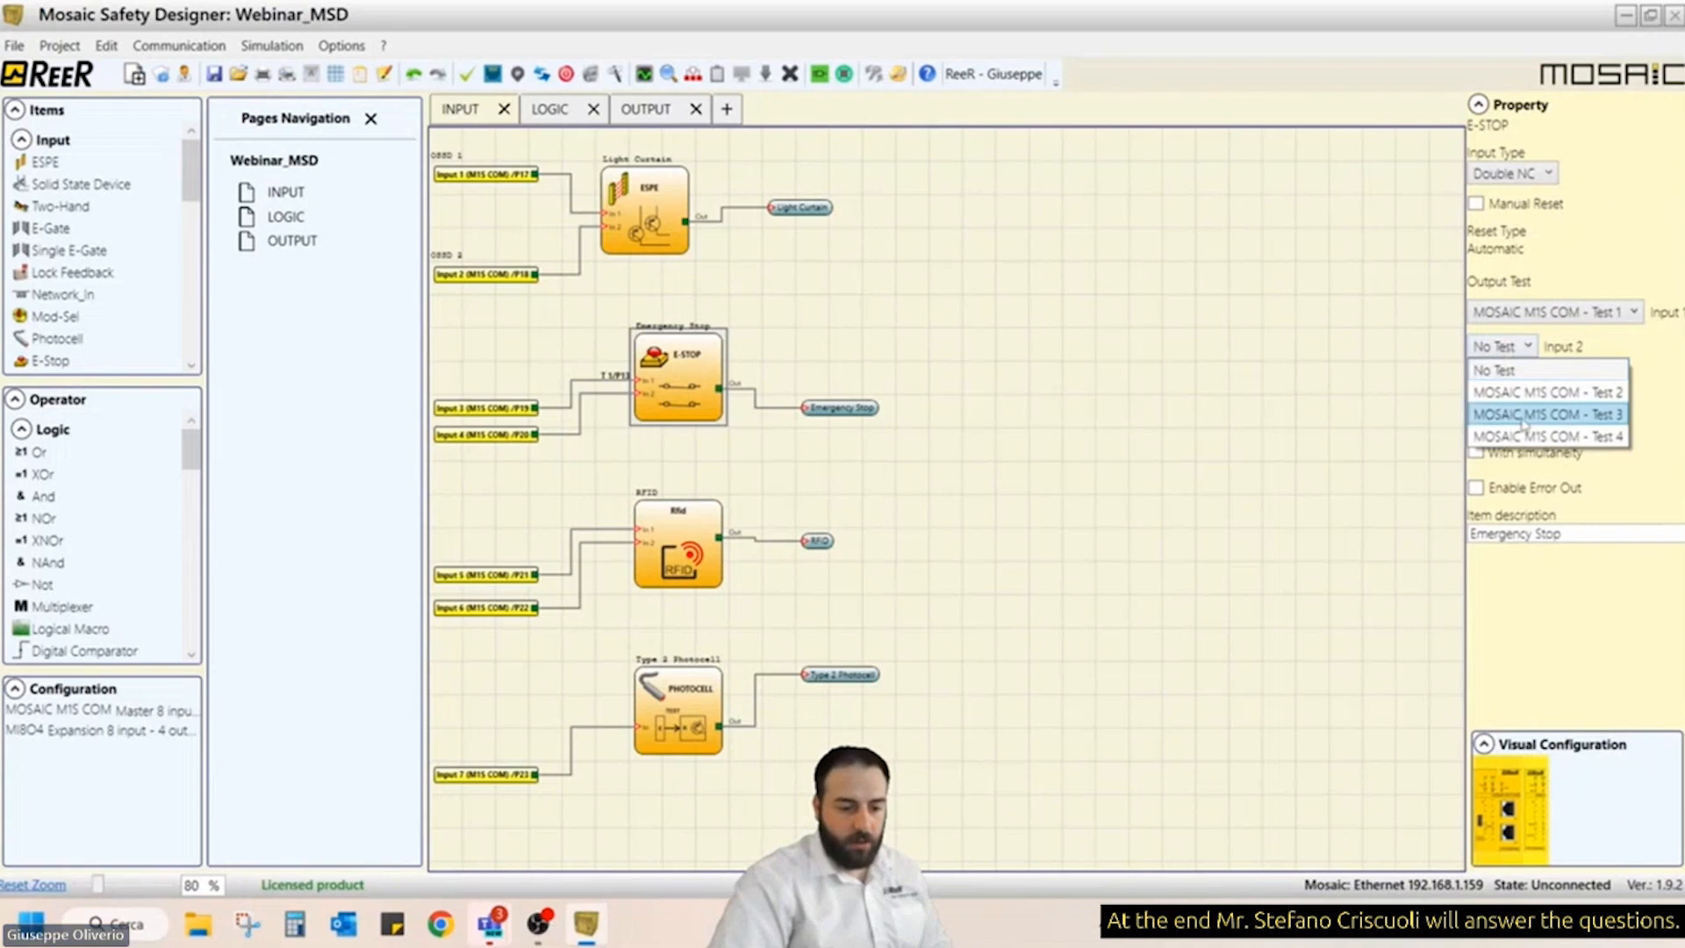
click(1513, 395)
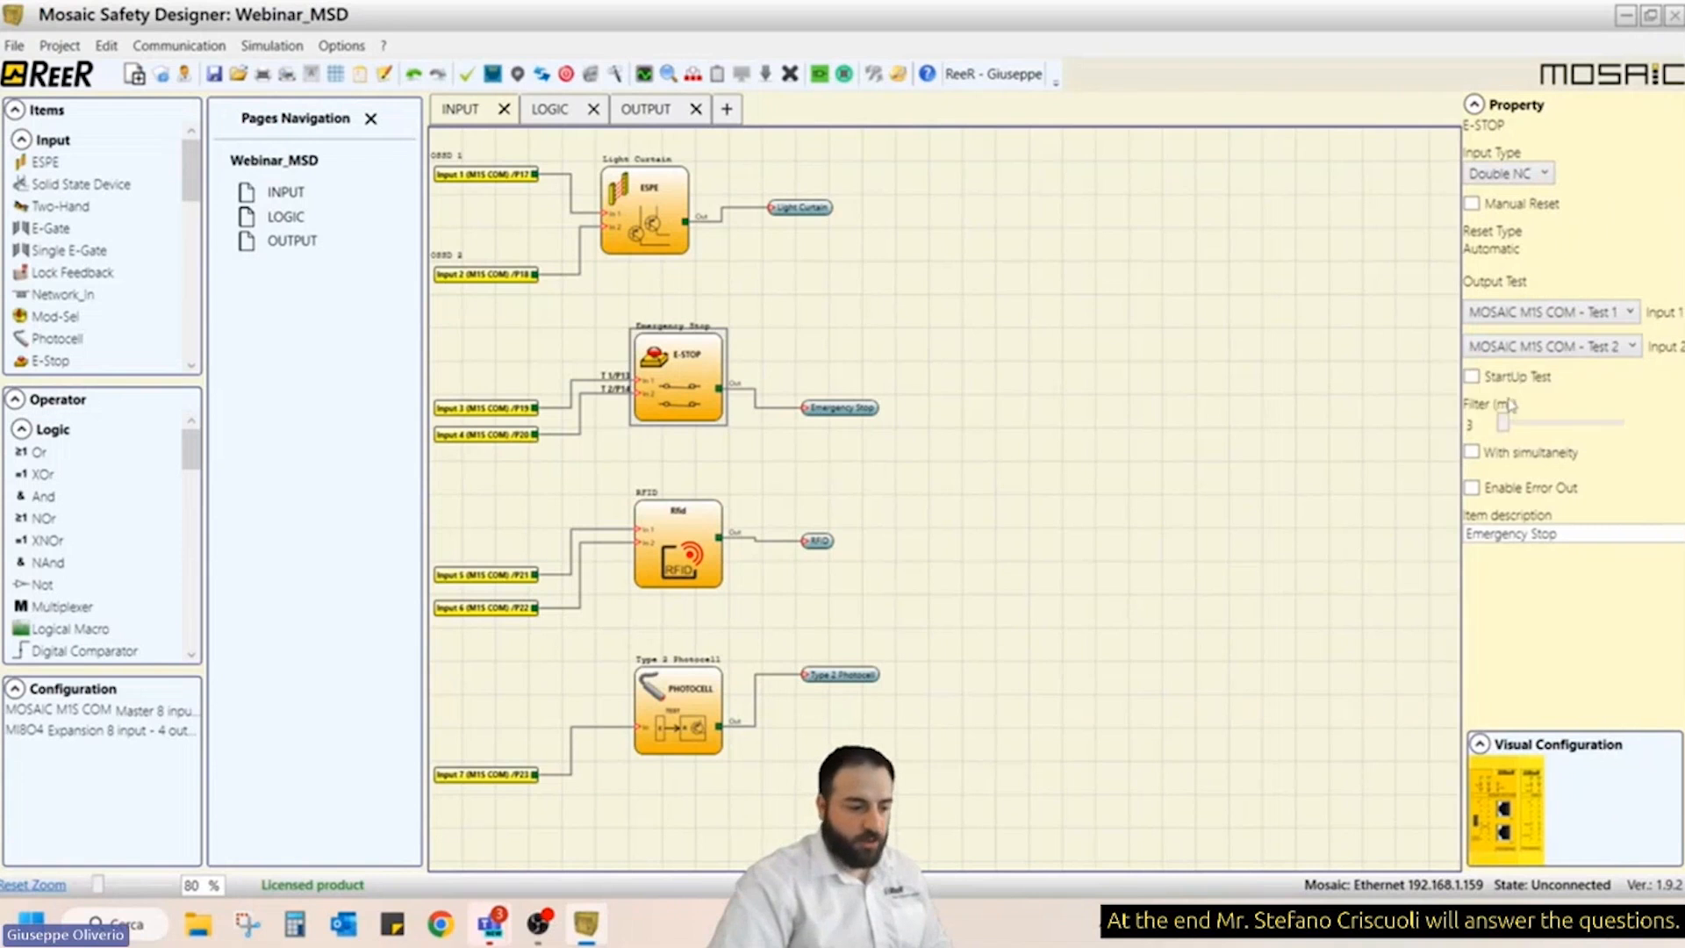
- Examine the test signal labels on the Emergency Stop block's two inputs at 150 % zoom
scroll(534, 459, up, 7)
scroll(533, 455, down, 6)
click(532, 452)
scroll(532, 453, up, 3)
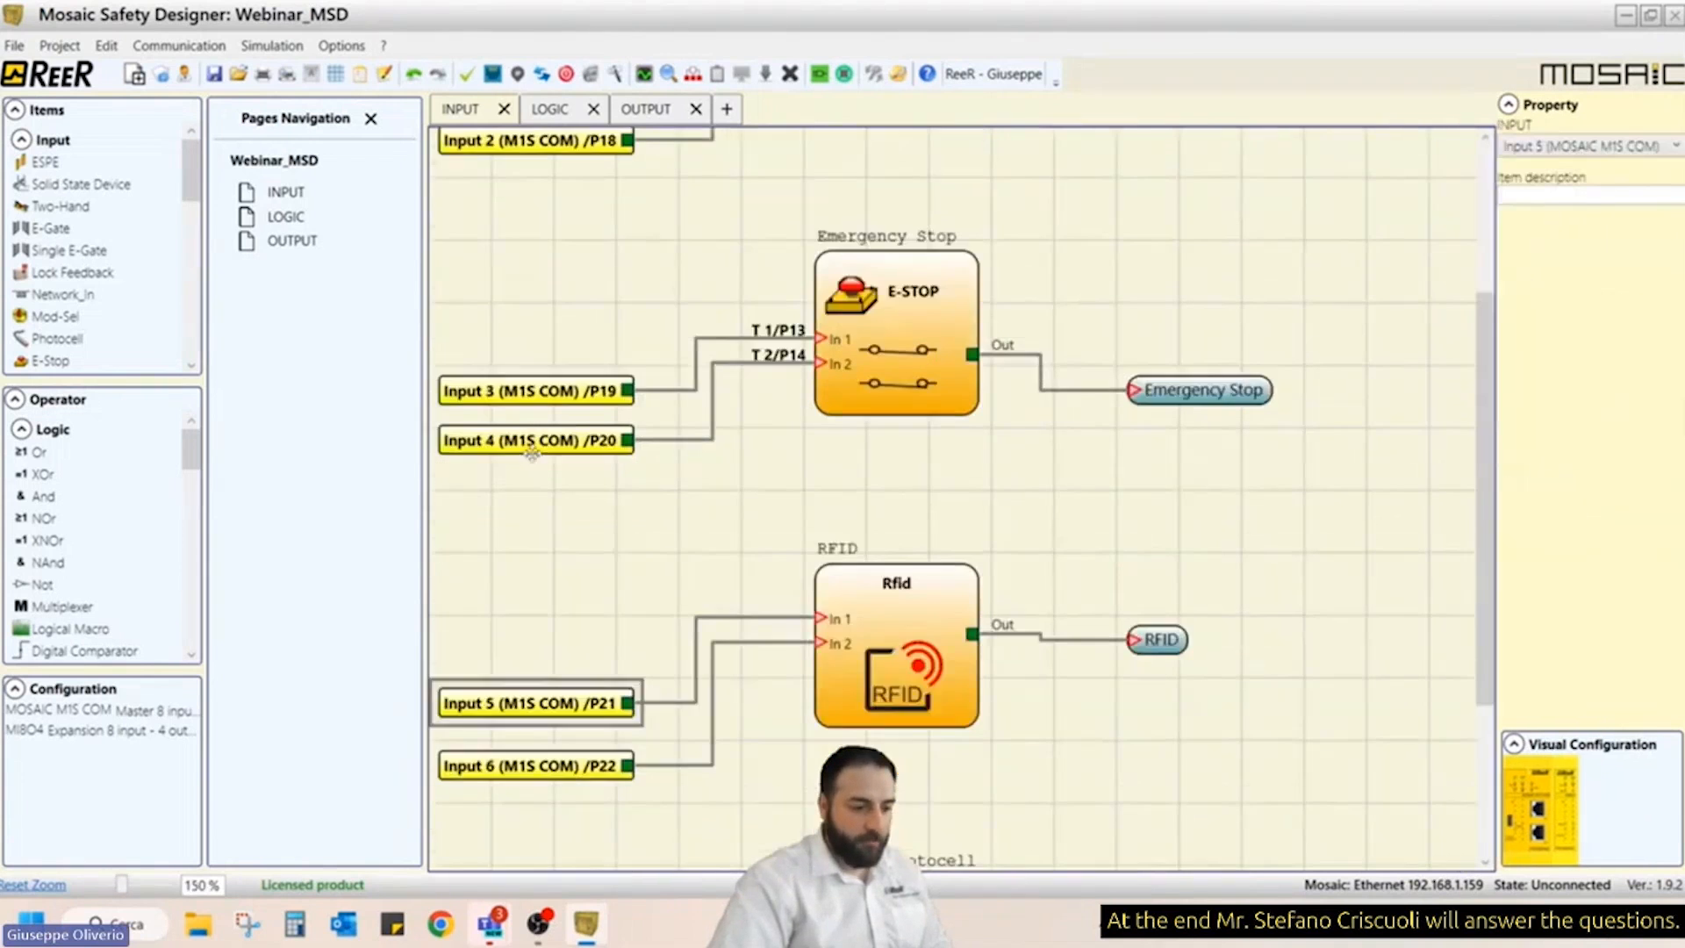
scroll(532, 452, up, 2)
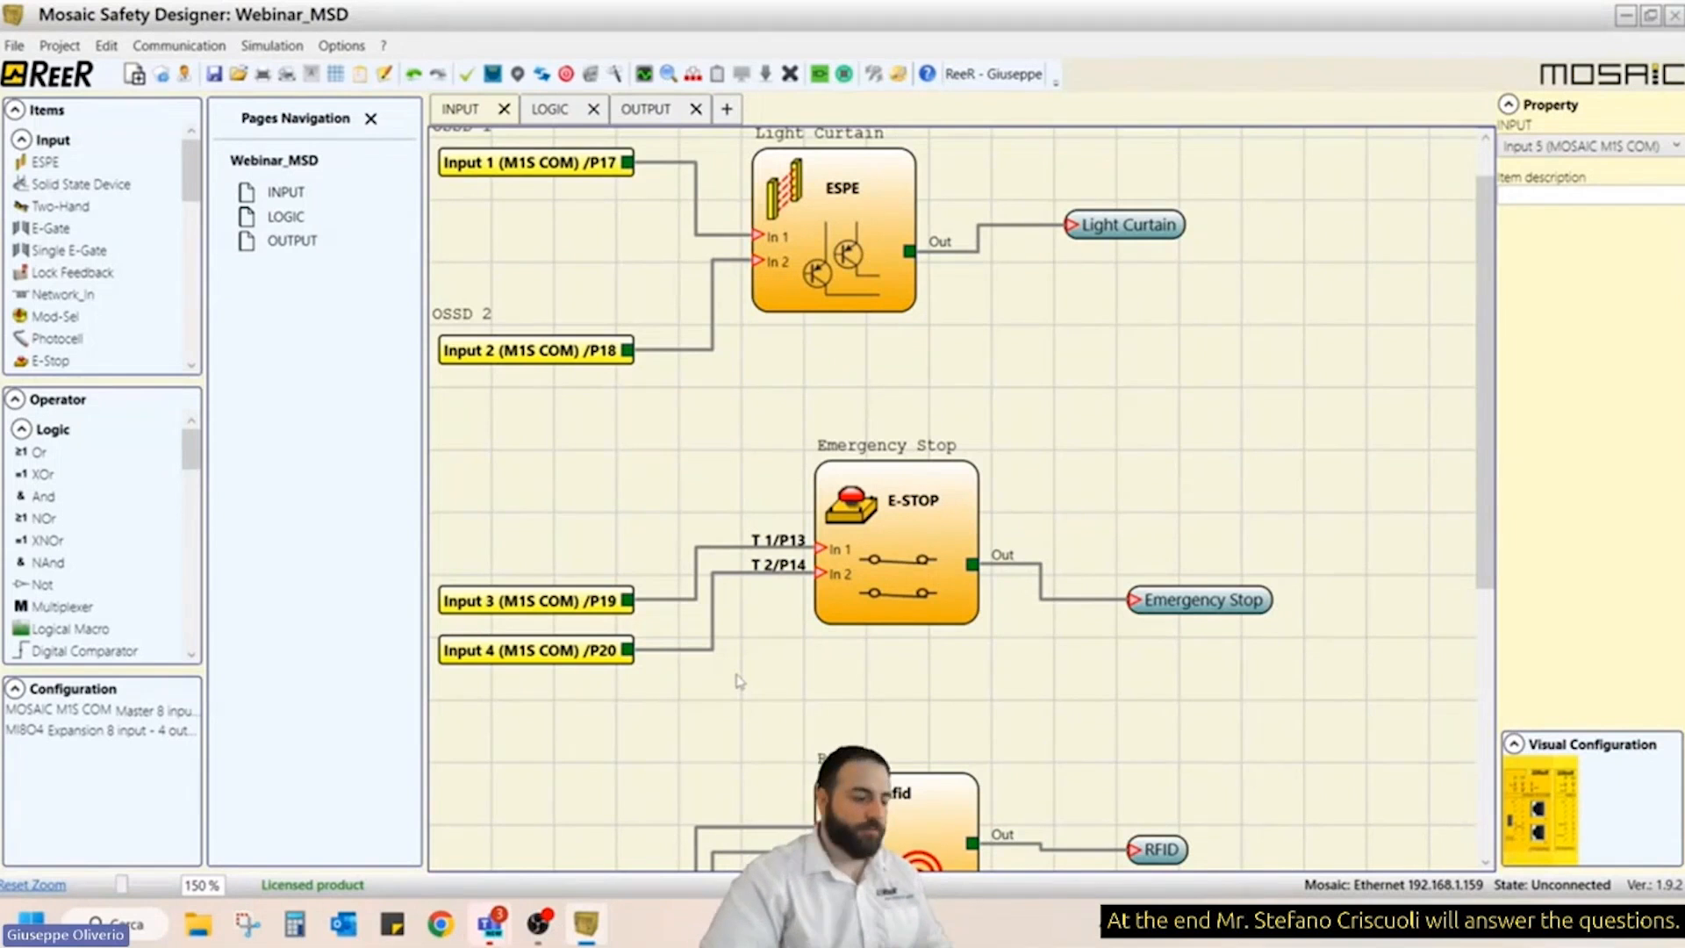
- Assign MOSAIC M1S COM Test 3 as the output test for Input 1 of the Type 2 Photocell block
drag(1488, 369, 1544, 658)
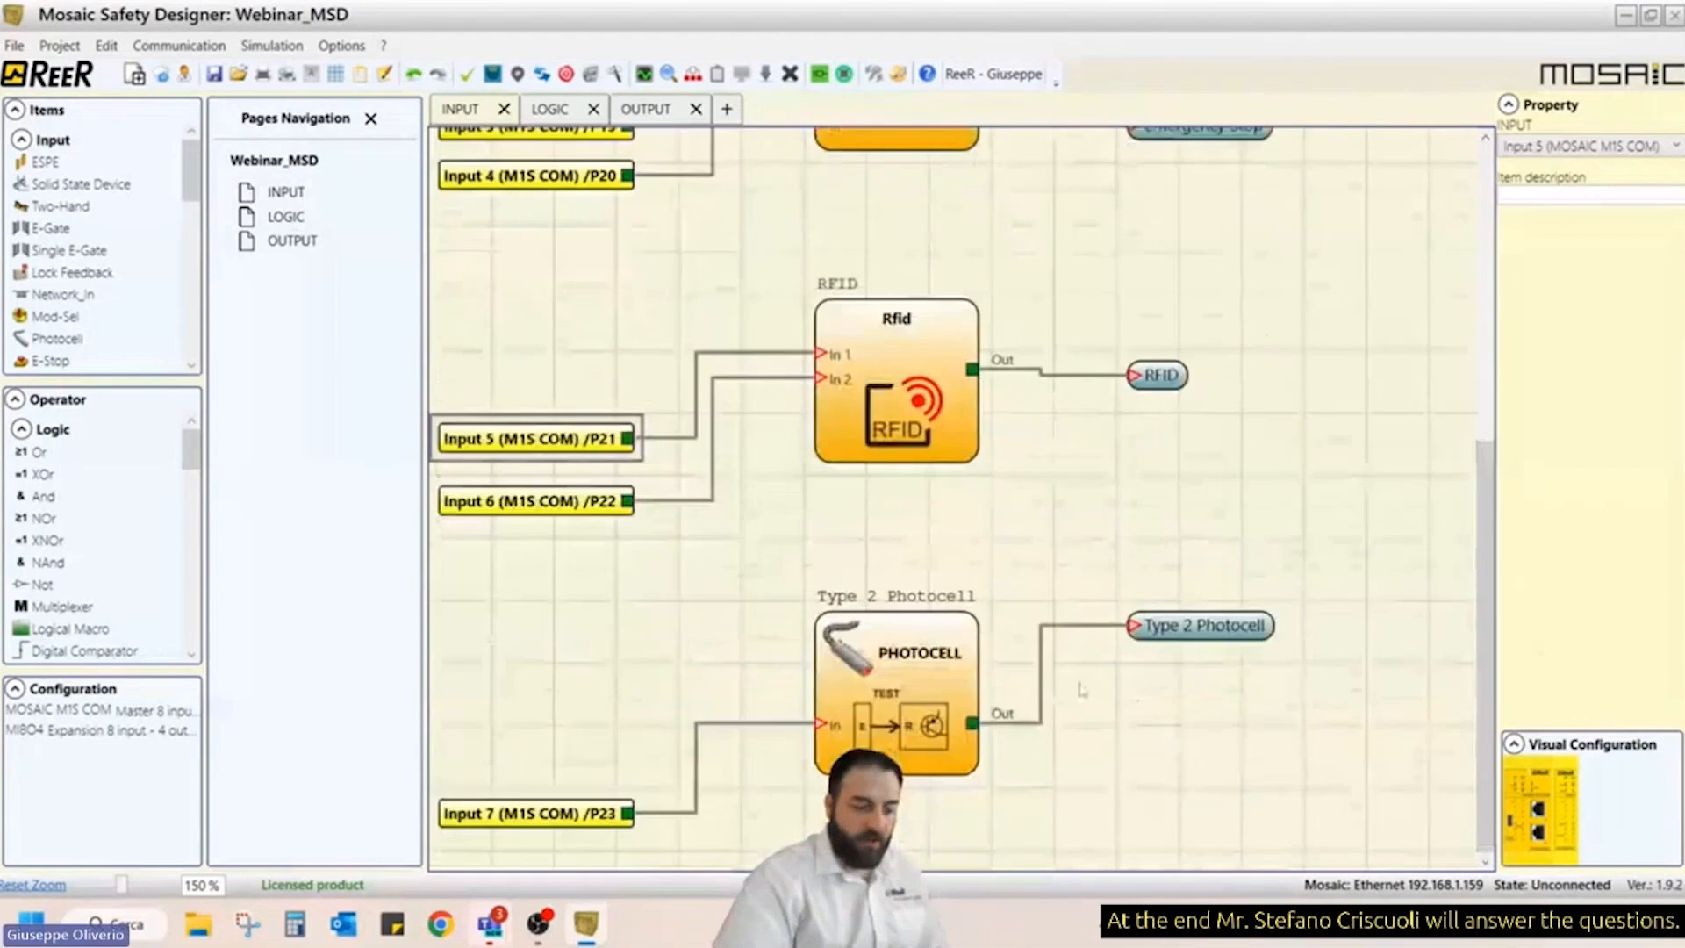
click(895, 693)
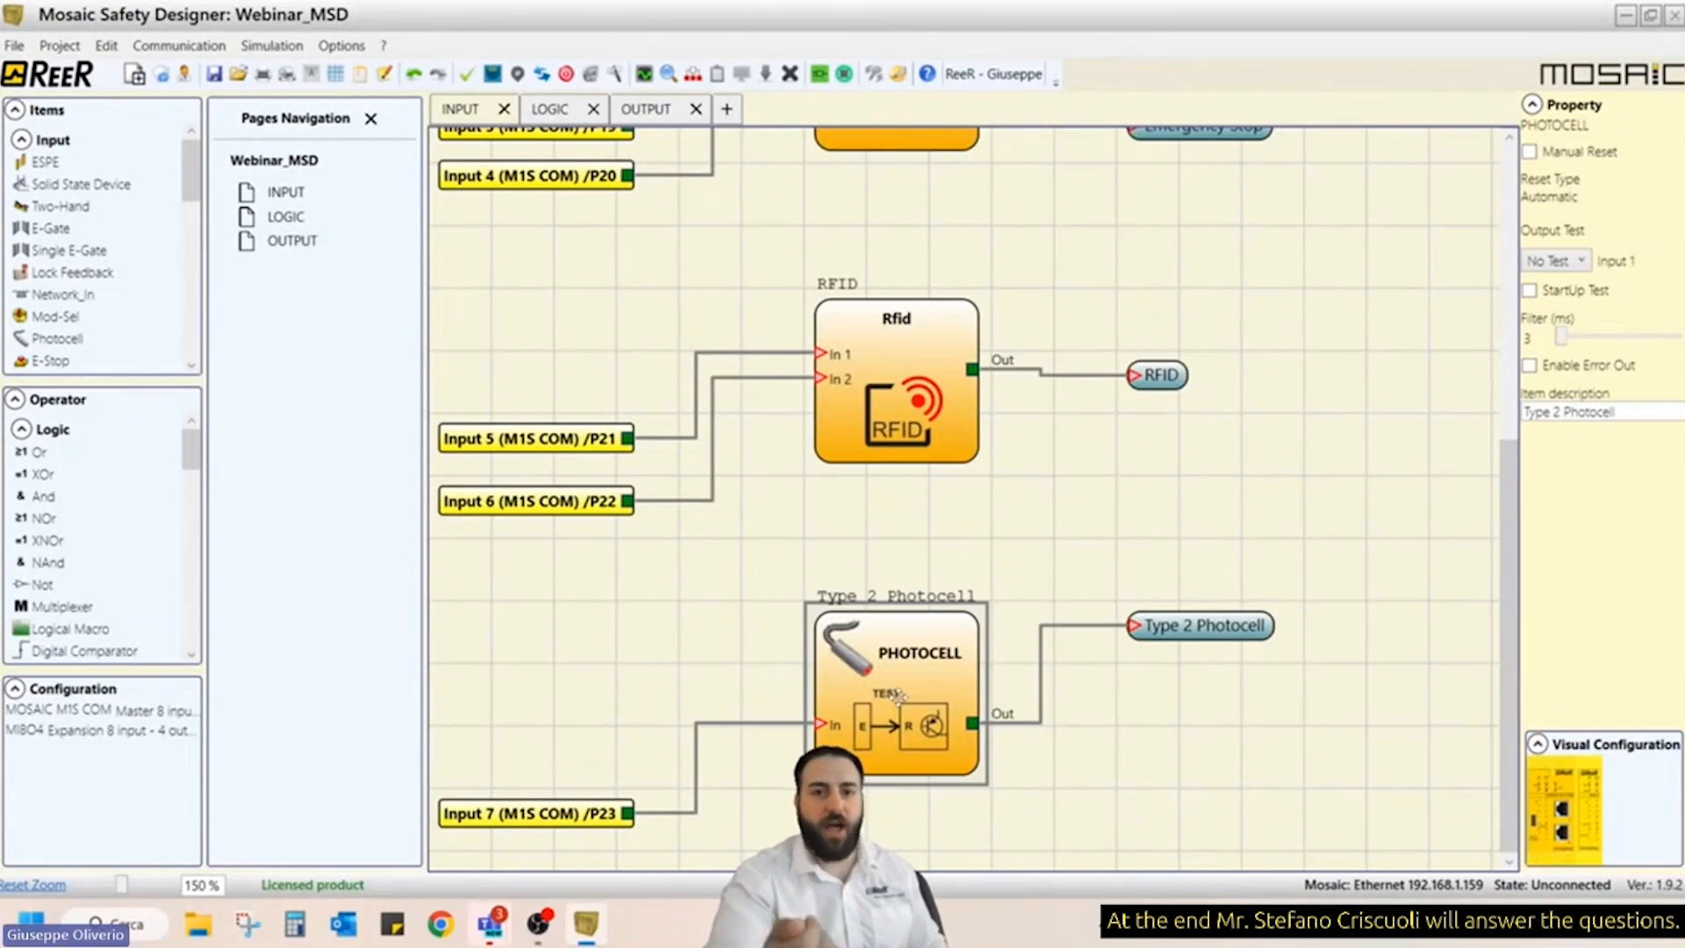
click(1582, 263)
click(1588, 317)
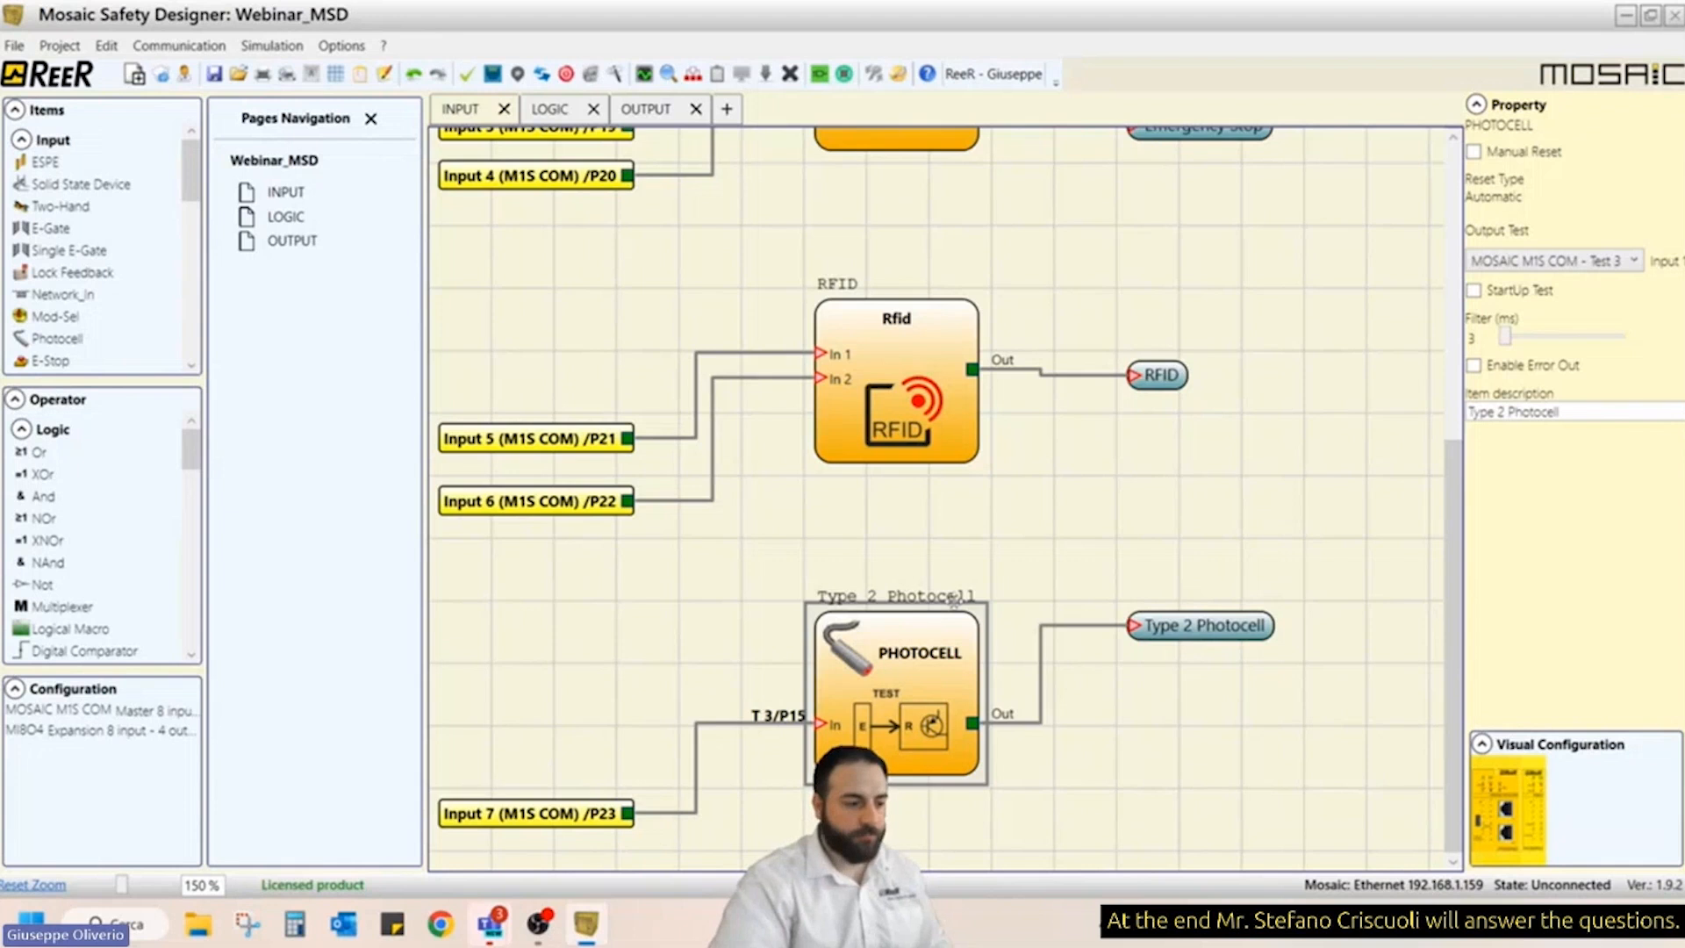
scroll(957, 606, down, 3)
scroll(956, 606, down, 4)
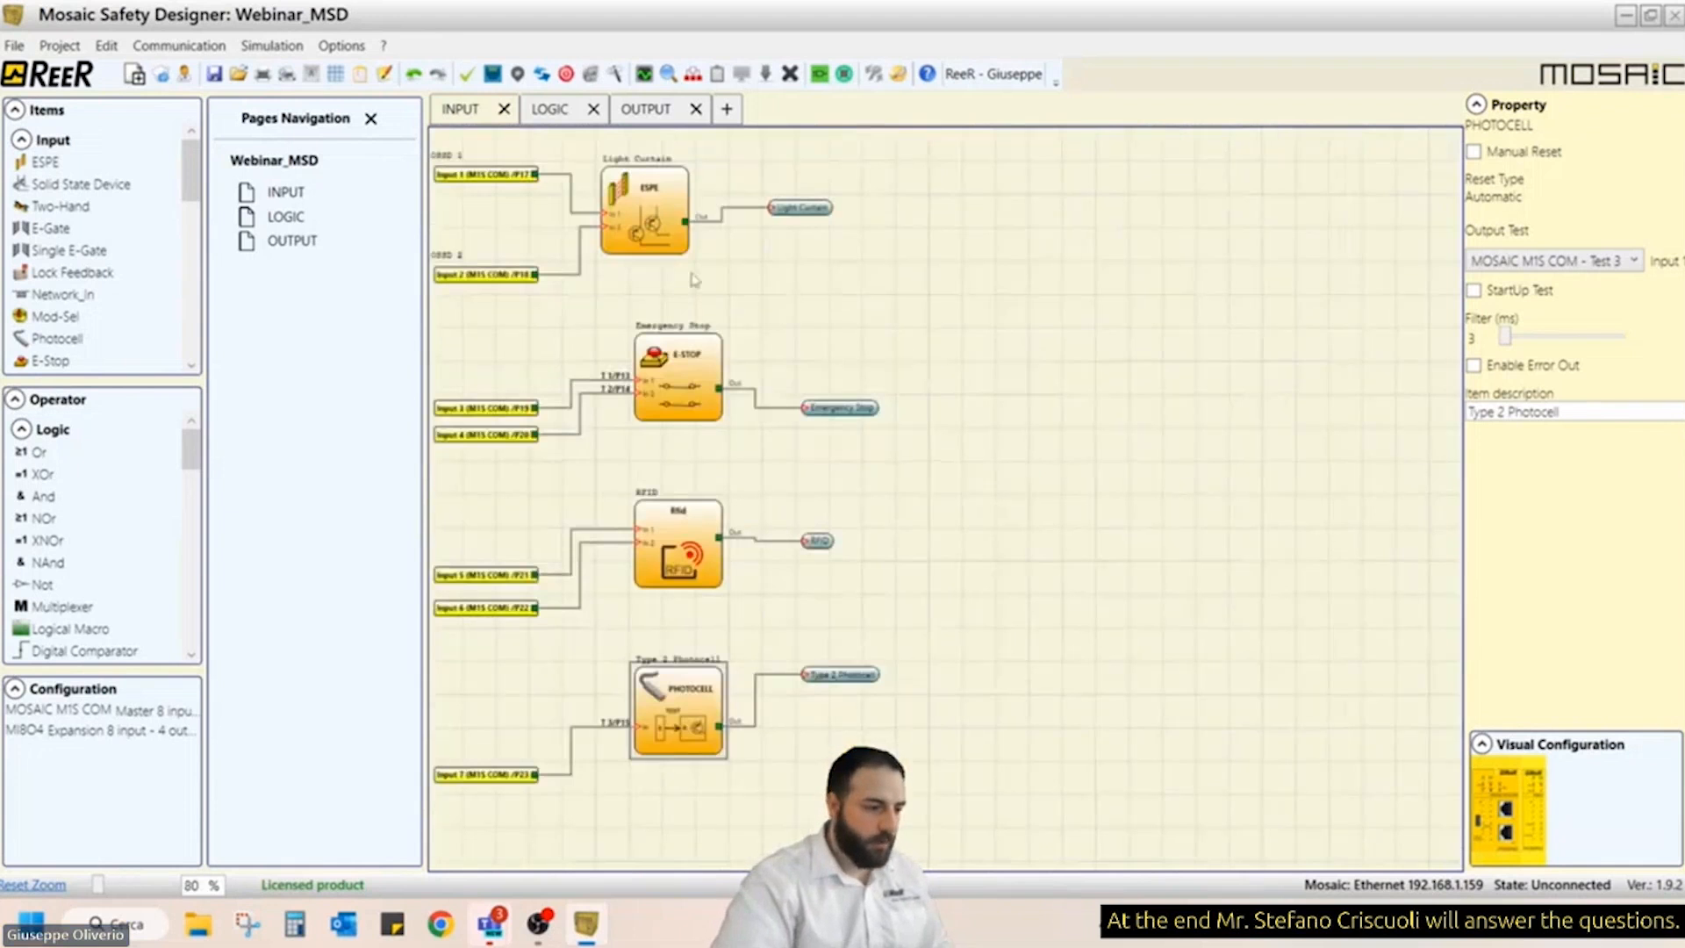
- Place an Interpage In block near the upper left of the LOGIC page and link it to the Emergency Stop signal
click(550, 114)
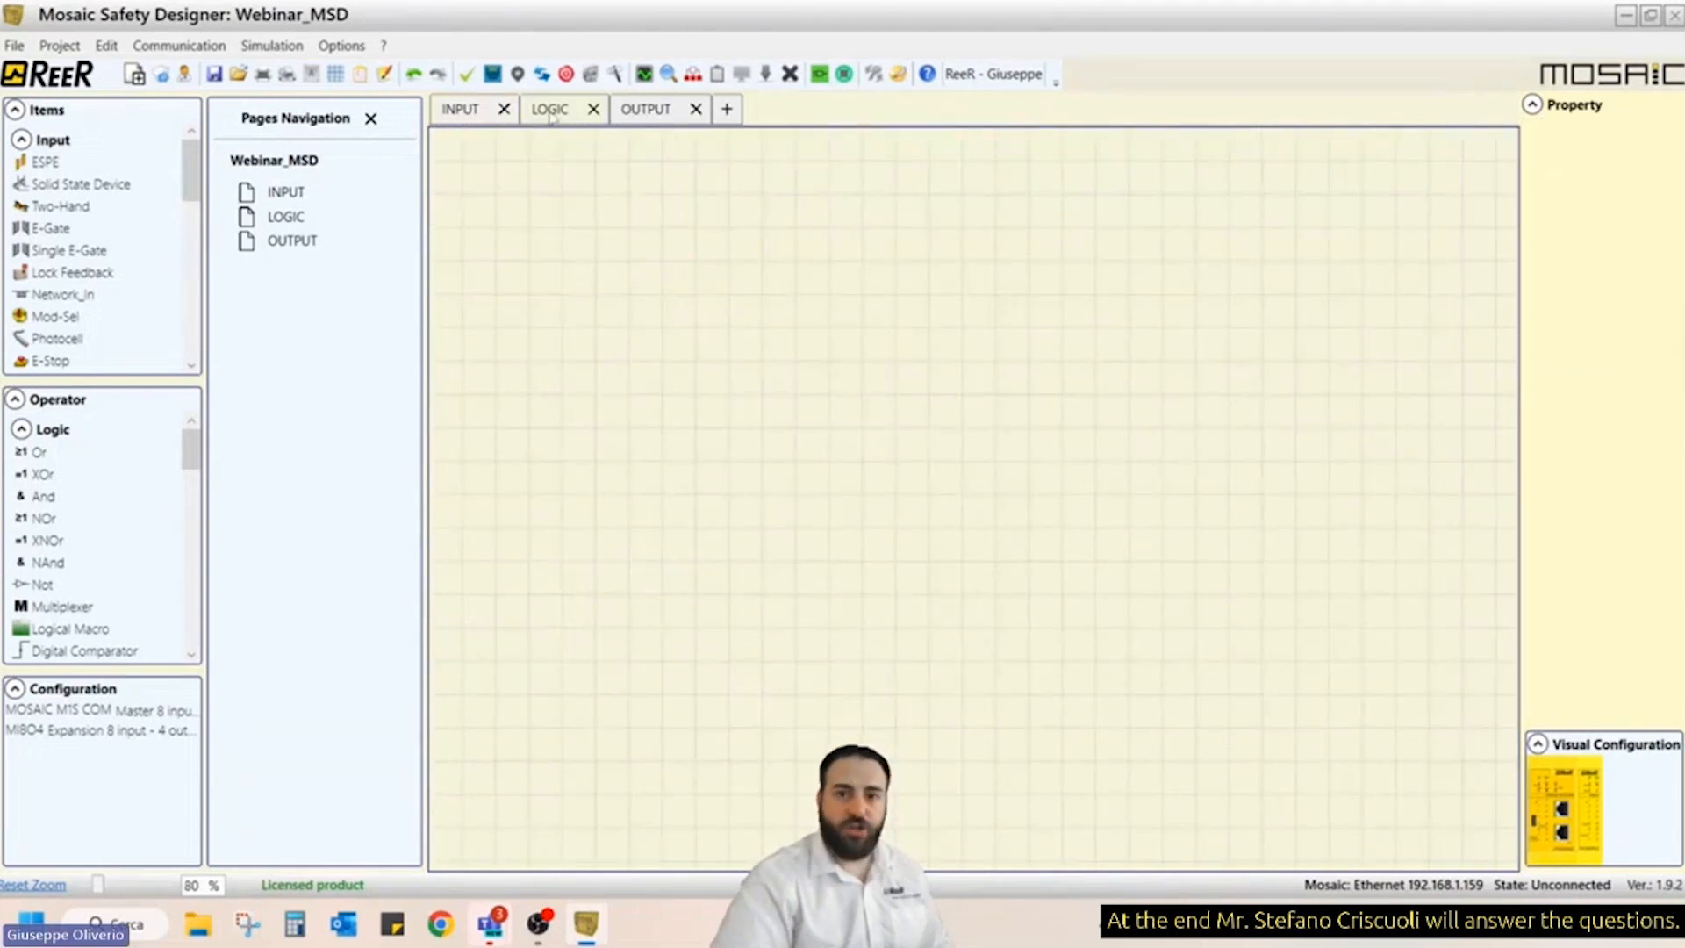
click(468, 114)
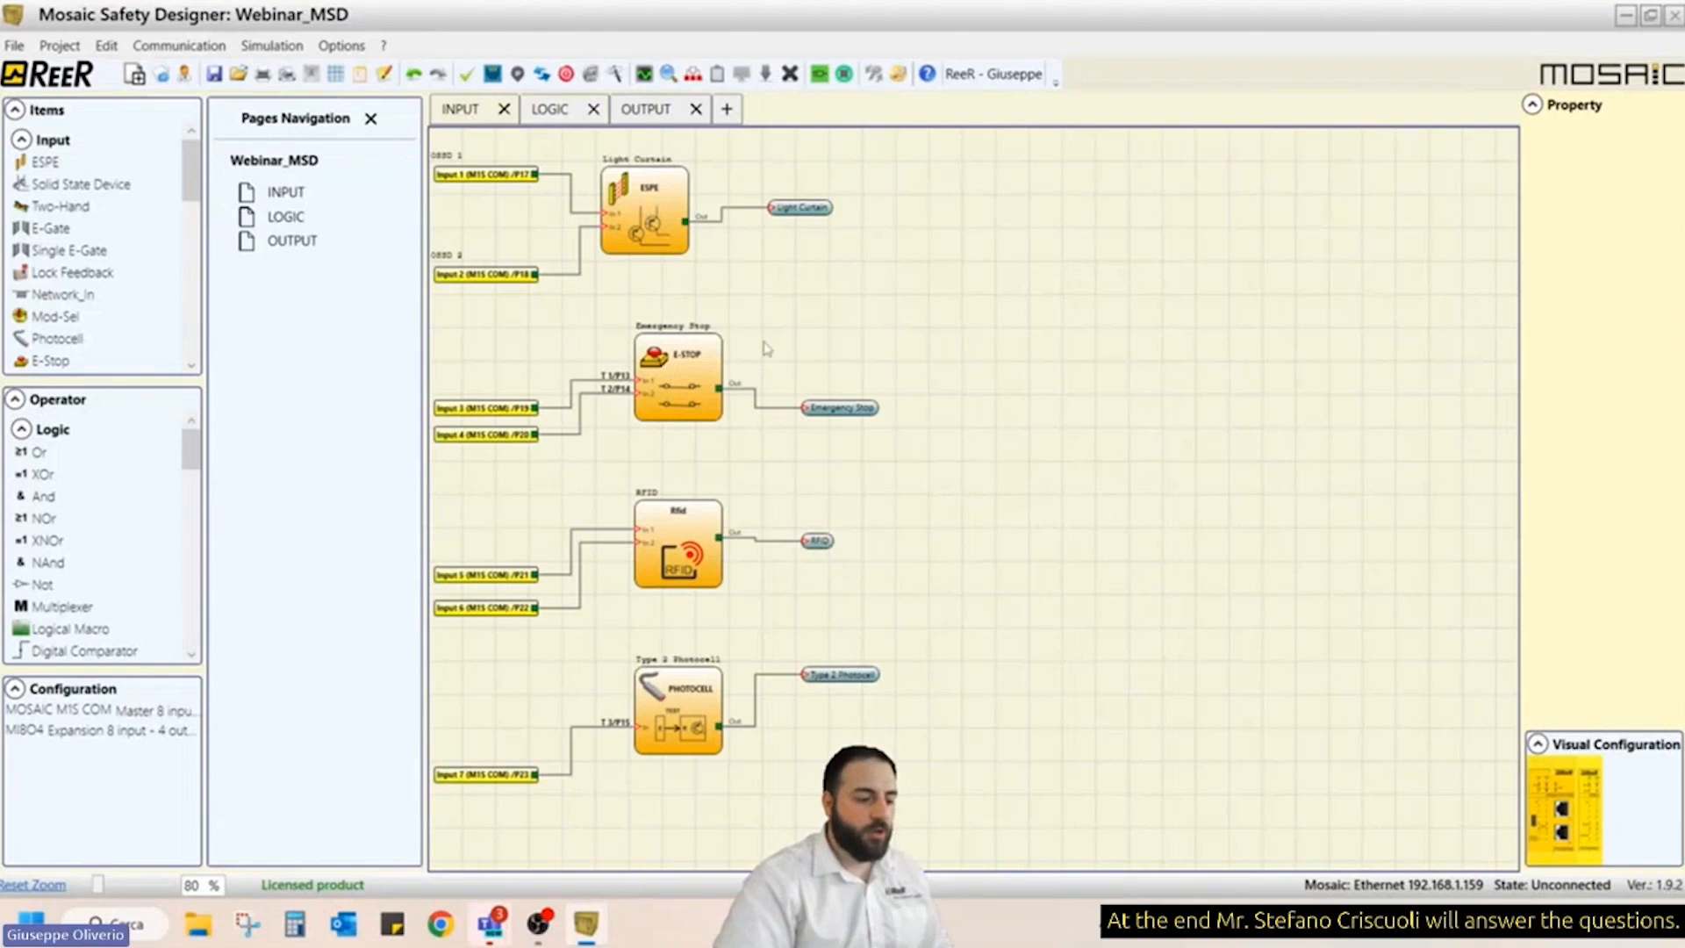
click(559, 109)
drag(193, 463, 205, 667)
click(55, 595)
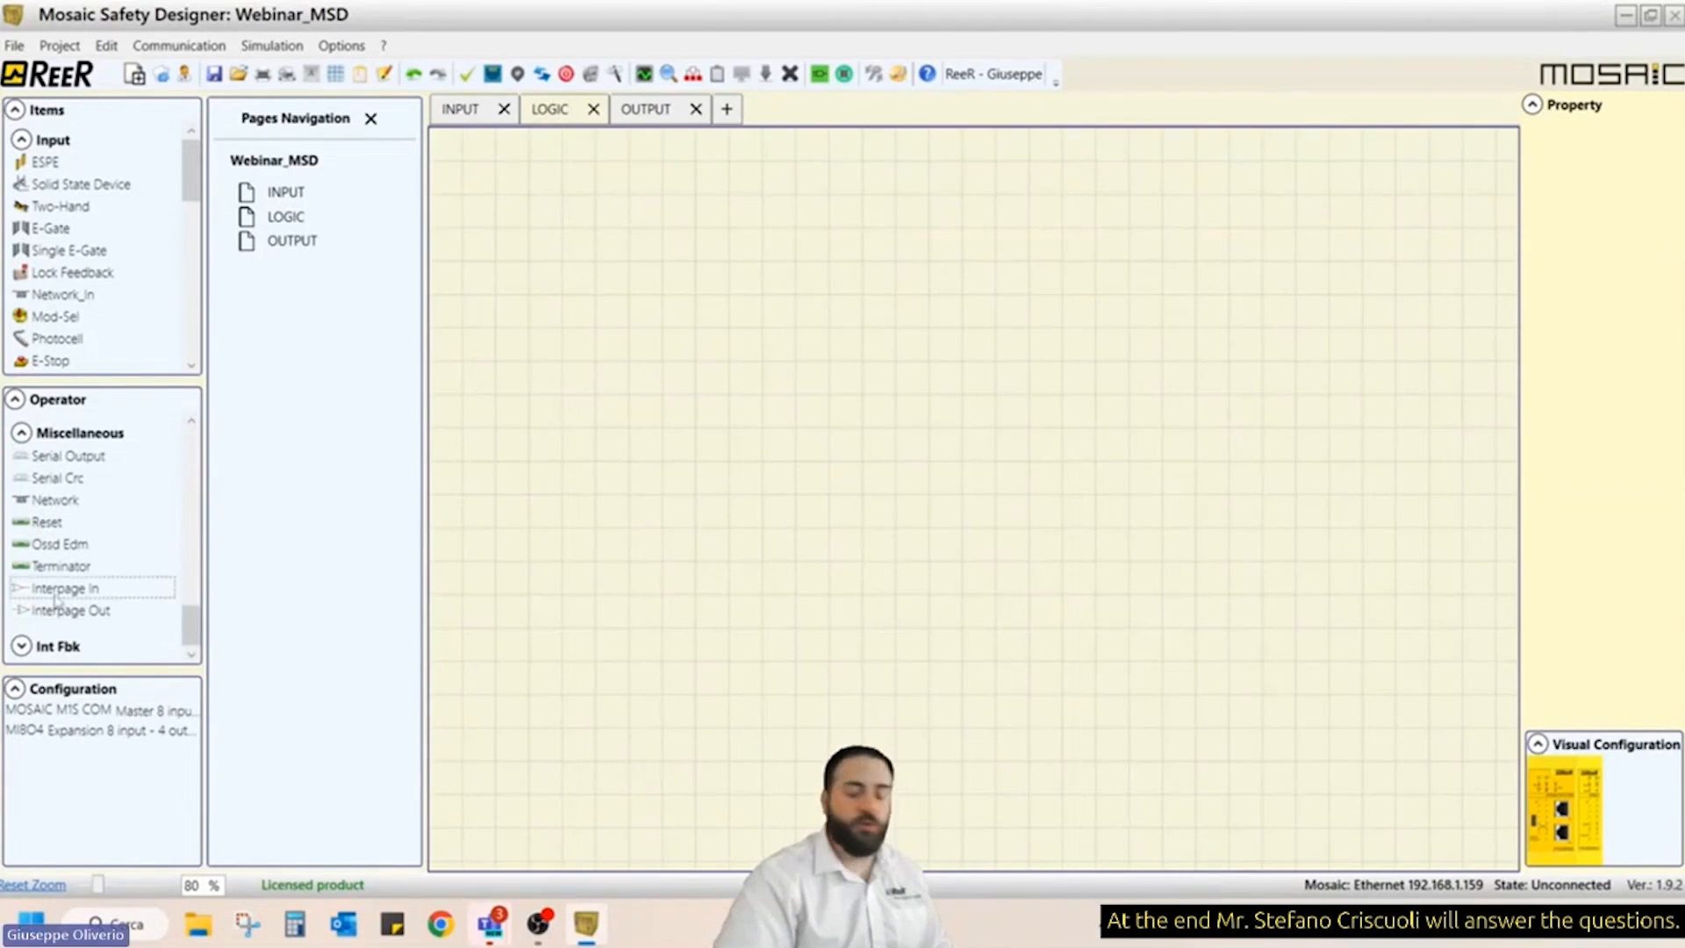
drag(55, 601, 546, 186)
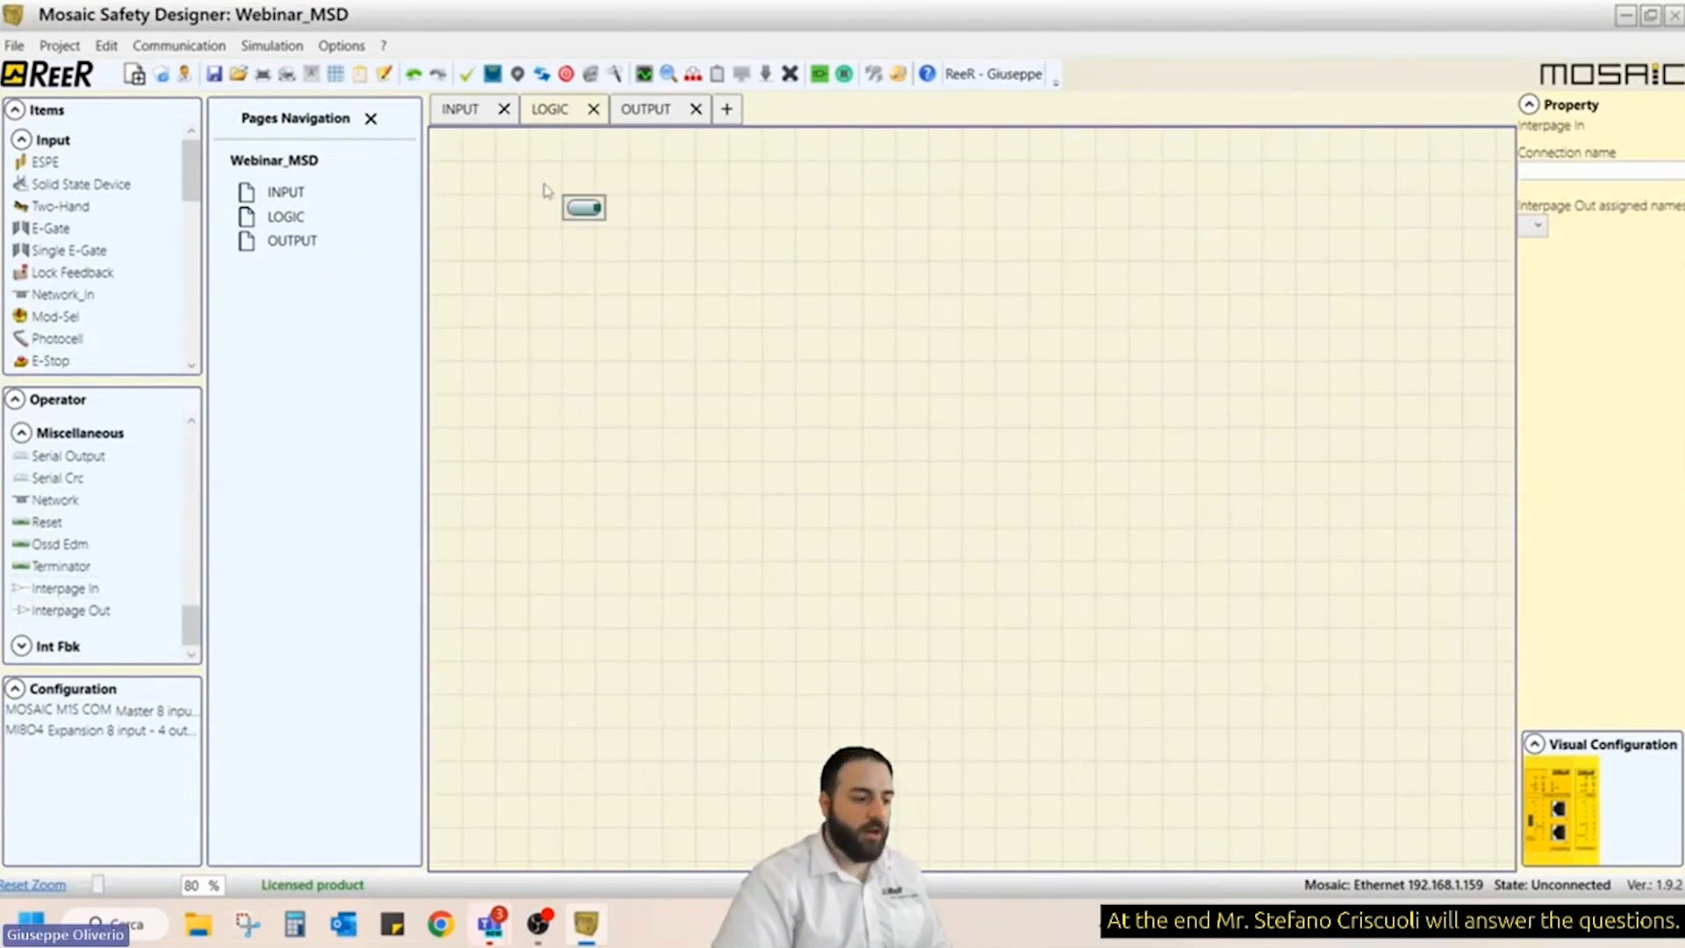
click(1538, 230)
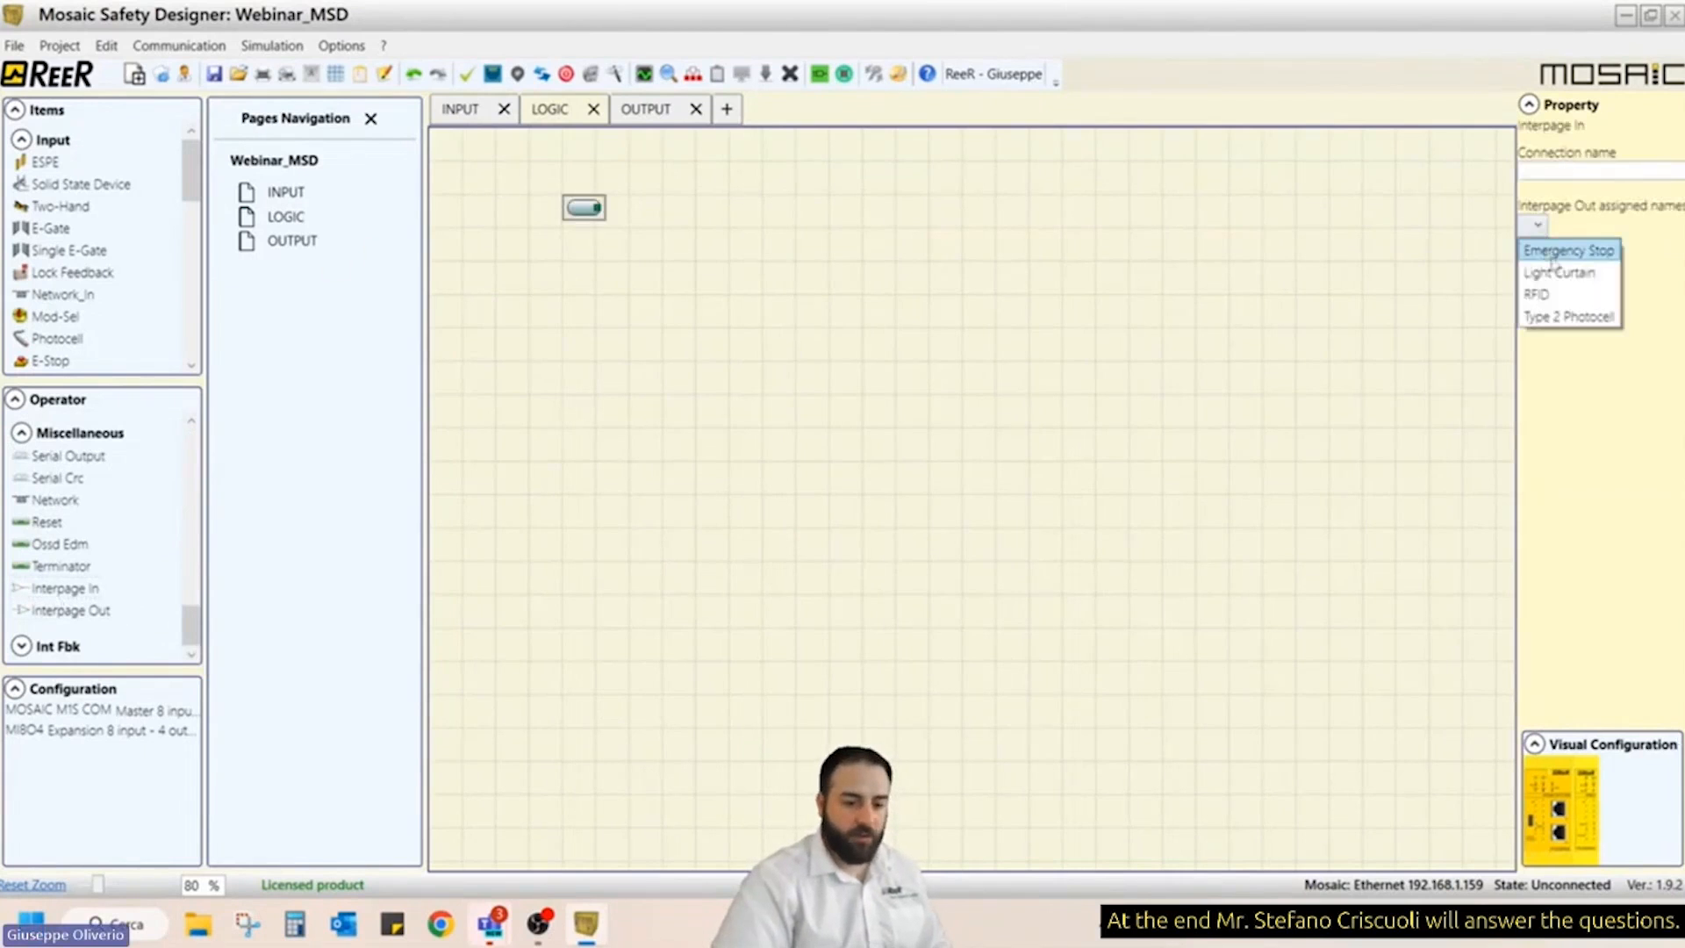
click(1554, 252)
scroll(617, 250, up, 5)
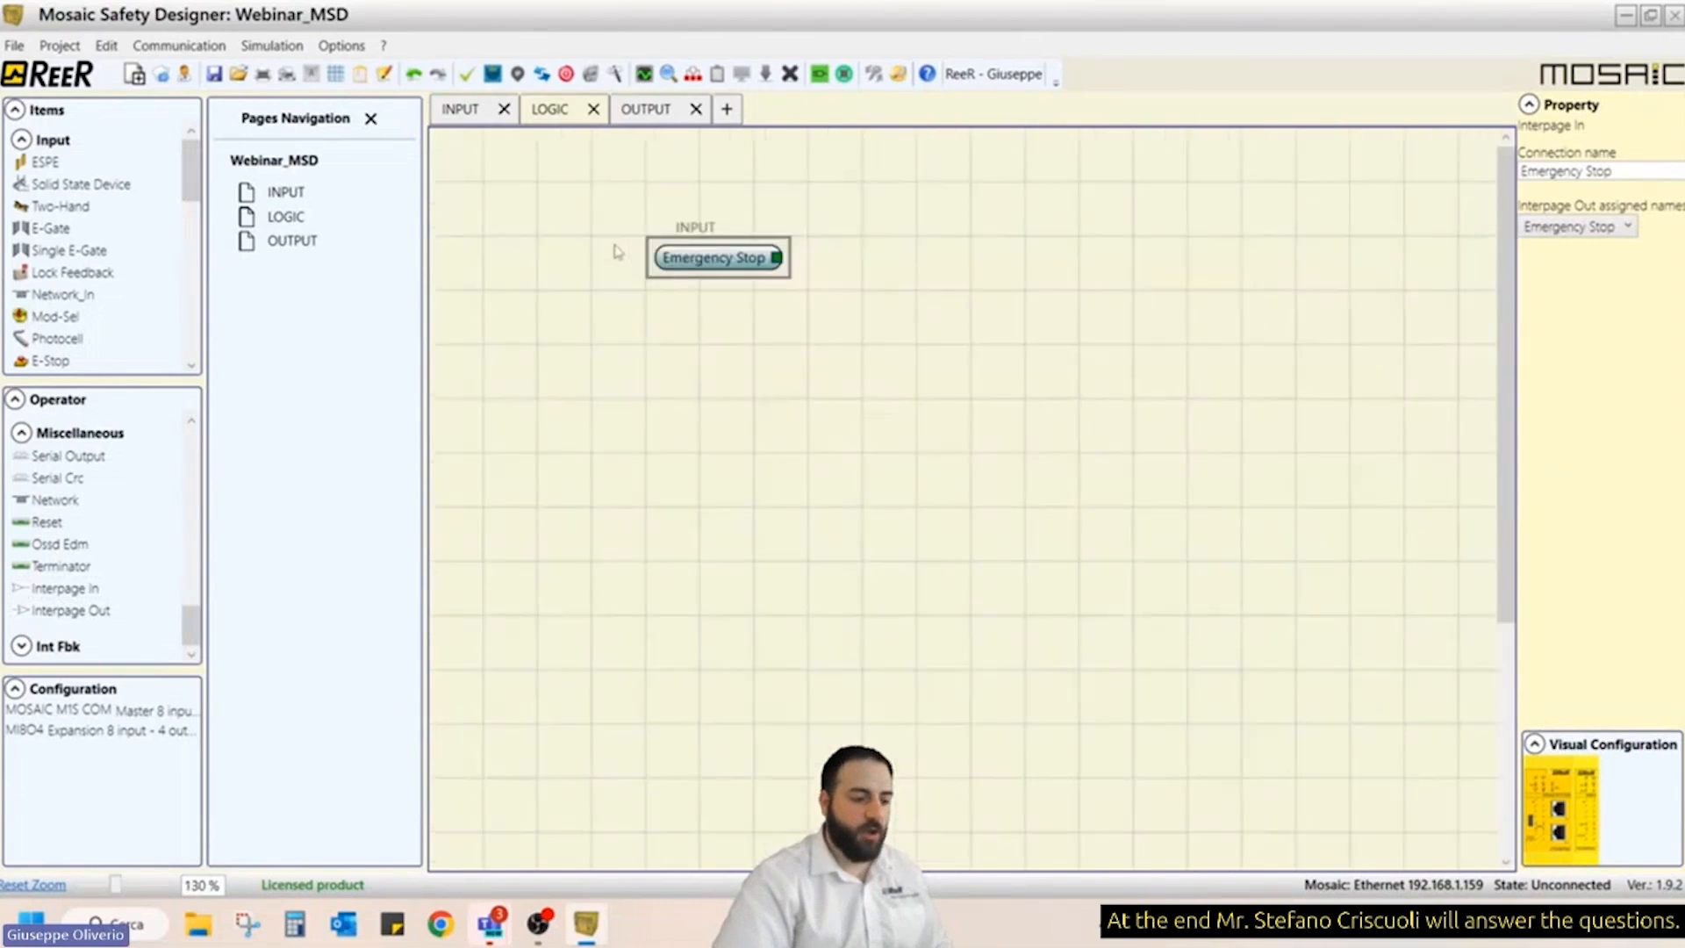
scroll(618, 252, up, 1)
drag(745, 264, 594, 250)
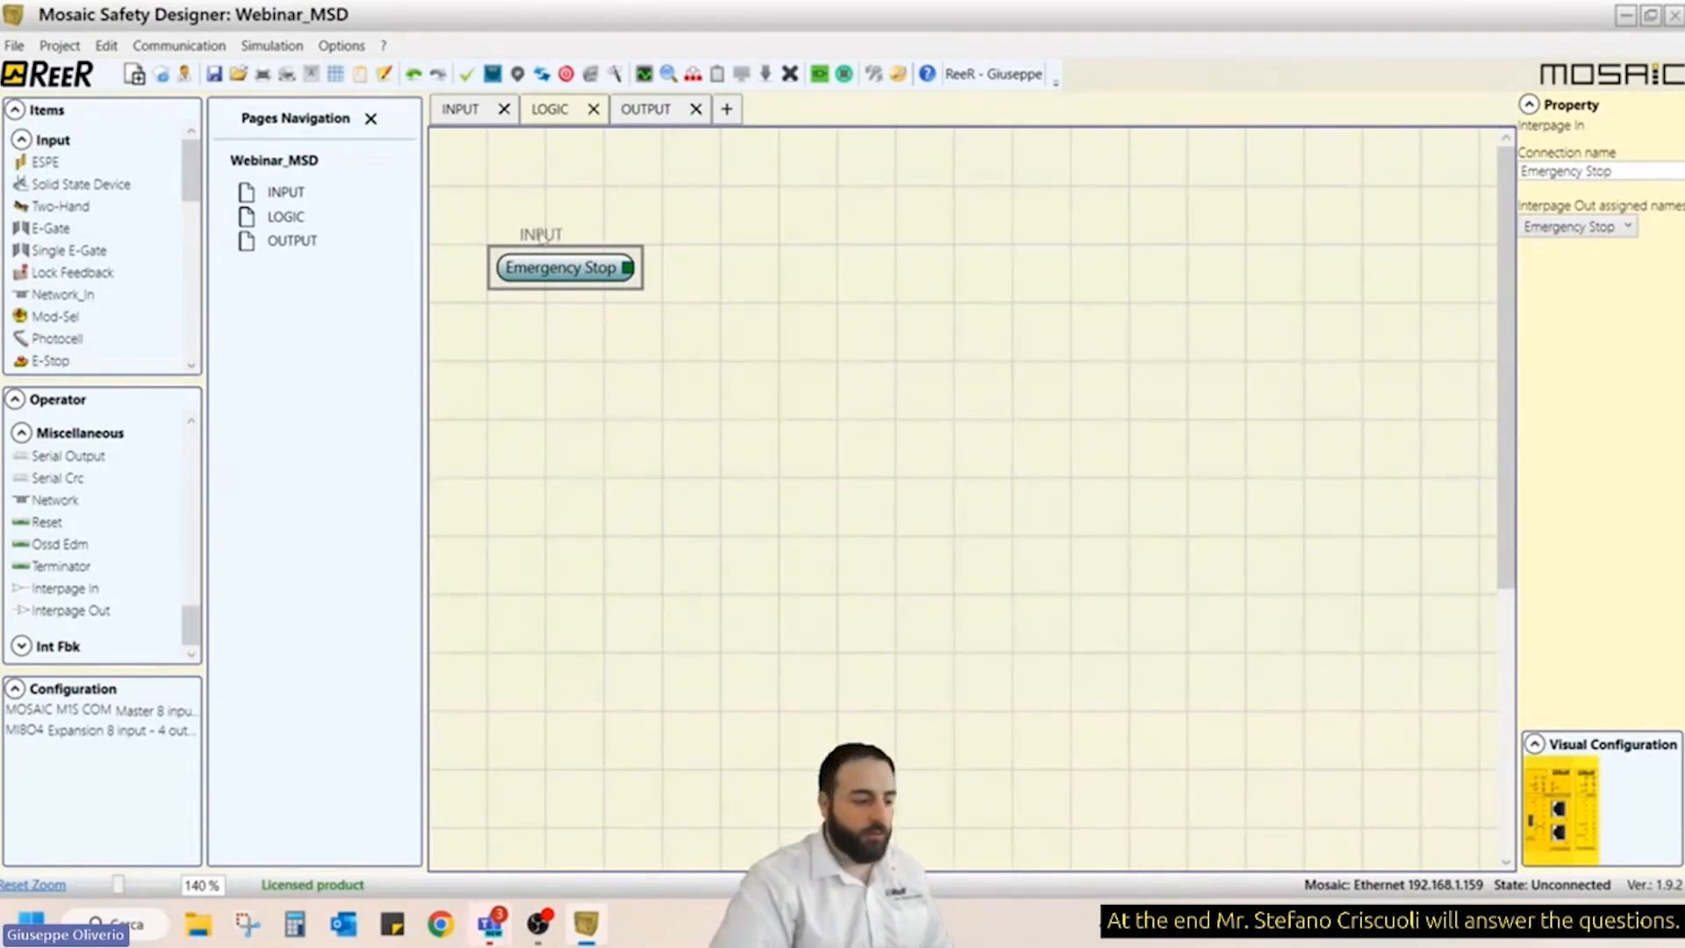
- Add two Interpage In blocks stacked below the Emergency Stop block, linked to Light Curtain and RFID
click(87, 590)
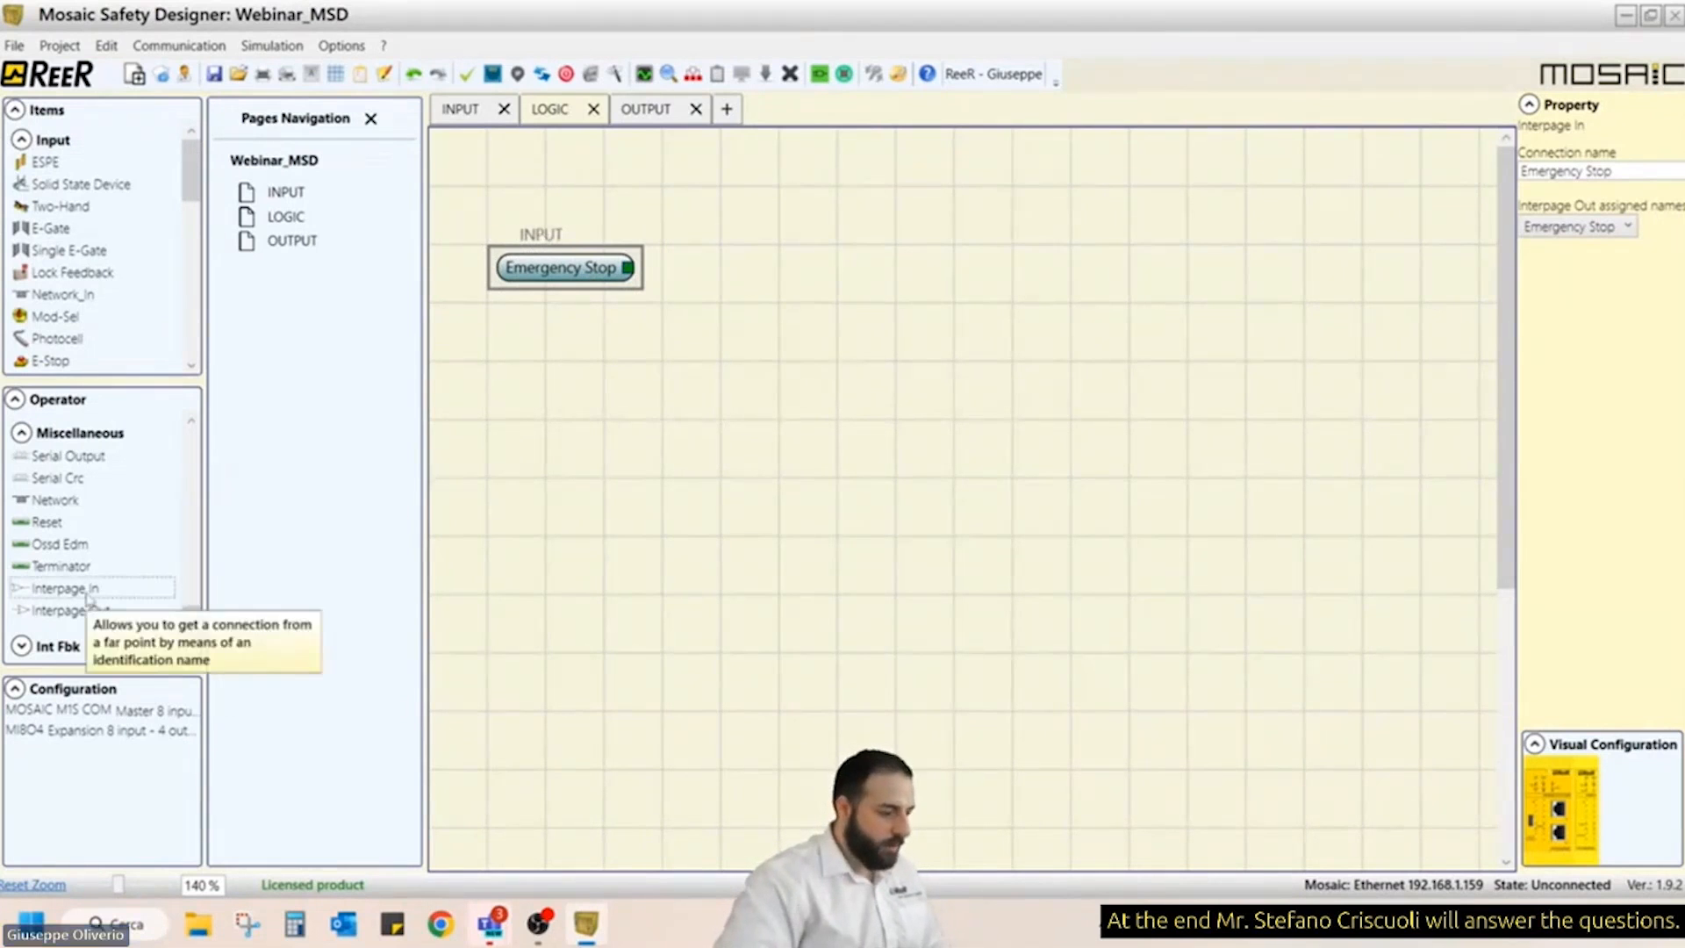
drag(88, 597, 646, 449)
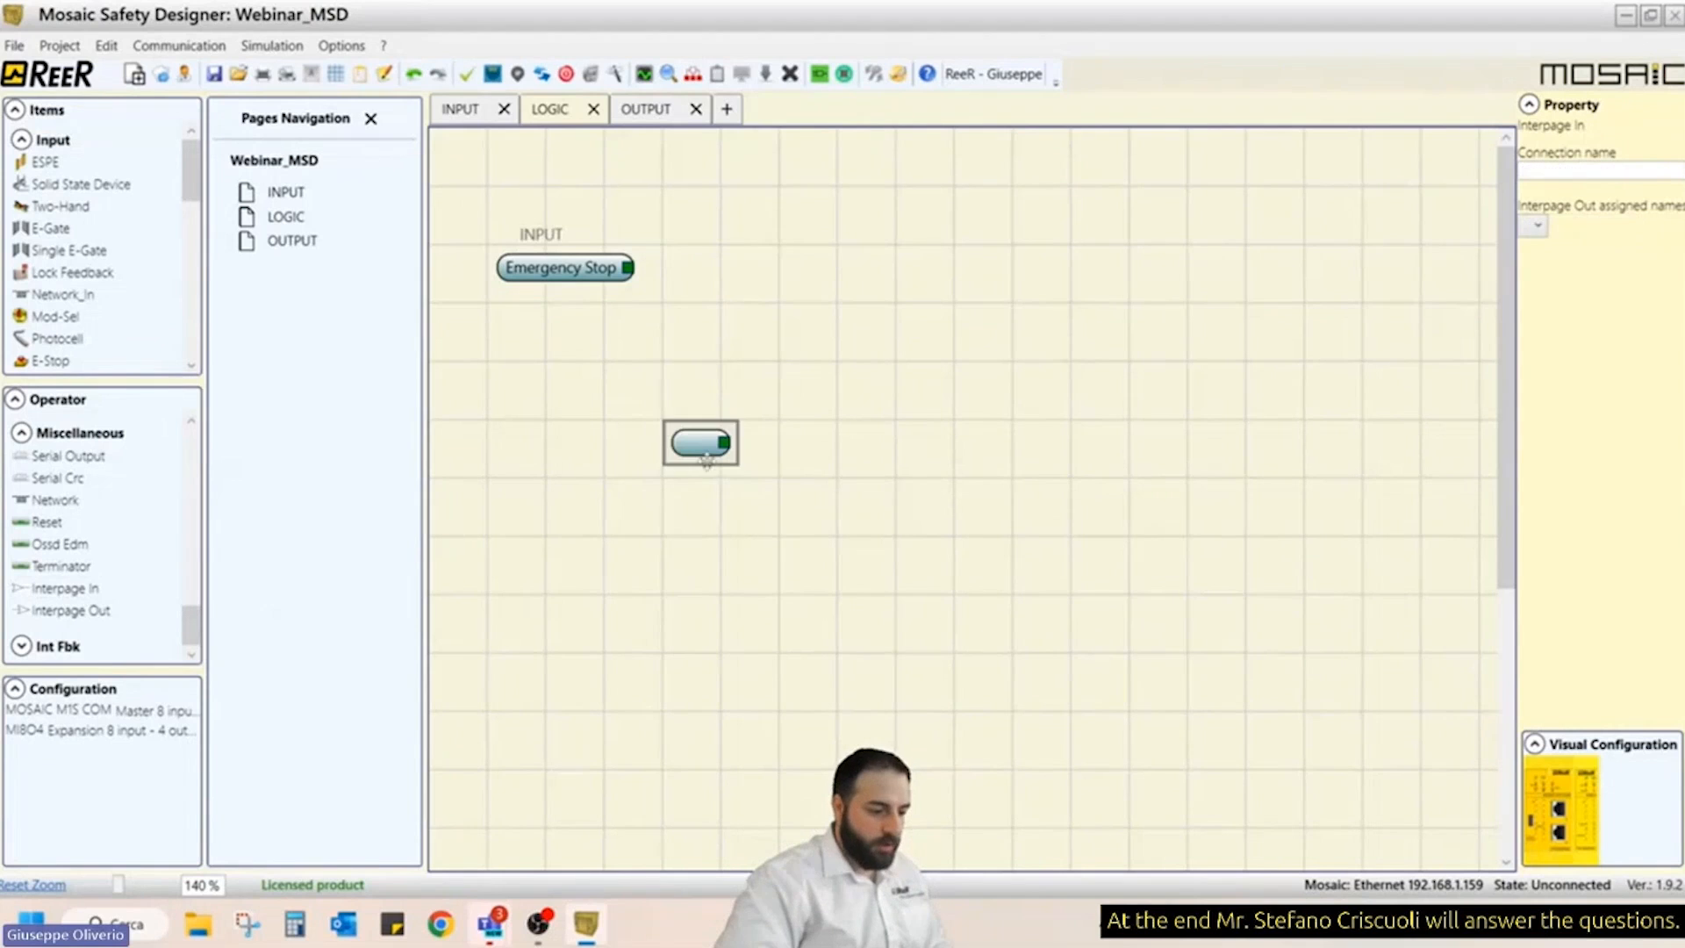
click(1538, 227)
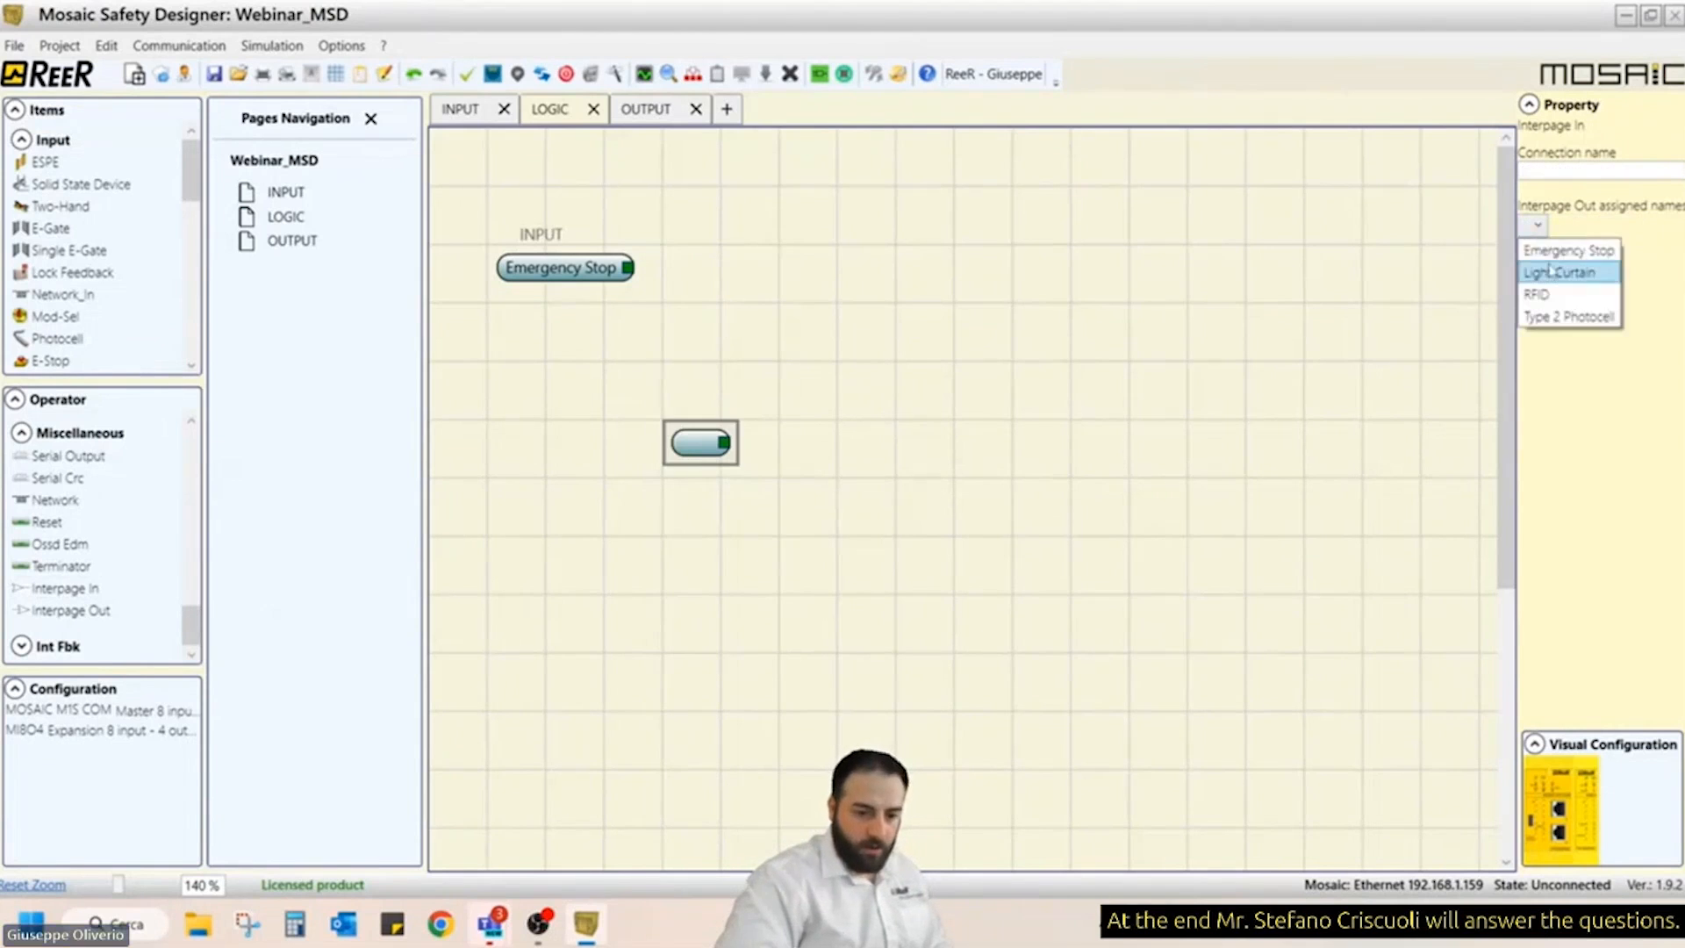
click(1559, 272)
drag(81, 586, 748, 511)
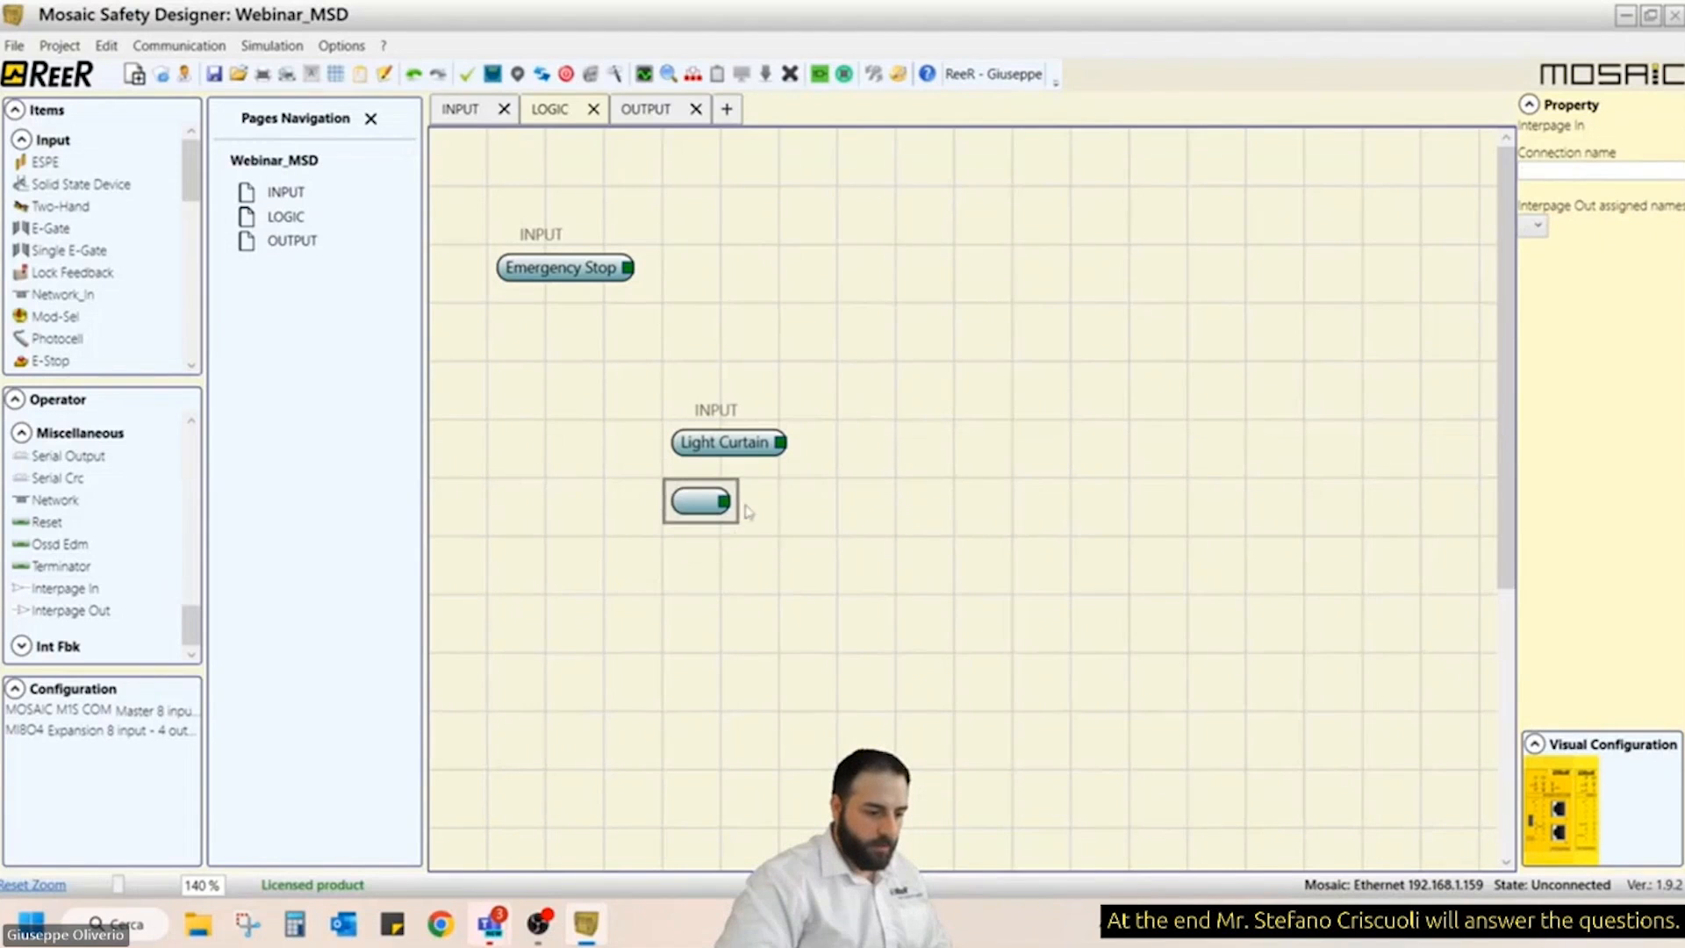
click(1536, 226)
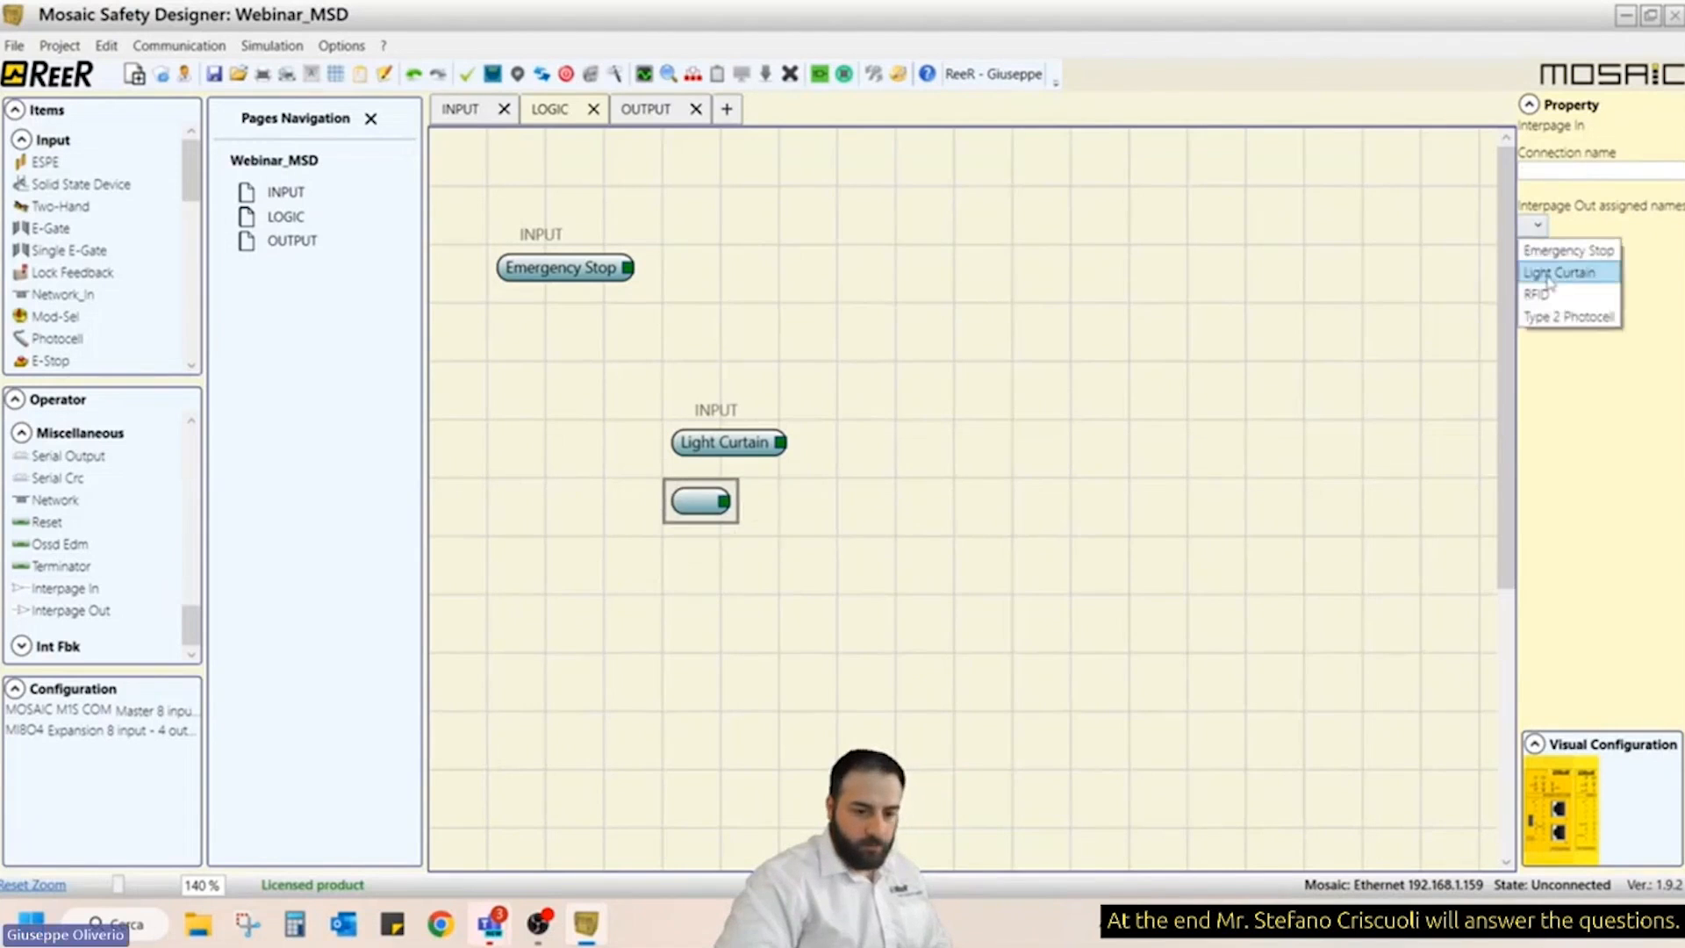
click(1542, 295)
- Add an Interpage In block directly below the RFID one and link it to the Type 2 Photocell signal
drag(127, 585, 672, 561)
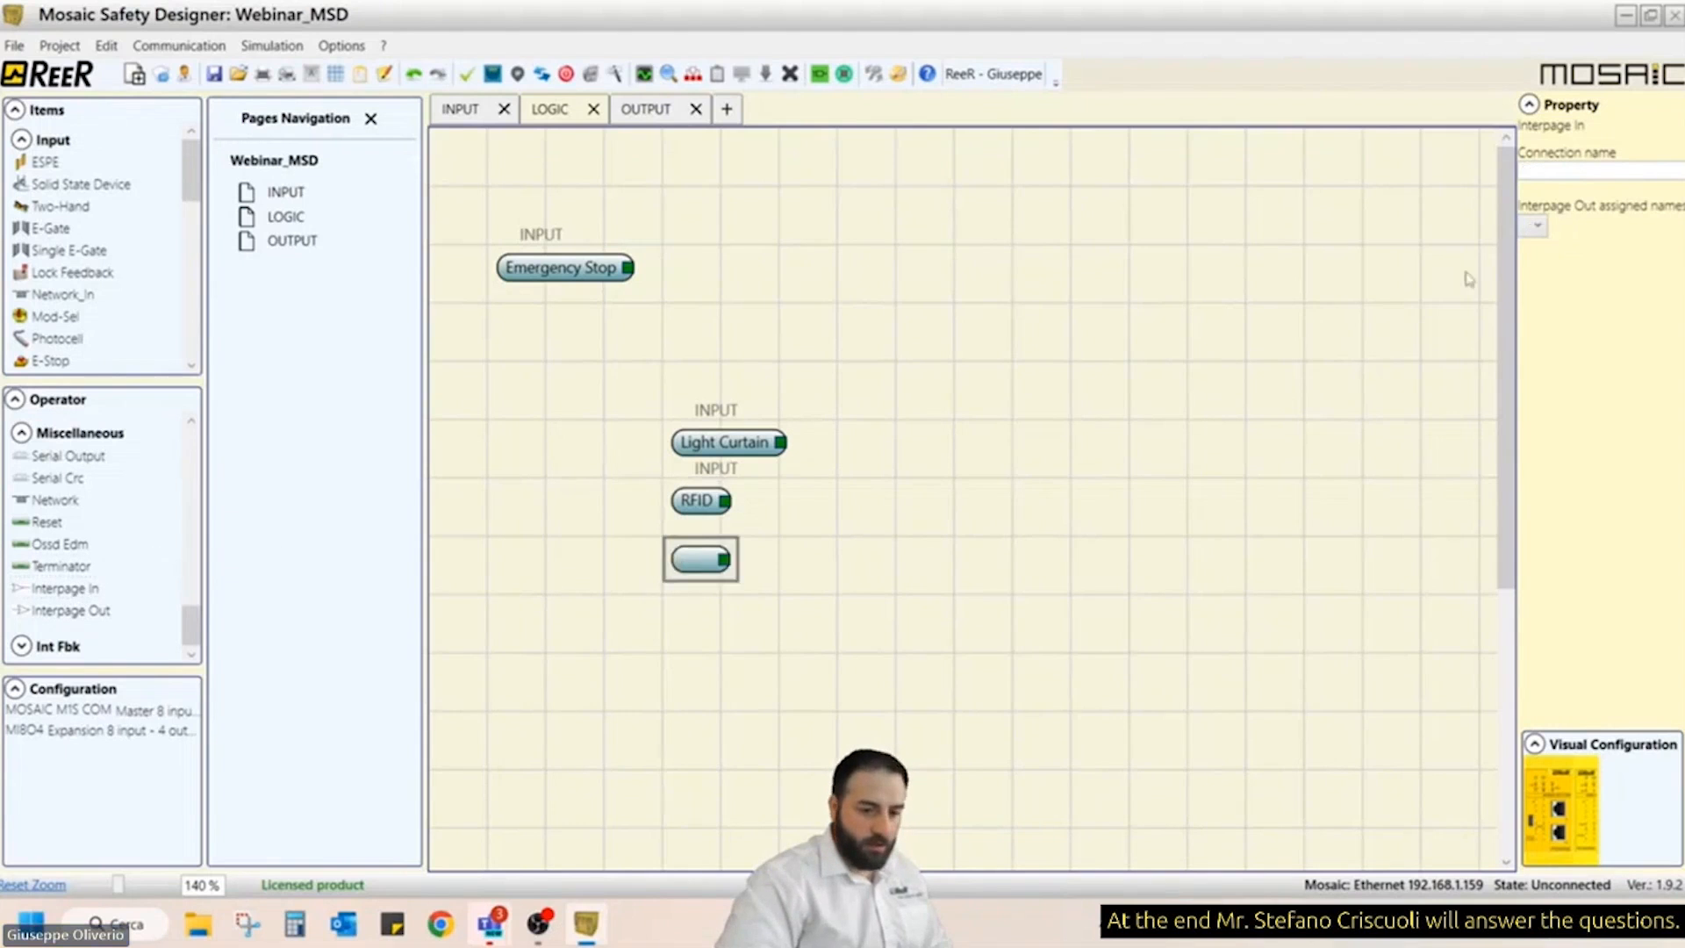
click(1537, 226)
click(1568, 316)
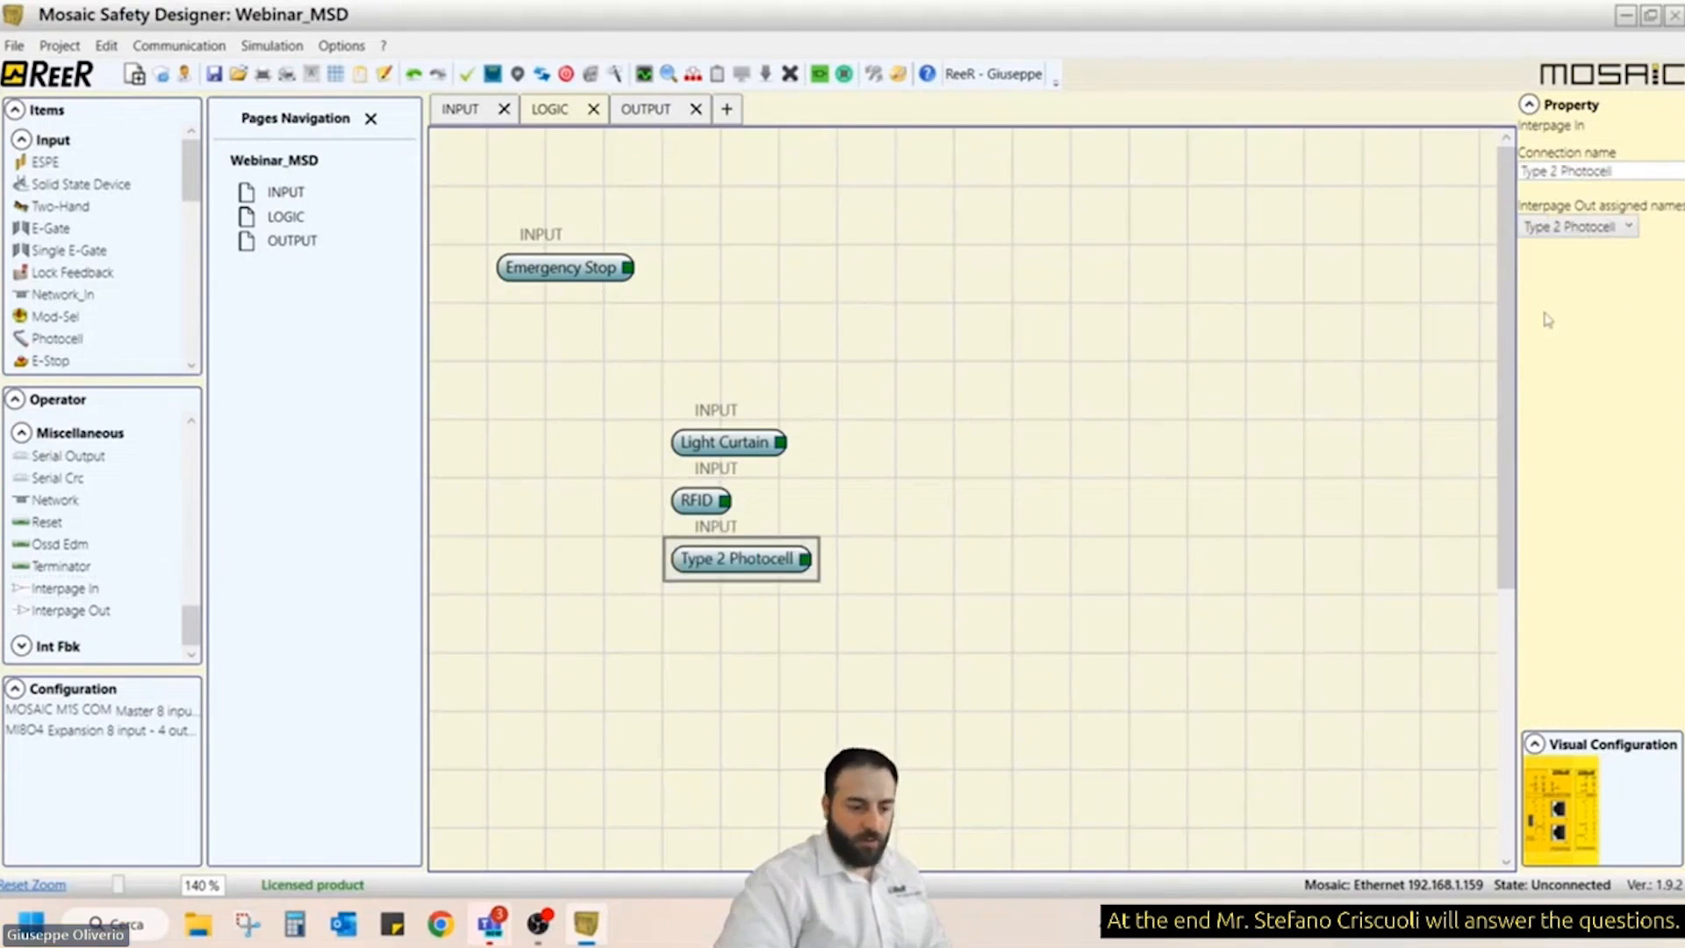
click(718, 496)
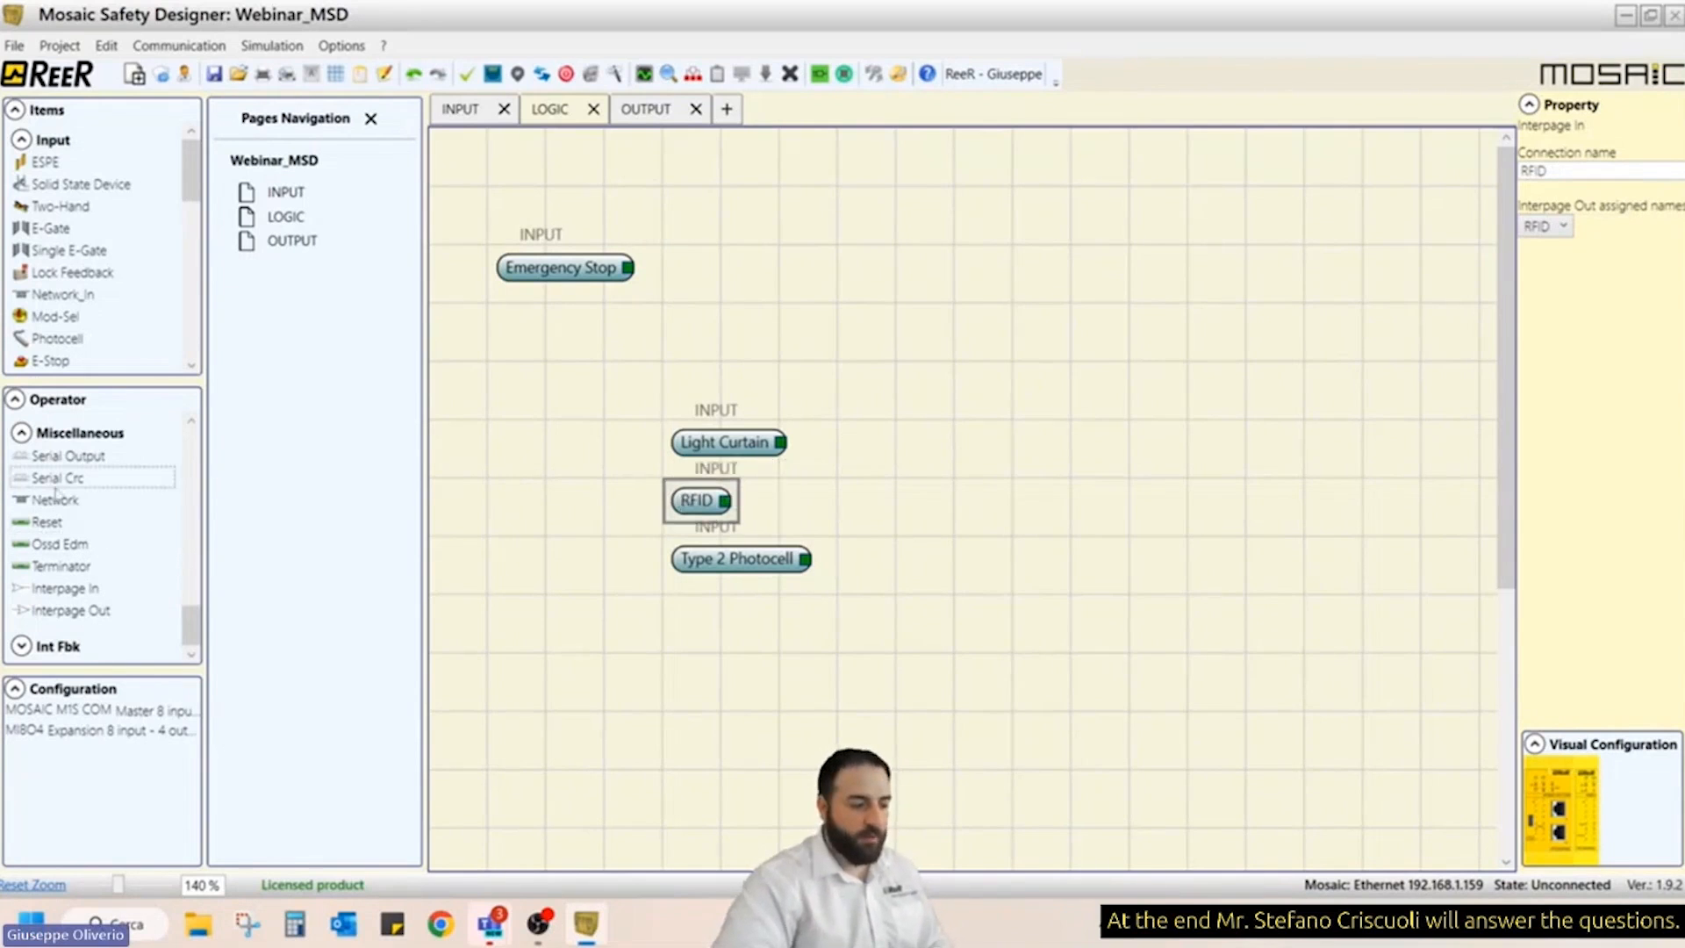
- Place an AND operator to the right of the Light Curtain block and set its number of inputs to 3
scroll(54, 497, up, 10)
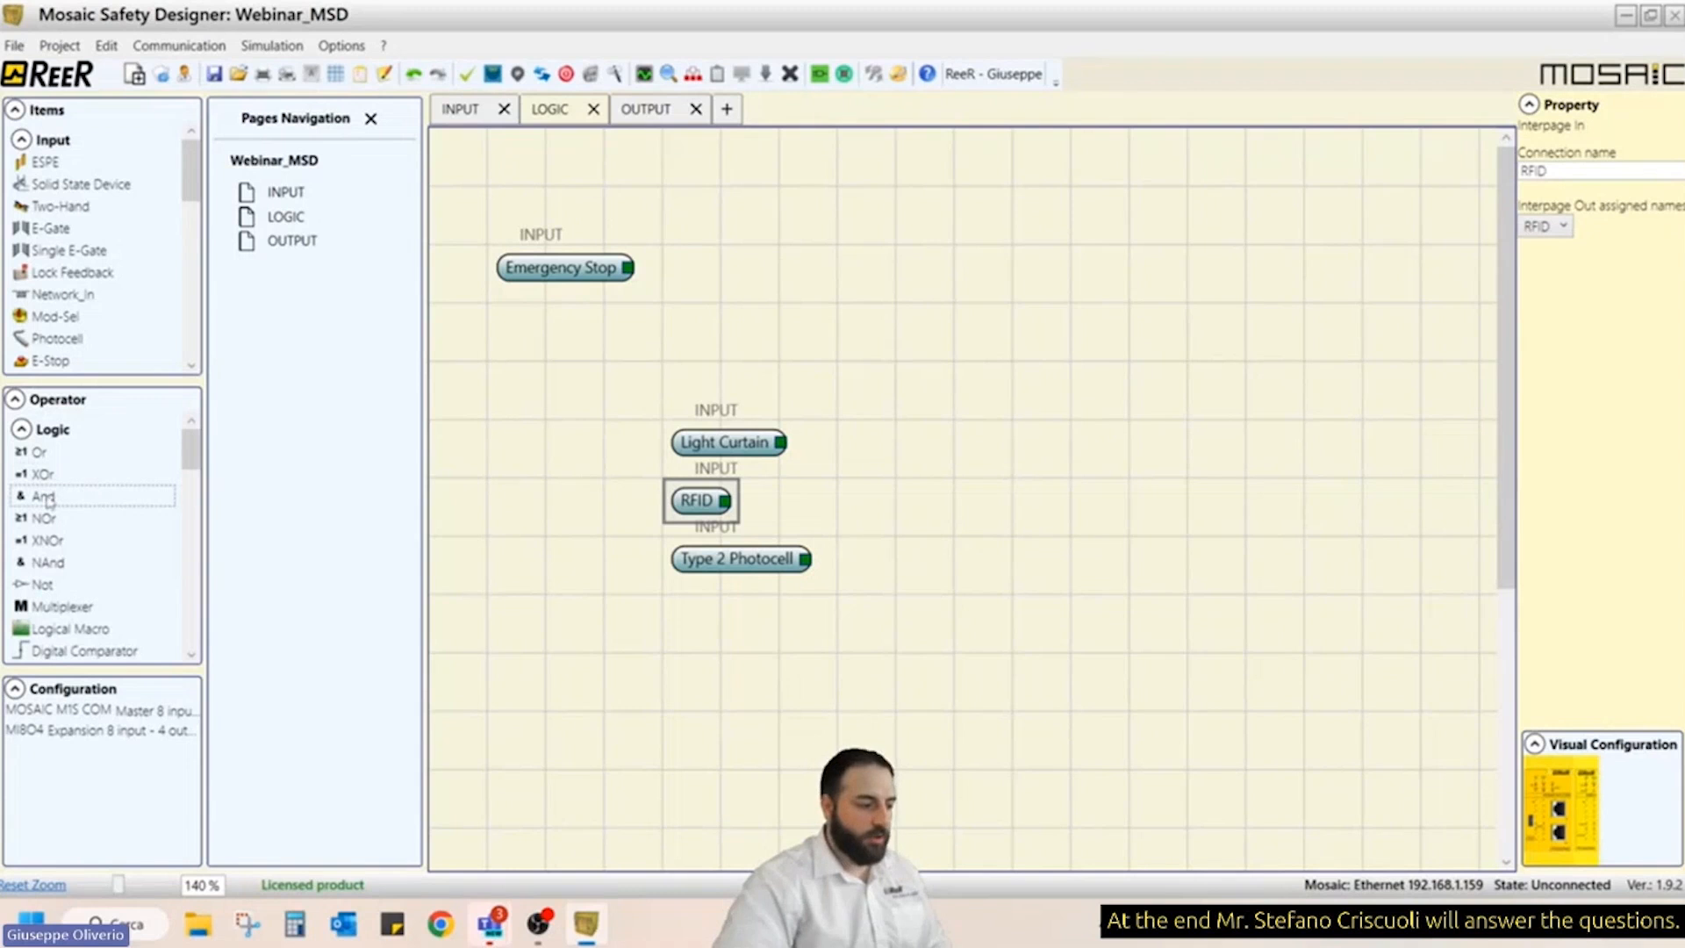
drag(48, 501, 1082, 450)
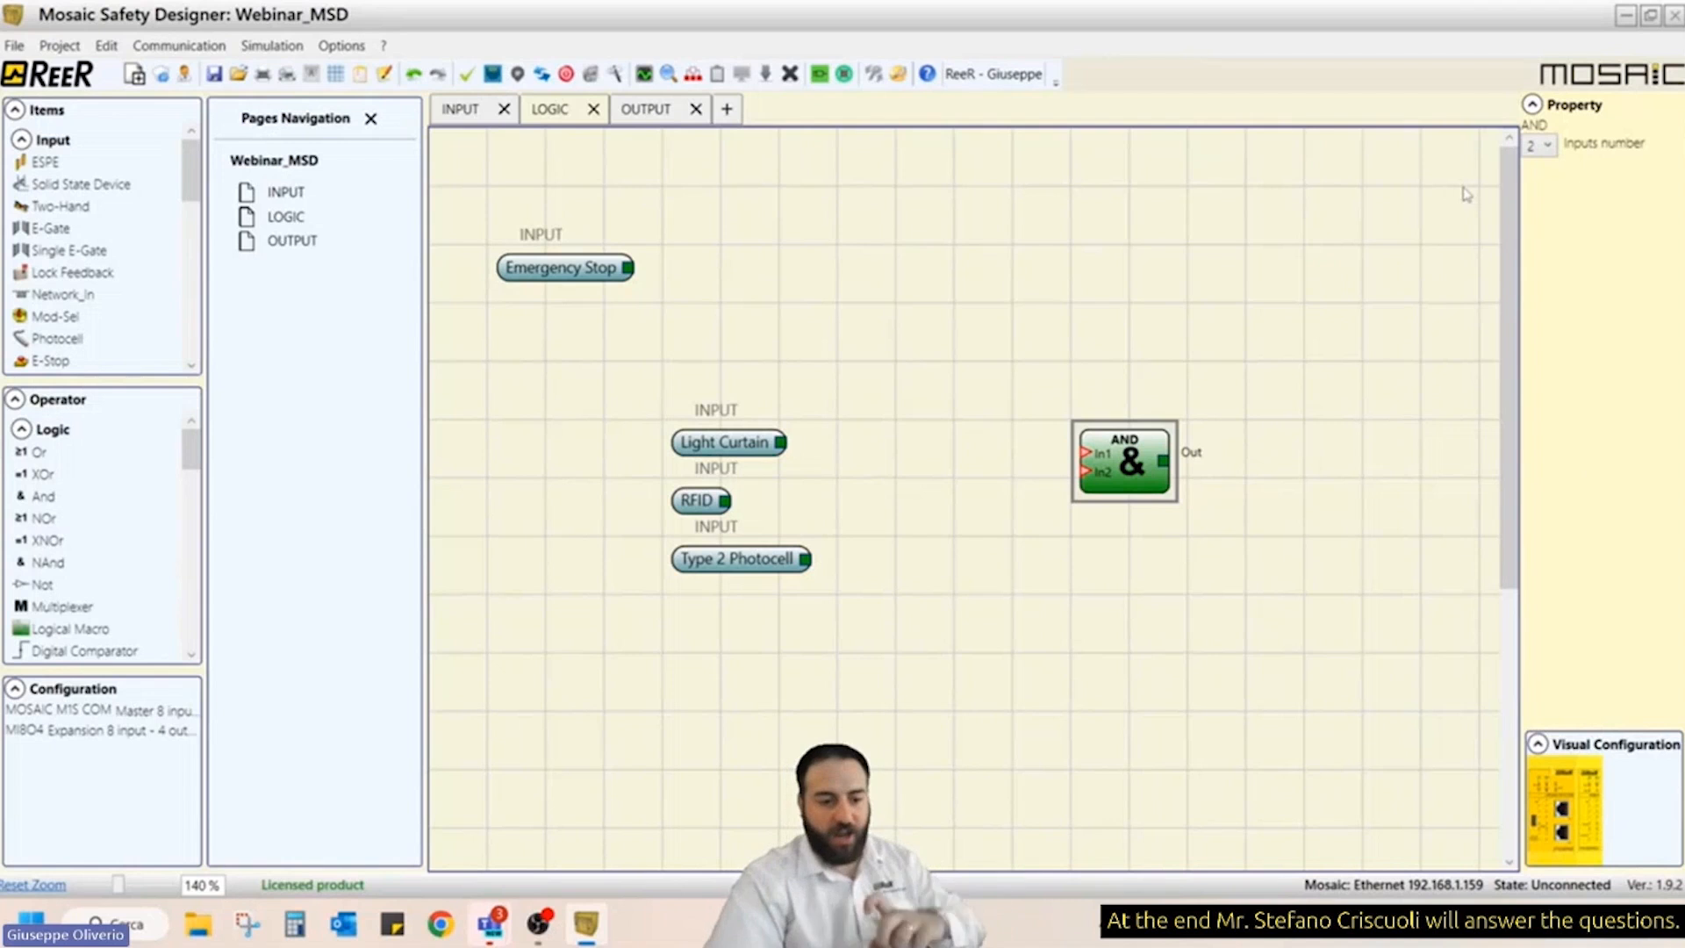
scroll(1555, 153, down, 1)
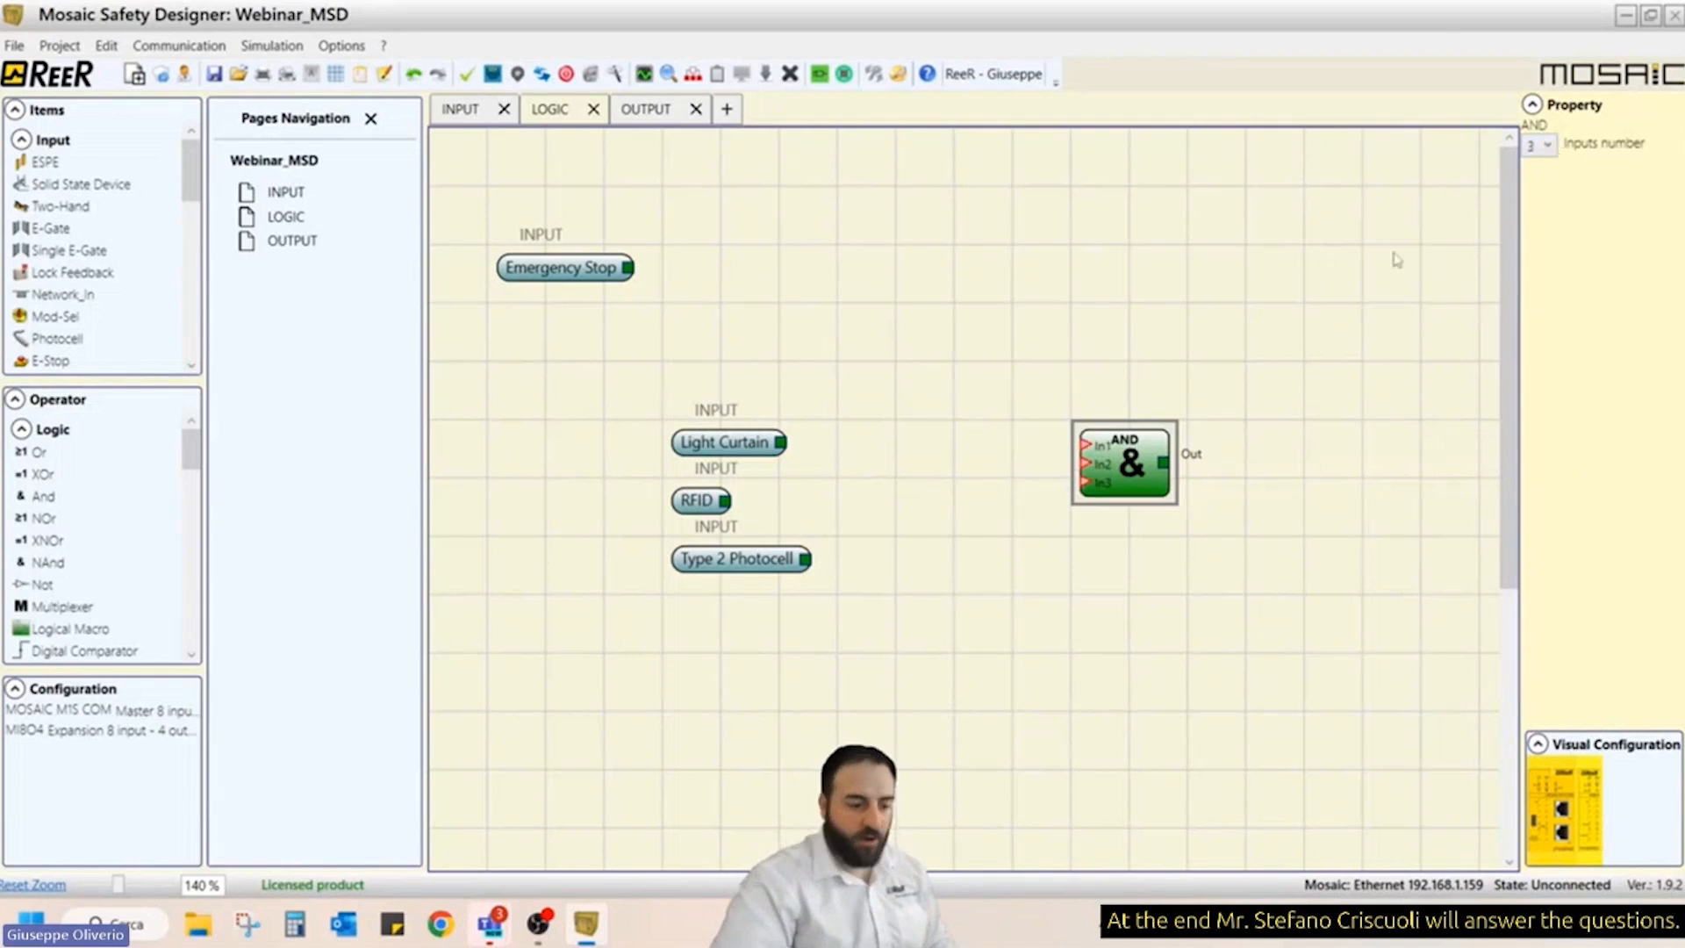
- Connect Light Curtain, RFID and Type 2 Photocell to In1, In2 and In3 of the AND operator
click(783, 444)
drag(783, 444, 1089, 445)
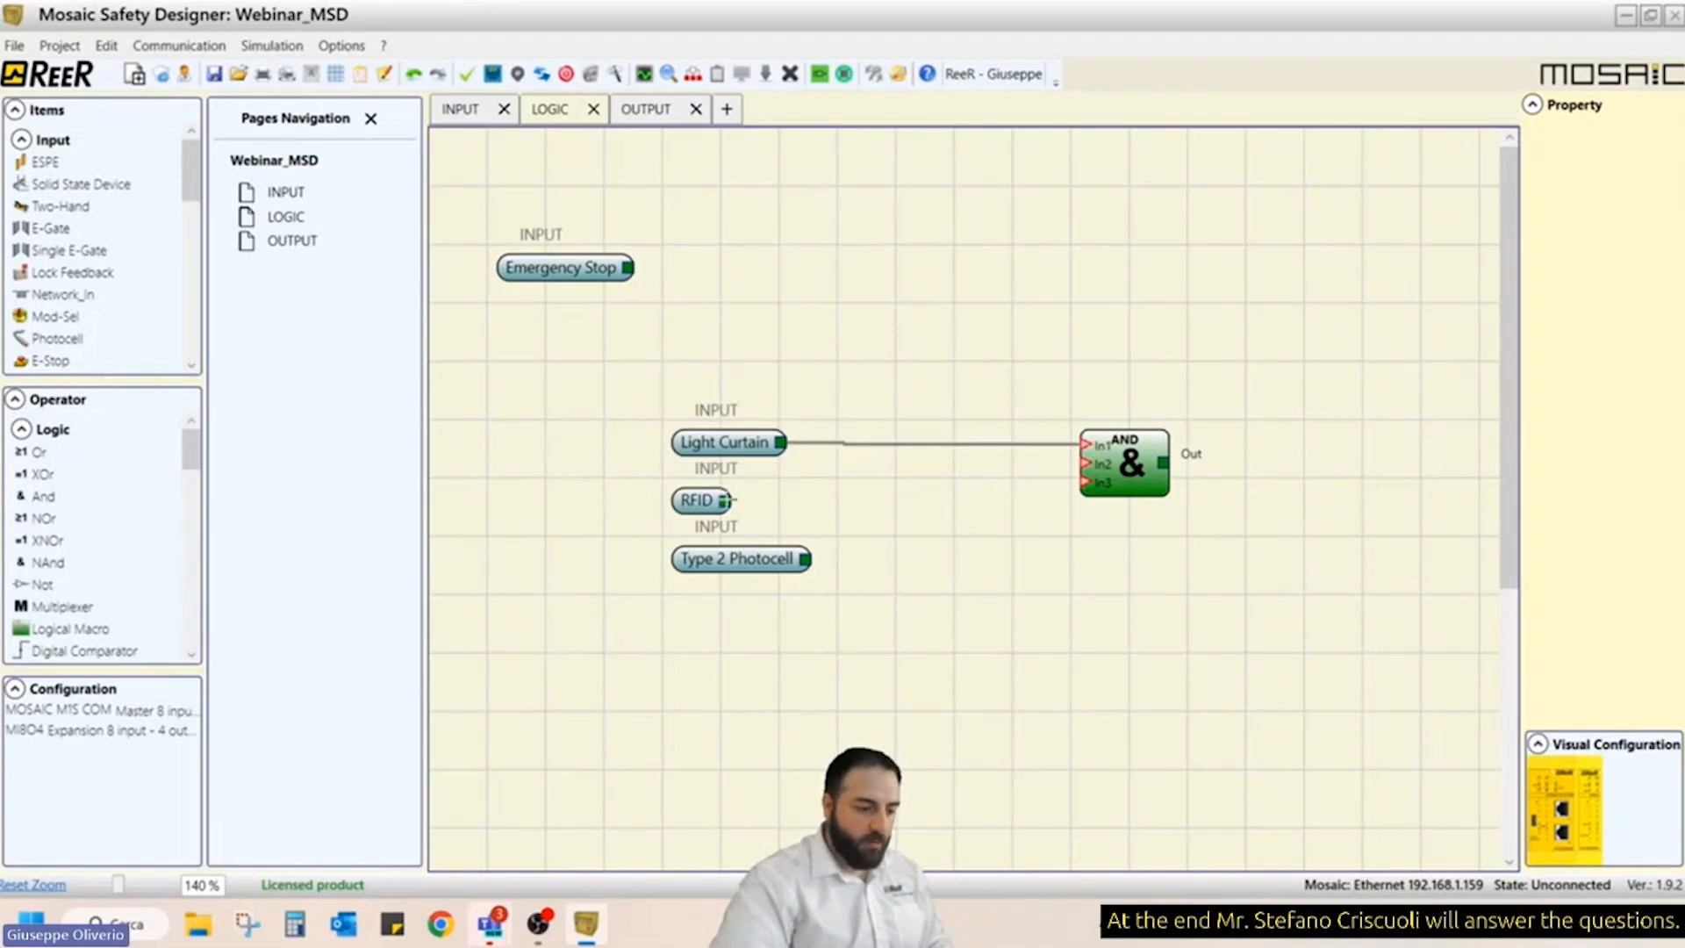
click(725, 500)
drag(725, 501, 804, 560)
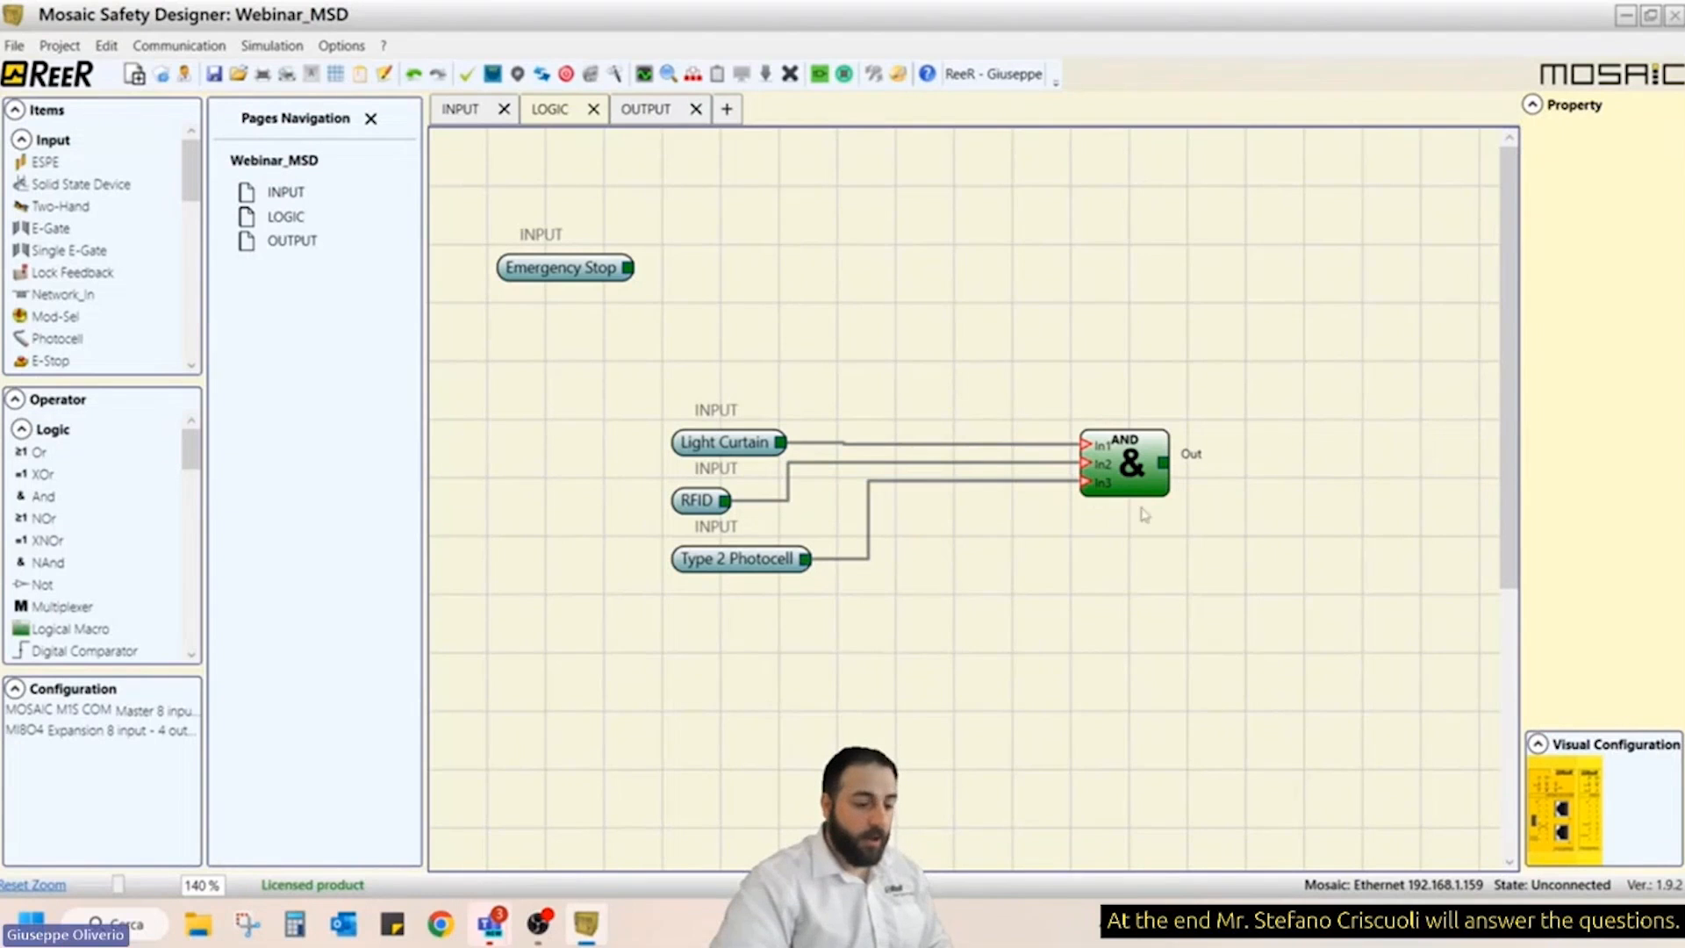
- Place a second, two-input AND up and right of the first, and wire the Emergency Stop block, moved above them, to its In1
click(66, 502)
drag(68, 511, 1137, 209)
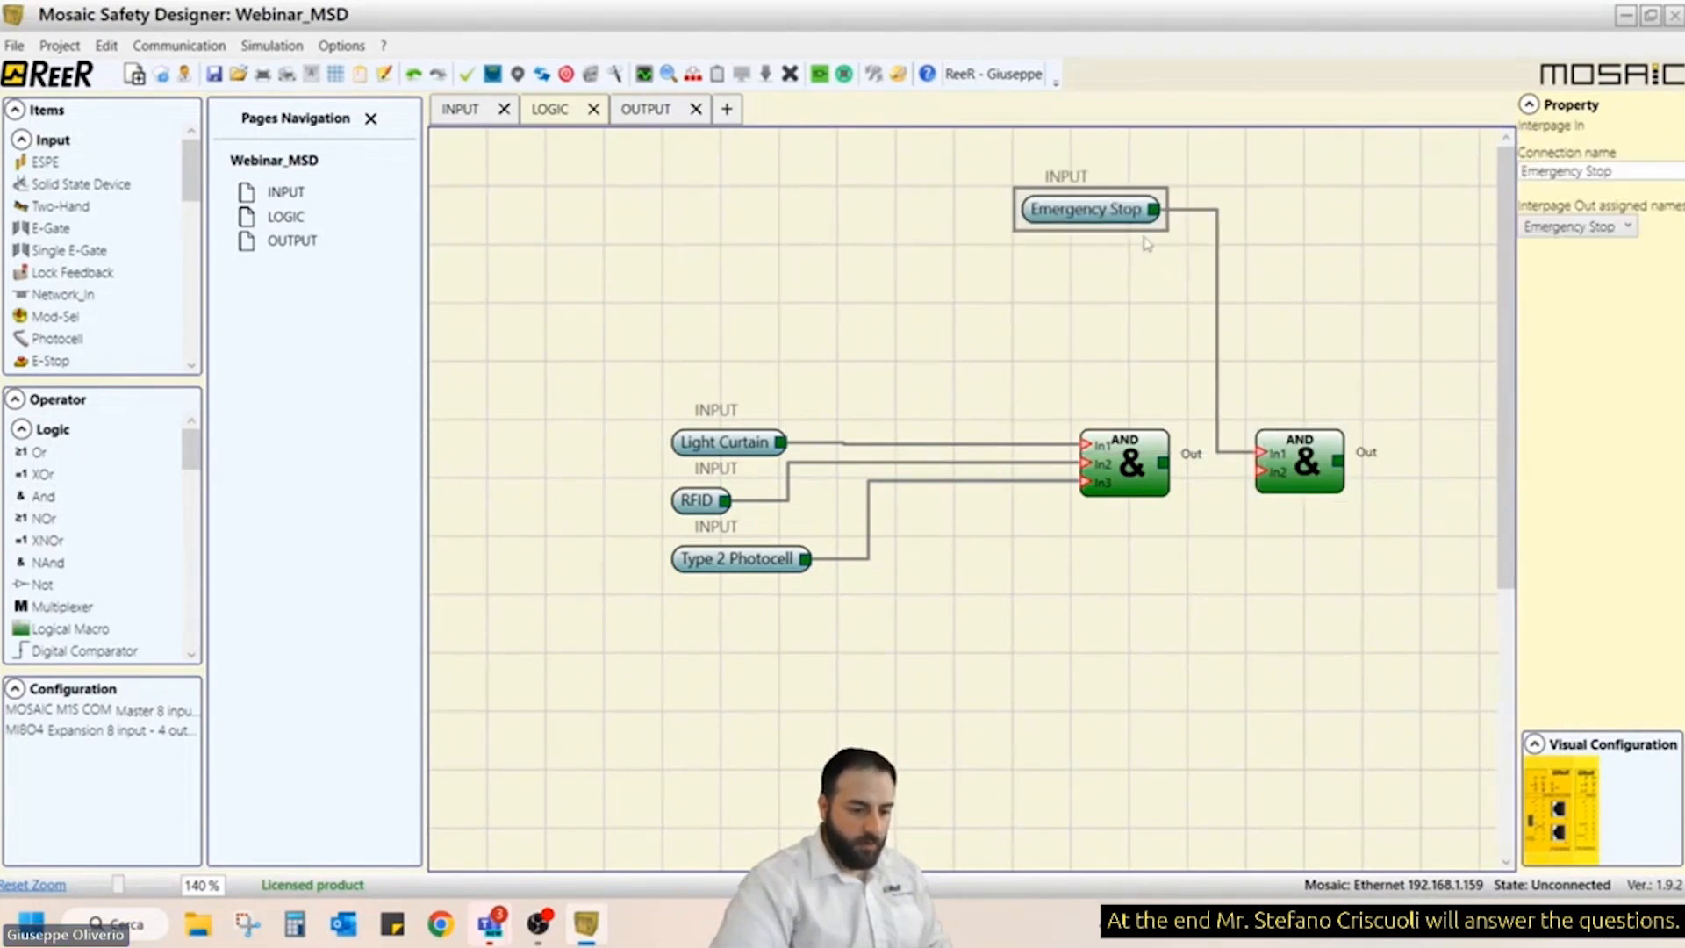
drag(1301, 465, 1301, 406)
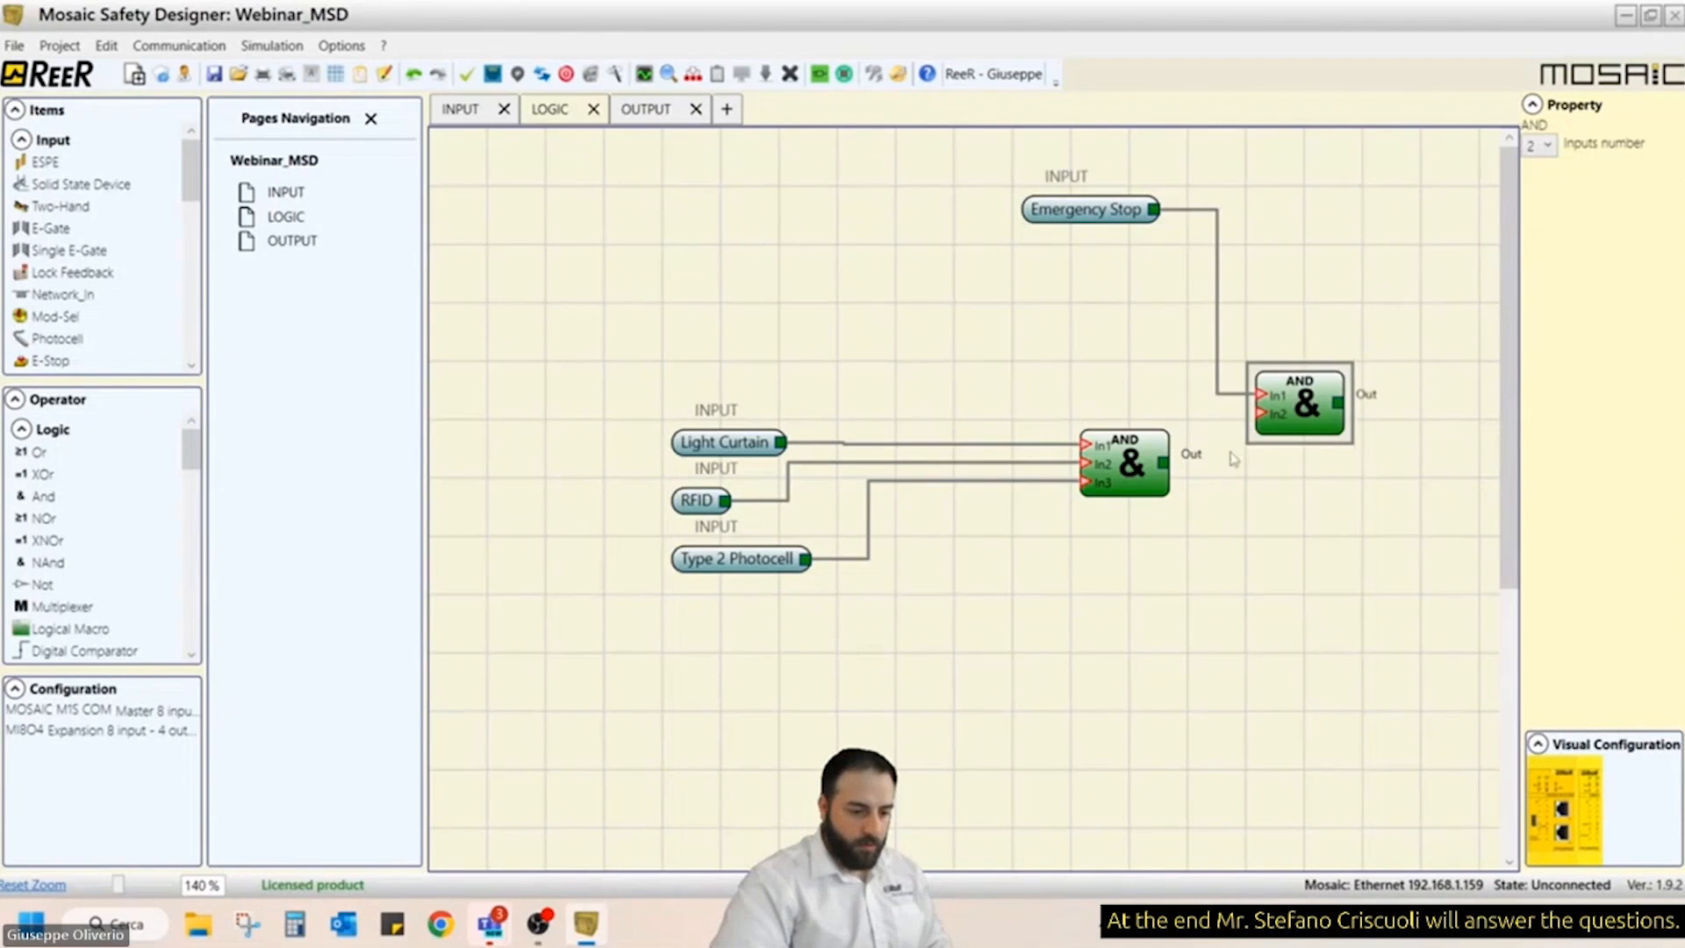
- Connect the three-input AND's output to In2 of the second AND and shift the whole diagram to the page's left edge
click(1163, 464)
mouse_move(1163, 464)
mouse_down()
mouse_move(1261, 413)
mouse_move(1082, 417)
mouse_up()
key(ctrl+a)
click(1101, 566)
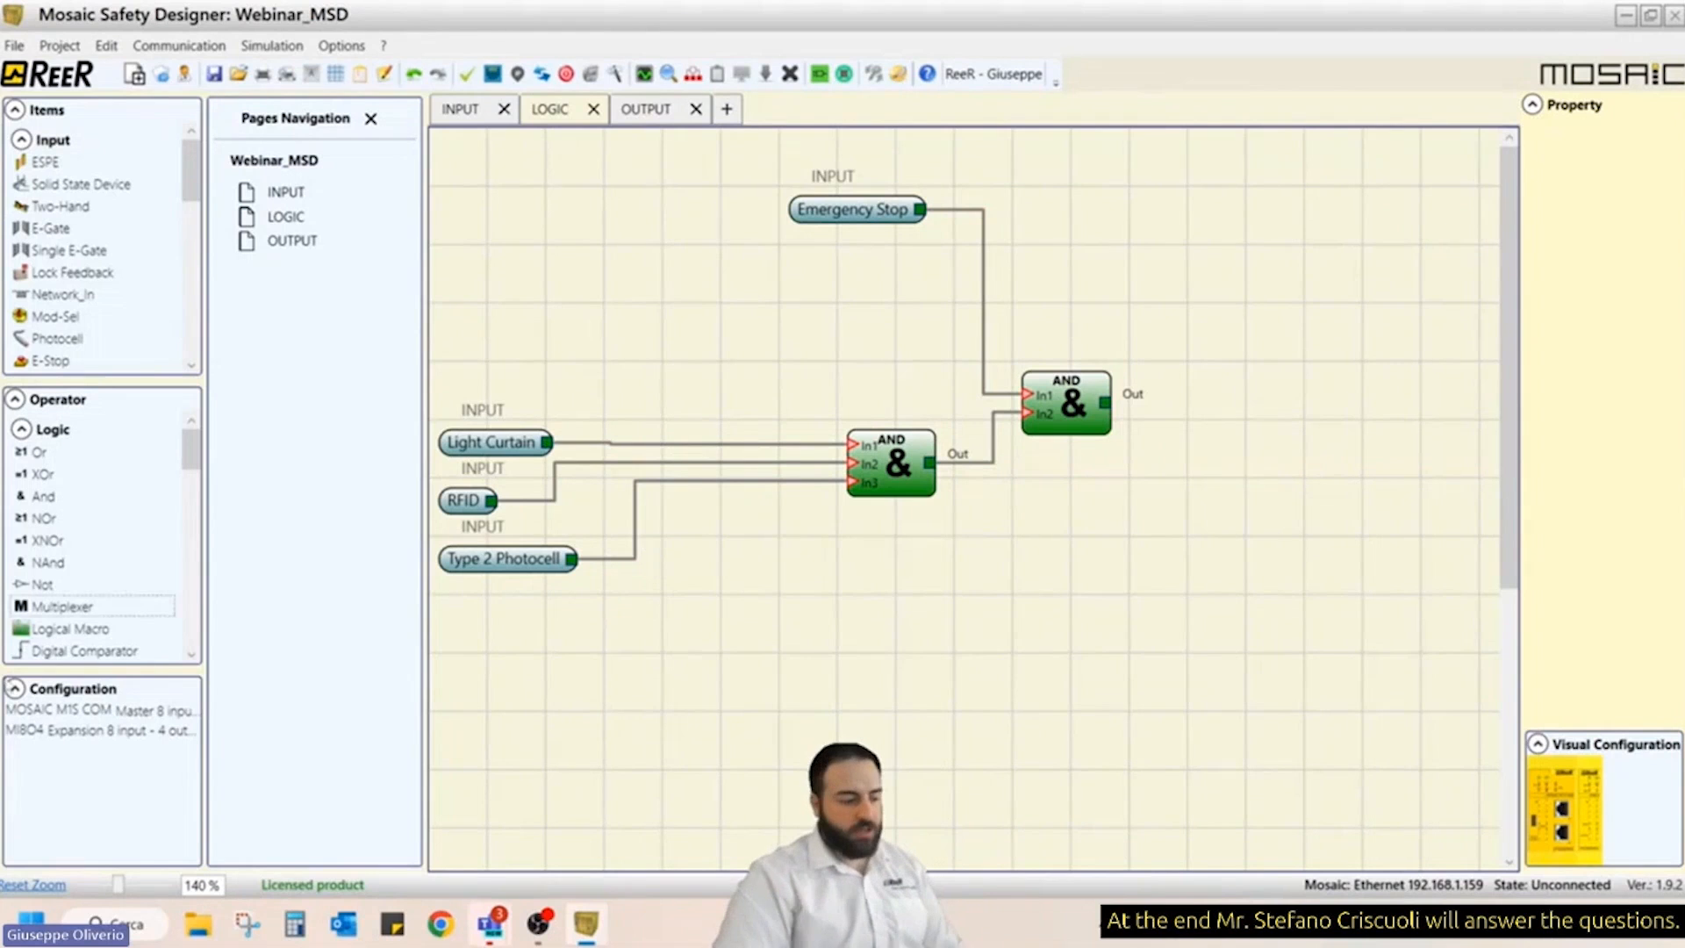
- Connect an Interpage Out block to the second AND's output and name the connection Safety OK
drag(192, 465, 191, 652)
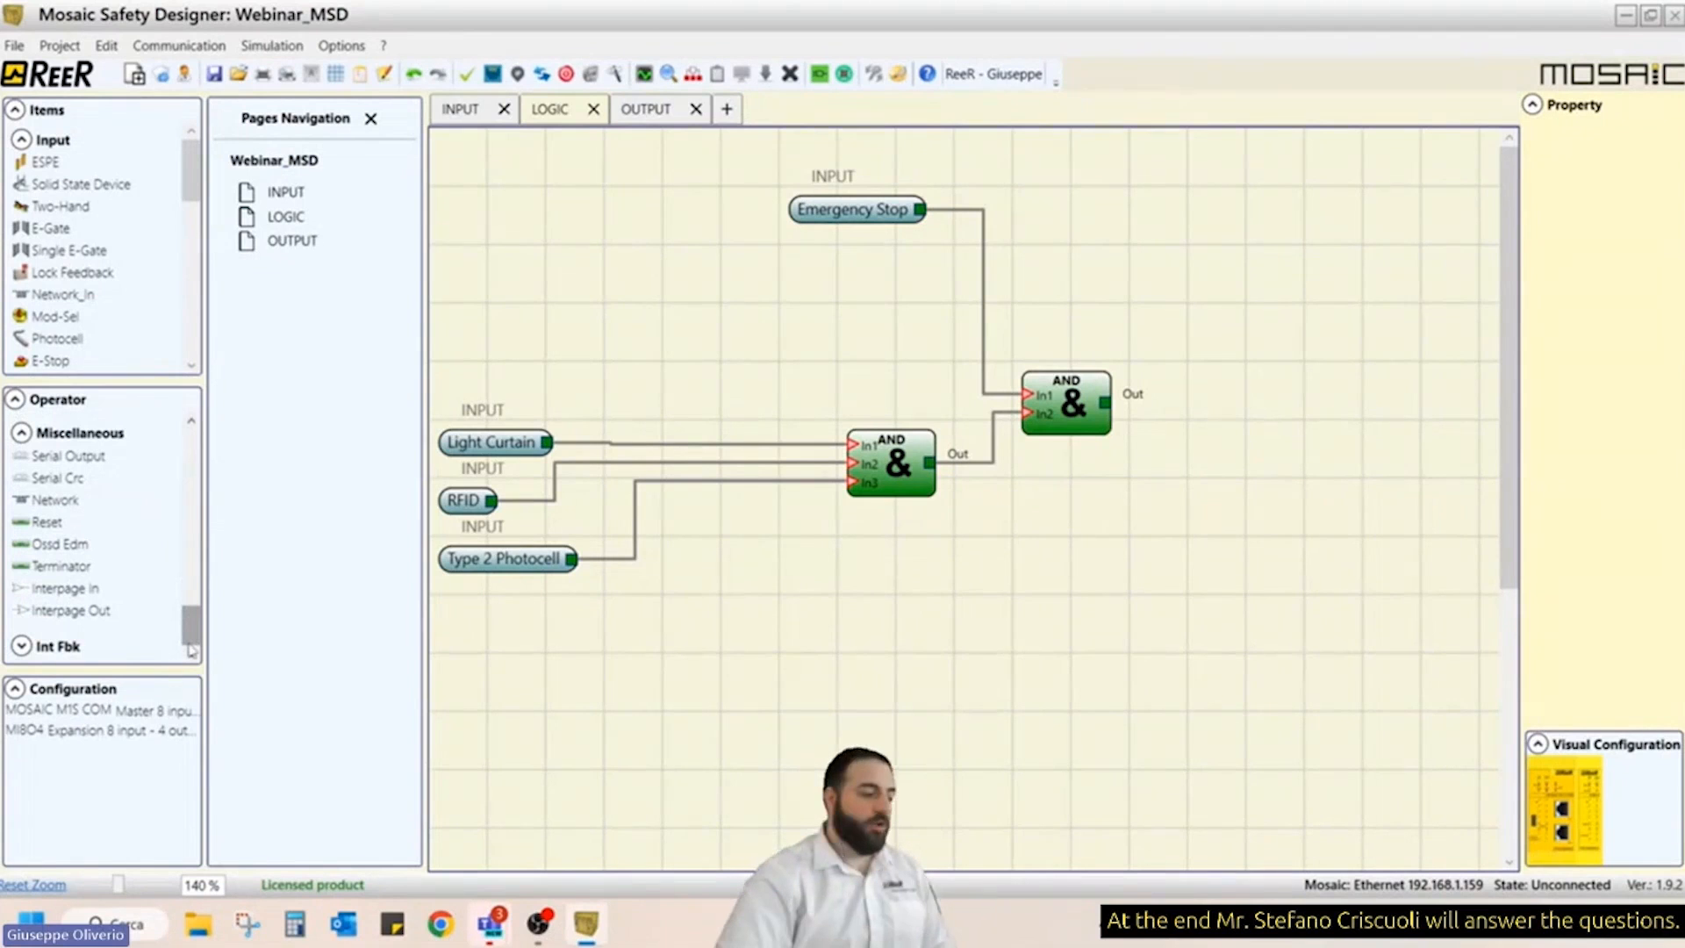
drag(64, 620, 1104, 403)
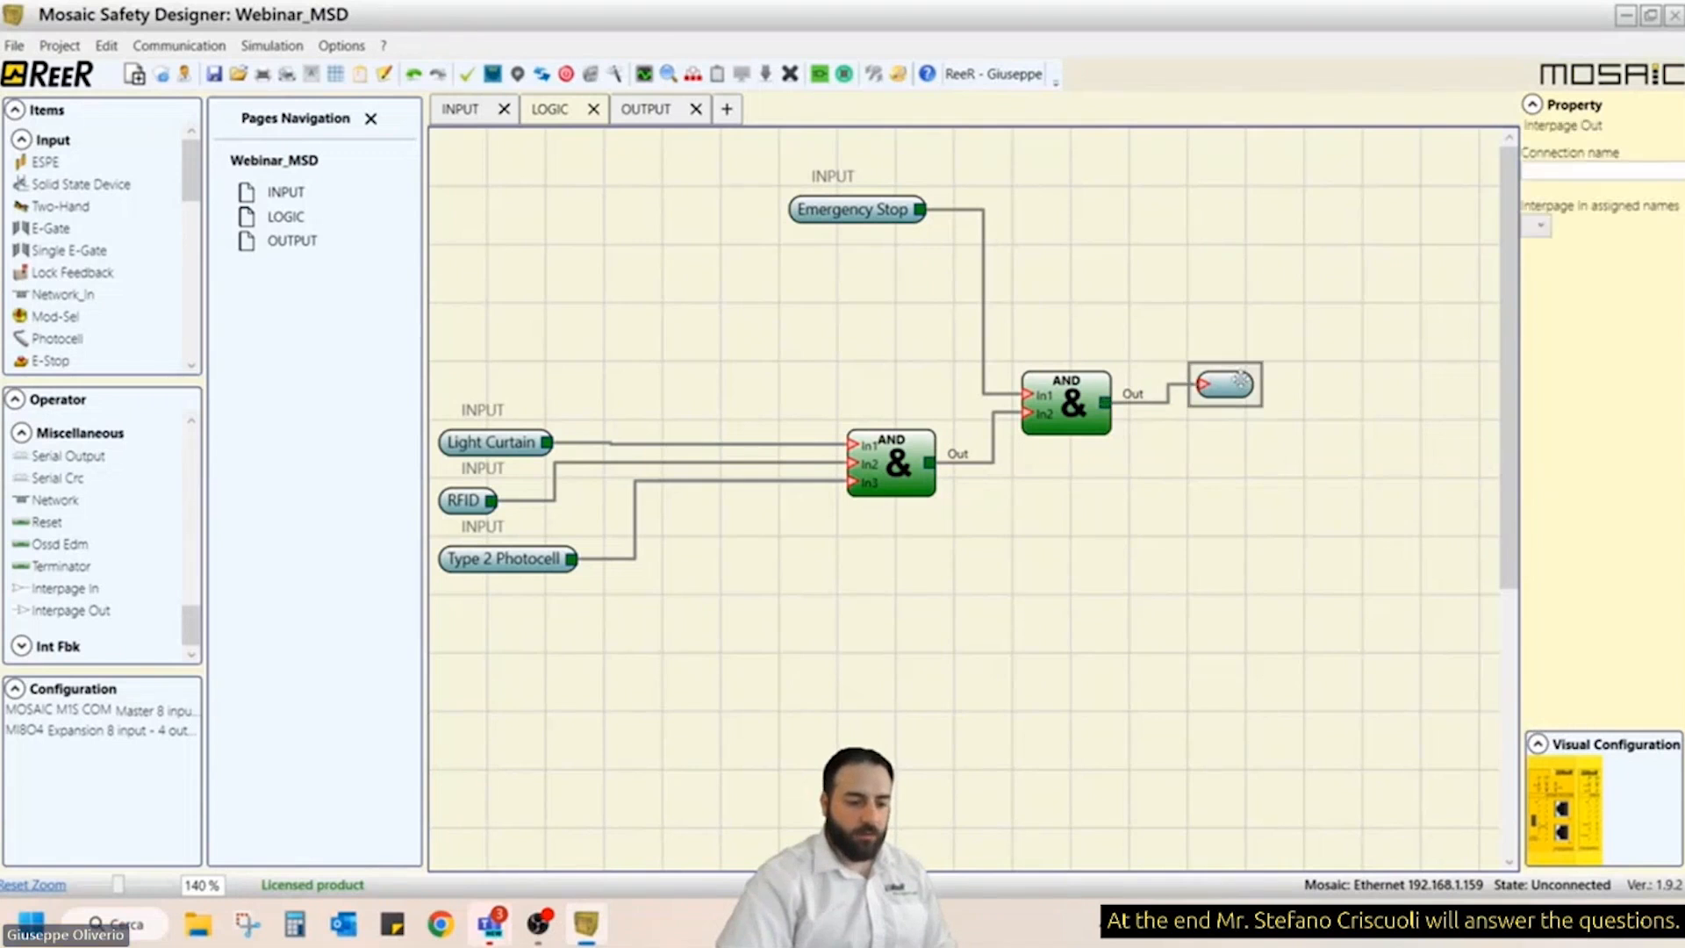
click(1591, 172)
text(S)
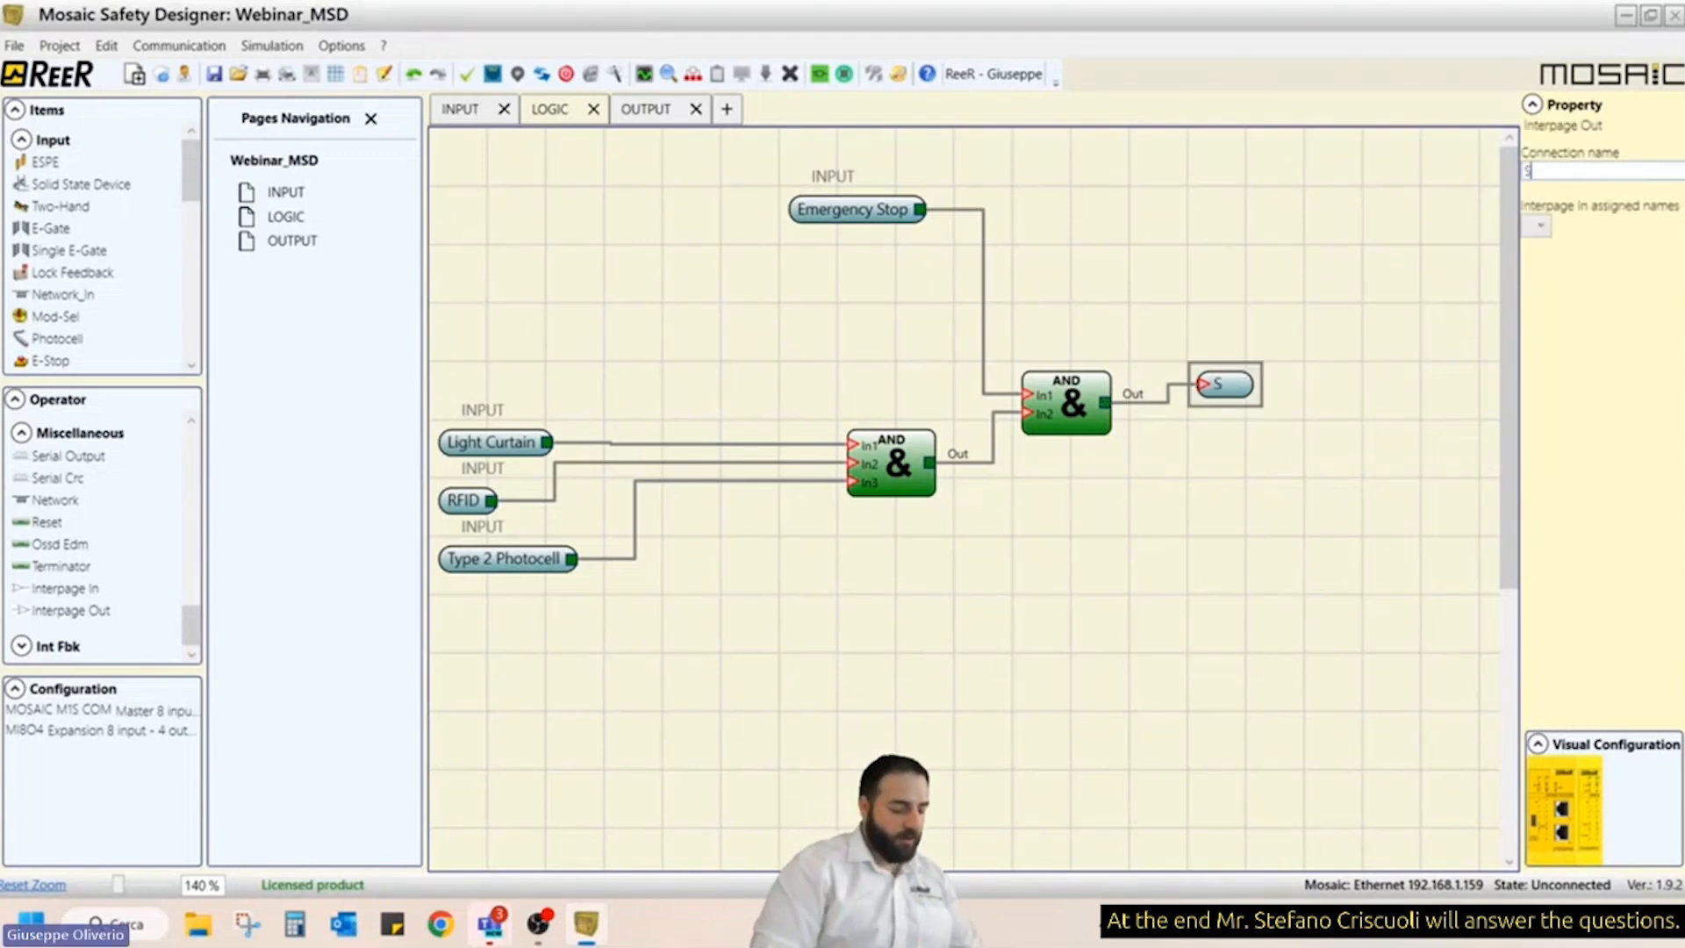
text(afety OK)
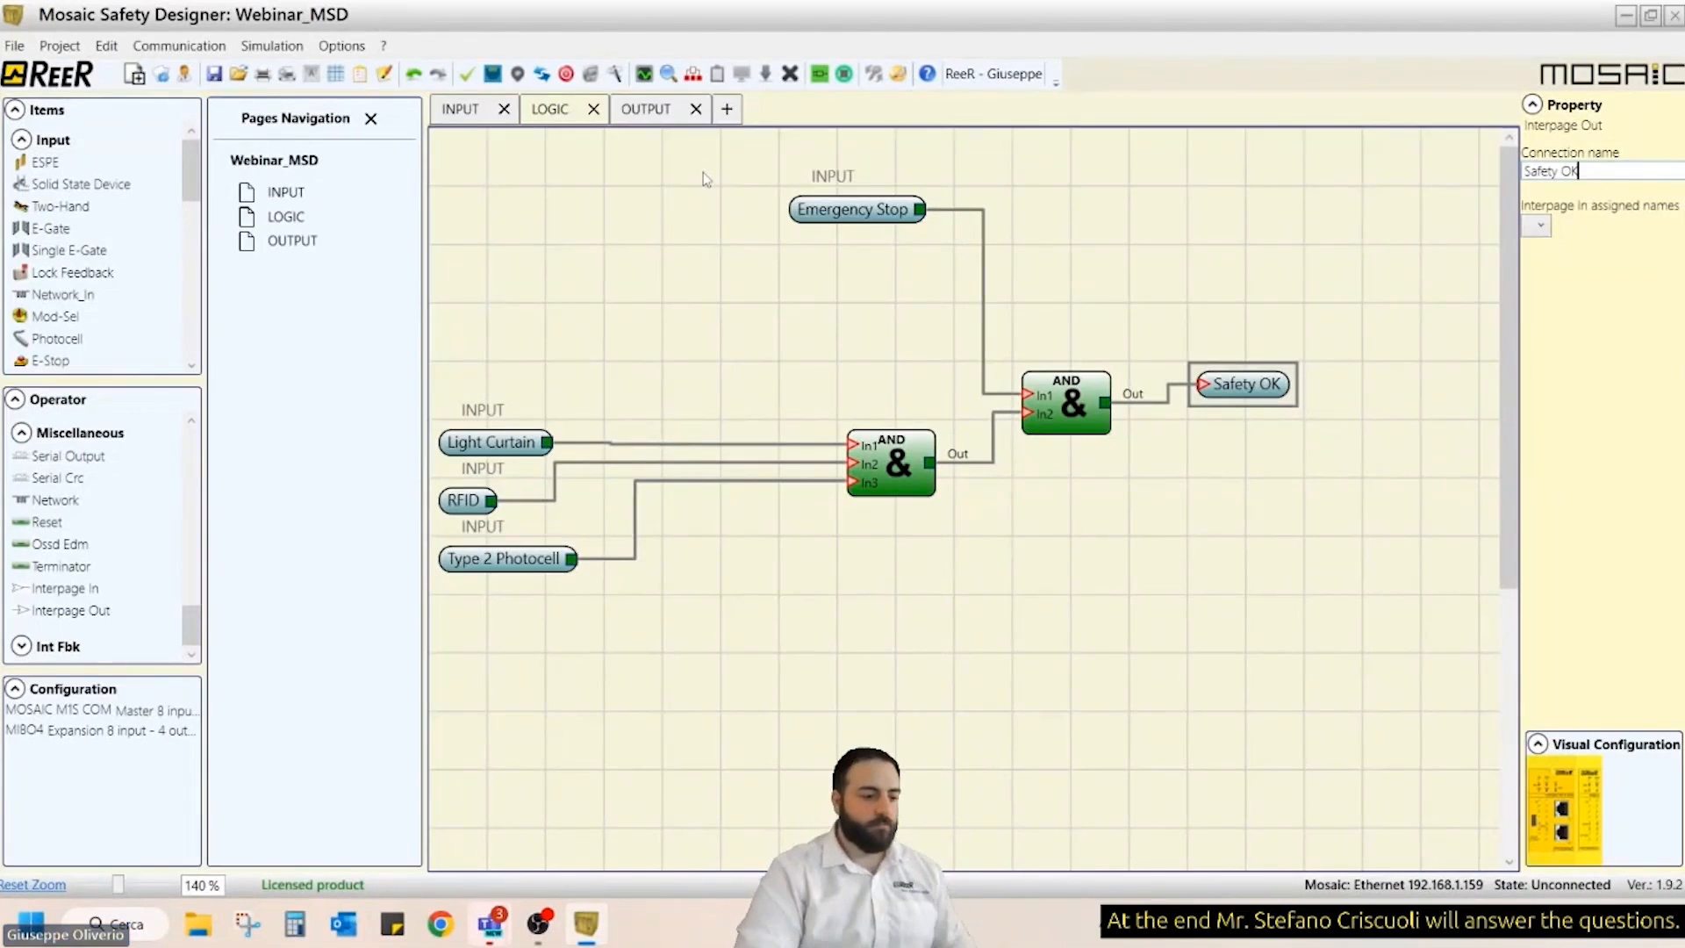
- Place an Interpage In block at the left edge of the OUTPUT page and link it to Safety OK
click(650, 114)
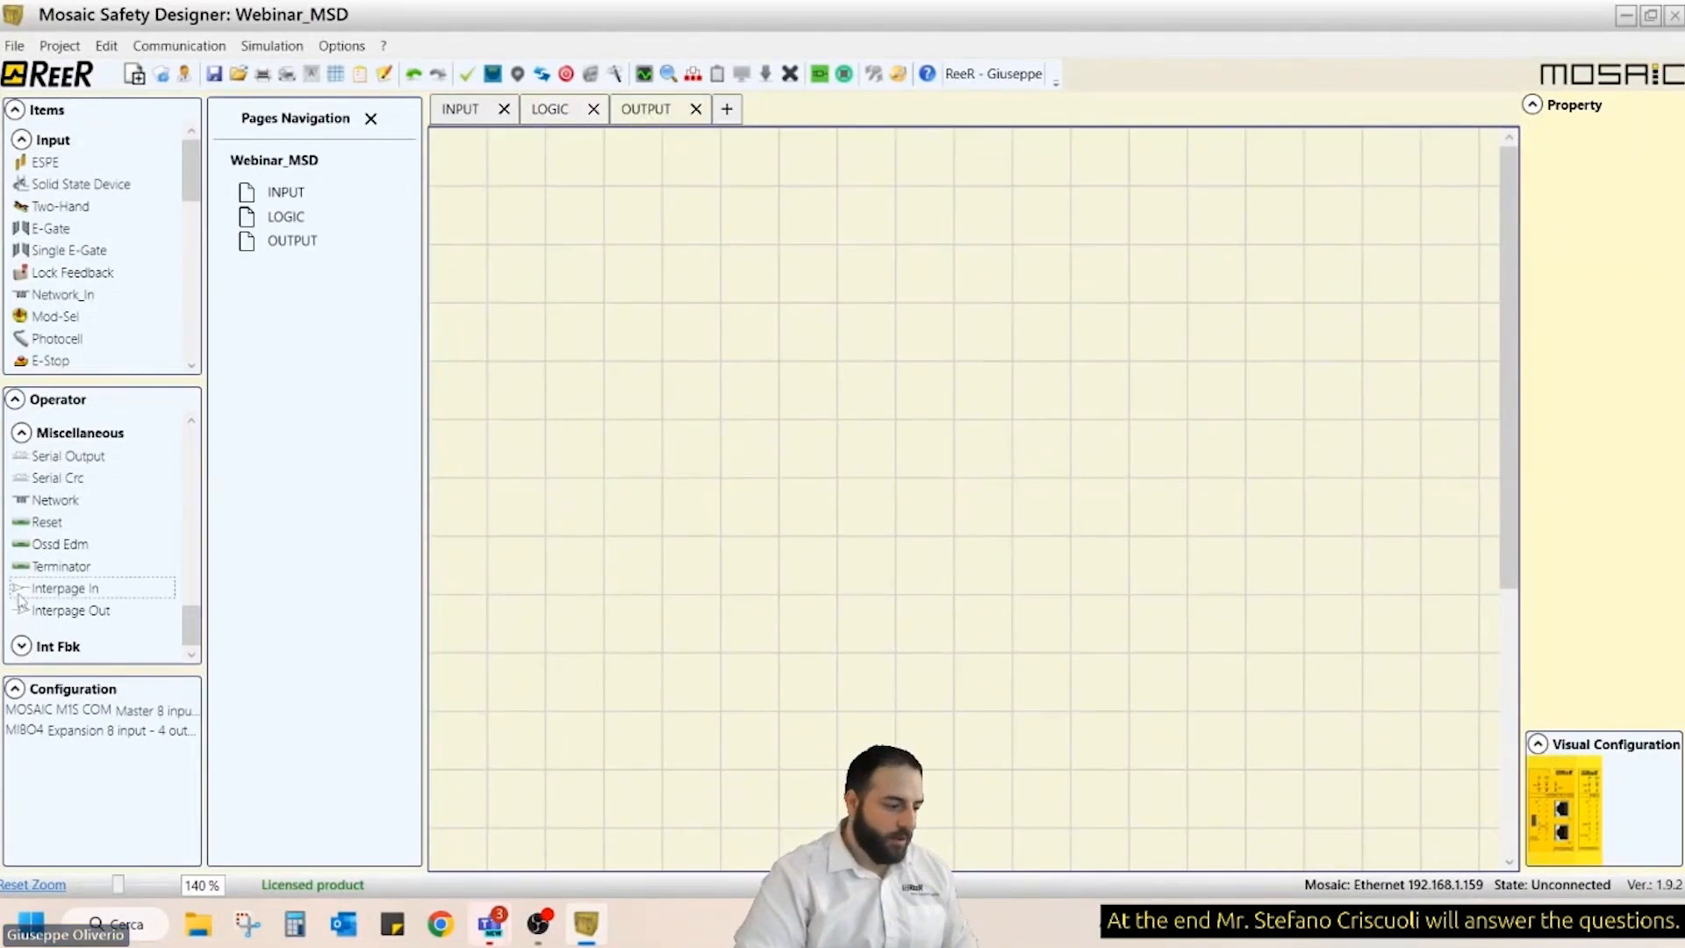
drag(26, 590, 470, 385)
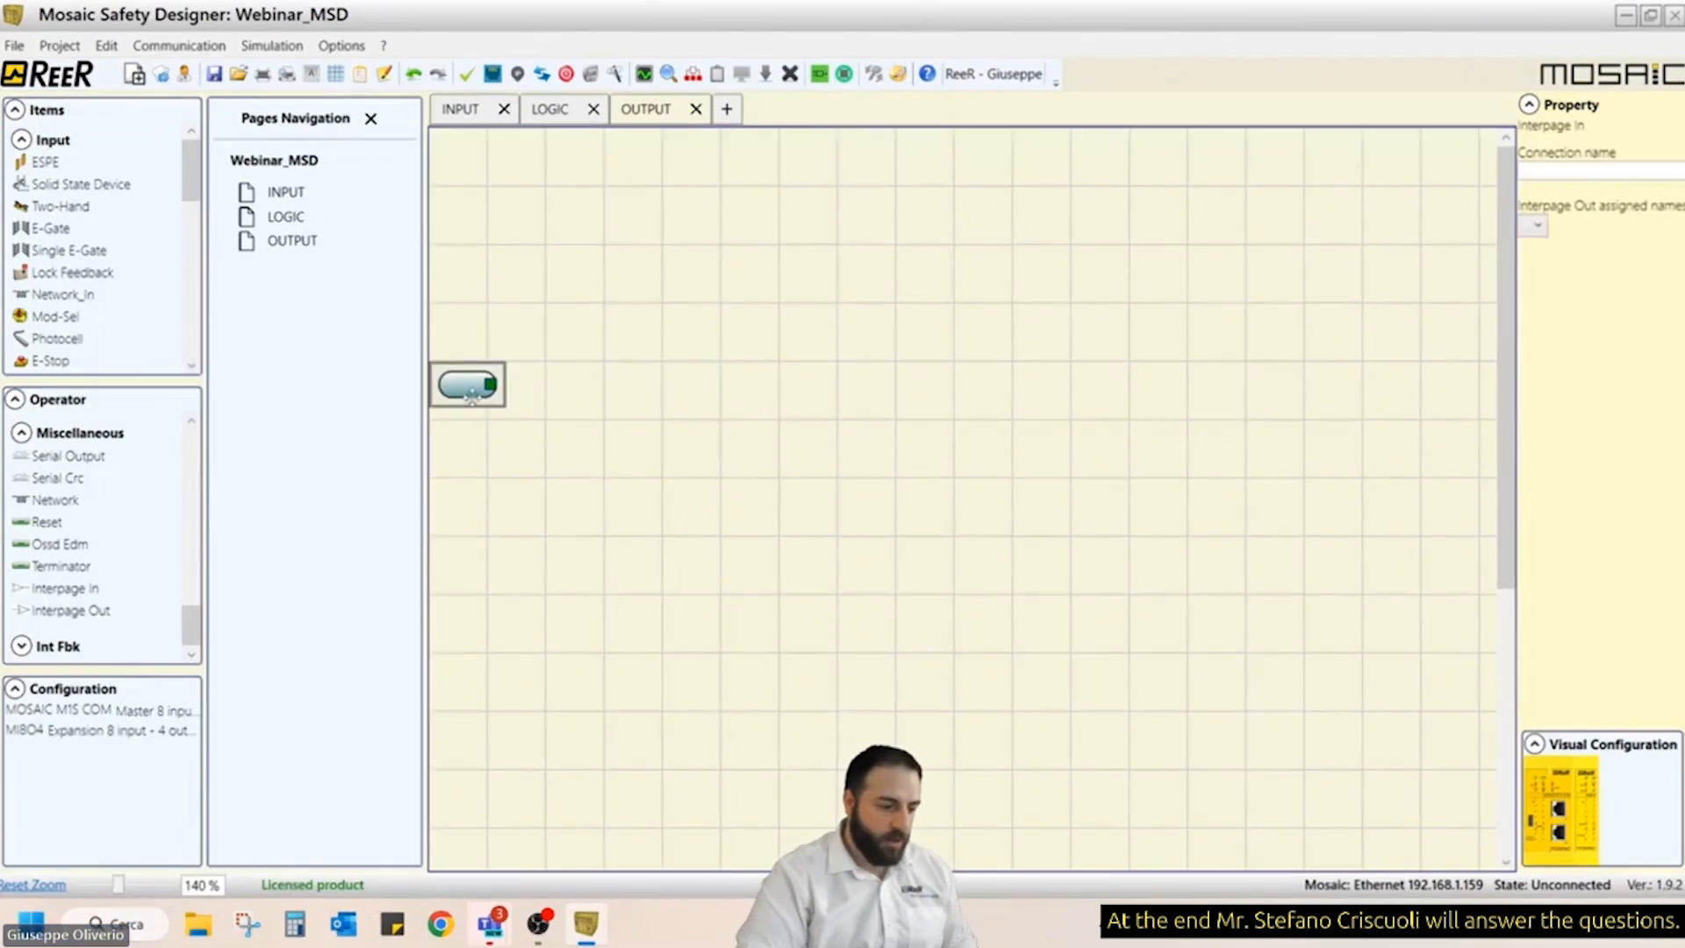
click(1537, 225)
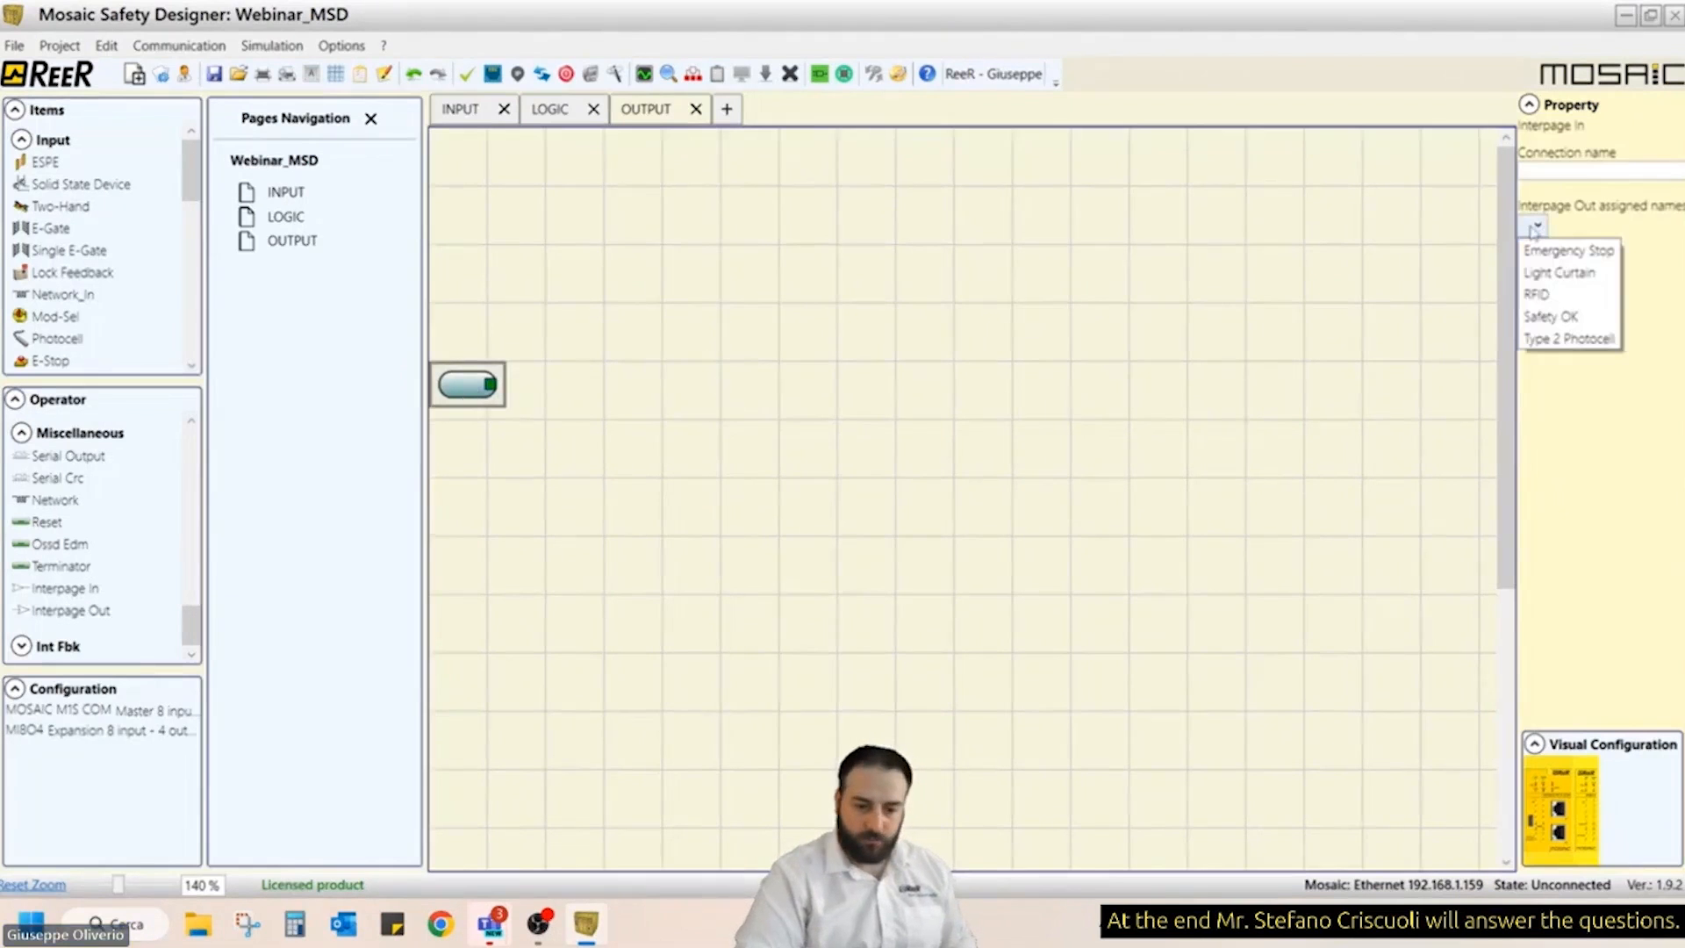
click(1554, 318)
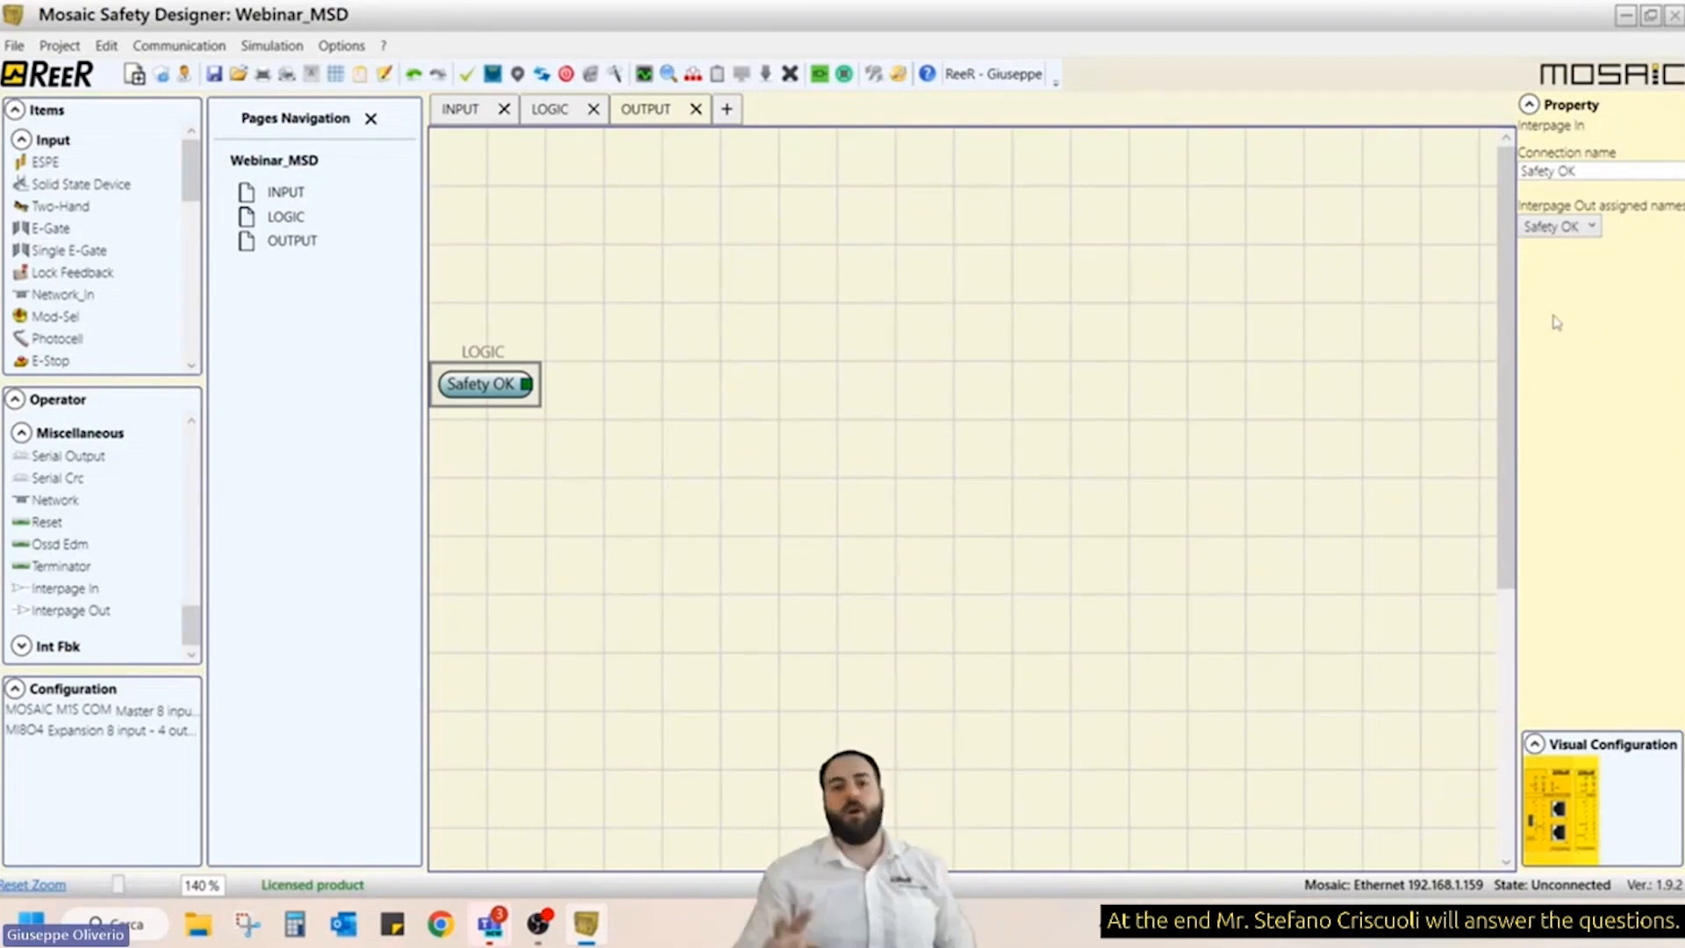
- Place a Serial Output block in the middle of the OUTPUT page, set it to 8 inputs and shift it slightly upward
click(46, 590)
click(58, 614)
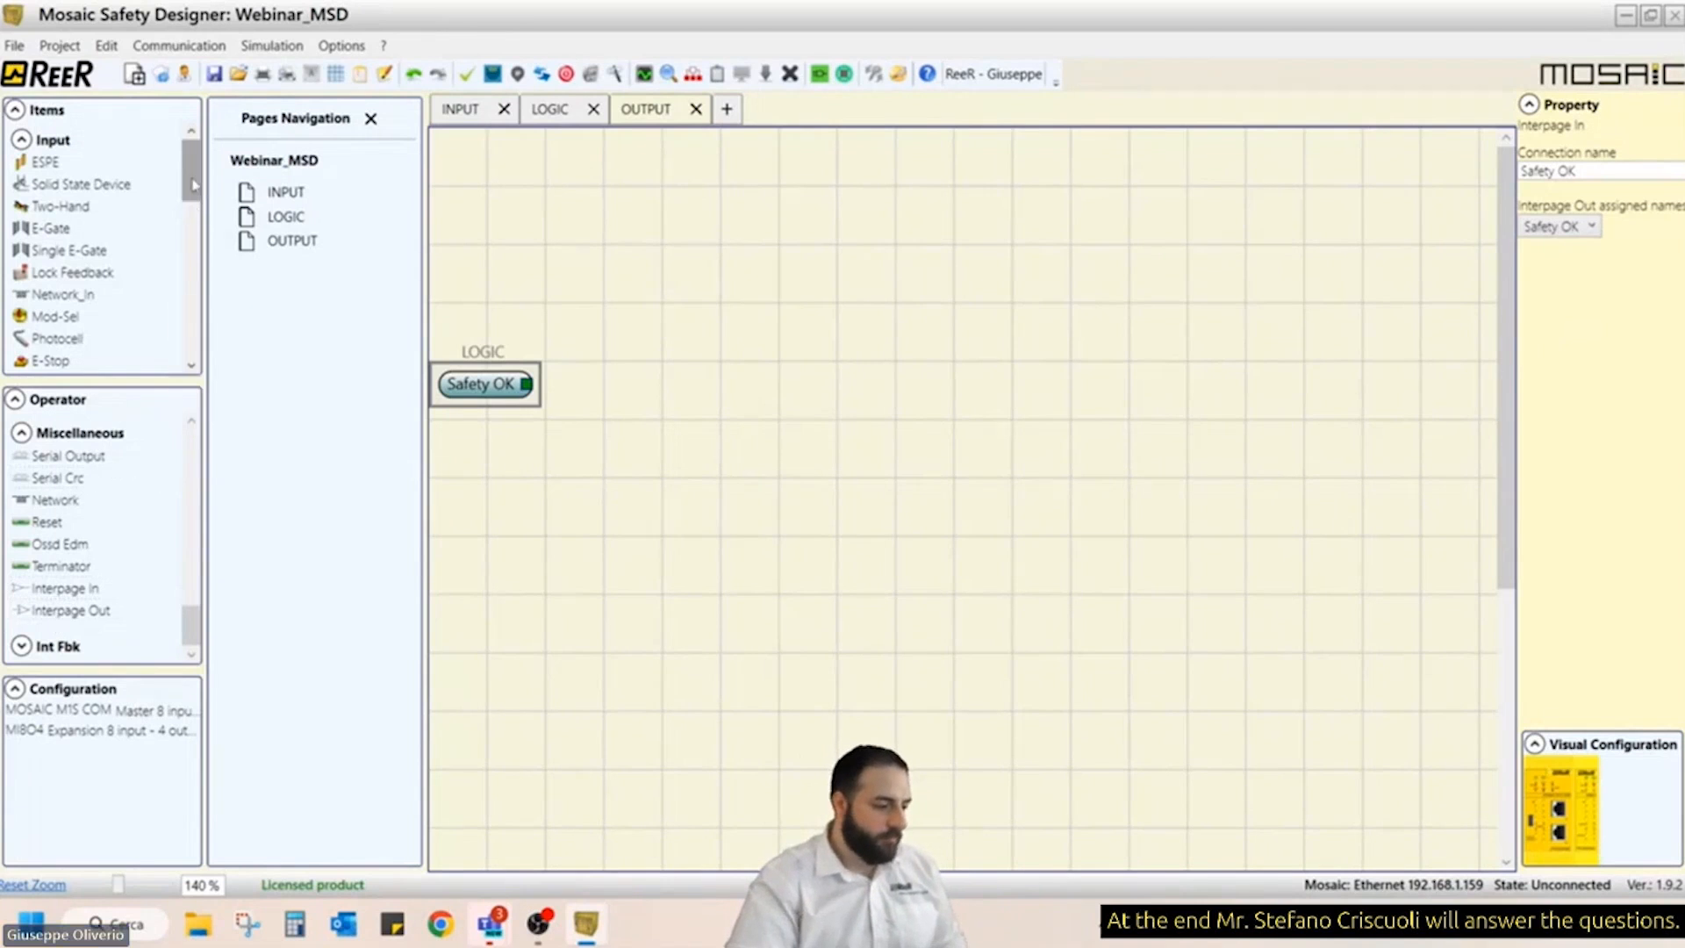
click(191, 421)
click(116, 474)
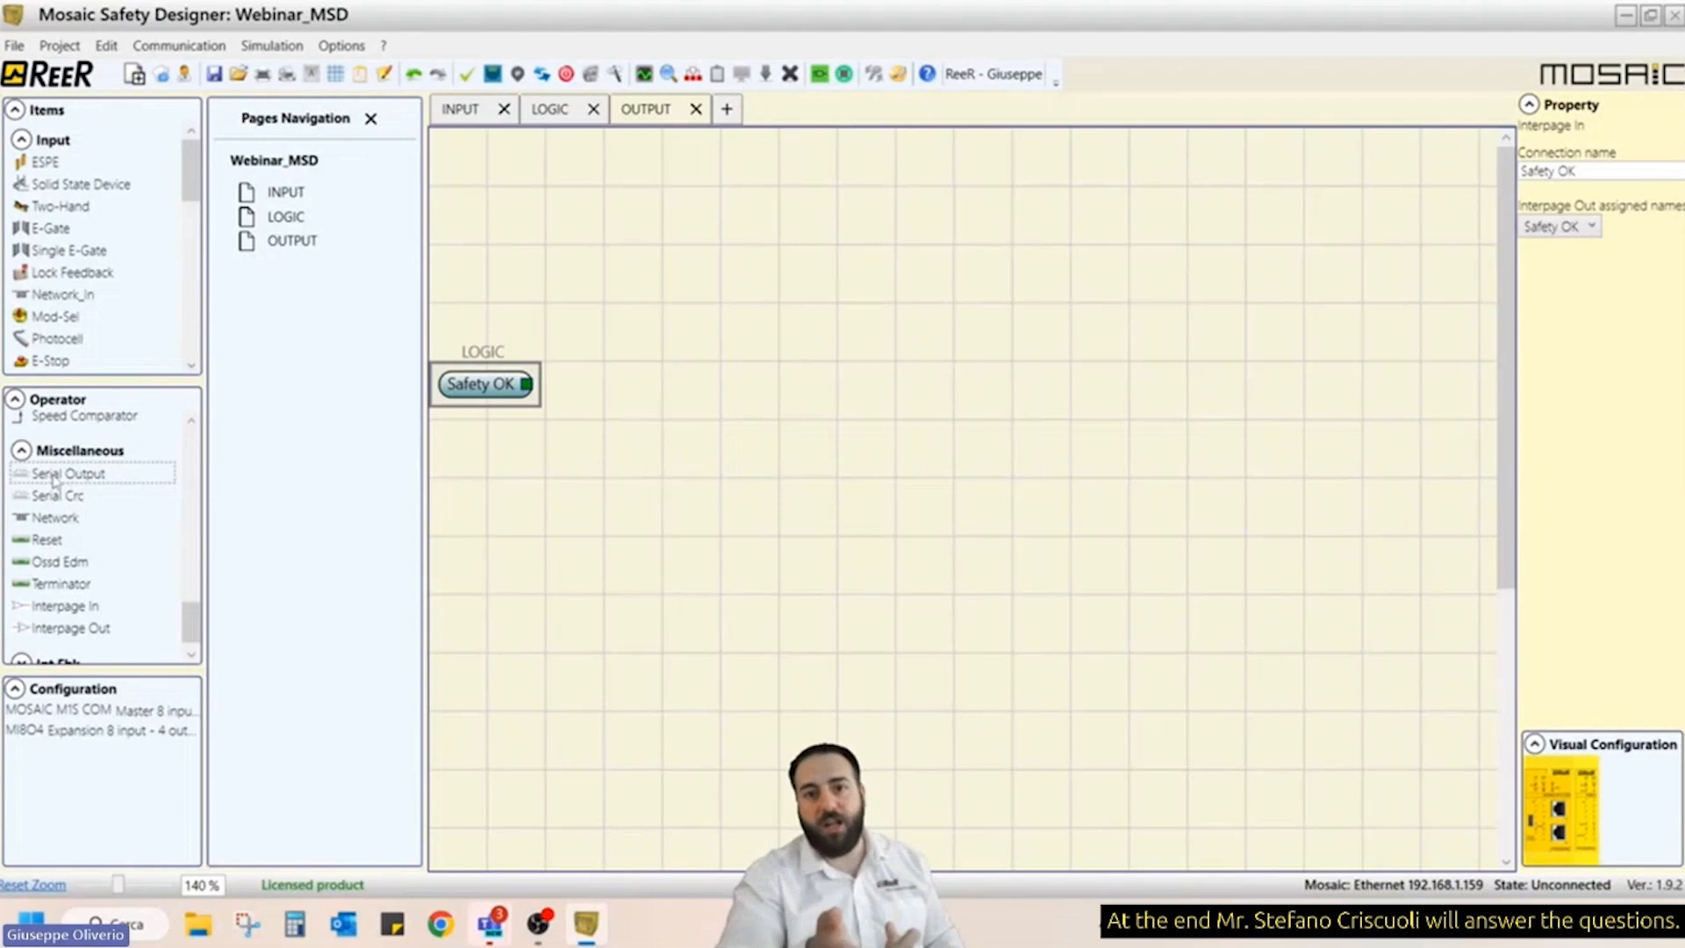
drag(54, 480, 856, 506)
click(1538, 155)
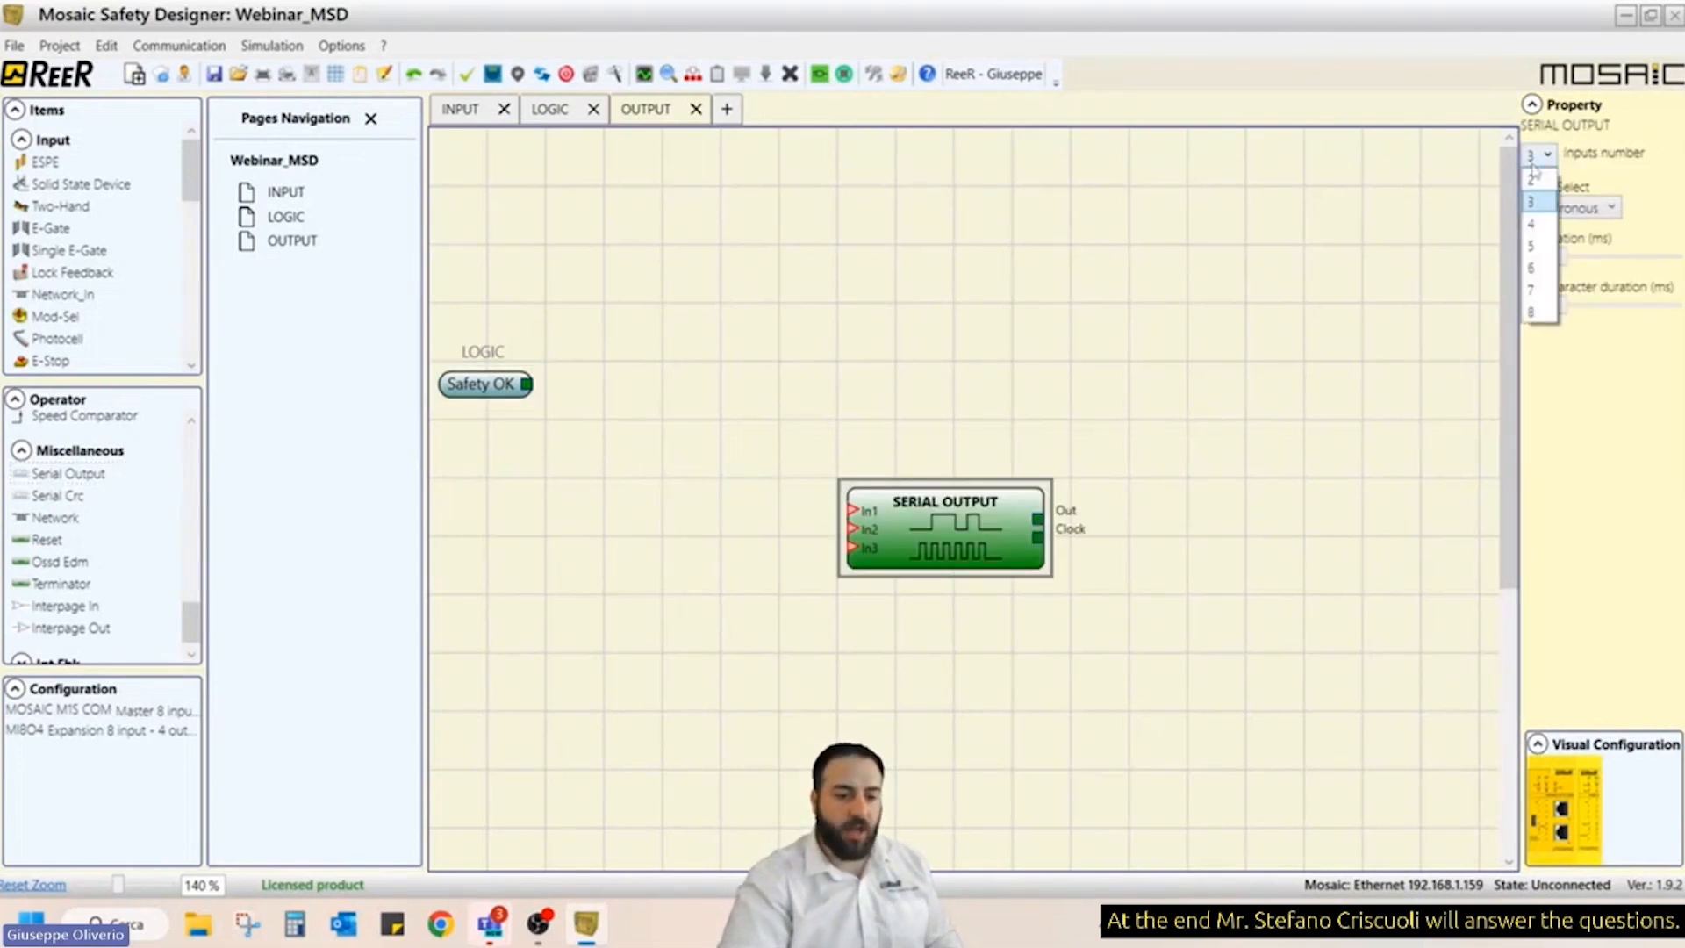
click(1538, 316)
drag(891, 549, 935, 506)
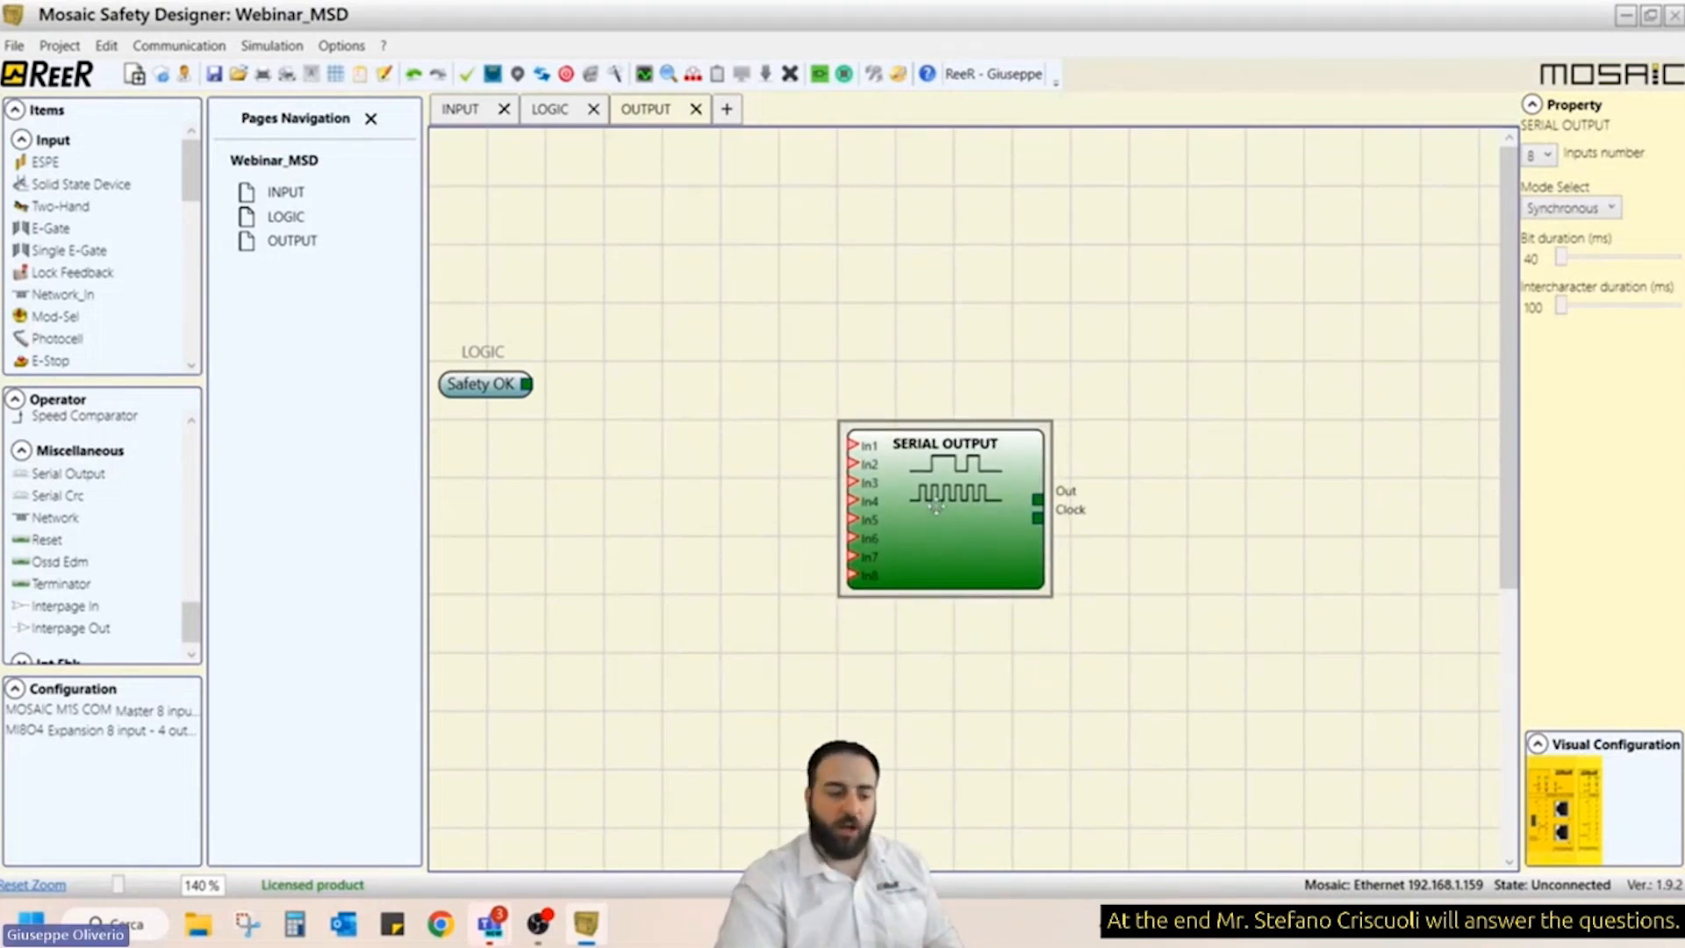
- Set the Serial Output block's mode to Asynchronous and delete the block from the page
click(1578, 217)
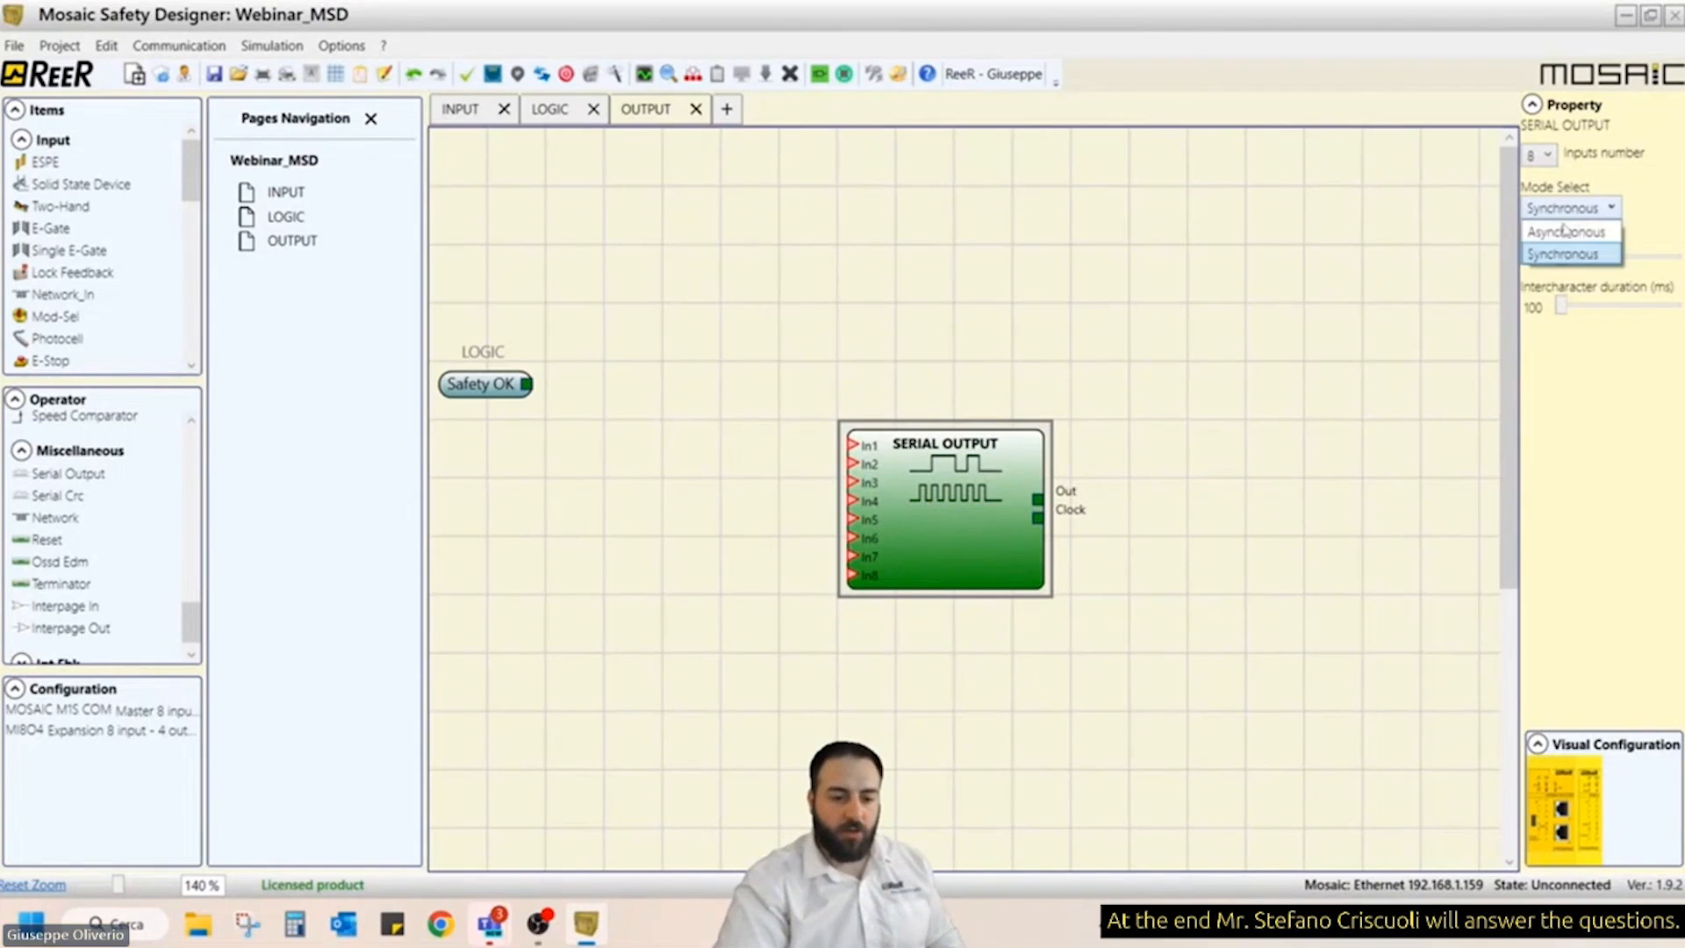
click(1567, 235)
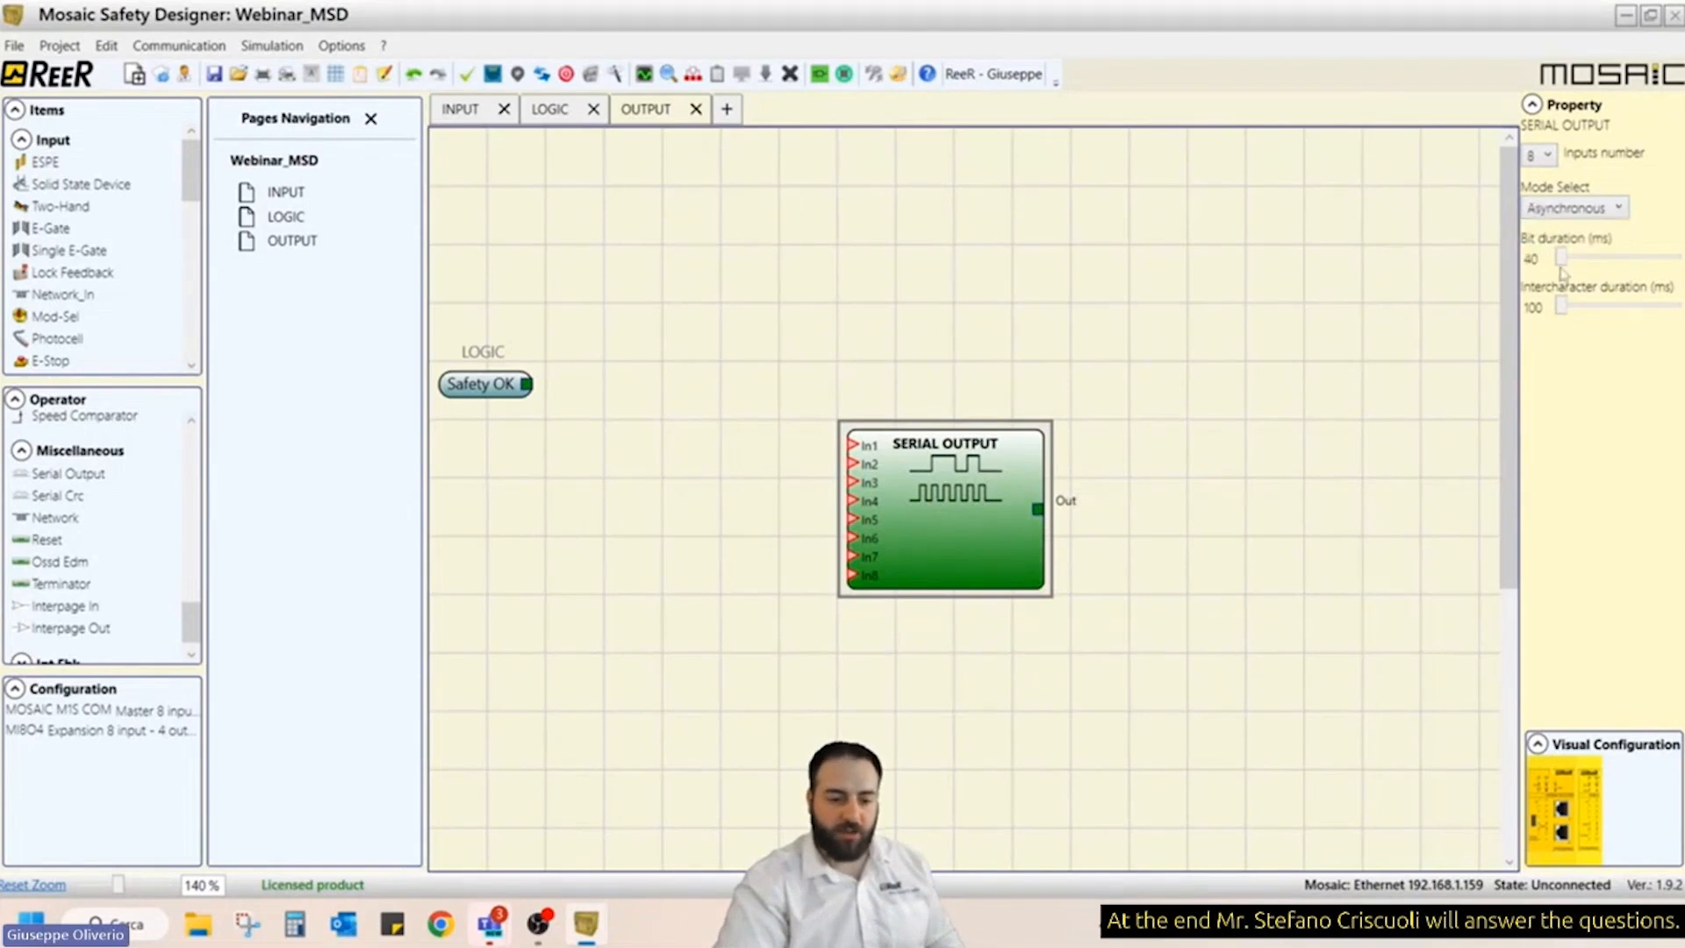
mouse_move(1562, 258)
mouse_down()
mouse_move(1627, 257)
mouse_move(1562, 258)
mouse_up()
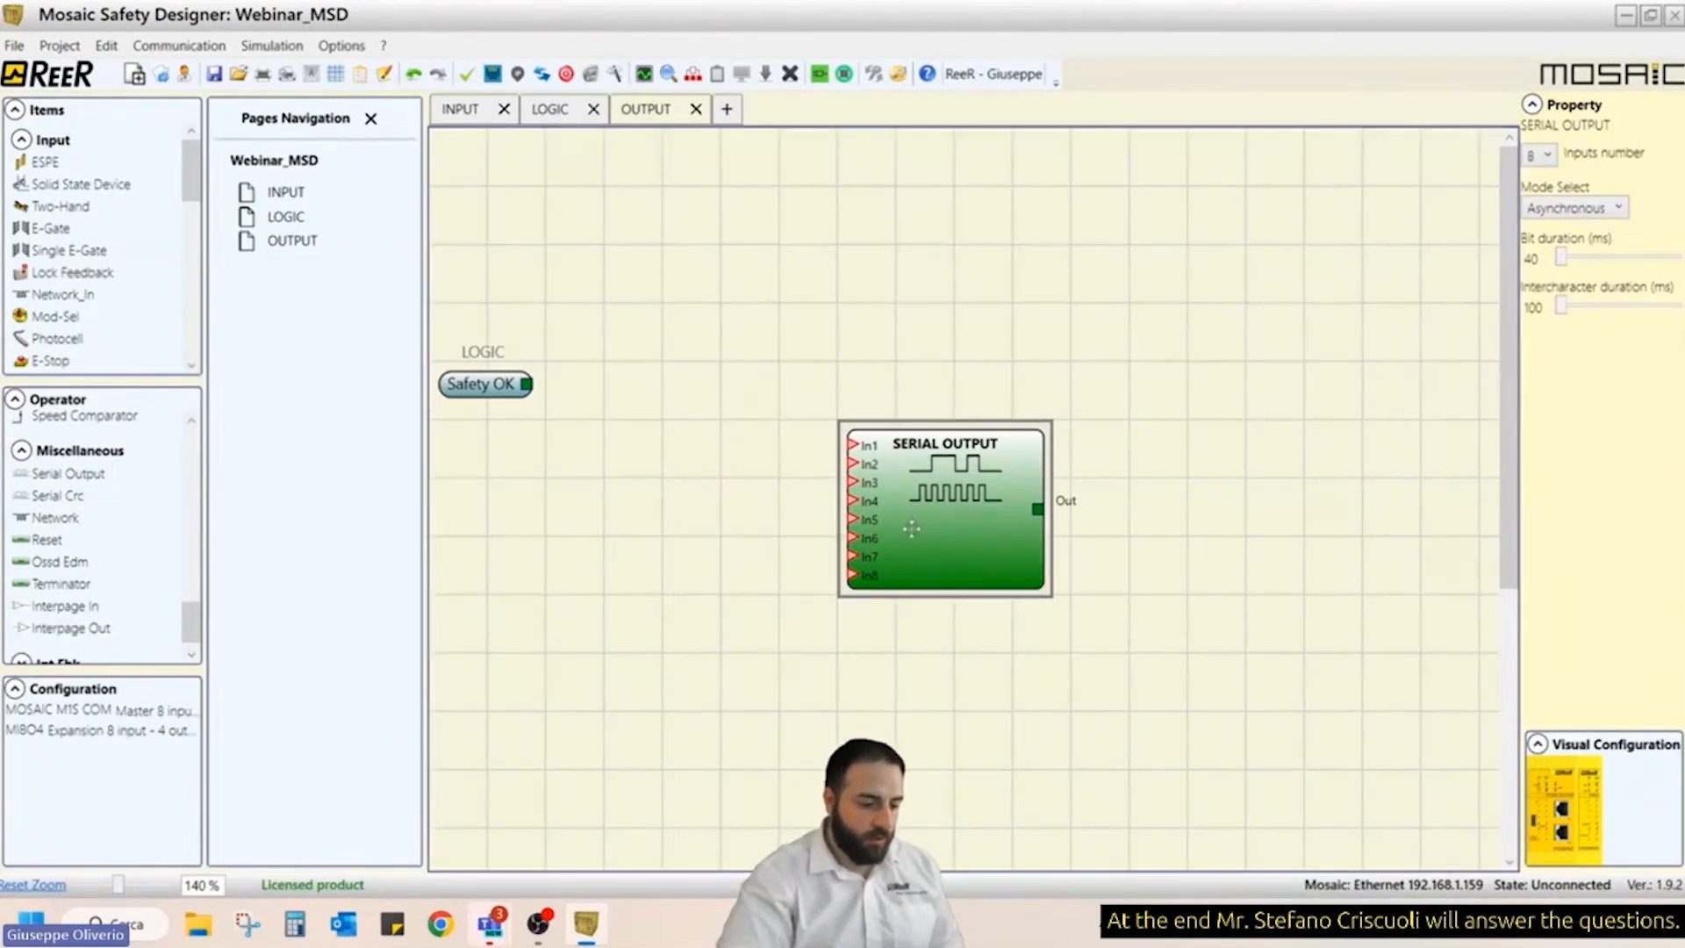
key(Delete)
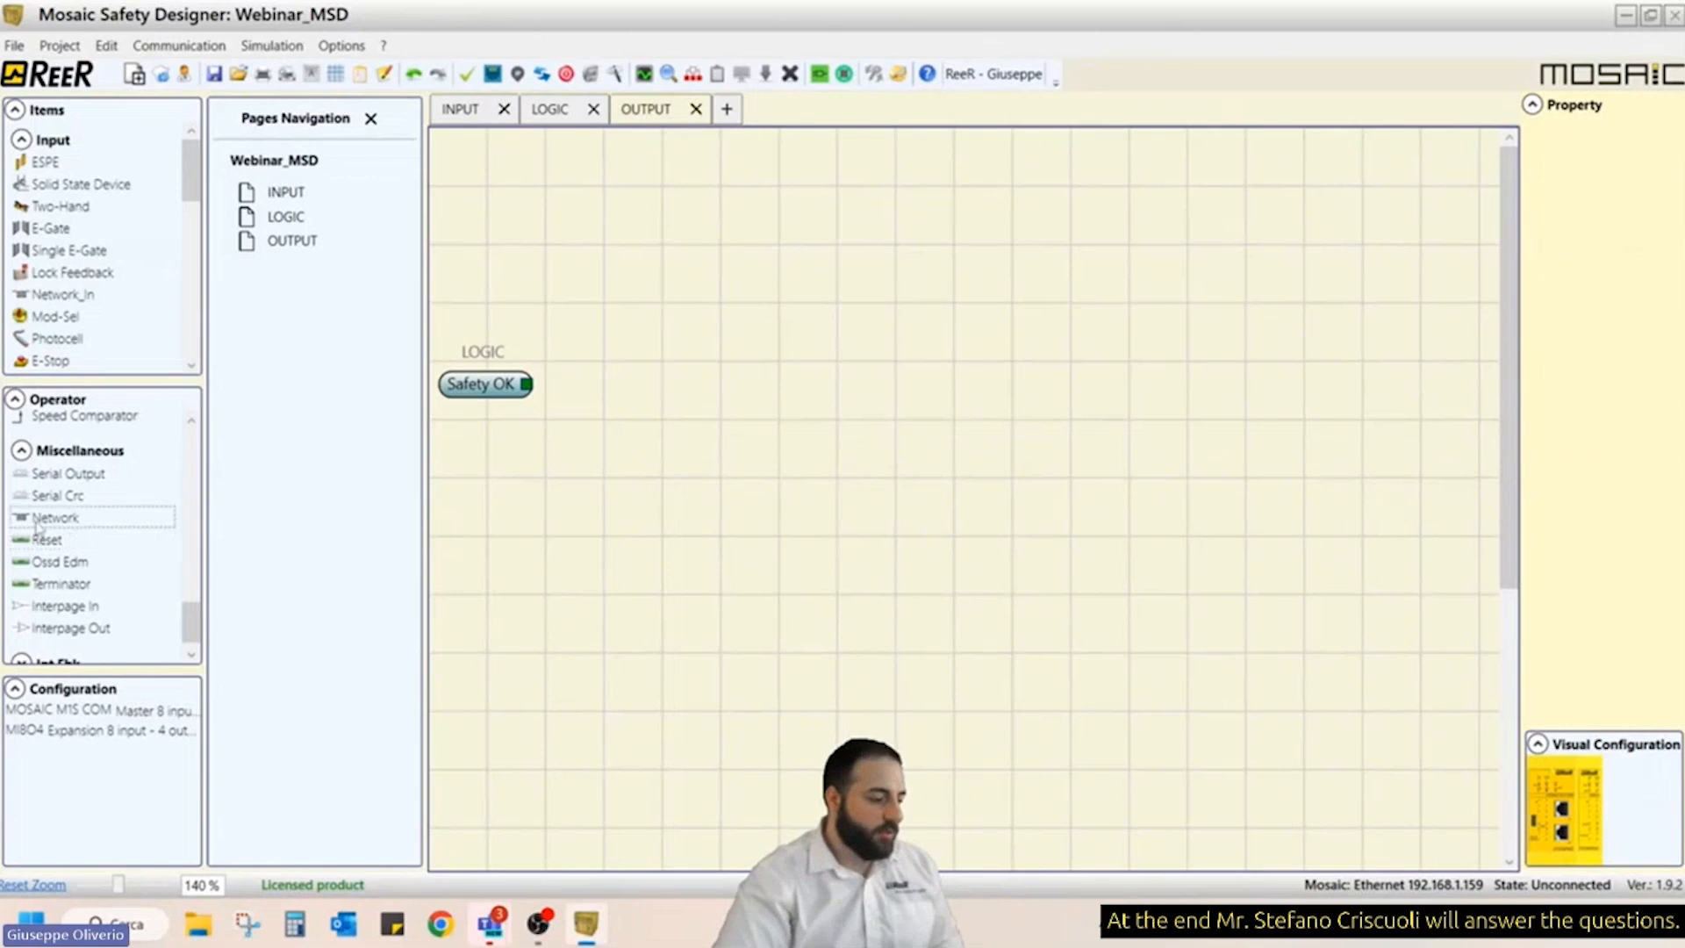
- Try out a Network block and a Reset block one after the other on the OUTPUT page, deleting each
drag(37, 524, 964, 531)
drag(1071, 628, 960, 625)
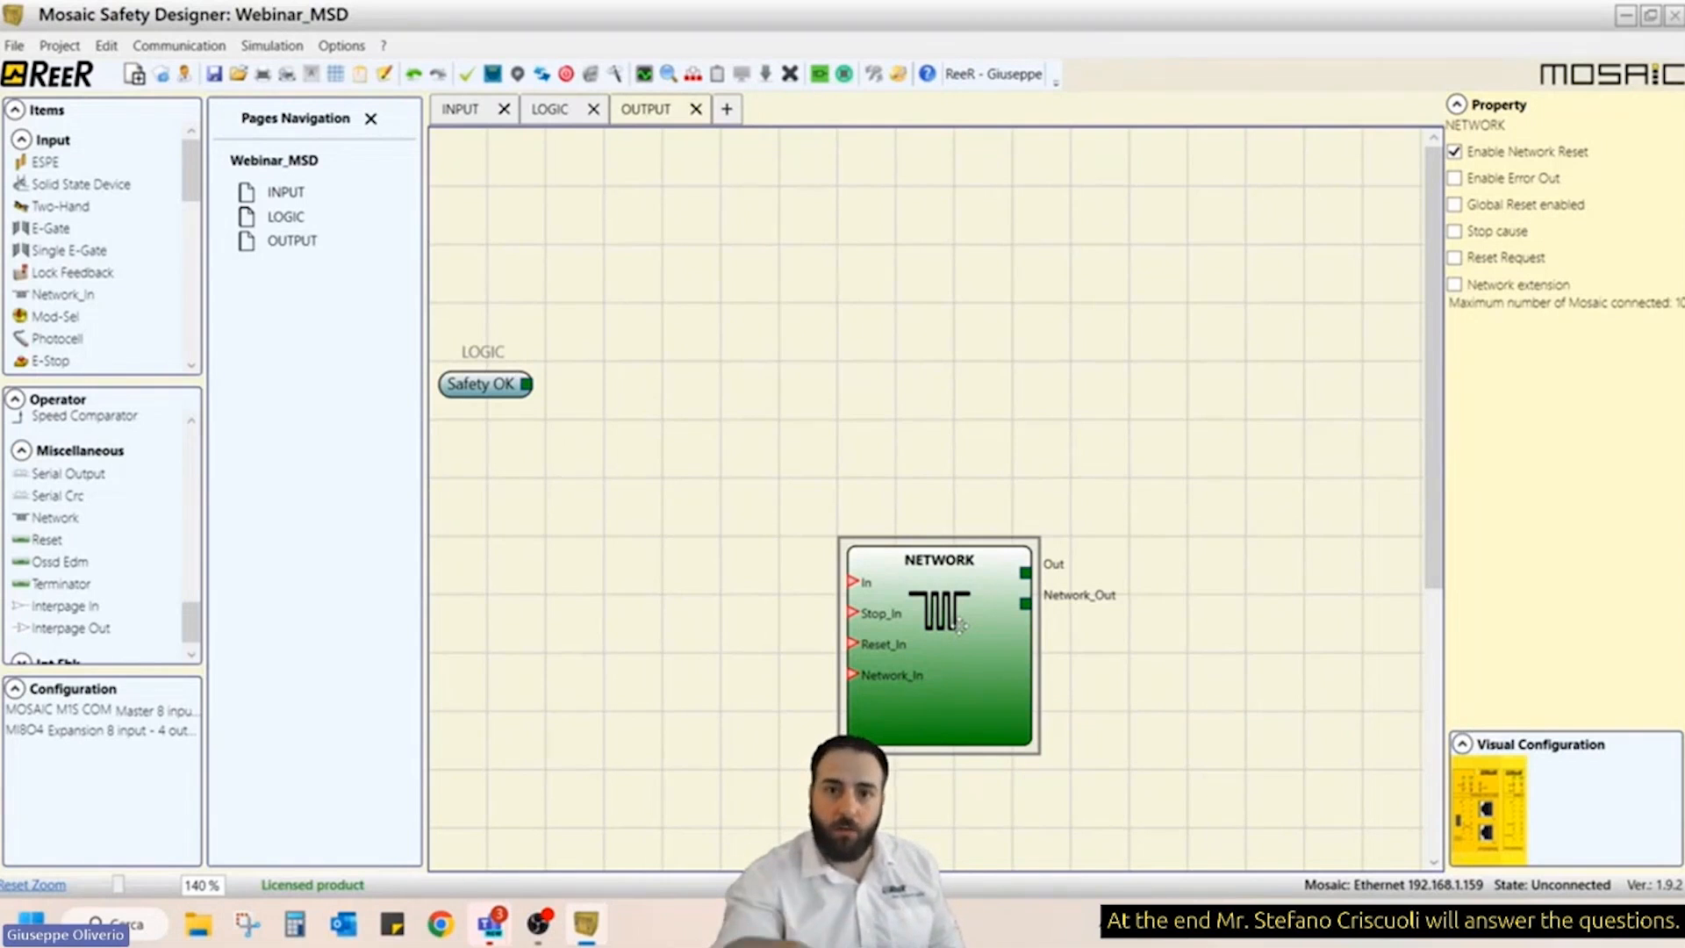
key(Delete)
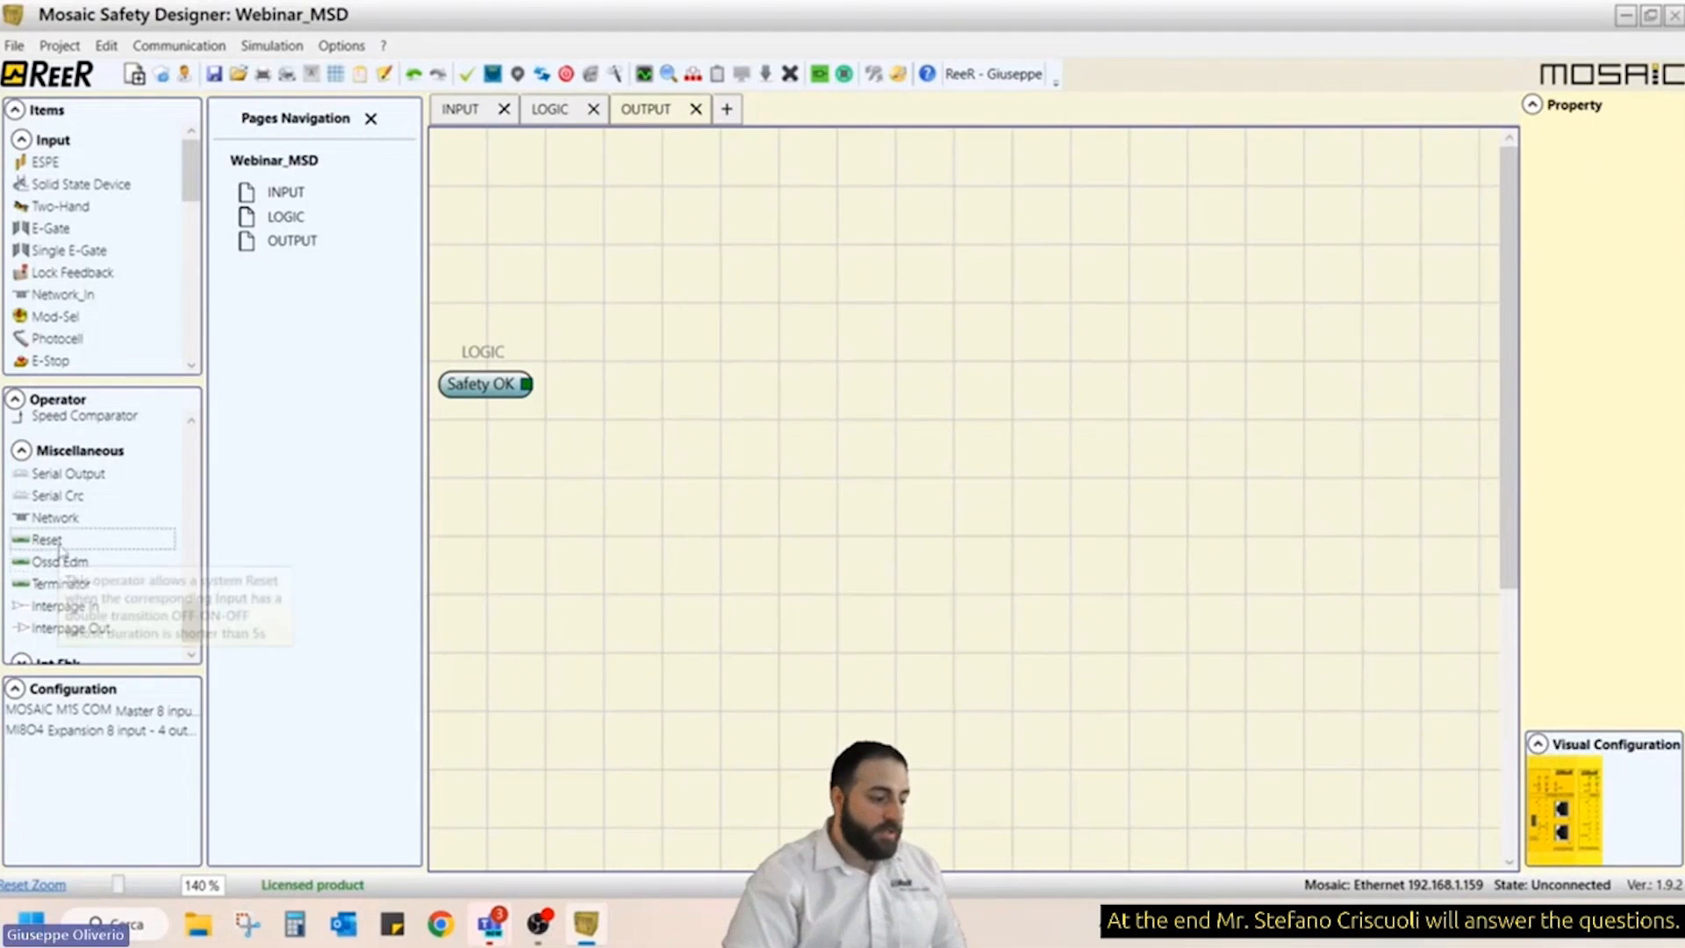
drag(59, 549, 954, 547)
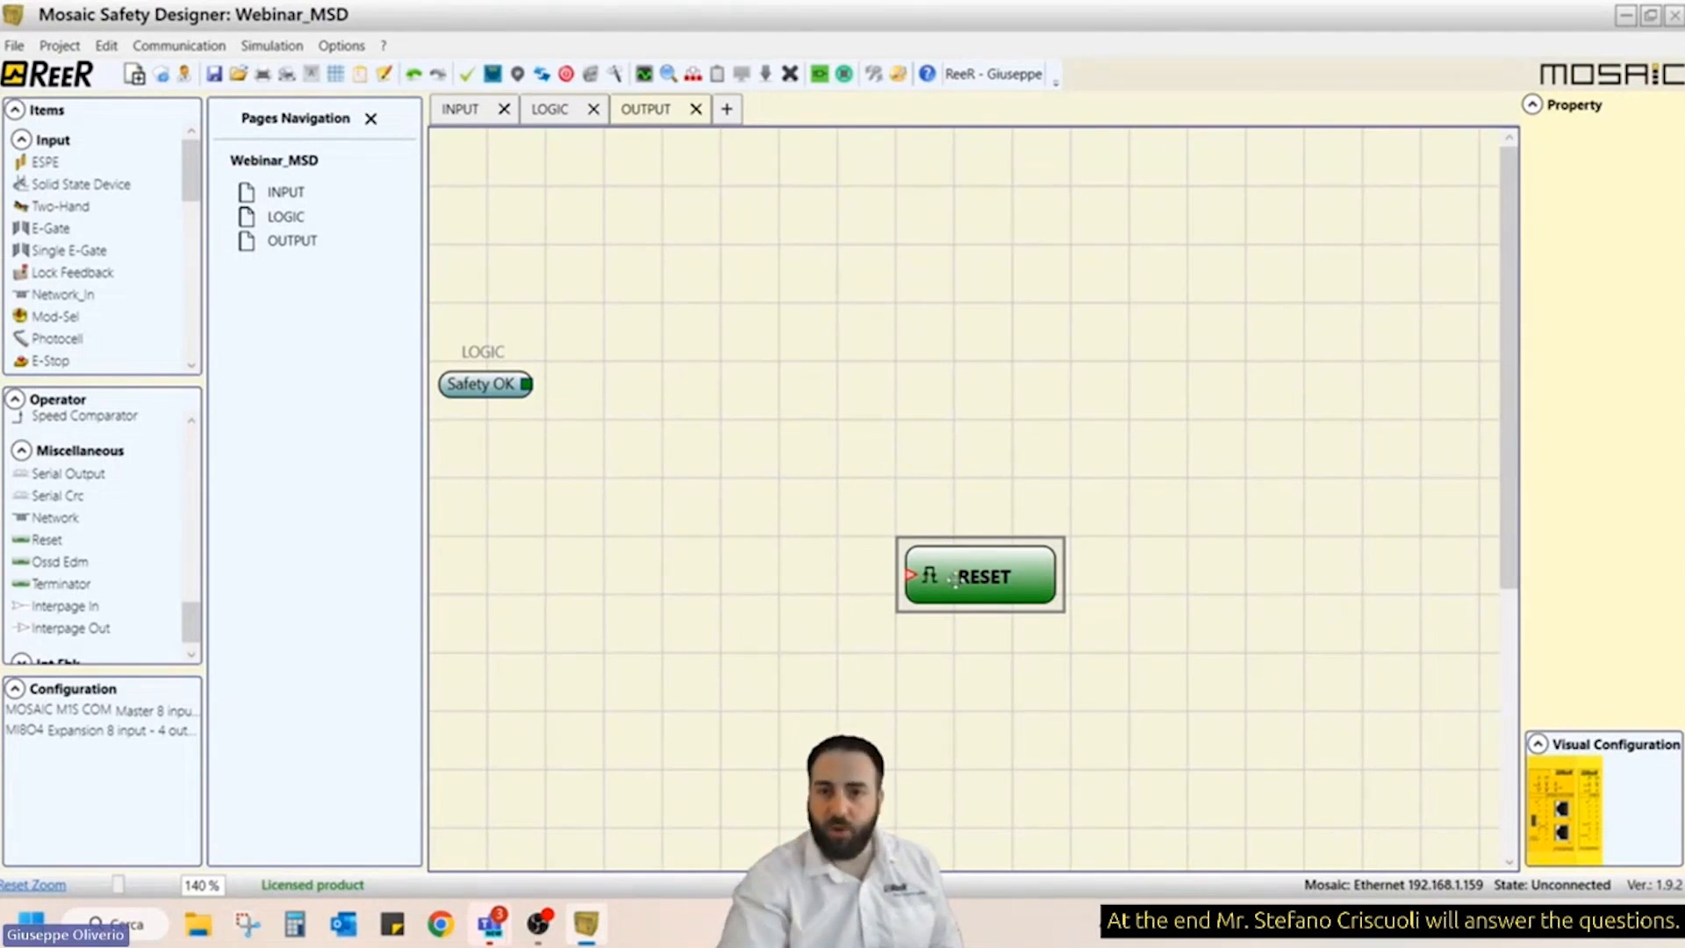
key(Delete)
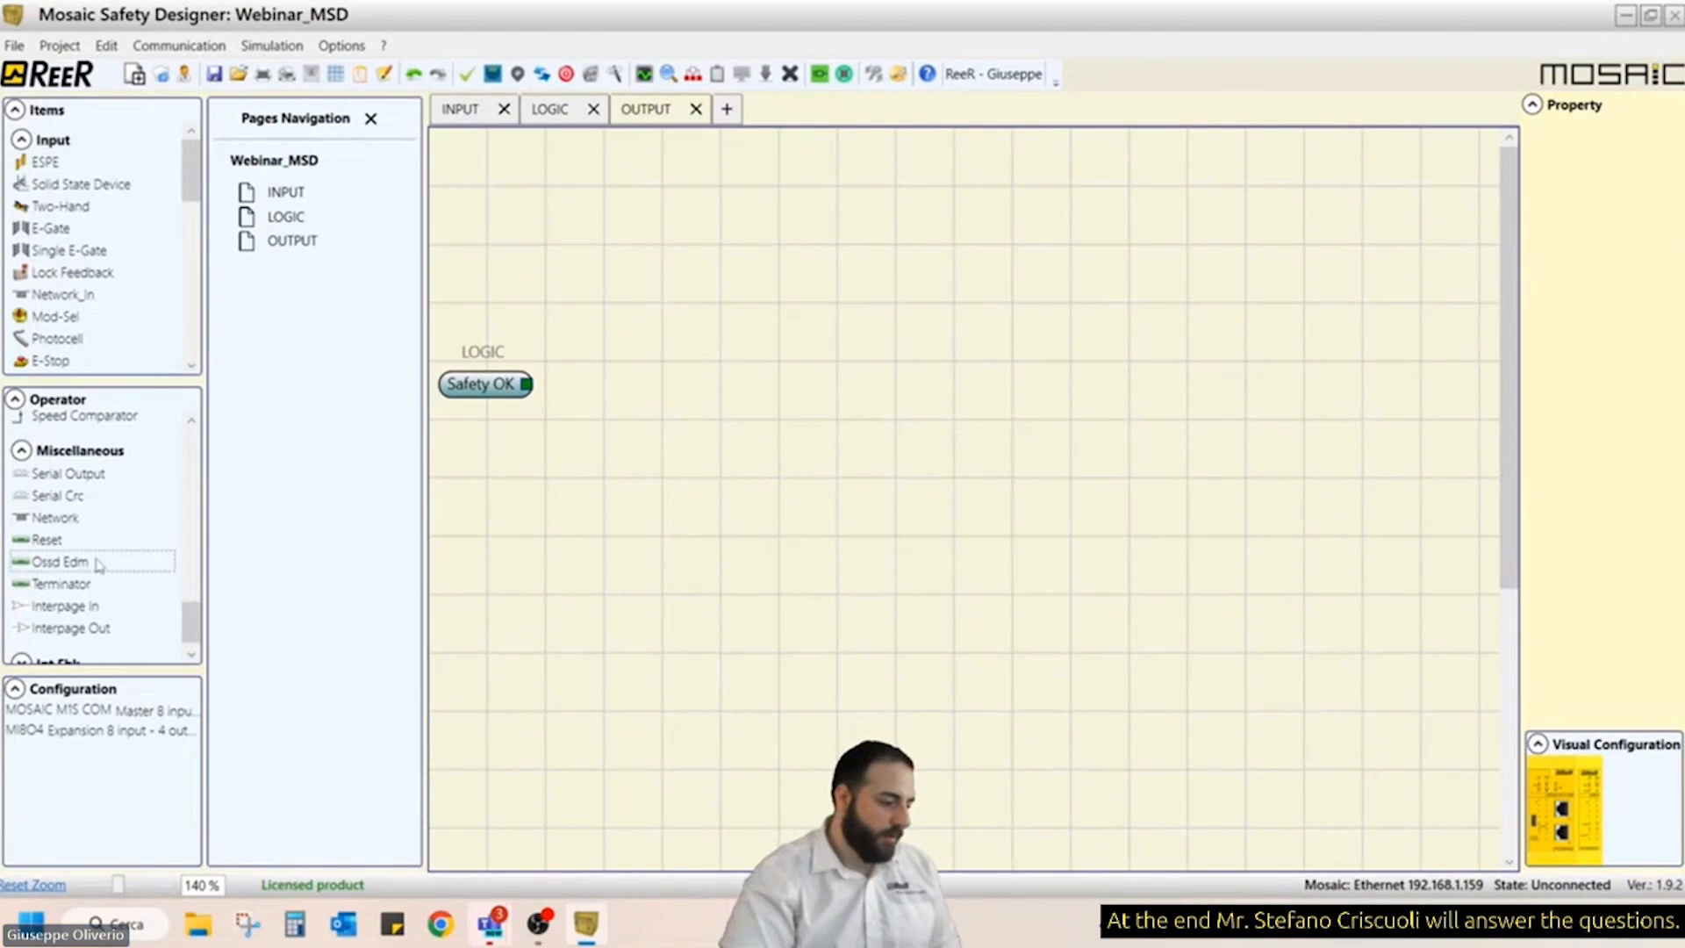
- Try out an Ossd Edm block on the OUTPUT page with the feedback number set to 4, and delete it
drag(70, 563, 1067, 467)
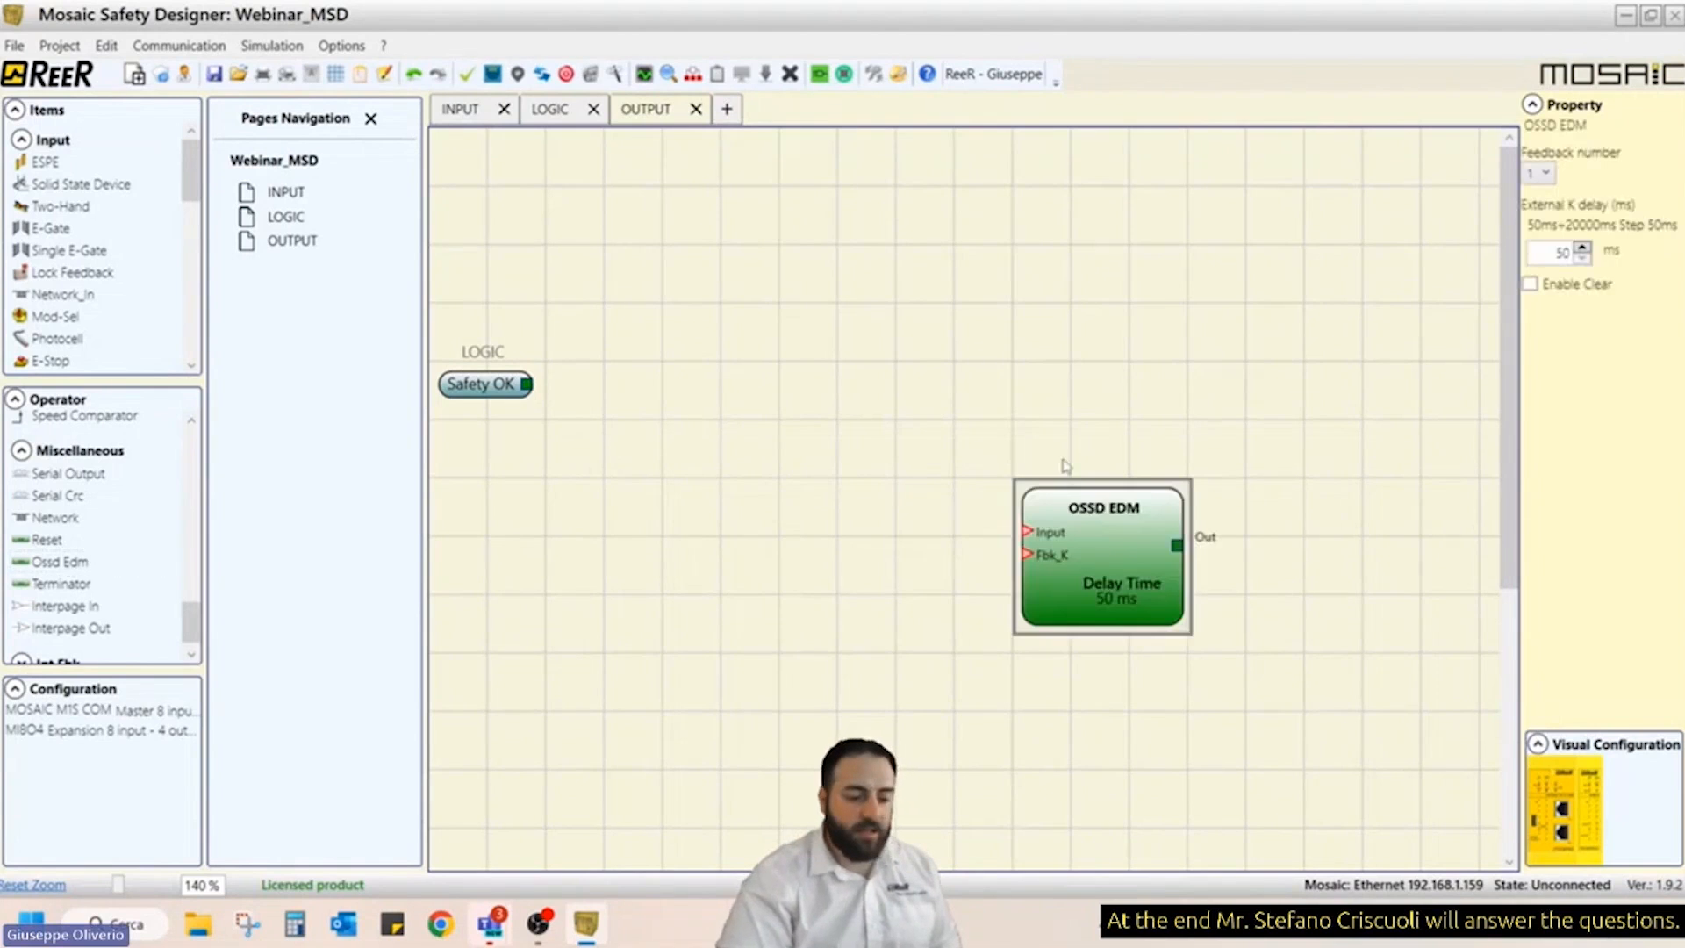
drag(1130, 584, 1071, 588)
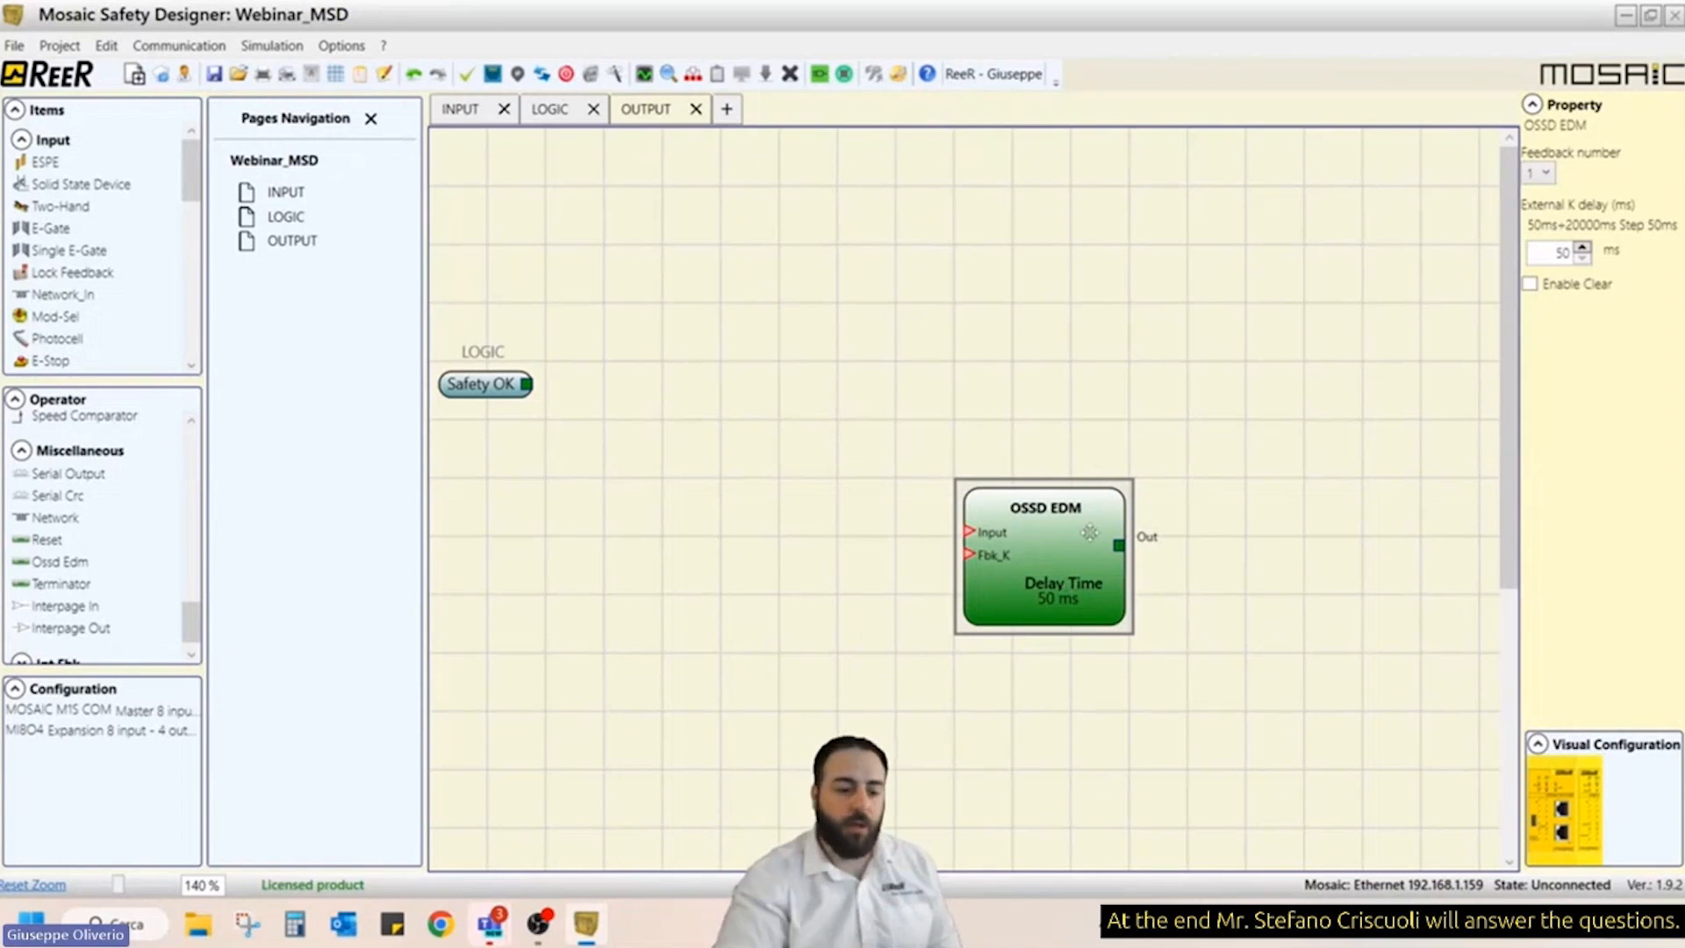
click(1545, 173)
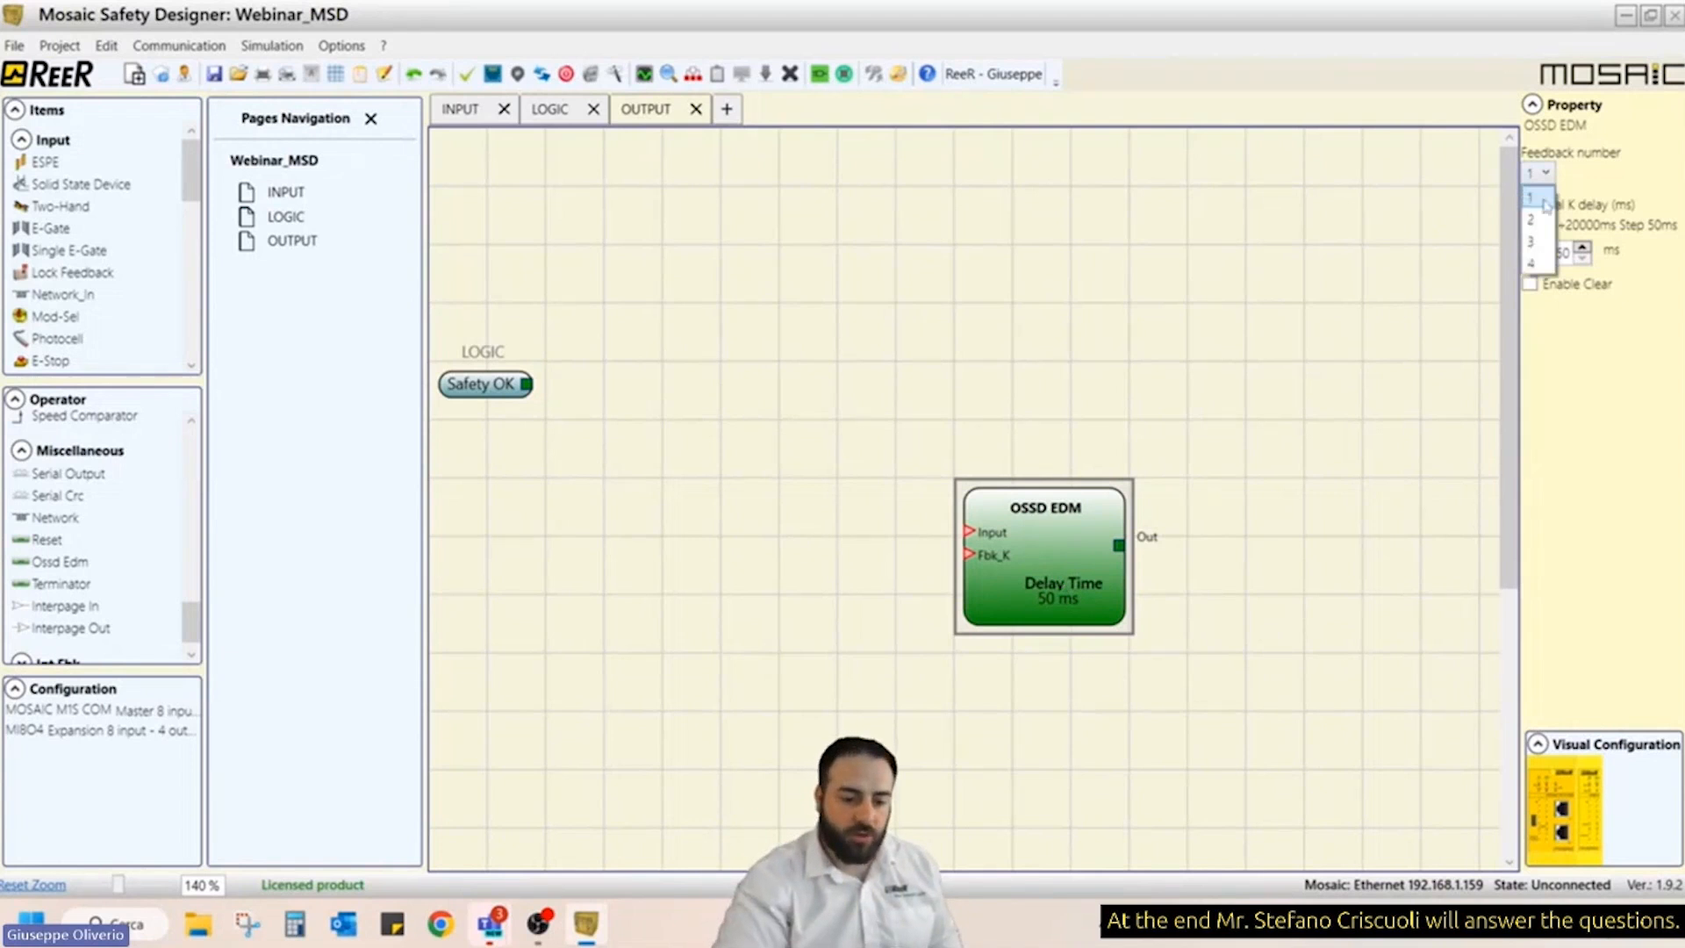
click(1536, 263)
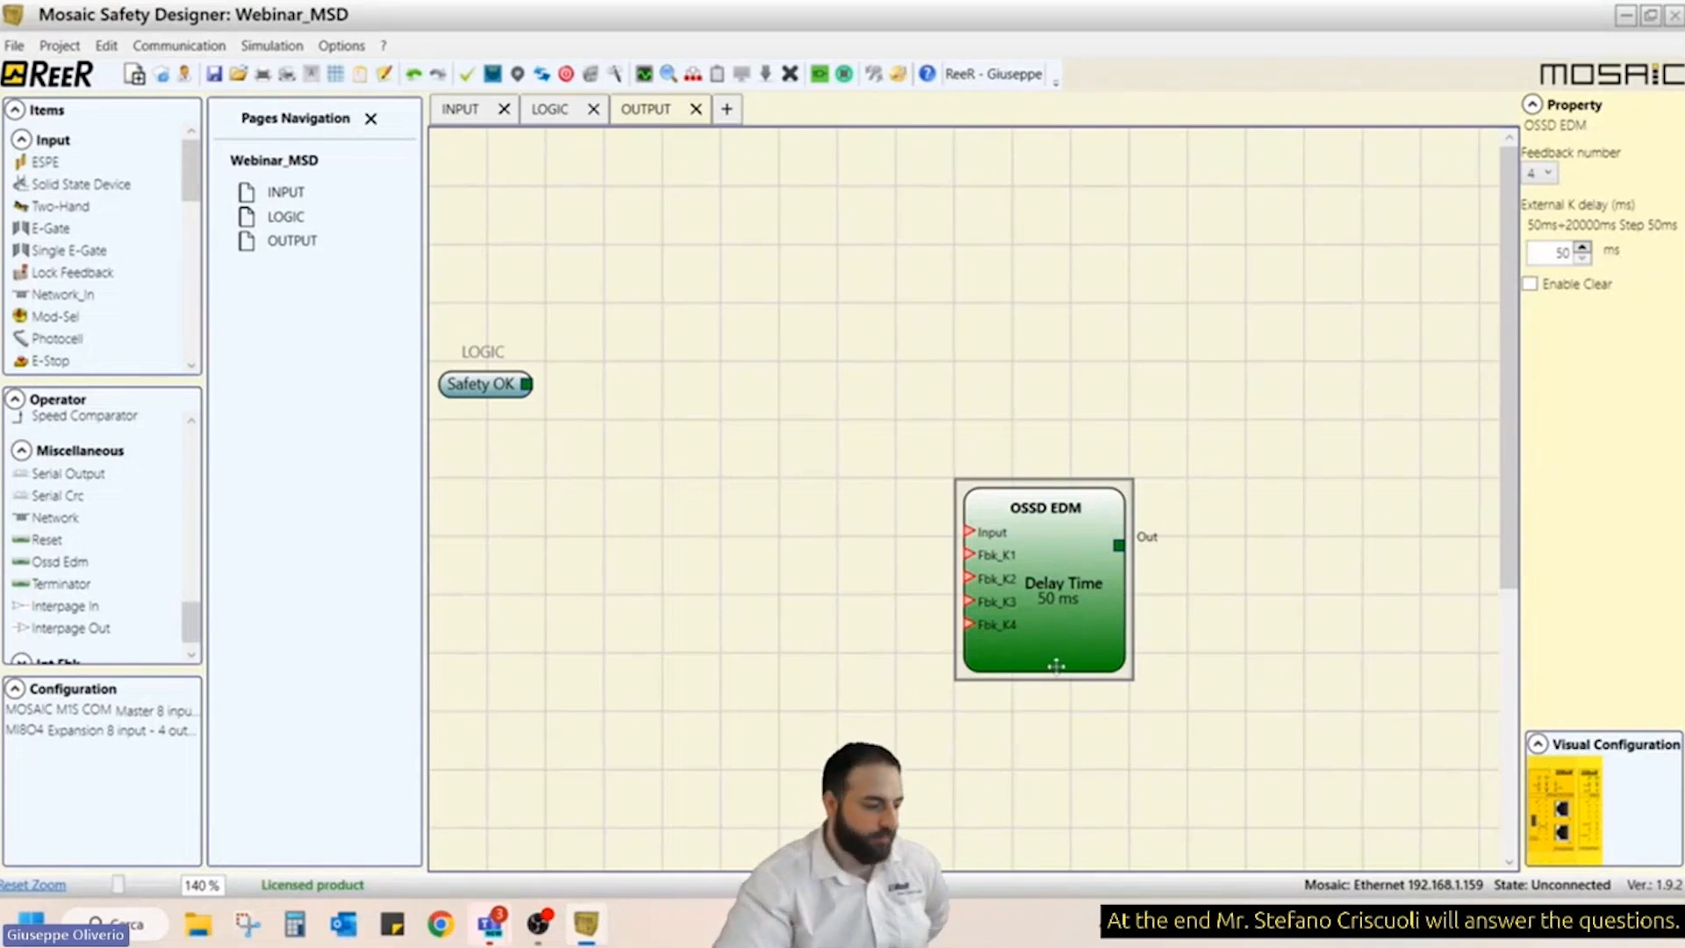
key(Delete)
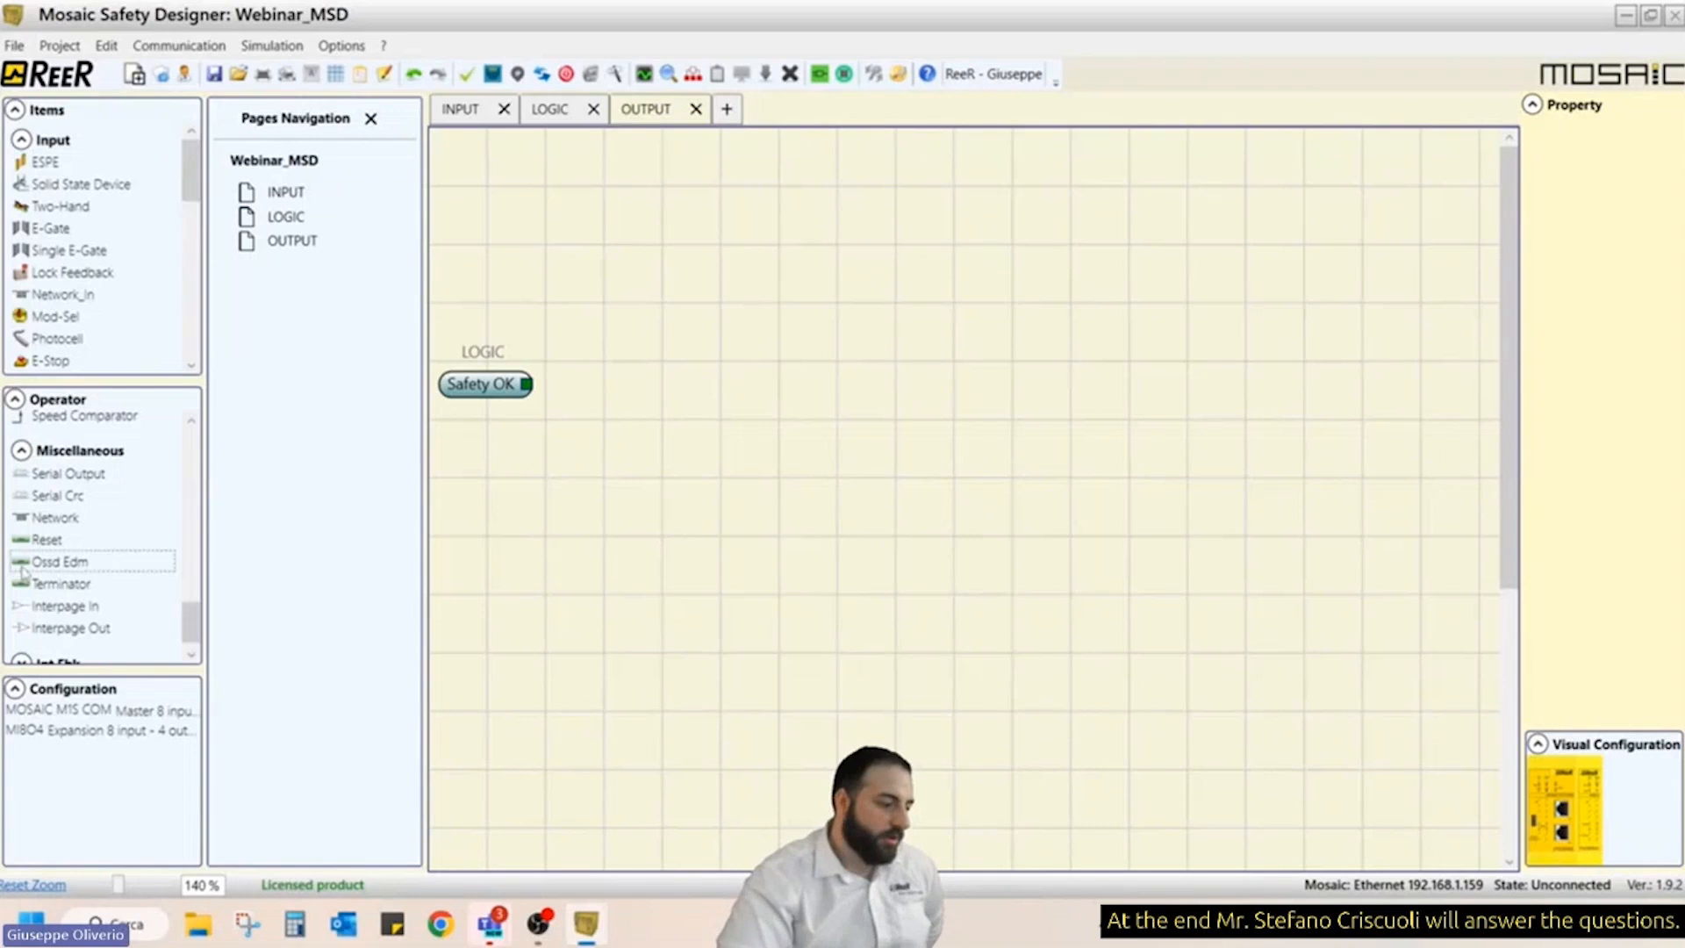
- Place and delete another Reset block on the OUTPUT page, followed by a Terminator block
drag(33, 582, 919, 430)
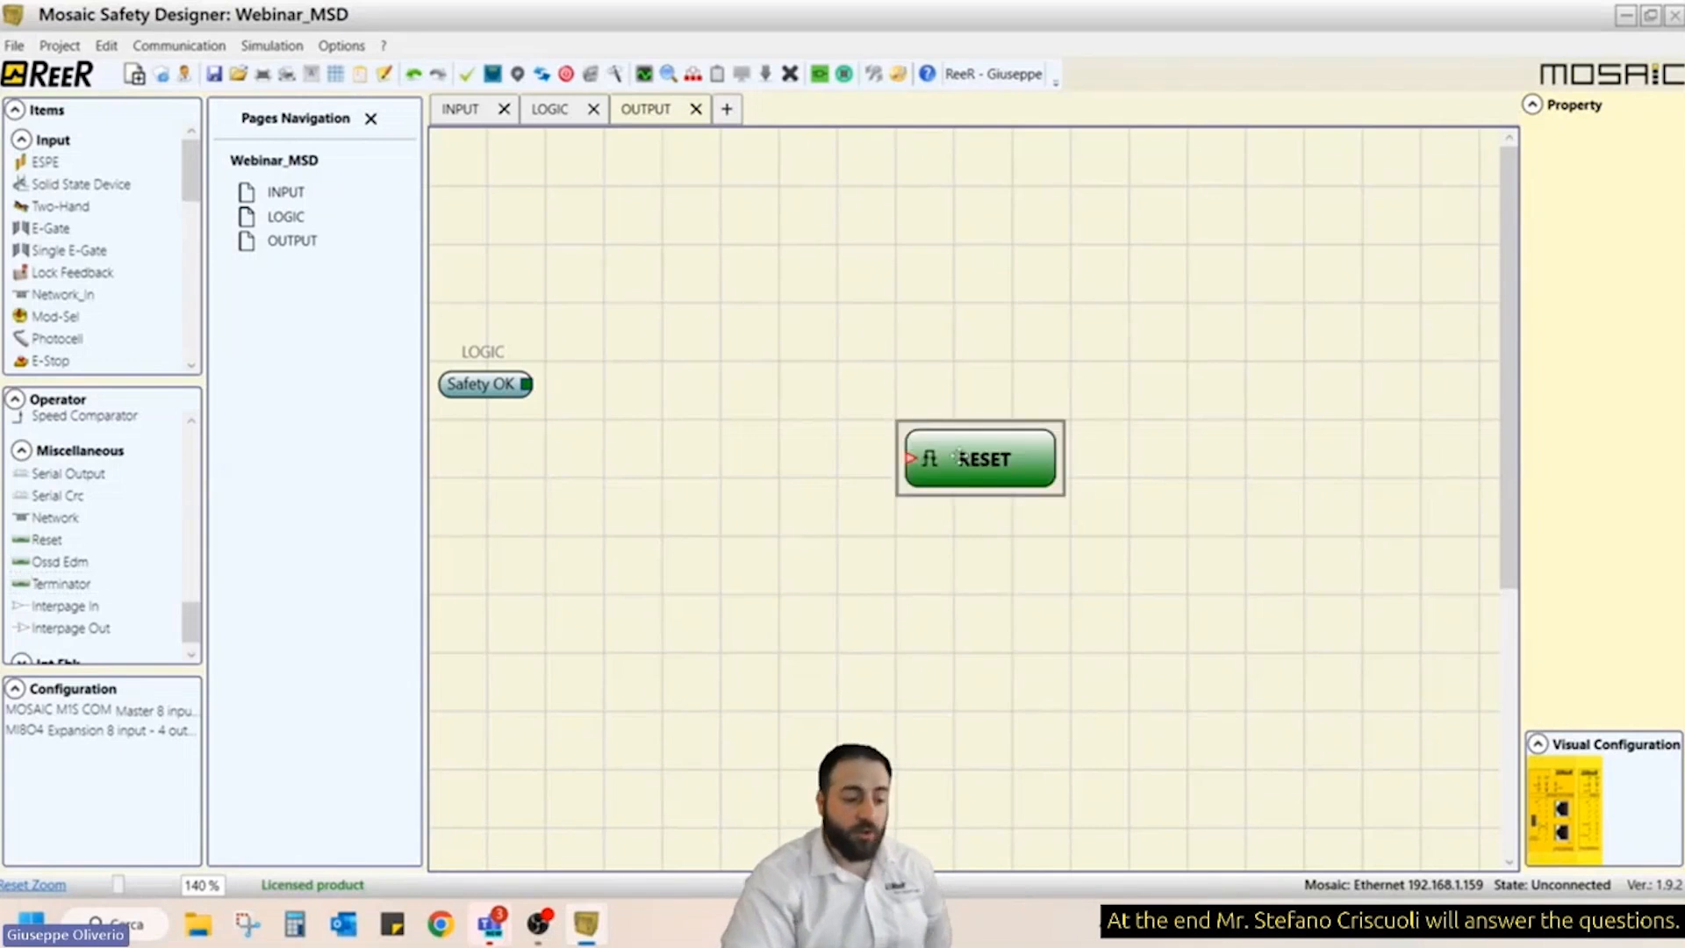
key(Delete)
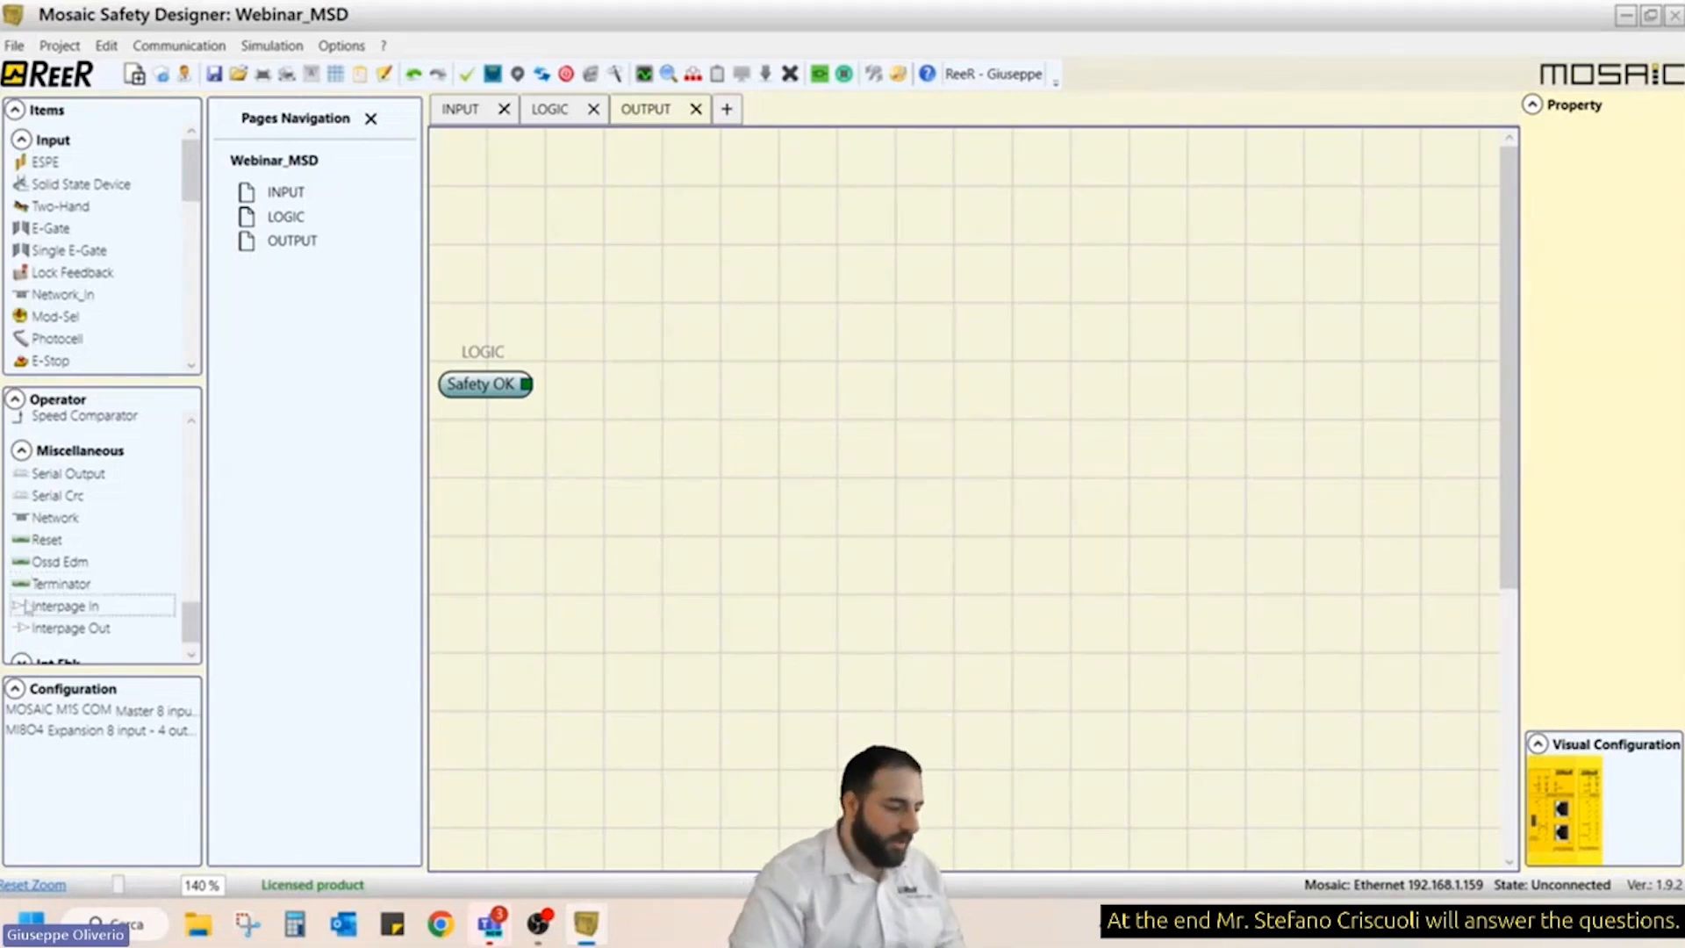
drag(52, 583, 948, 446)
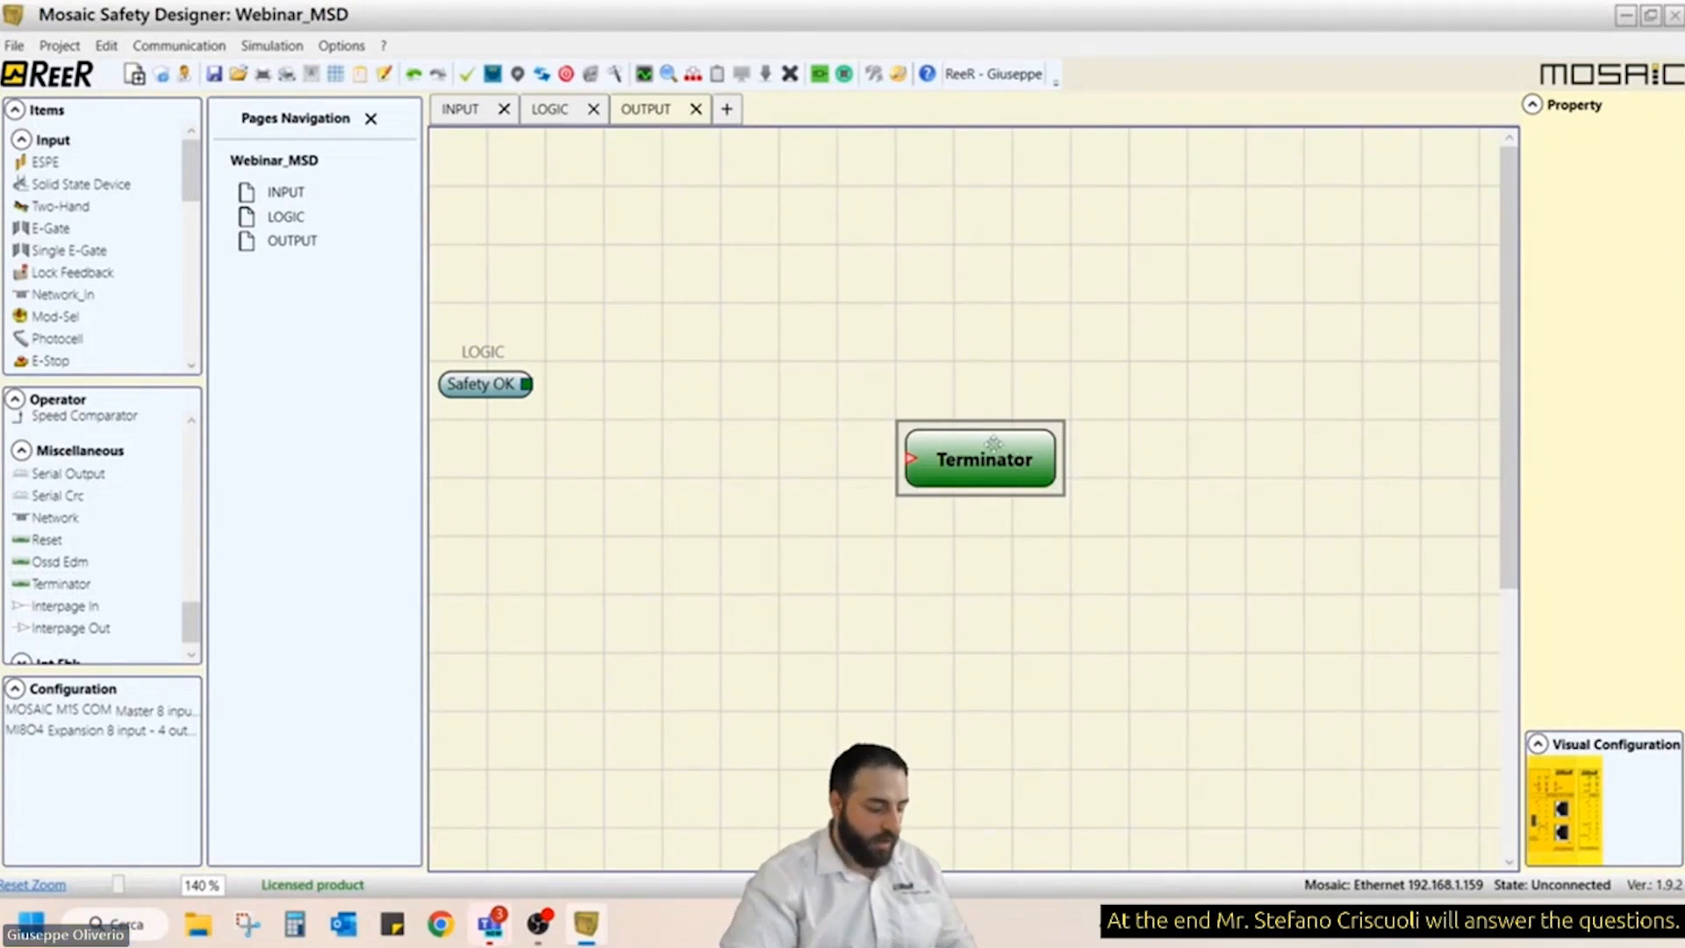
key(Delete)
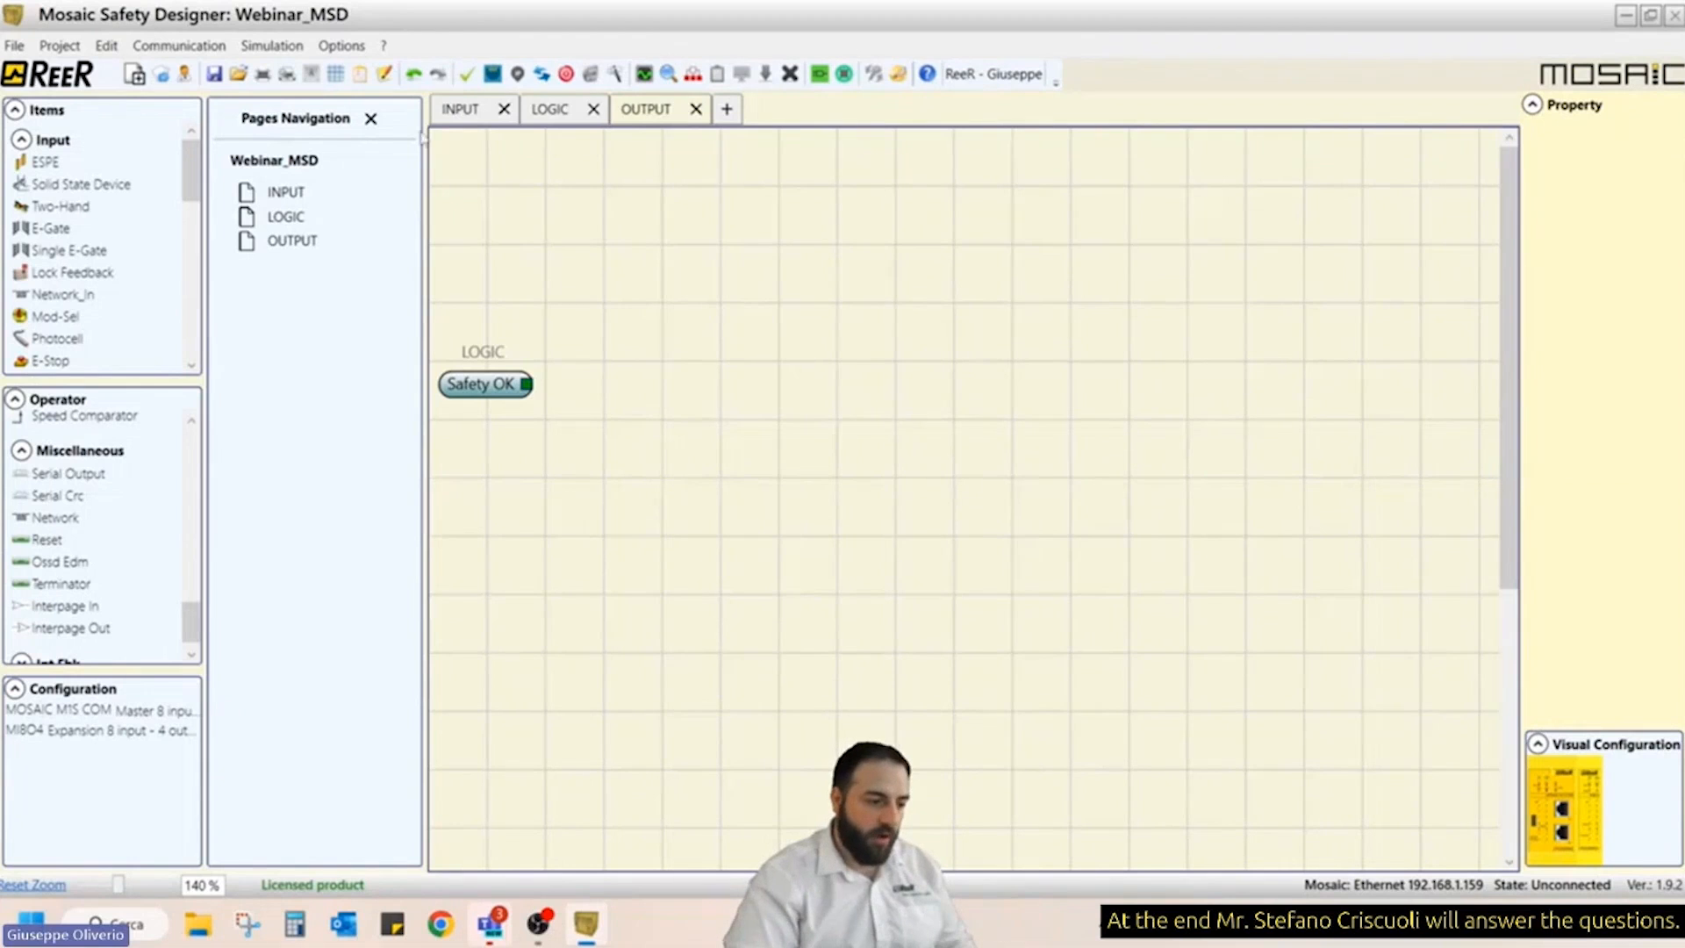
- On the INPUT page, try a Terminator on the Light Curtain ESPE output in place of its Interpage Out, and undo these changes
click(465, 108)
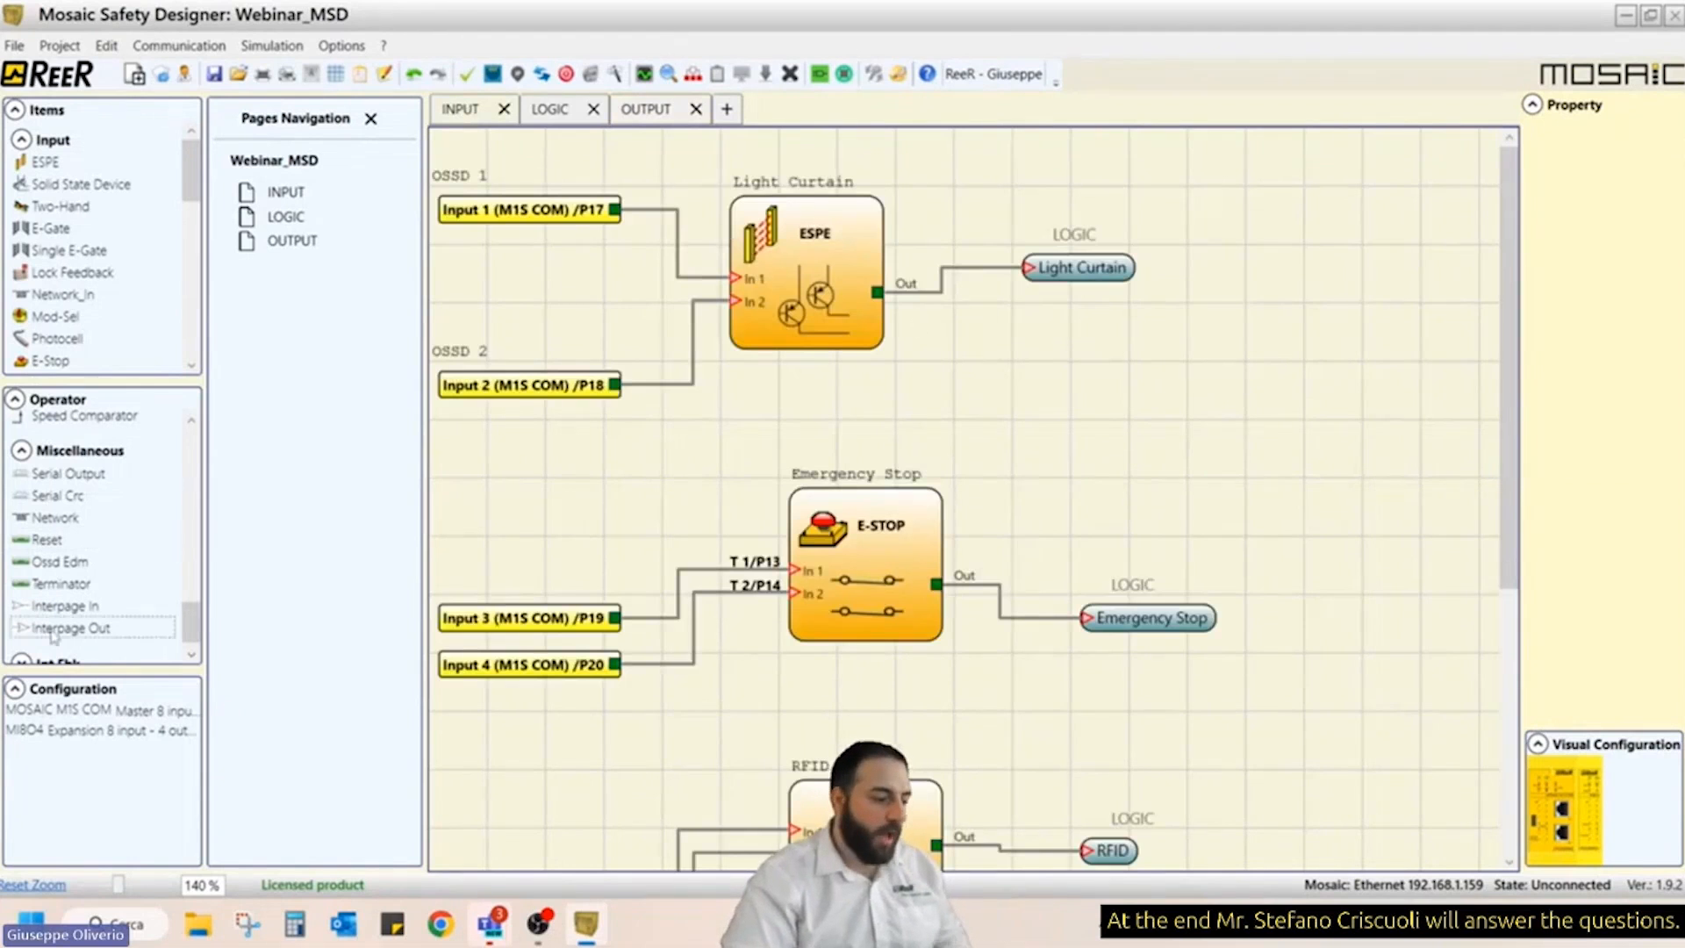
drag(29, 593, 878, 292)
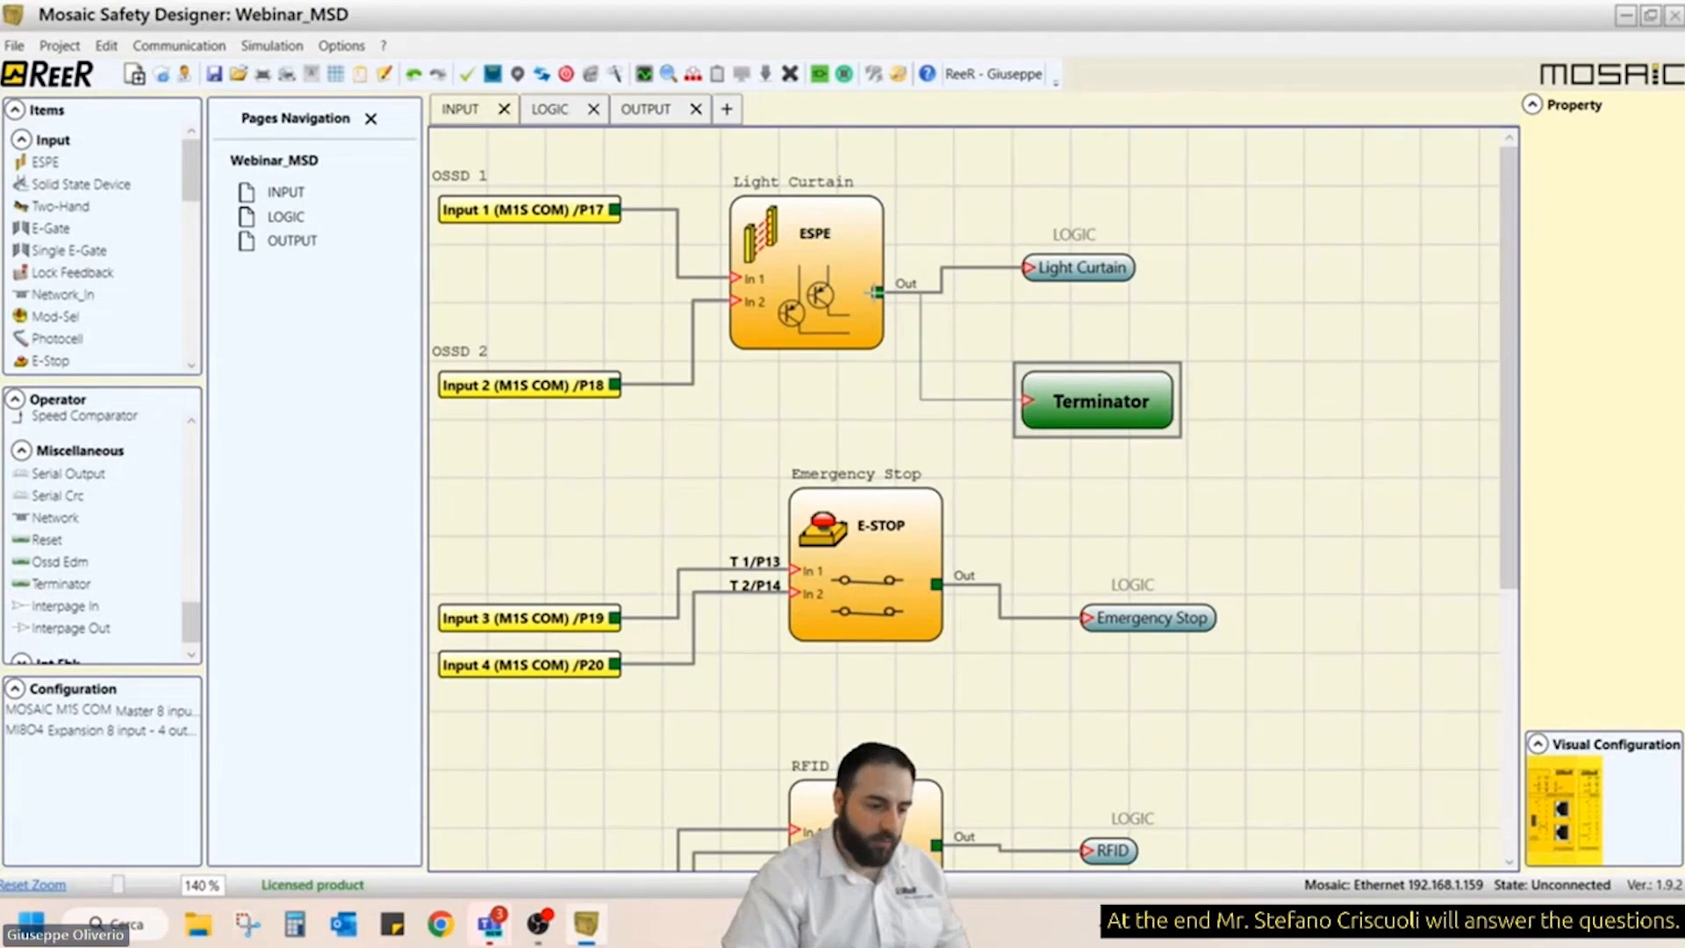
click(1122, 268)
key(Delete)
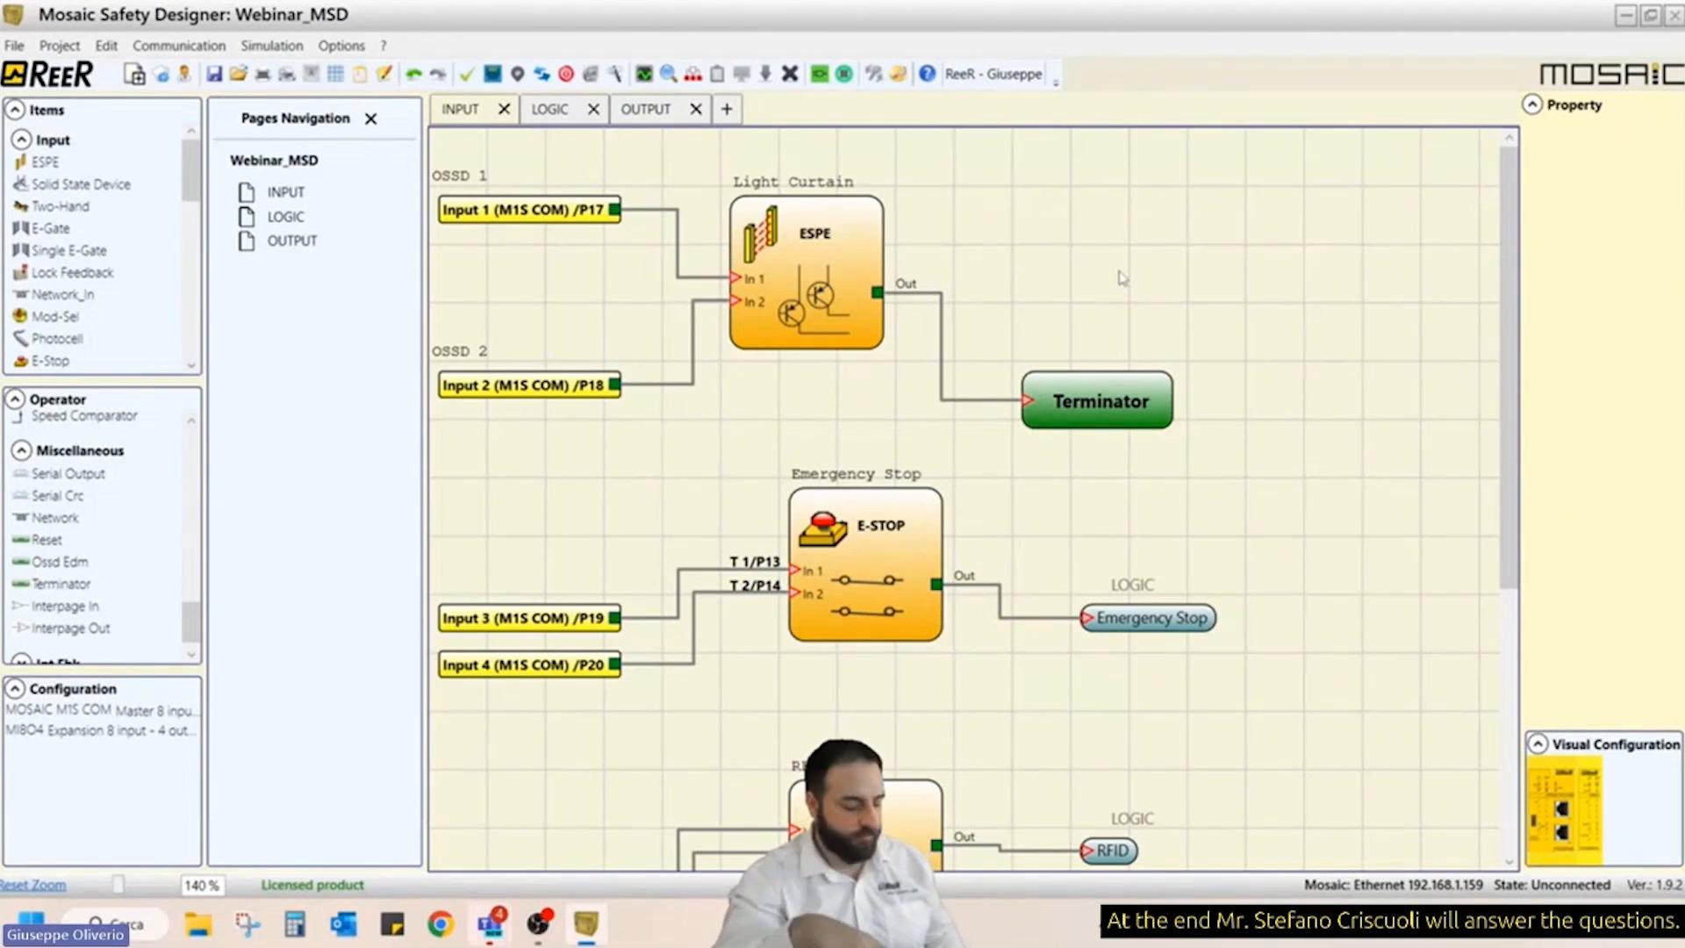
key(ctrl+z)
key(ctrl+z)
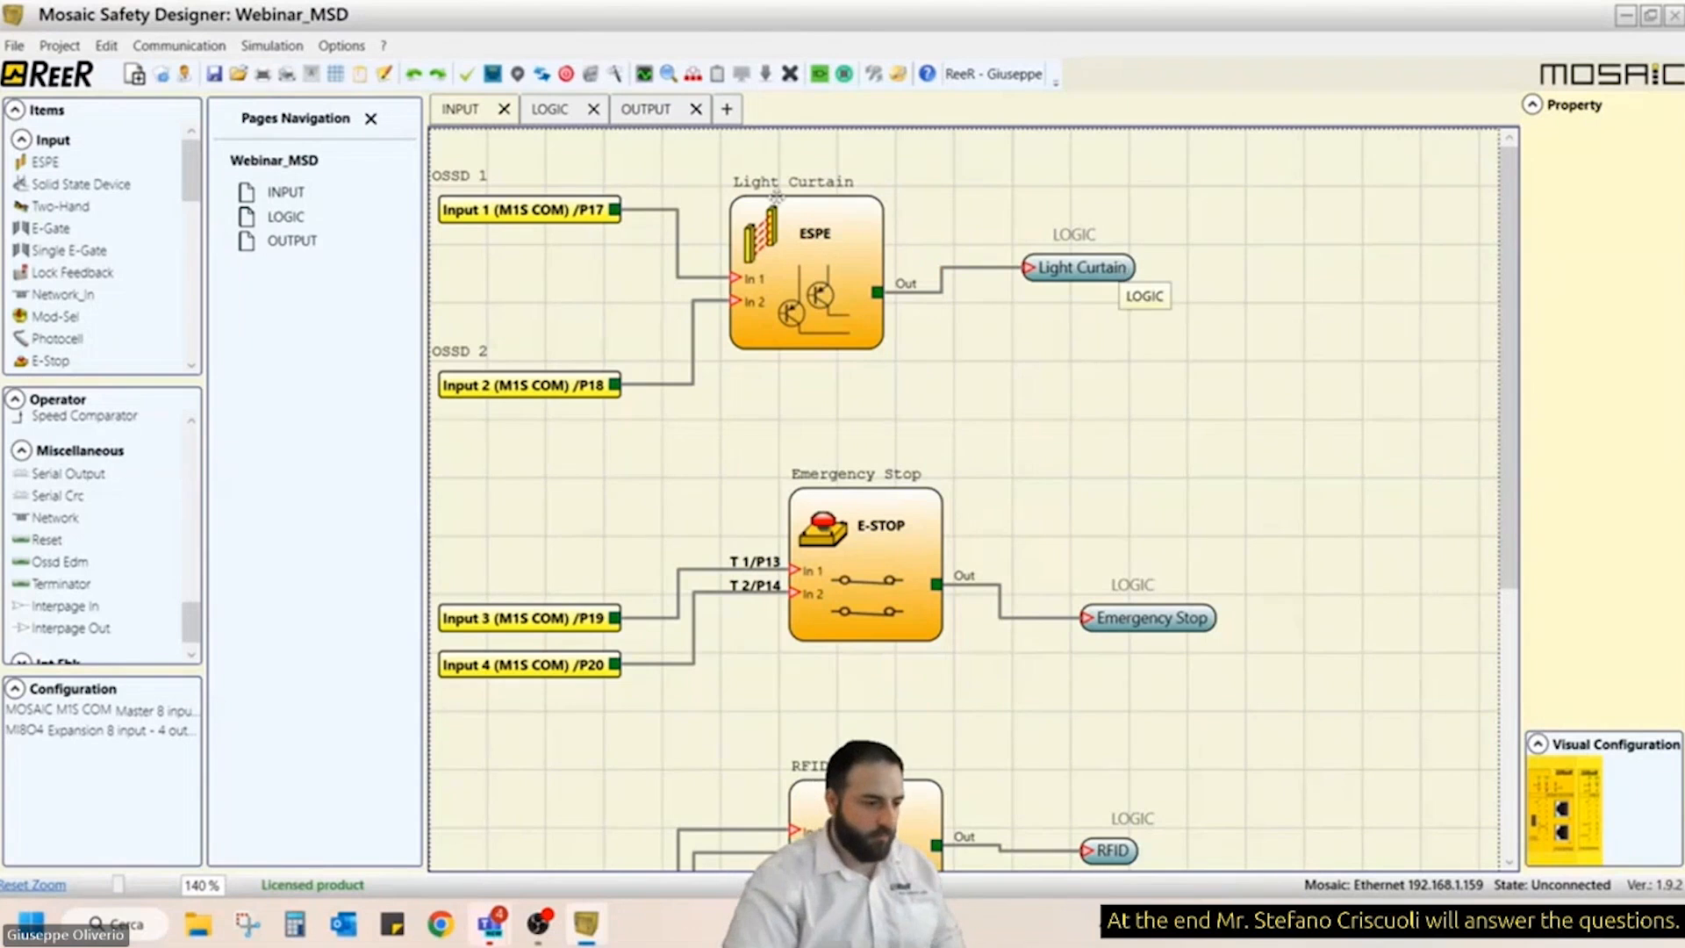
- Place a Single-Double OSSD output block up and right of Safety OK on the OUTPUT page
click(657, 110)
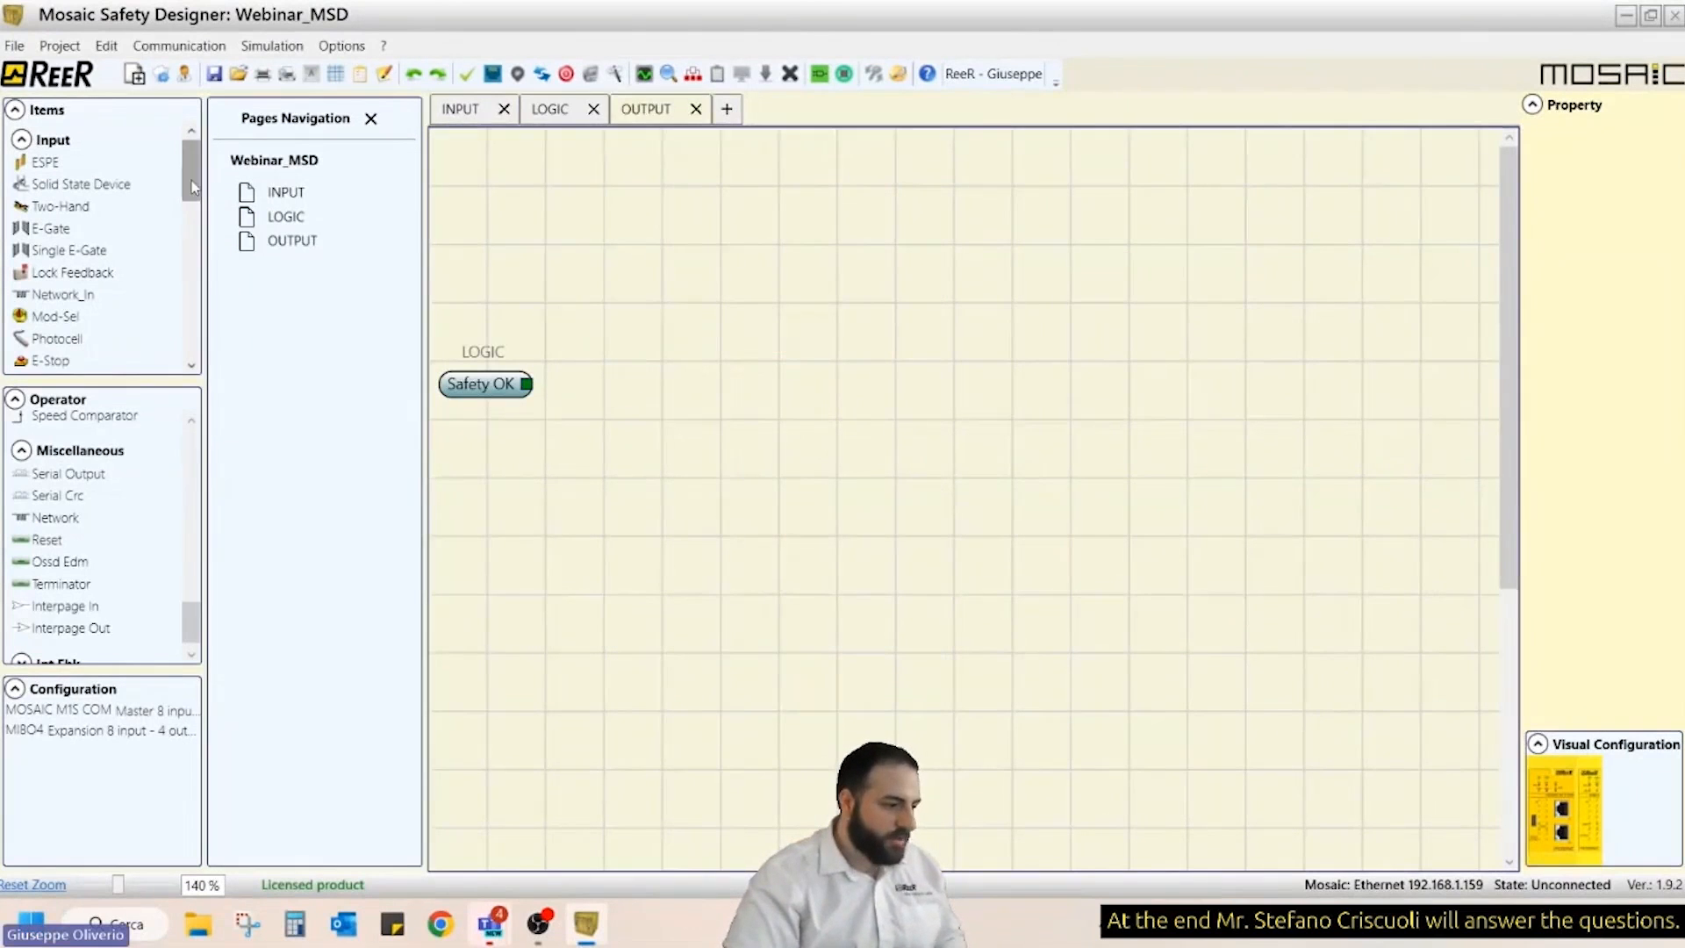
click(22, 140)
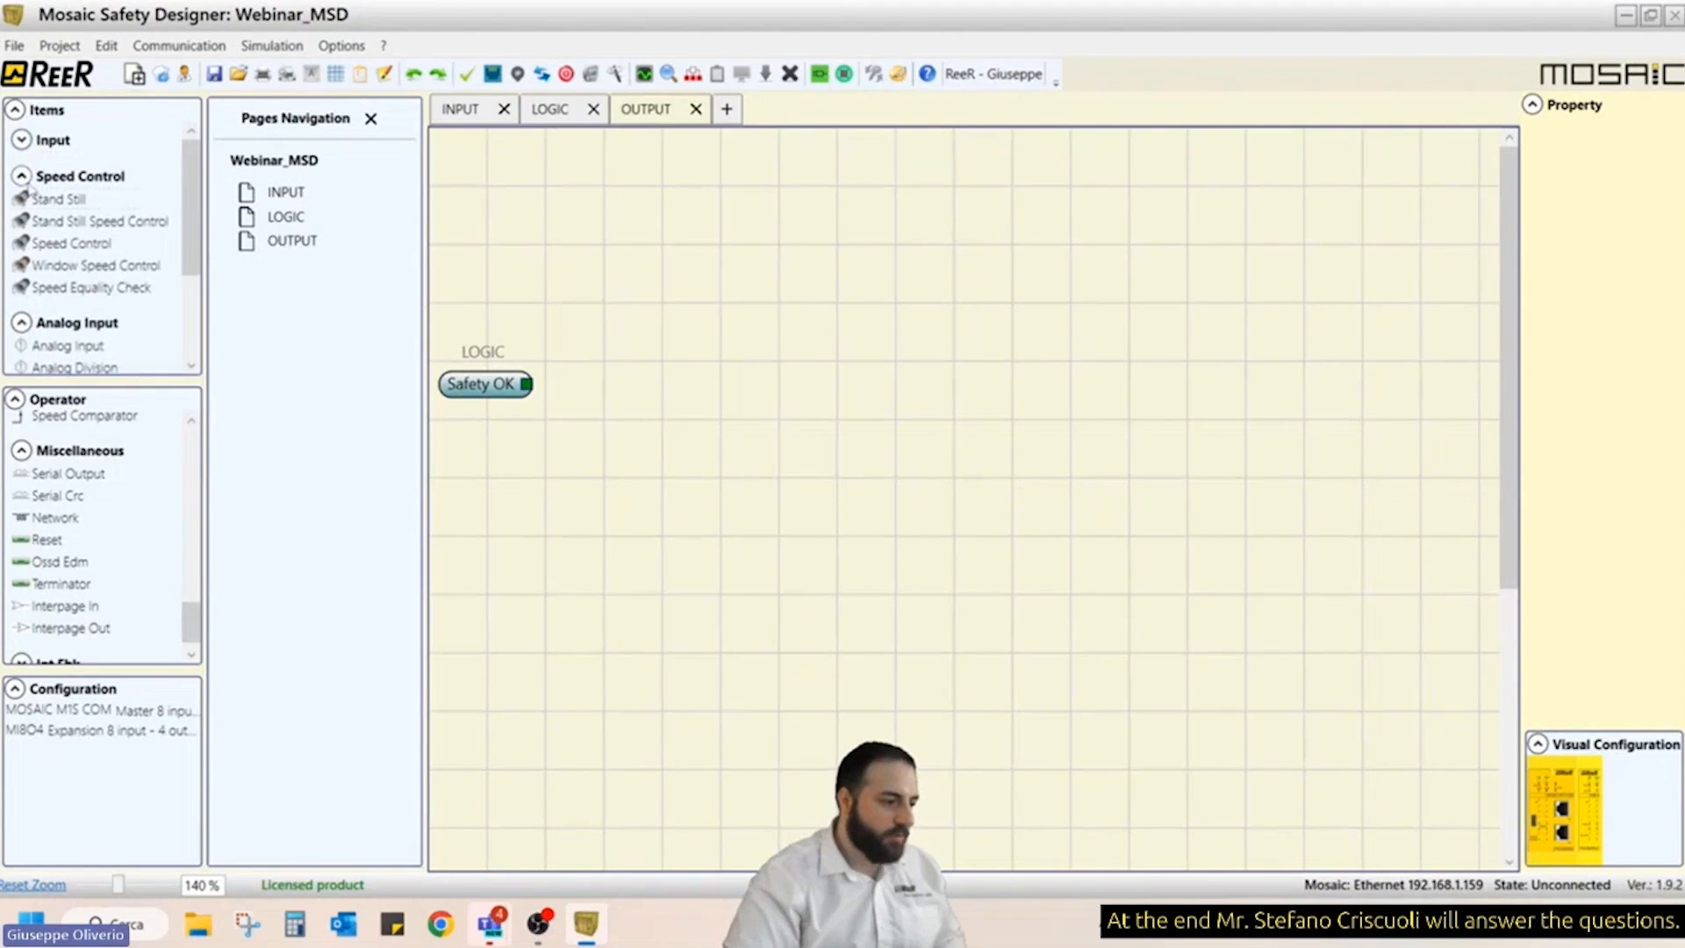
click(21, 176)
click(21, 212)
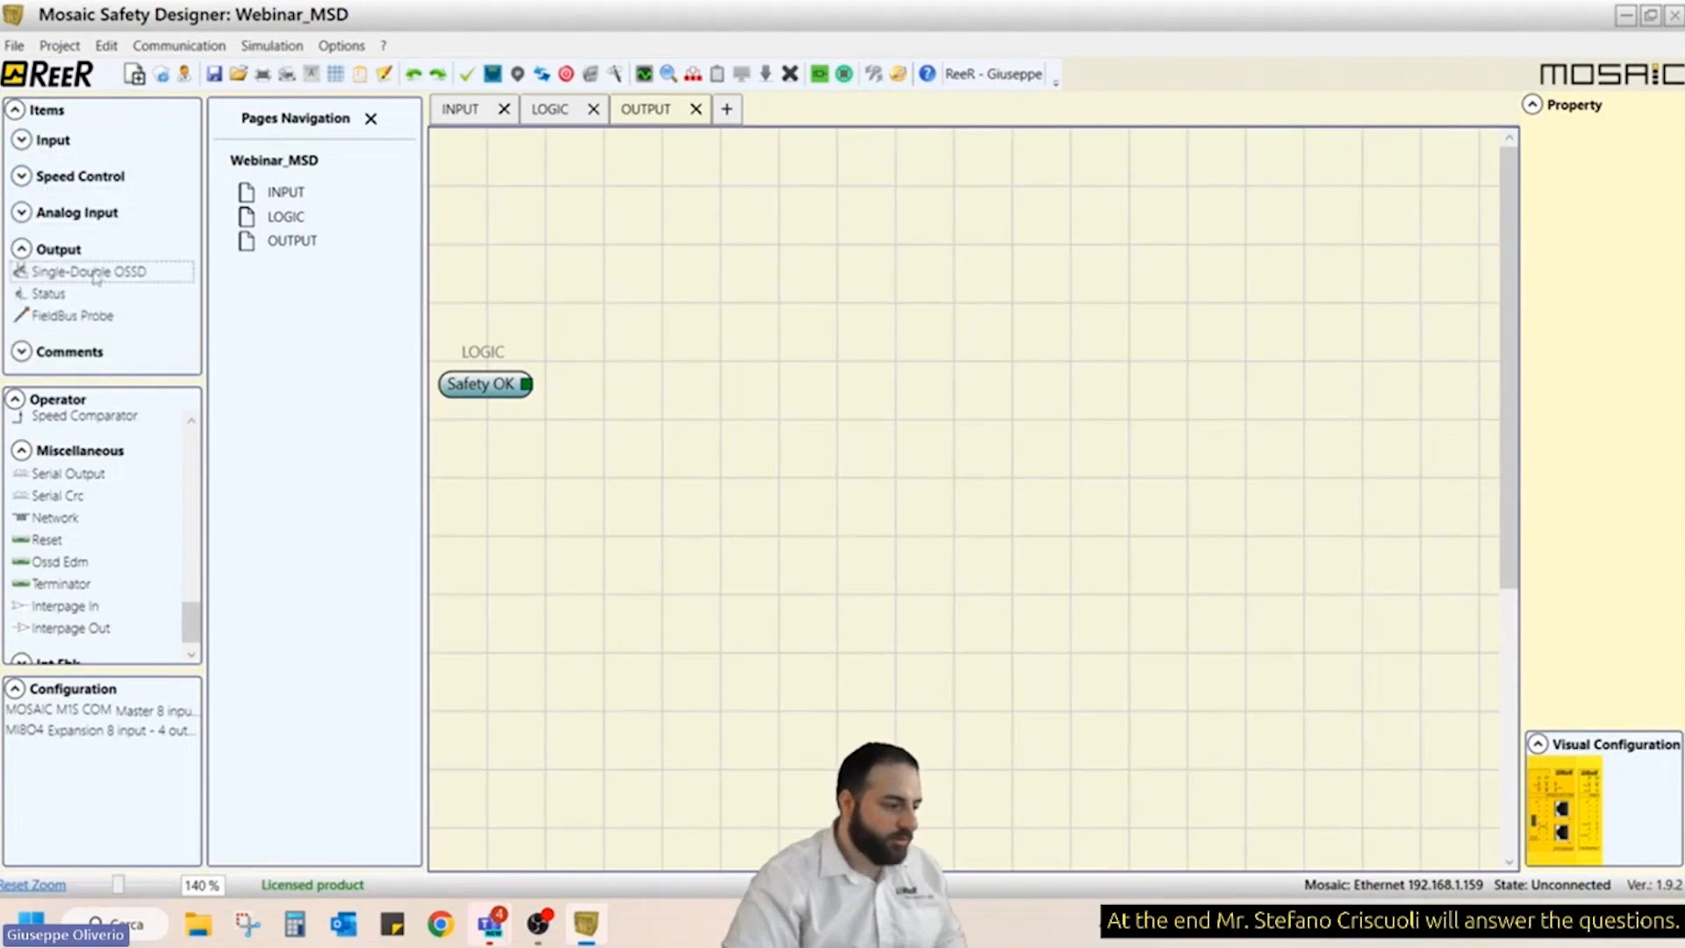
drag(98, 278, 1135, 187)
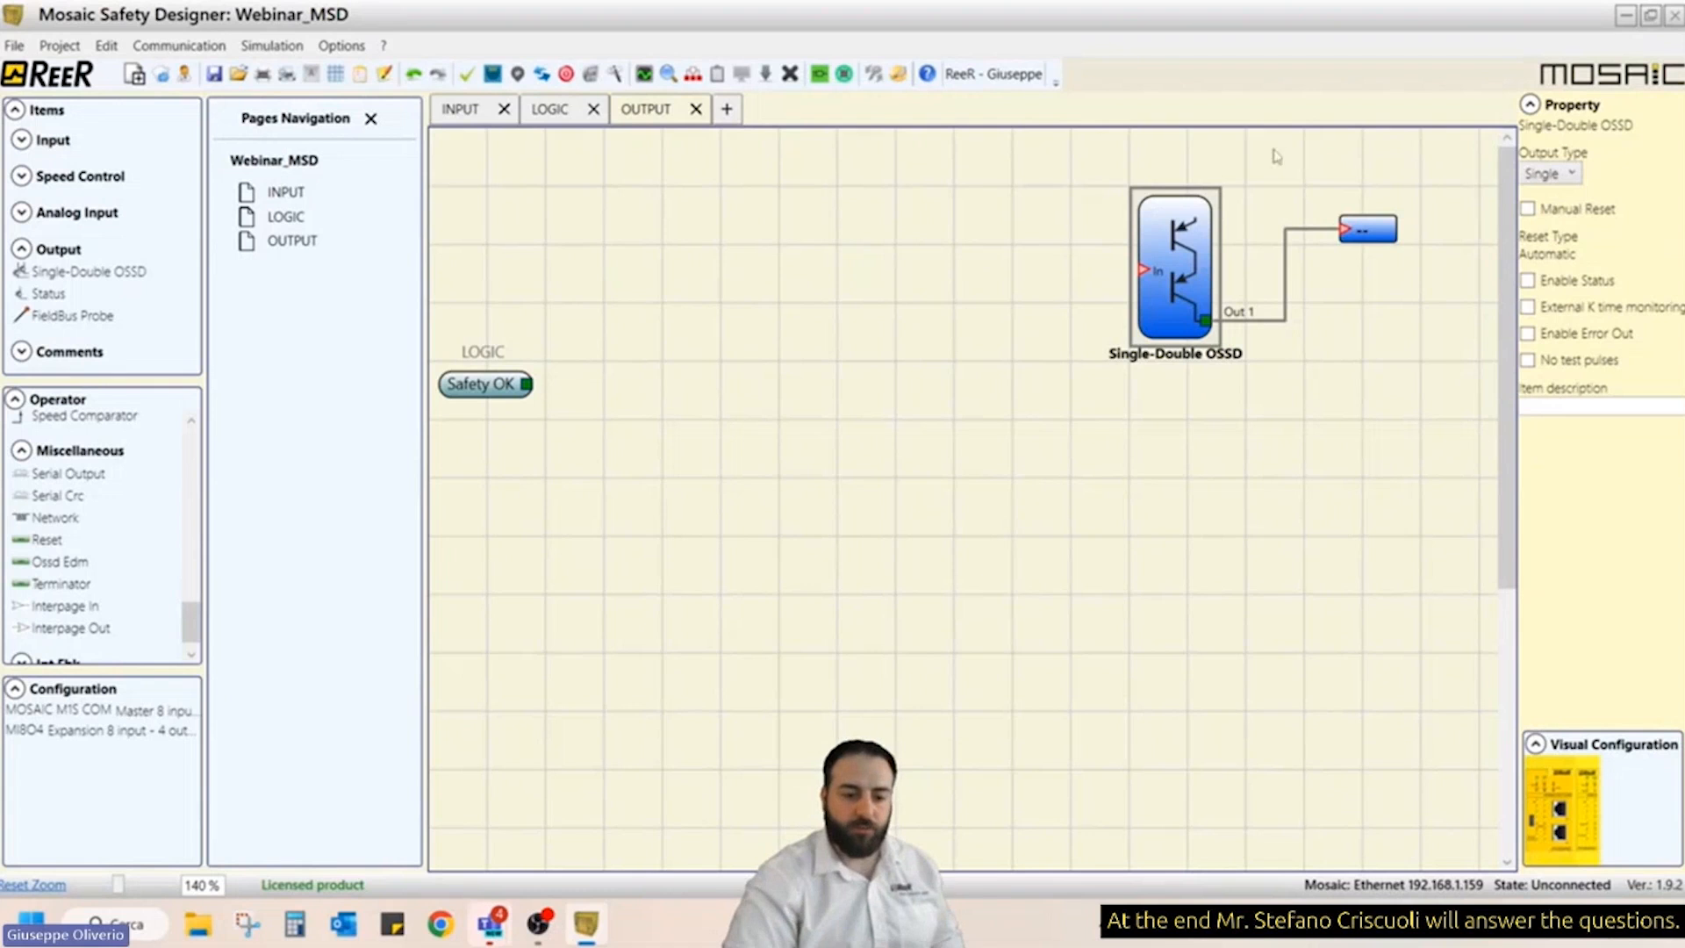
- Try the Double output type on the OSSD block and set it back to Single
click(1552, 174)
click(1568, 220)
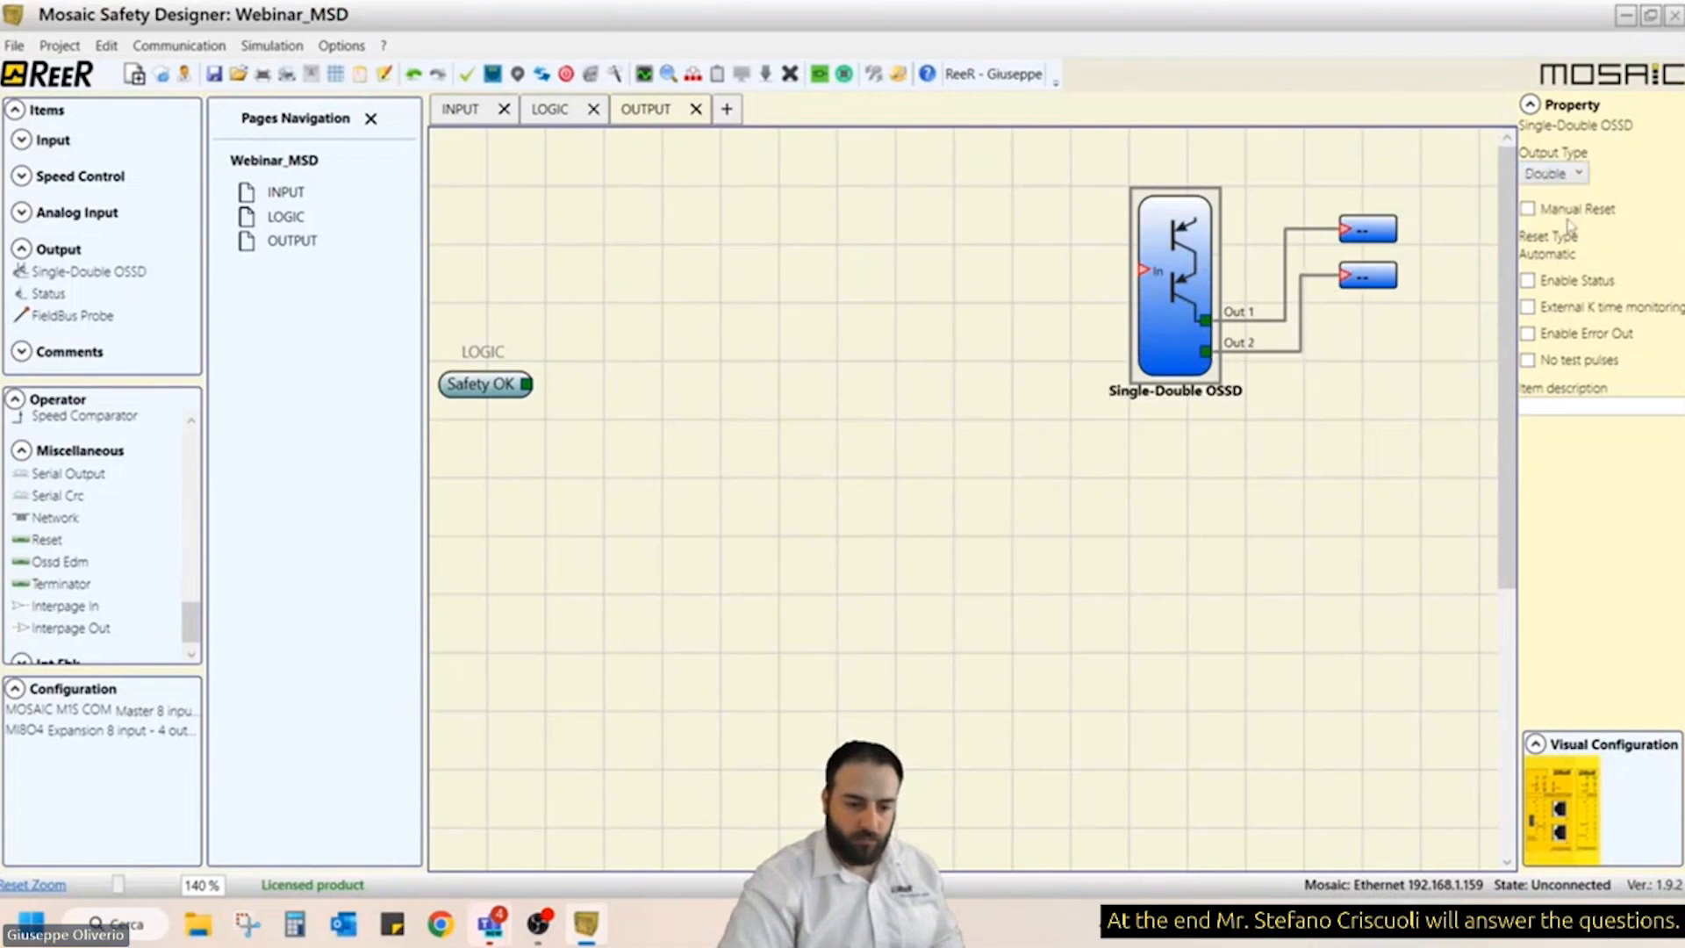
click(1552, 173)
click(1554, 197)
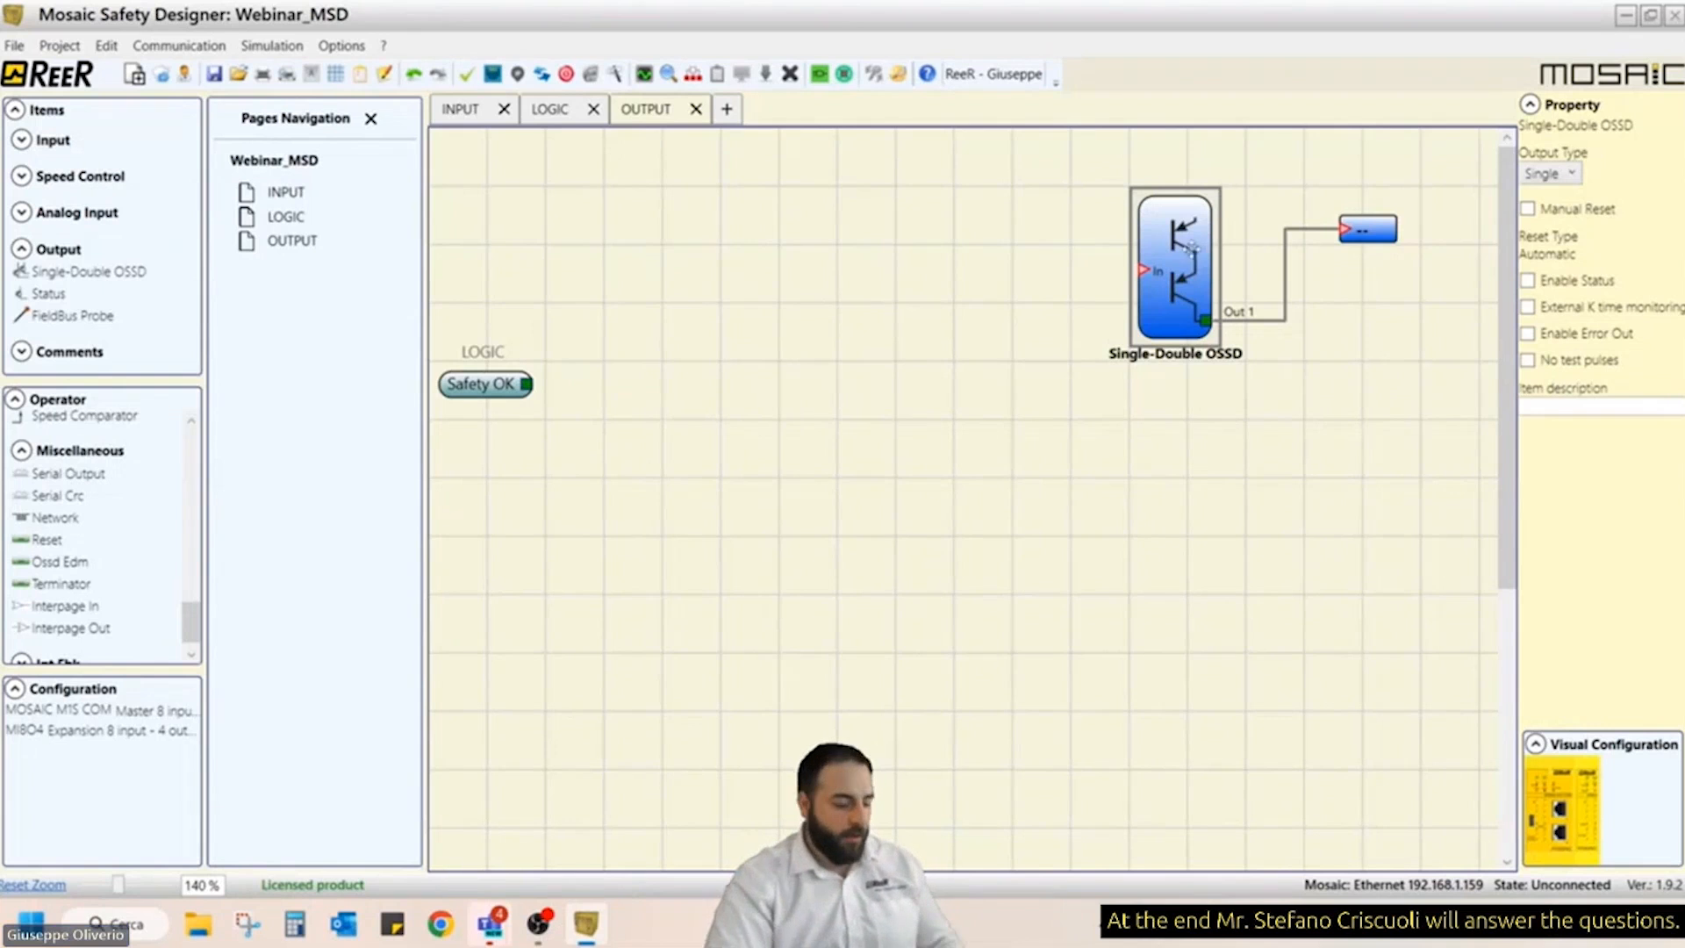
- Add three copies of the single-output OSSD block, stacked below the first on the OUTPUT page
key(ctrl+v)
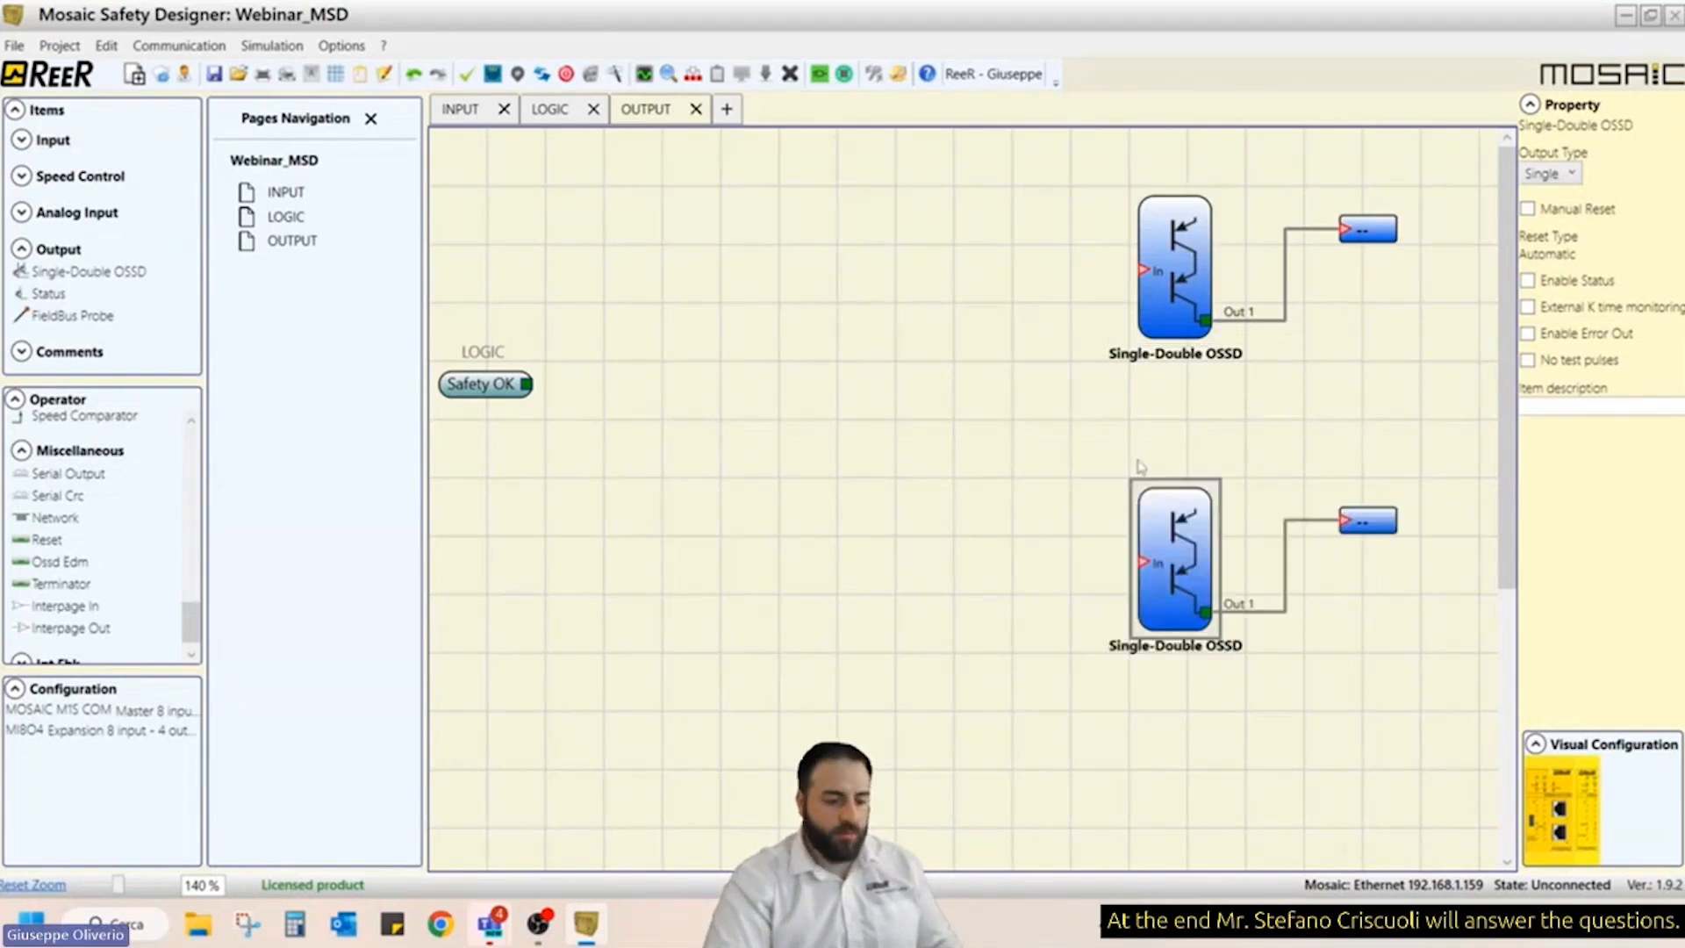
scroll(1150, 751, down, 2)
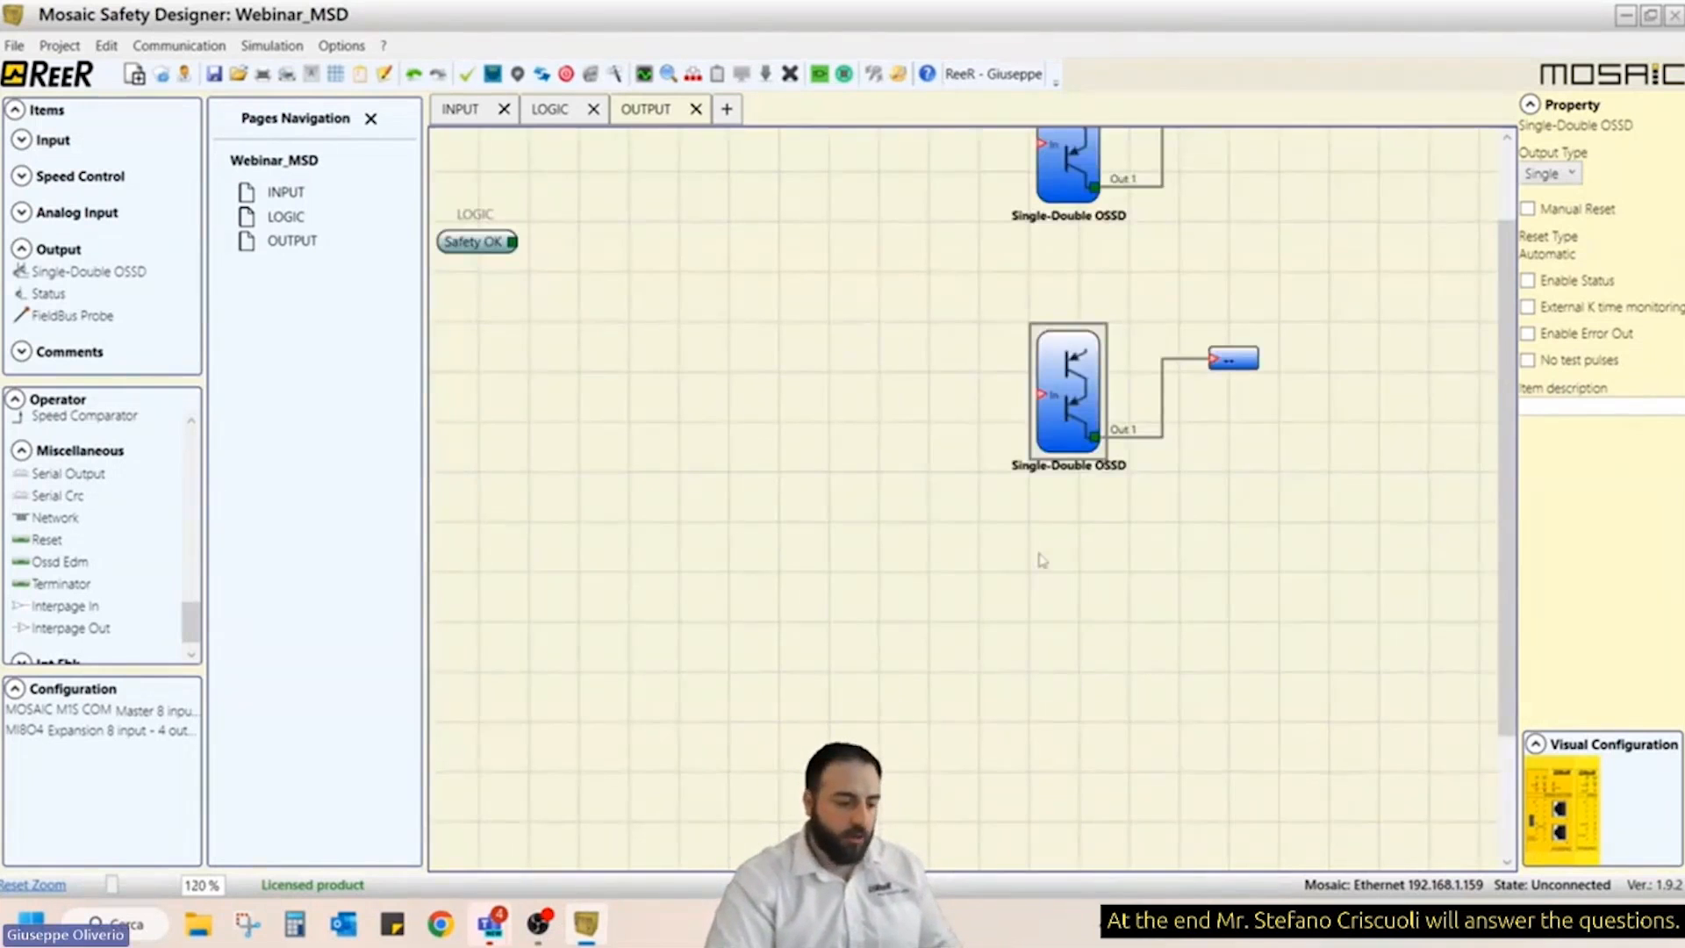
key(ctrl+v)
scroll(1041, 650, down, 2)
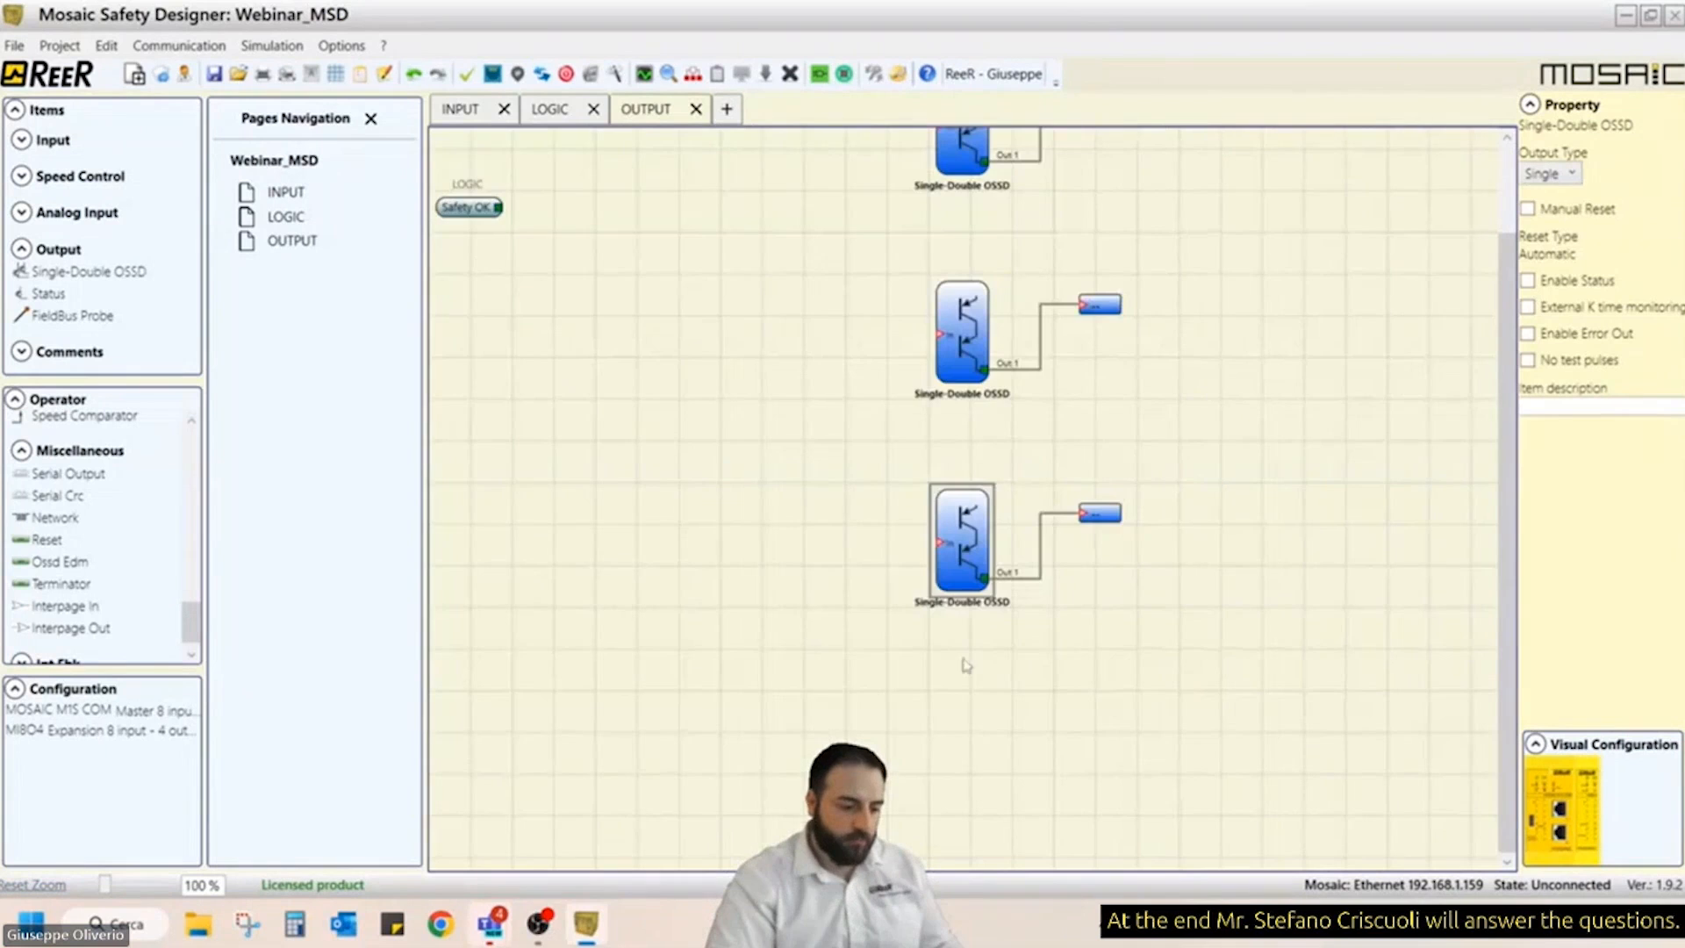
key(ctrl+v)
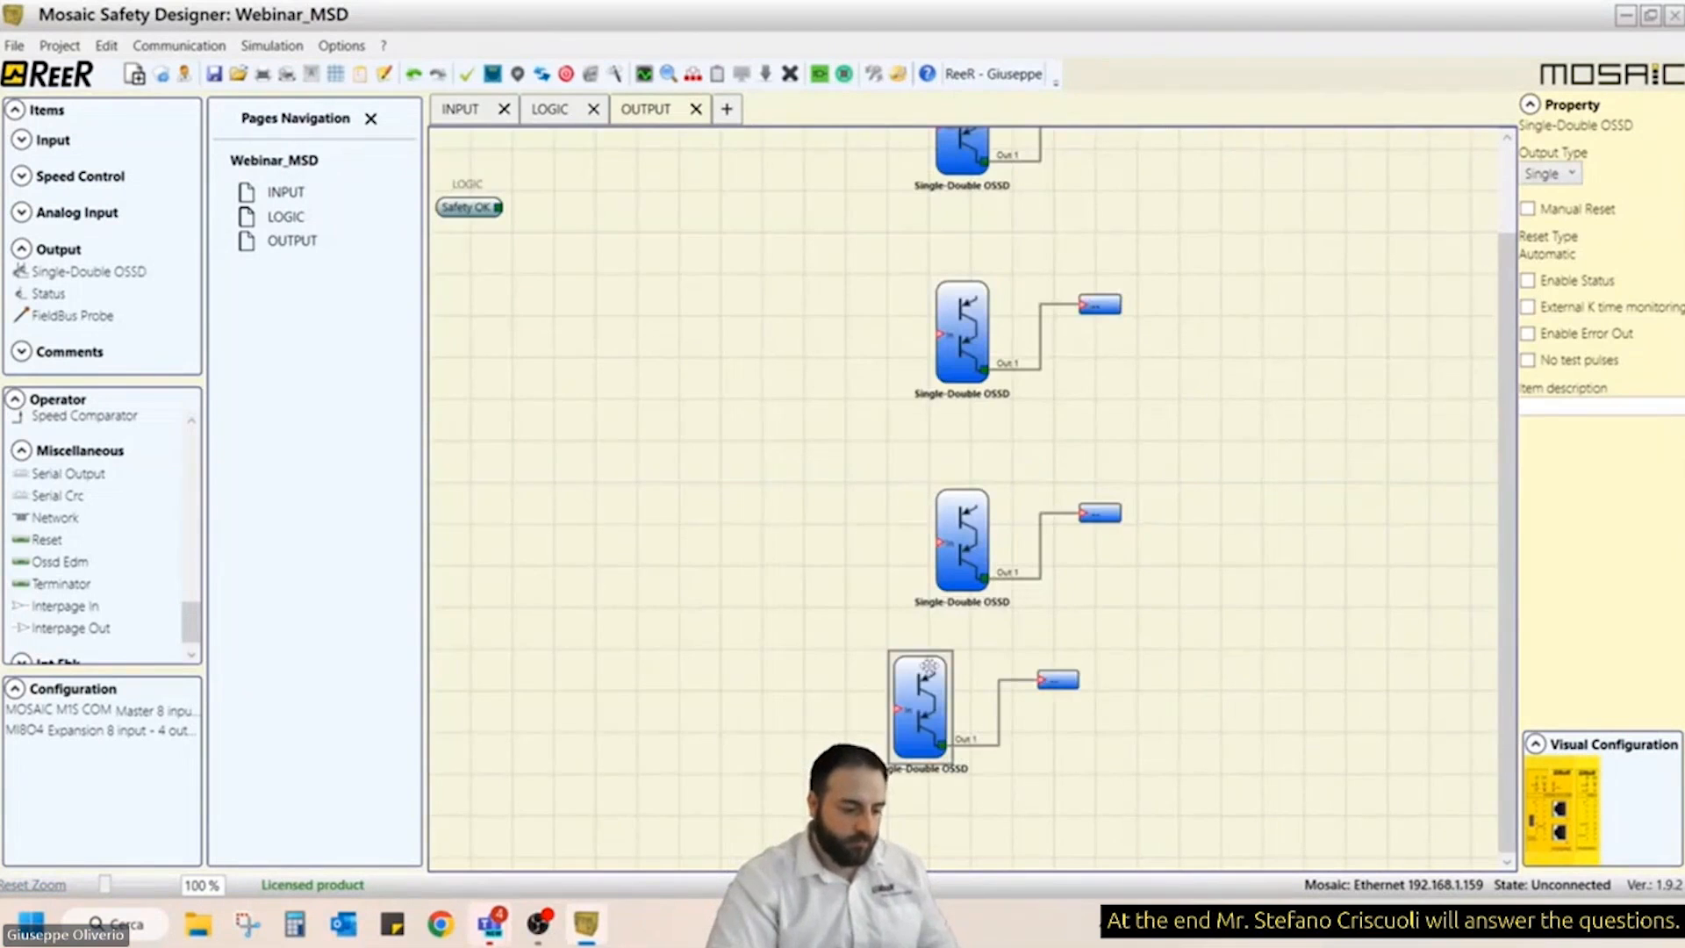
- Align the fourth OSSD block with the column above and bring the fourth and first output terminals closer to their blocks
drag(929, 668, 1081, 667)
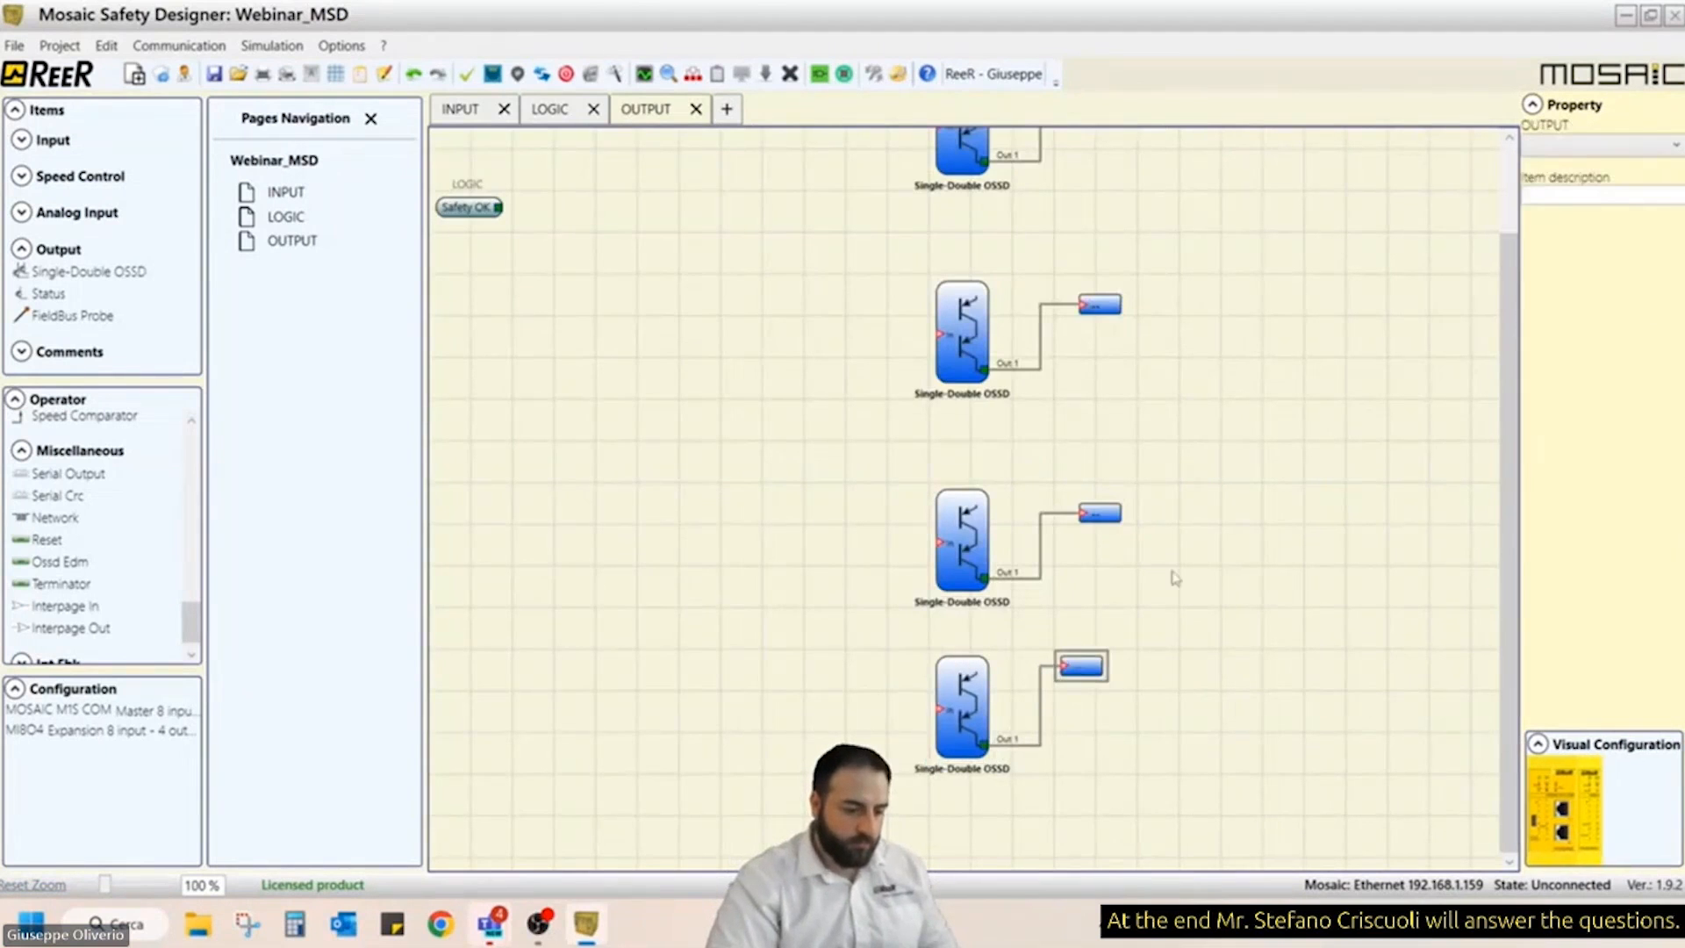
scroll(1230, 500, up, 2)
drag(1093, 190, 1074, 187)
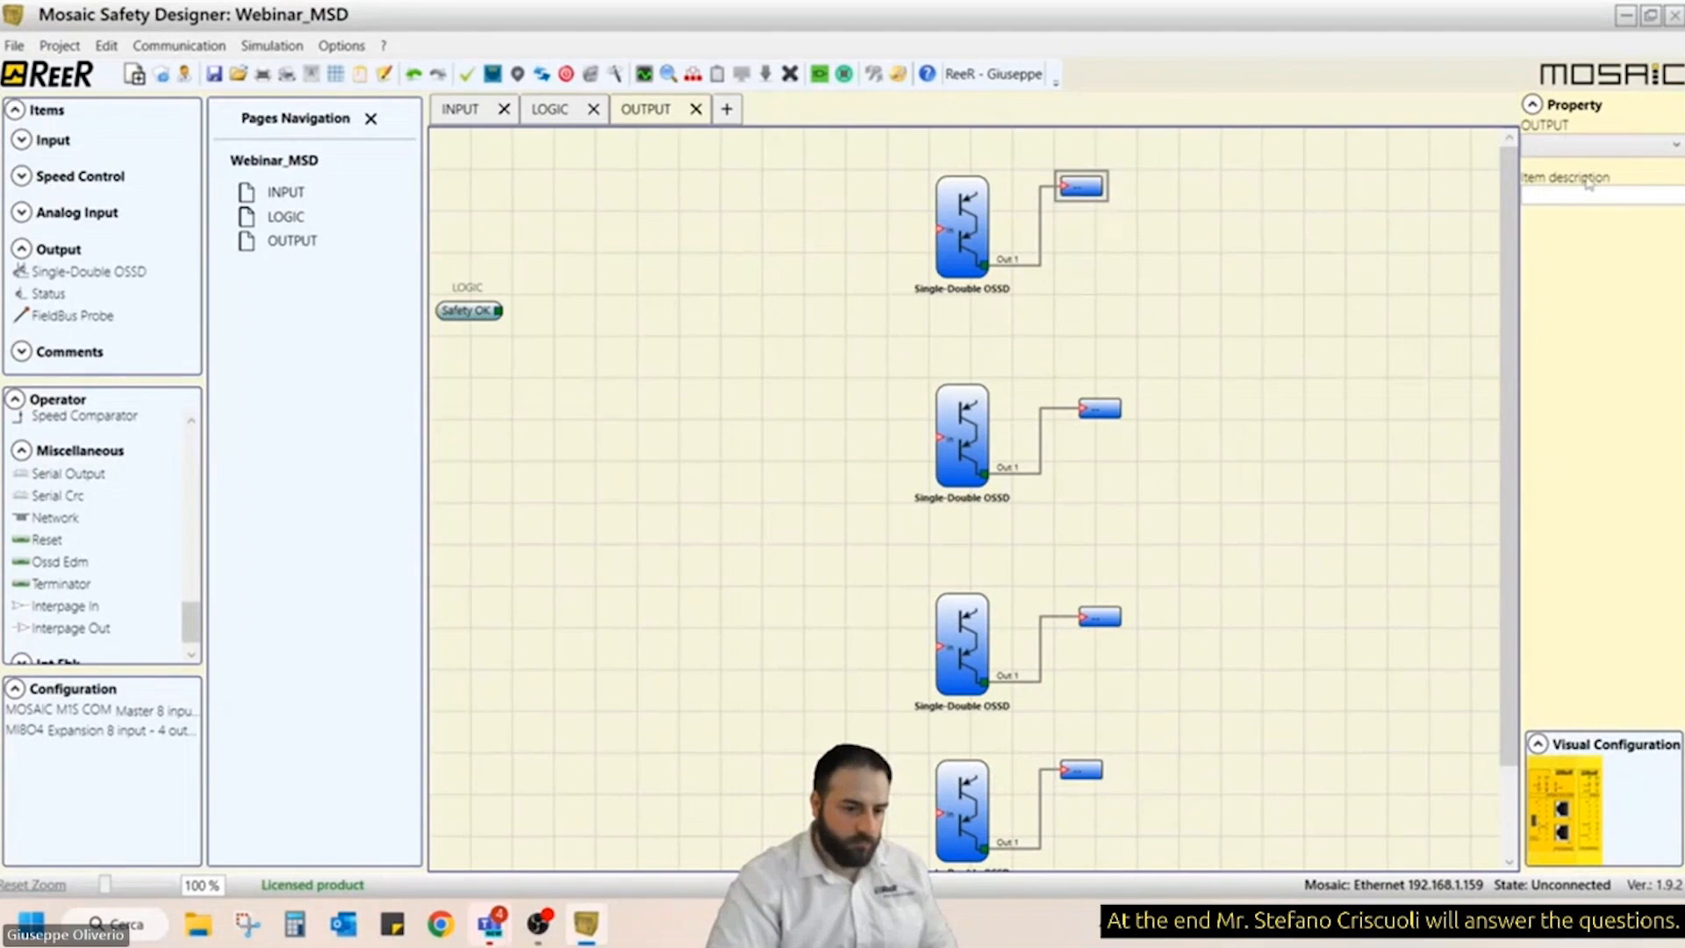
- Assign OSSD 1 (MOSAIC M1S COM) to the first block's output terminal and OSSD 2 (MOSAIC M1S COM) to the second, moving the second terminal closer
click(1569, 146)
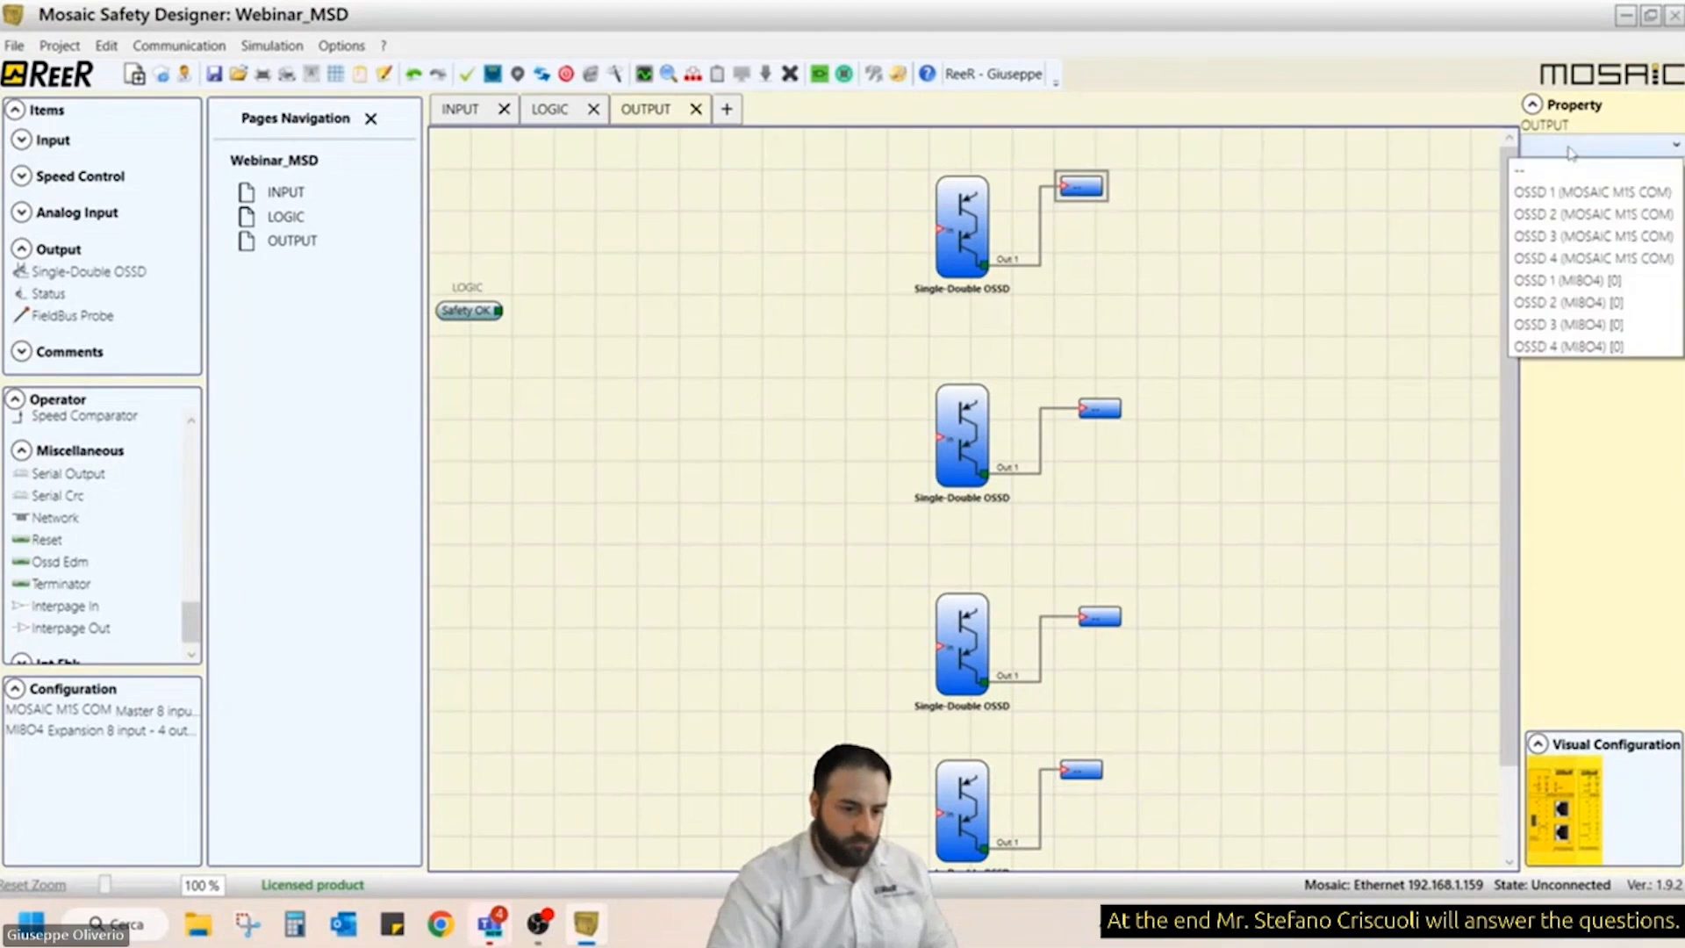
click(1574, 193)
click(1094, 404)
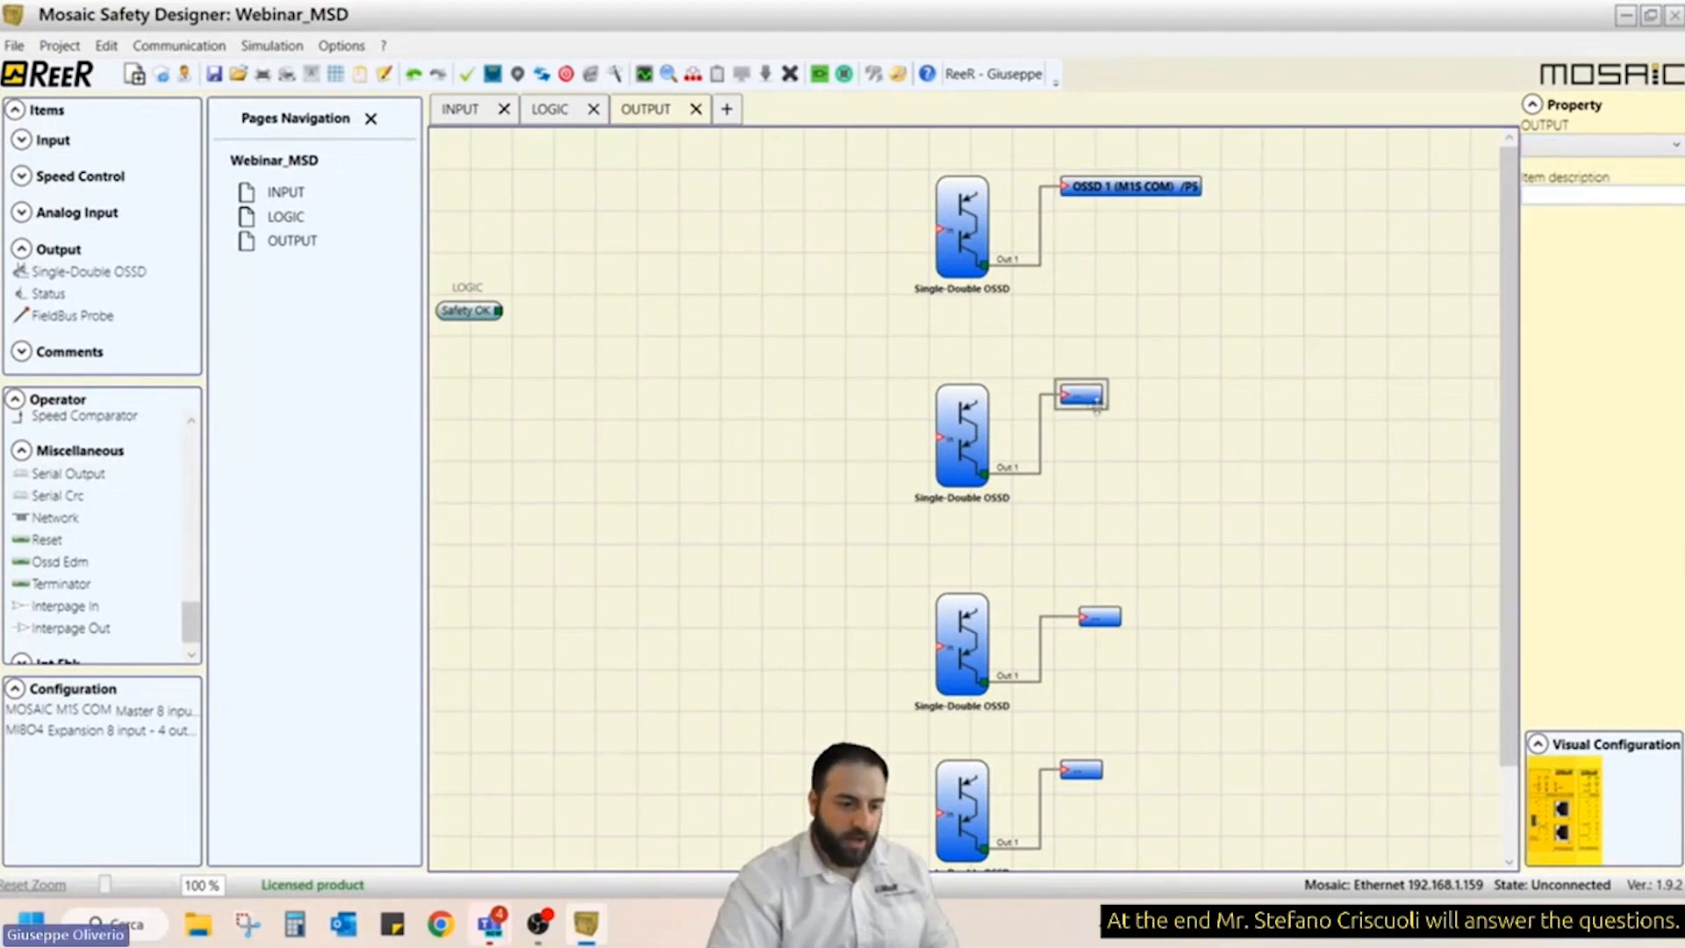
click(1593, 148)
click(1593, 205)
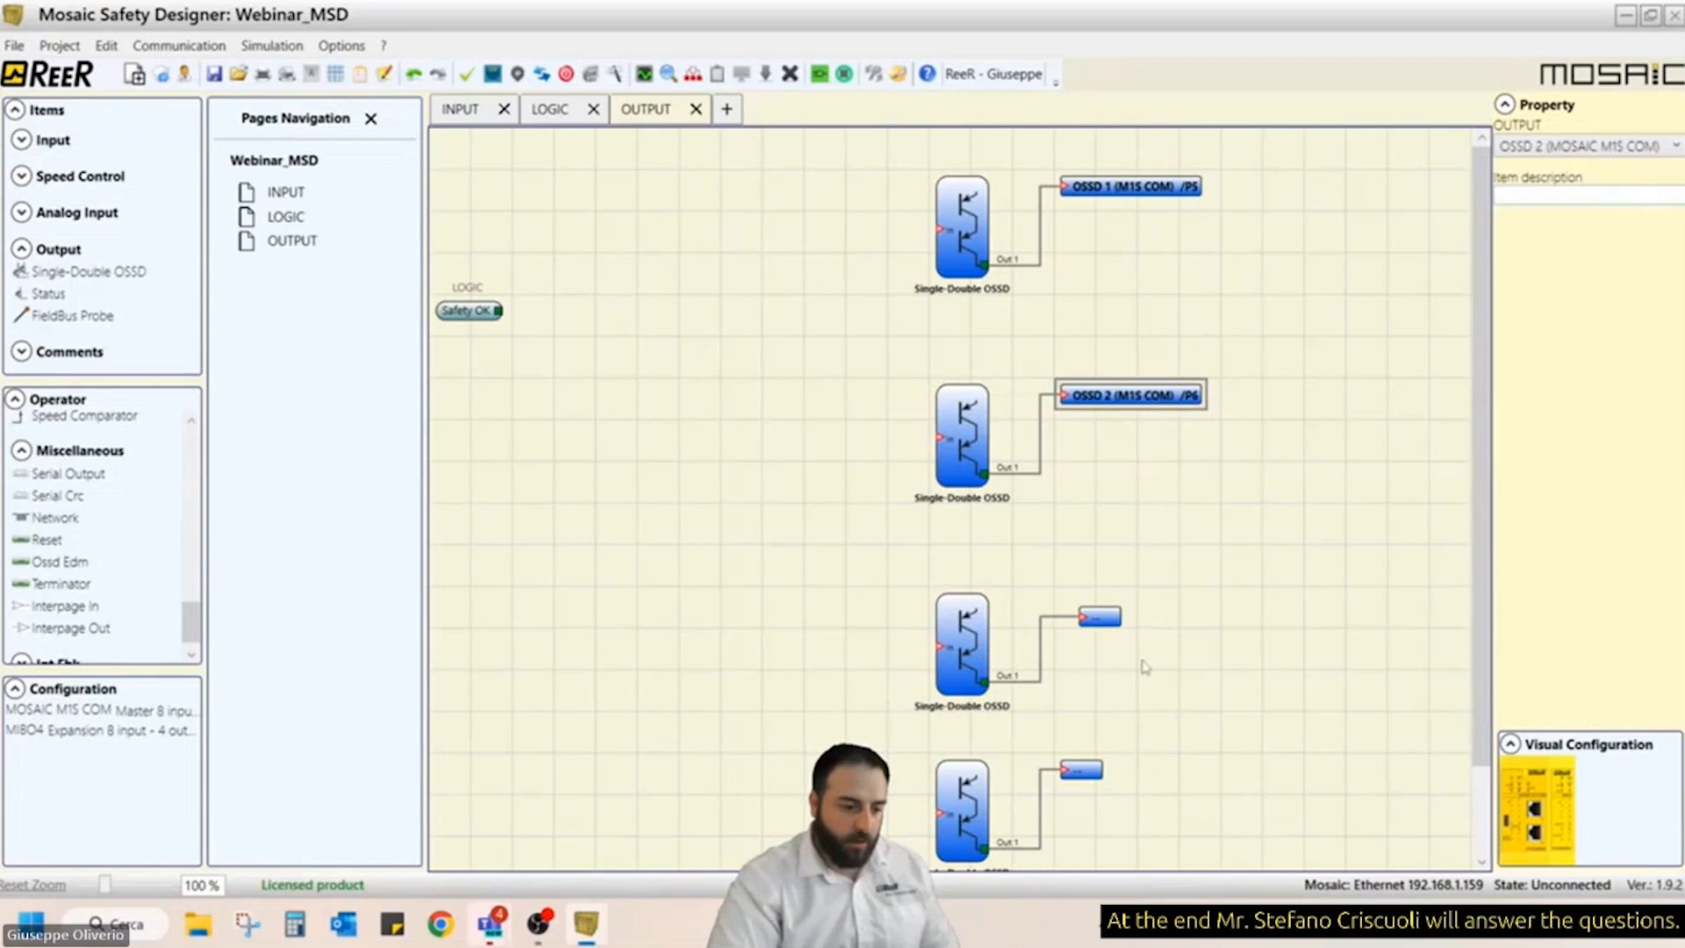
- Use automatic output numbering on the third and fourth output terminals together to assign OSSD 3 and OSSD 4 of the M1S COM
drag(1099, 618, 1027, 836)
click(1231, 610)
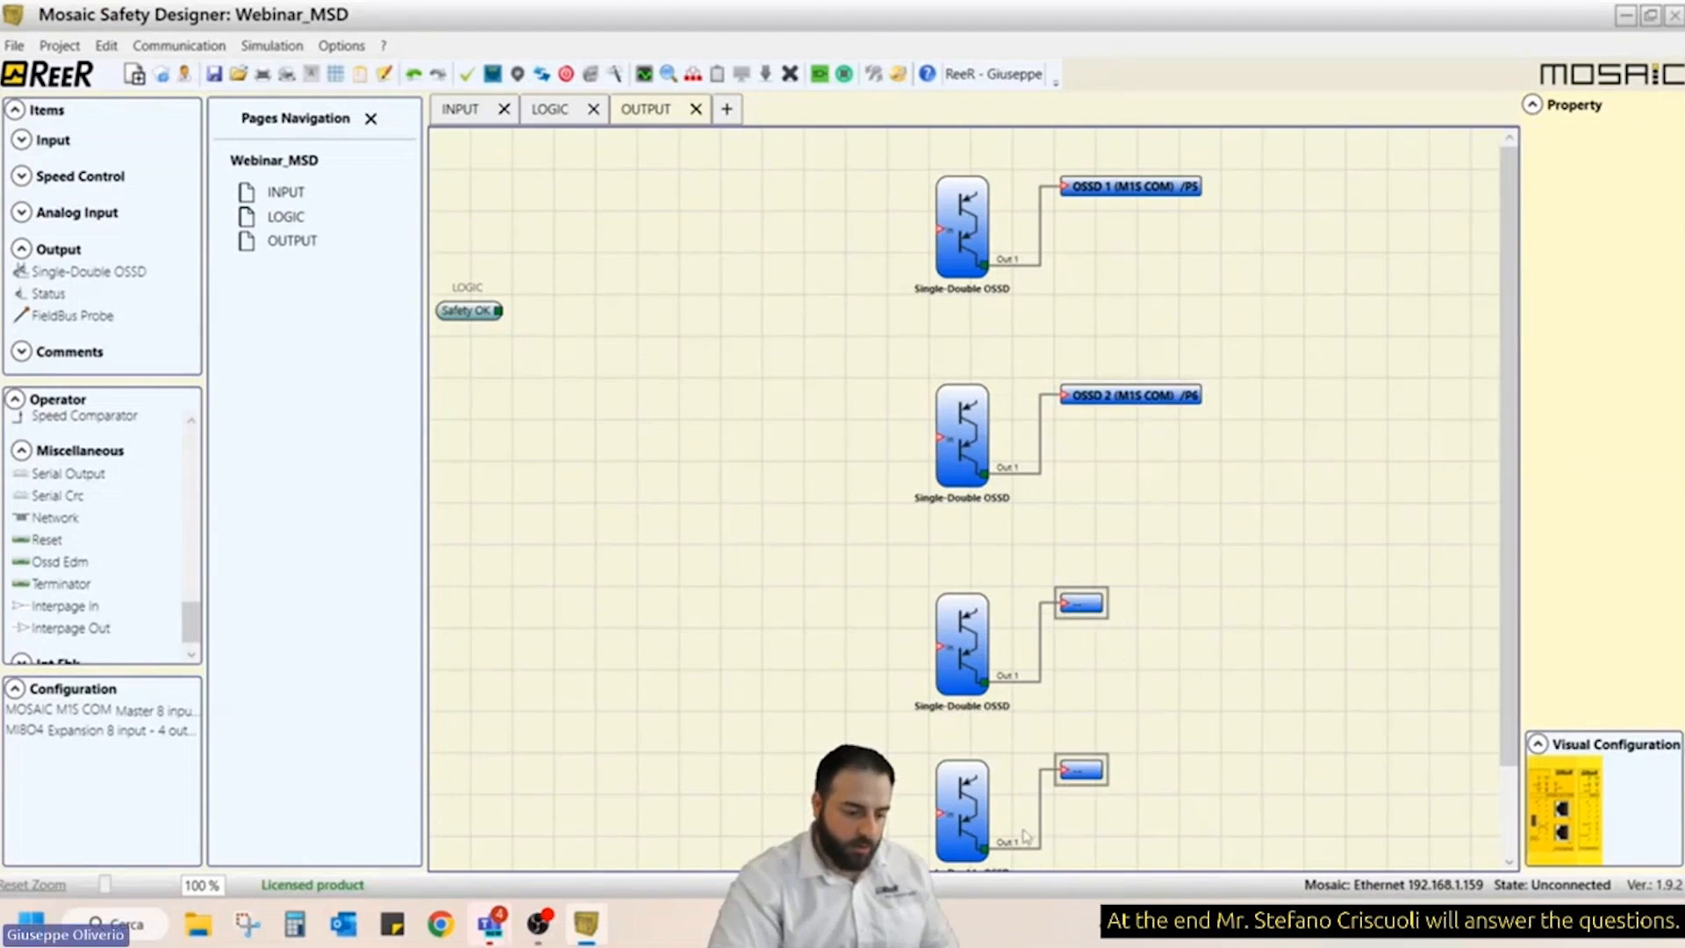
right_click(1086, 773)
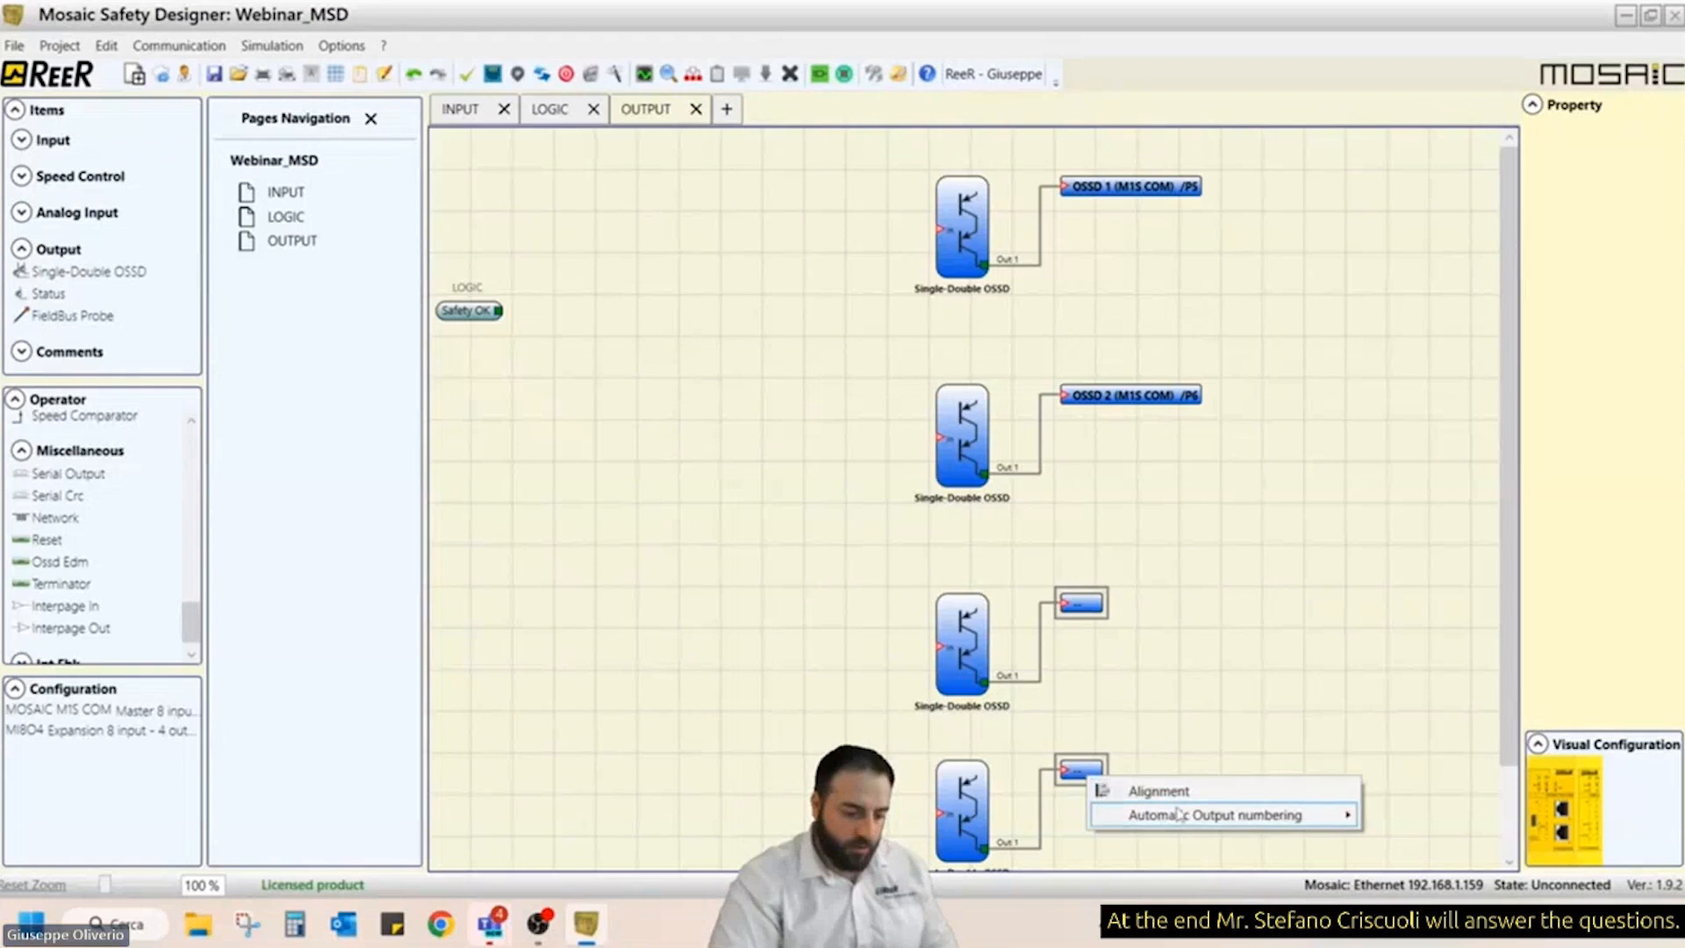
mouse_move(1183, 815)
click(1434, 814)
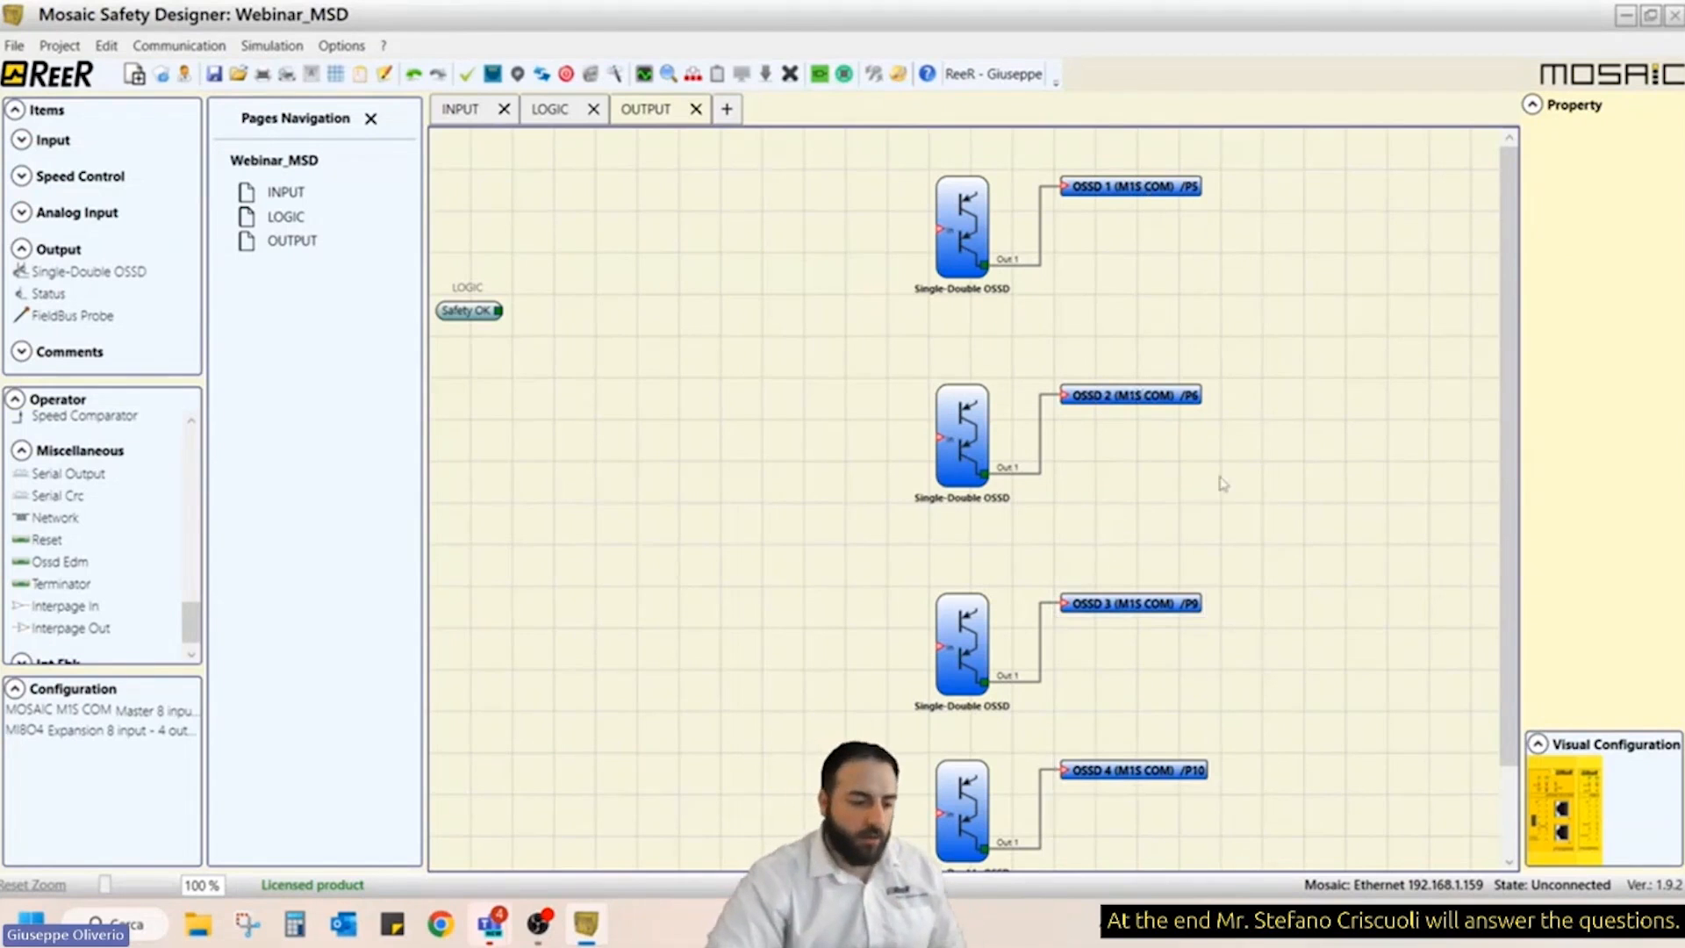
- Examine the properties of the OSSD 1 block
click(960, 217)
click(1178, 252)
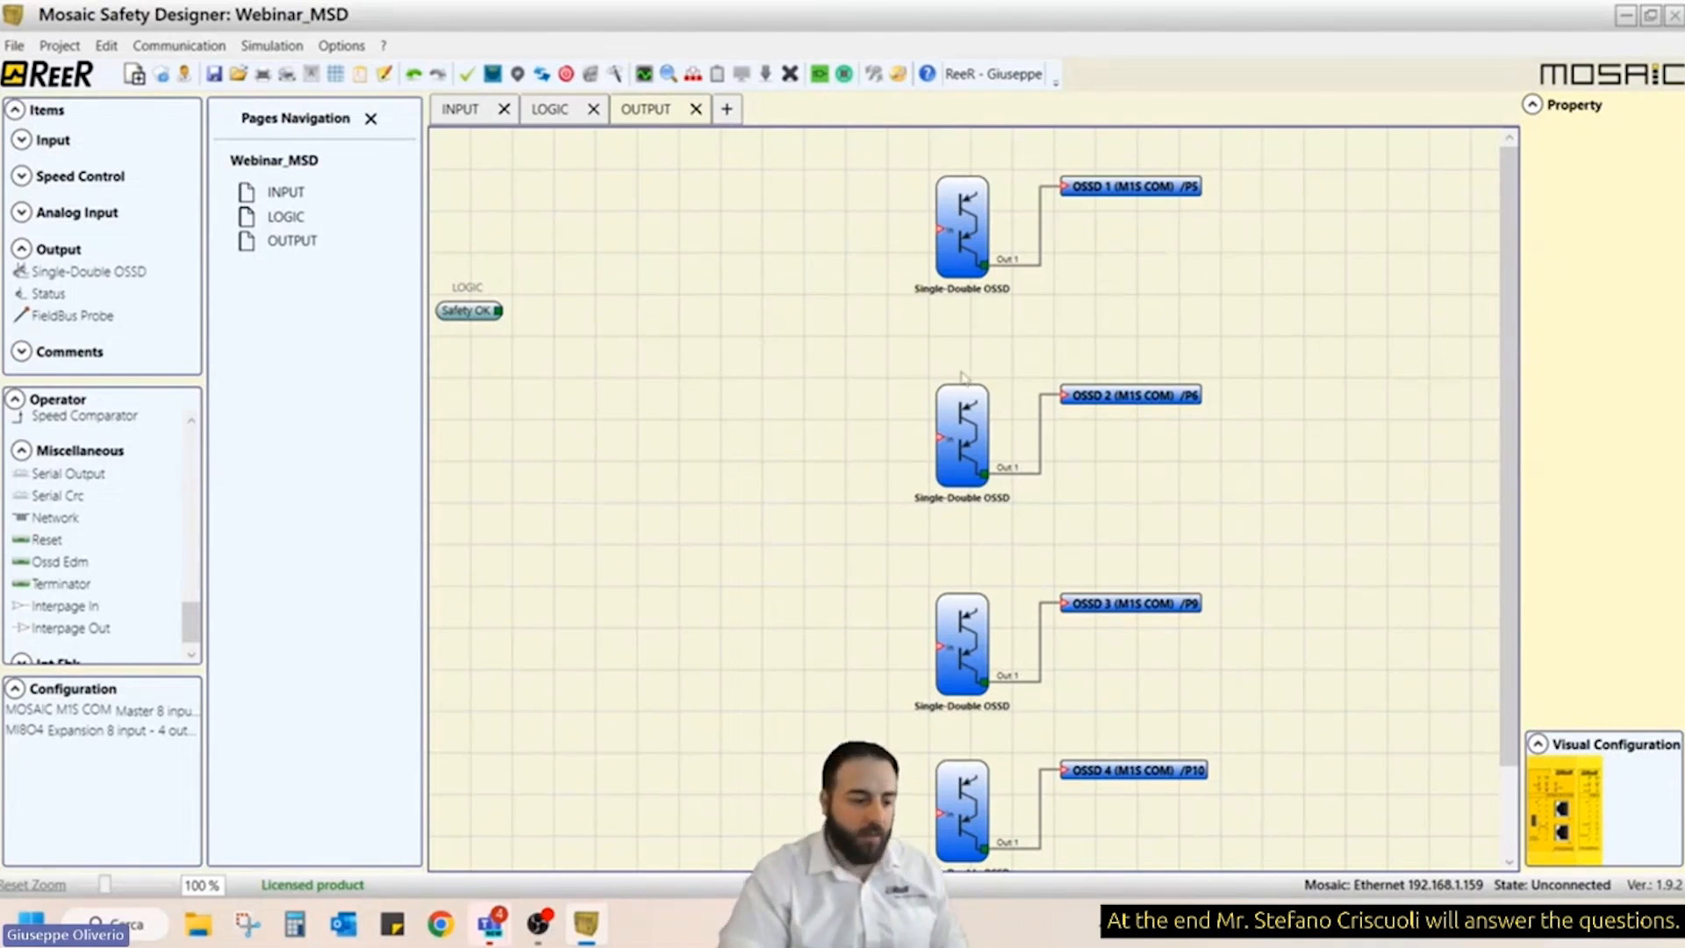
click(964, 186)
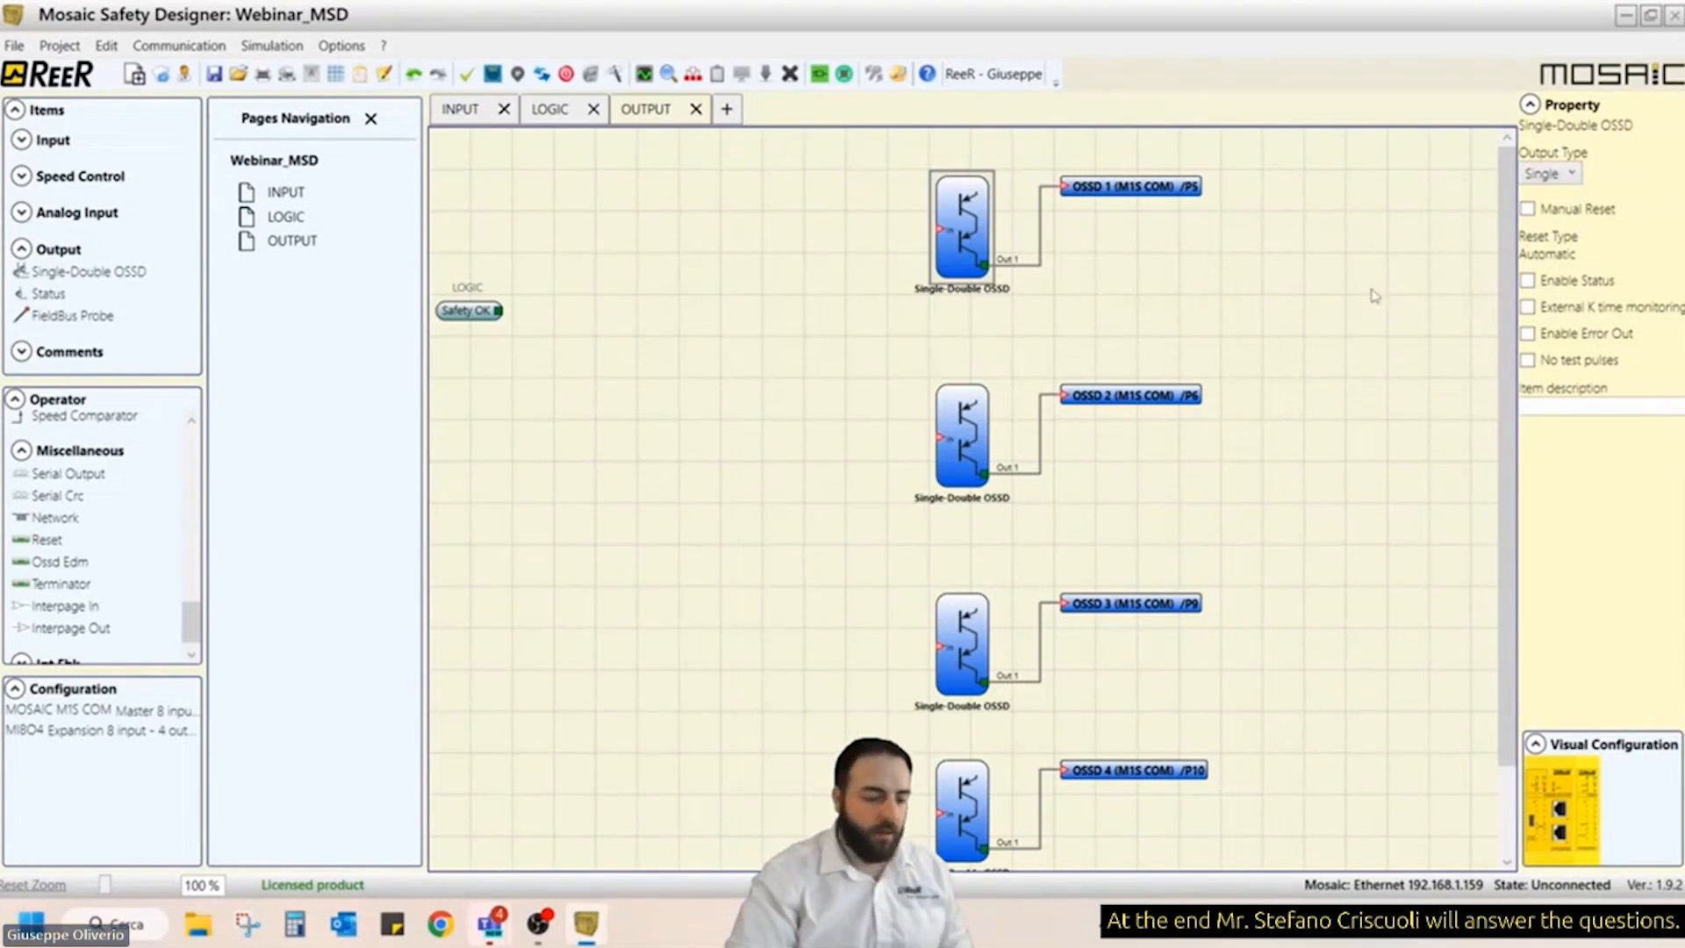
- Enable External K time monitoring on the OSSD 2 block and examine its feedback input
click(971, 420)
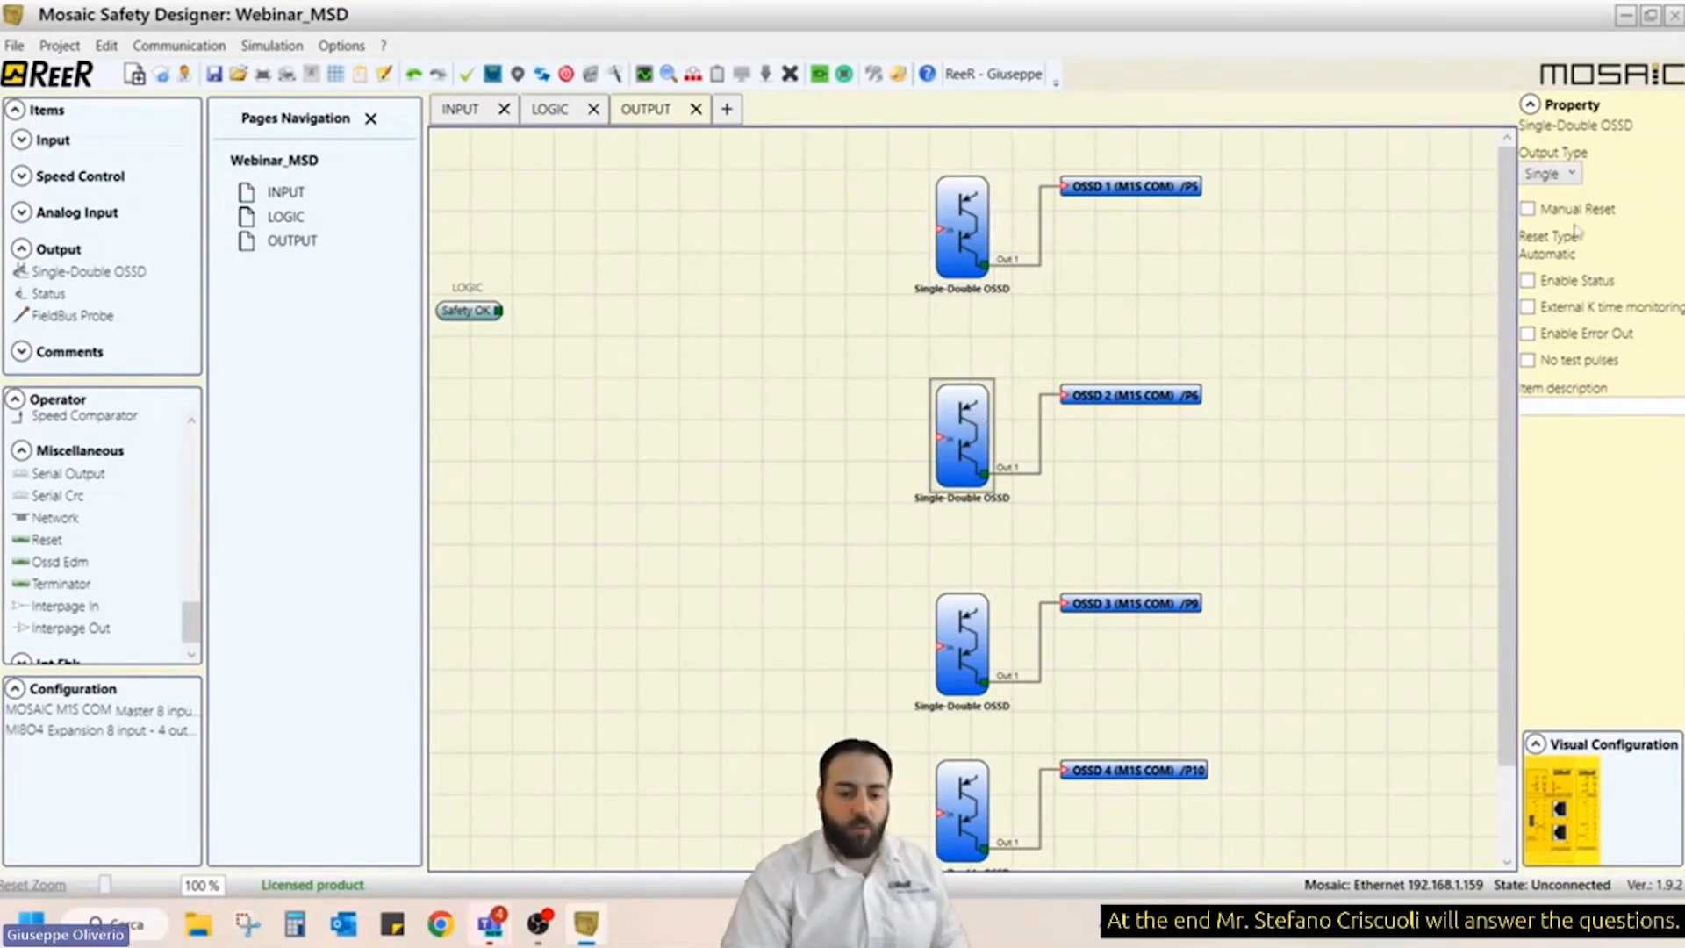
click(1582, 313)
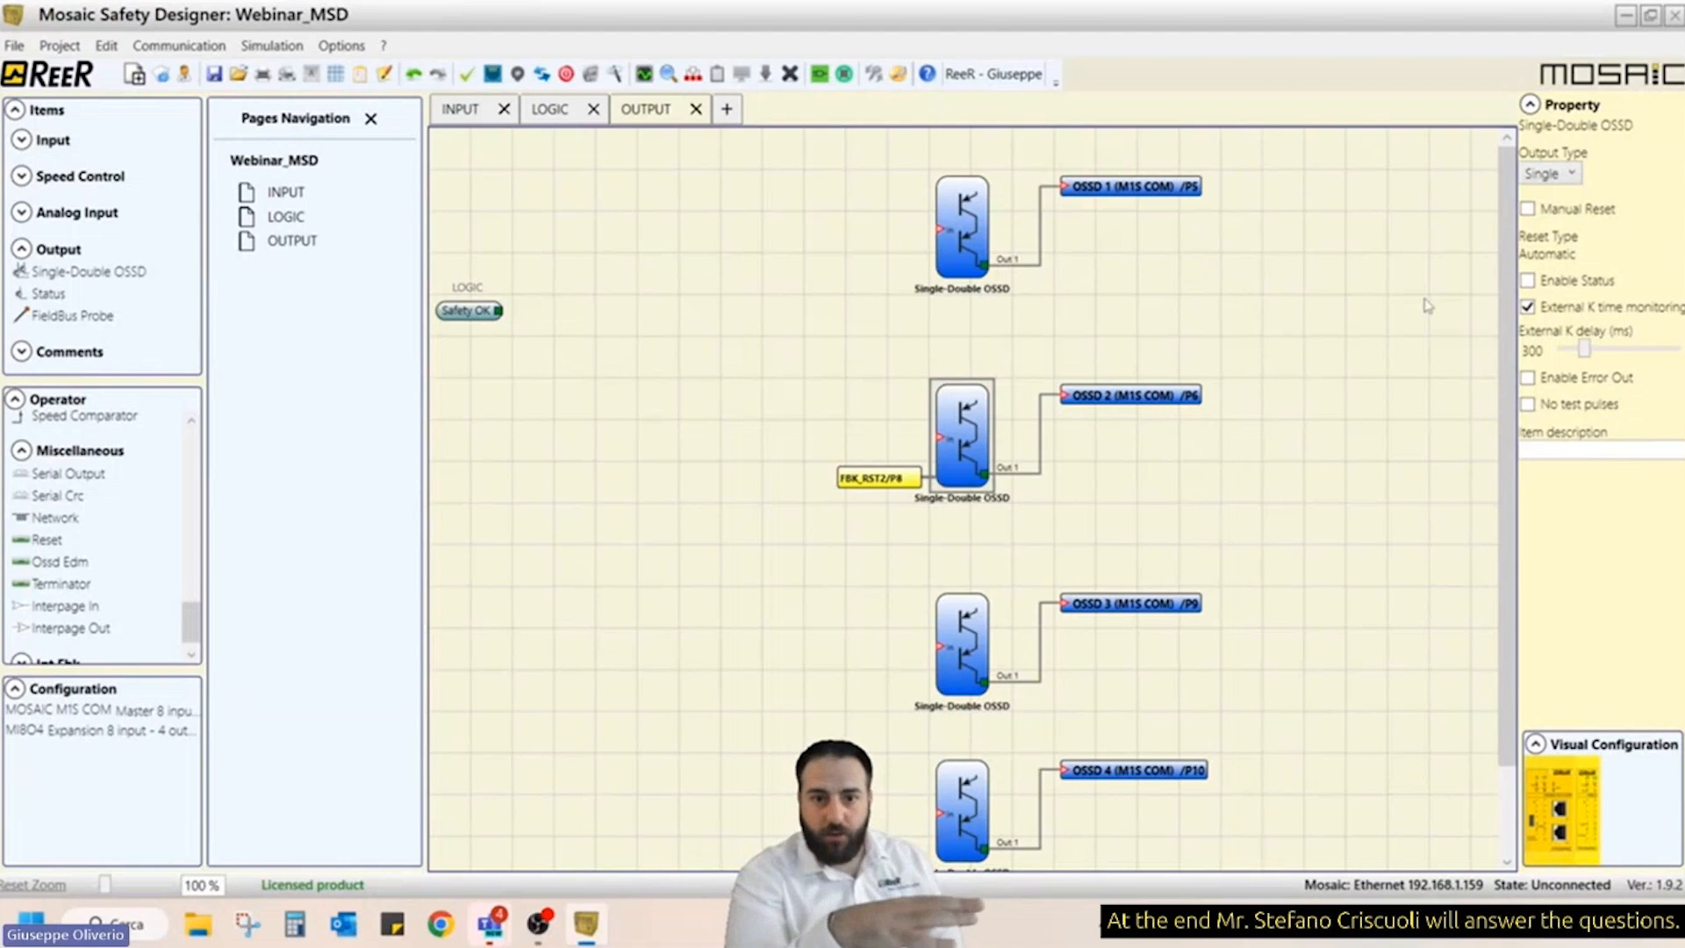
click(1530, 308)
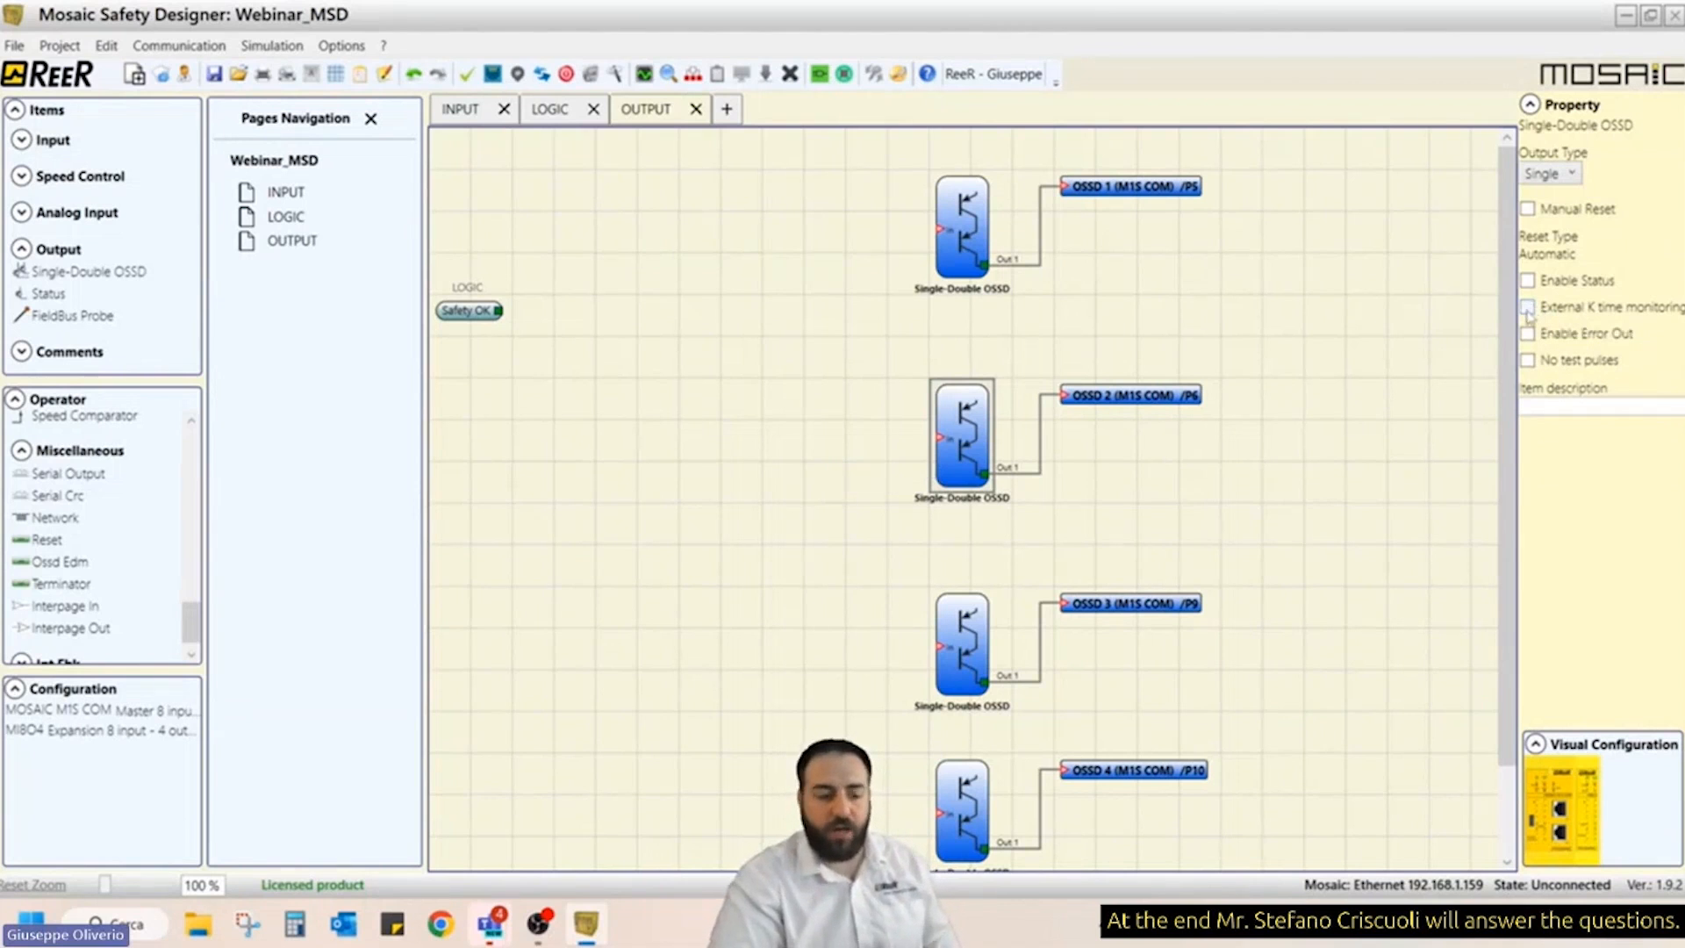
click(1529, 307)
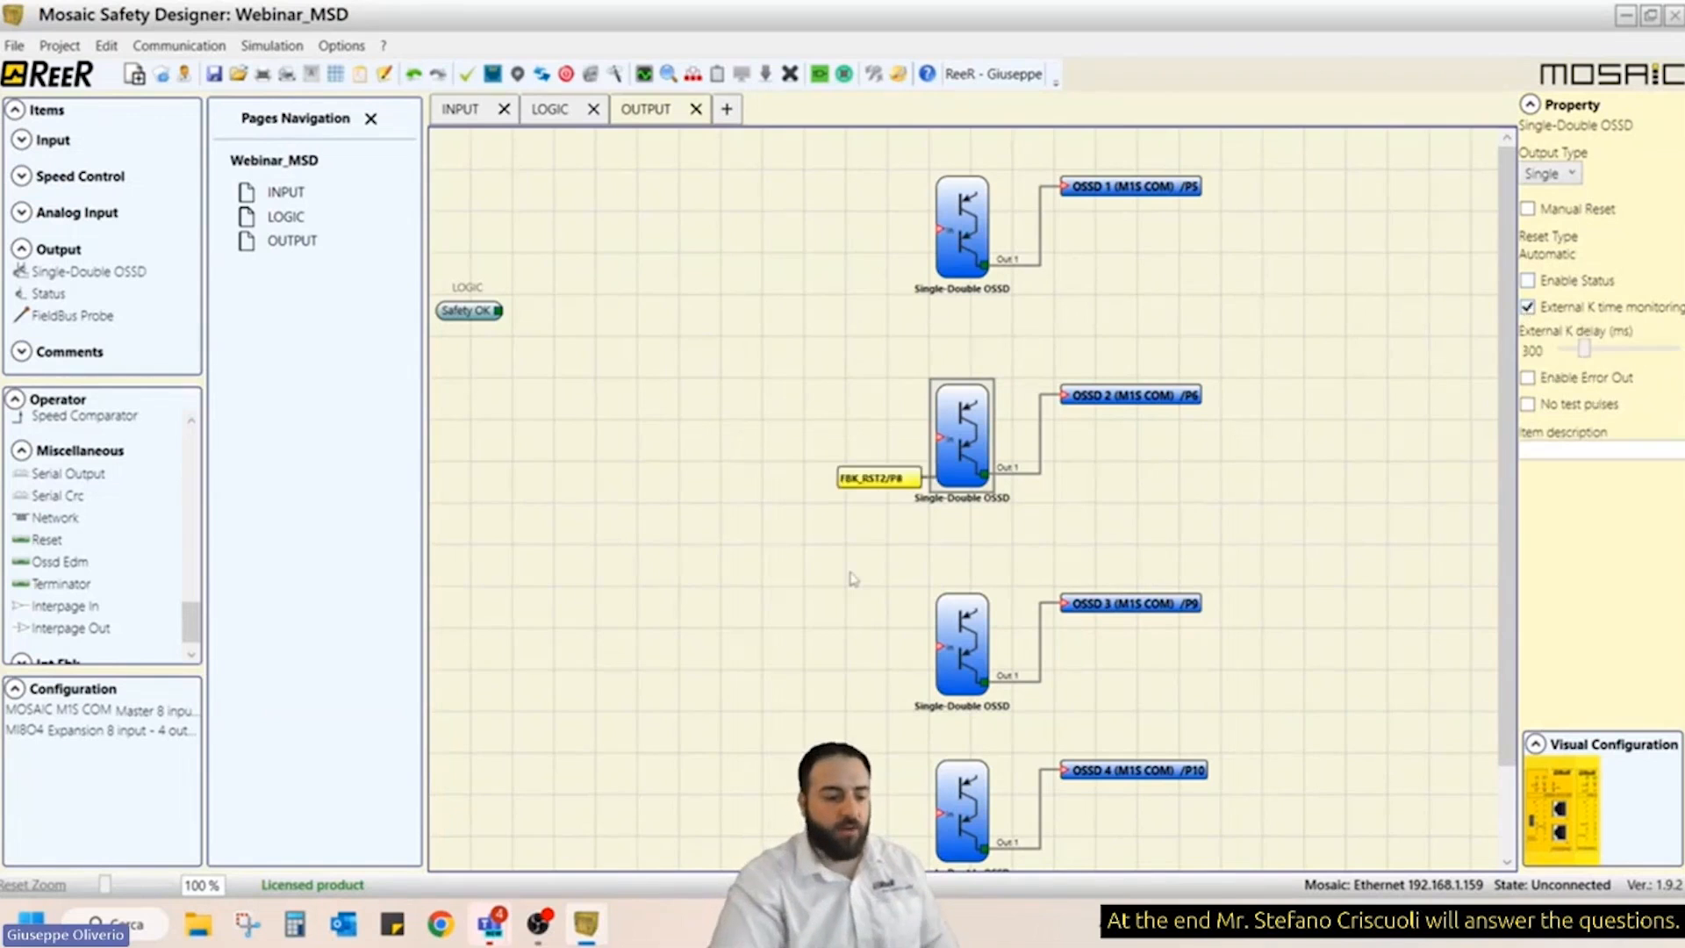
scroll(880, 499, up, 5)
scroll(881, 498, down, 3)
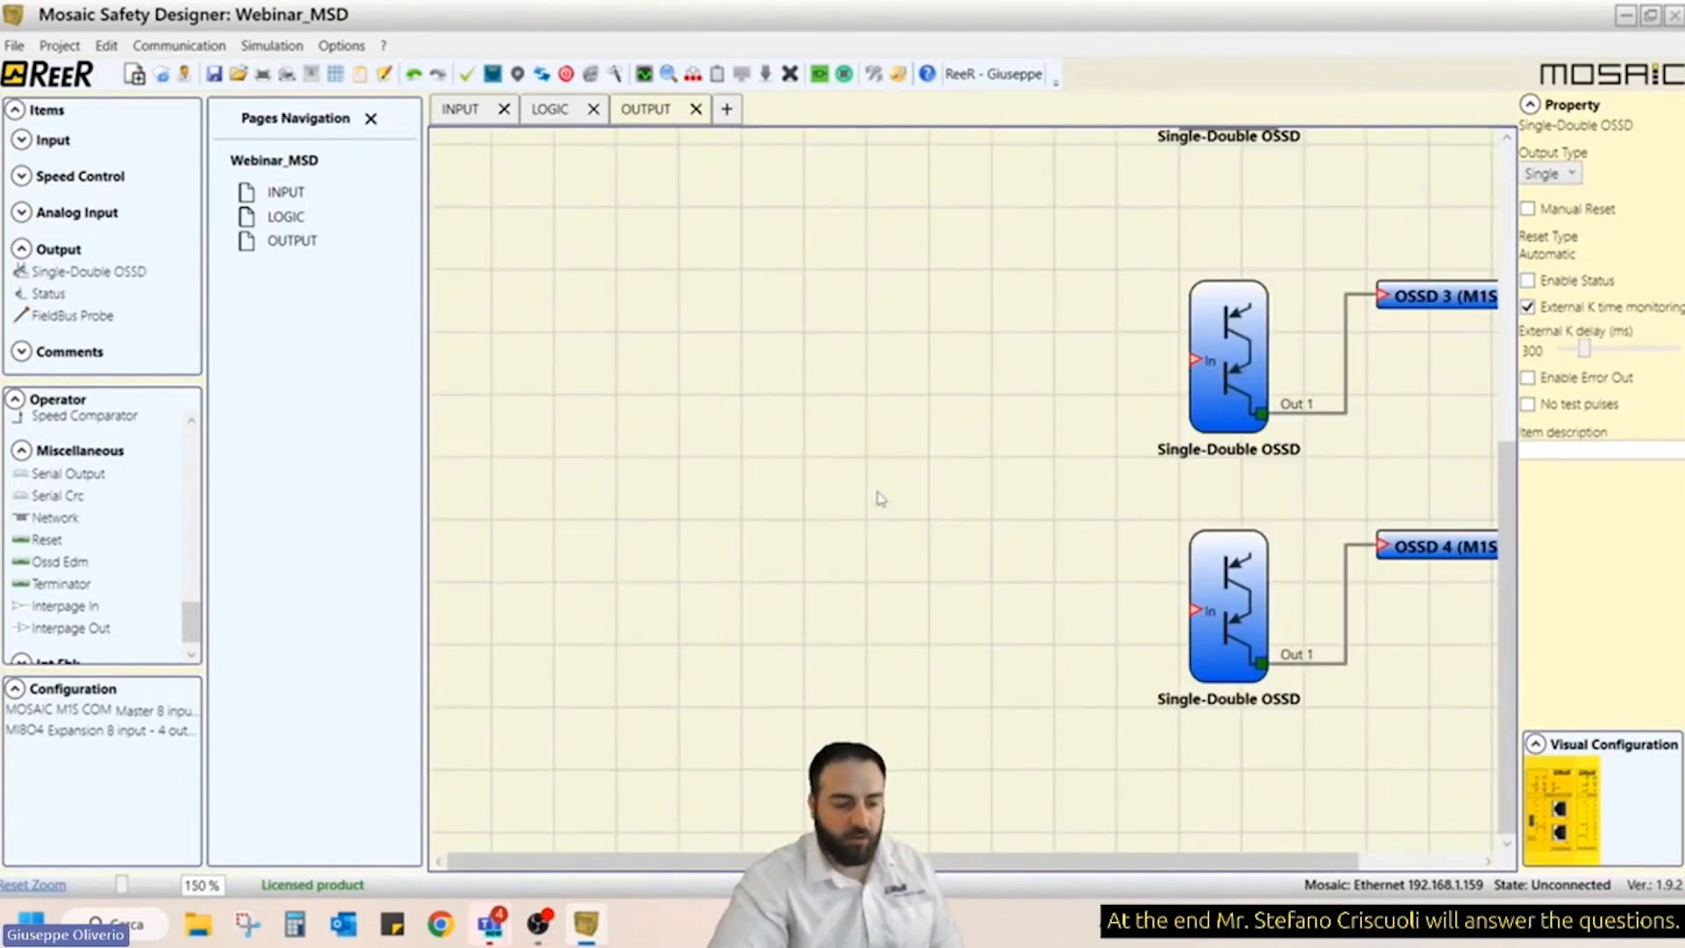
scroll(881, 499, up, 3)
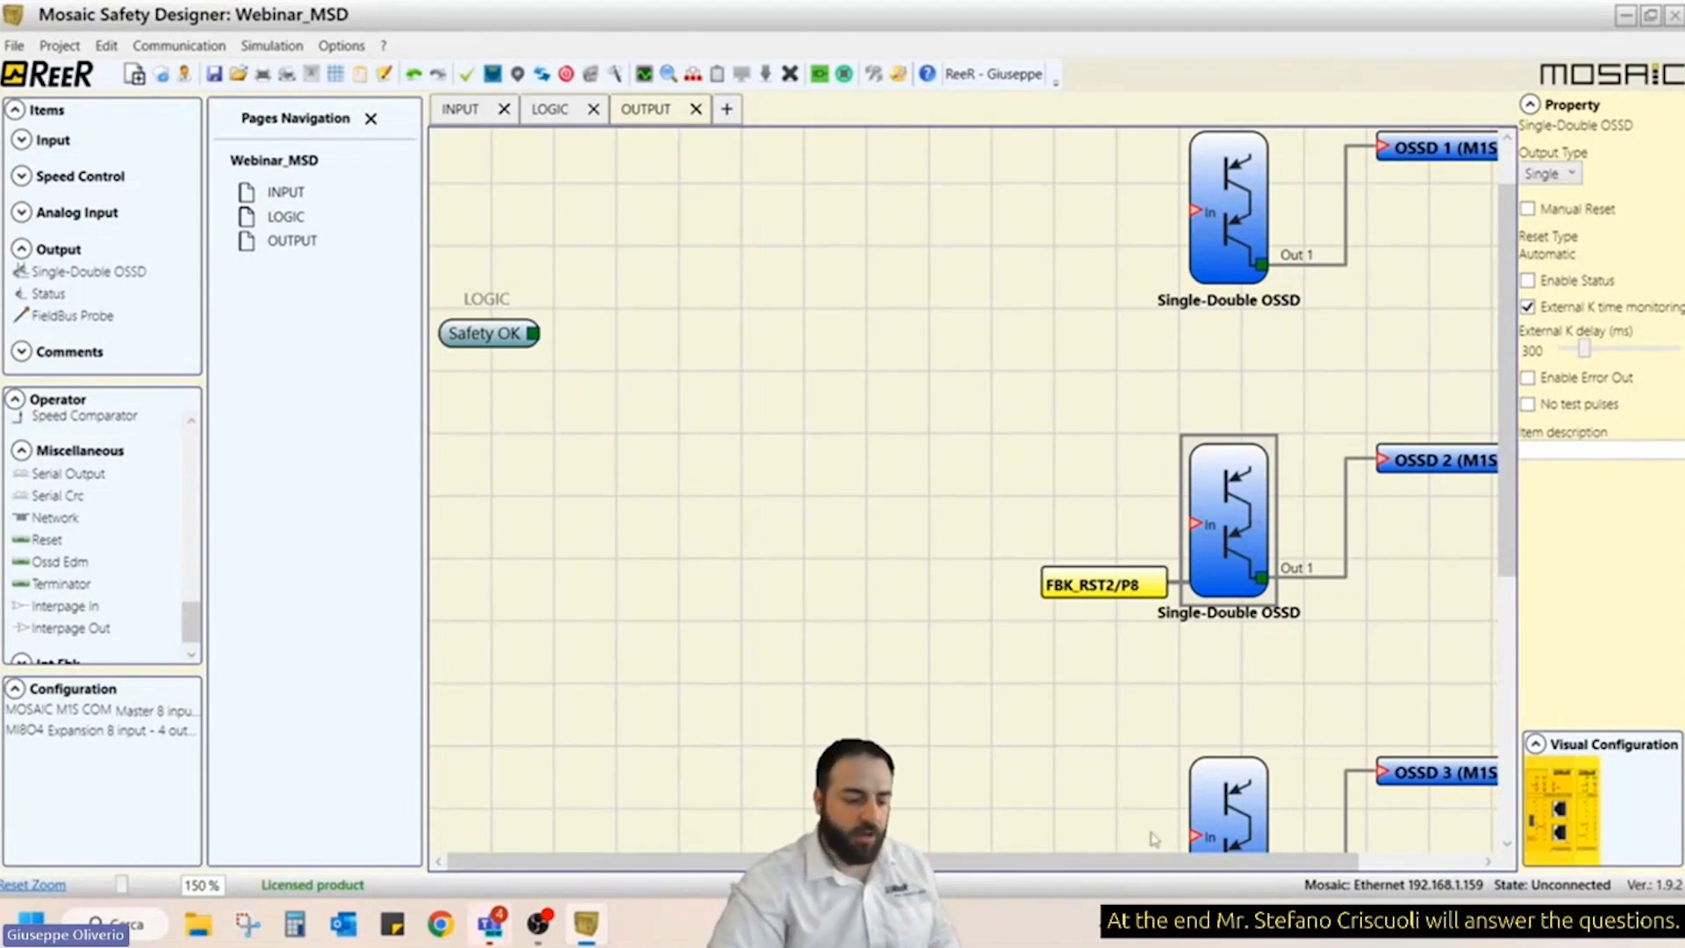
- Enable Manual Reset on the OSSD 3 block with FBK_RST1 as the reset position
scroll(1240, 697, down, 5)
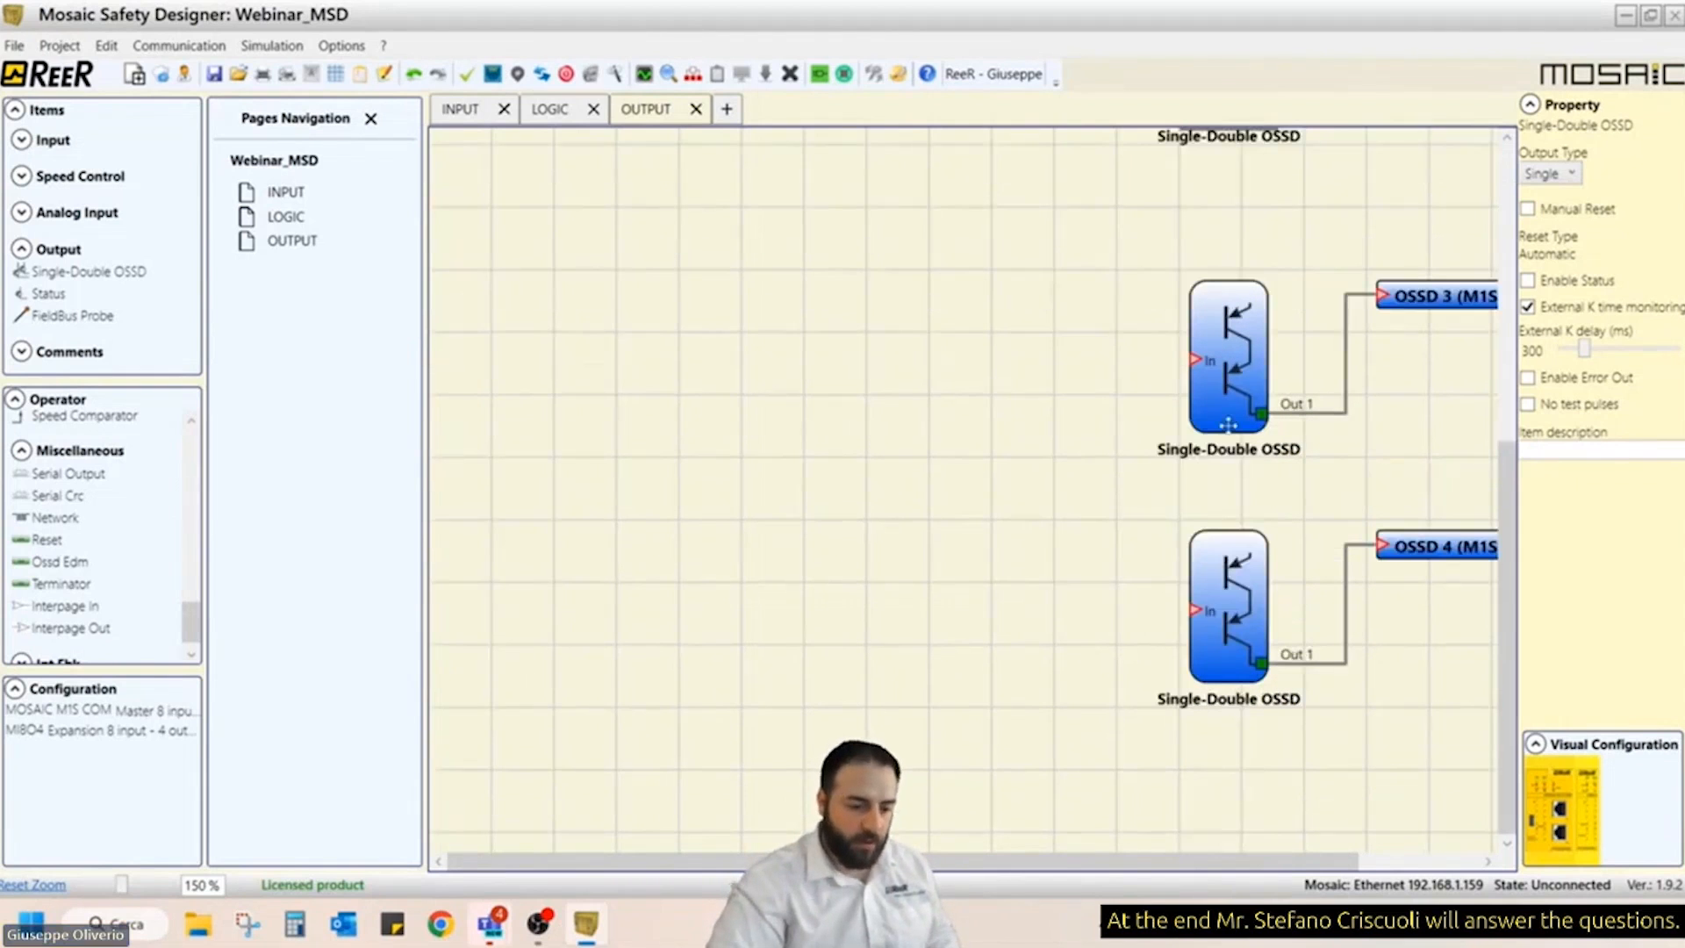
click(1227, 421)
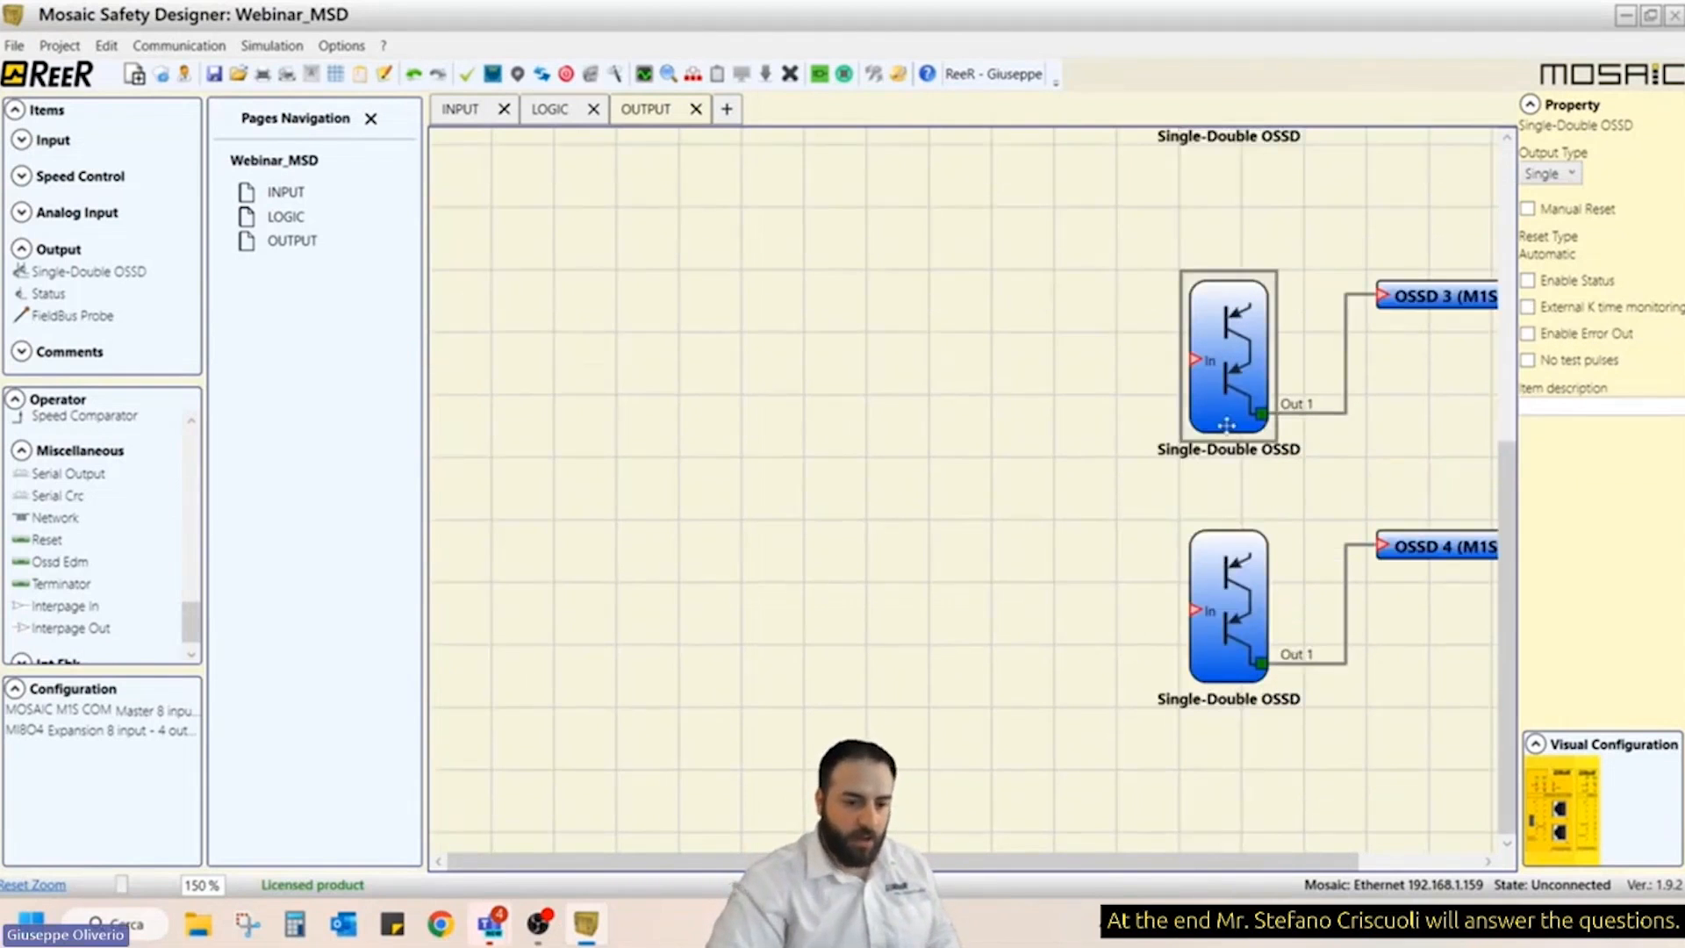
click(1553, 214)
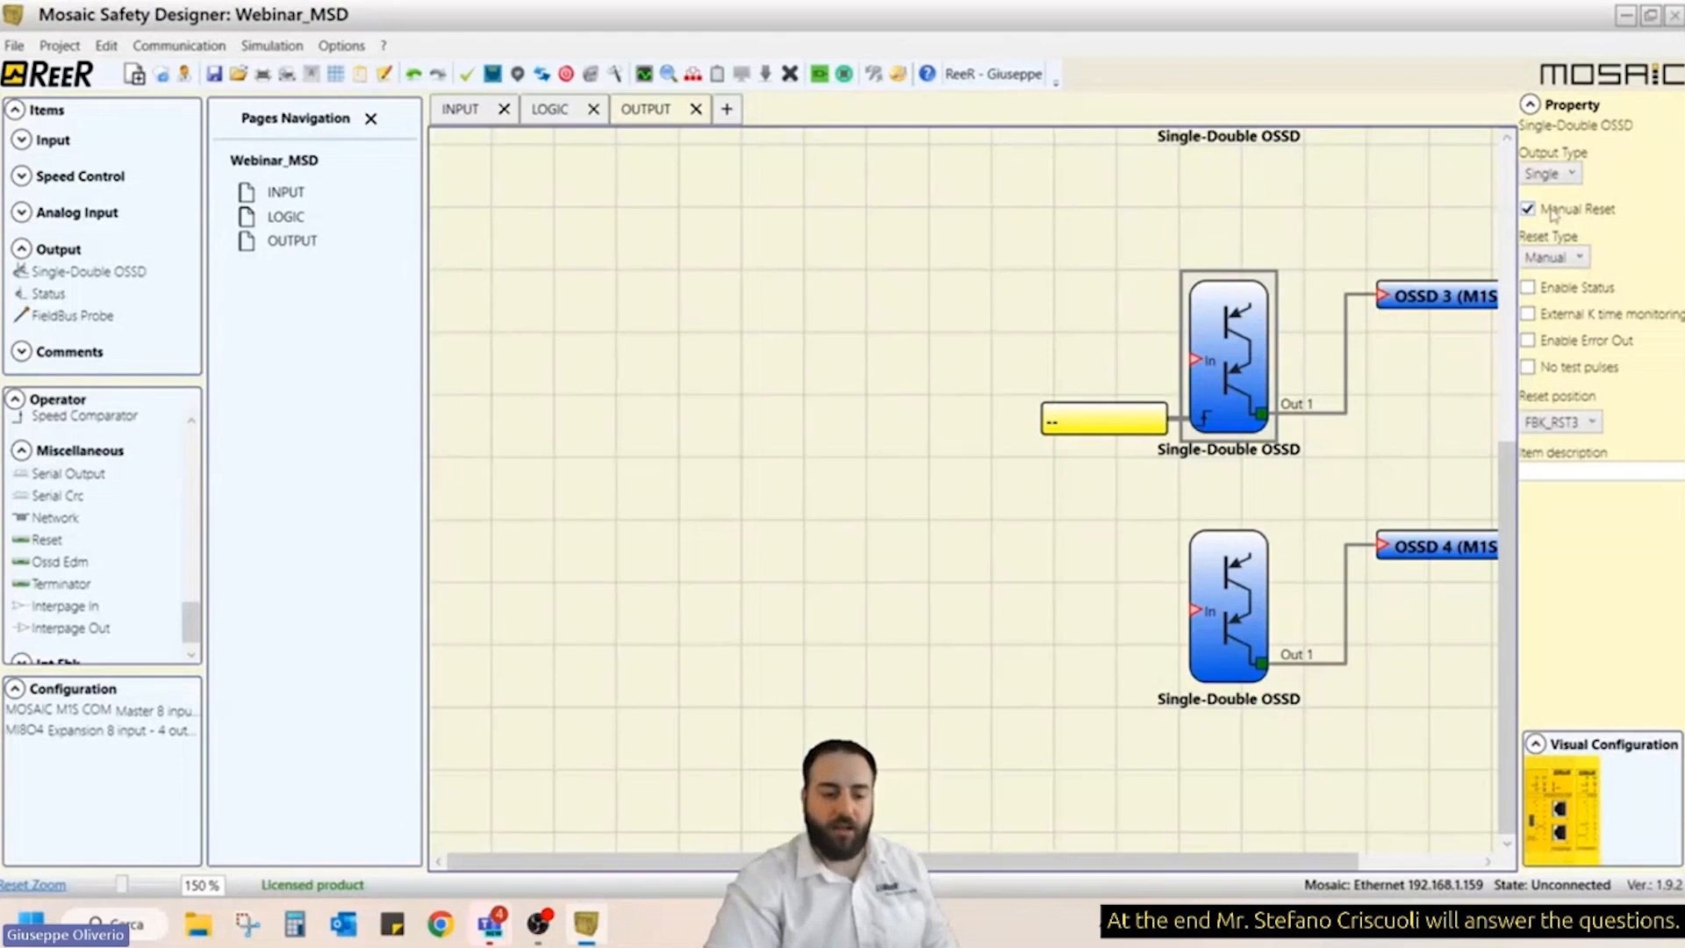
click(1571, 427)
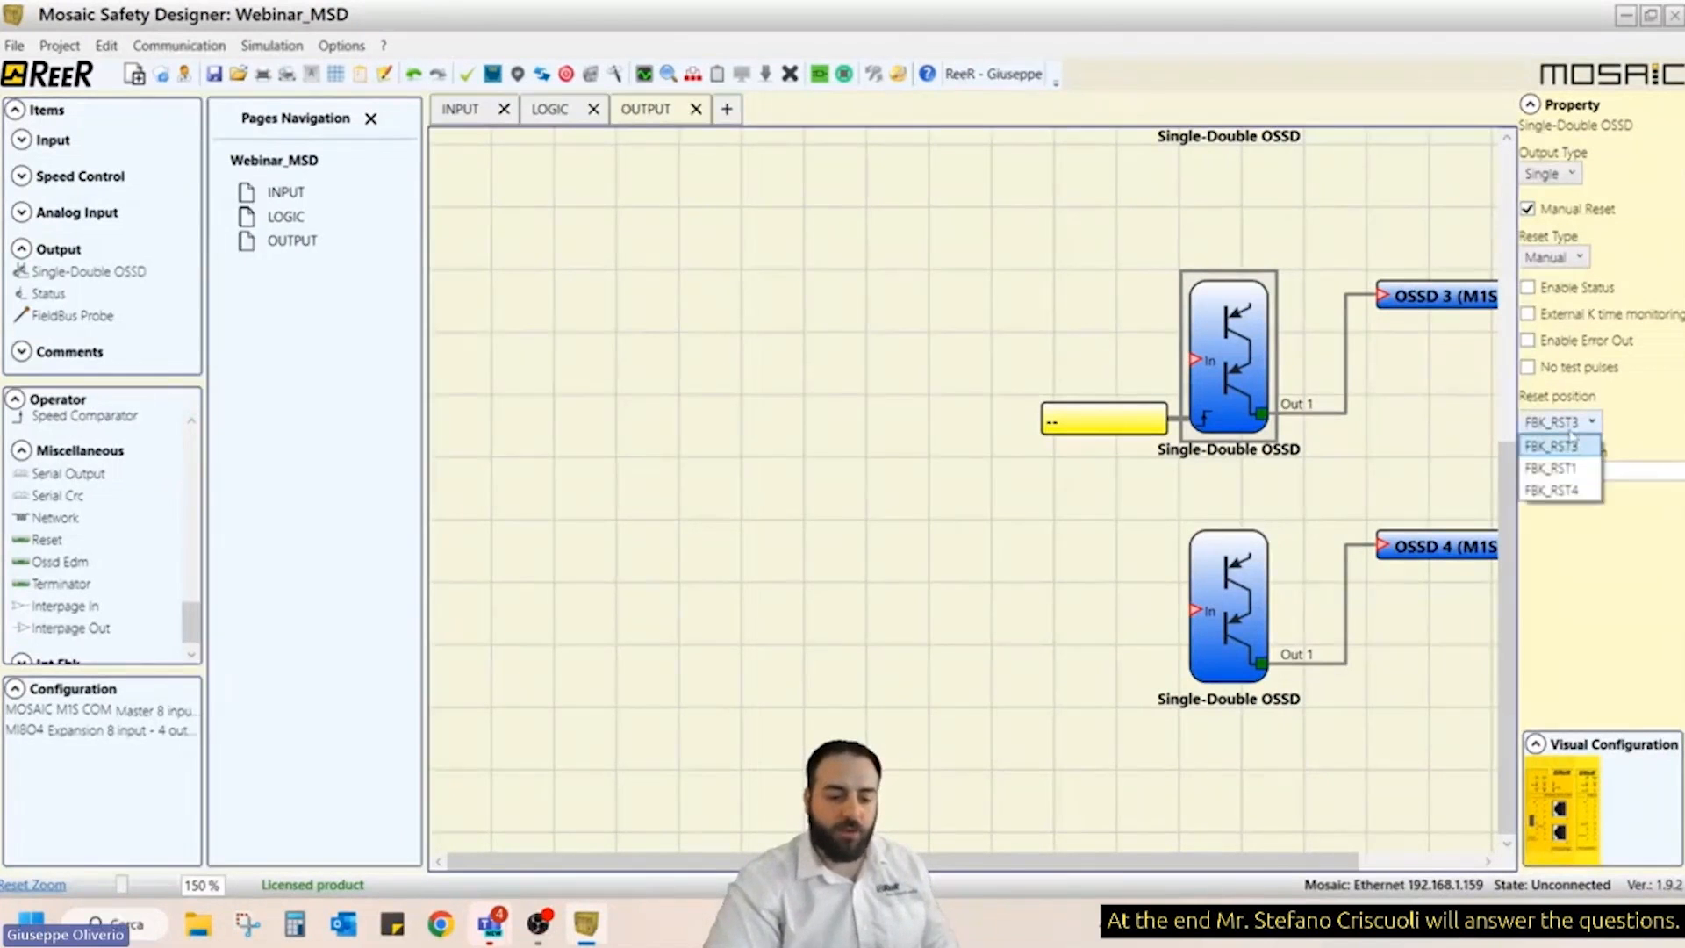
click(1578, 455)
click(1571, 428)
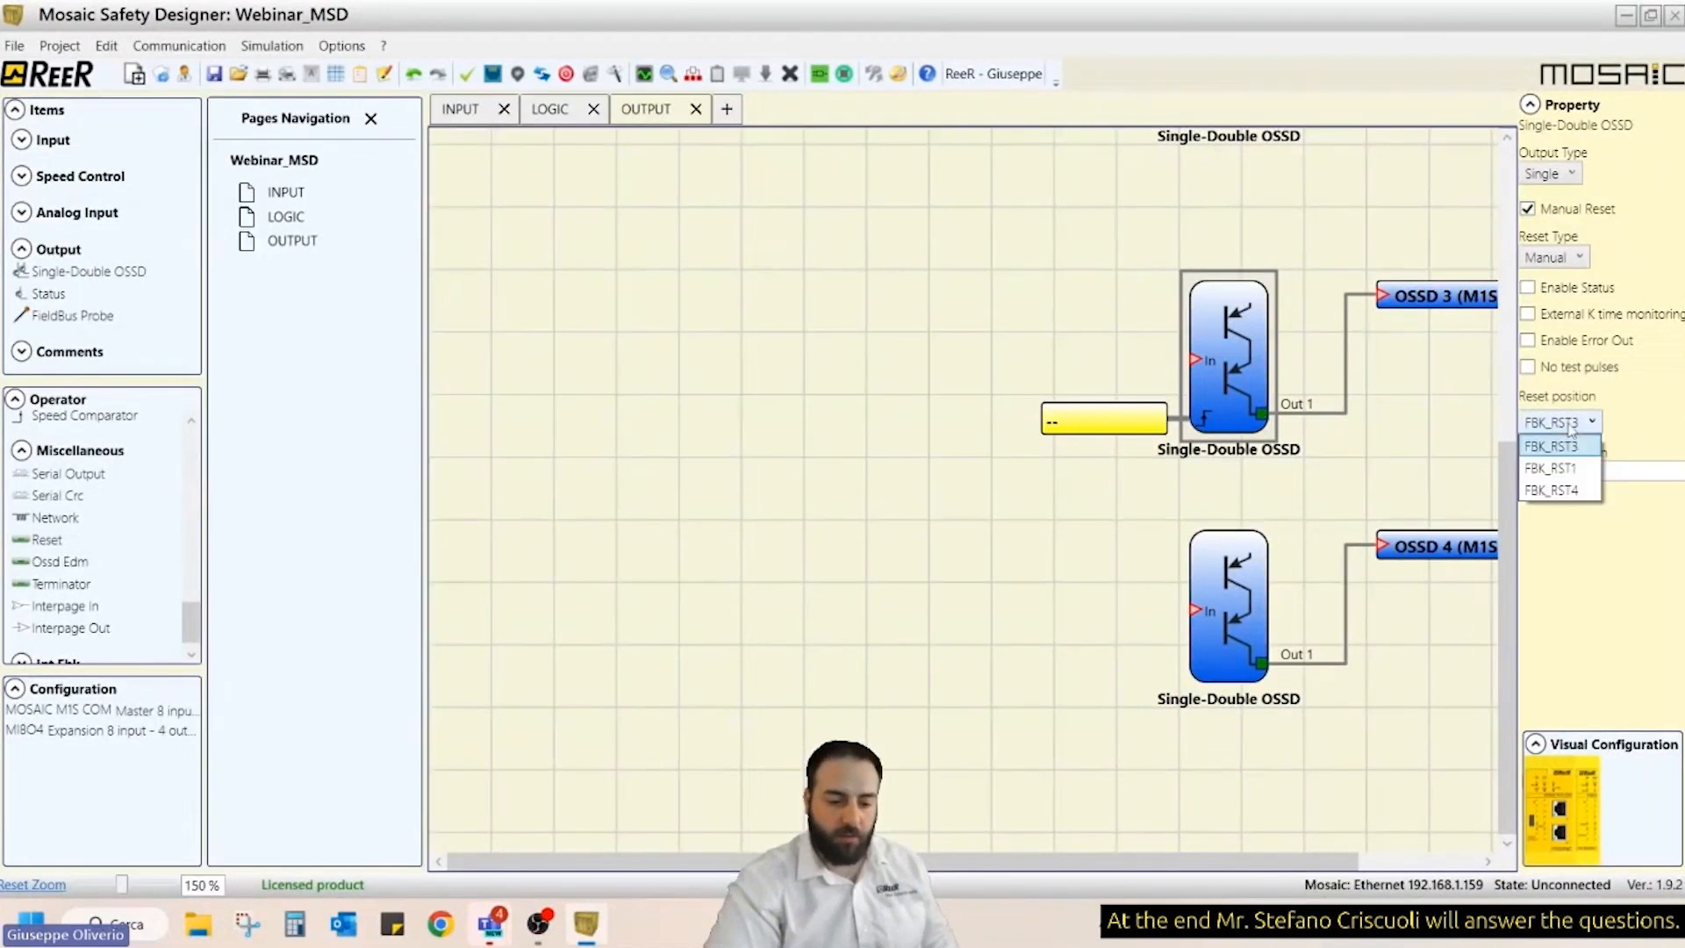
click(1585, 467)
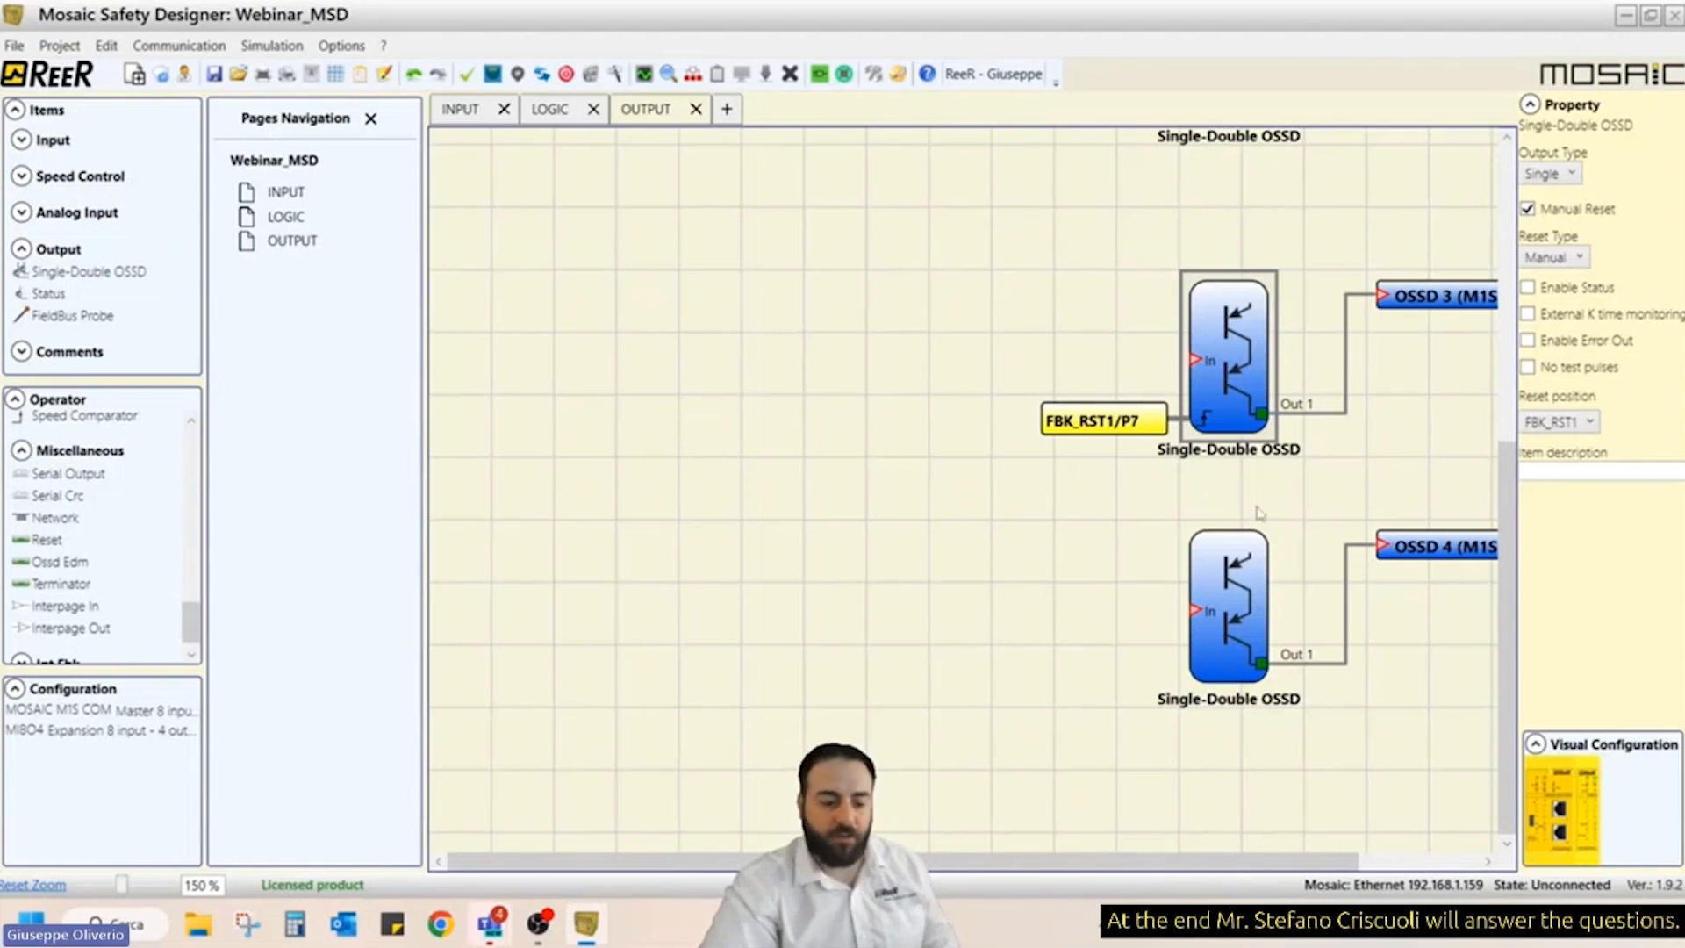
- Enable Manual Reset on the OSSD 4 block, trying FBK_RST1 before choosing FBK_RST4 as the reset position
click(1233, 561)
click(1552, 210)
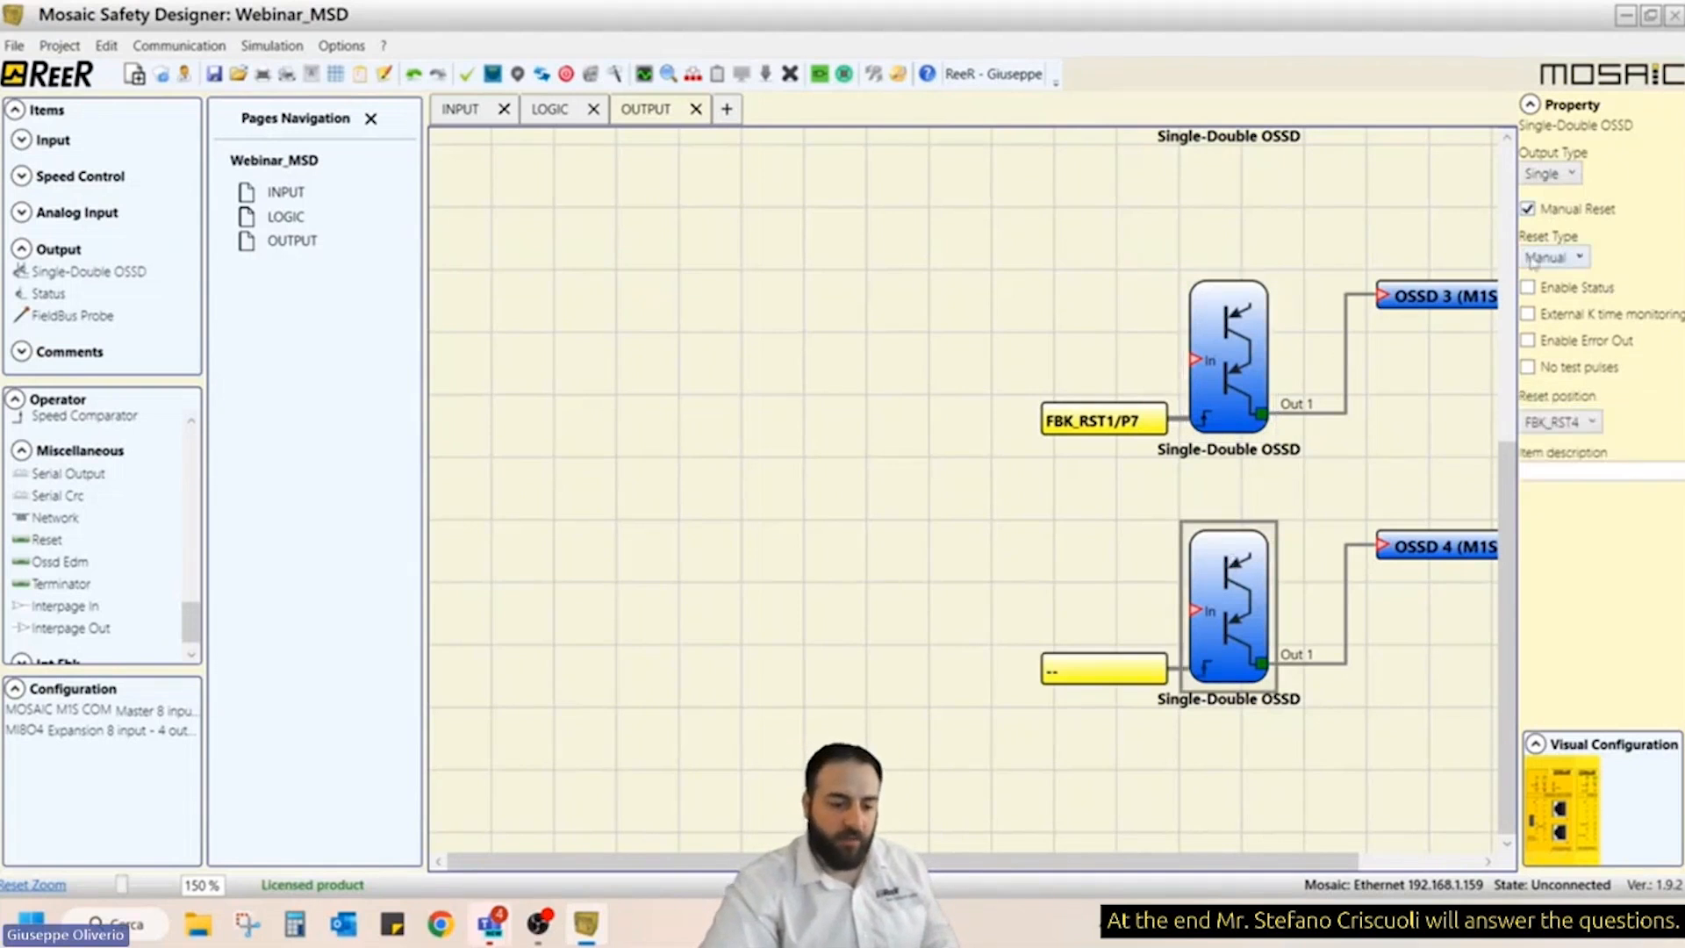
click(1552, 421)
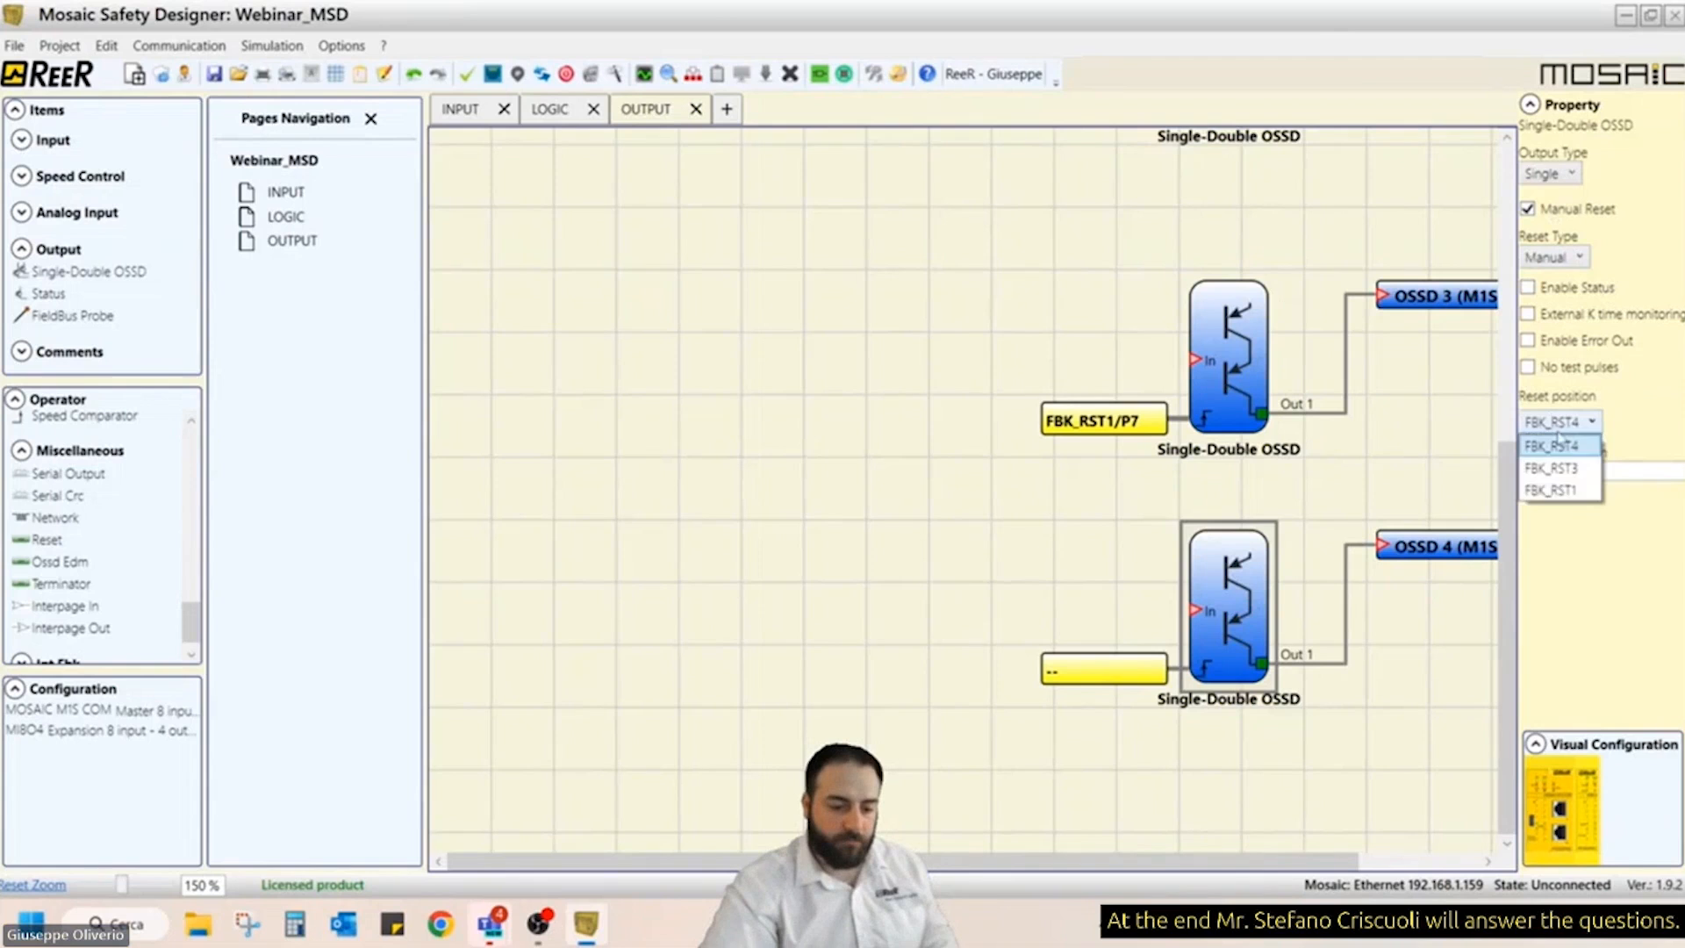
click(1579, 489)
click(1576, 428)
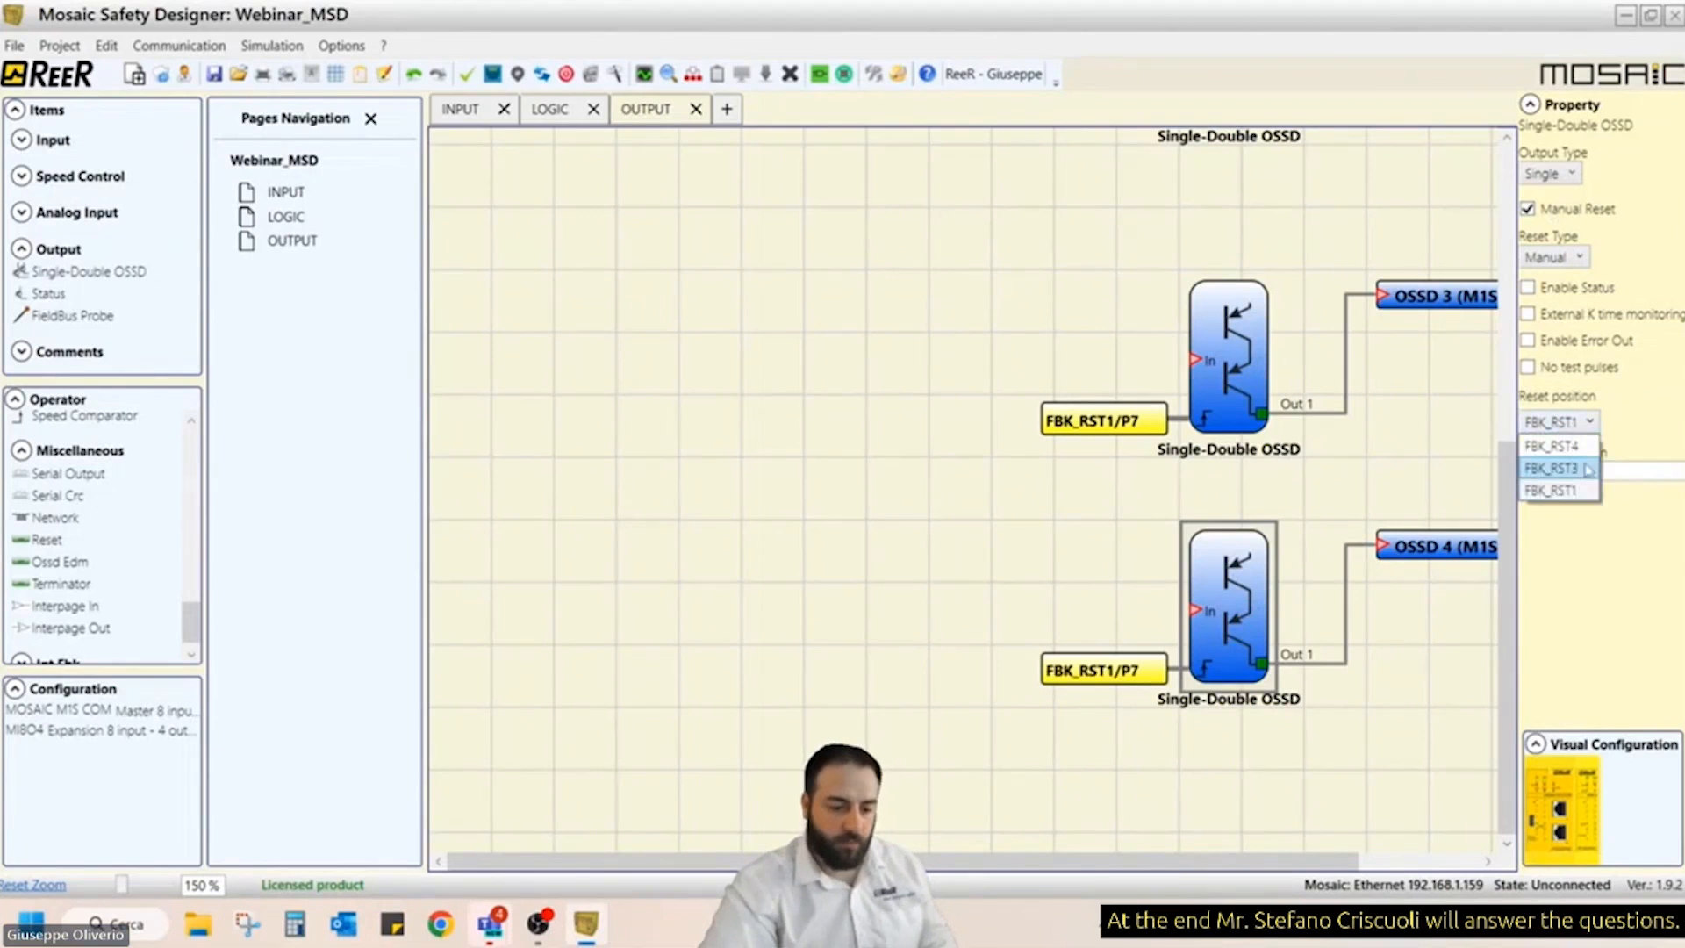
click(1552, 446)
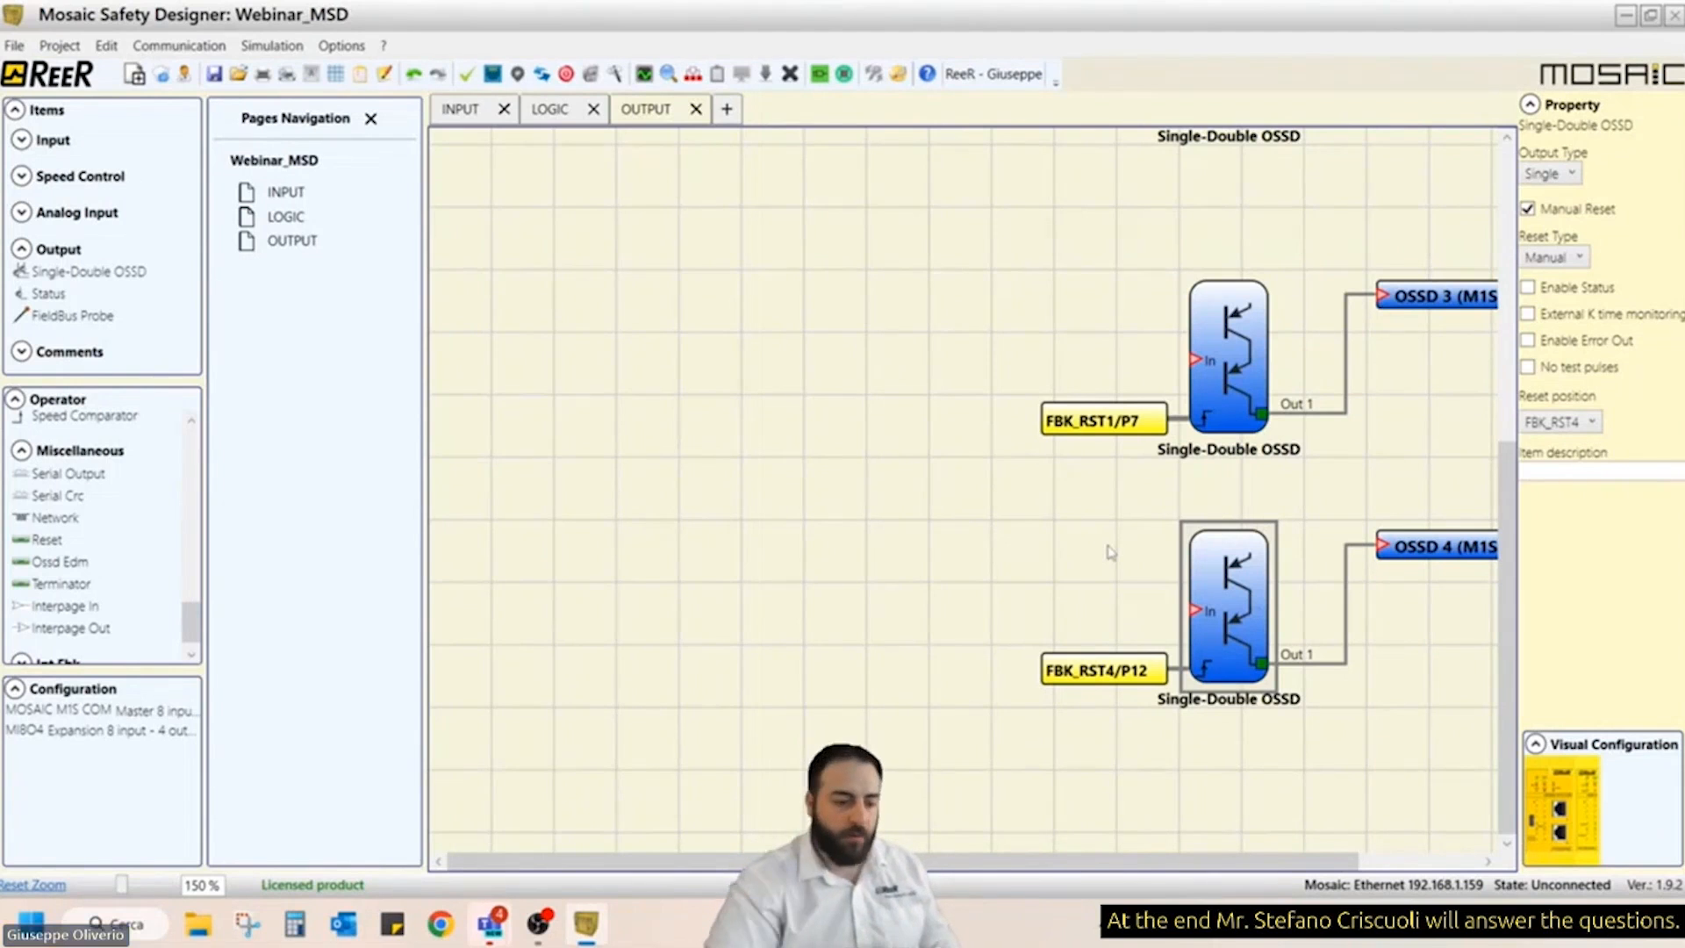
- Set the OSSD 4 block's reset type to Monitored and compare its reset symbol with that of OSSD 3
click(1558, 260)
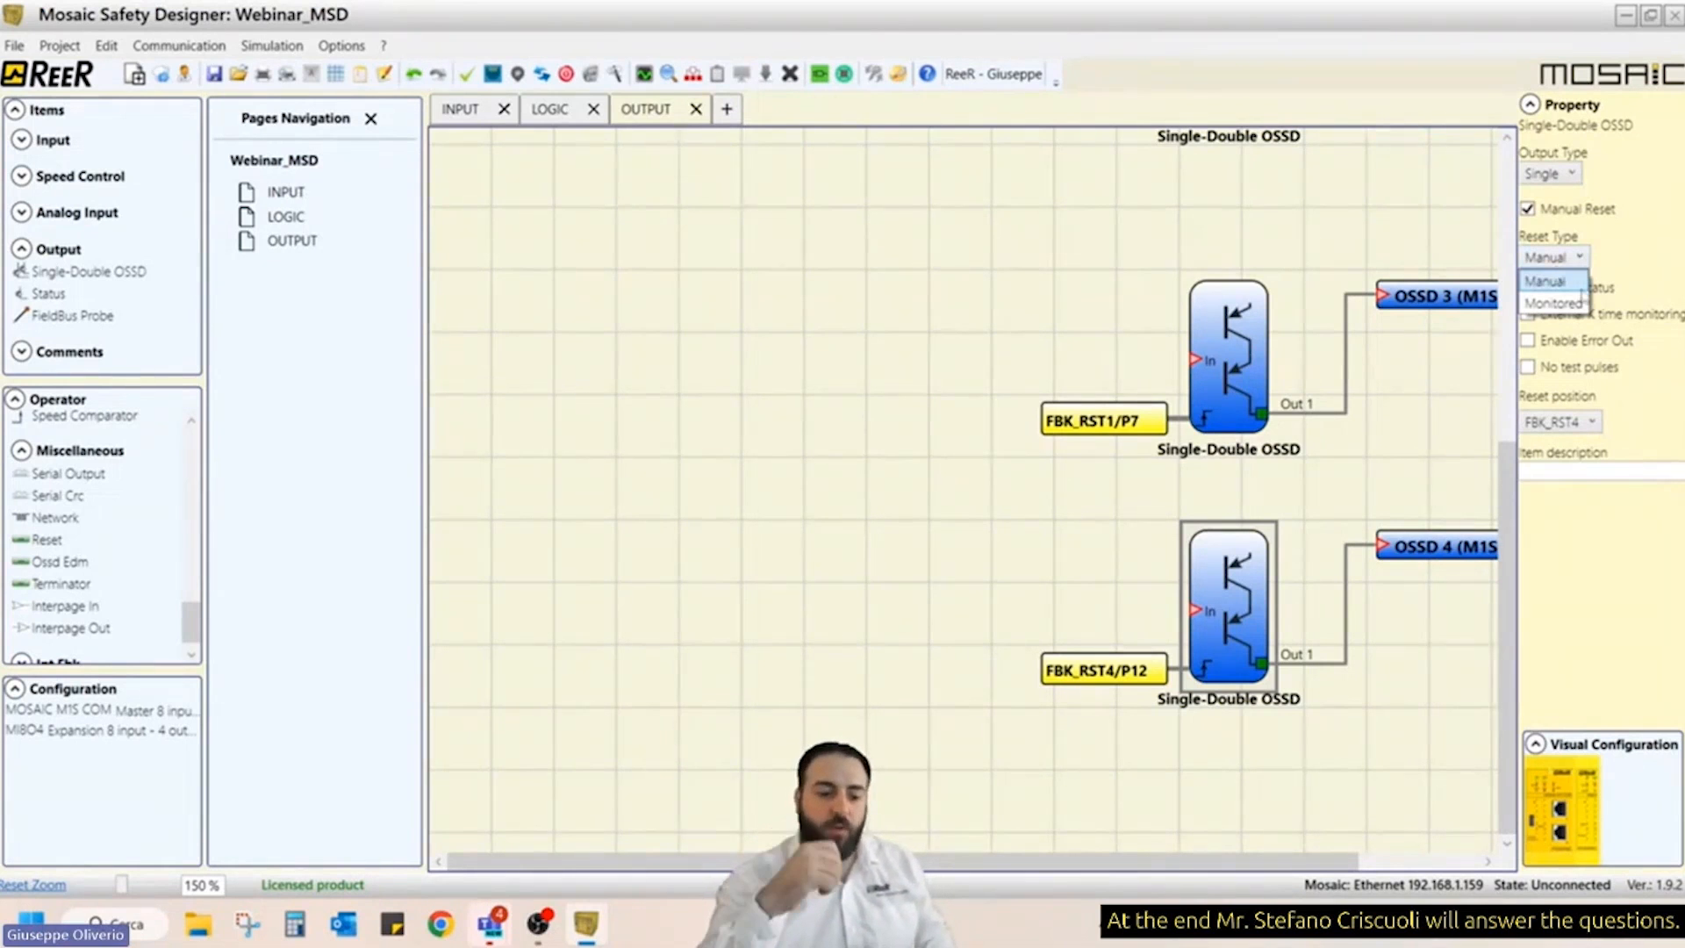
click(1272, 337)
click(1208, 356)
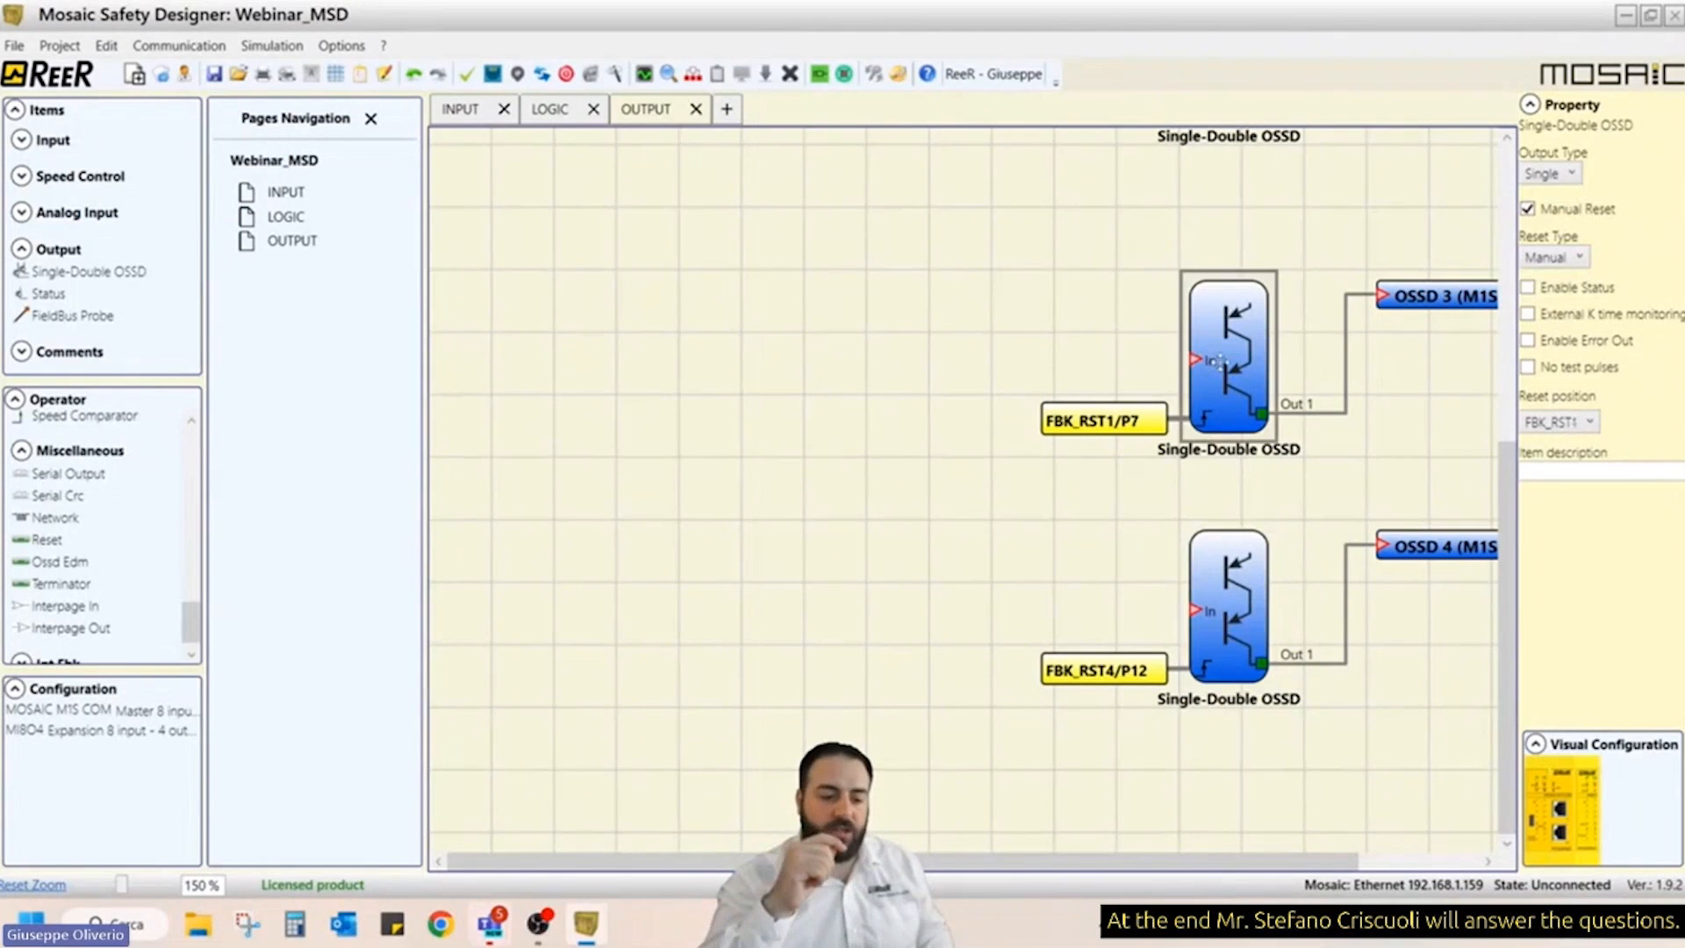
click(1258, 586)
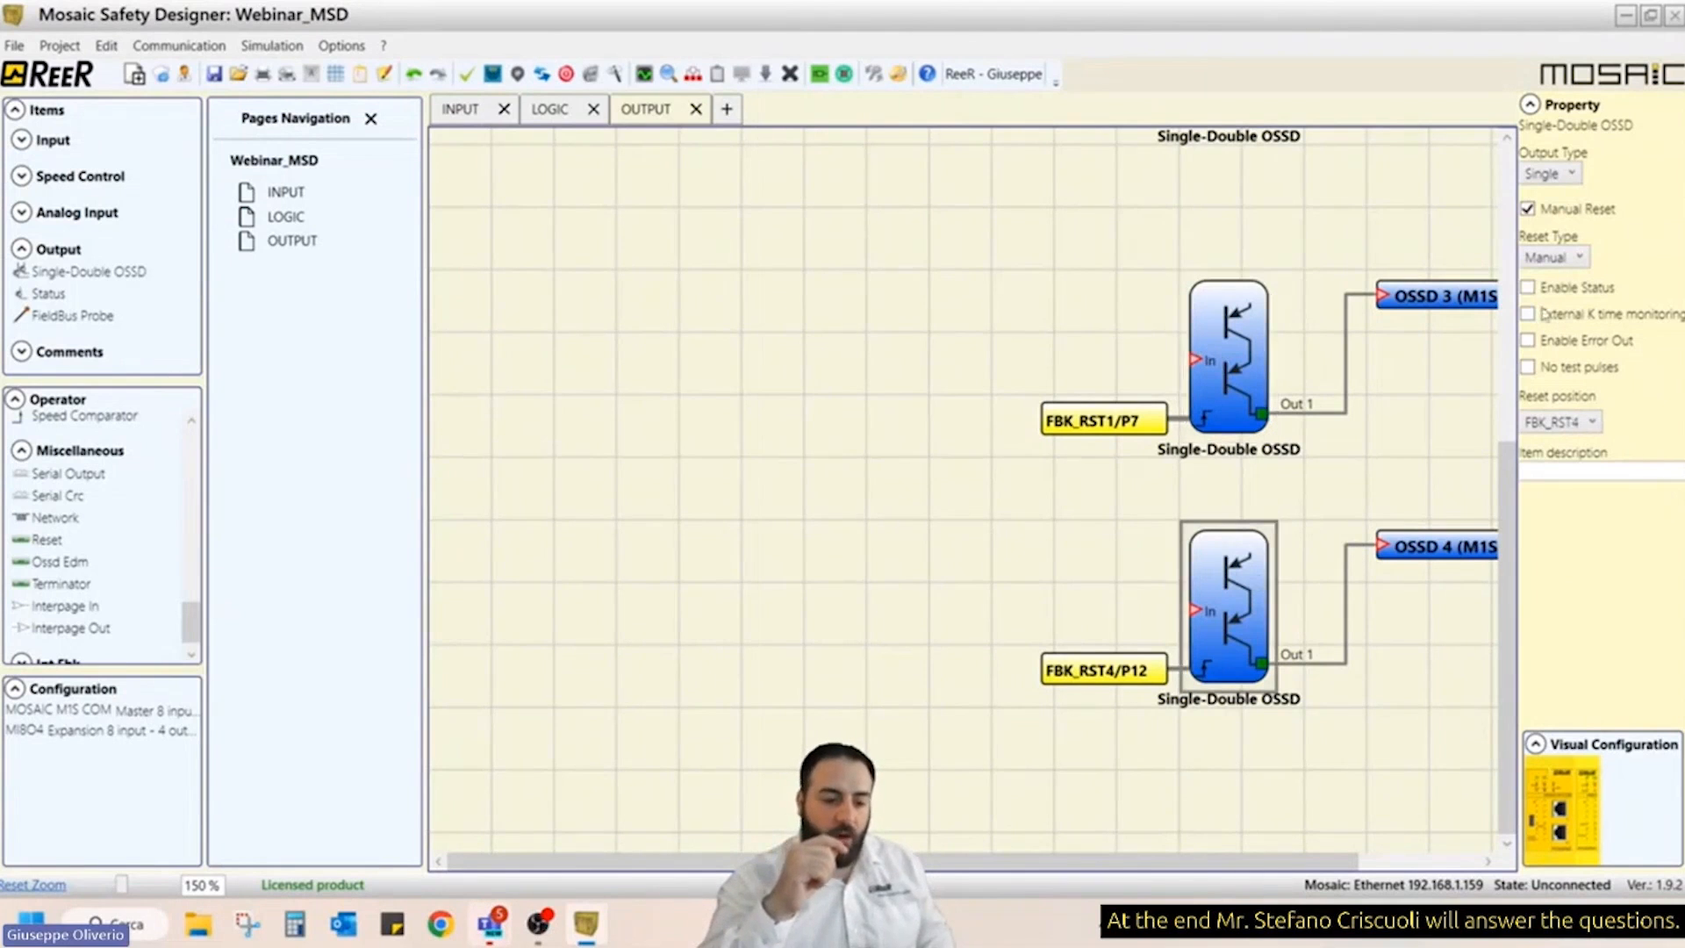
click(1565, 257)
click(1559, 303)
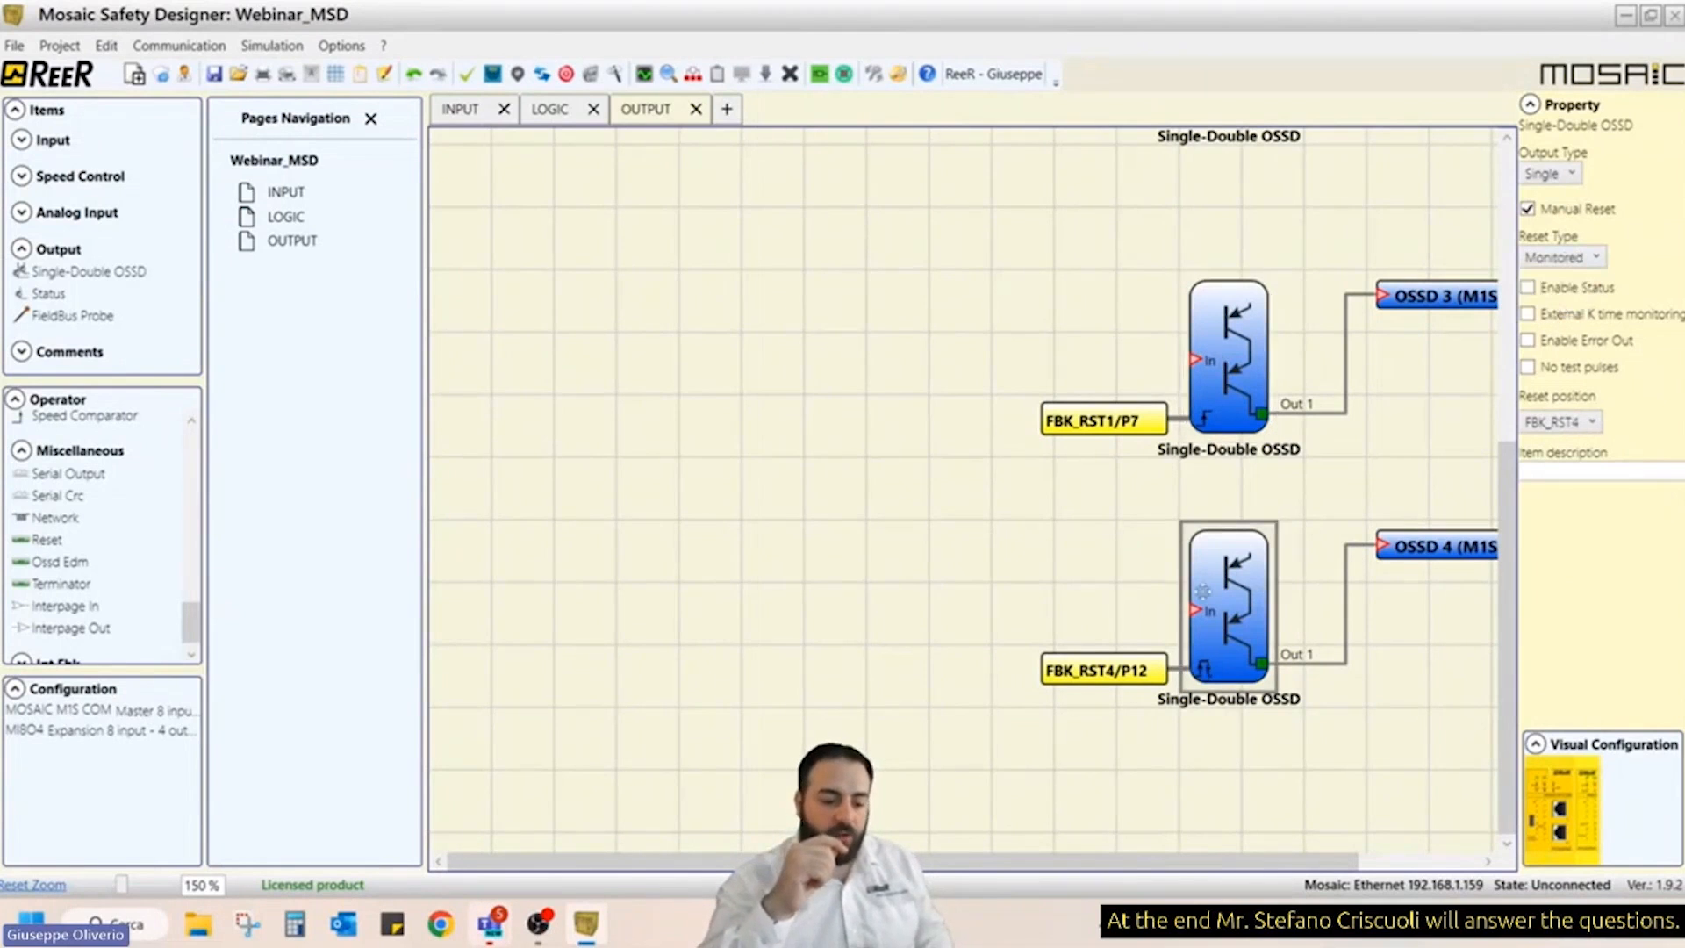
scroll(1087, 509, up, 2)
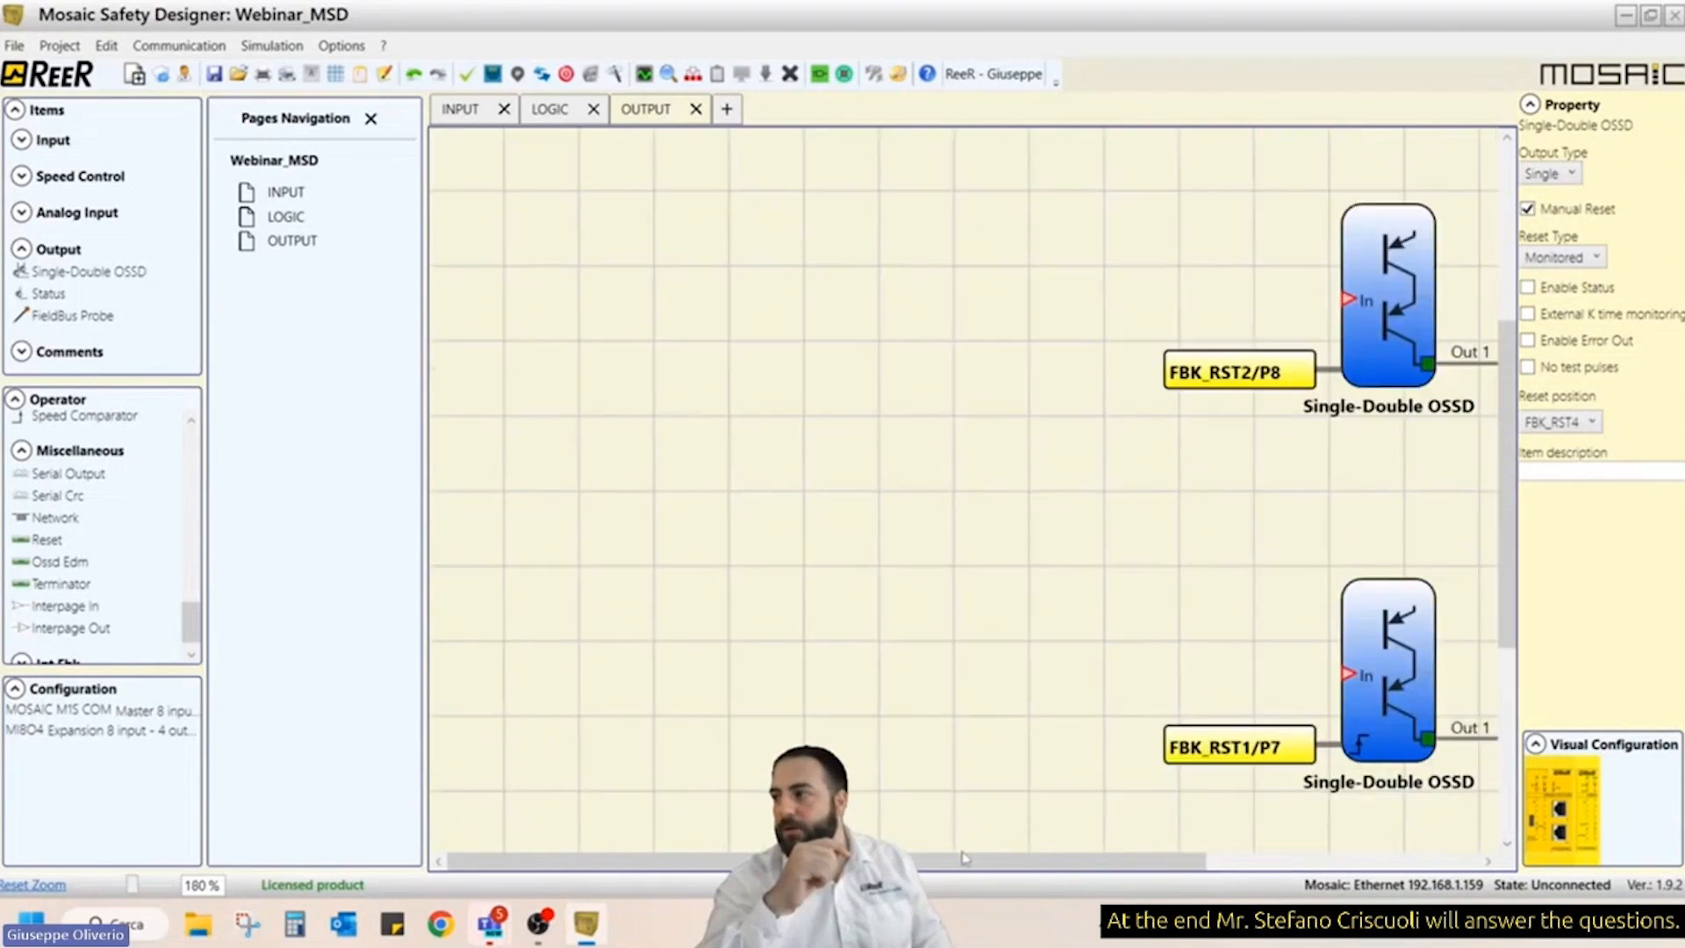
drag(966, 858, 1132, 858)
scroll(1133, 847, down, 3)
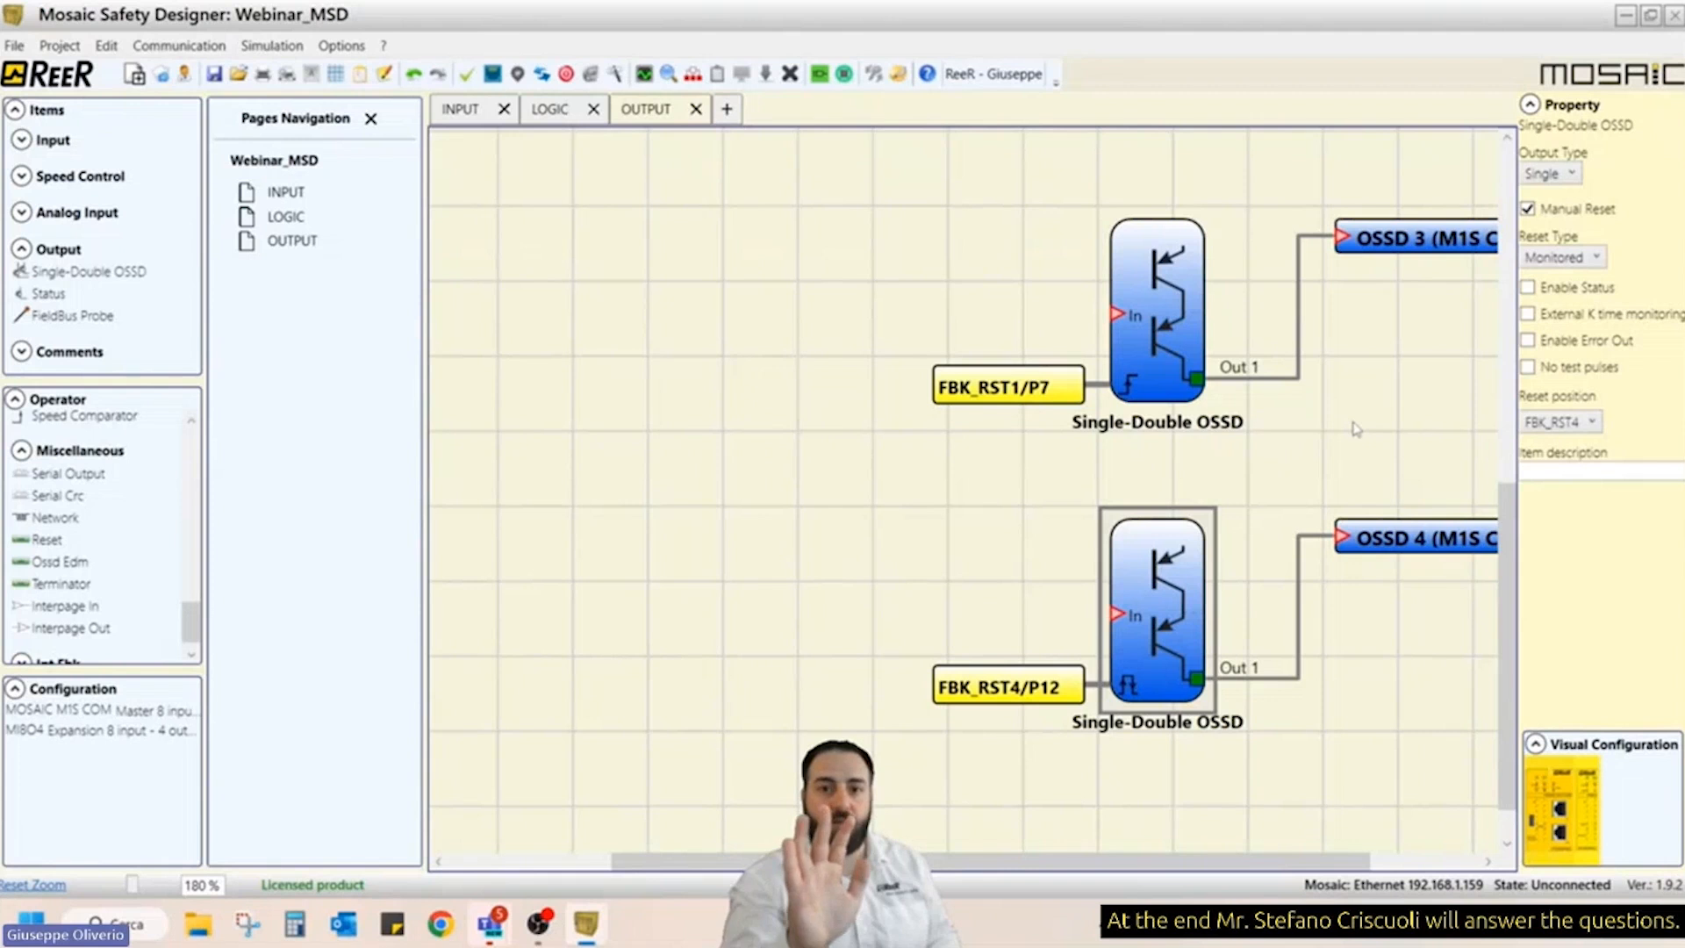
- Wire the Safety OK signal to the inputs of all four Single-Double OSSD blocks on the OUTPUT page
scroll(875, 430, down, 6)
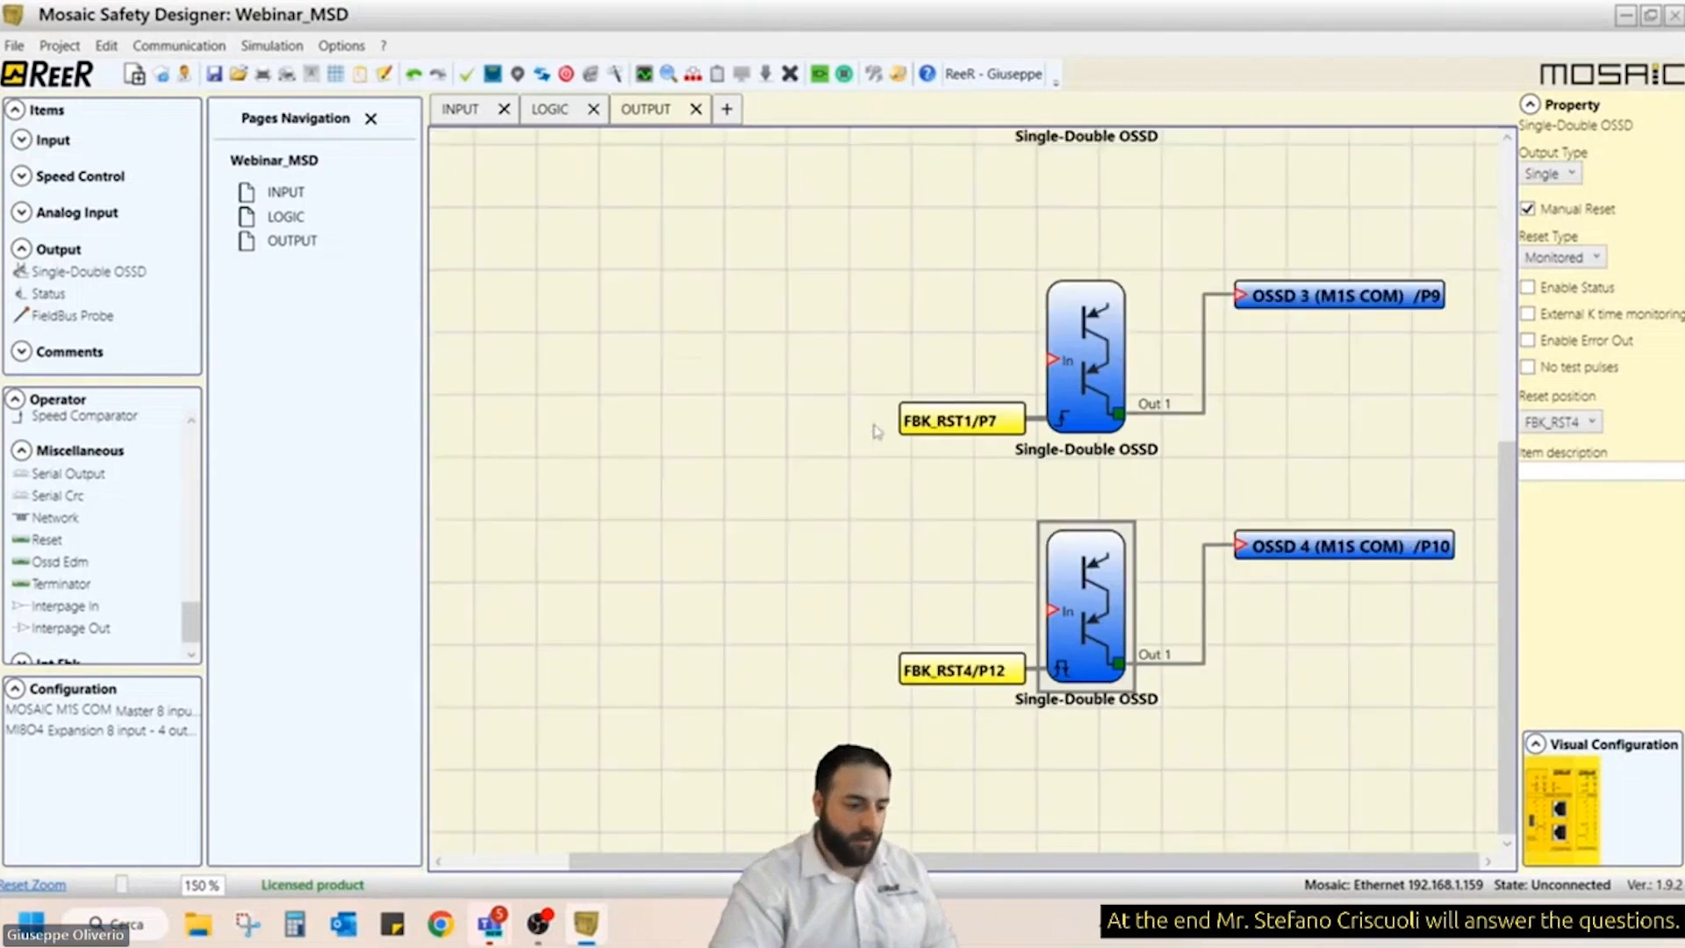
scroll(875, 430, down, 3)
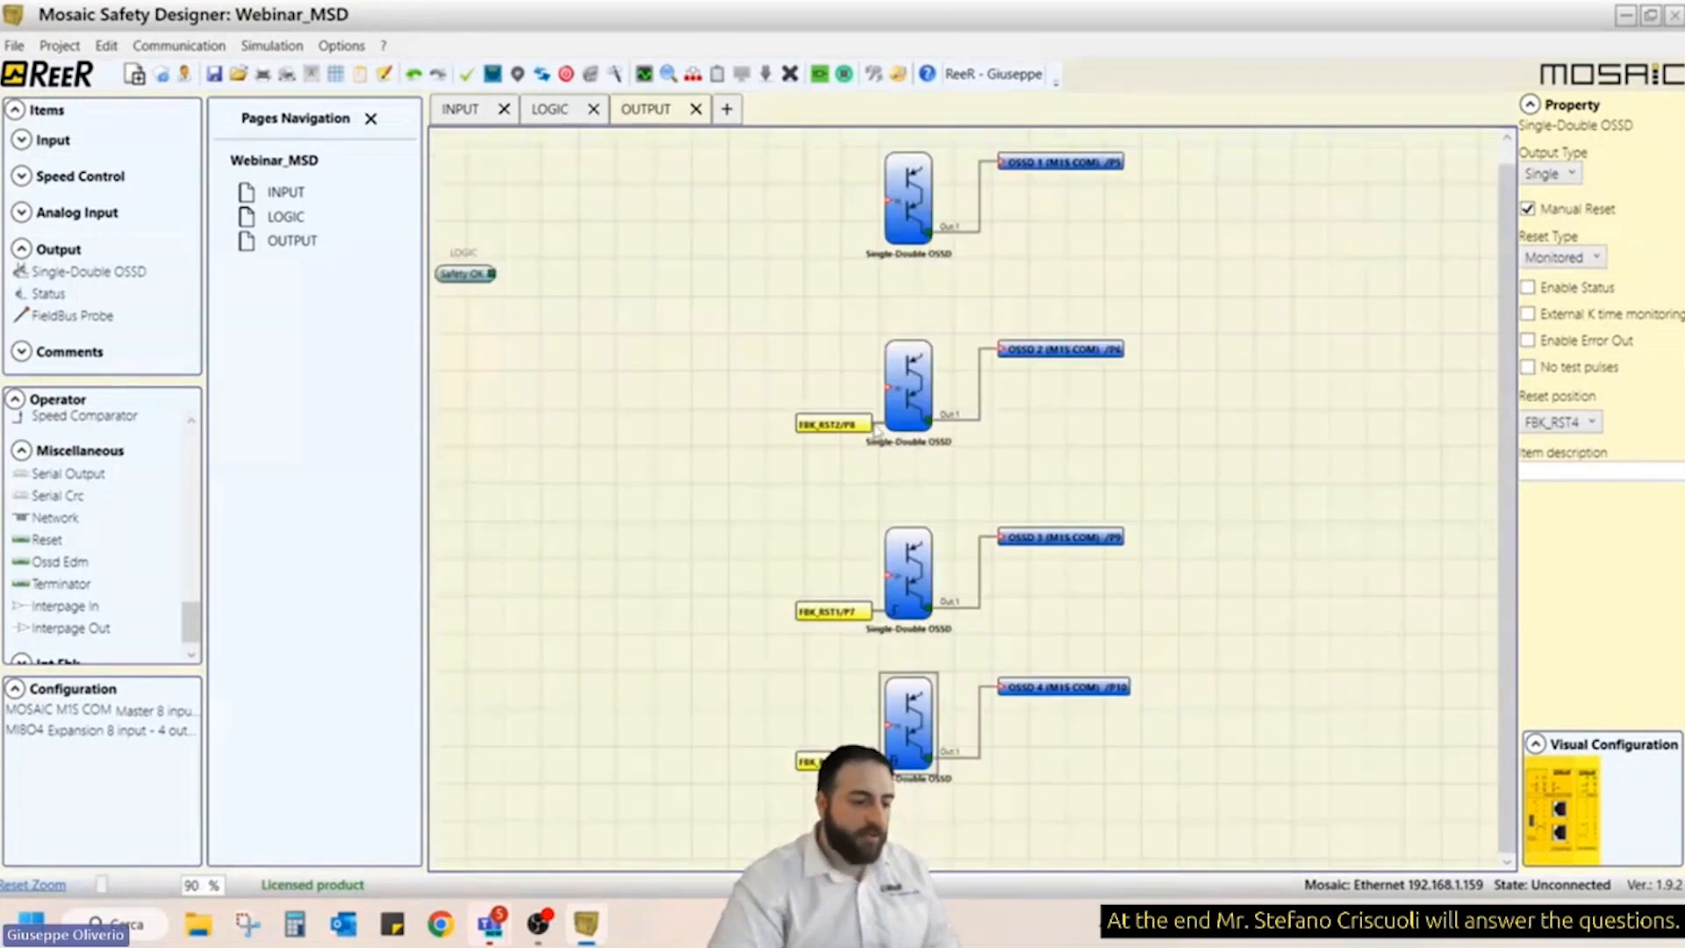
drag(486, 278, 886, 200)
drag(604, 386, 887, 386)
click(799, 395)
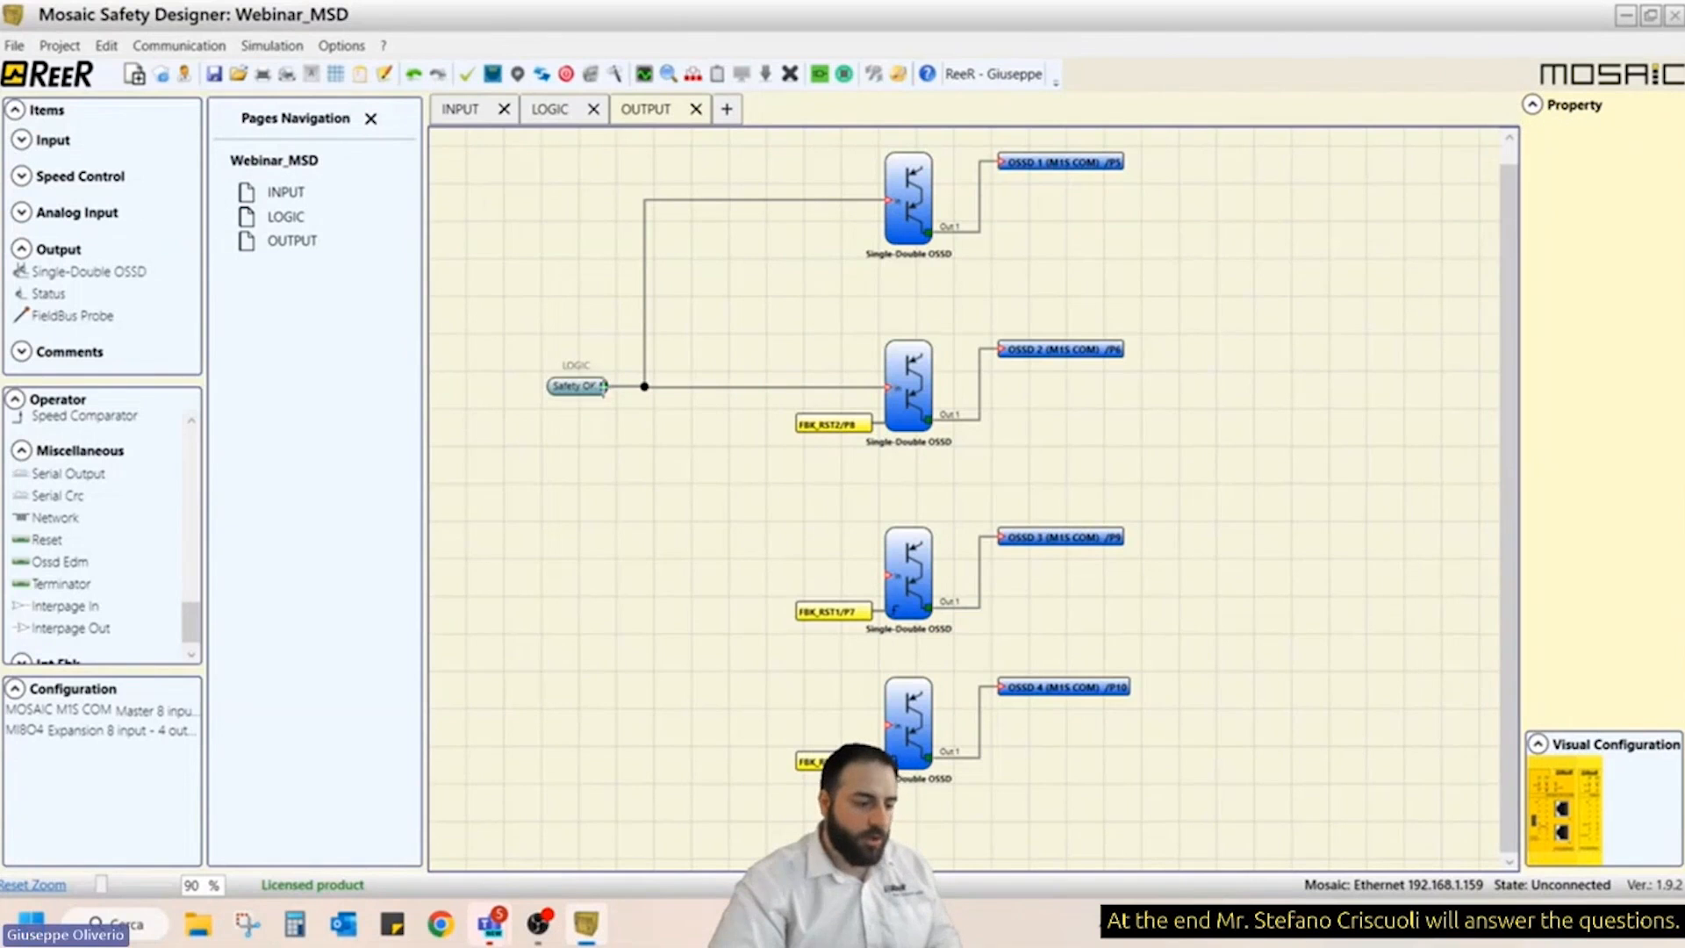
drag(604, 386, 888, 577)
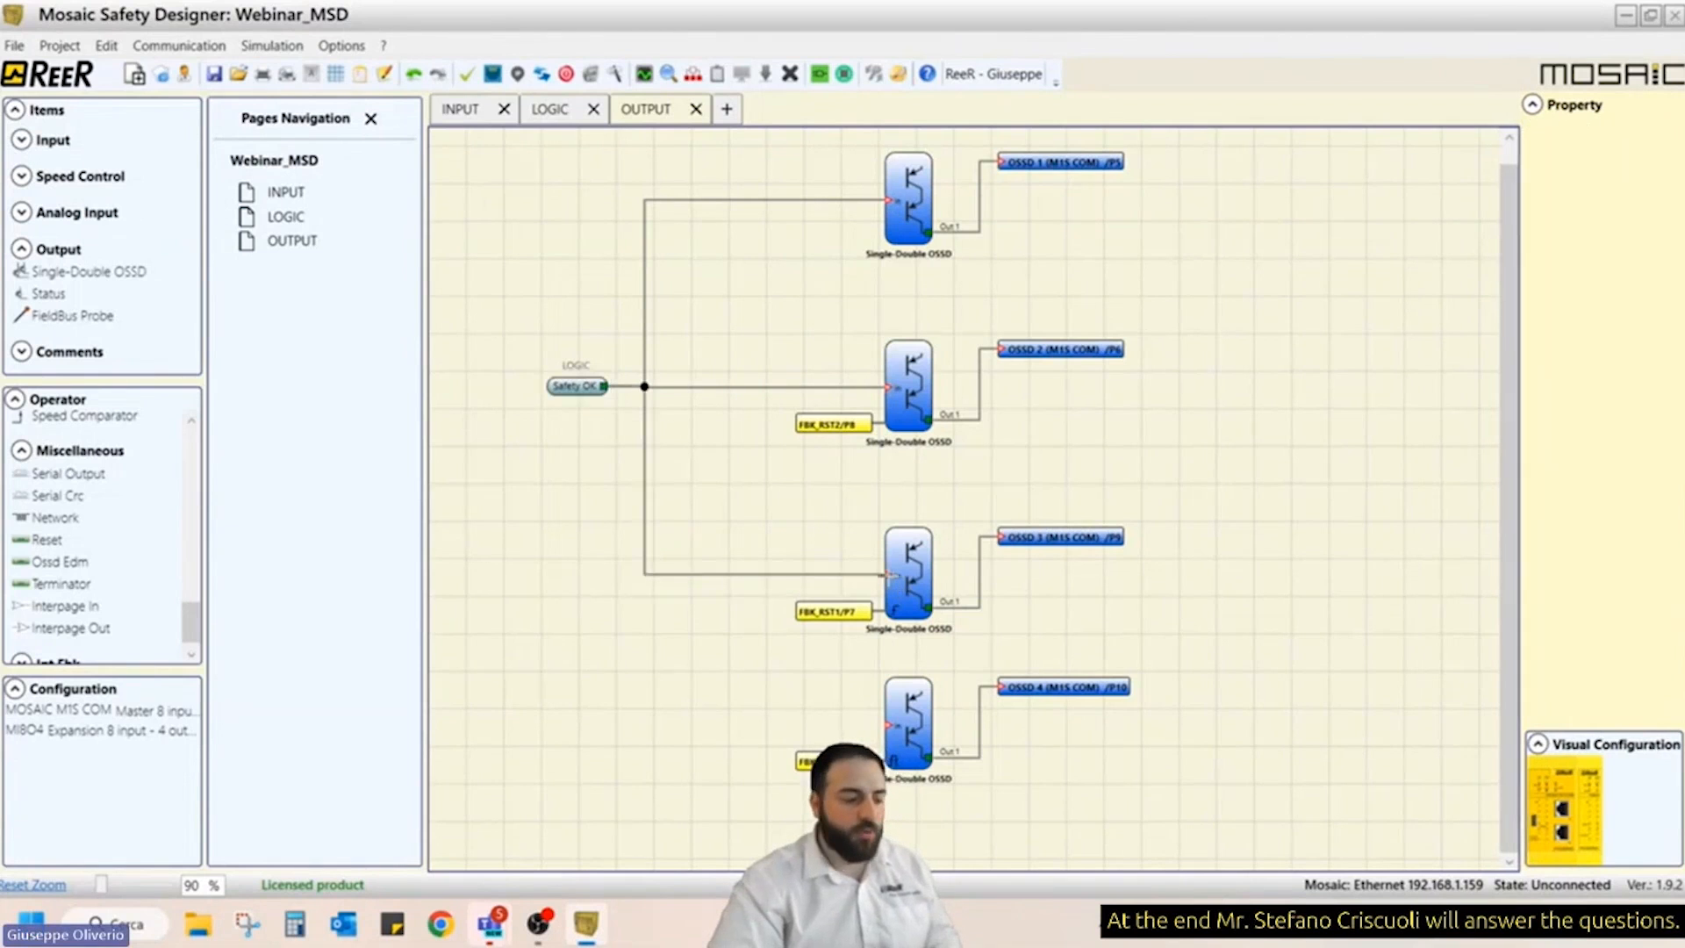
drag(604, 386, 888, 728)
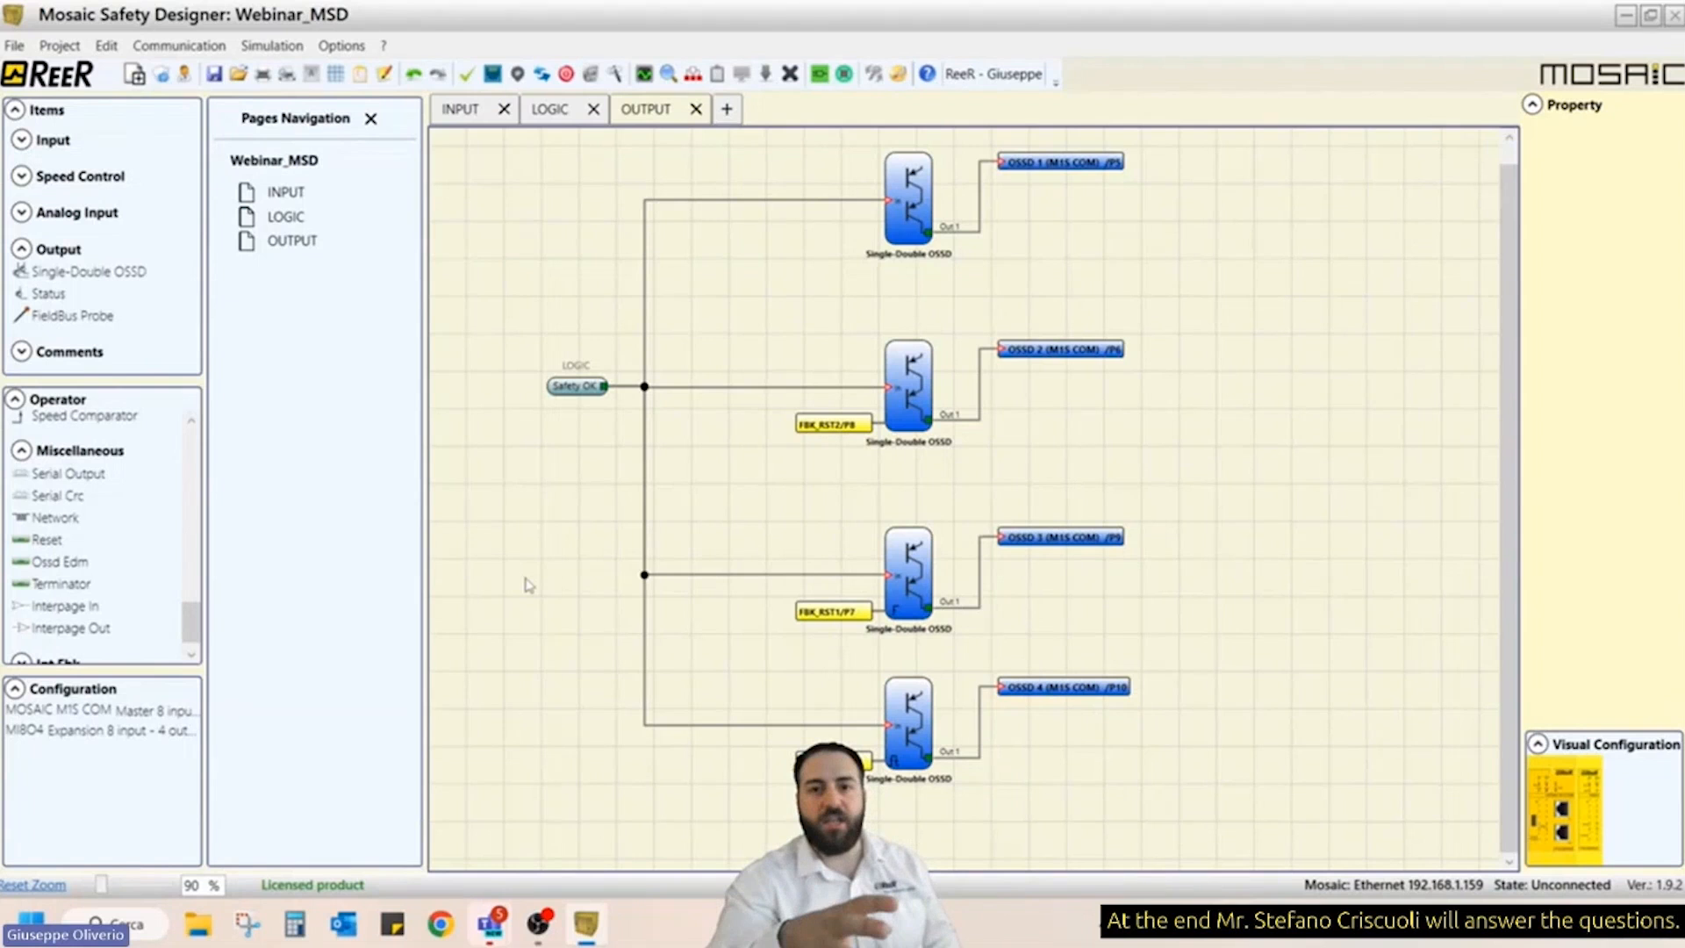
- Validate the project and enter schematic simulation mode, acknowledging the simulator notice
click(471, 82)
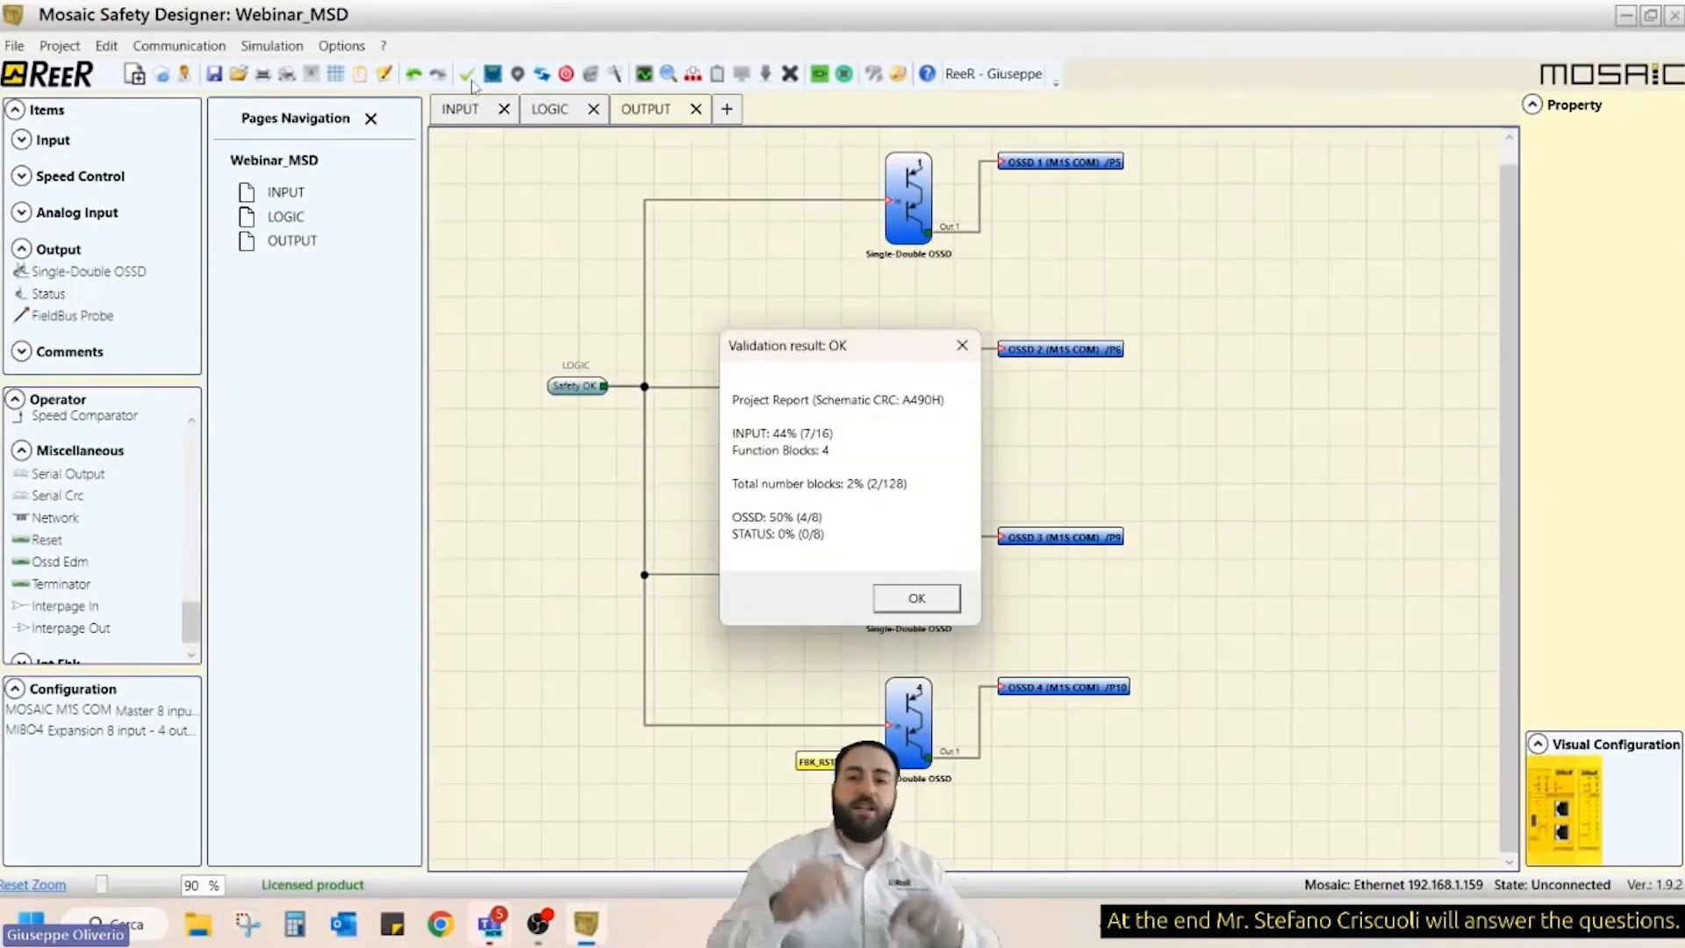
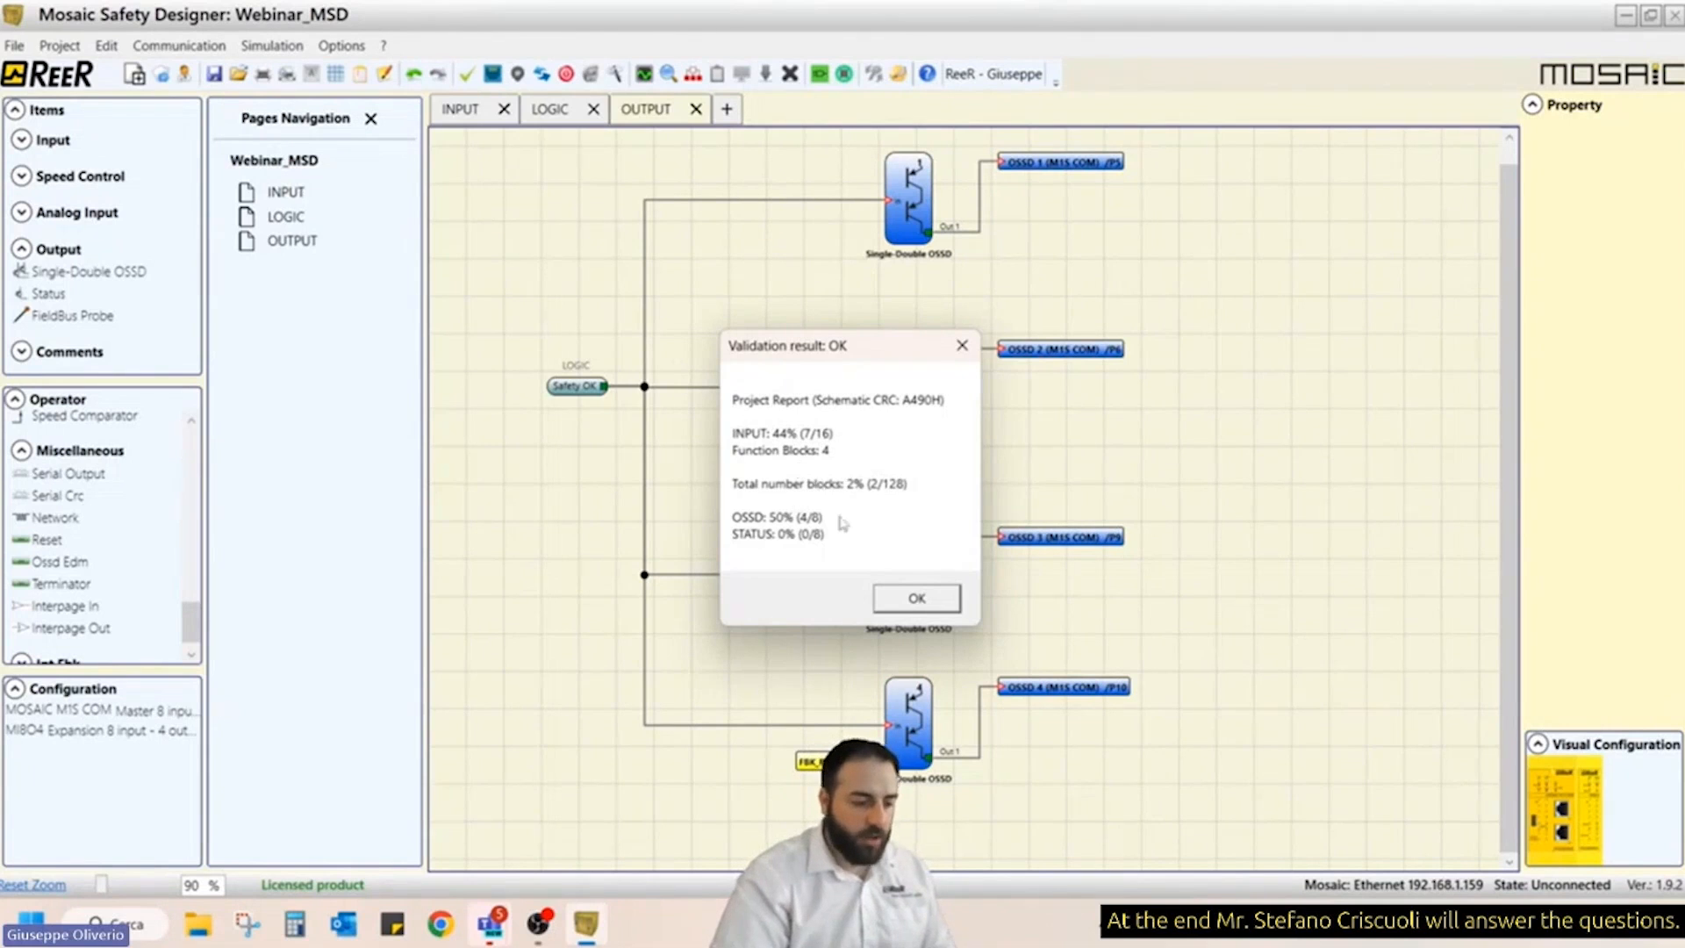
click(913, 599)
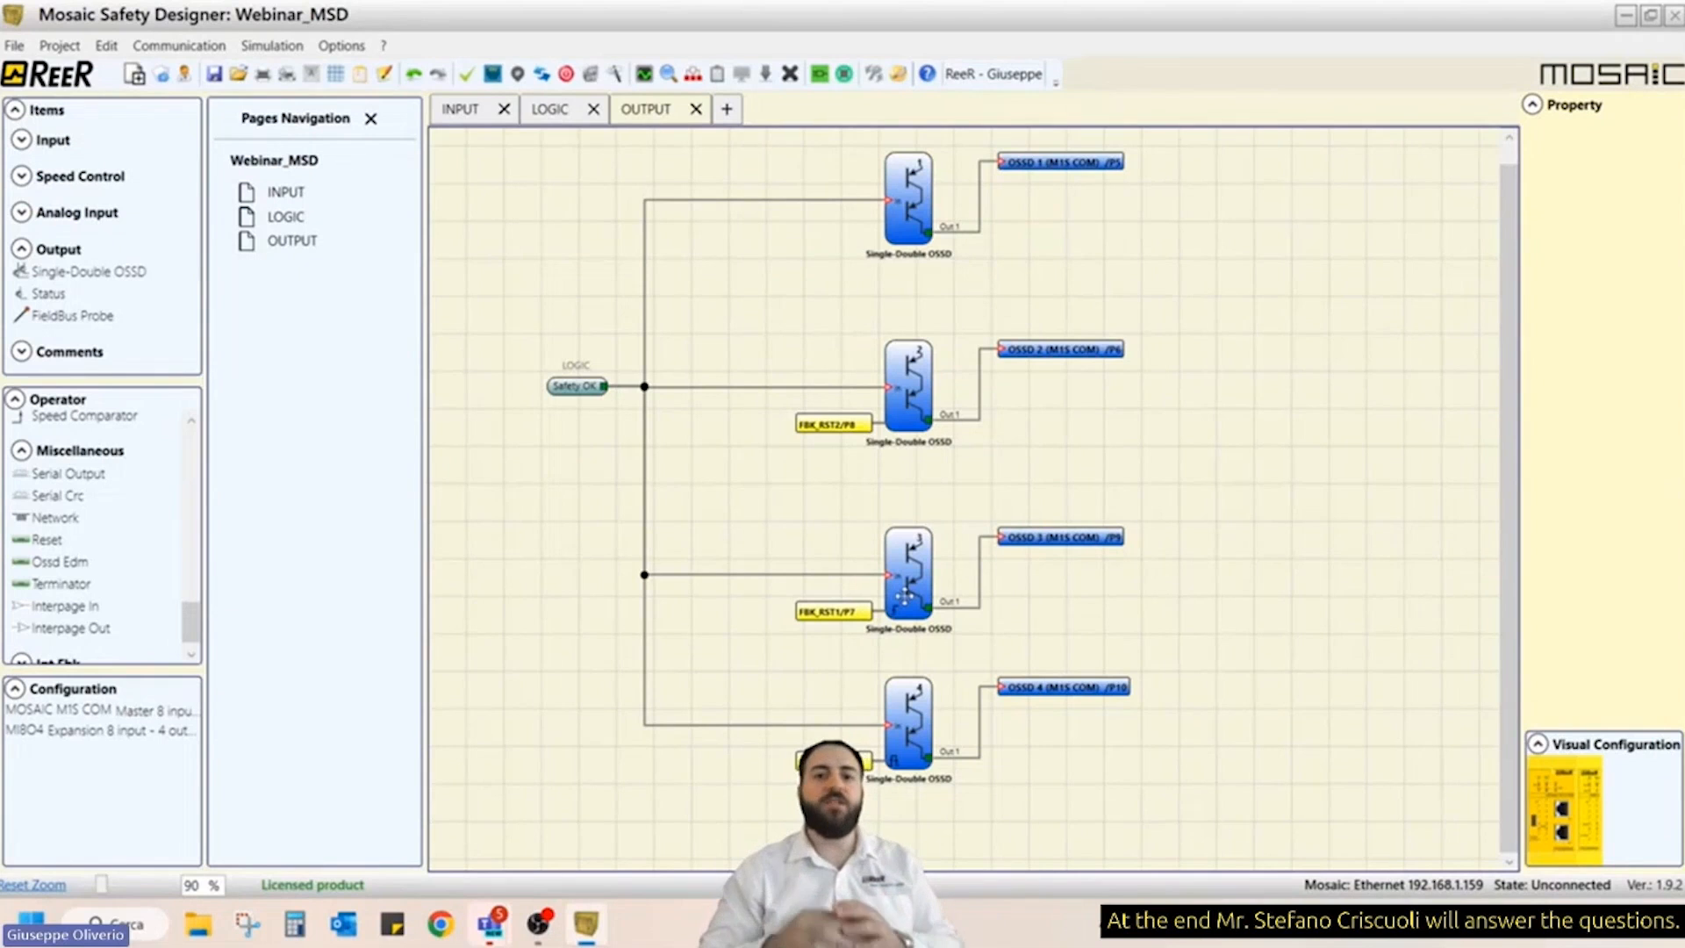
click(822, 75)
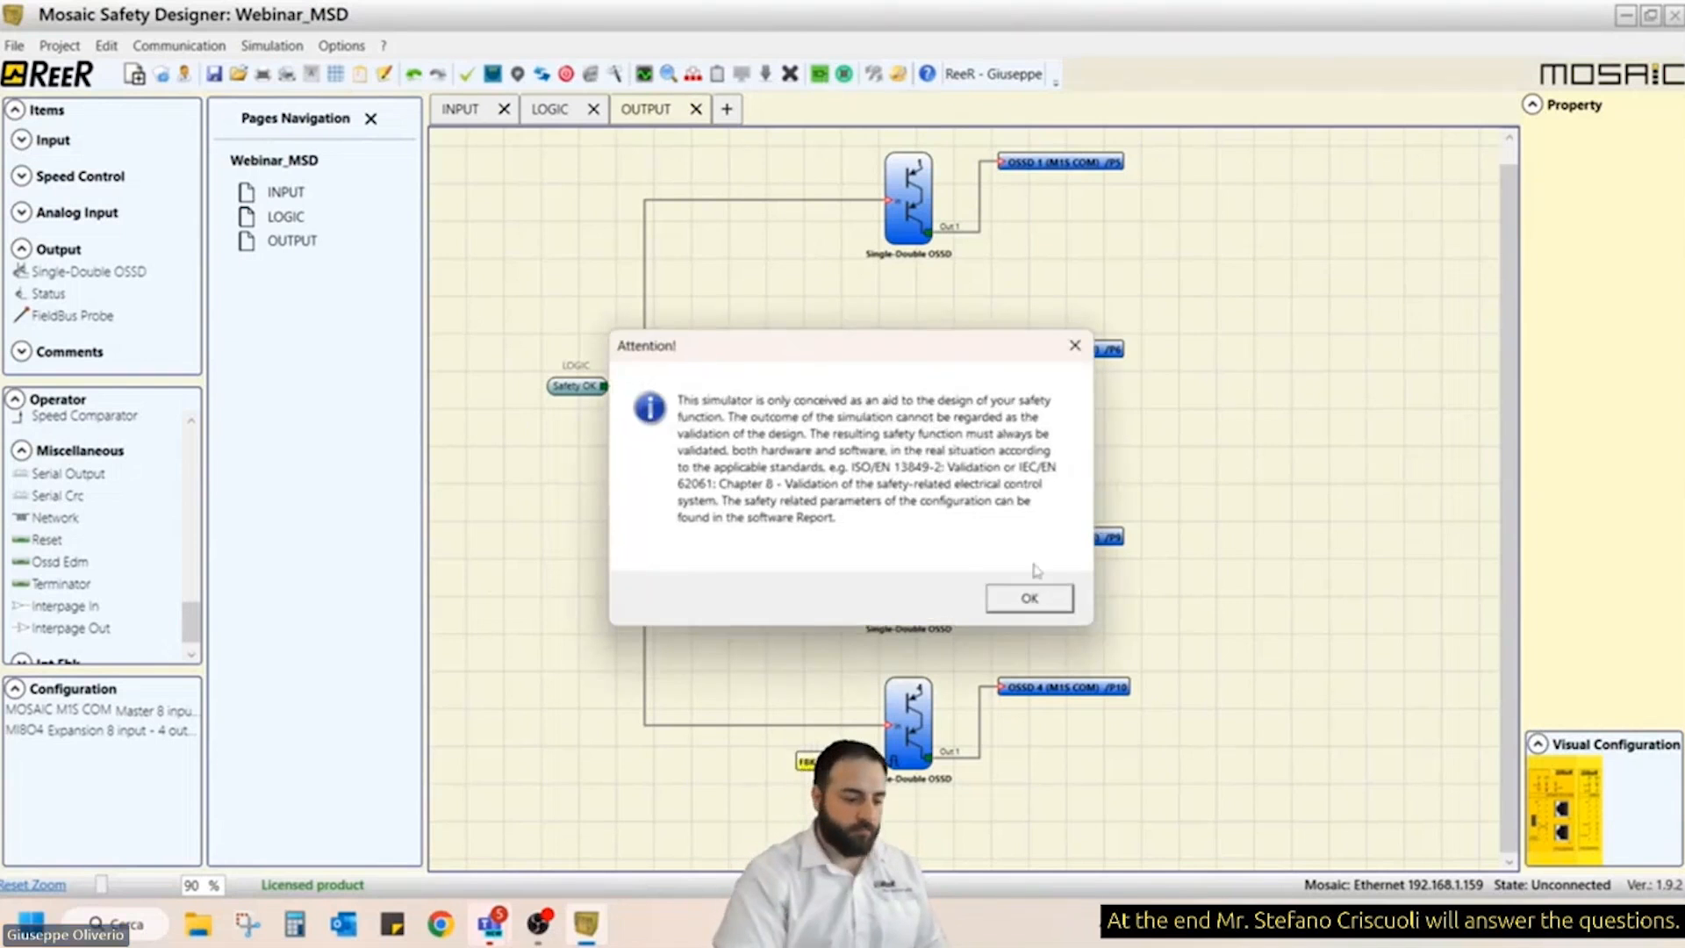
click(1030, 598)
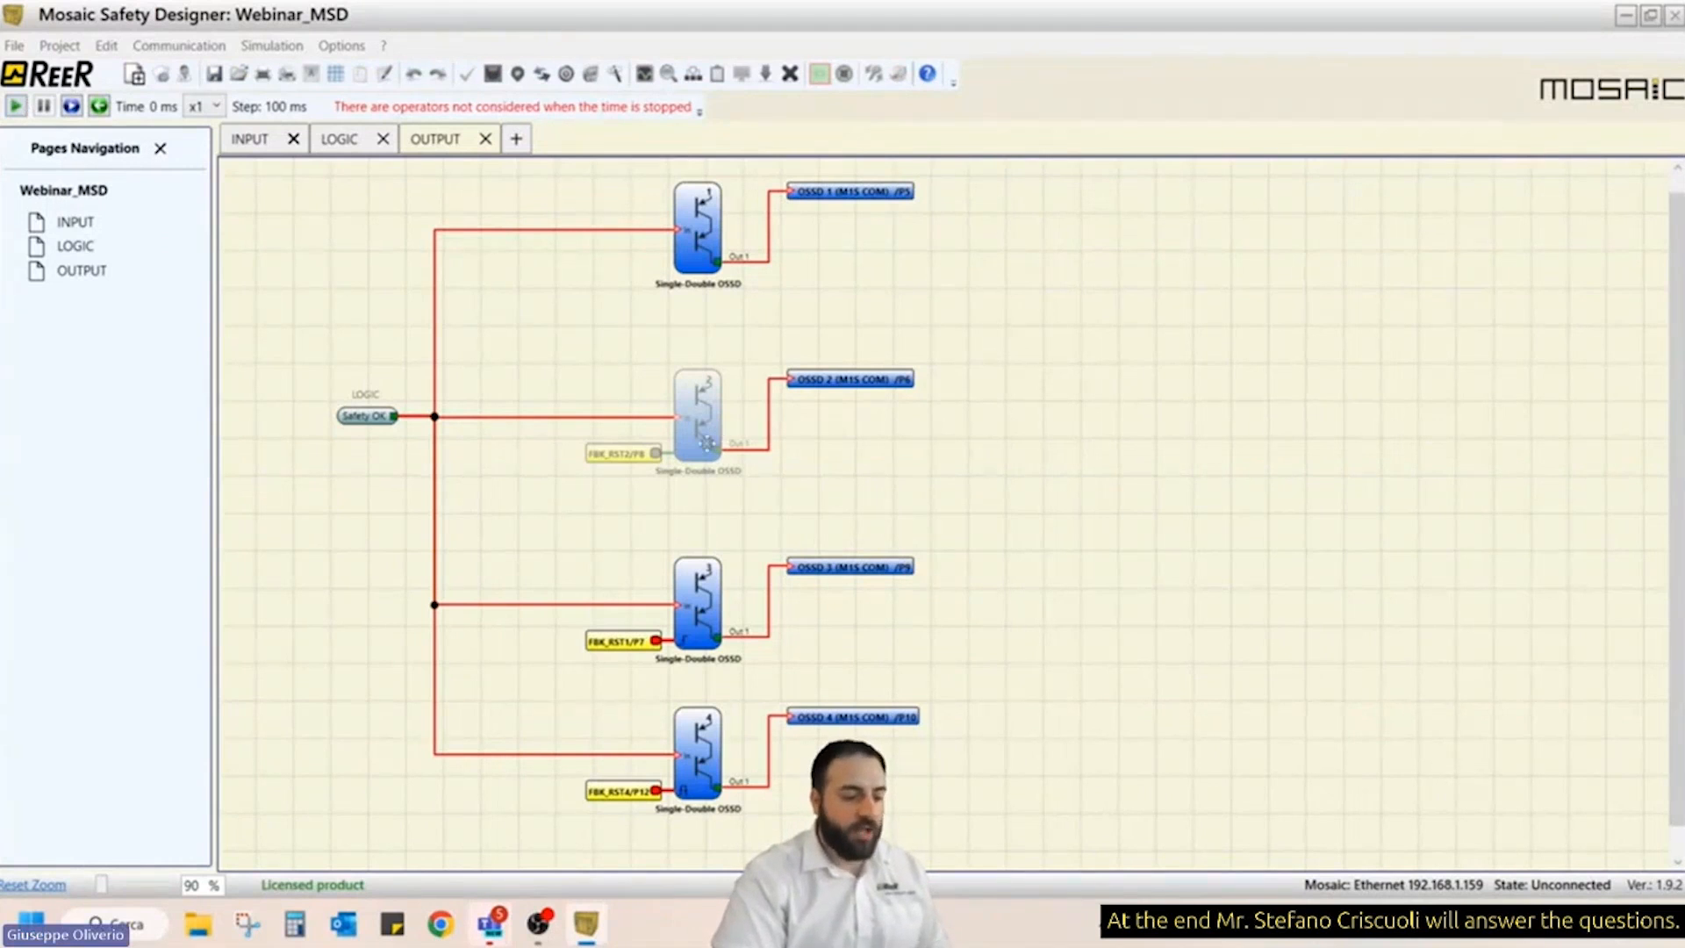
- Show the properties of the OSSD 2 block and start running the simulation
click(695, 428)
right_click(695, 427)
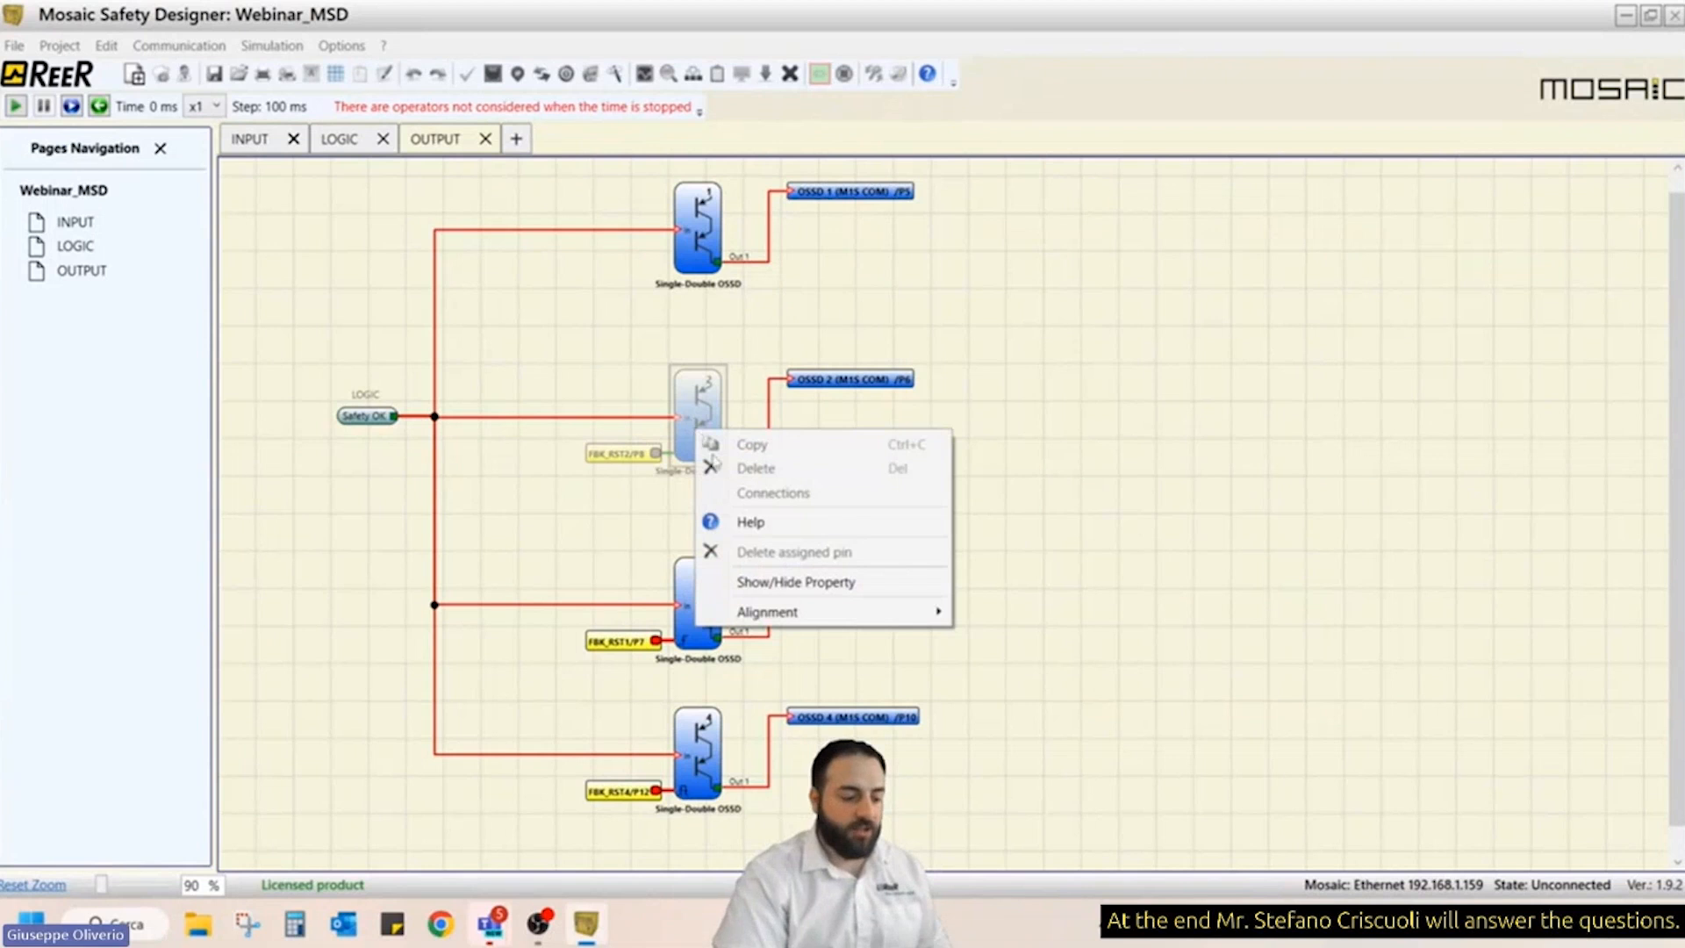
click(790, 577)
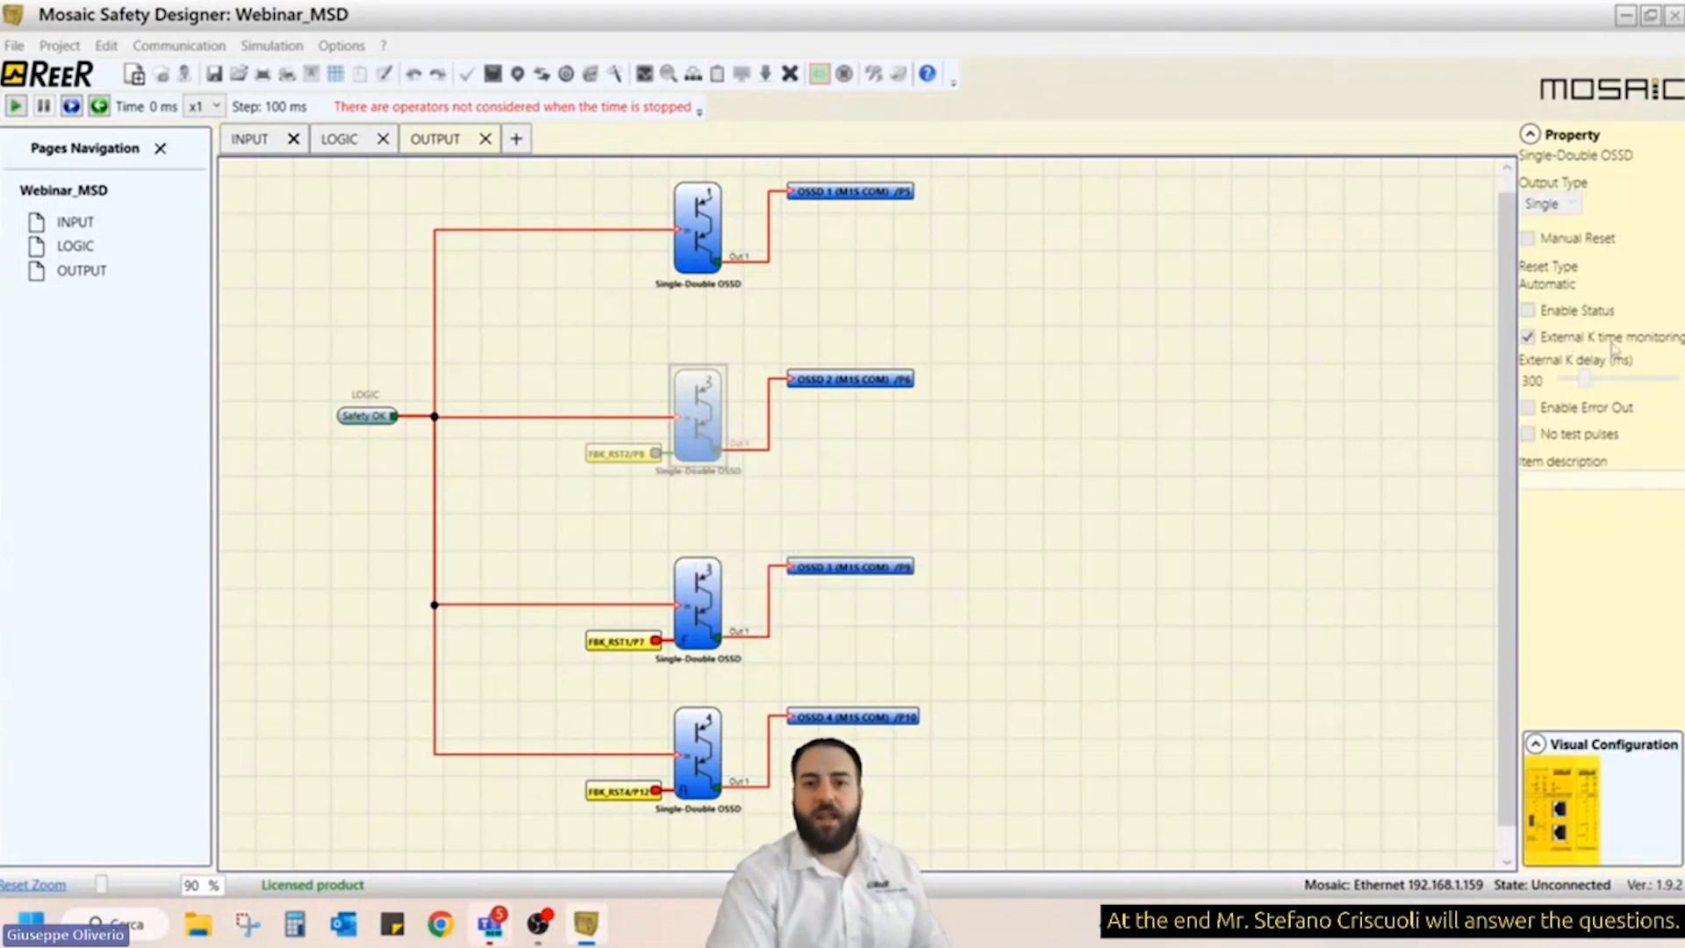
click(15, 106)
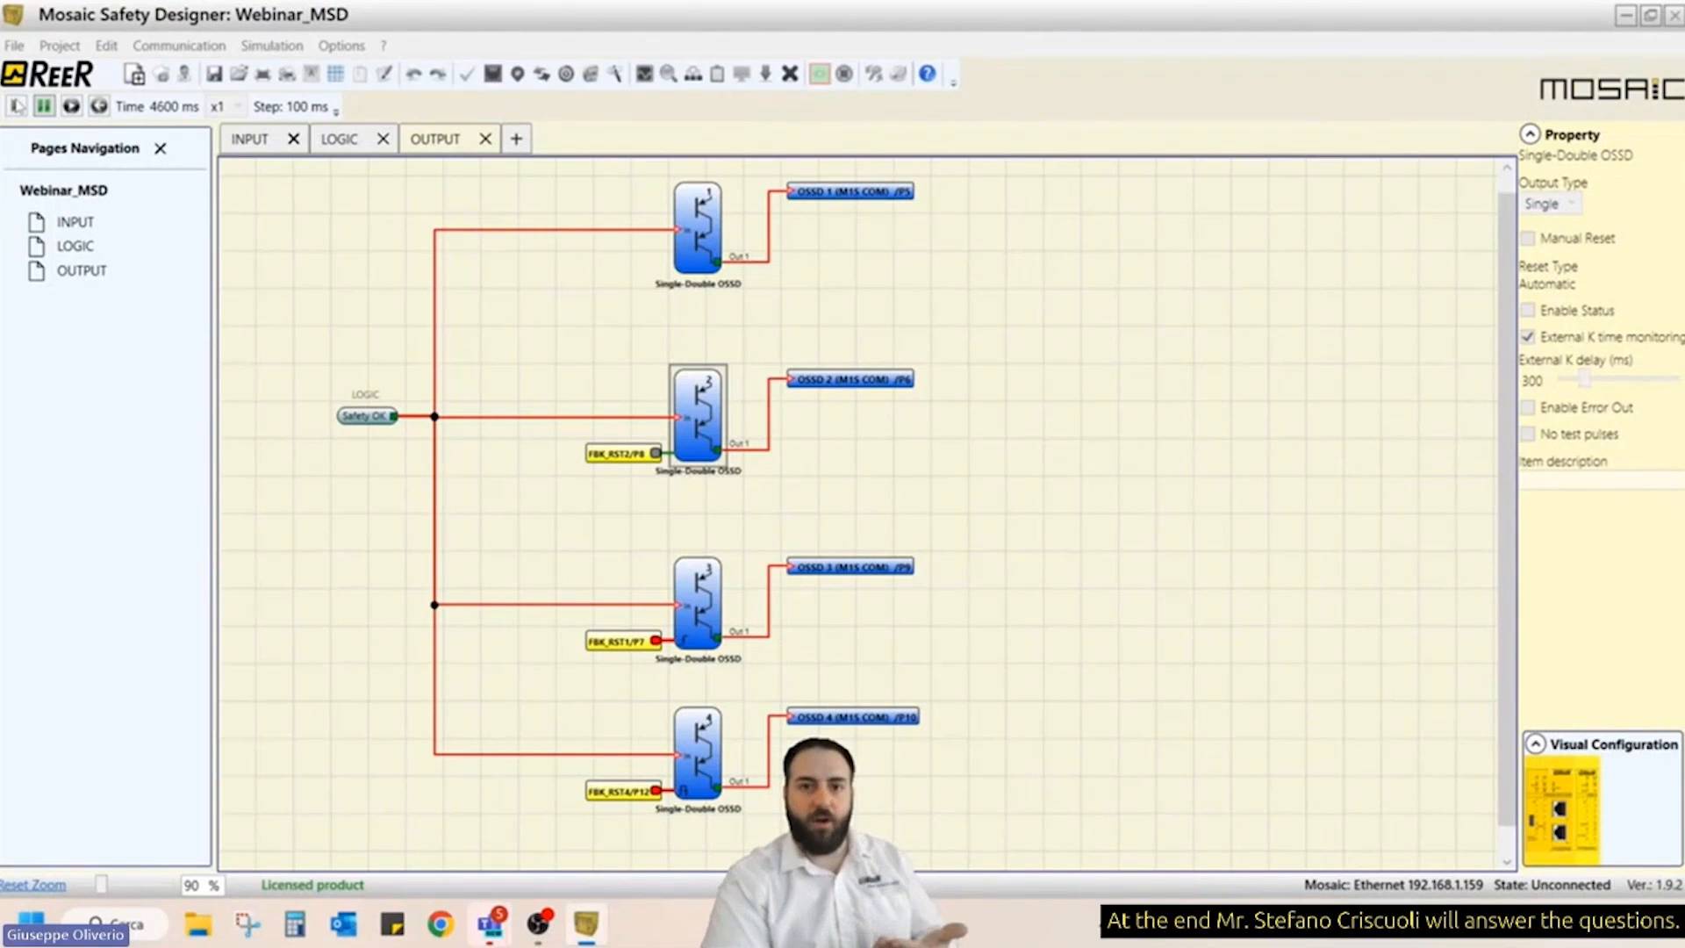
- On the INPUT page, switch on the simulated Light Curtain, RFID and Type 2 Photocell inputs
click(263, 146)
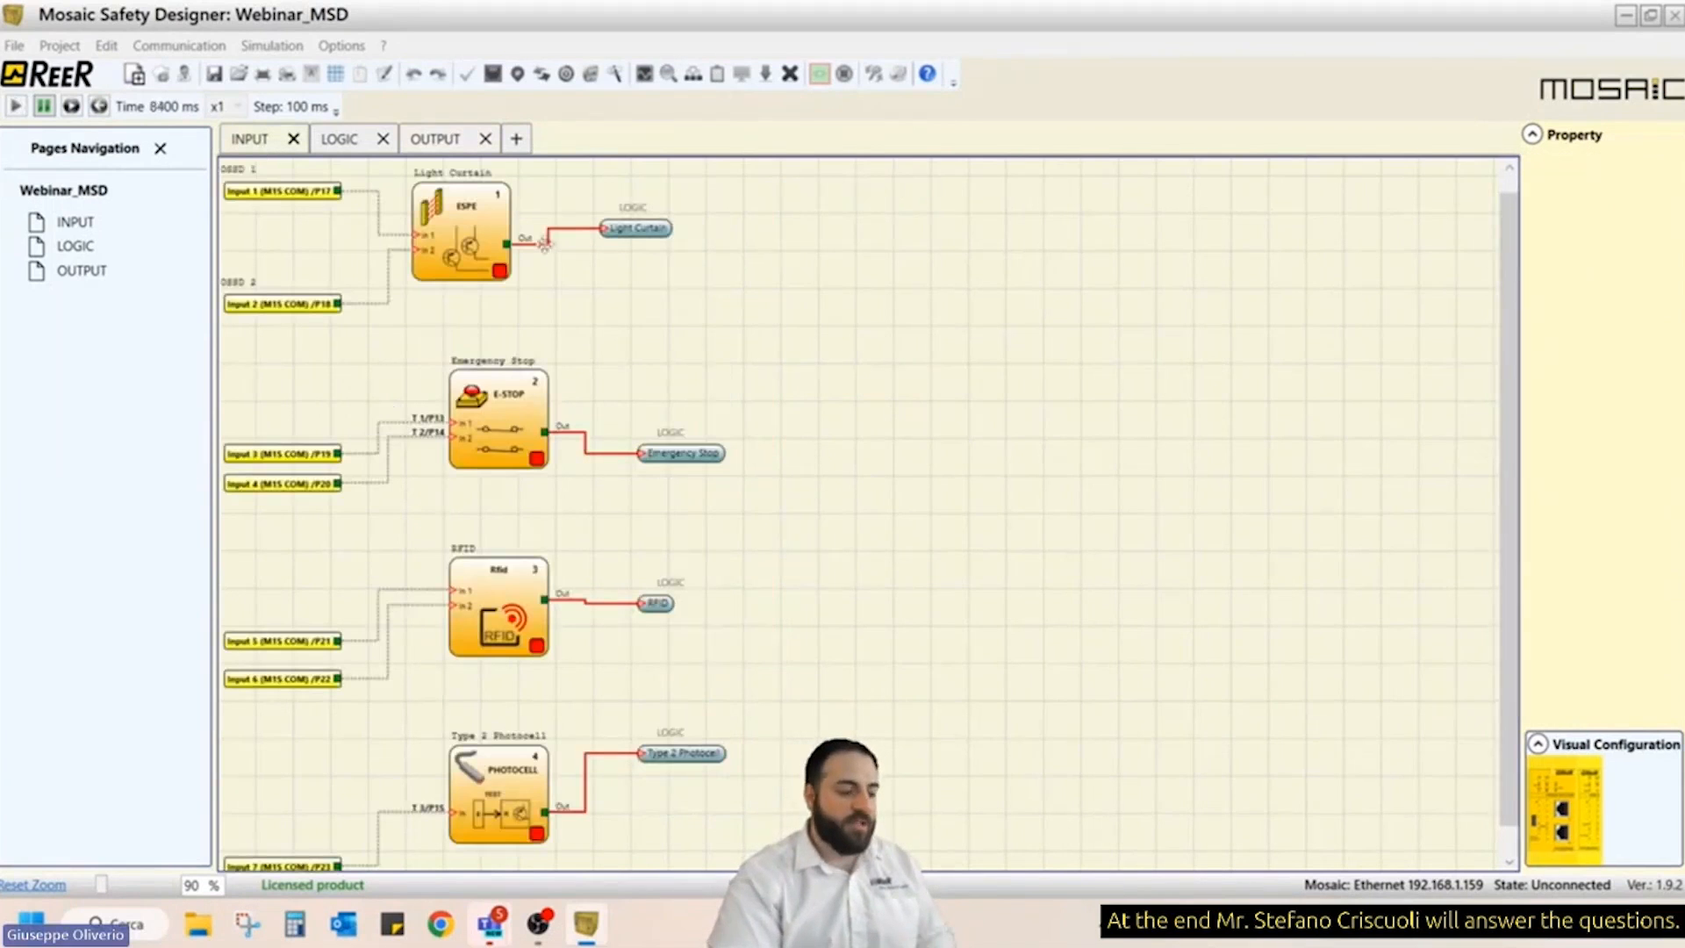
mouse_move(544, 244)
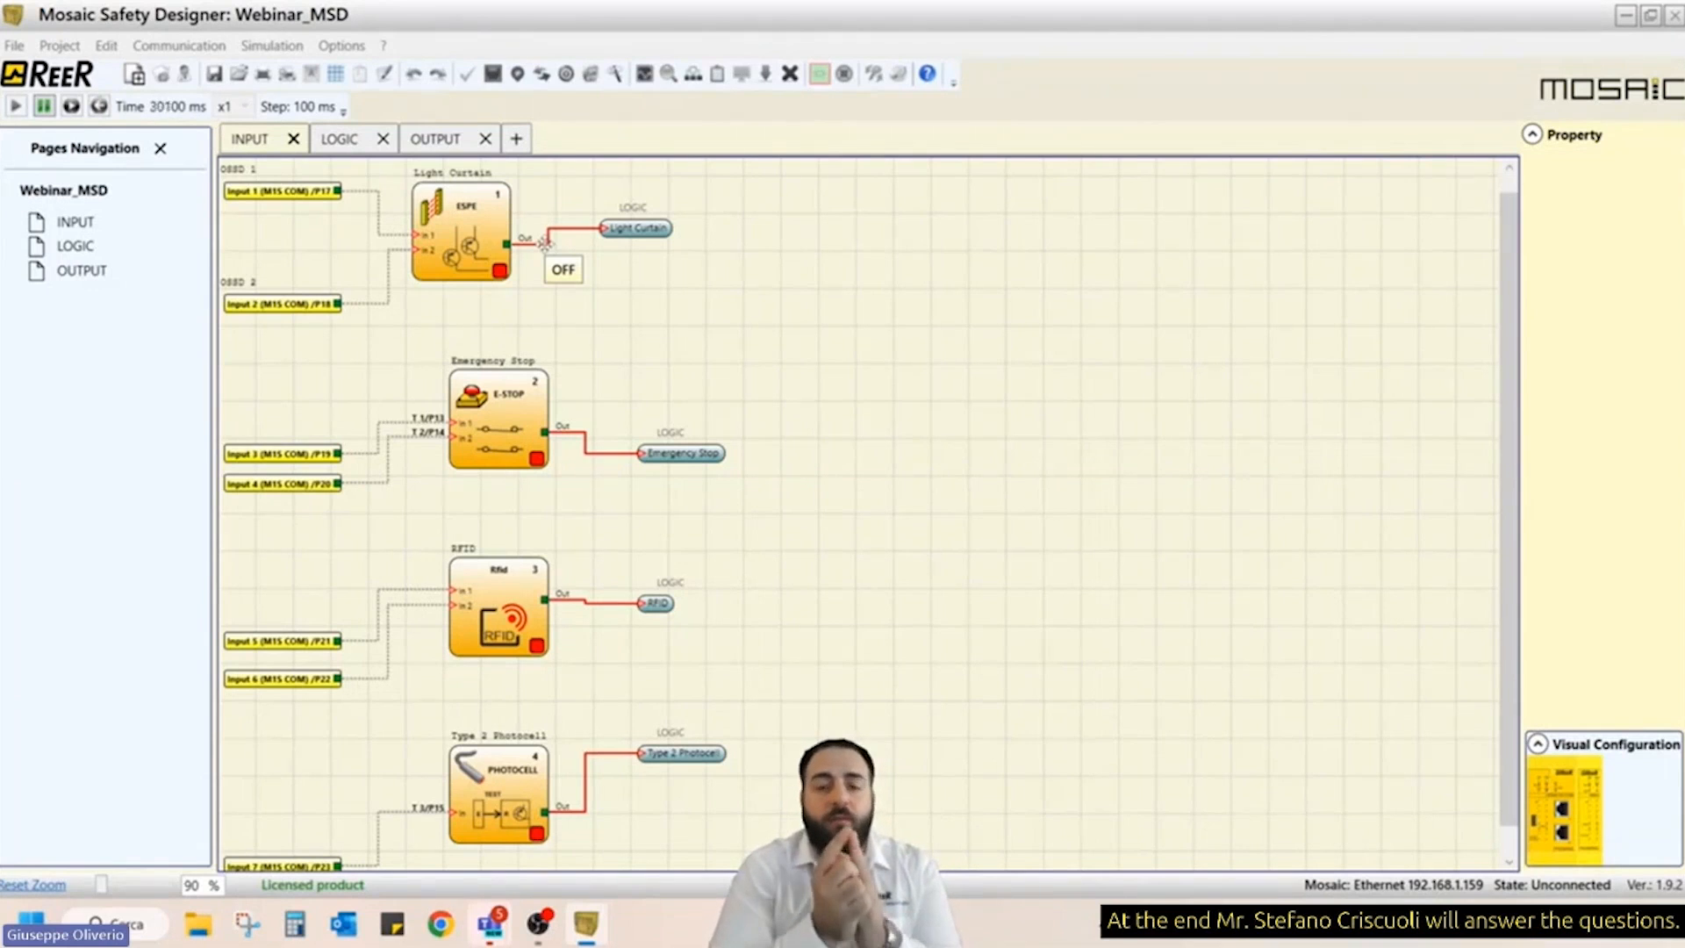
click(500, 270)
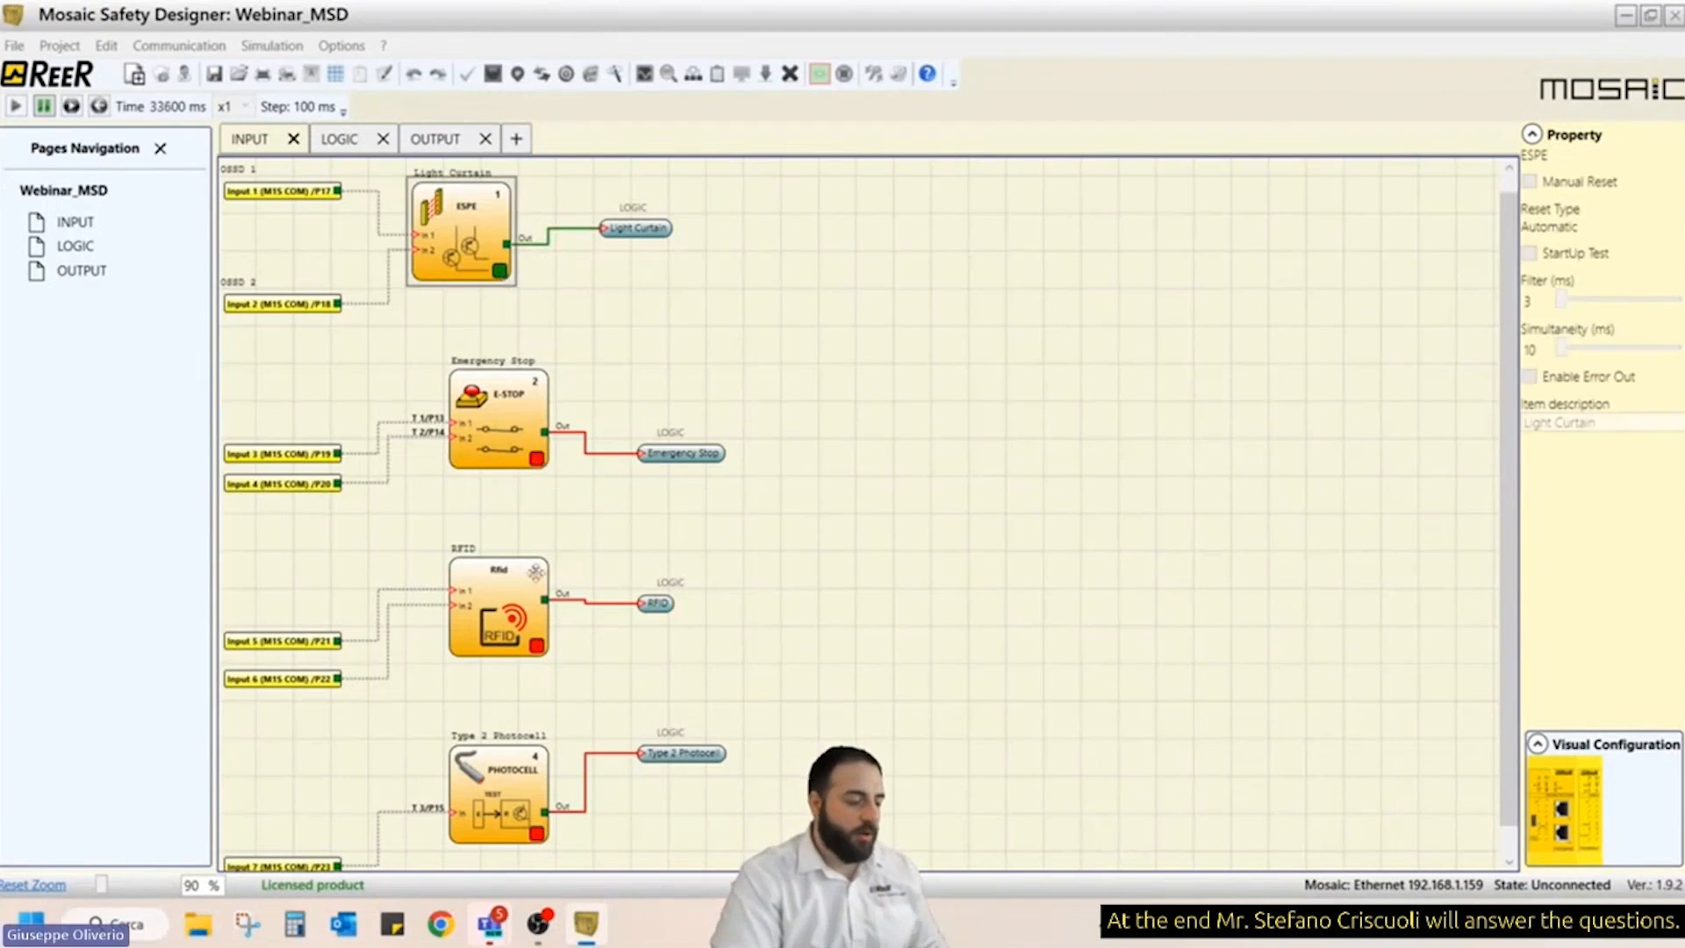
click(536, 647)
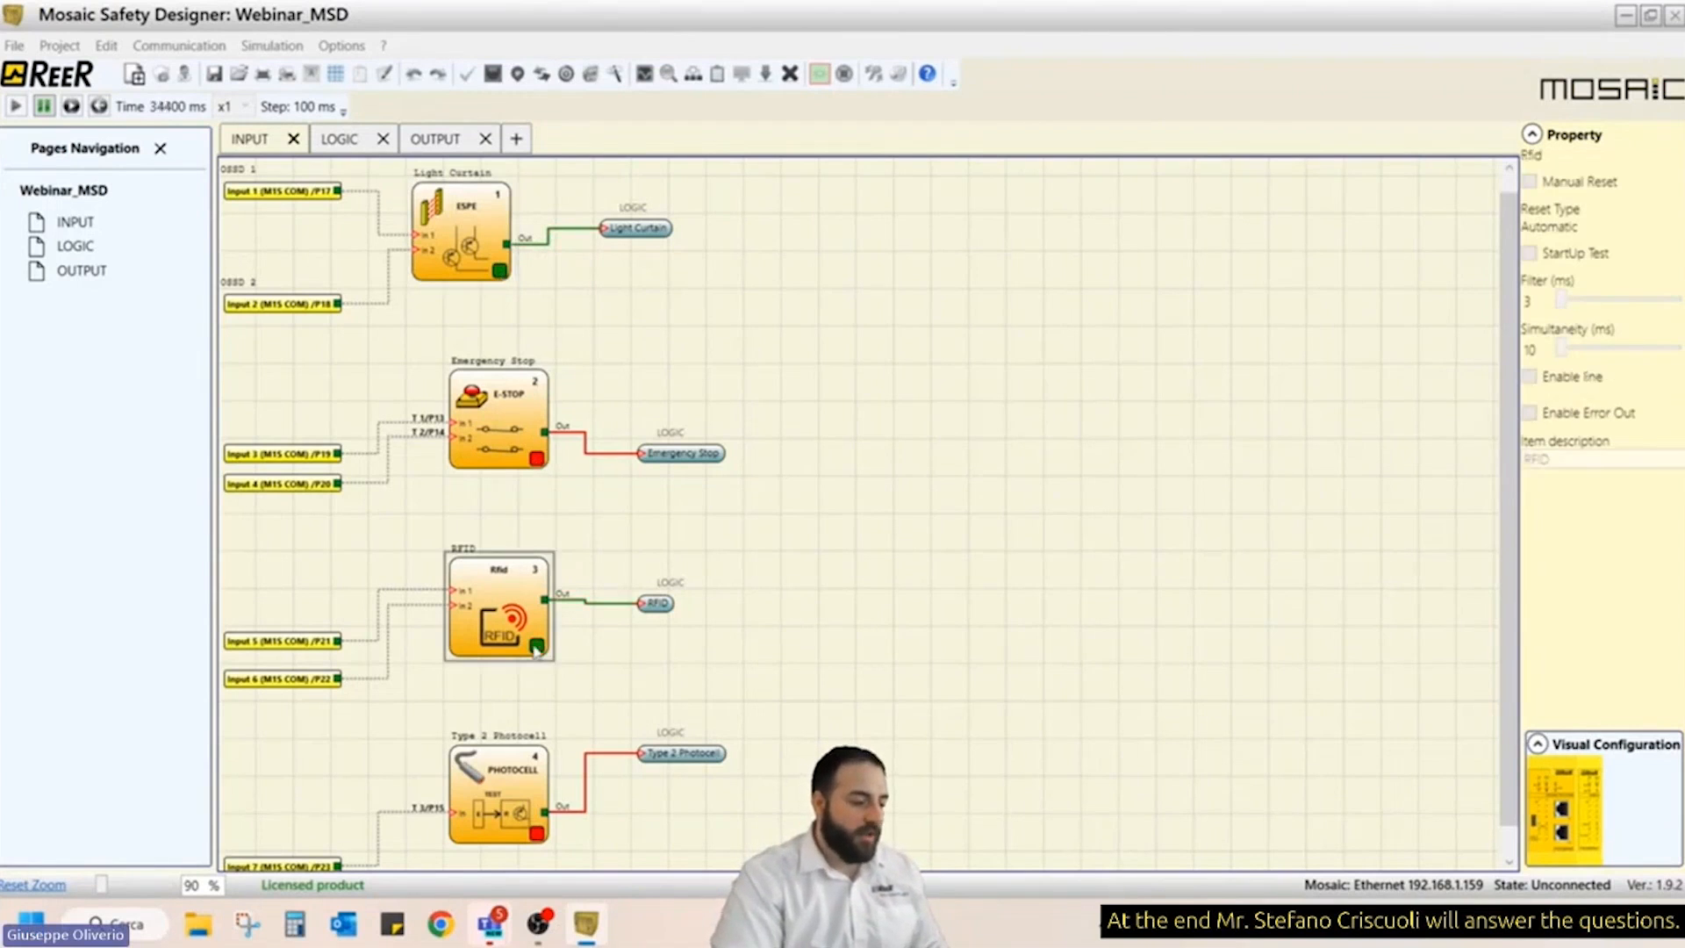
click(537, 834)
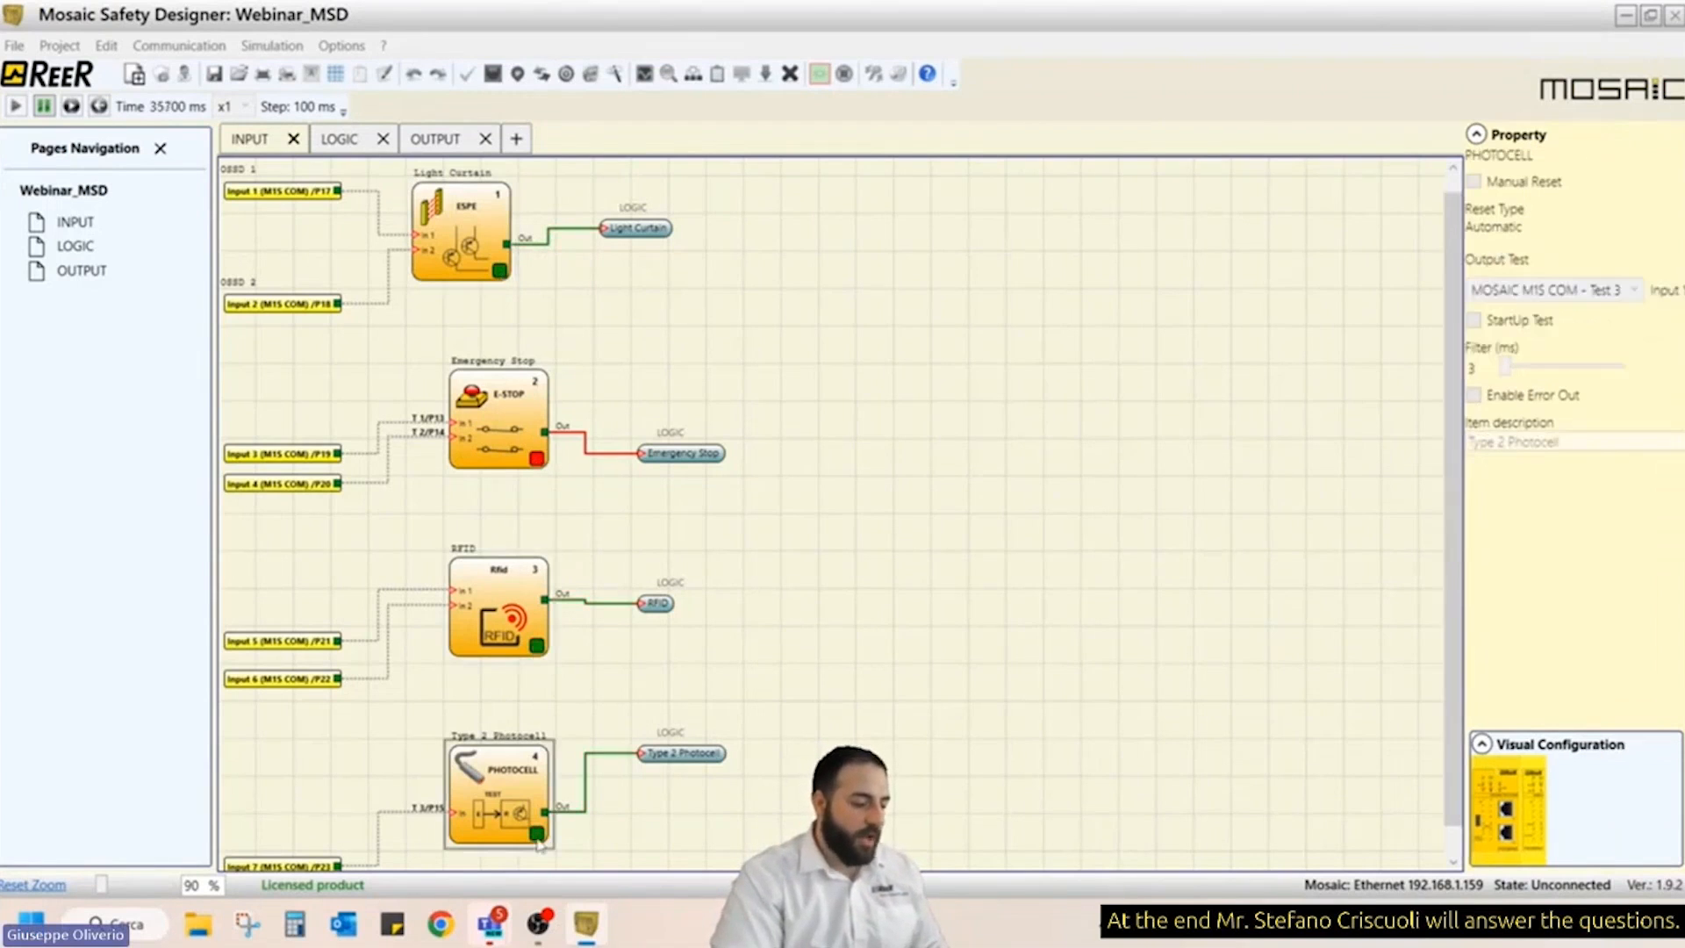
- Check the AND signals on the LOGIC page and switch on the Emergency Stop on the INPUT page
click(344, 140)
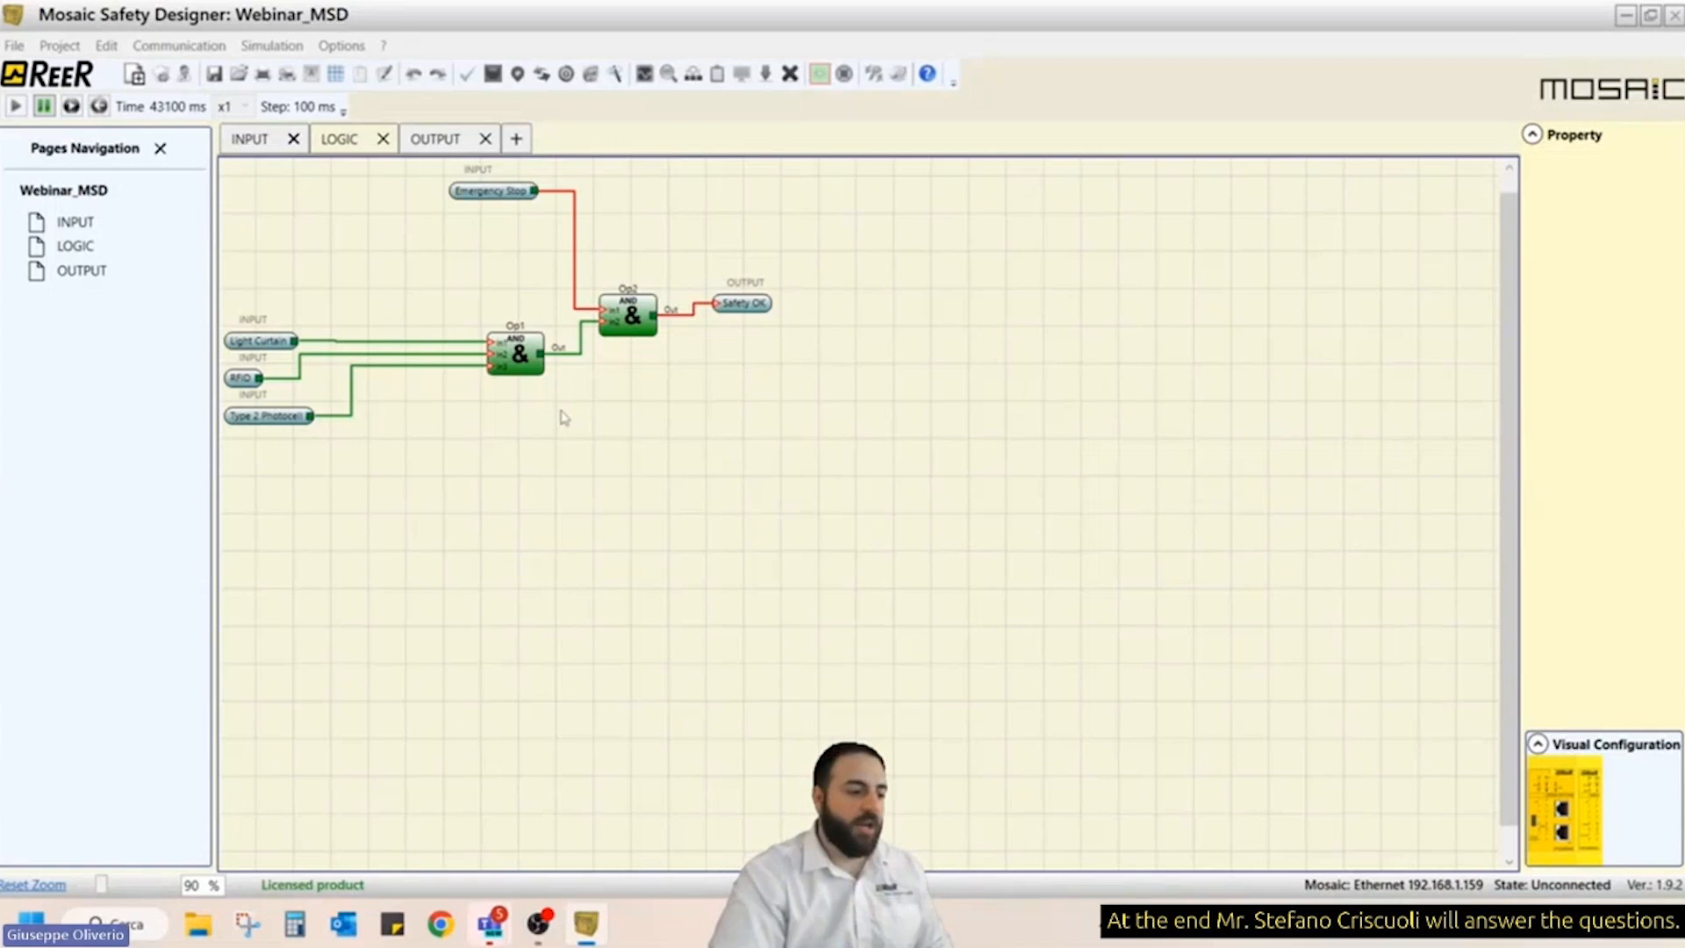
click(253, 143)
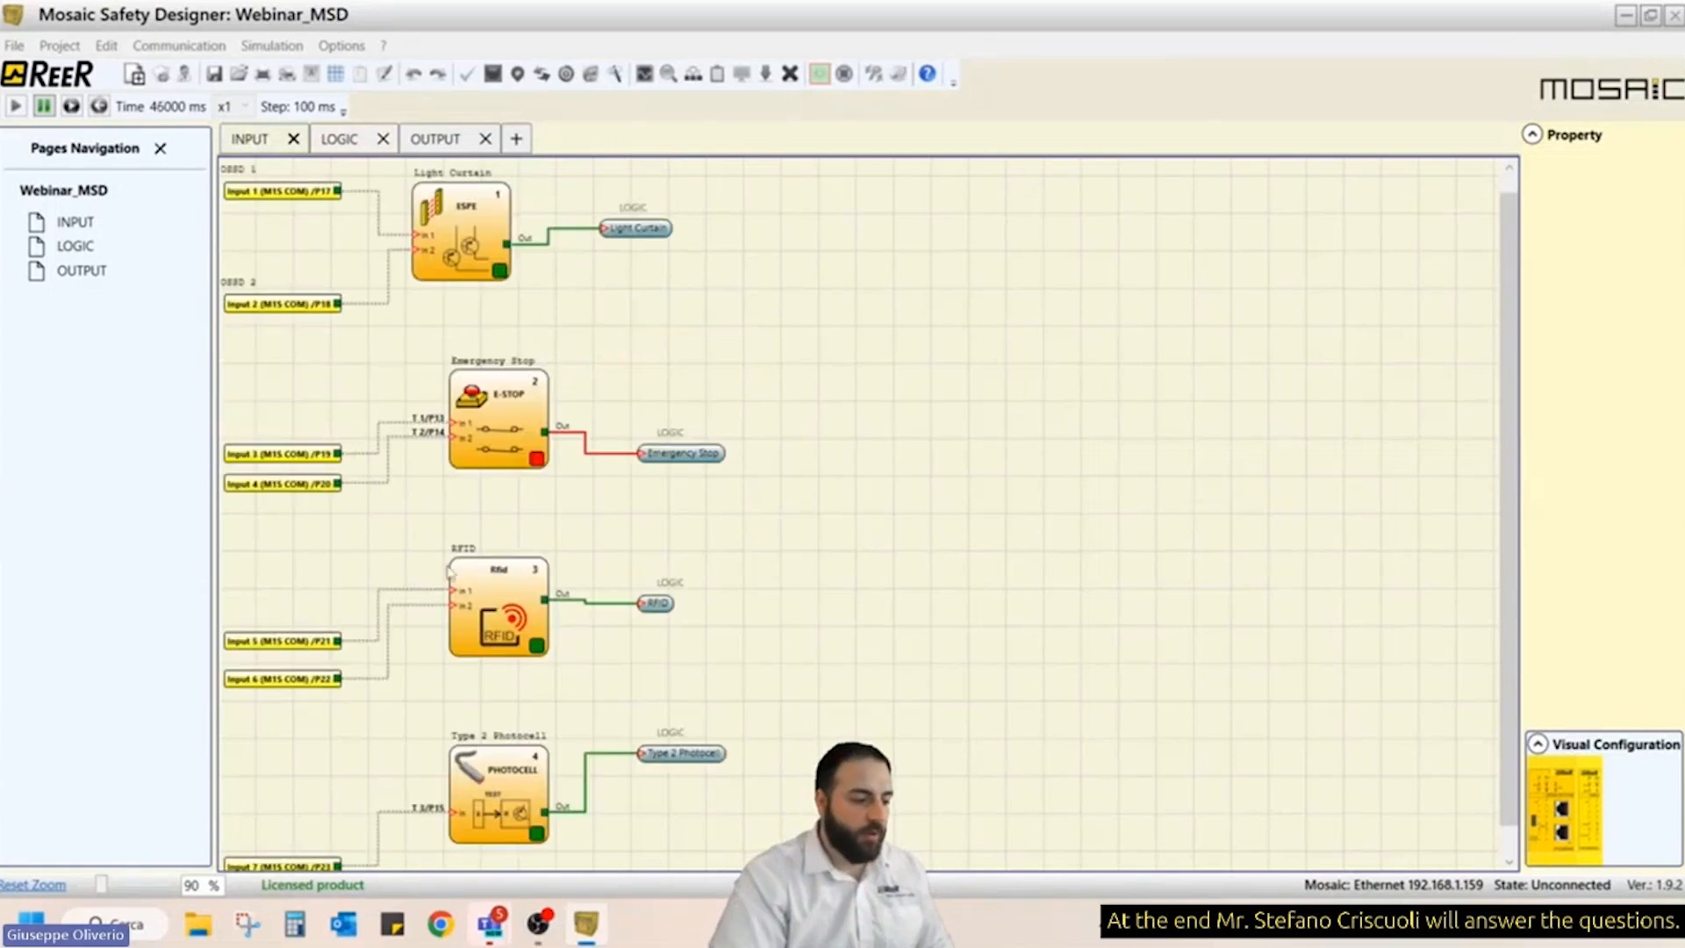
click(537, 462)
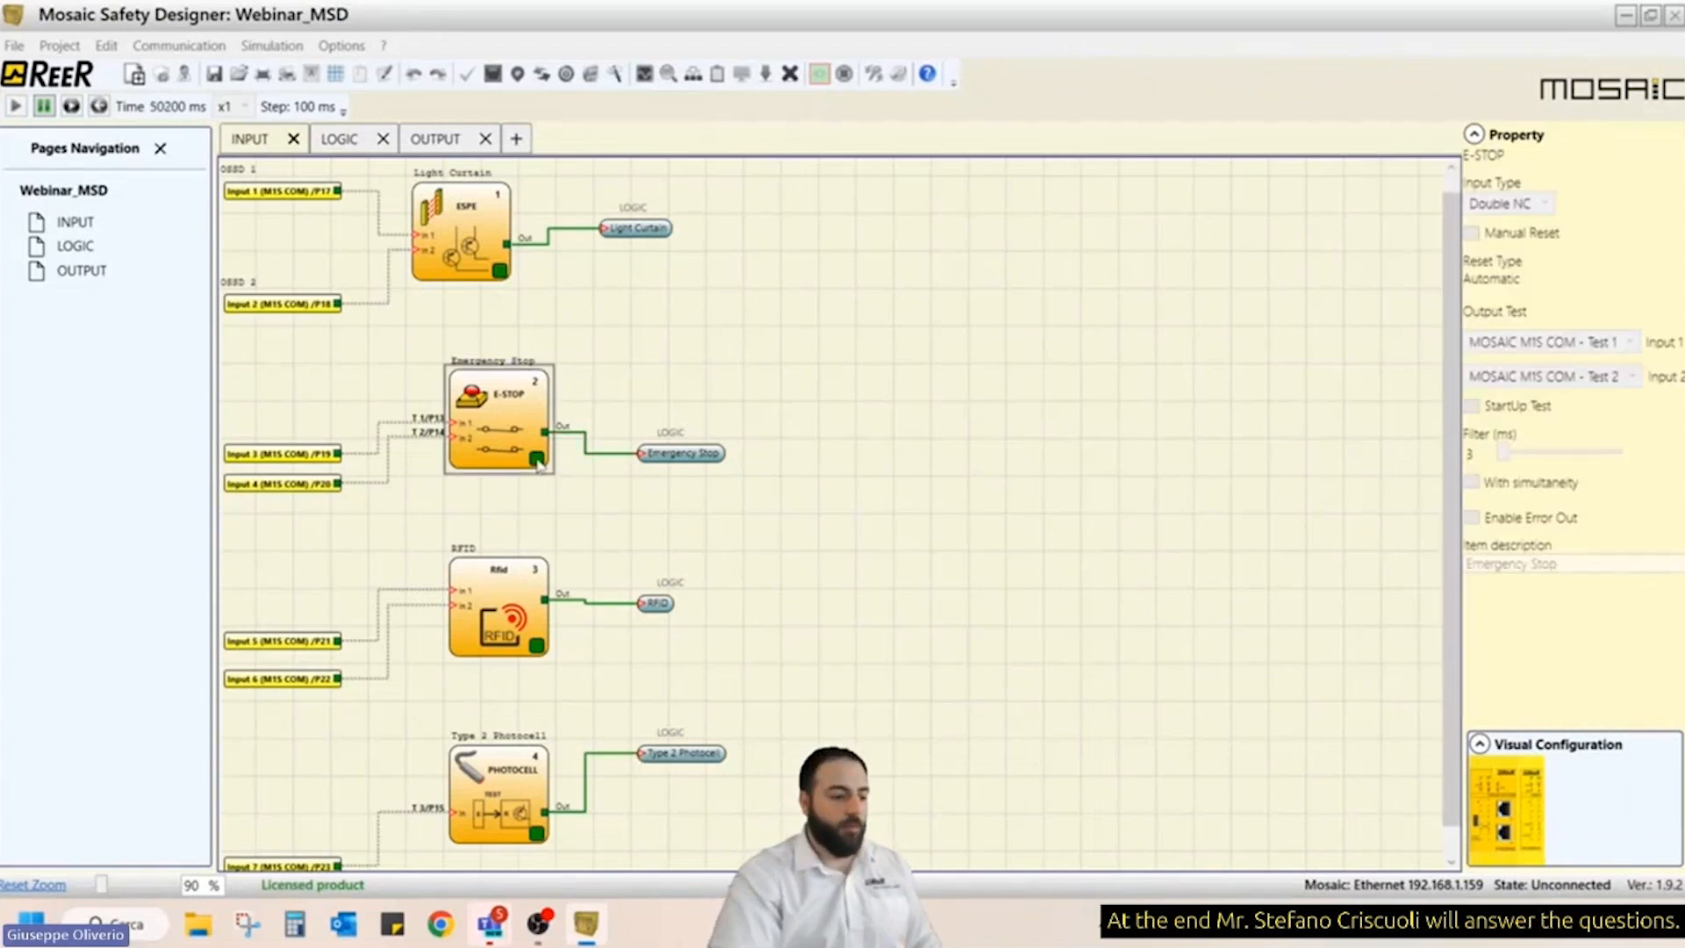
- Examine the simulated states of the OSSD outputs on the OUTPUT page and the reset settings of the OSSD 3 block
click(442, 142)
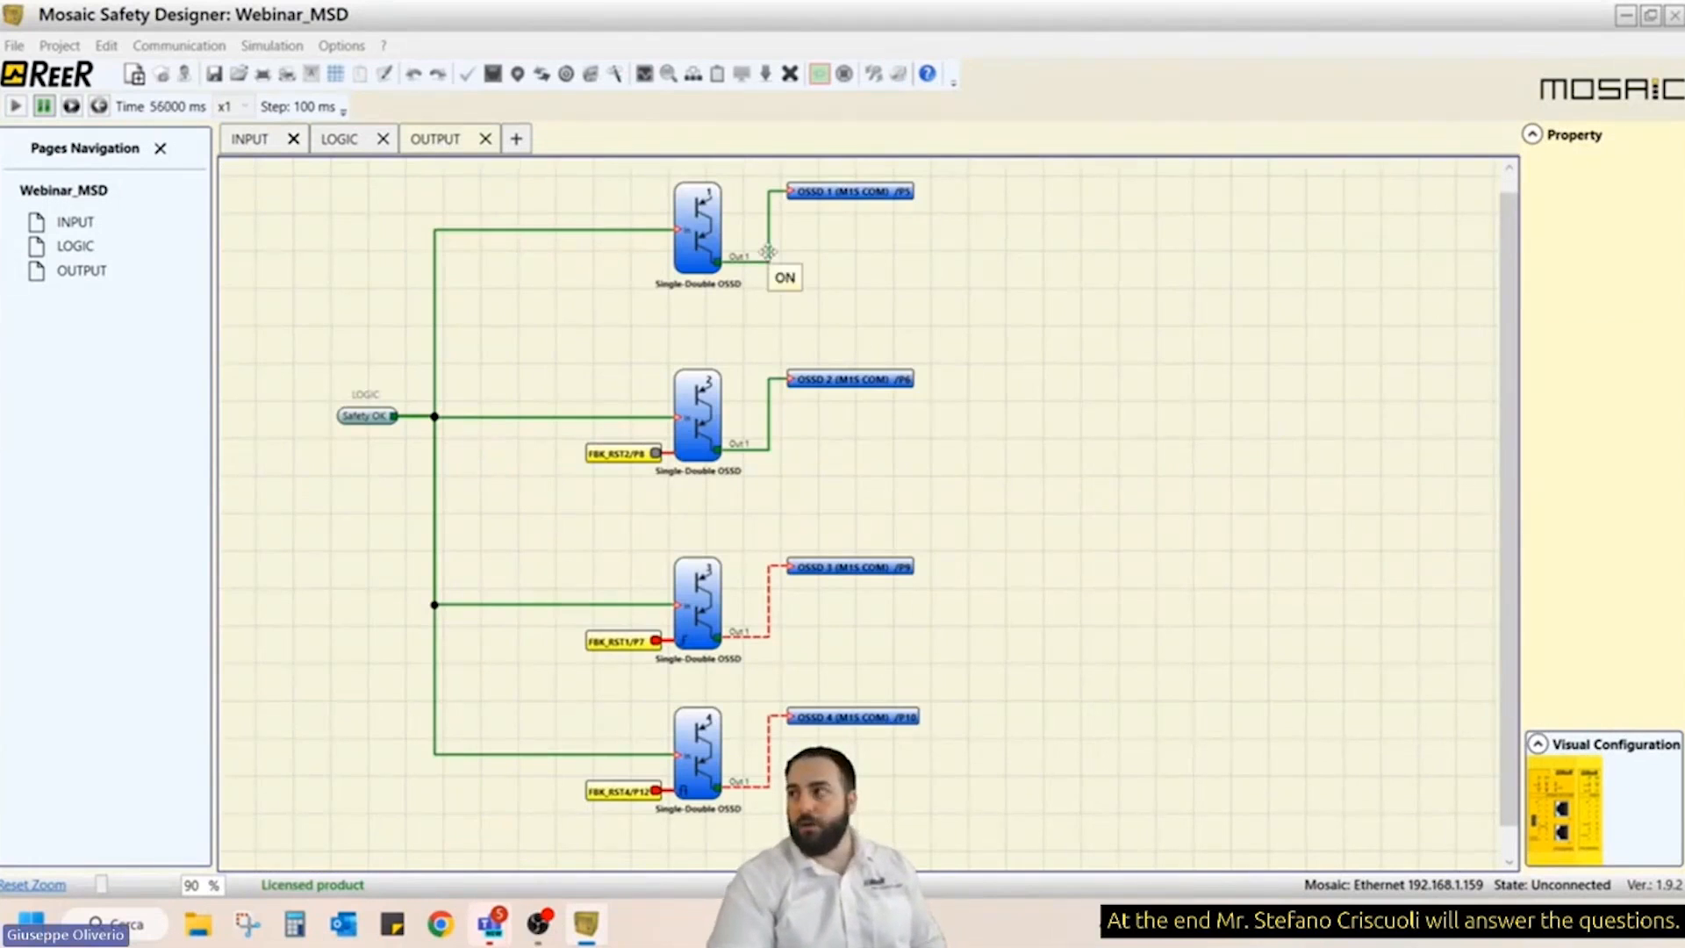
scroll(790, 275, up, 1)
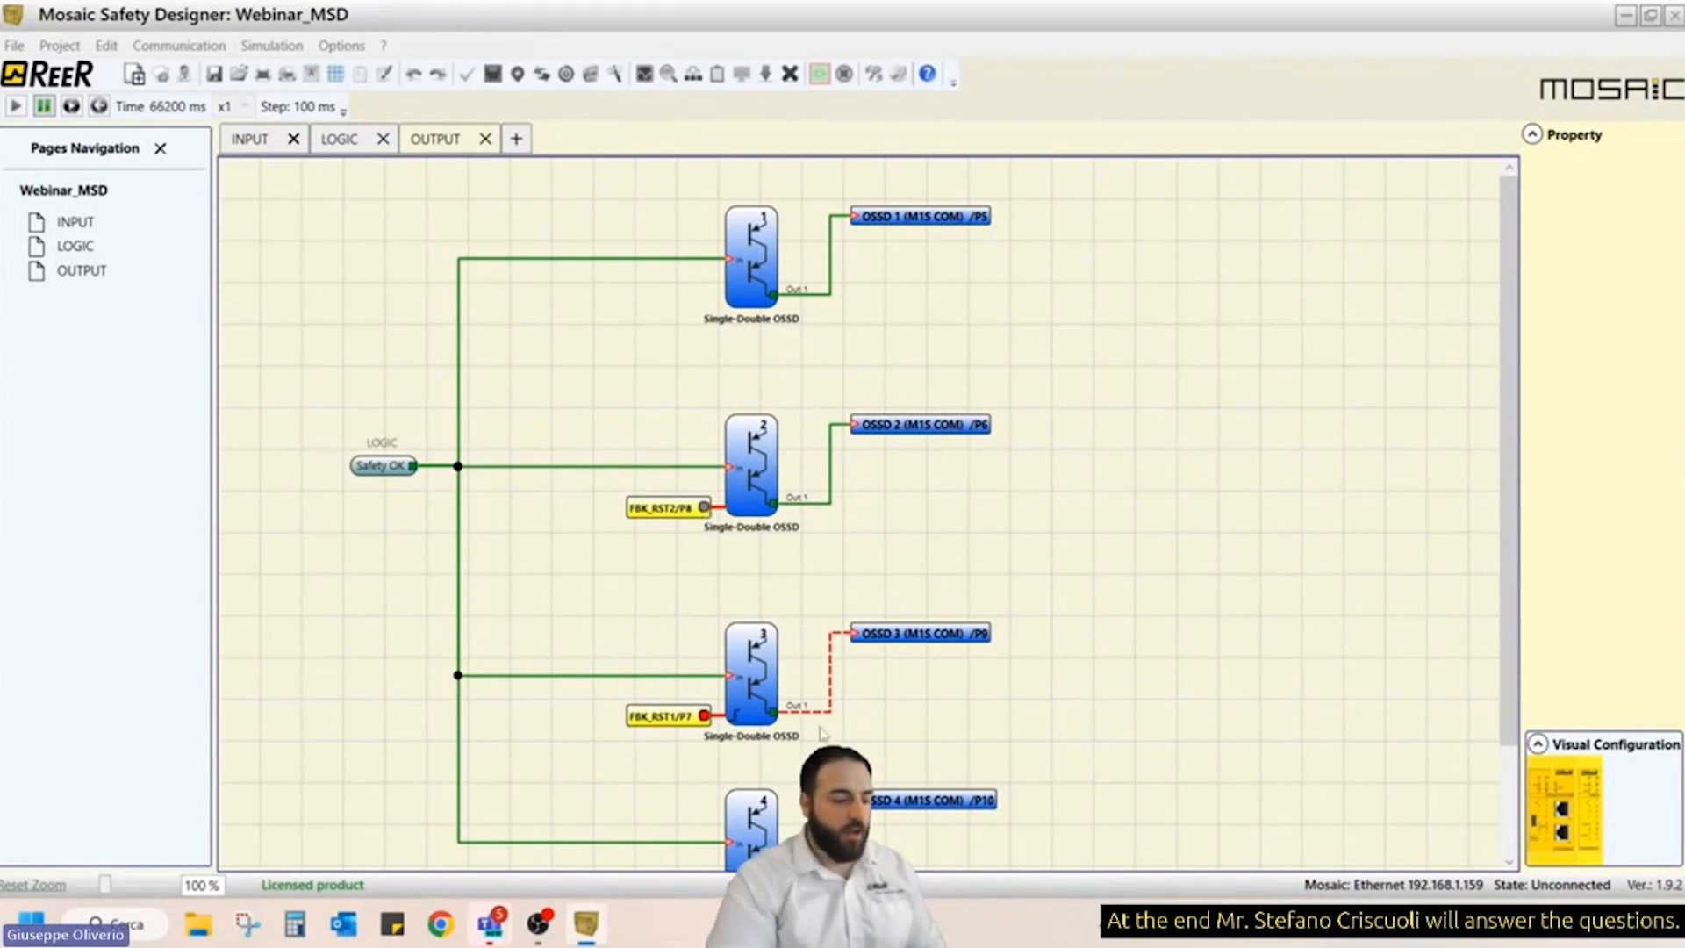
scroll(925, 681, down, 1)
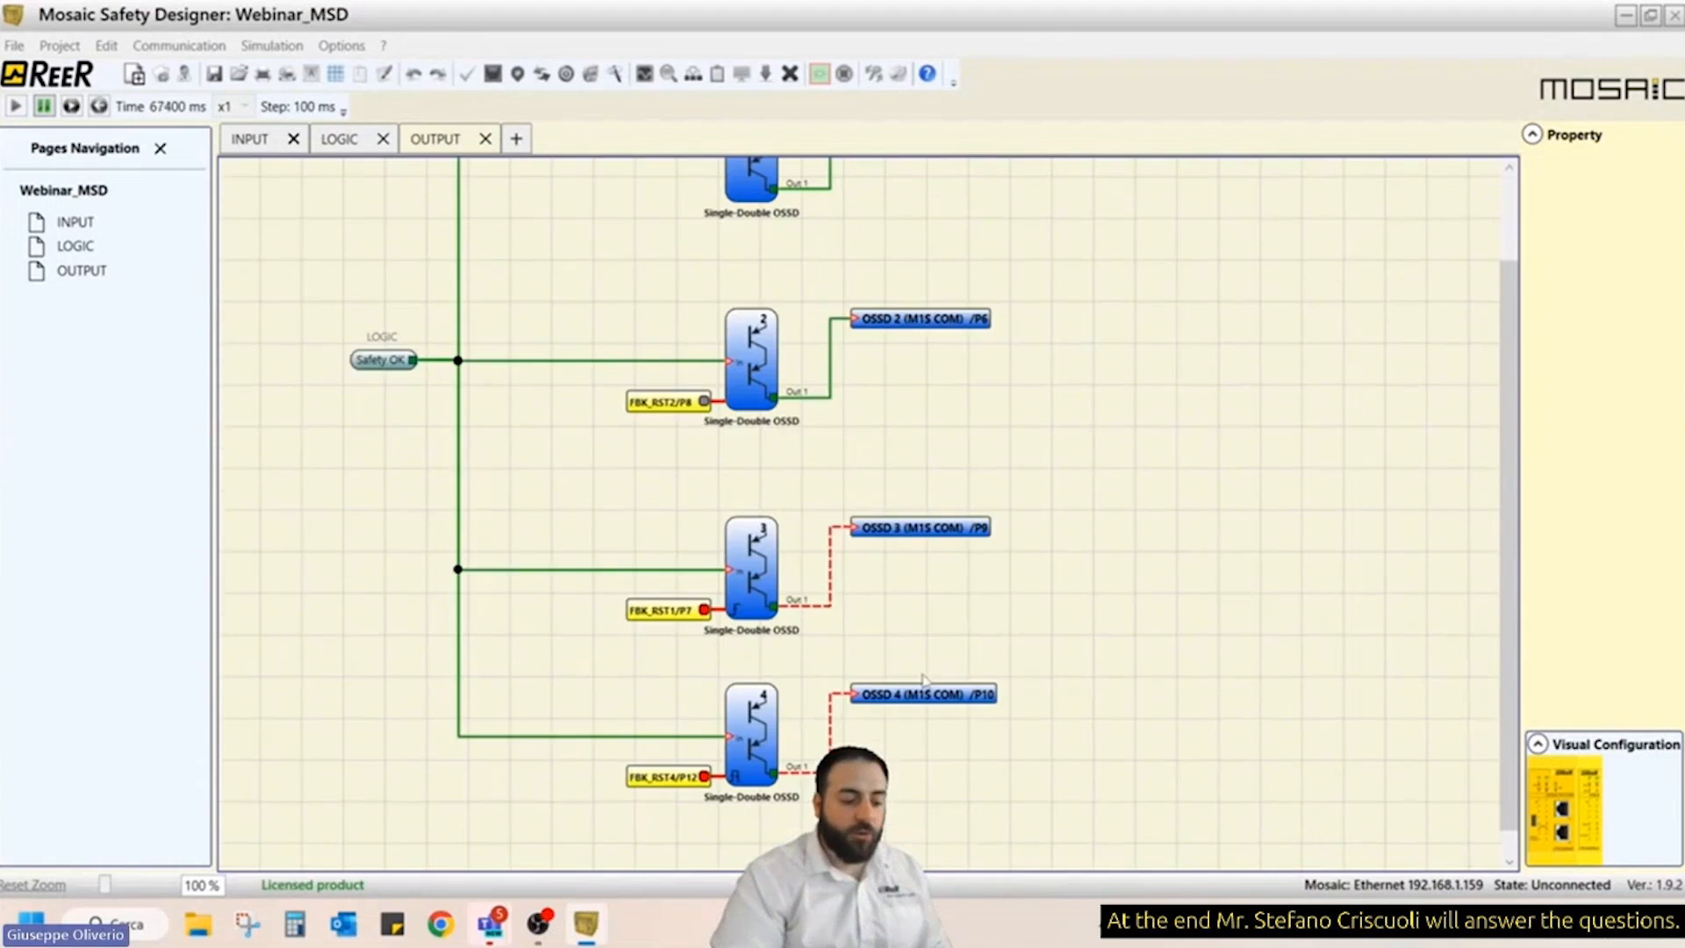
right_click(889, 620)
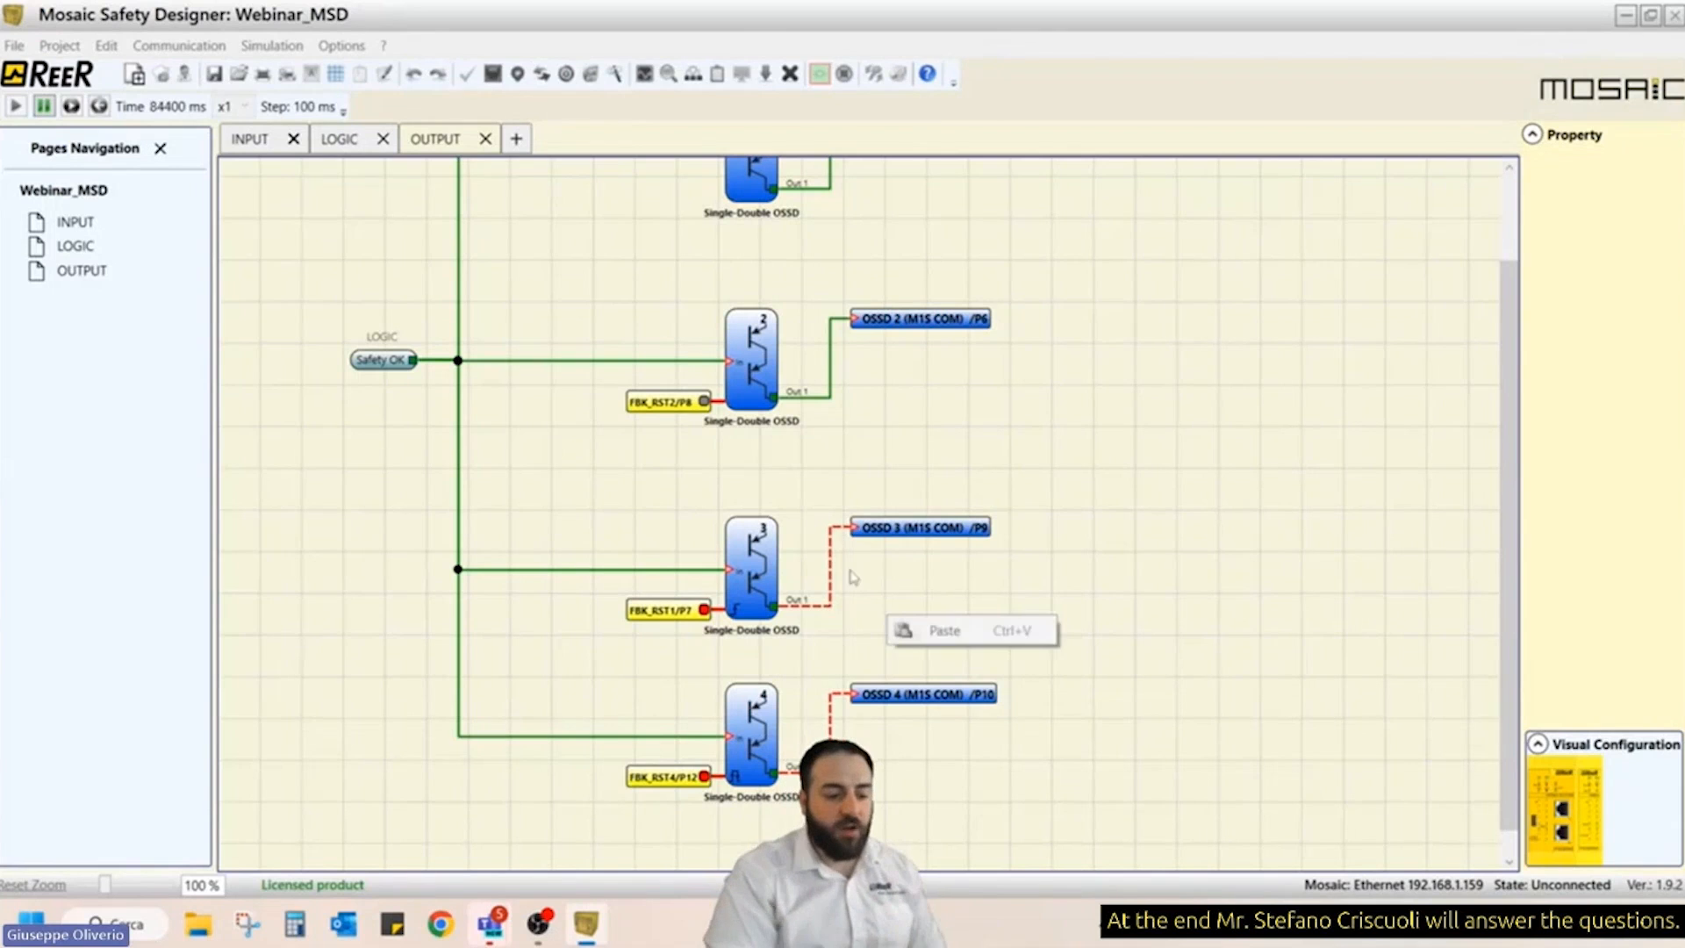
click(907, 573)
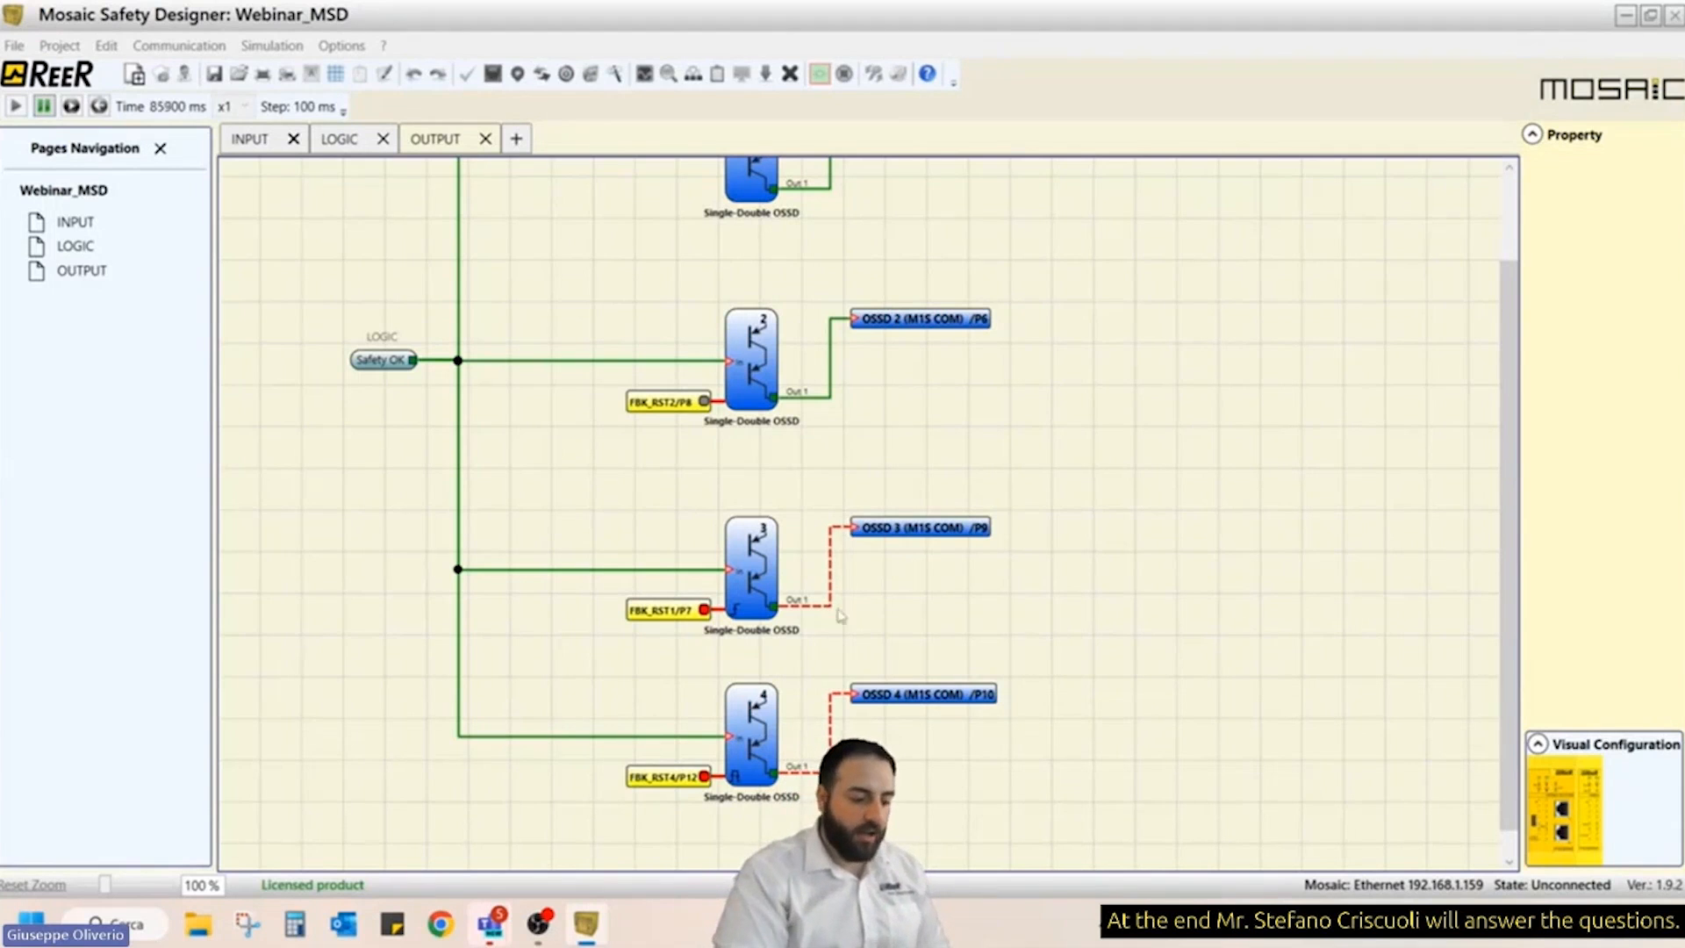
mouse_move(829, 606)
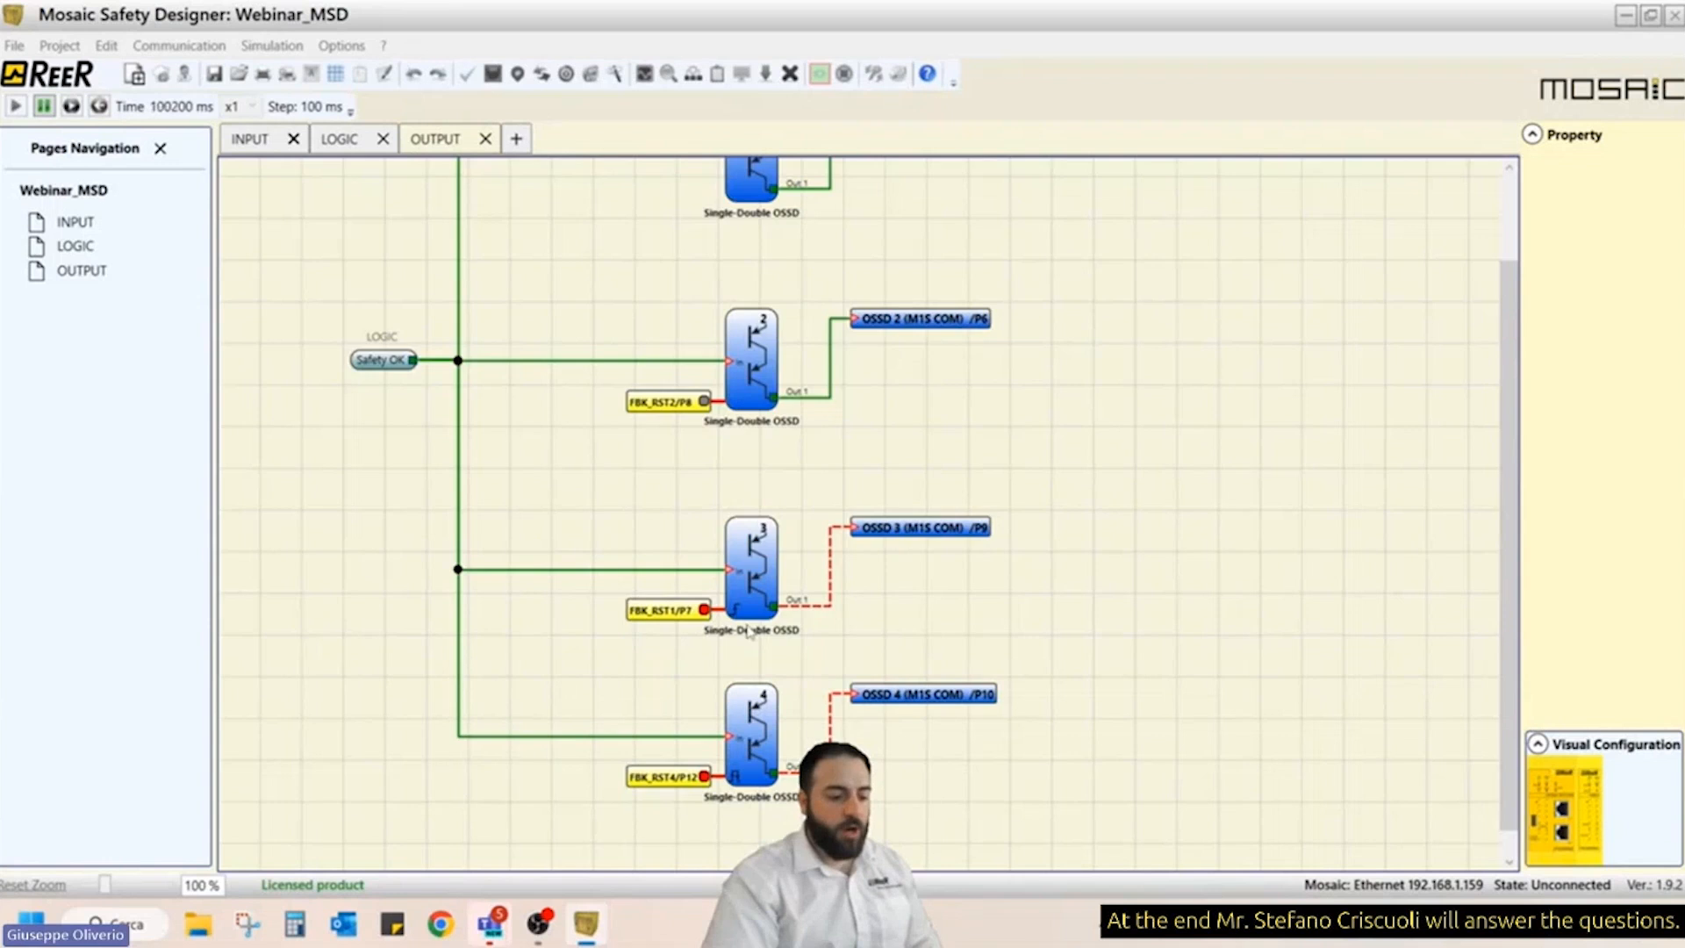
scroll(747, 632, up, 1)
click(812, 689)
scroll(1199, 436, down, 3)
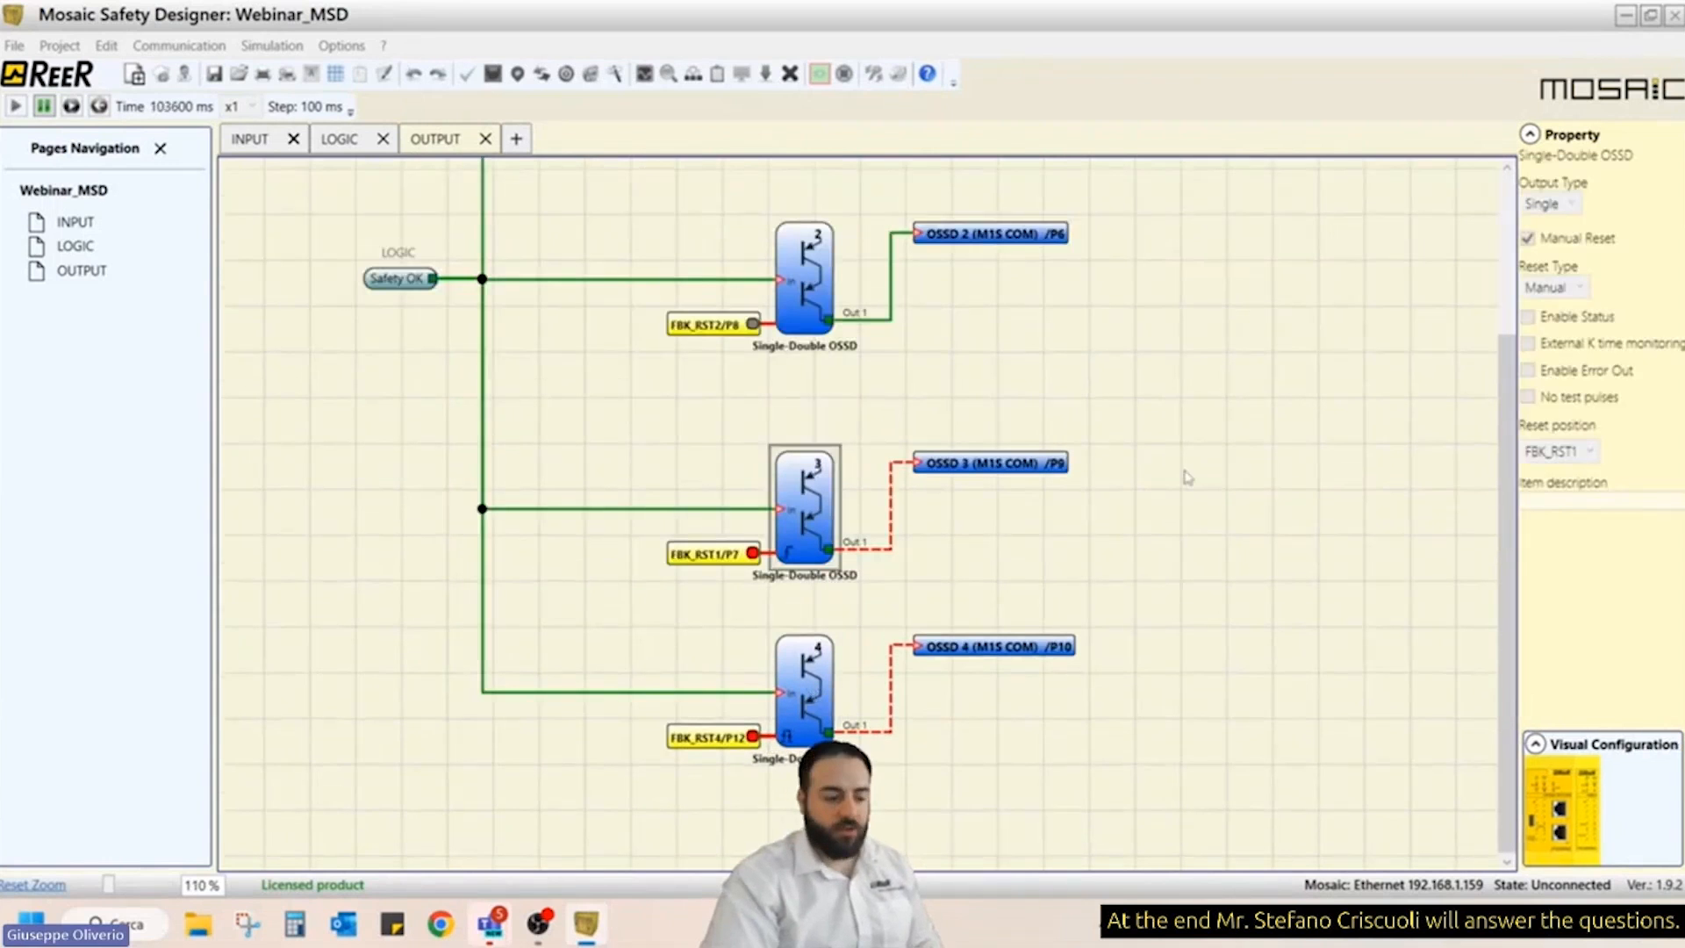
click(1088, 555)
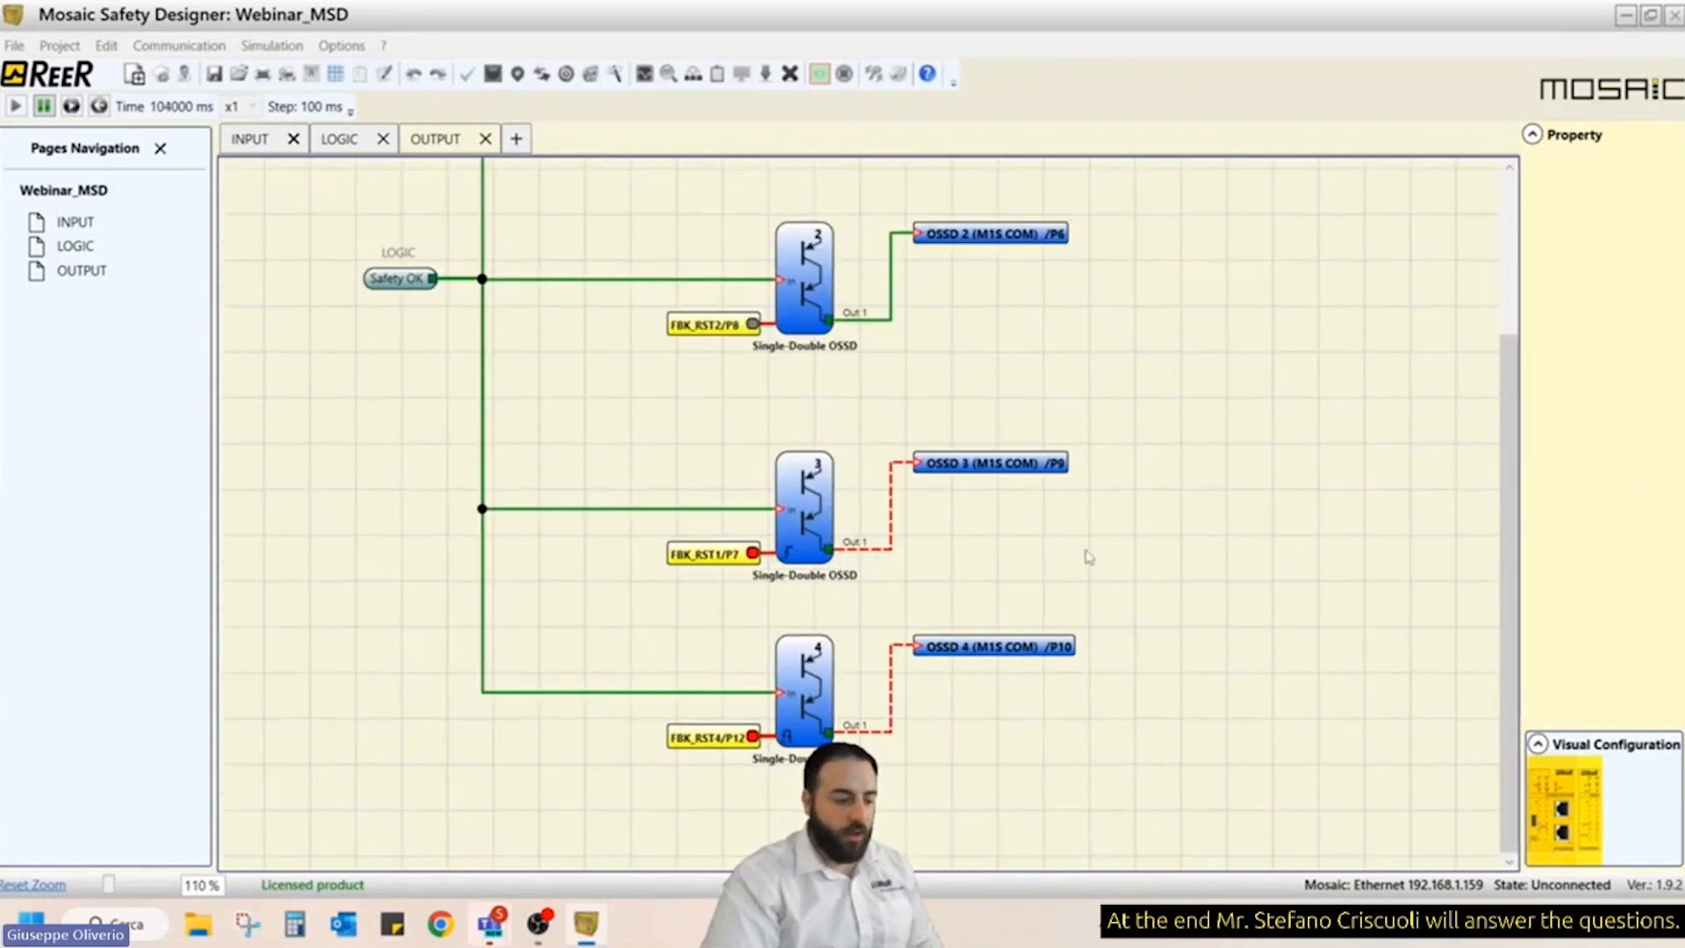
- Simulate resets of OSSD 3 and OSSD 4 by switching FBK_RST1 and then FBK_RST4 on and back off
click(758, 559)
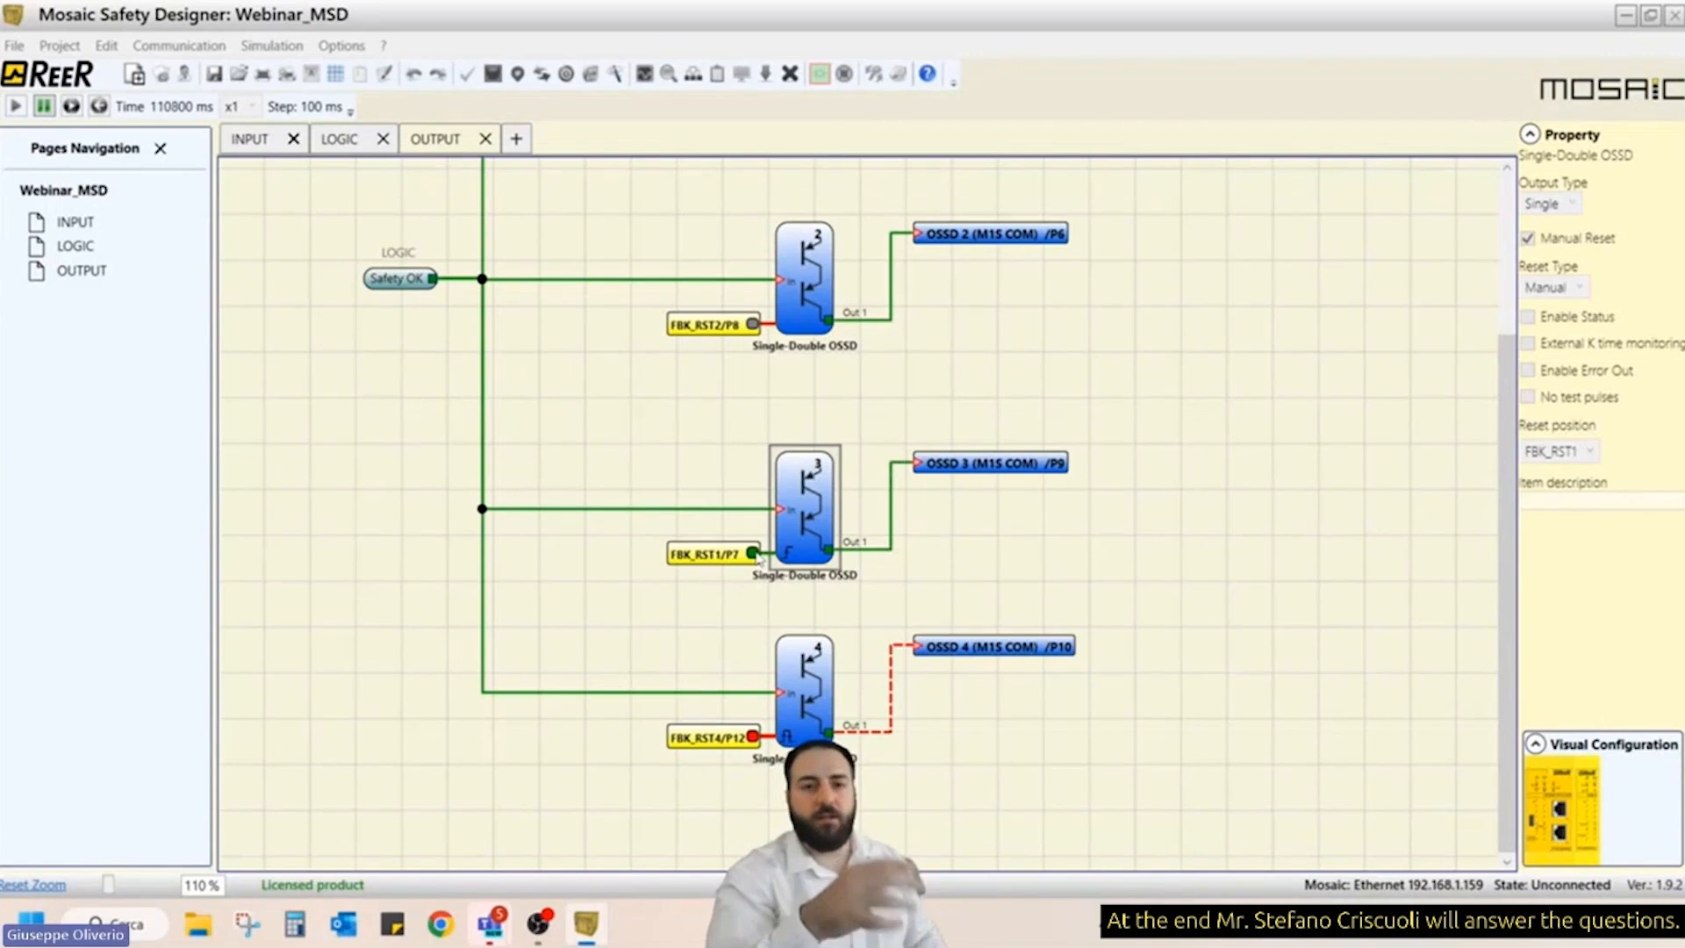
click(758, 558)
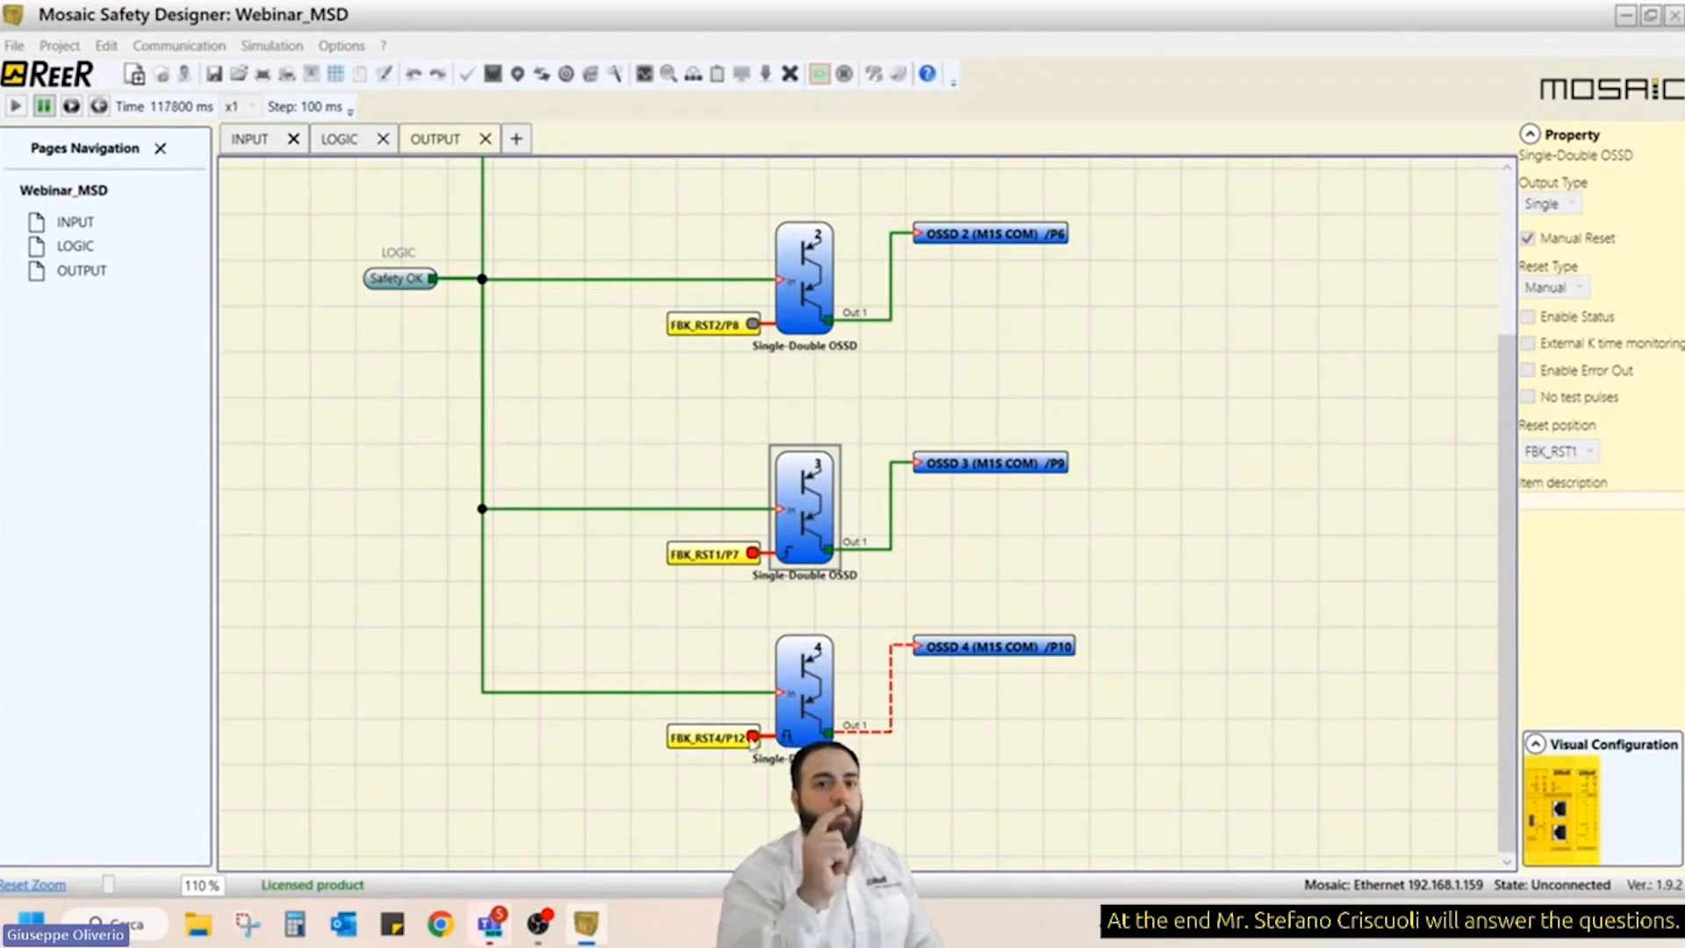
click(752, 738)
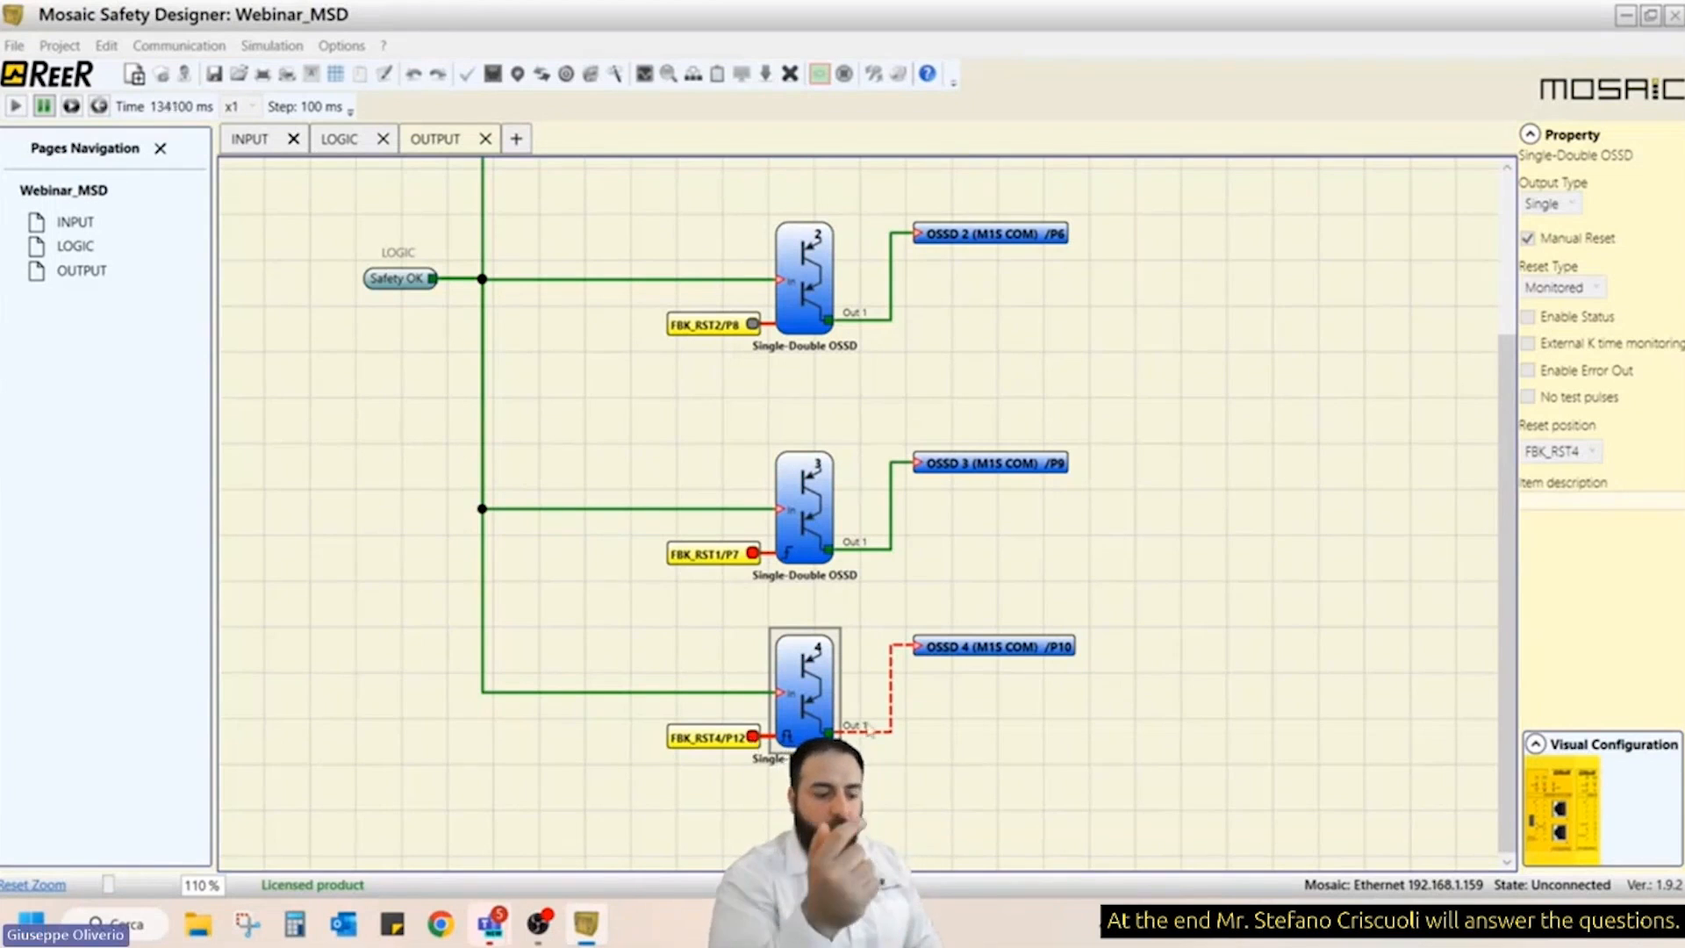
click(756, 743)
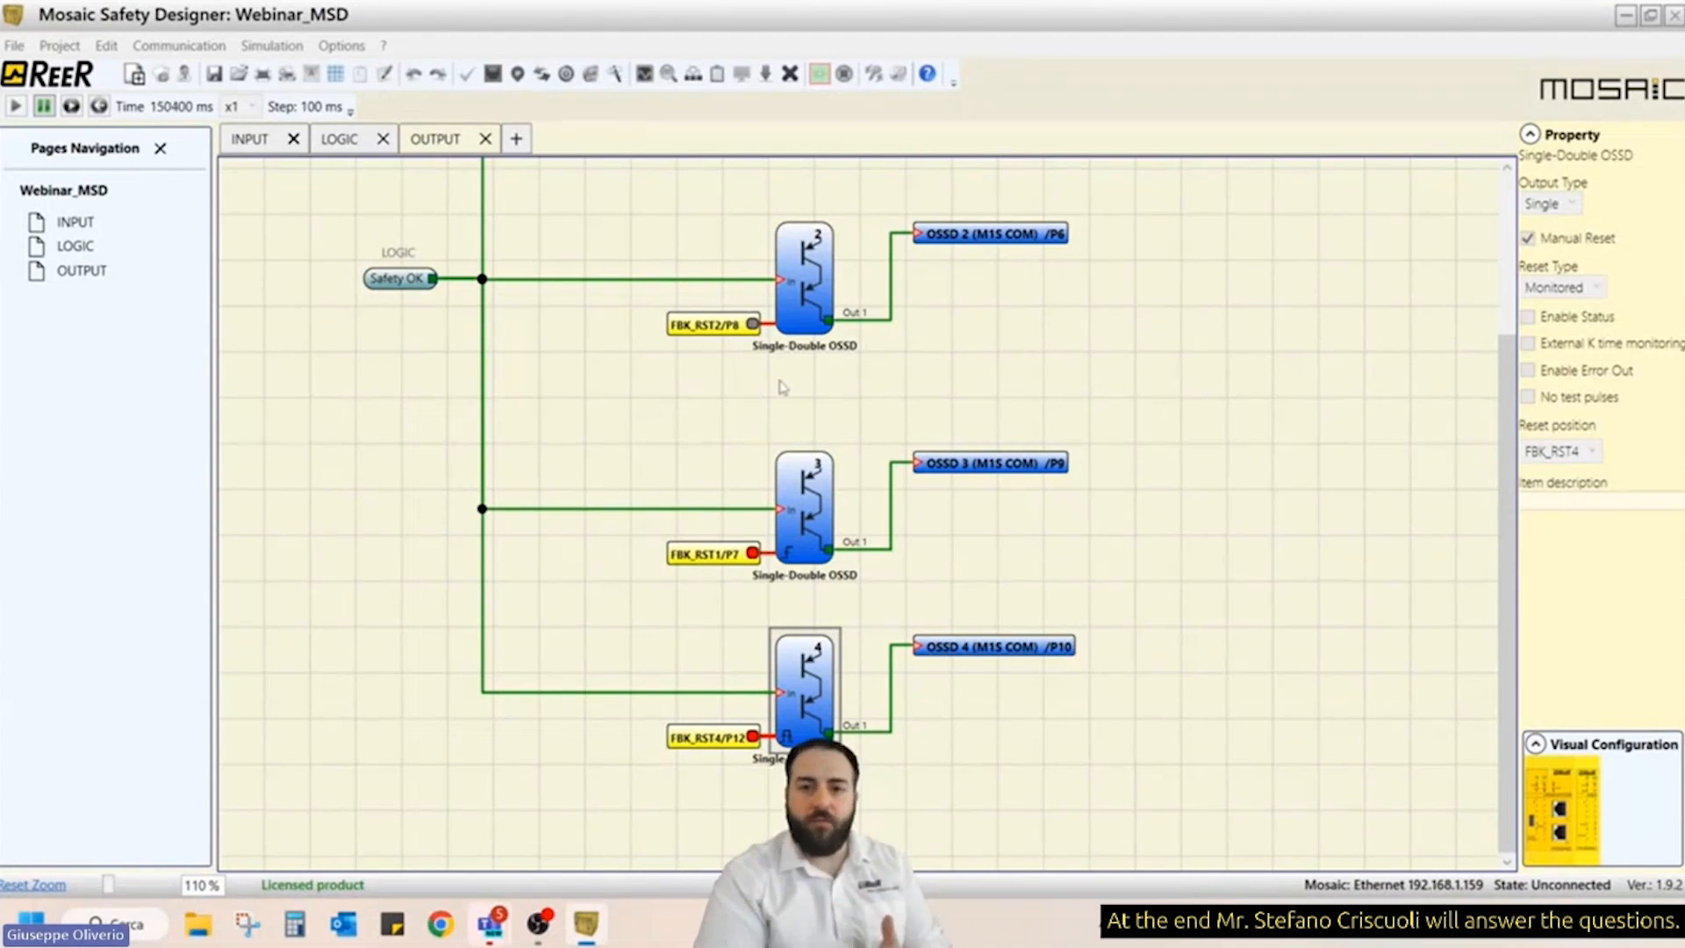
- Set the simulated FBK_RST2 feedback of OSSD 2 to EDM with the limit excess delay
click(797, 312)
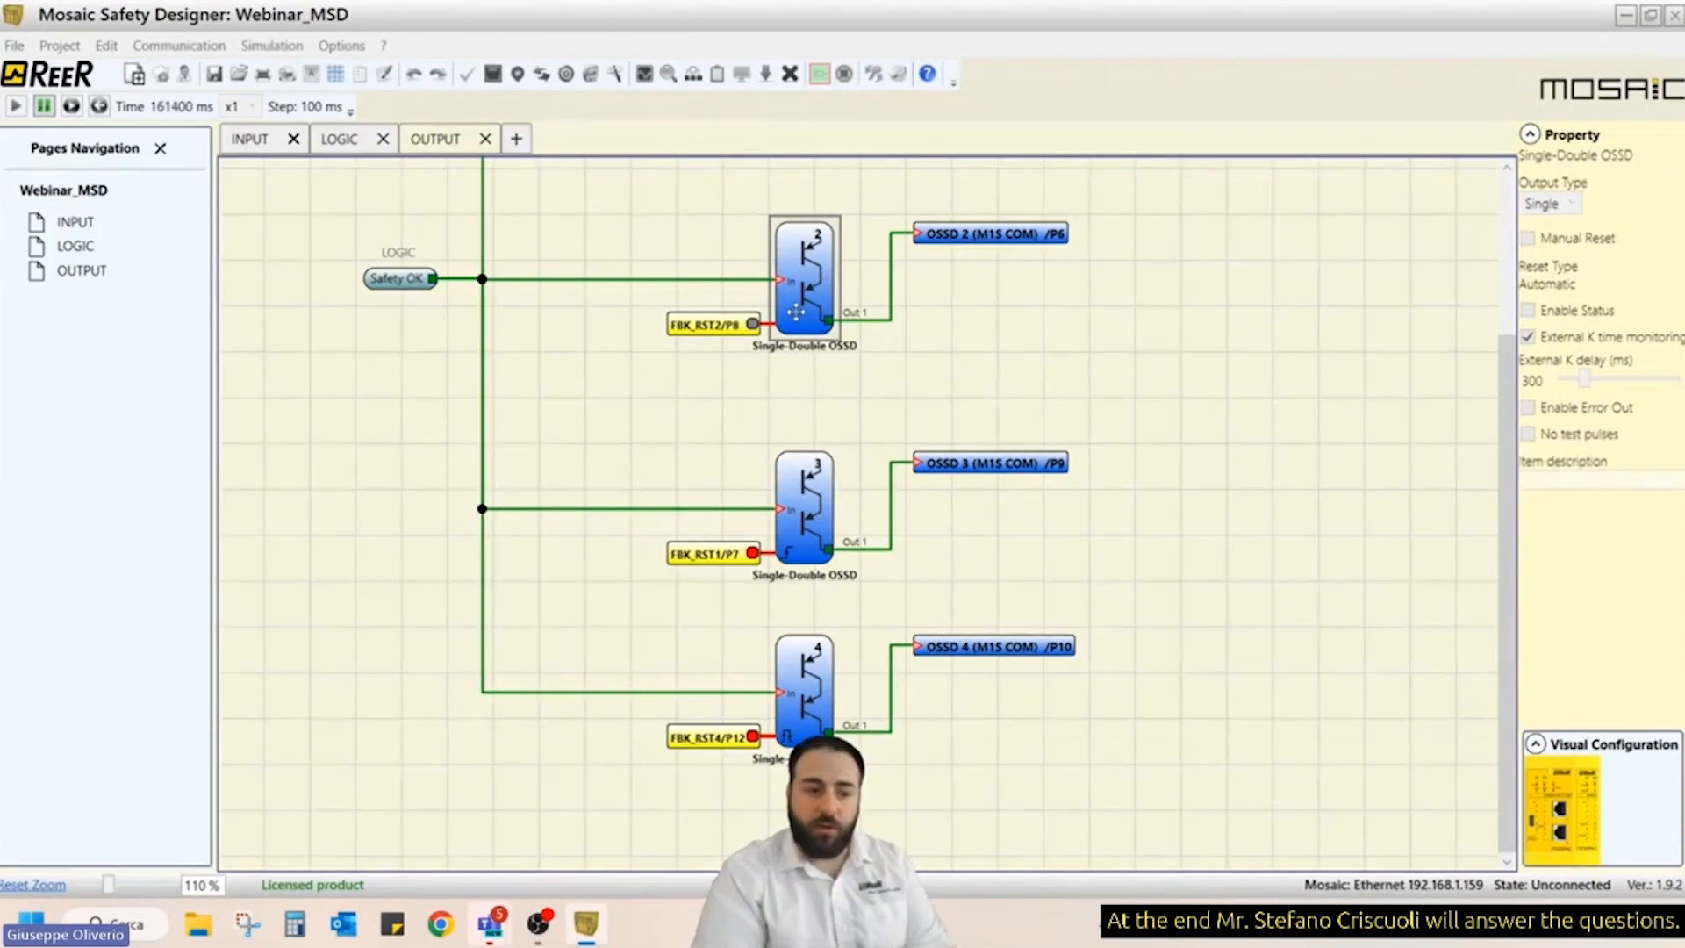
click(752, 325)
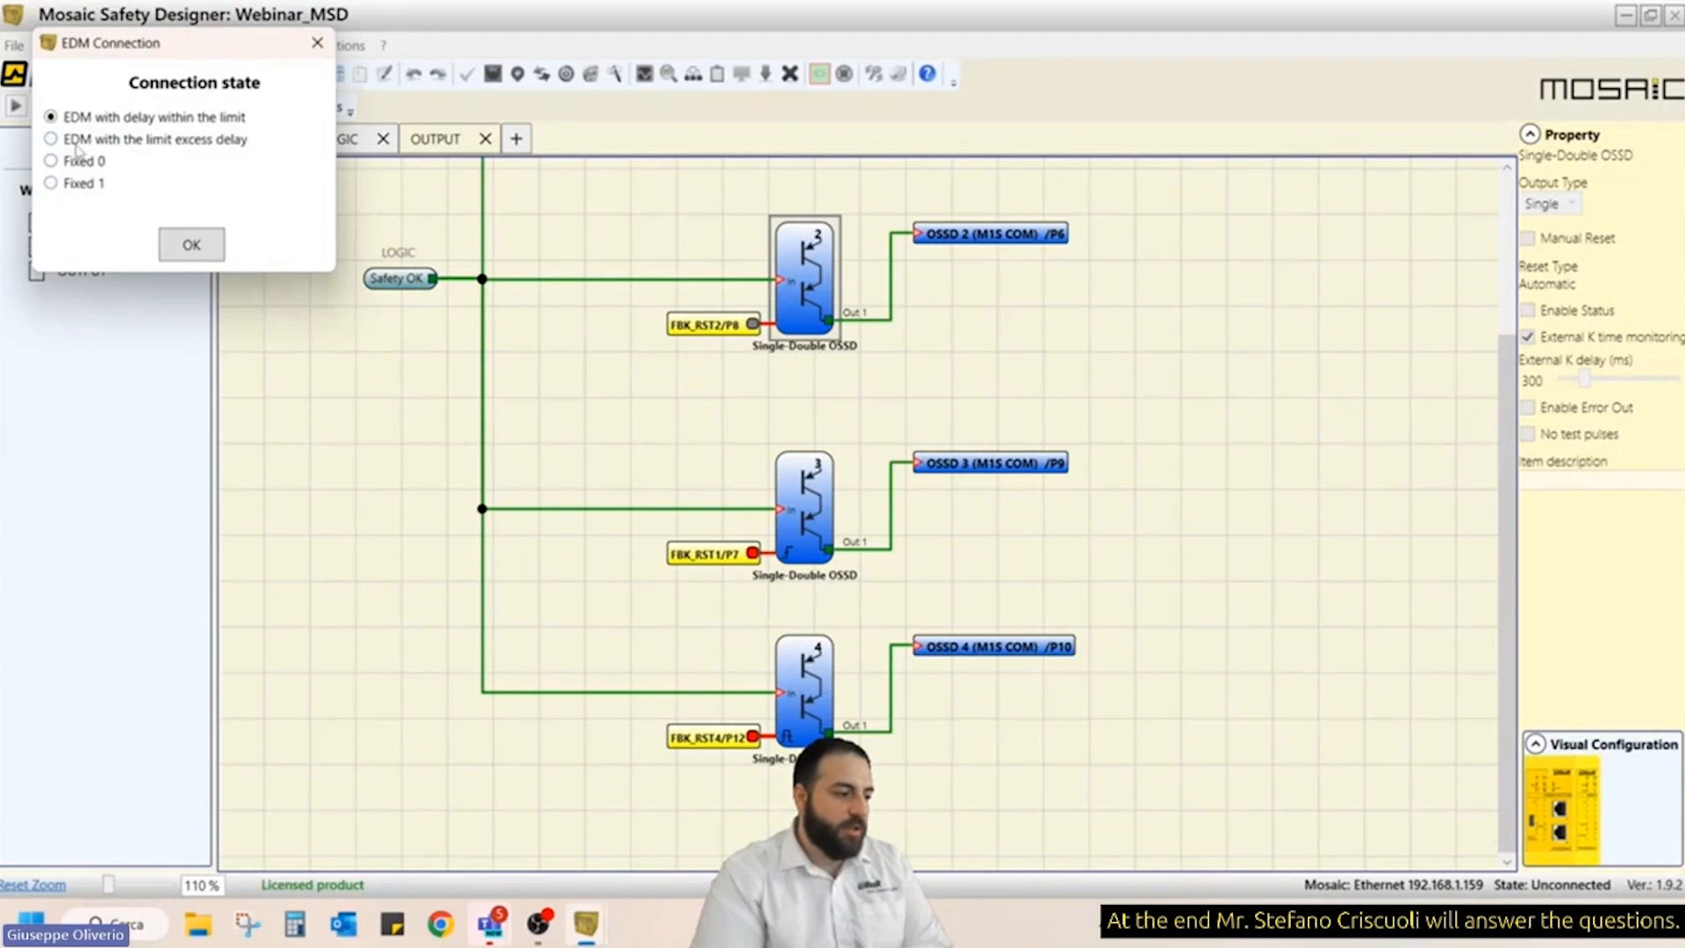
click(77, 140)
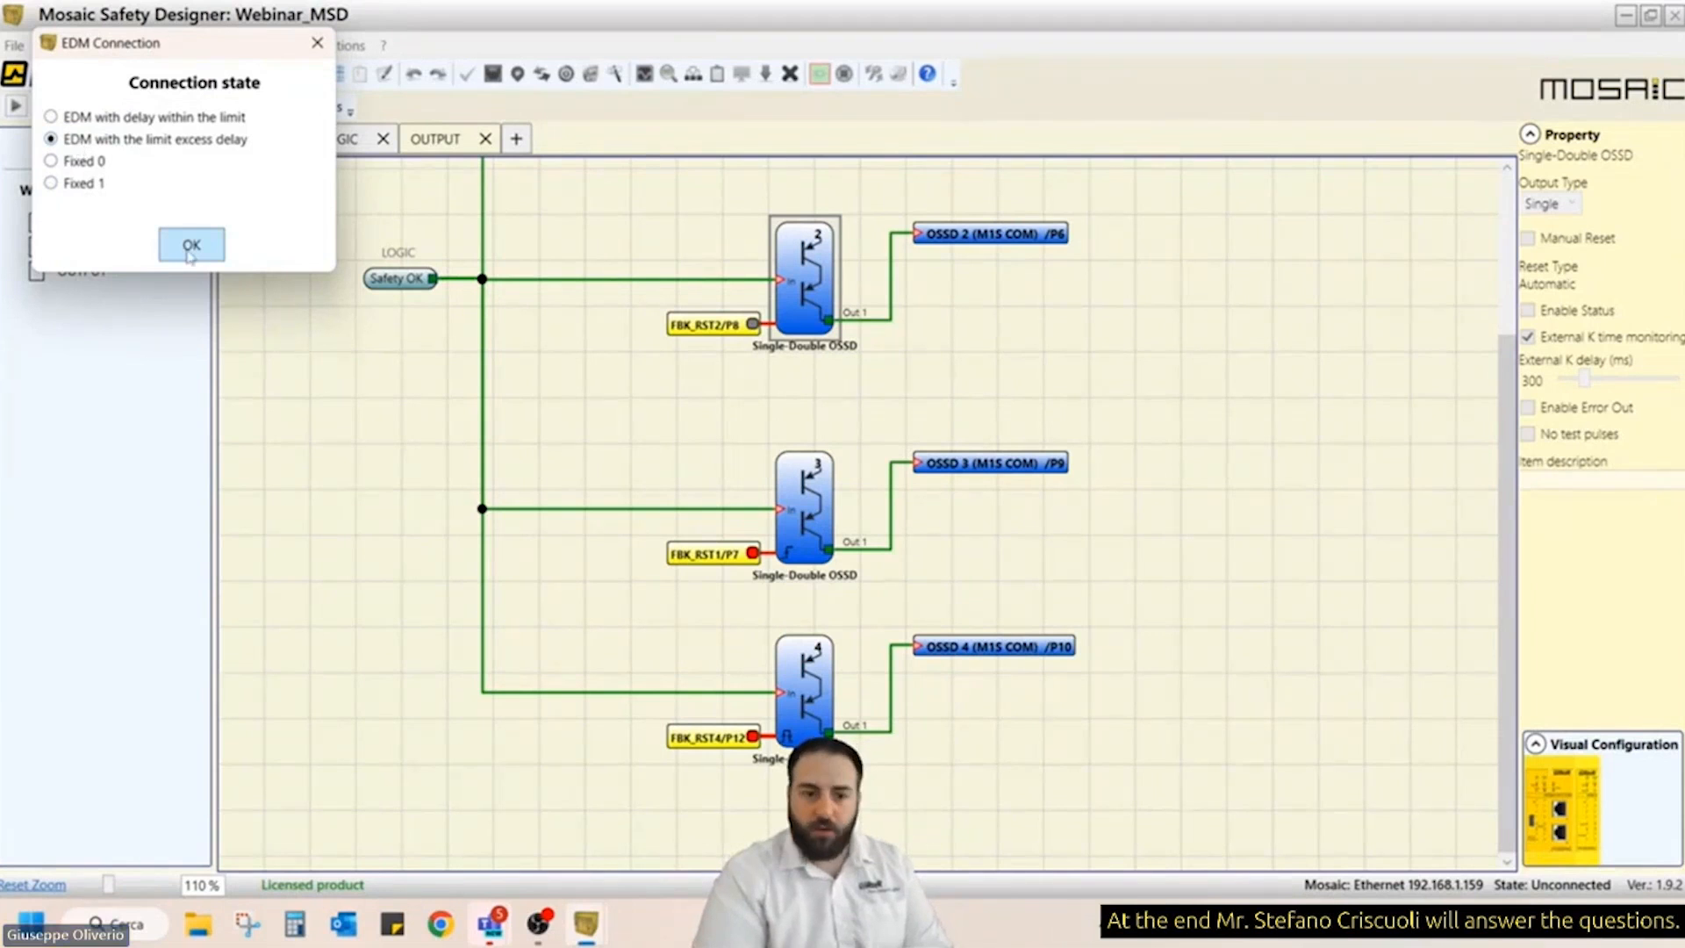
click(190, 247)
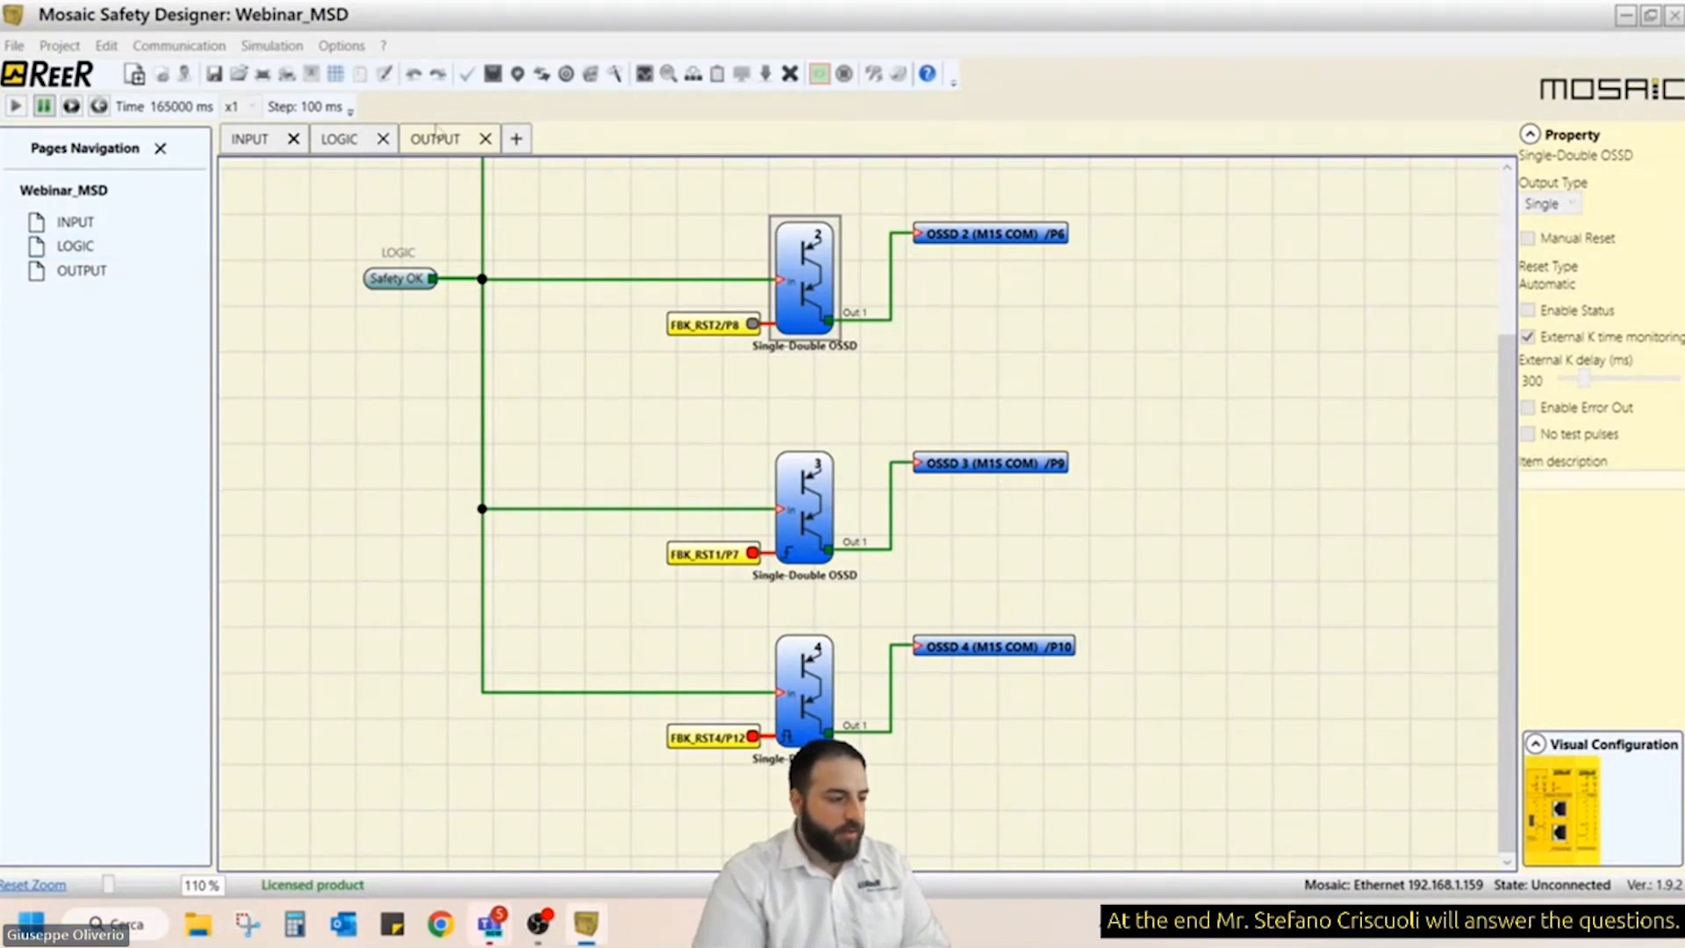
- Switch off the Emergency Stop on the INPUT page and inspect the OSSD 2 feedback error on the OUTPUT page
click(262, 148)
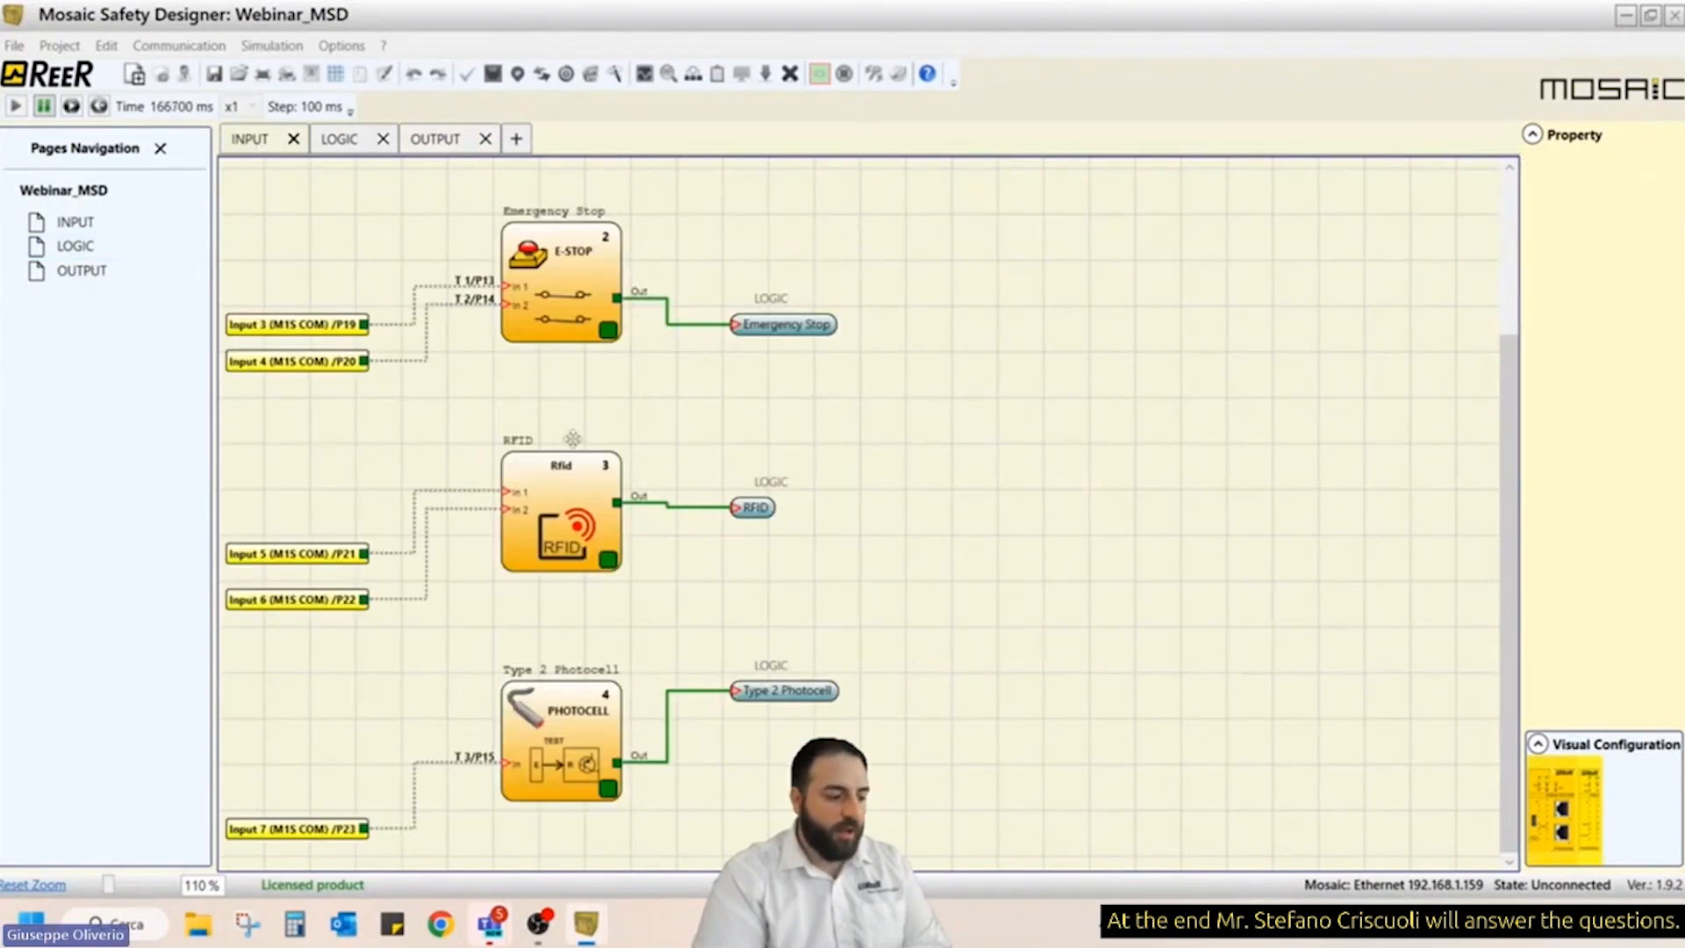
click(614, 330)
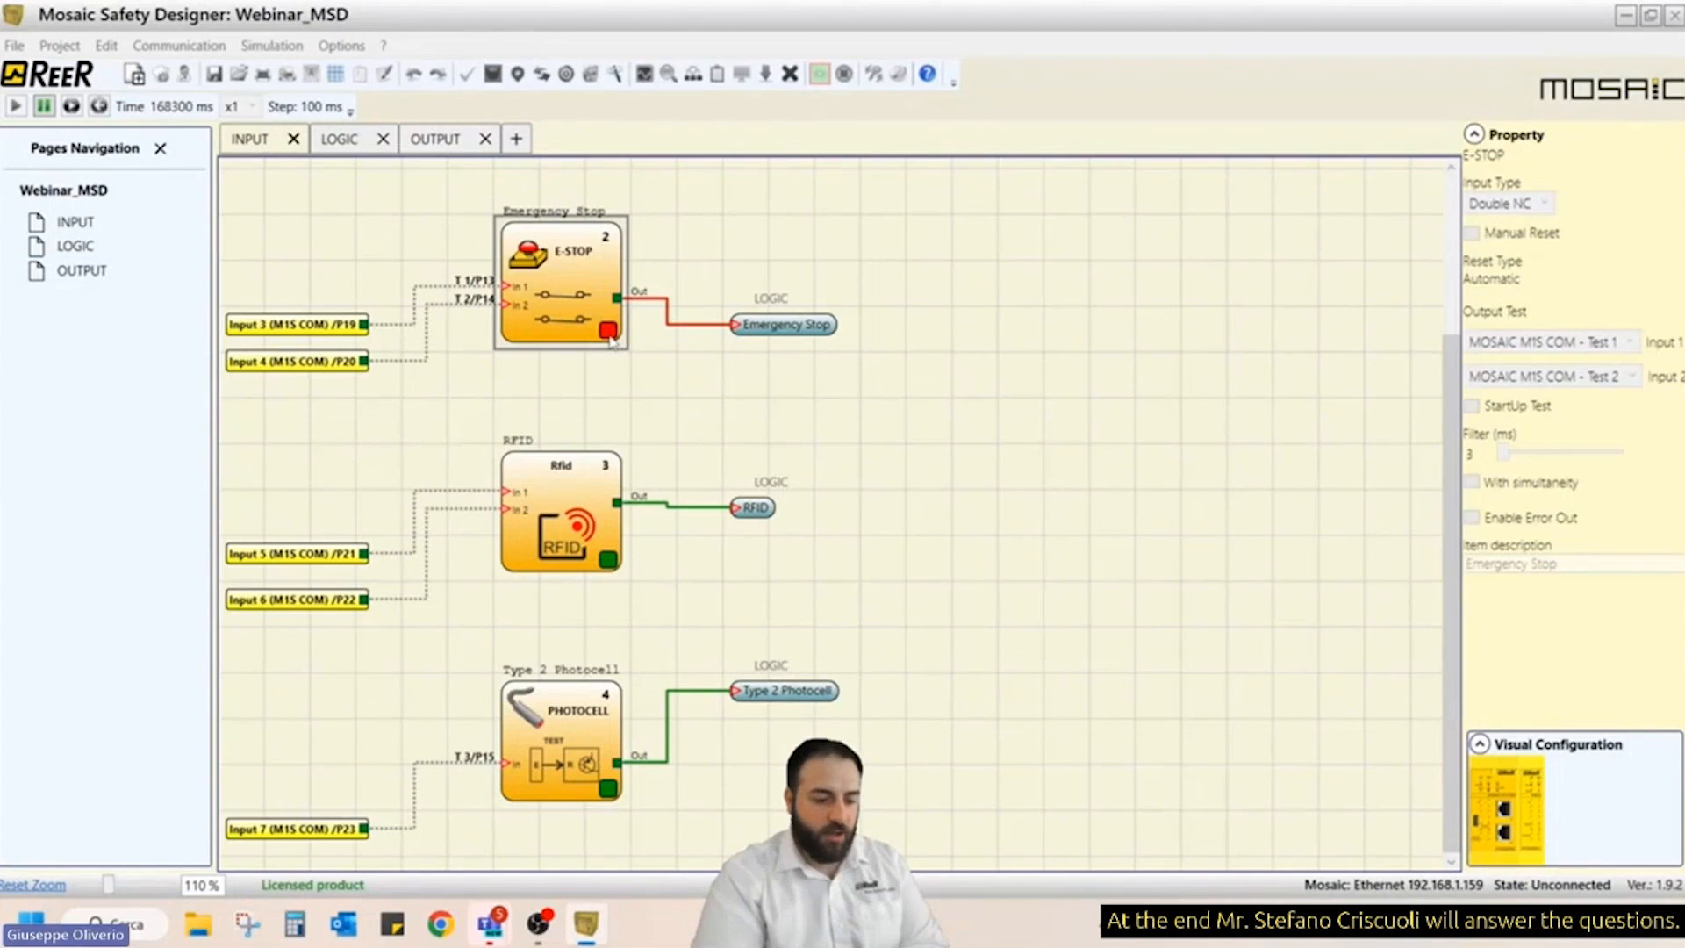
click(362, 140)
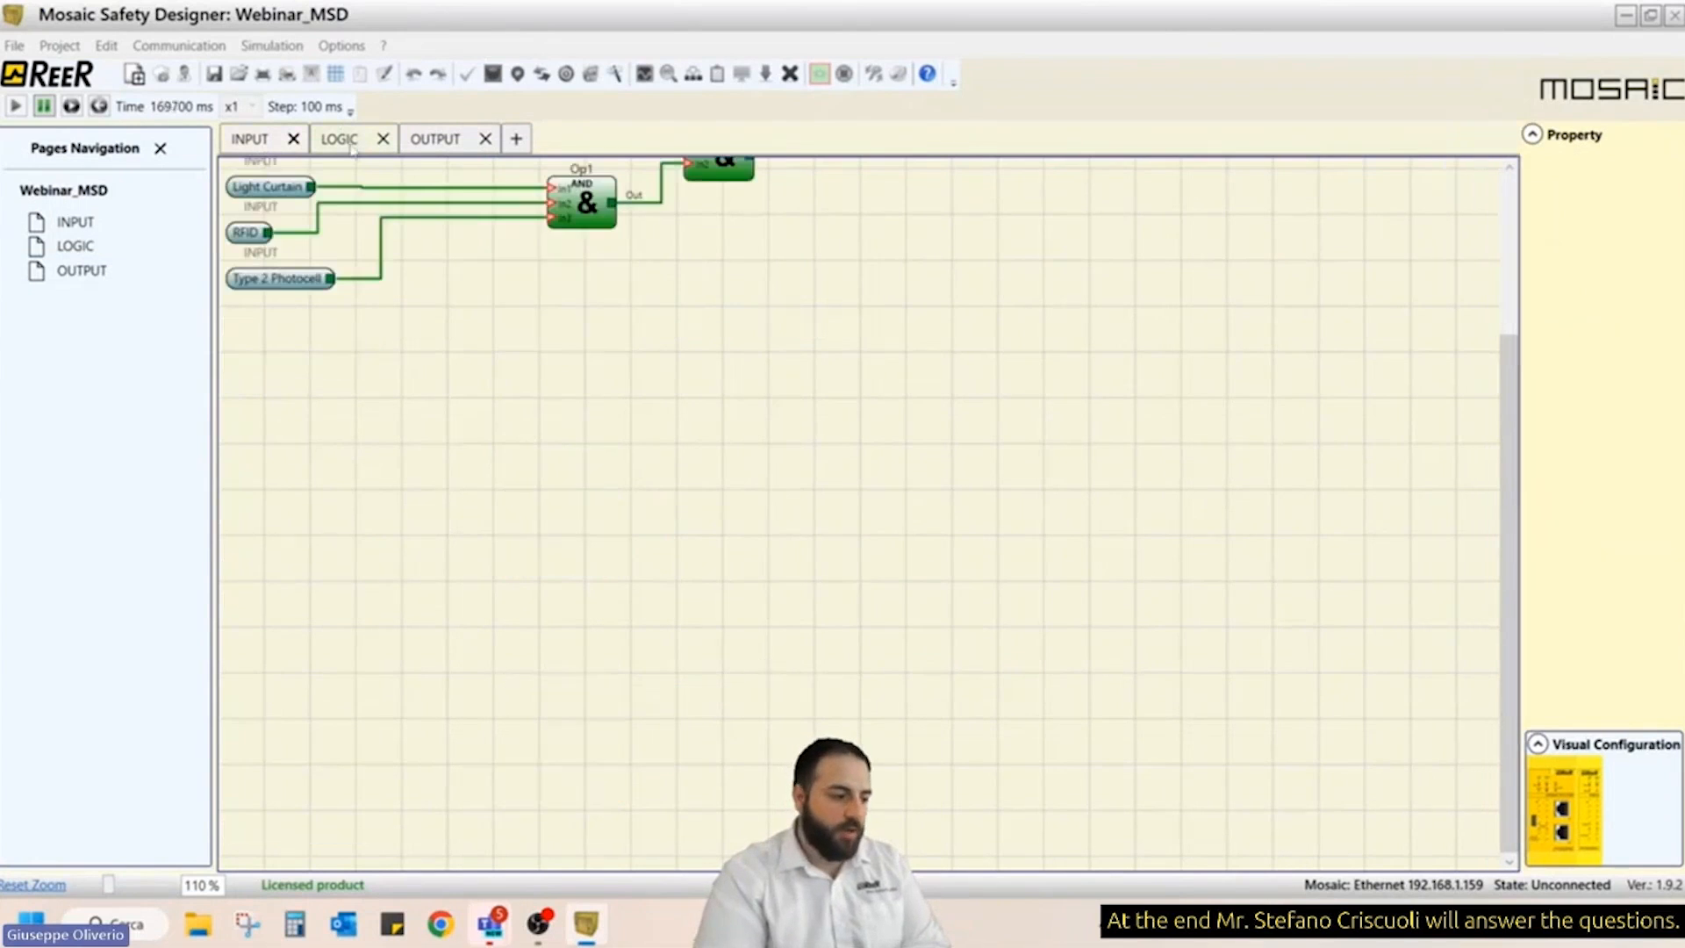
click(434, 141)
scroll(952, 383, up, 3)
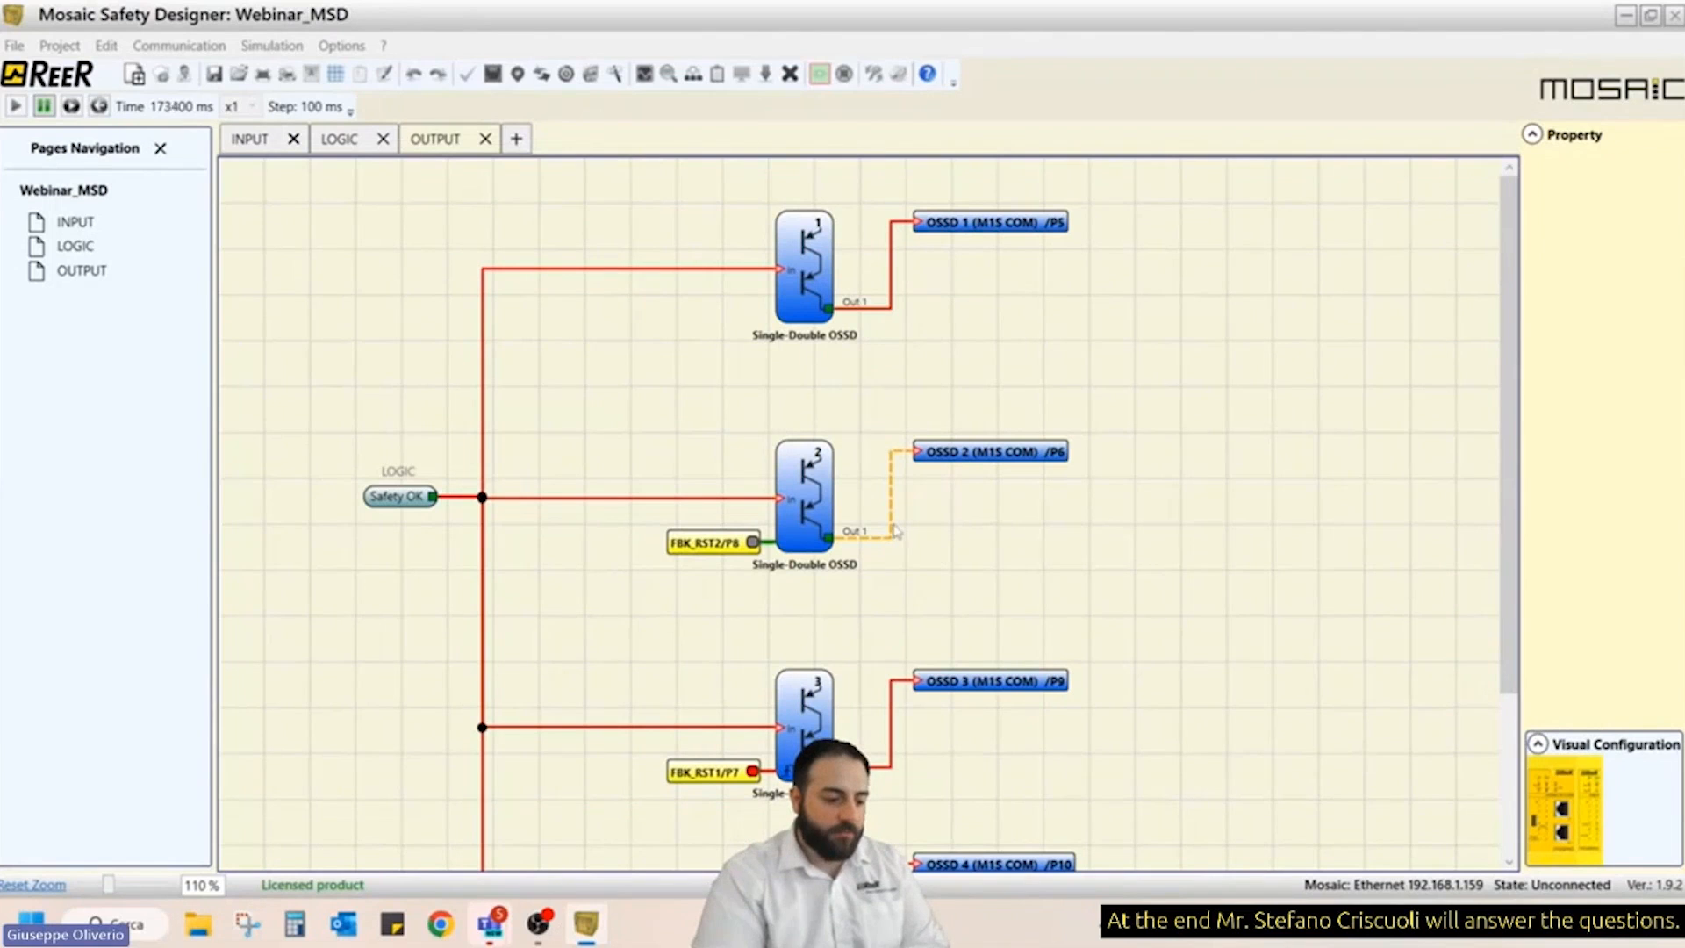
mouse_move(891, 528)
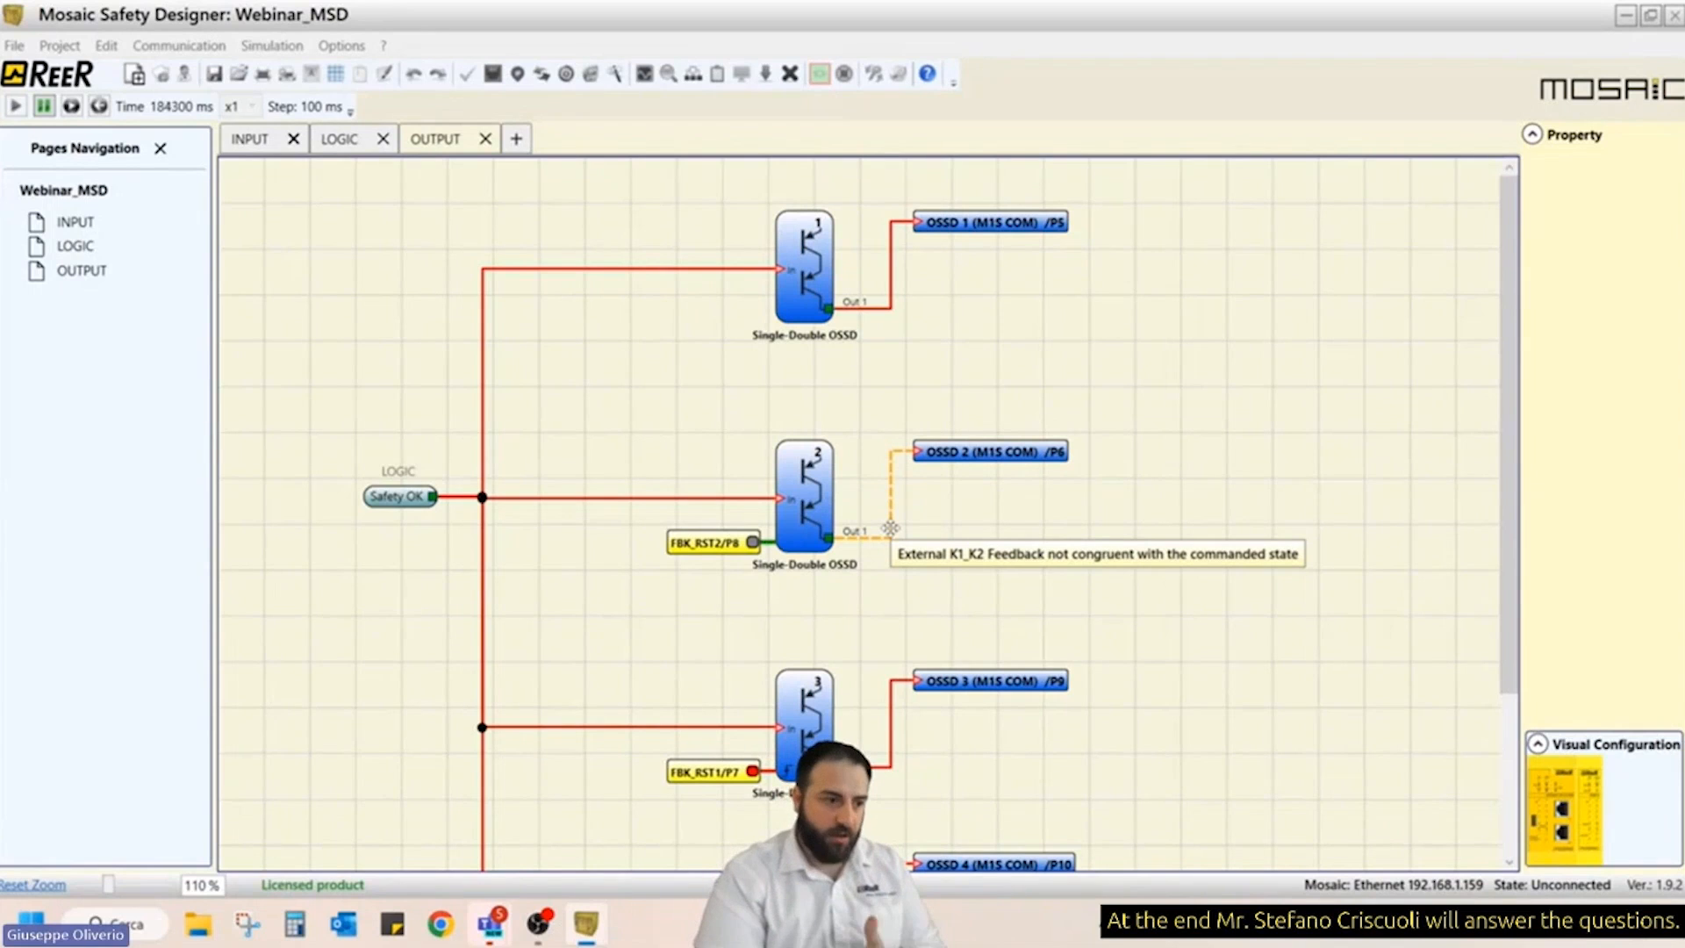
- Restart the simulation with the FBK_RST2 connection state set to EDM with delay within the limit
click(825, 82)
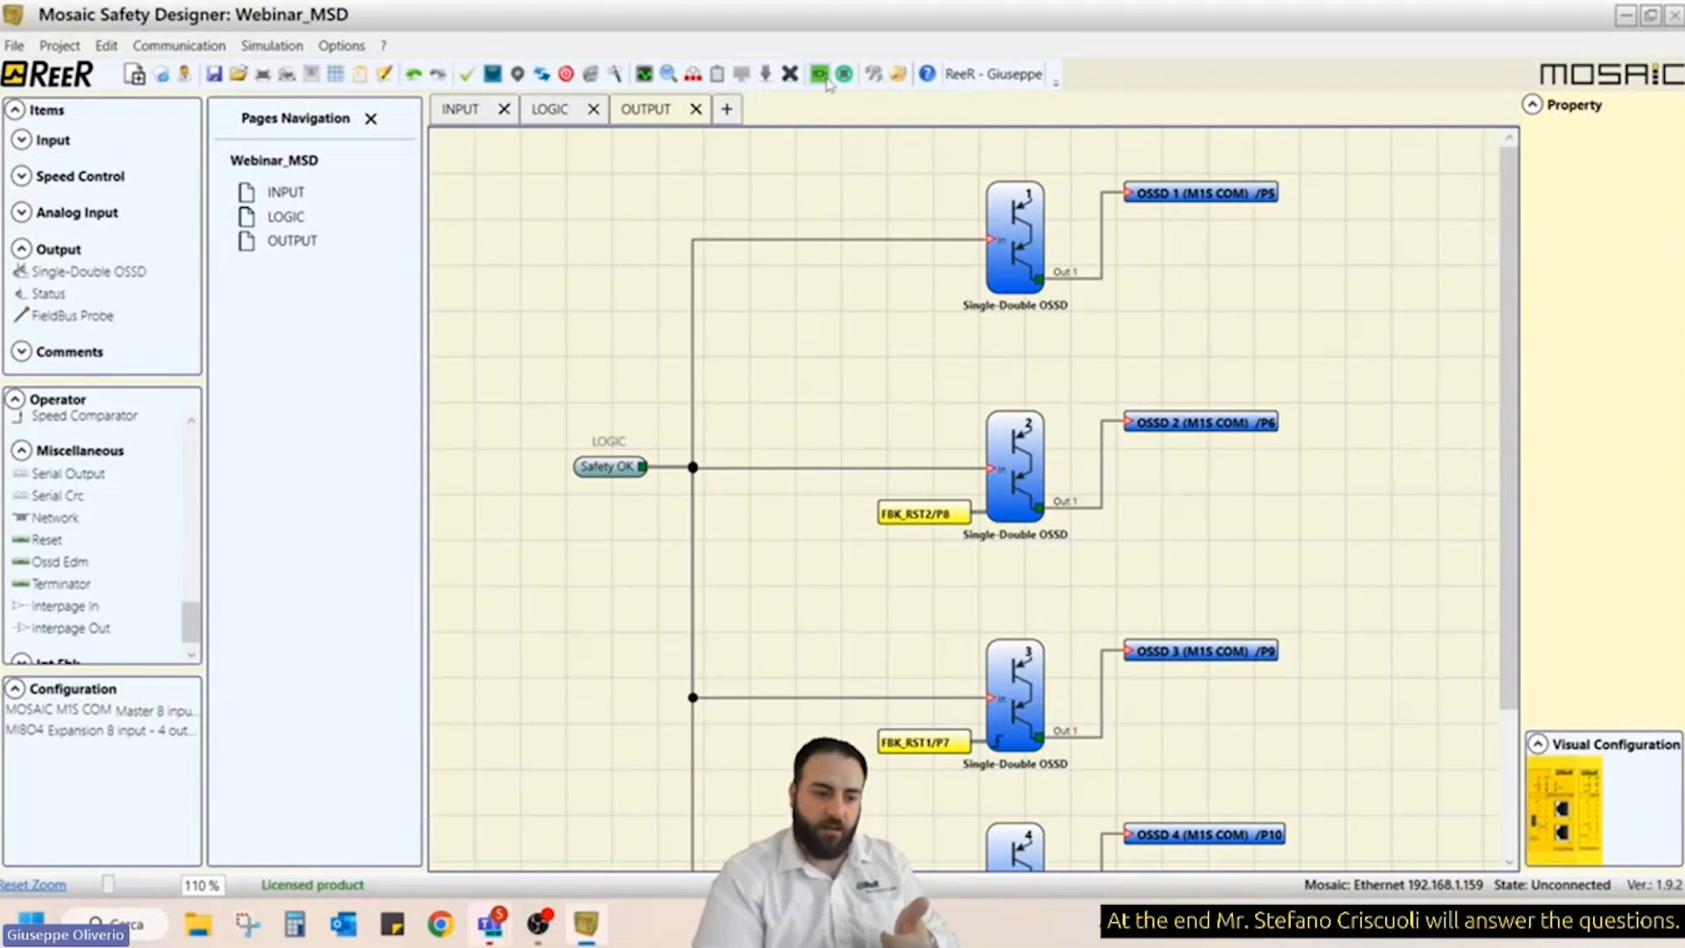
click(826, 82)
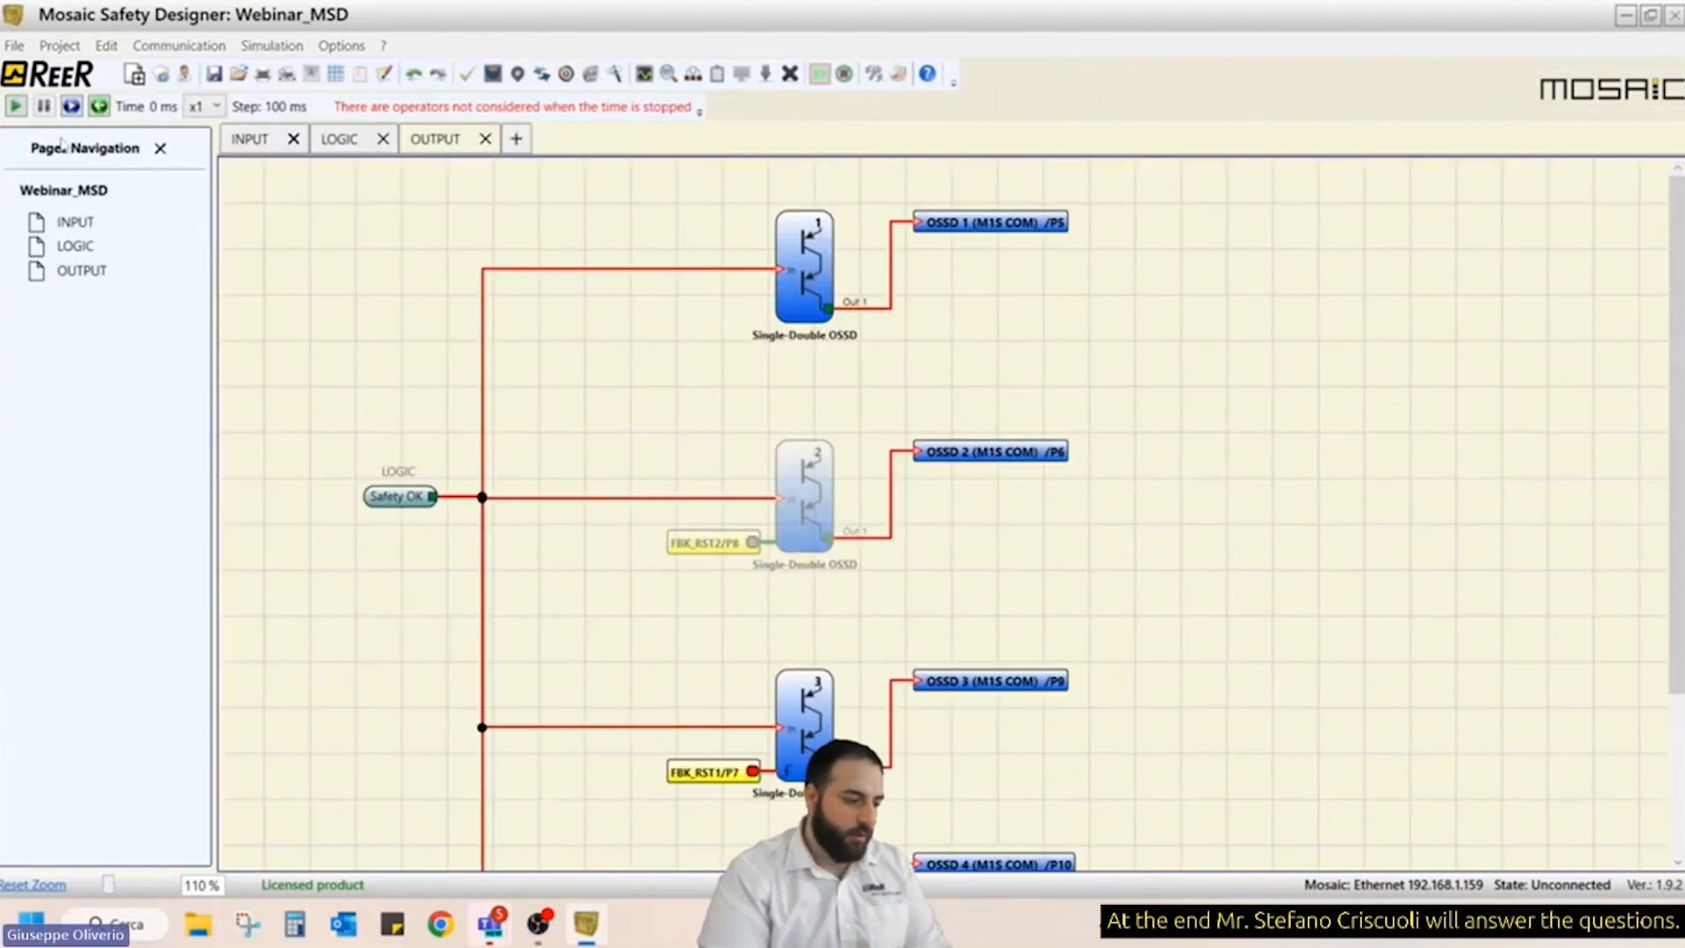
click(760, 549)
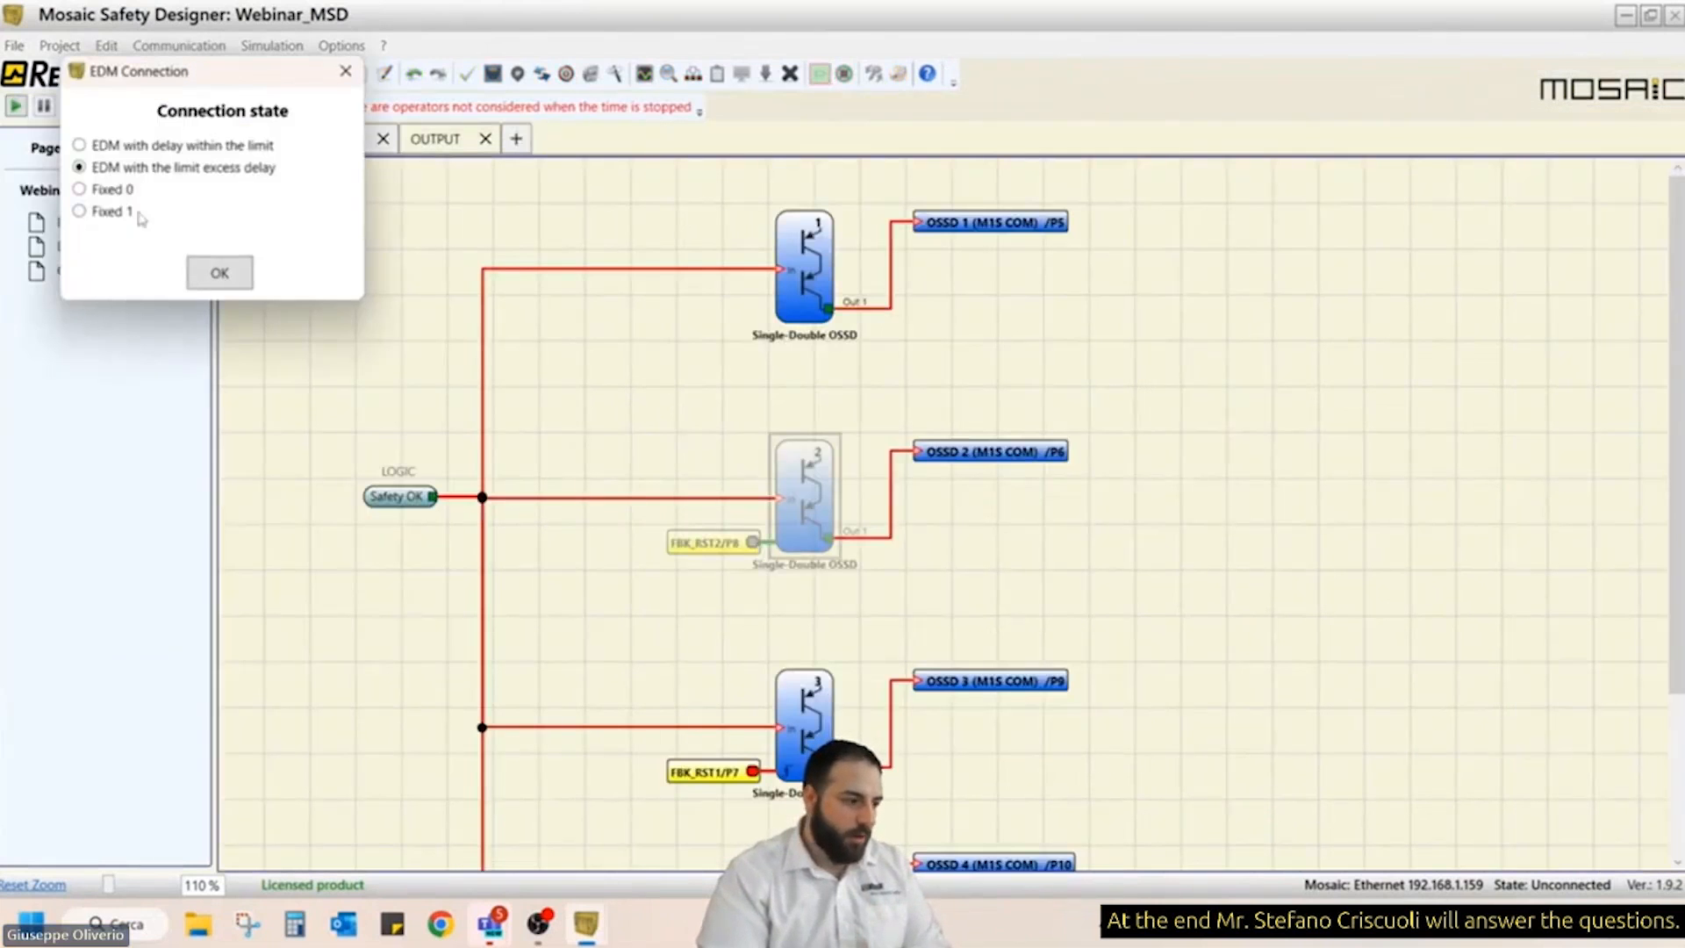
click(104, 145)
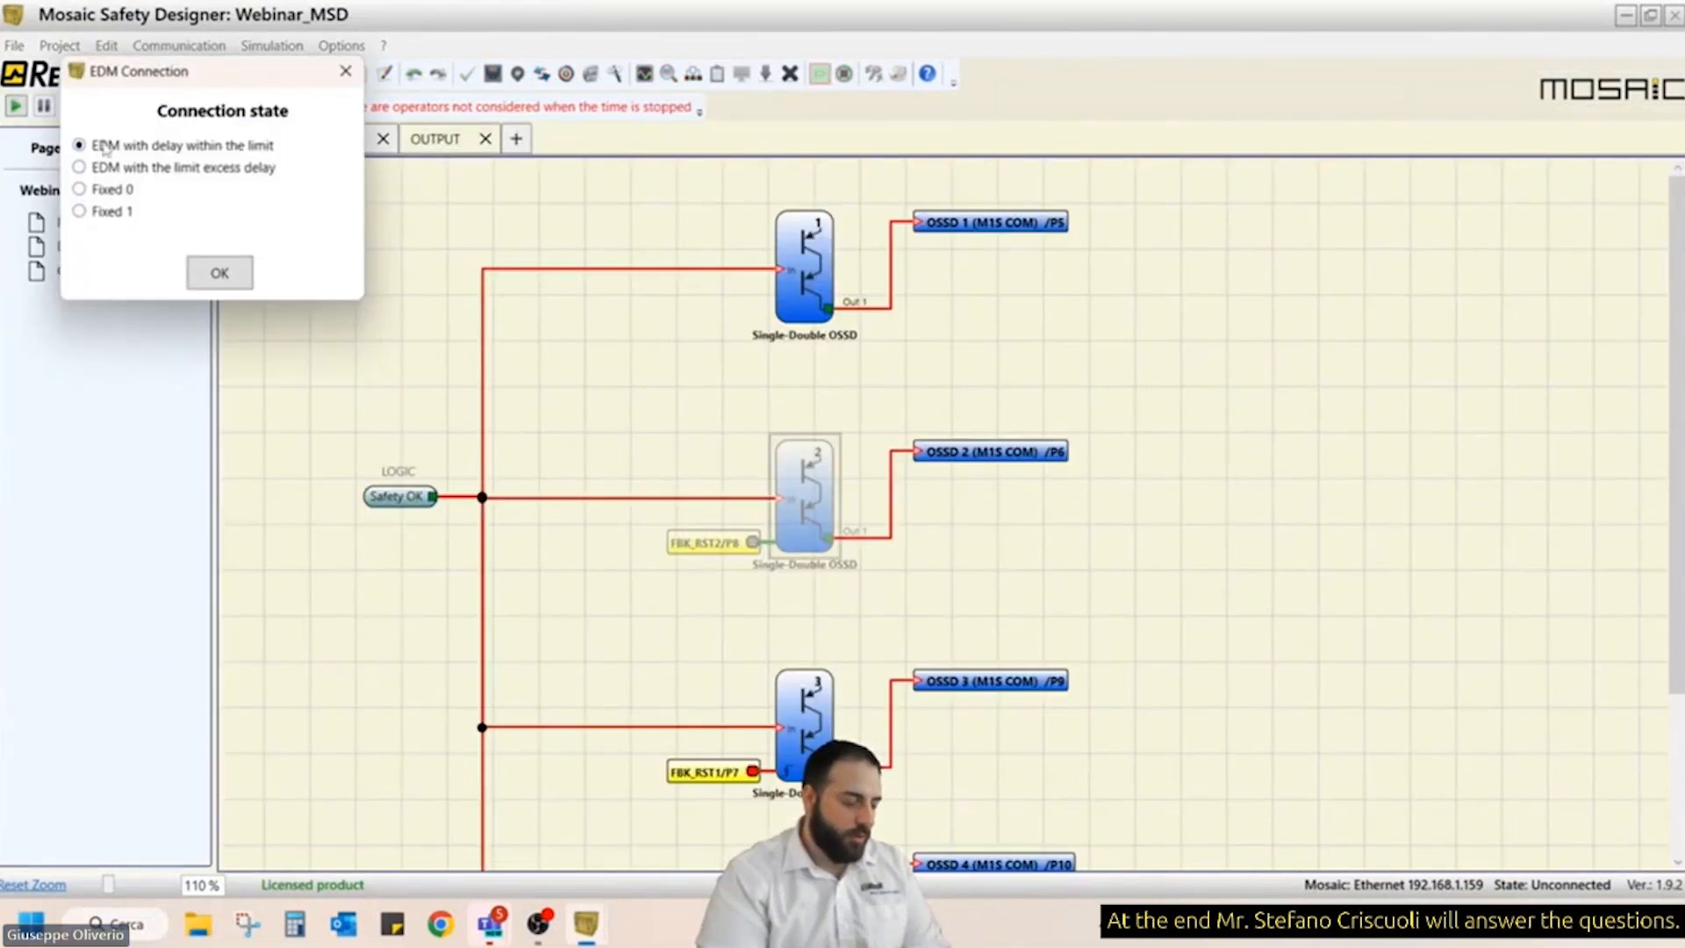
click(216, 273)
click(16, 107)
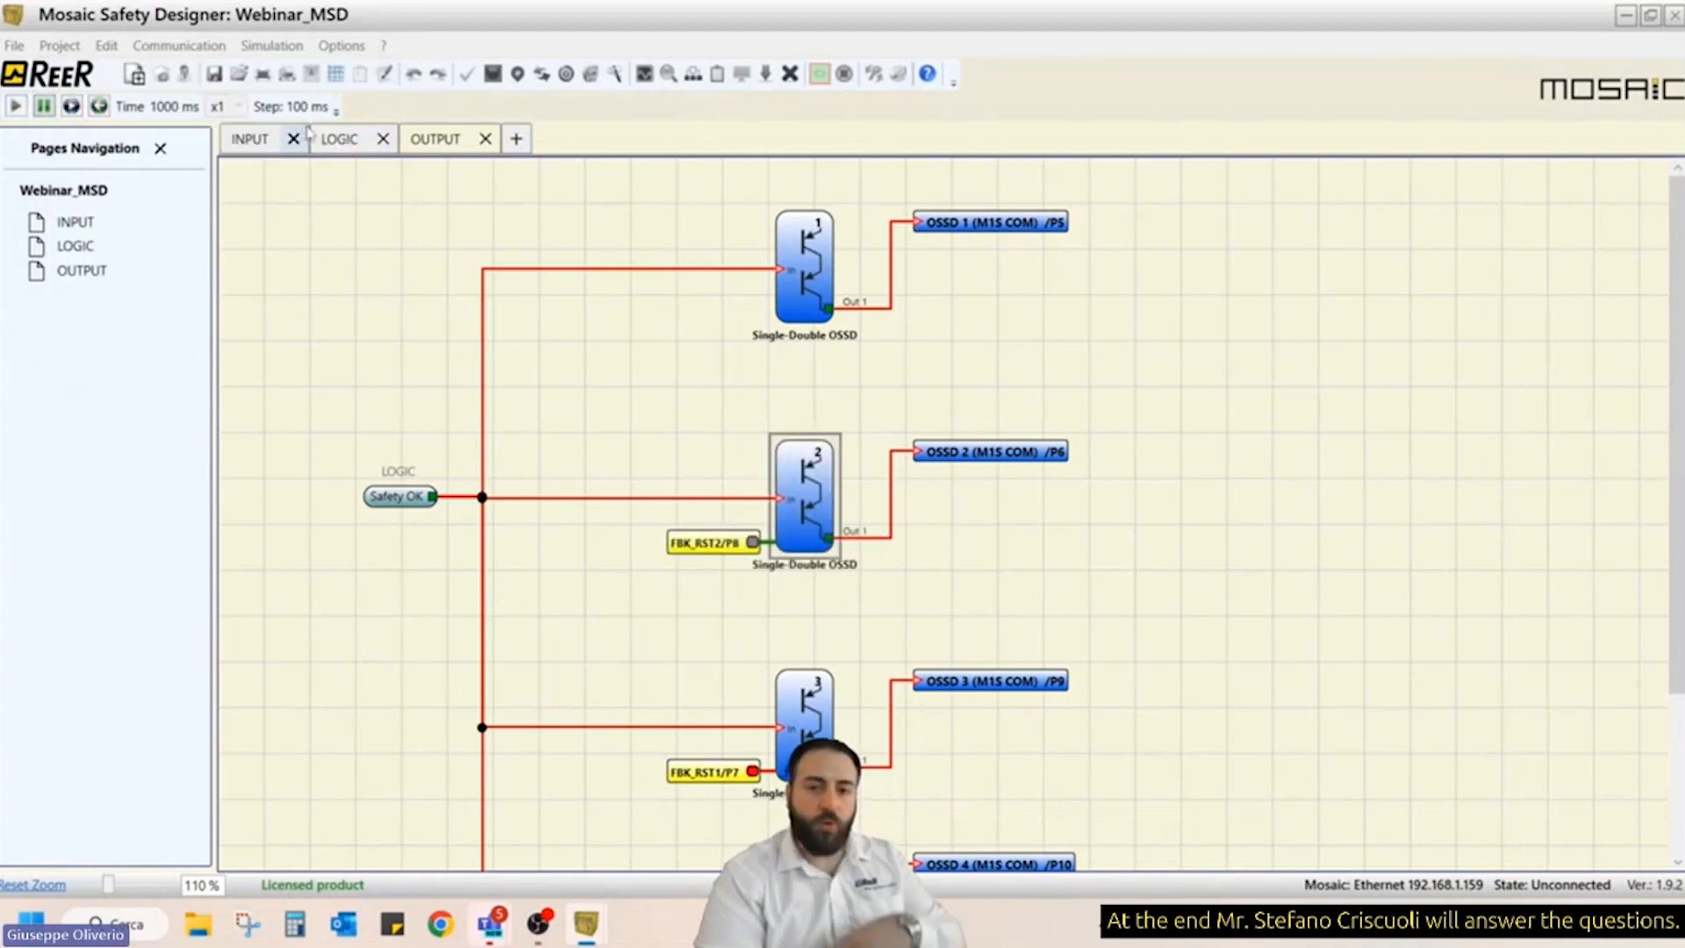
- On the INPUT page, switch on the simulated Light Curtain, Emergency Stop, RFID and Type 2 Photocell
click(304, 134)
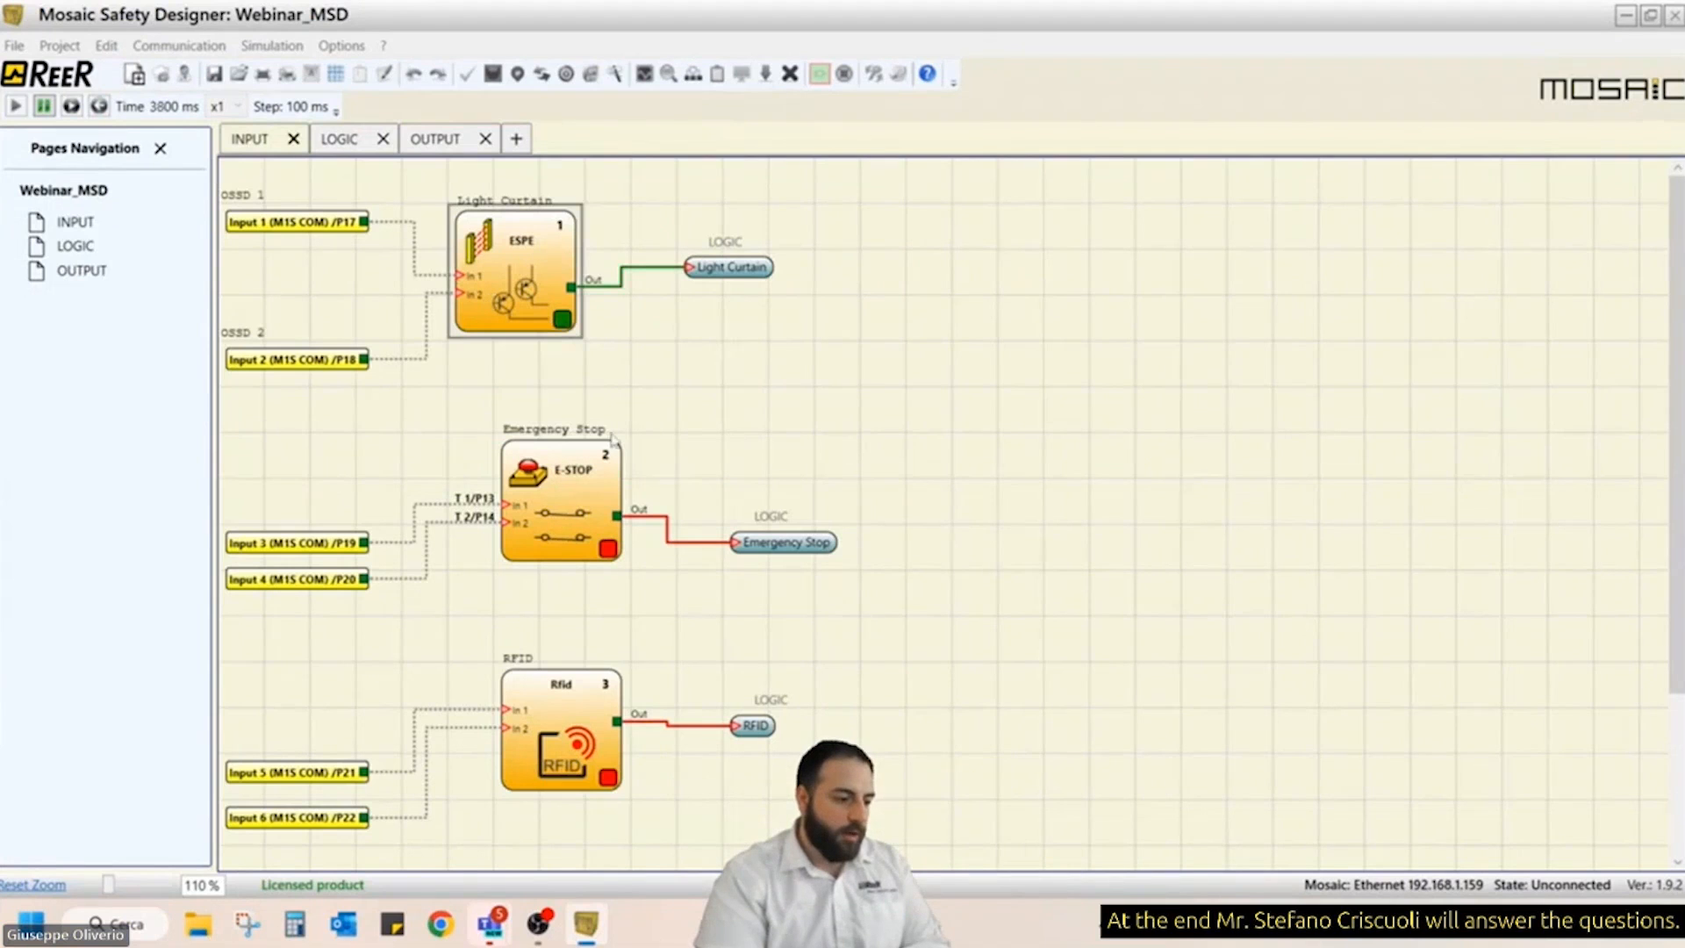
scroll(689, 634, down, 5)
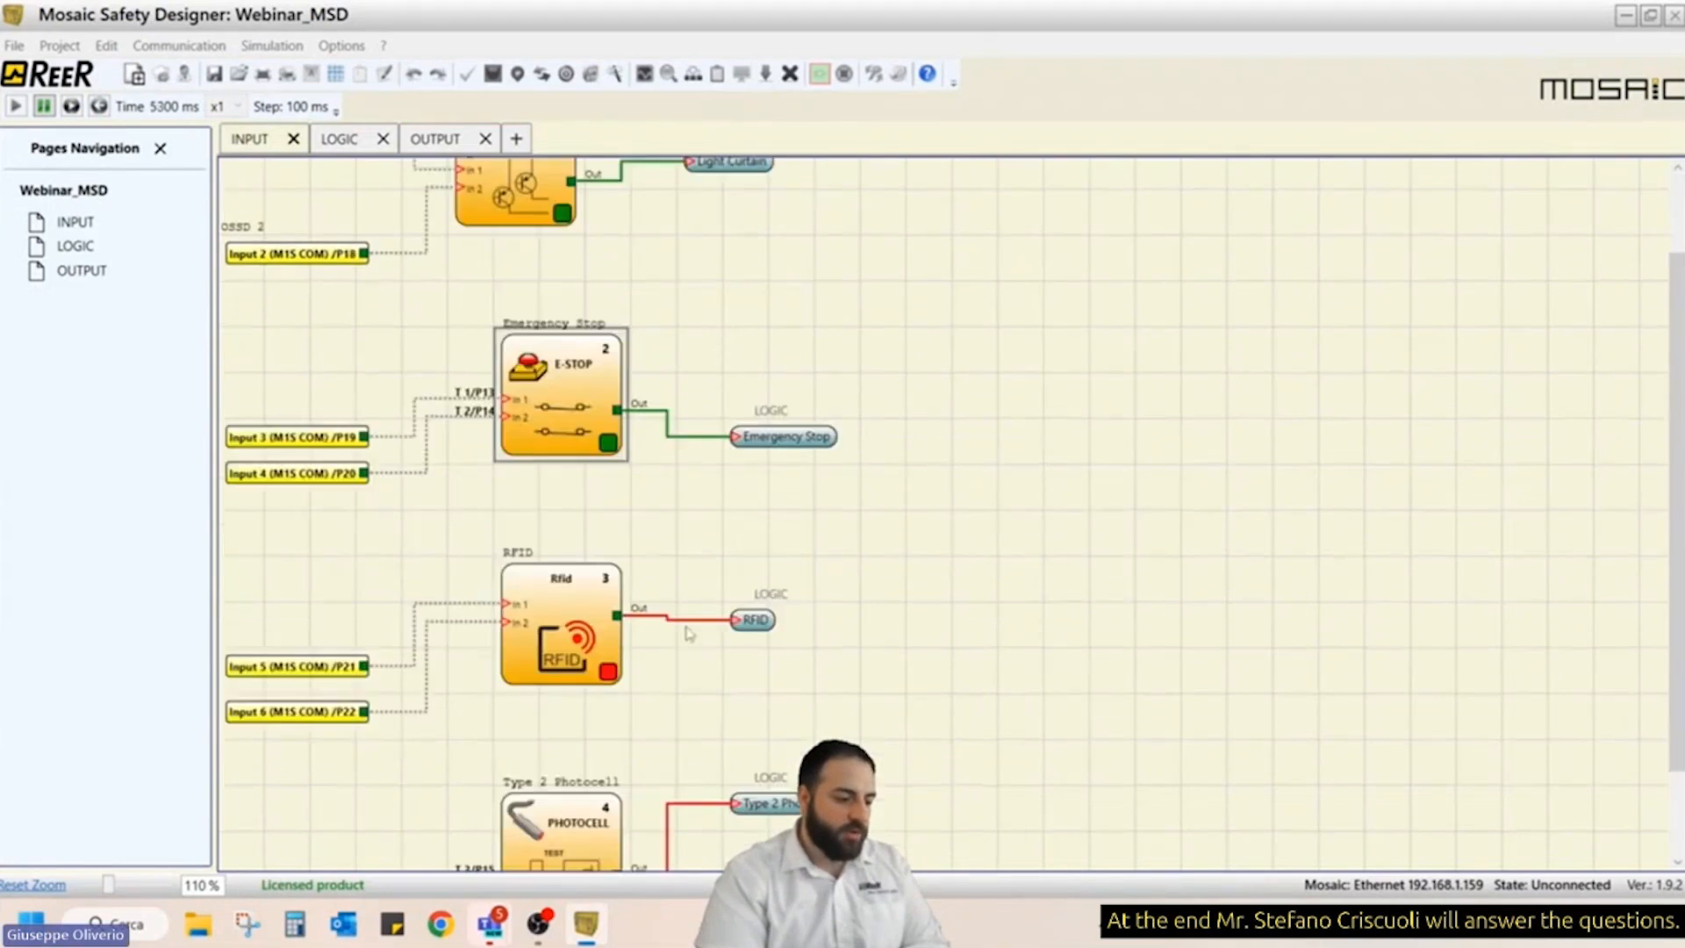
click(614, 571)
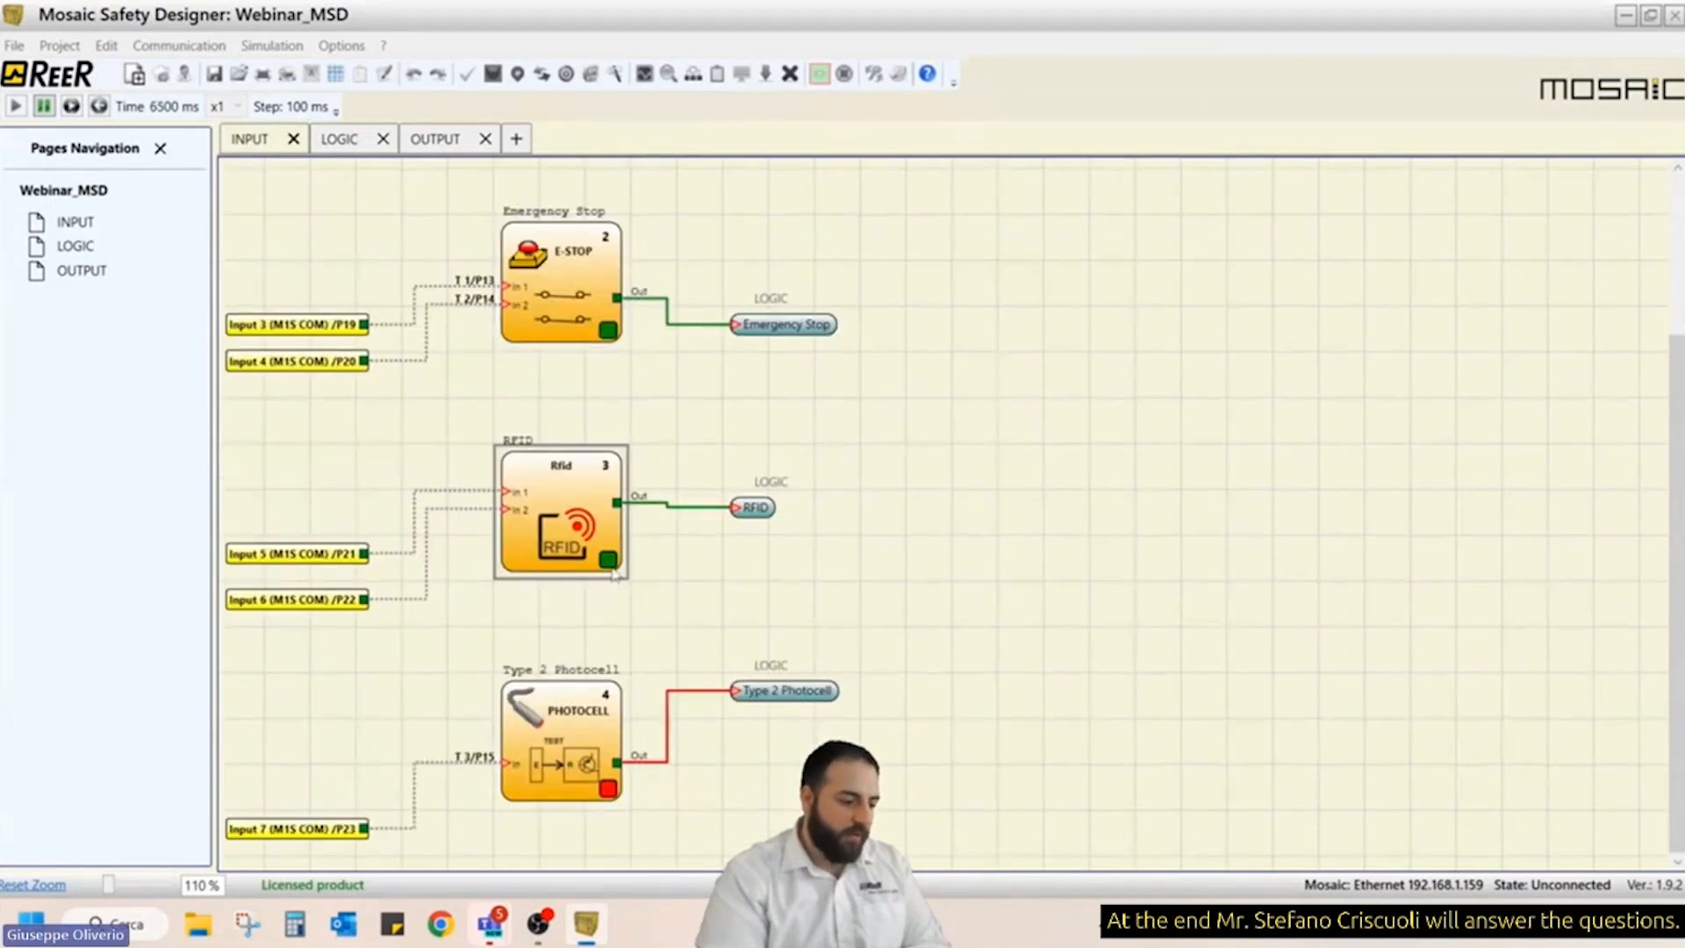
click(614, 795)
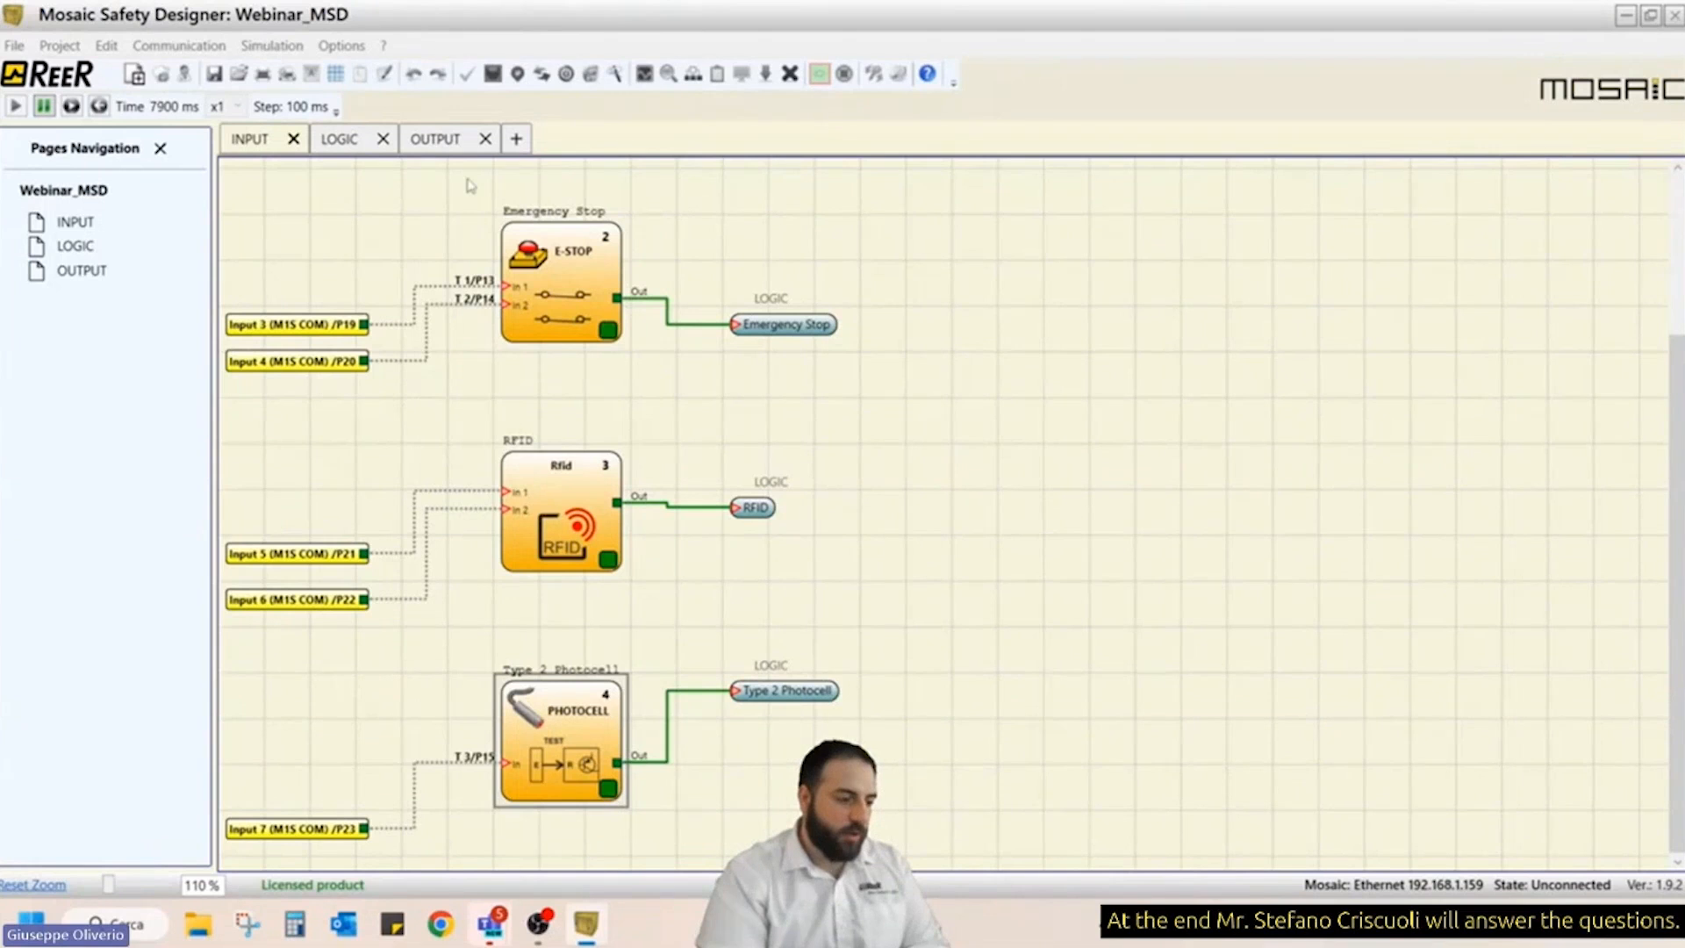
- On the OUTPUT page, reset OSSD 3 and OSSD 4 by switching FBK_RST1 and FBK_RST4 on and back off
click(450, 141)
click(754, 554)
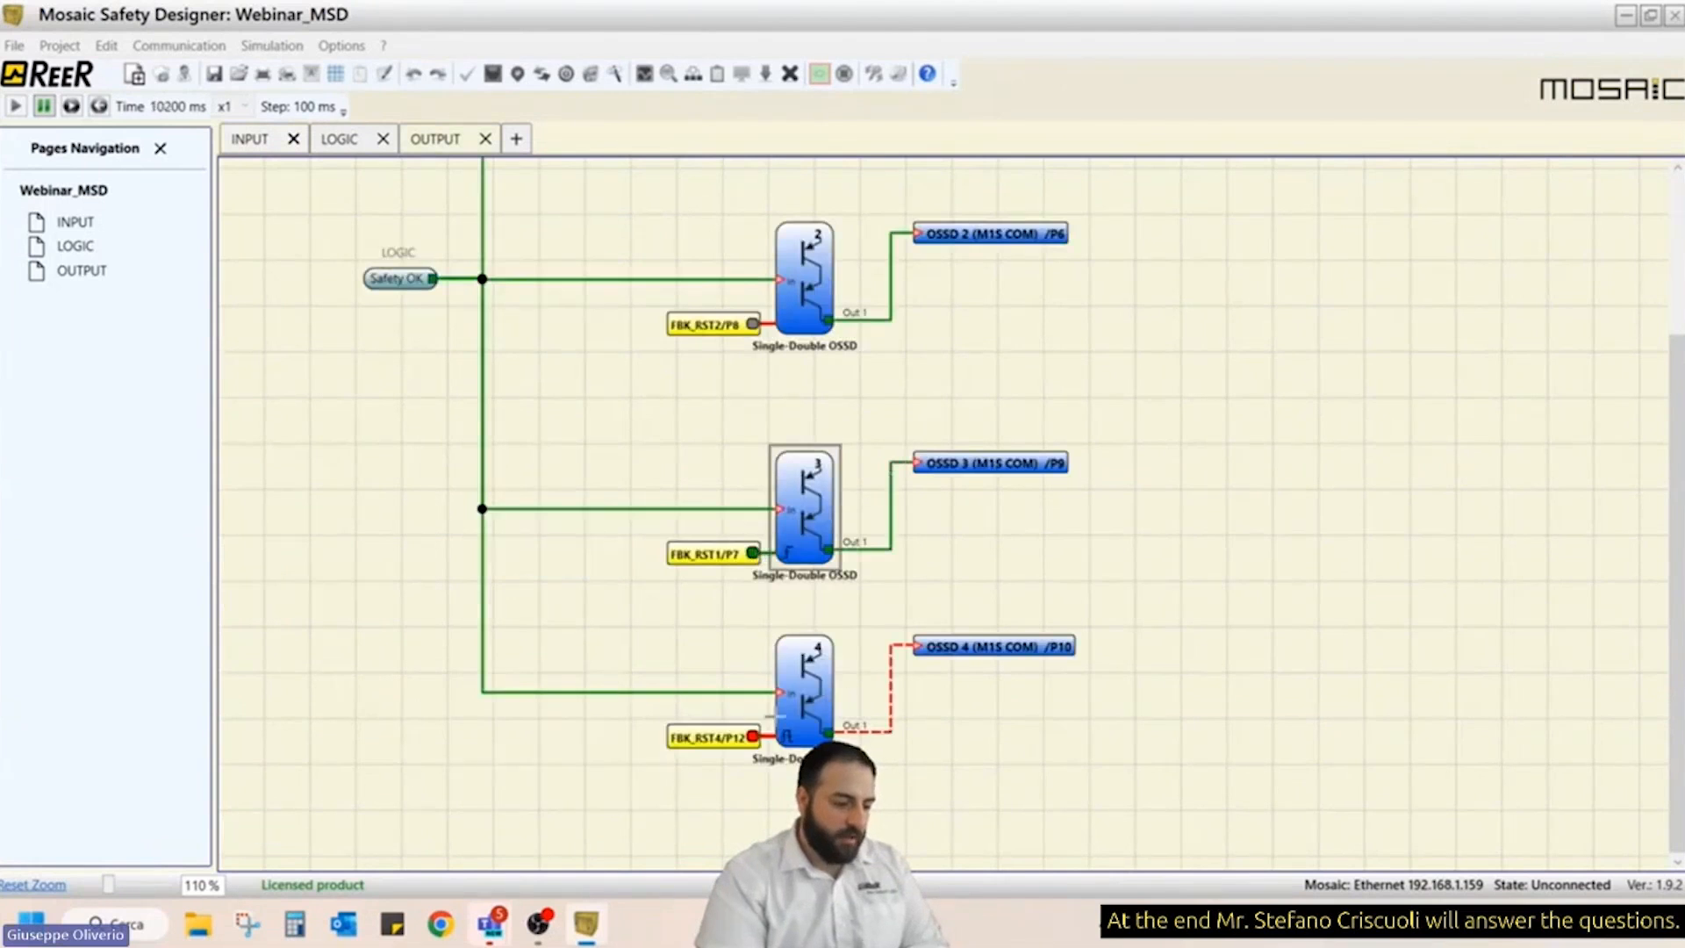
click(755, 738)
click(755, 738)
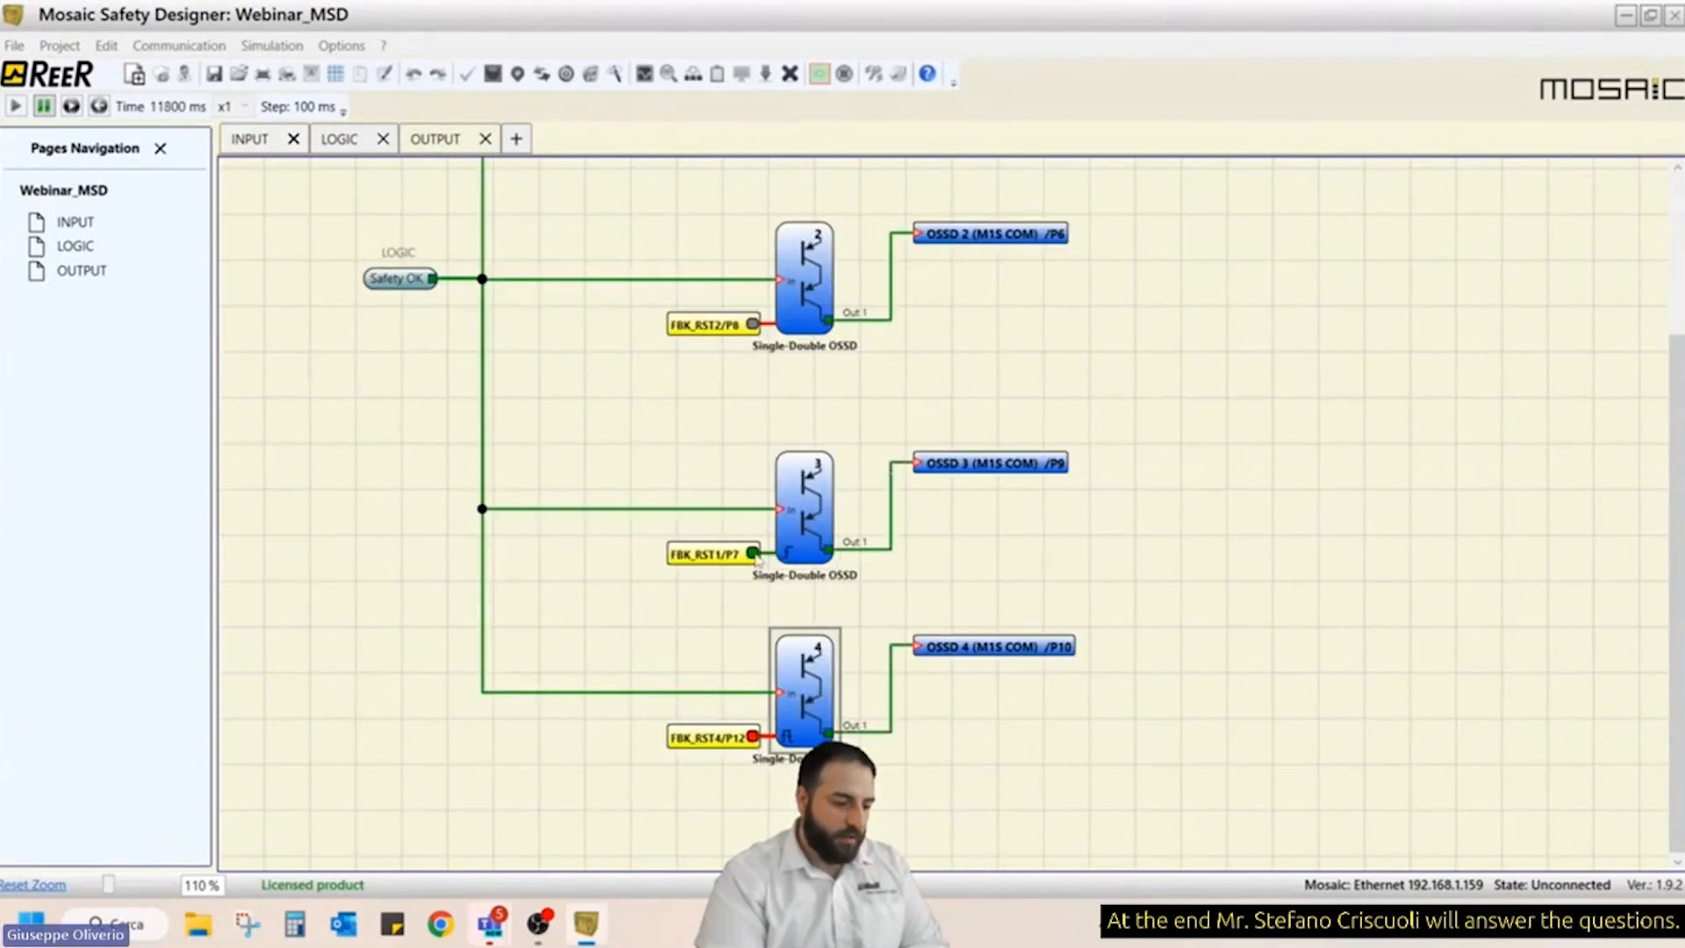
click(755, 555)
click(1035, 540)
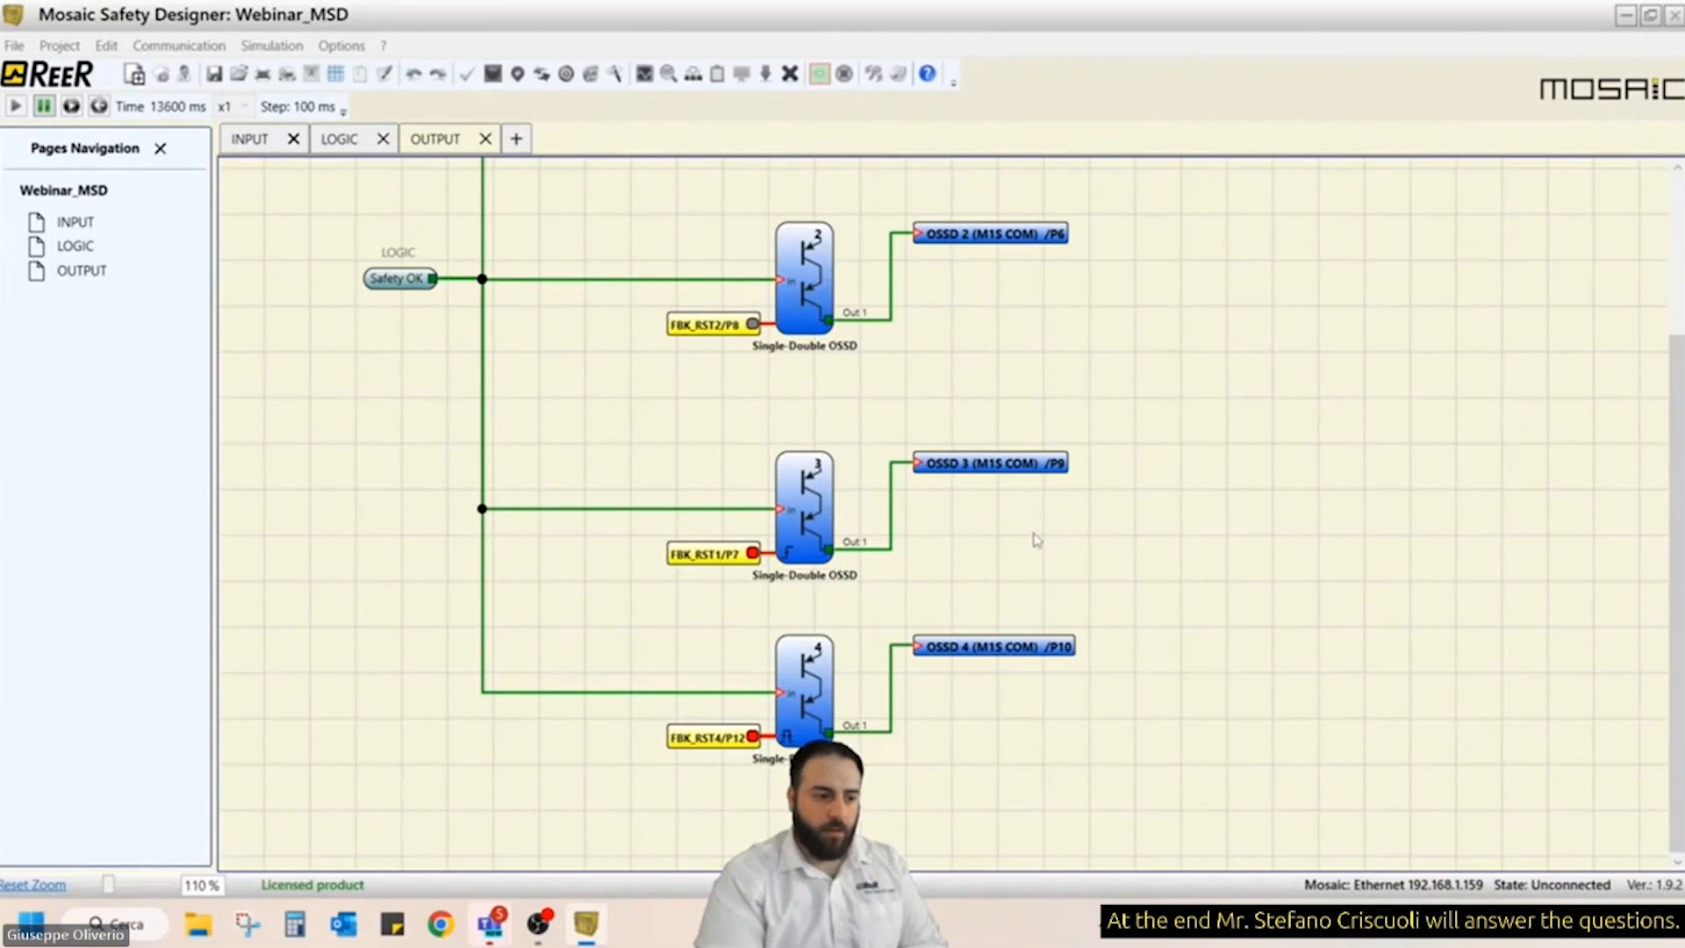
- Return to the INPUT page and end the simulation
click(263, 143)
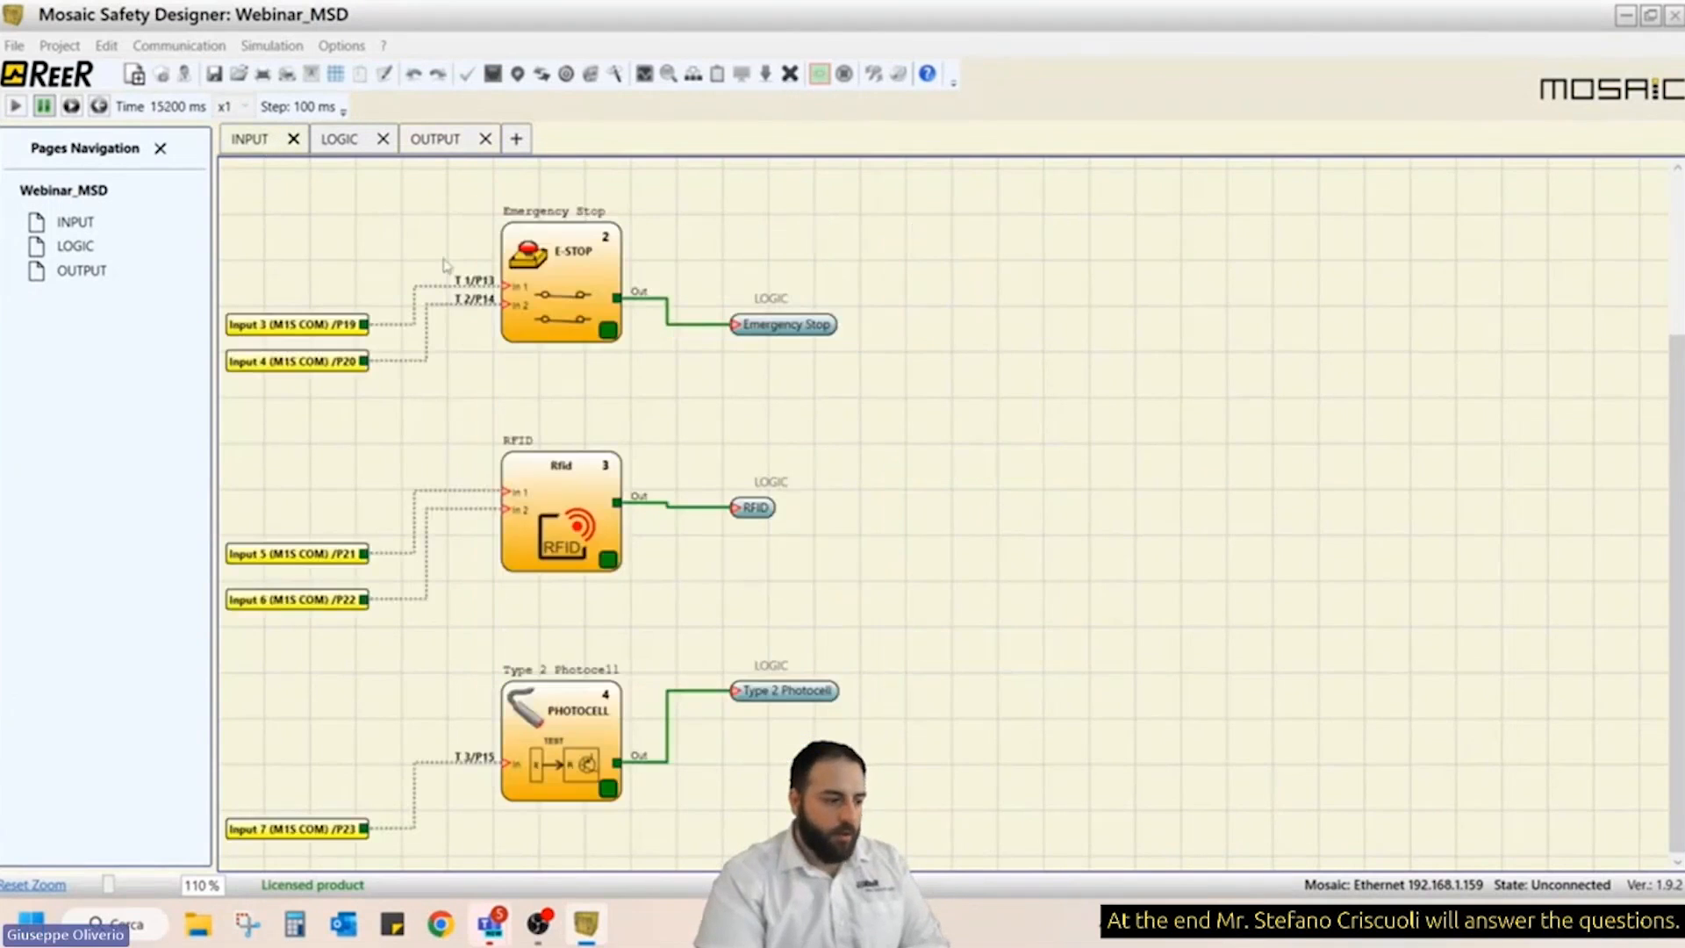
scroll(887, 582, down, 2)
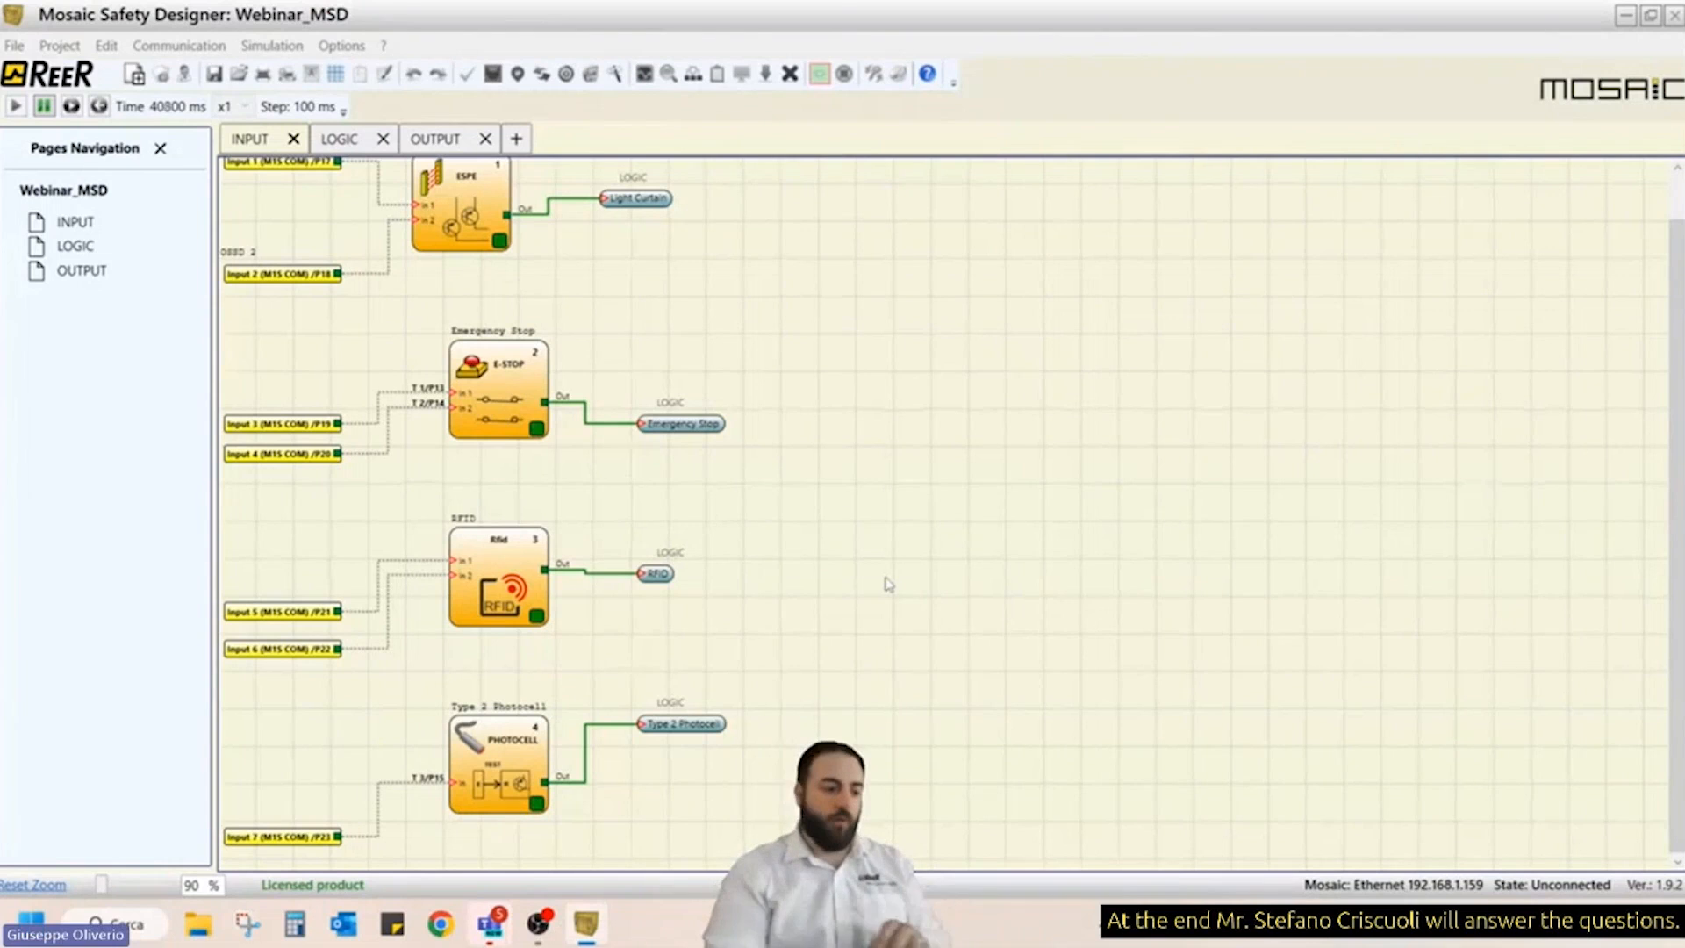
click(821, 73)
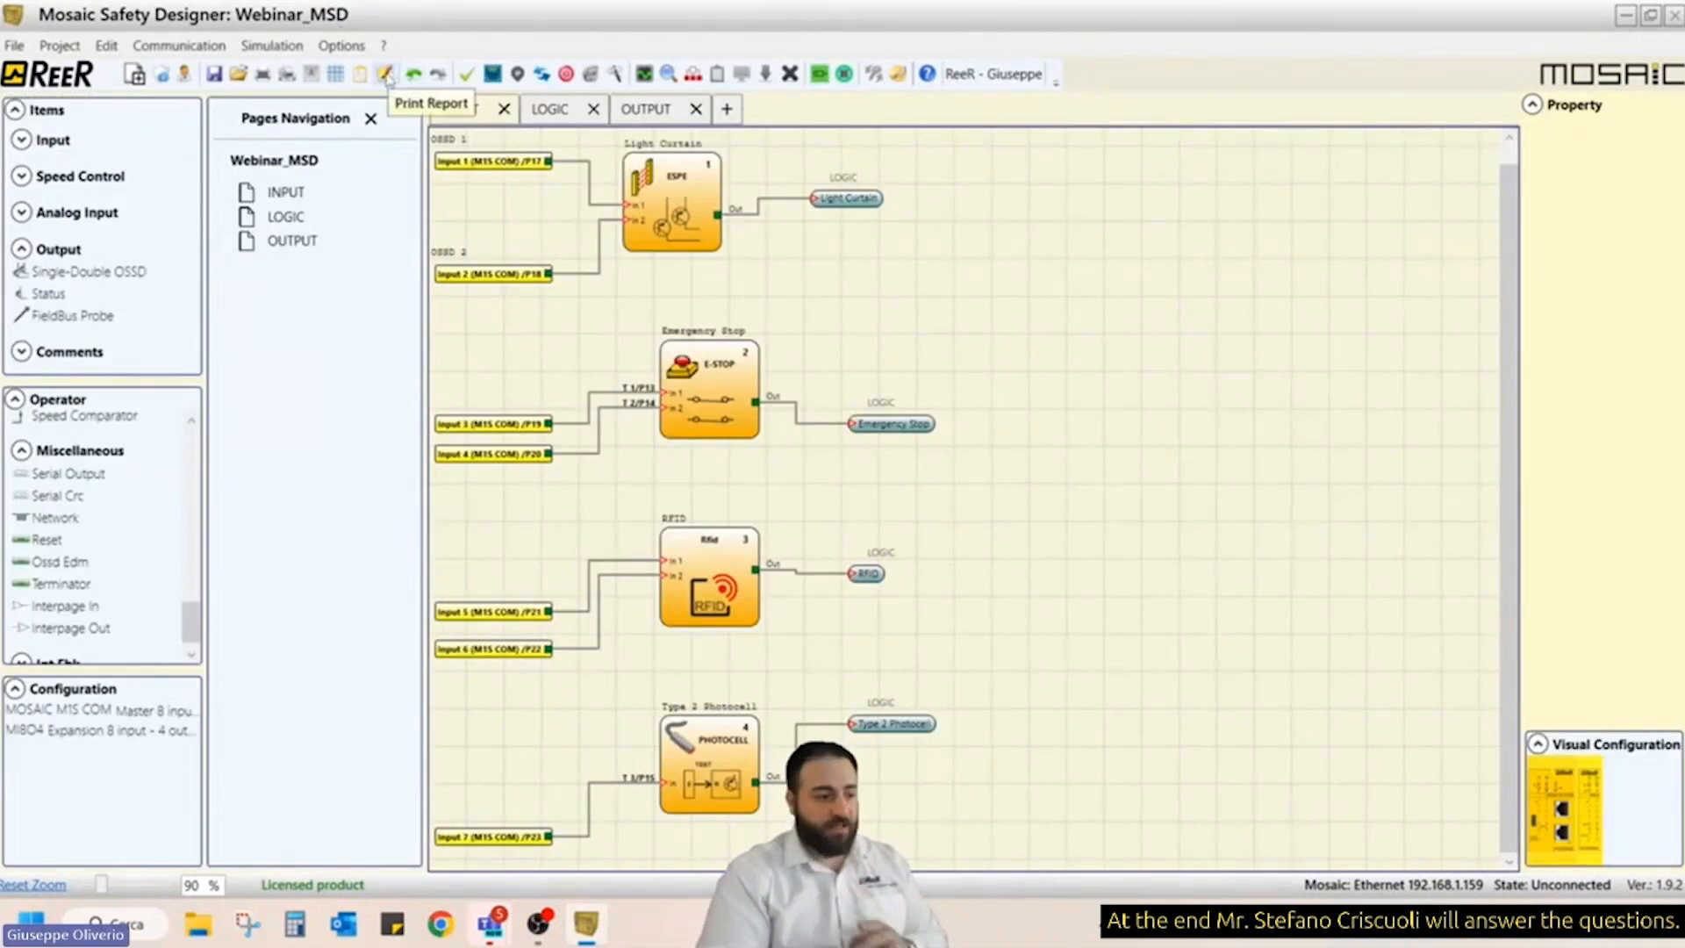
- Examine the resources allocation of the MOSAIC M1S COM and MI8O4 modules
click(359, 77)
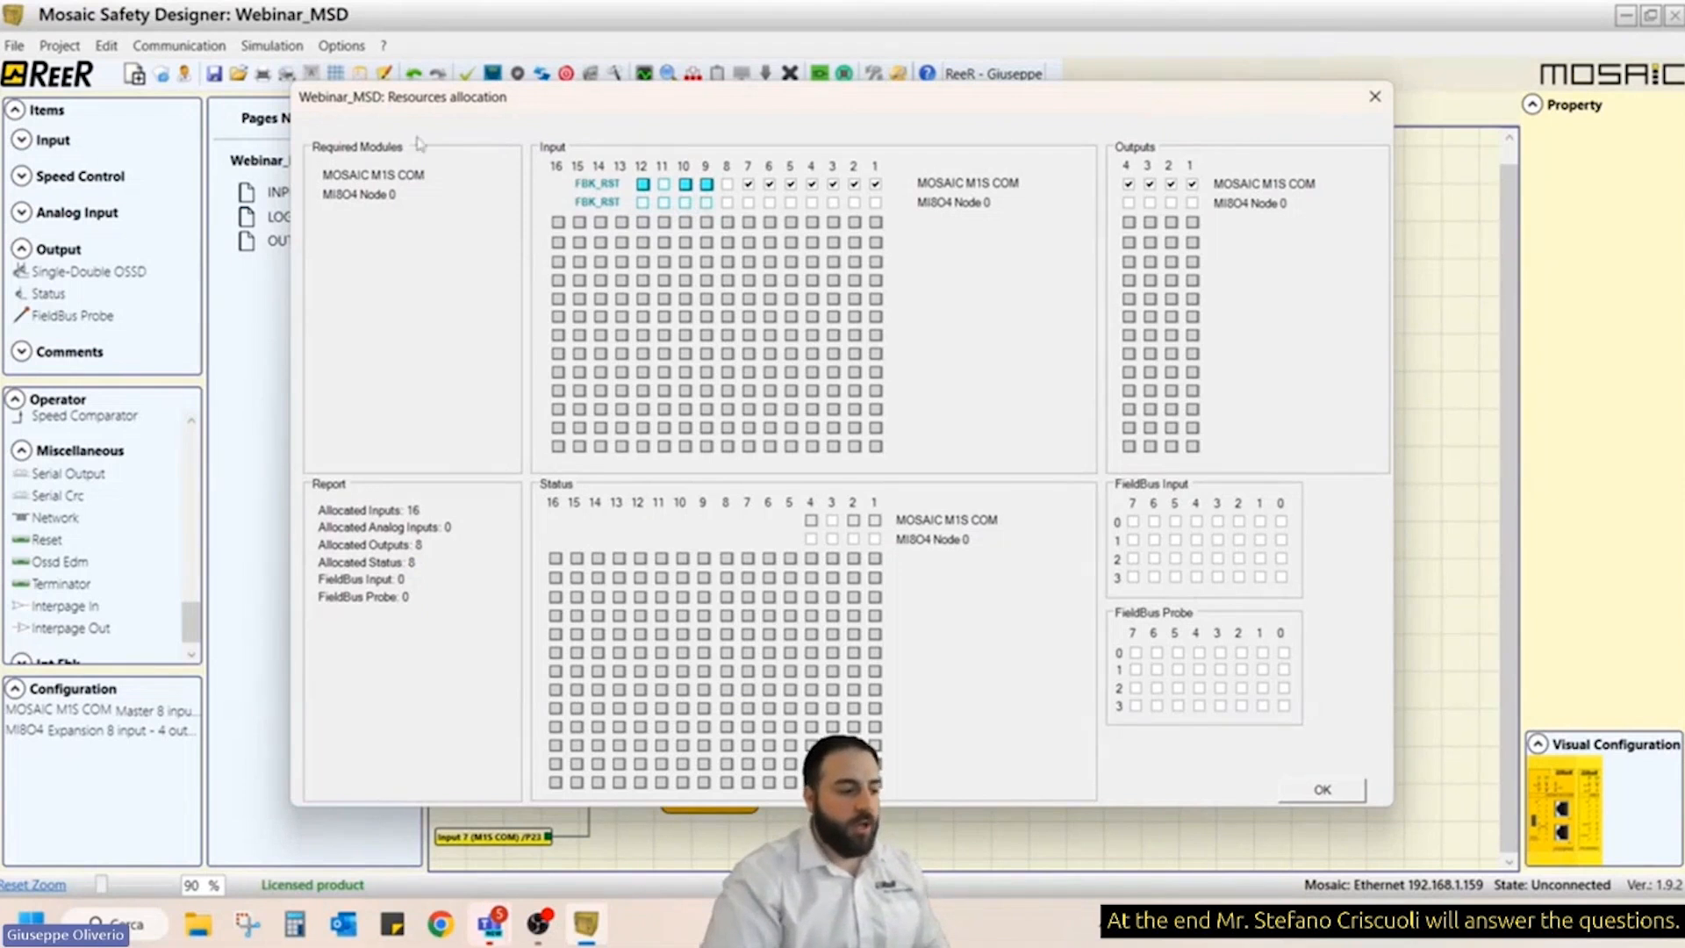
click(1374, 96)
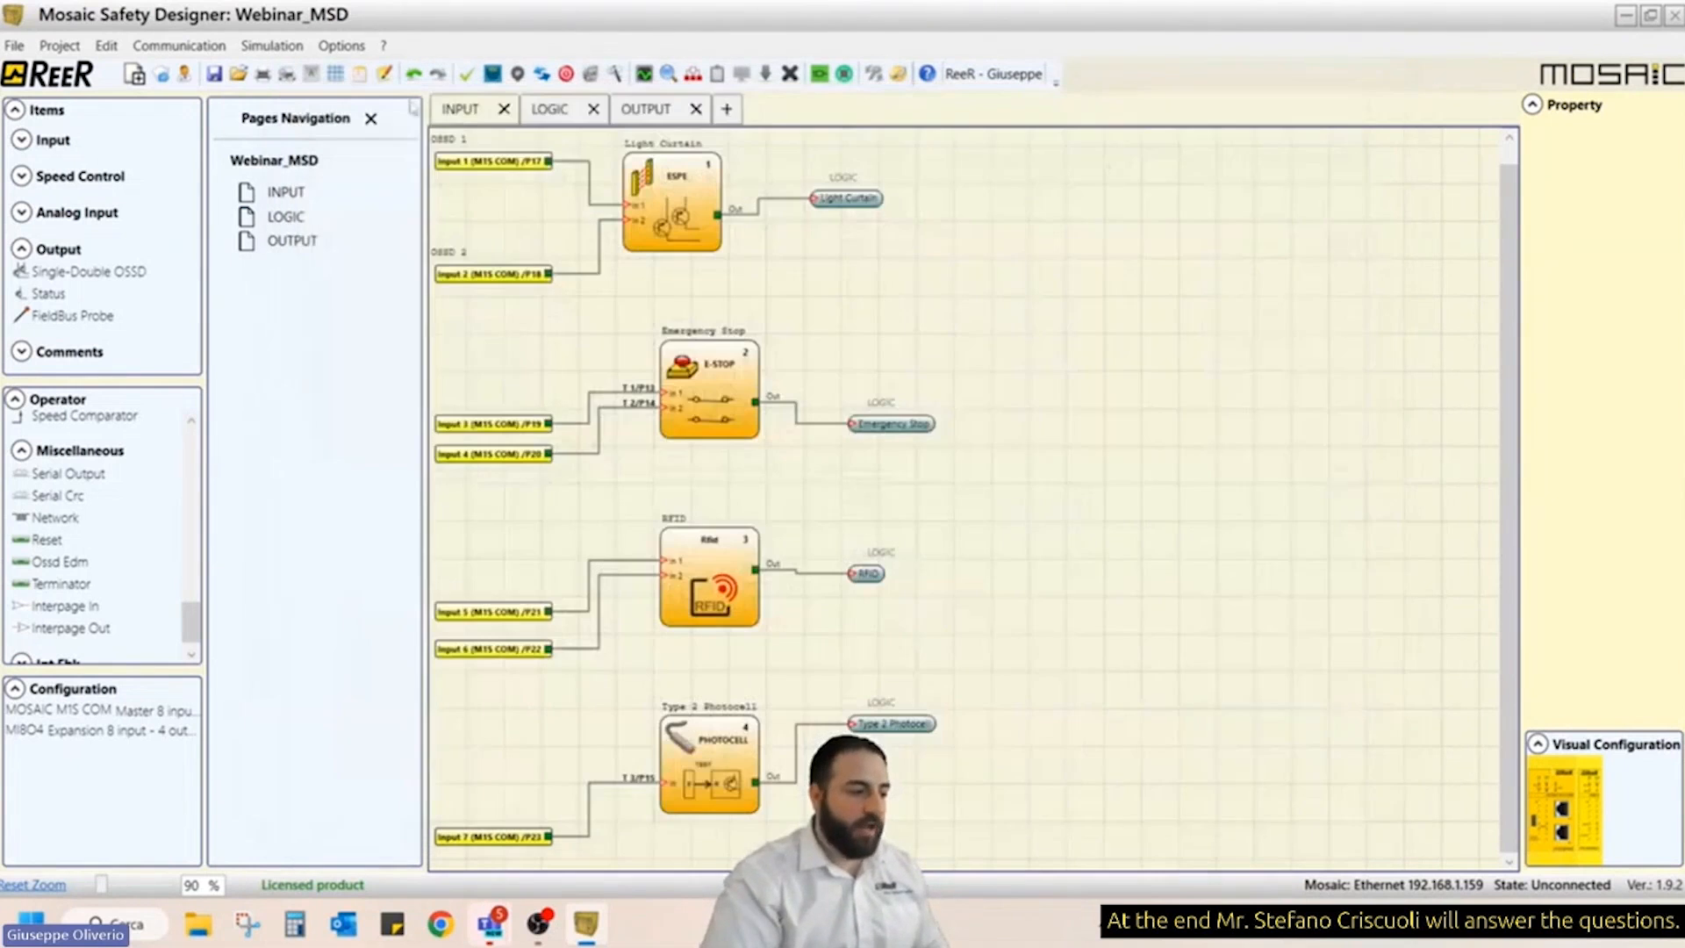
click(367, 79)
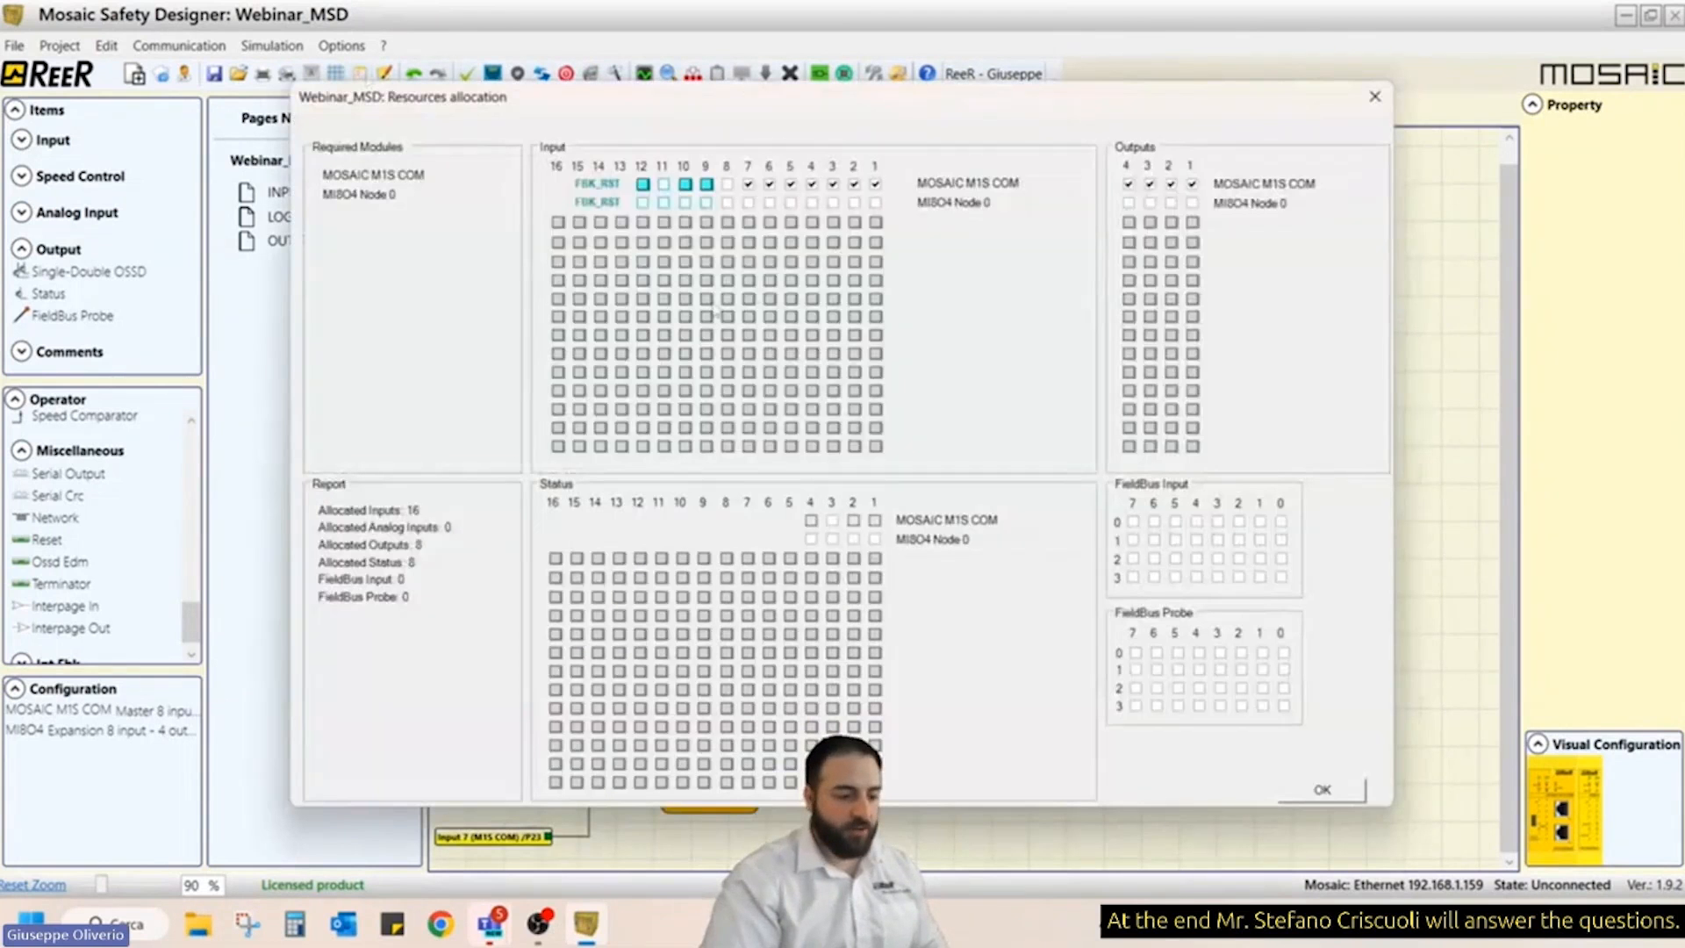
click(1374, 97)
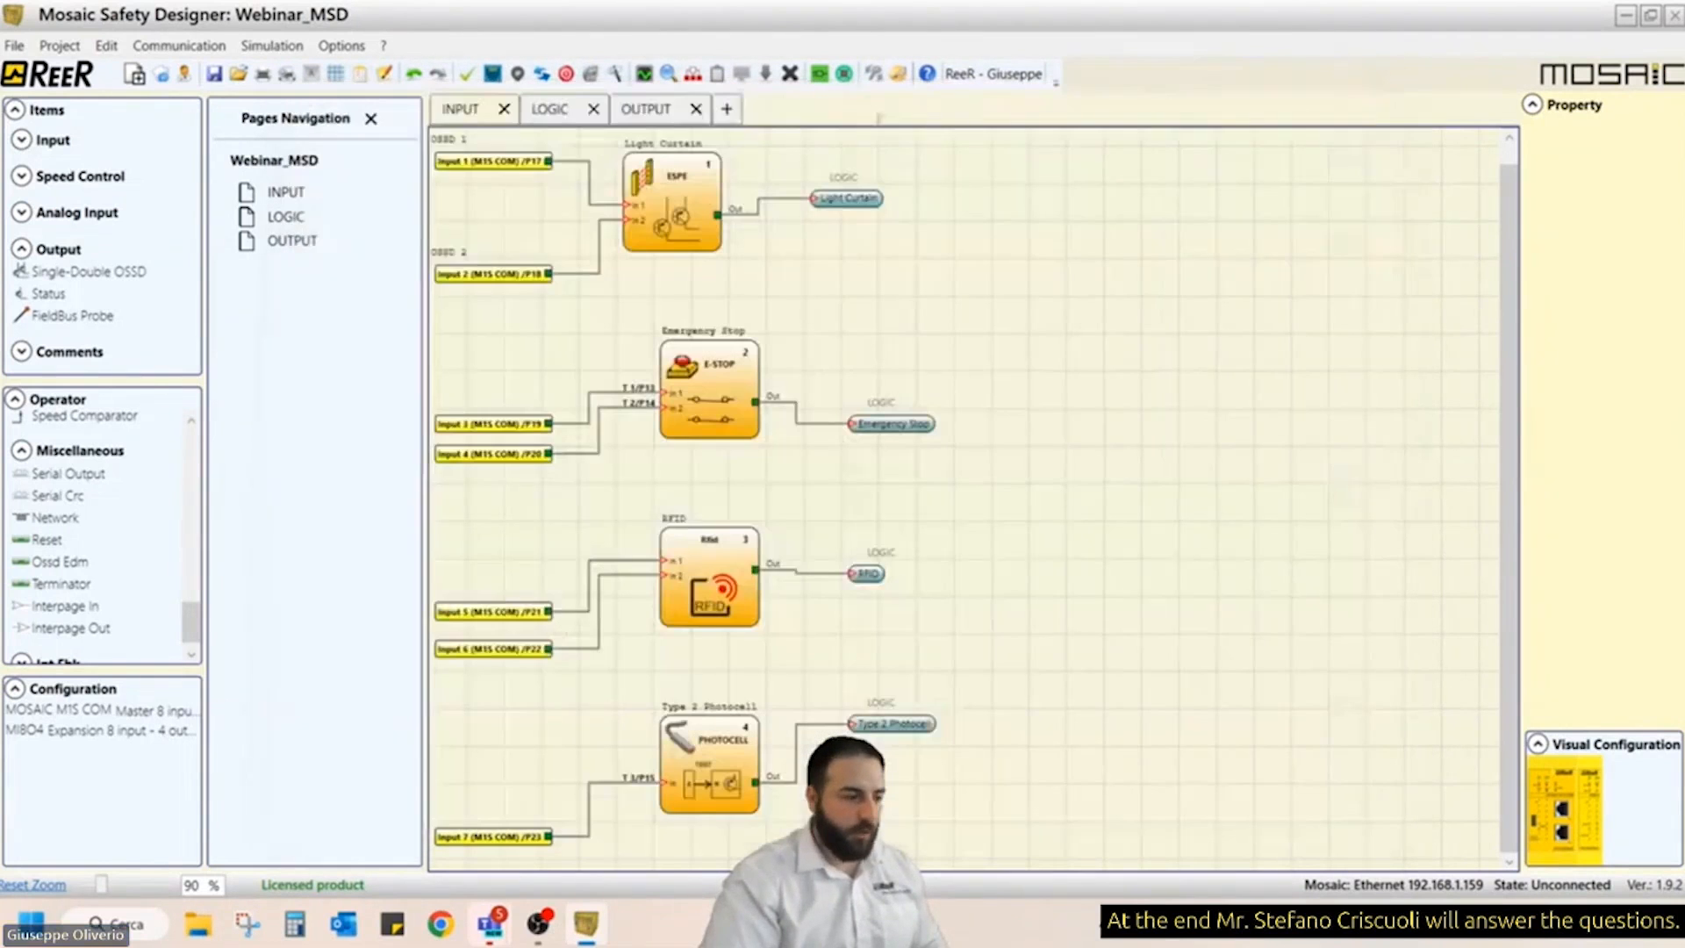
- Generate the project report in HTML format
click(386, 75)
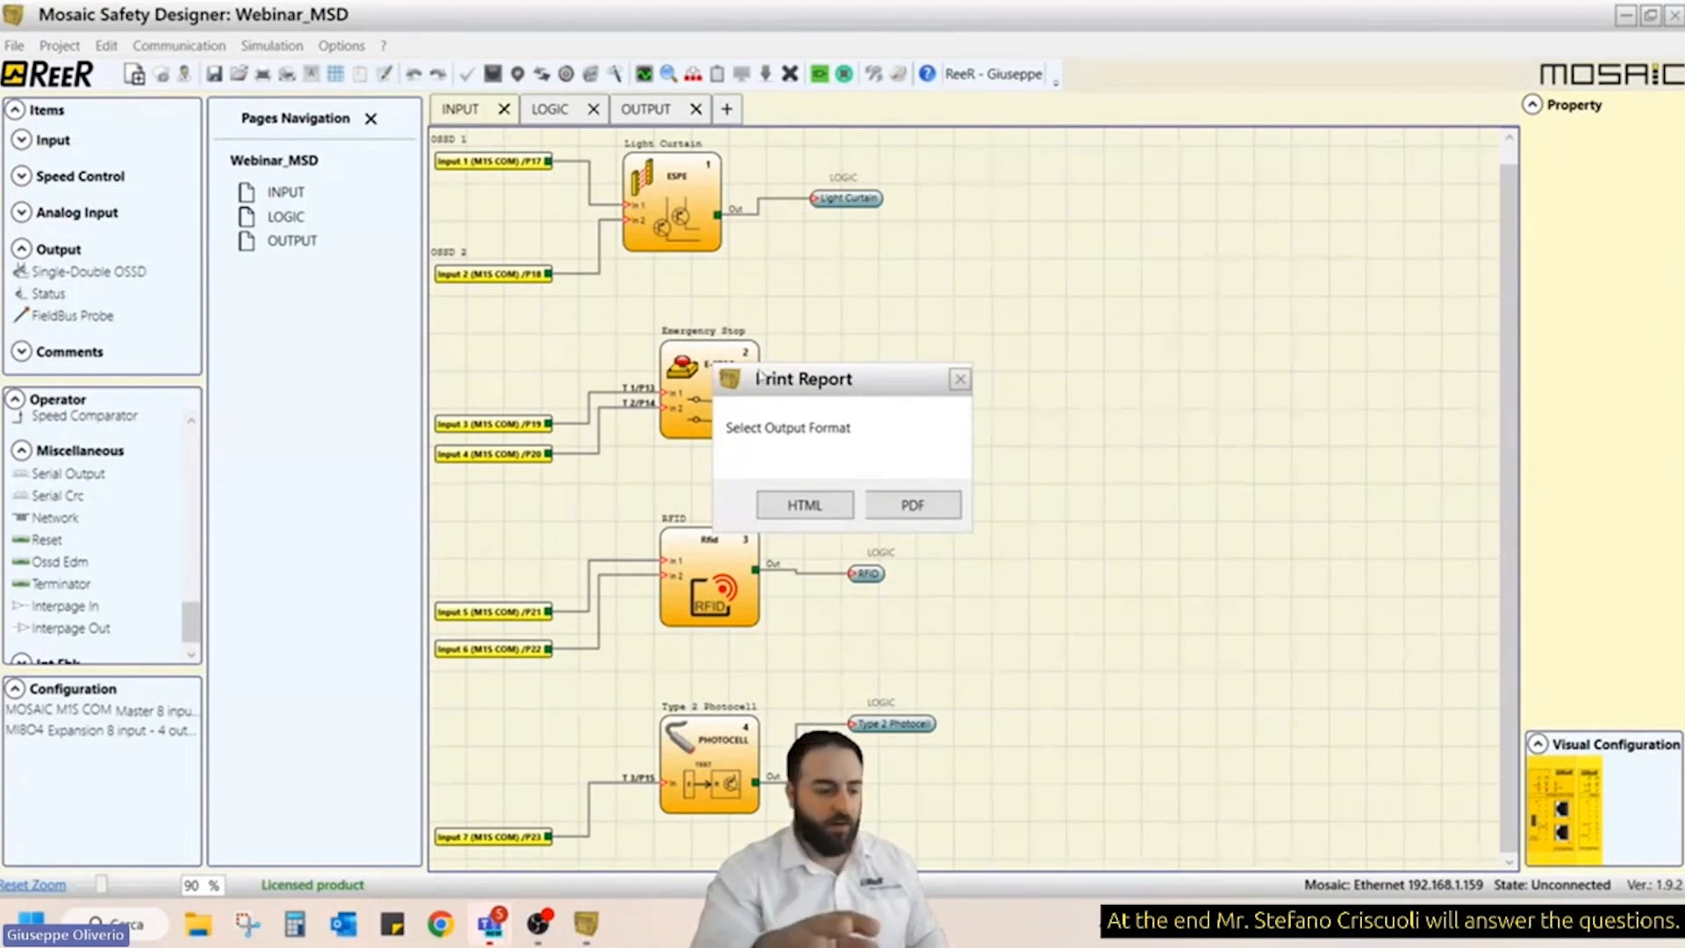
click(960, 379)
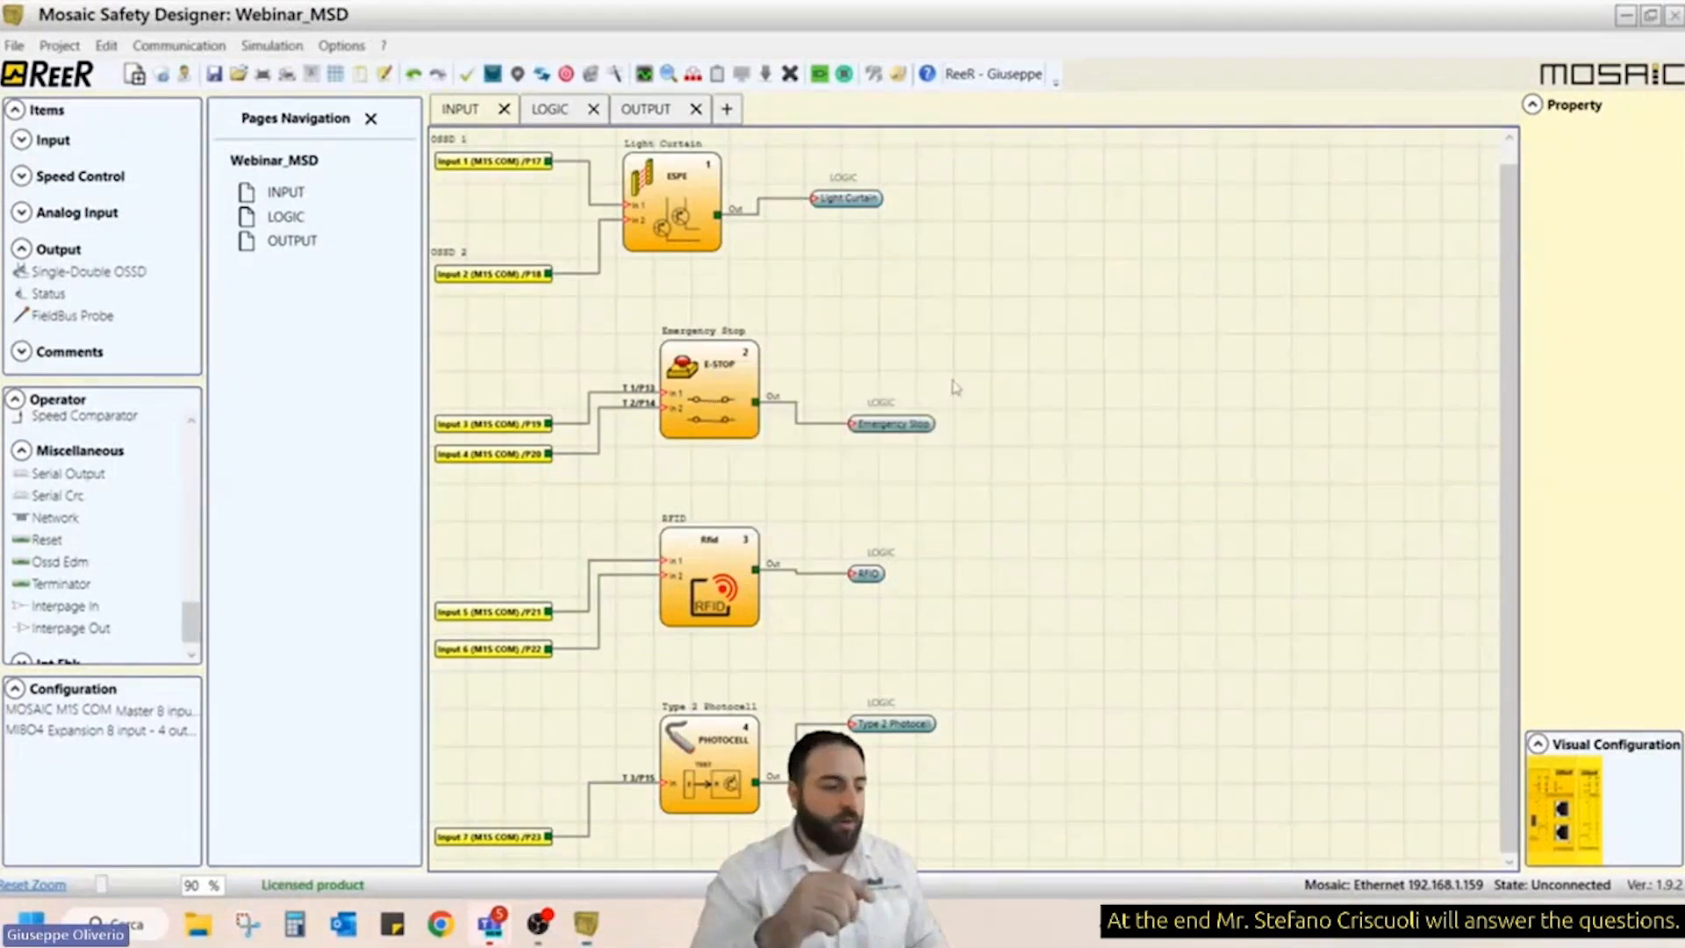
click(383, 76)
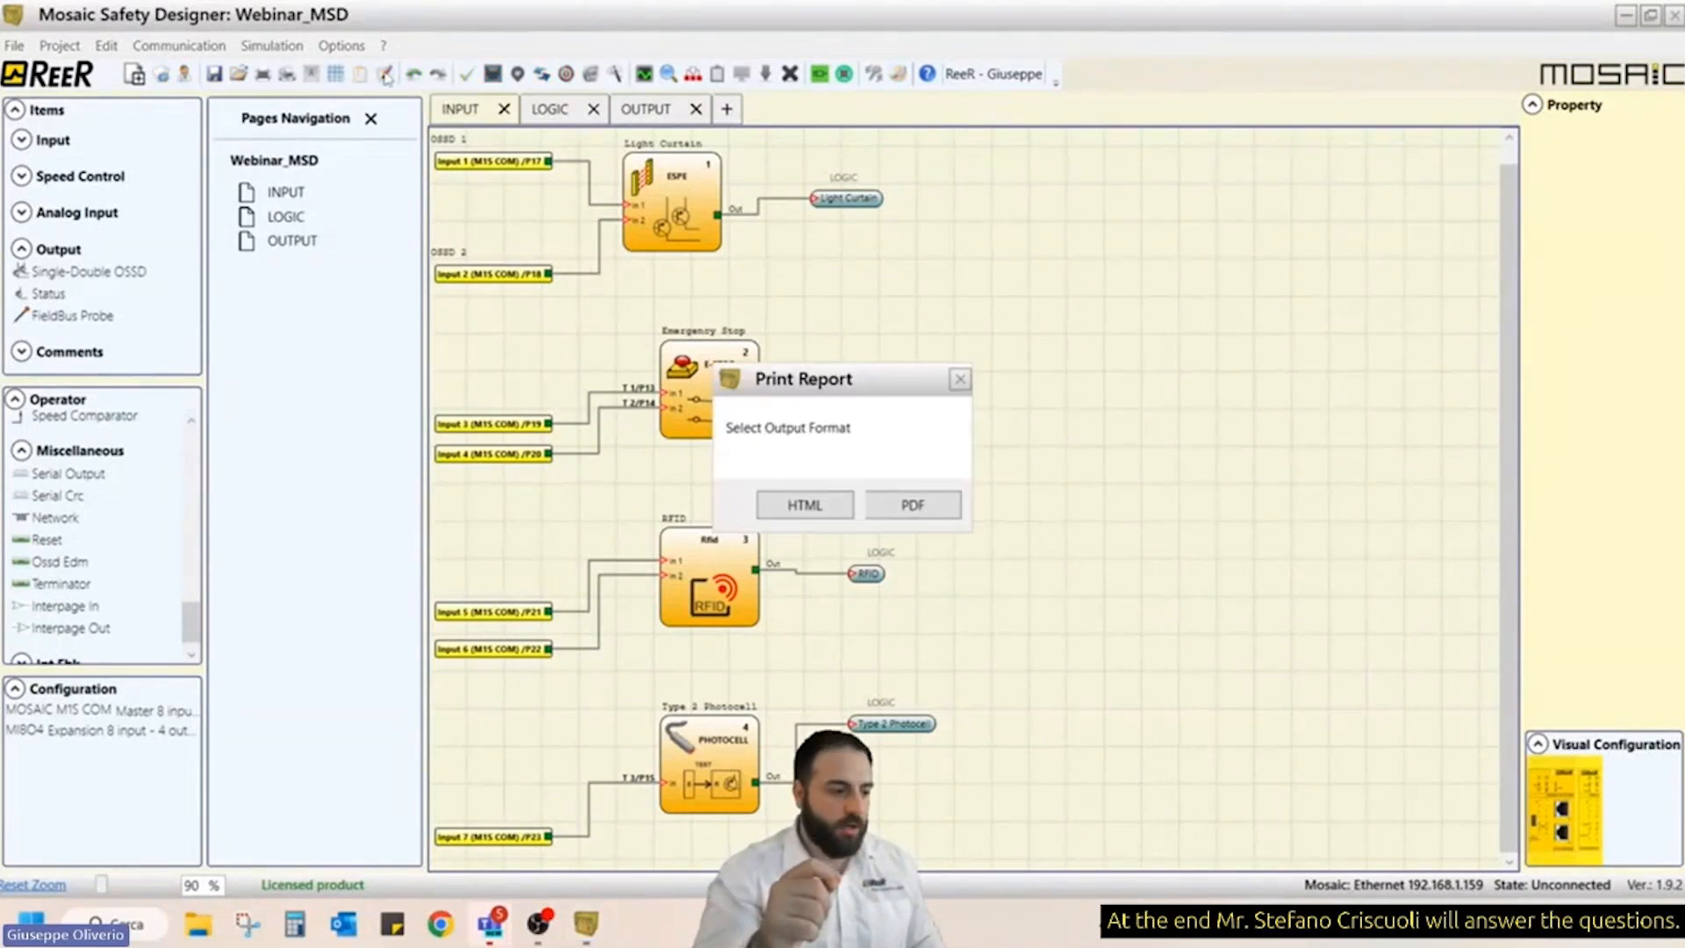
click(830, 505)
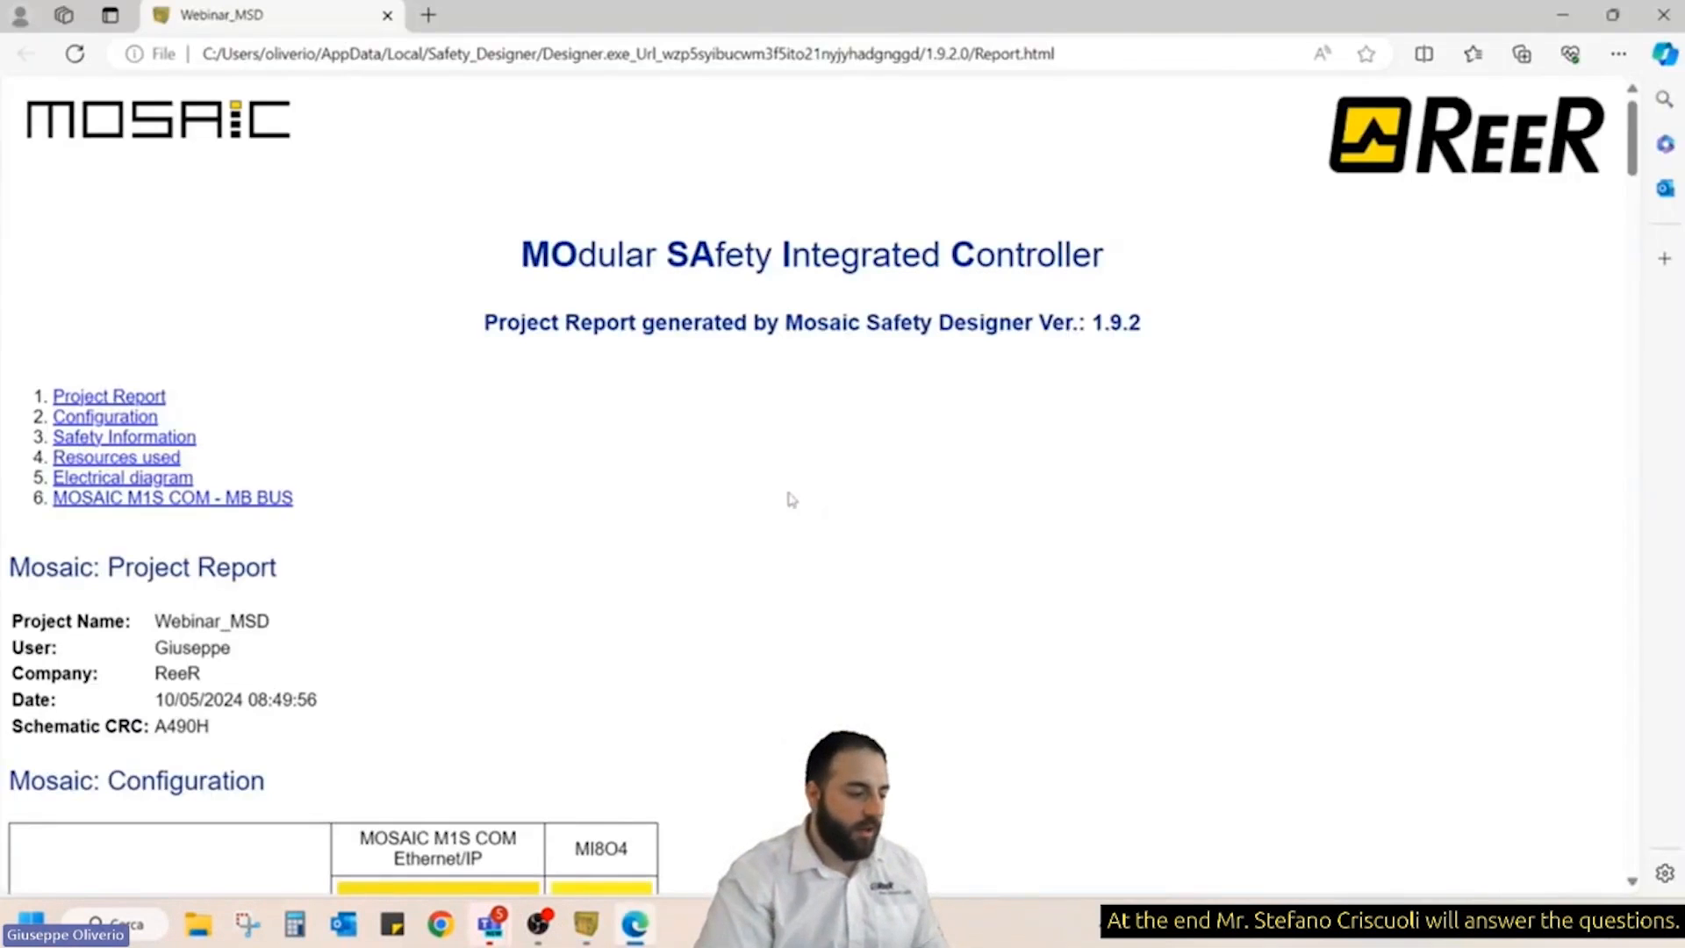
- Review the project details at the start of the report and highlight the schematic CRC
scroll(673, 450, down, 2)
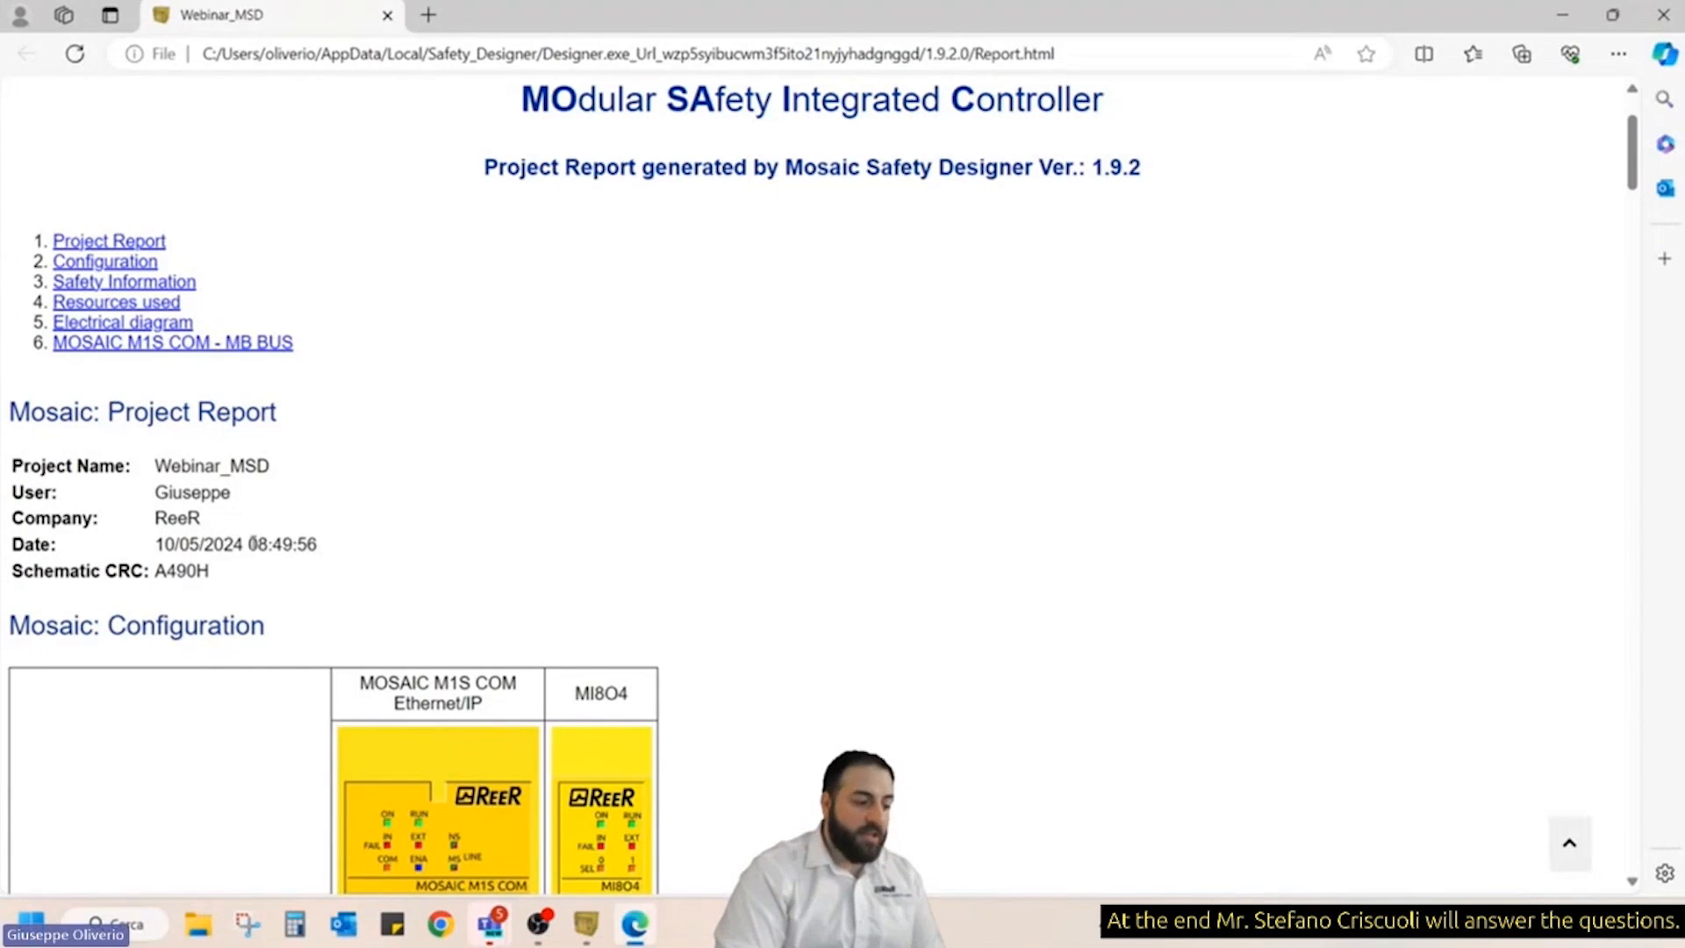
scroll(335, 553, up, 3)
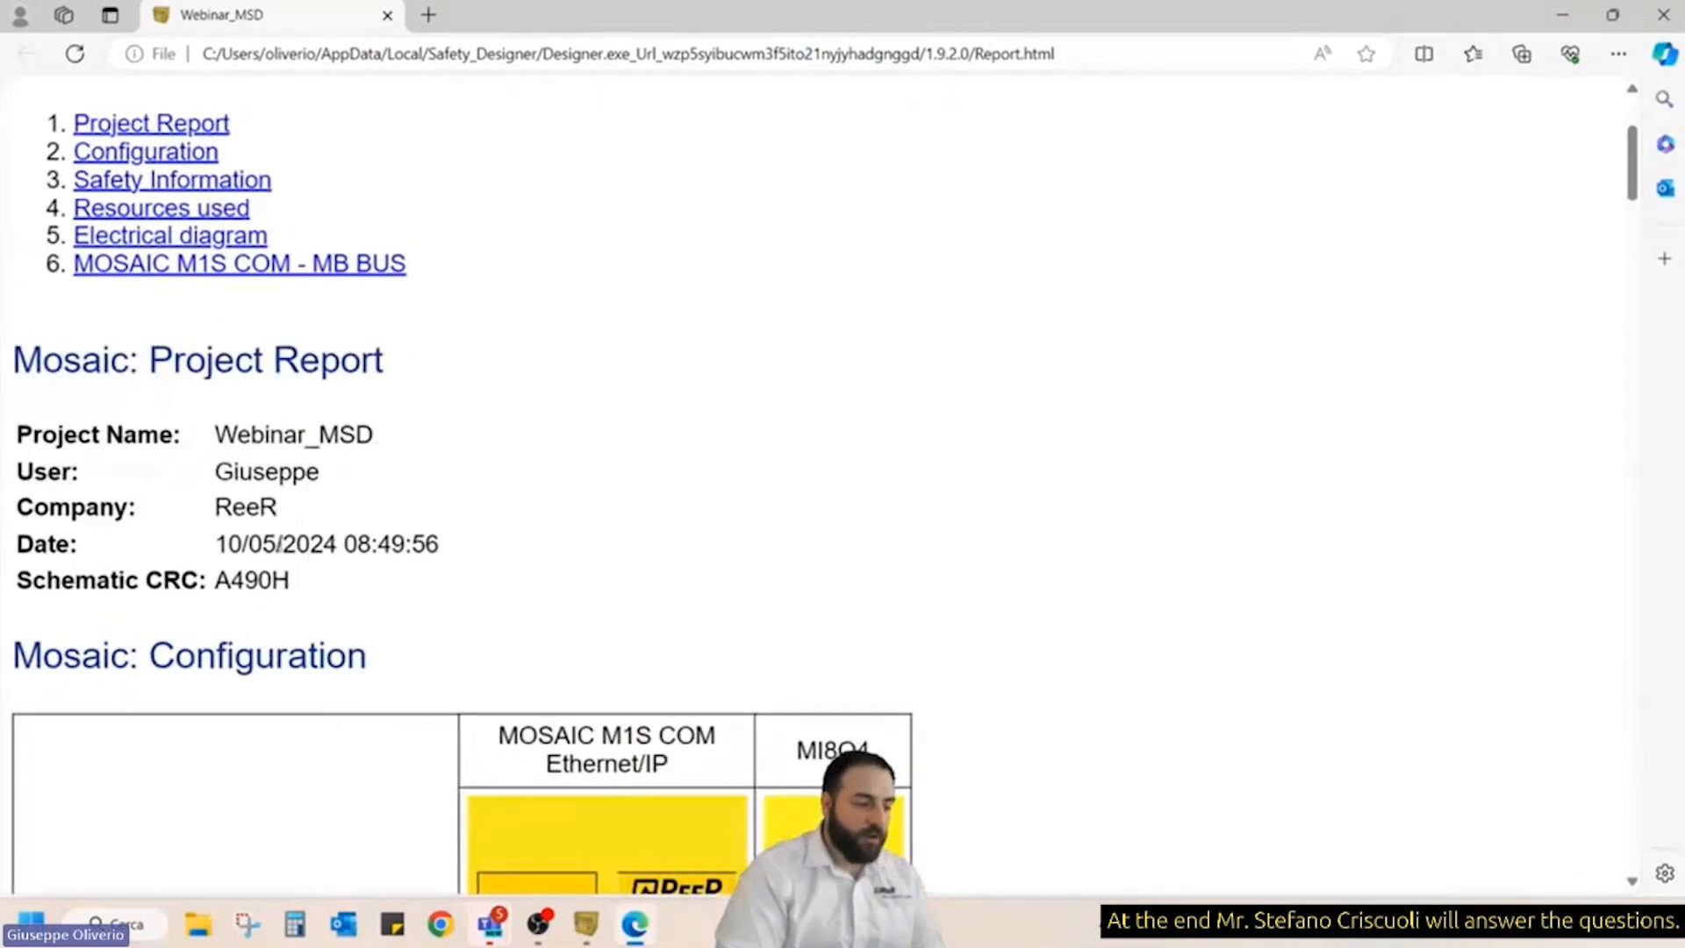
drag(216, 590, 302, 593)
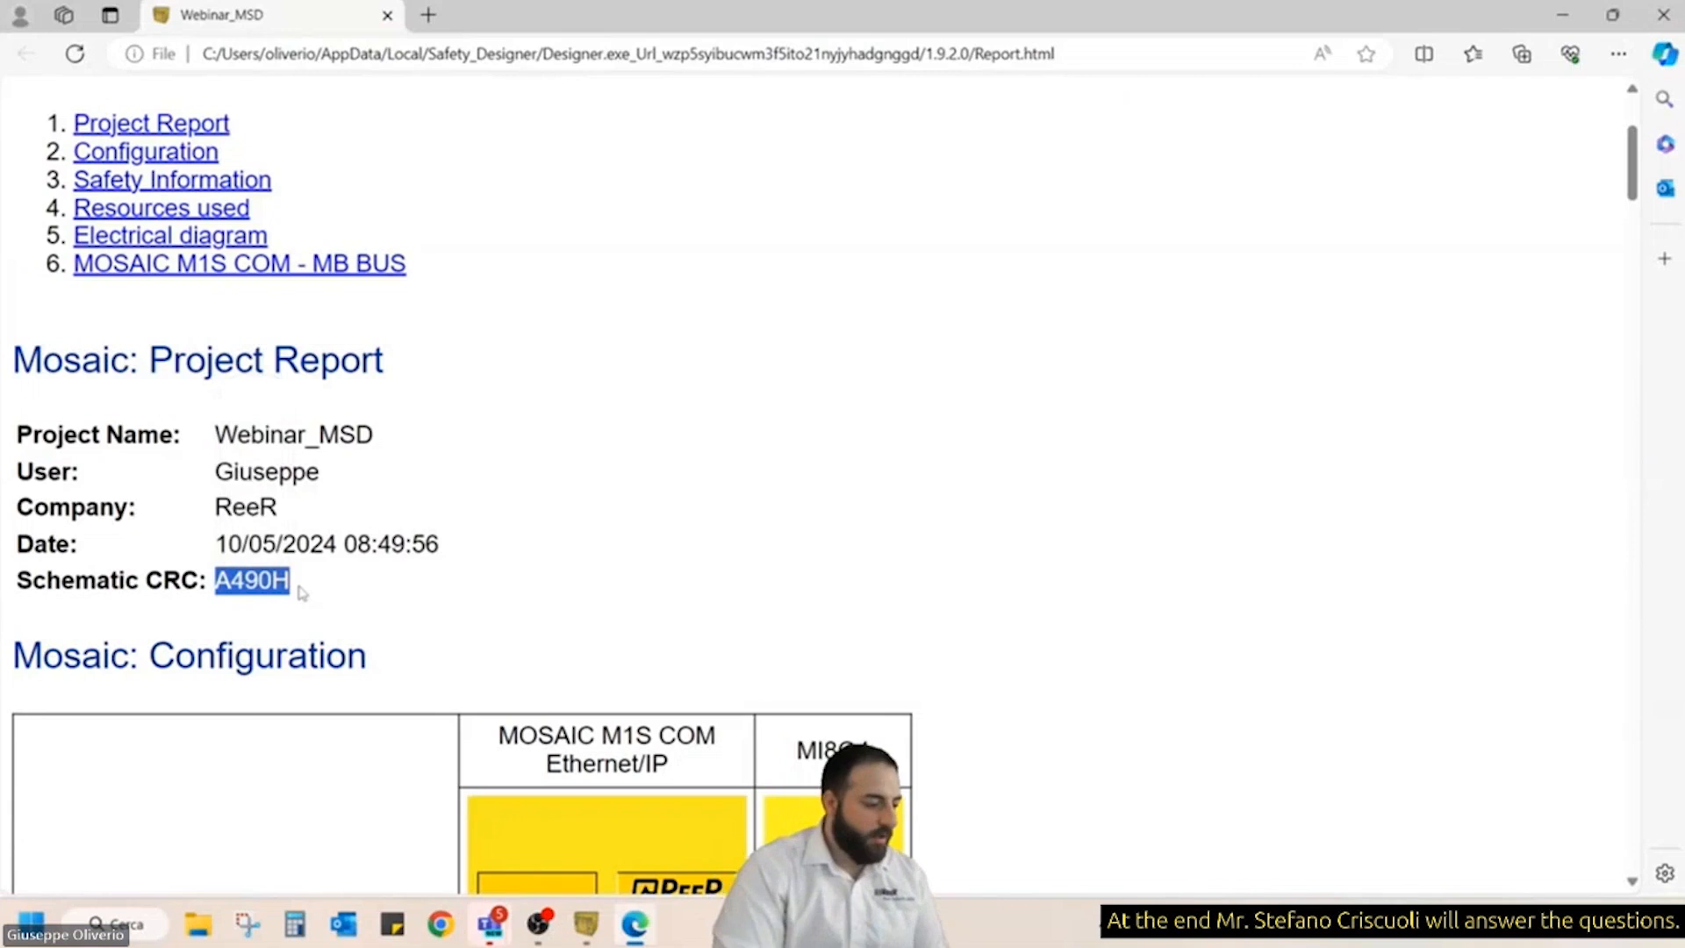
- Review the report's Configuration section with the module table, cycle time and configured firmware version
scroll(302, 593, down, 3)
scroll(301, 592, down, 3)
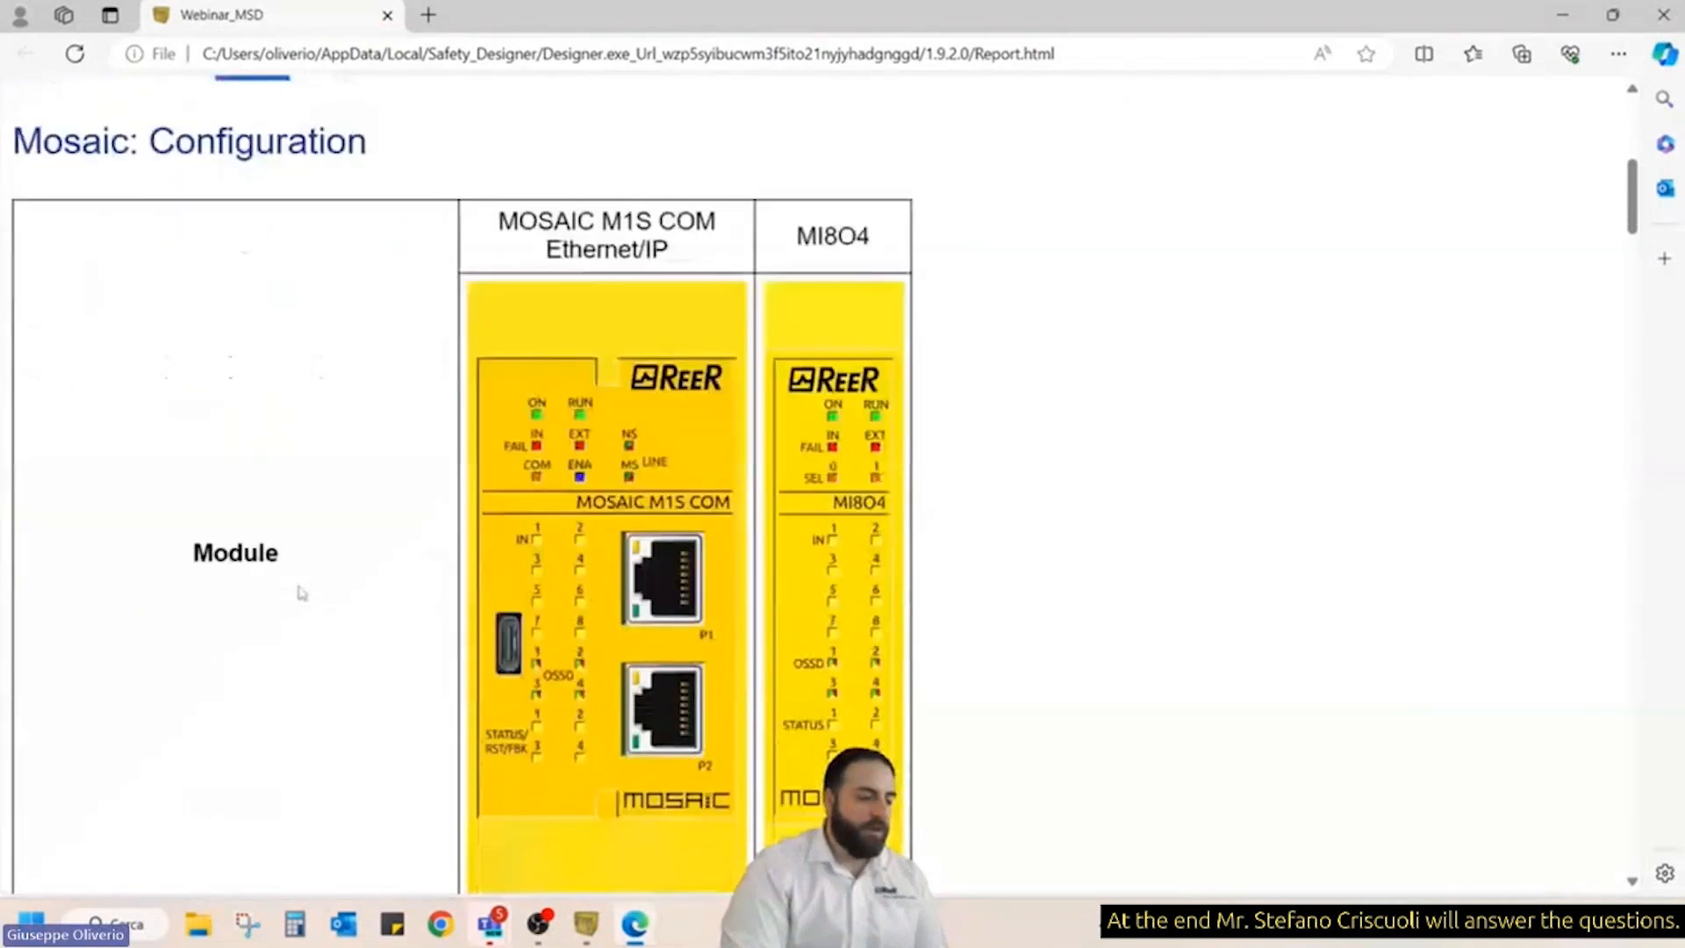
scroll(301, 593, down, 2)
scroll(301, 593, down, 3)
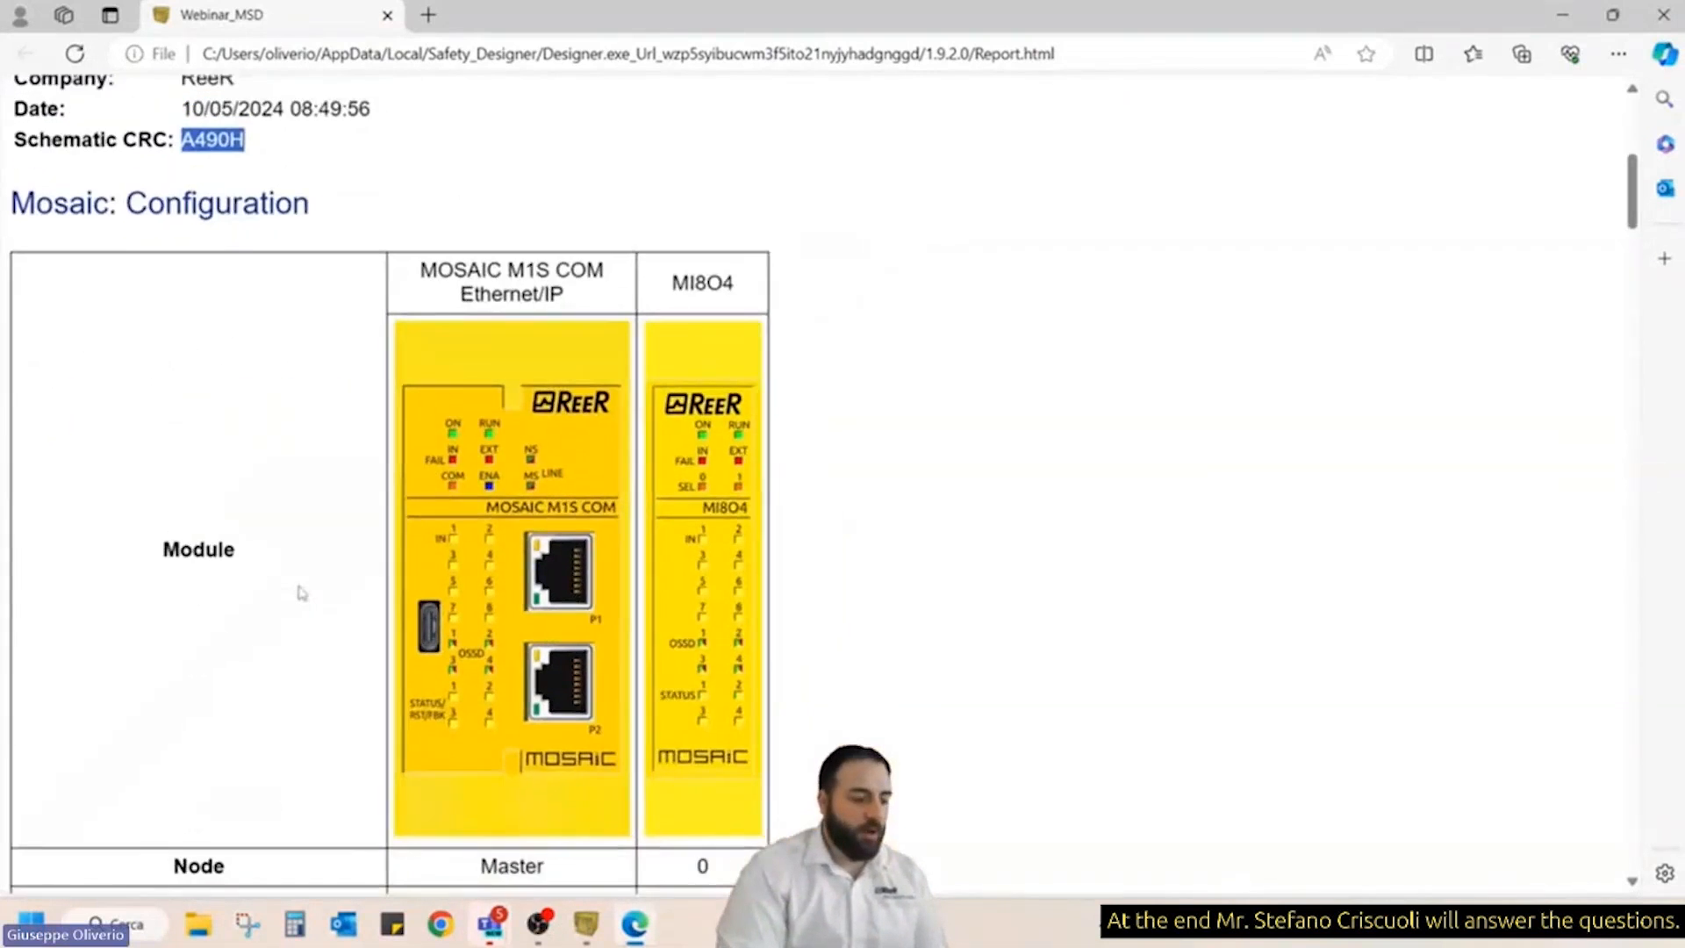
scroll(302, 592, down, 3)
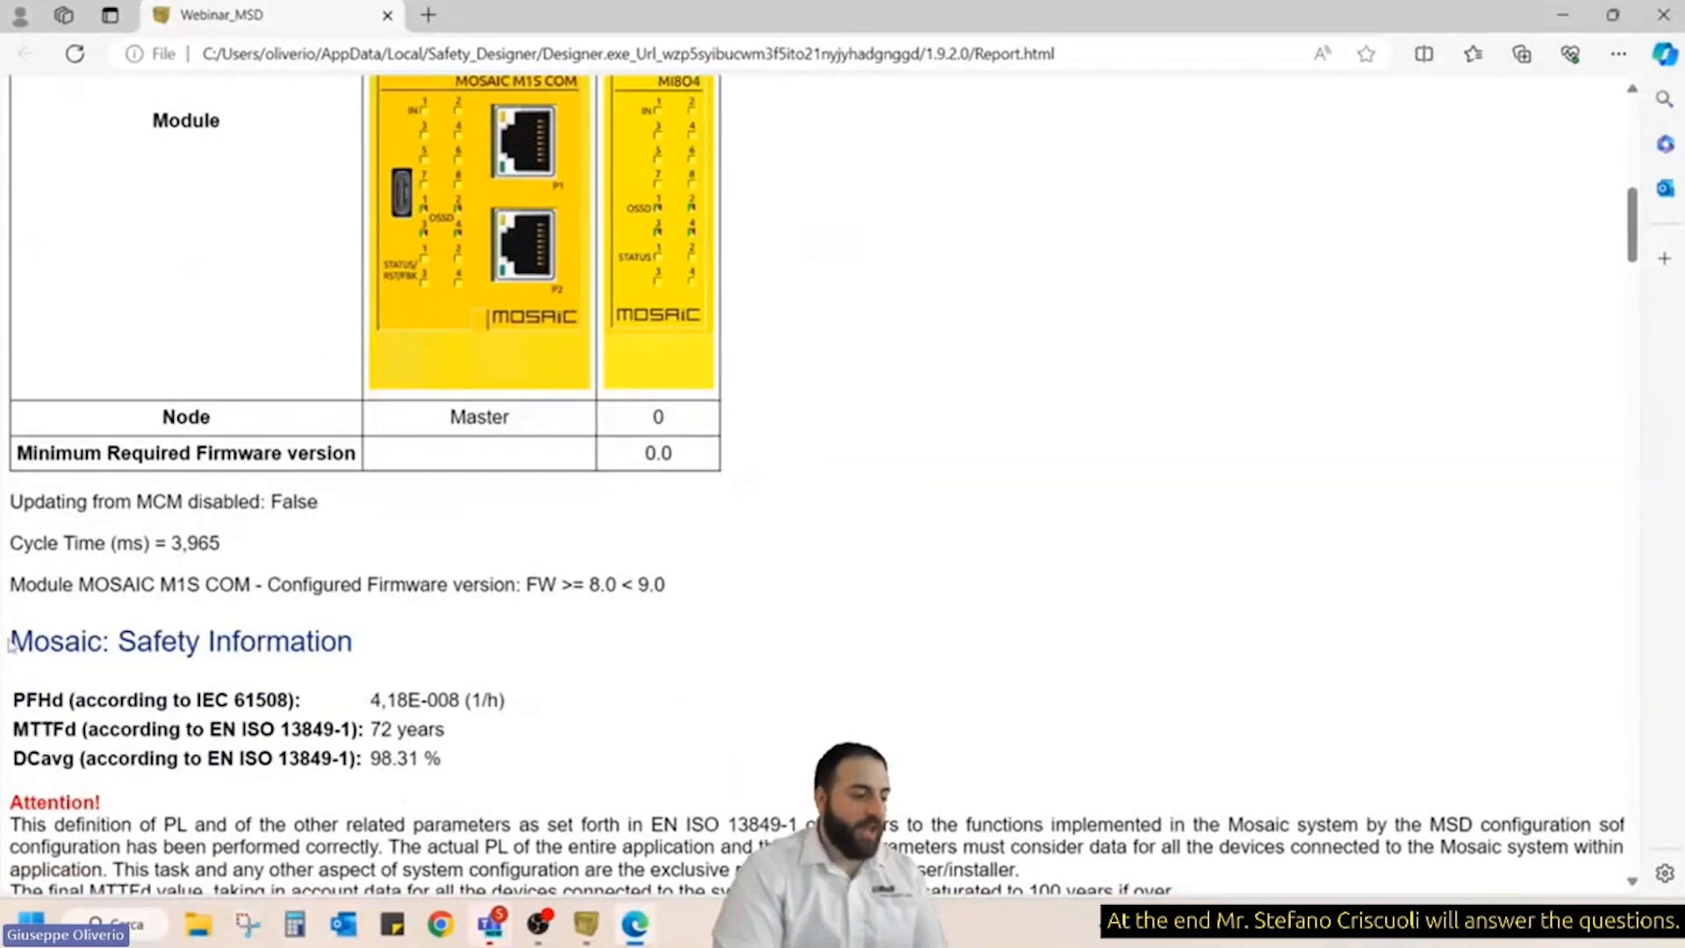
- Examine the Safety Information section, highlighting its heading and the PFHd, MTTFd and DCavg entries
drag(9, 645, 382, 643)
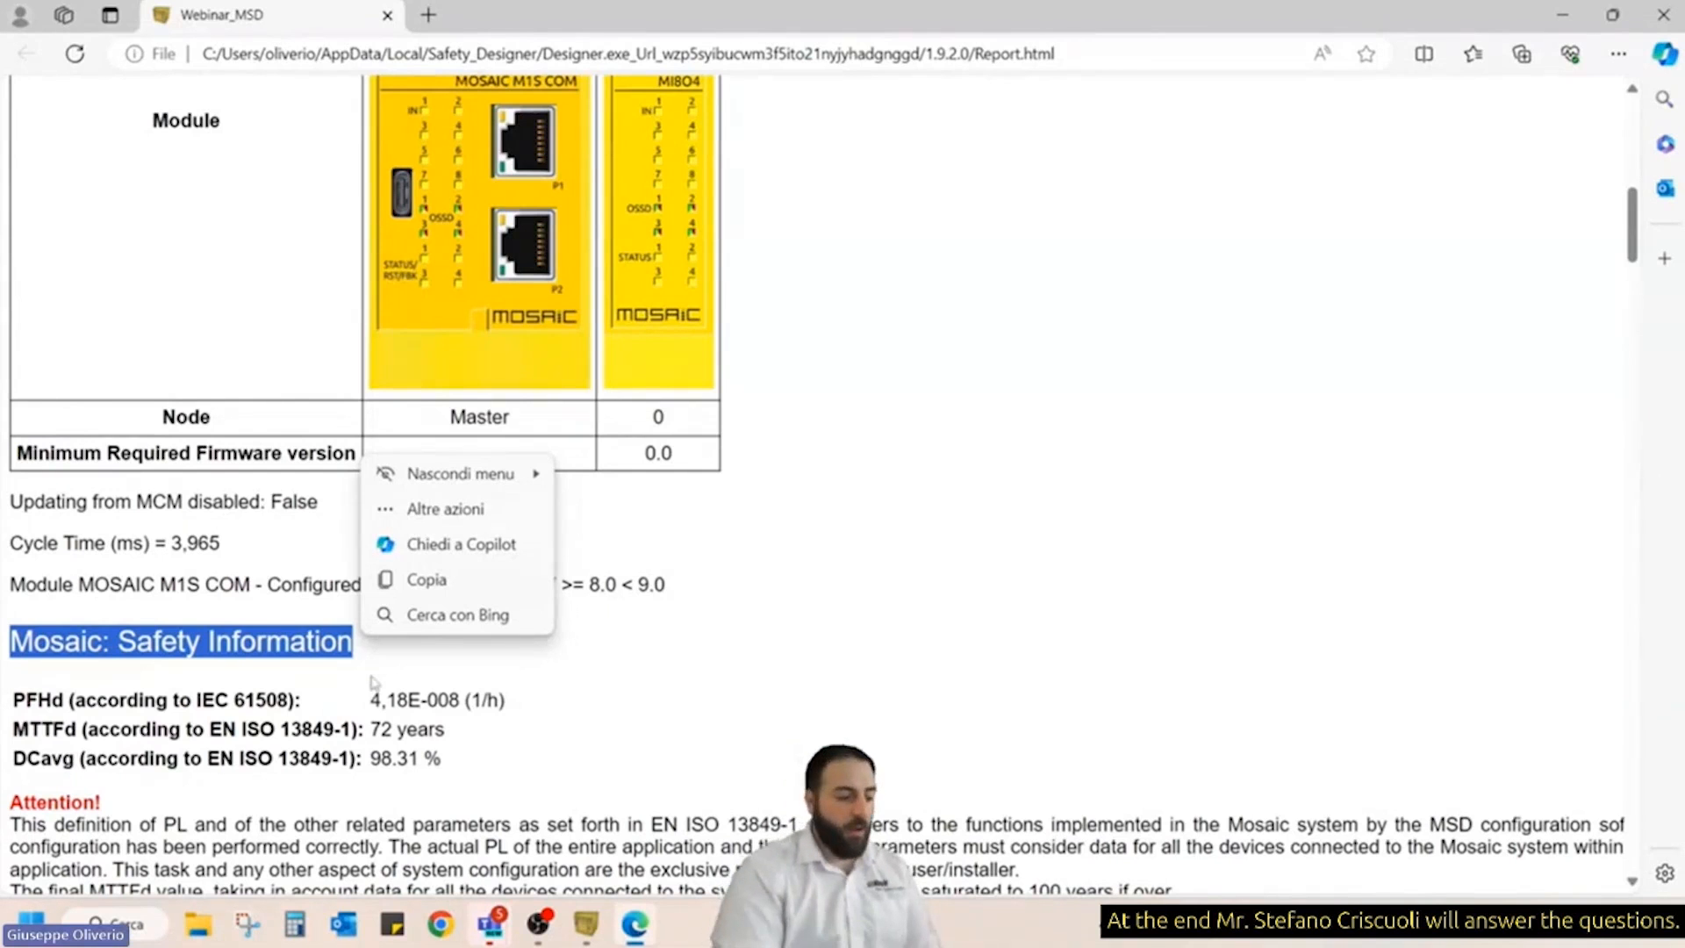
click(371, 669)
scroll(429, 651, down, 1)
scroll(429, 651, down, 2)
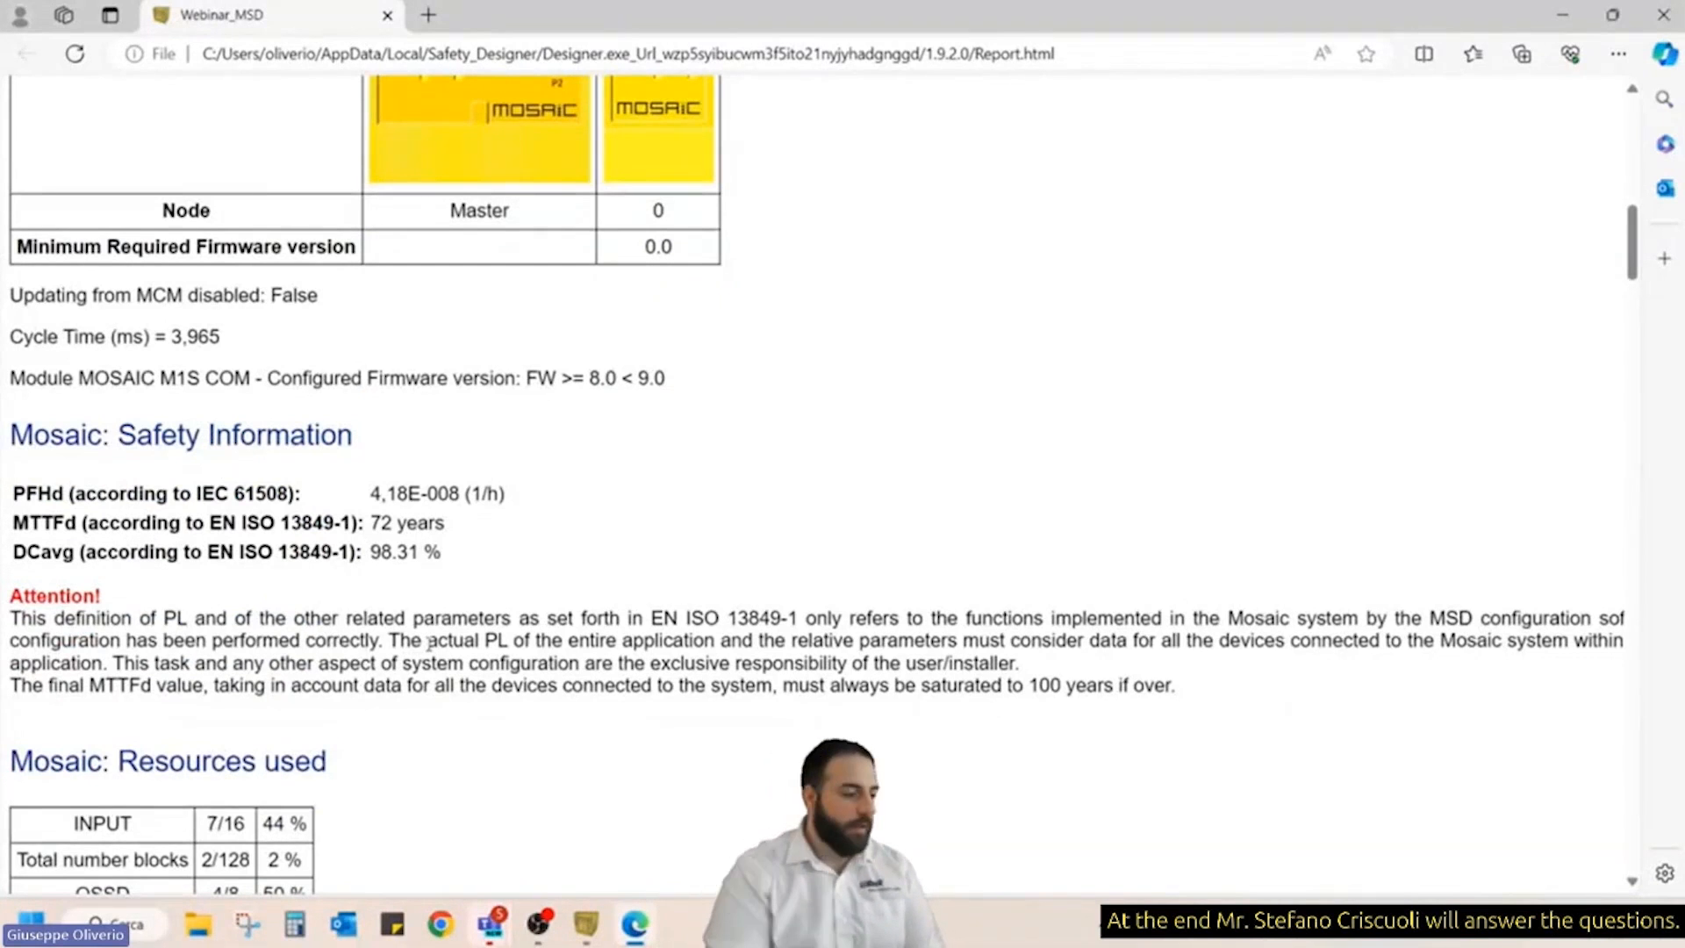
drag(13, 493, 553, 537)
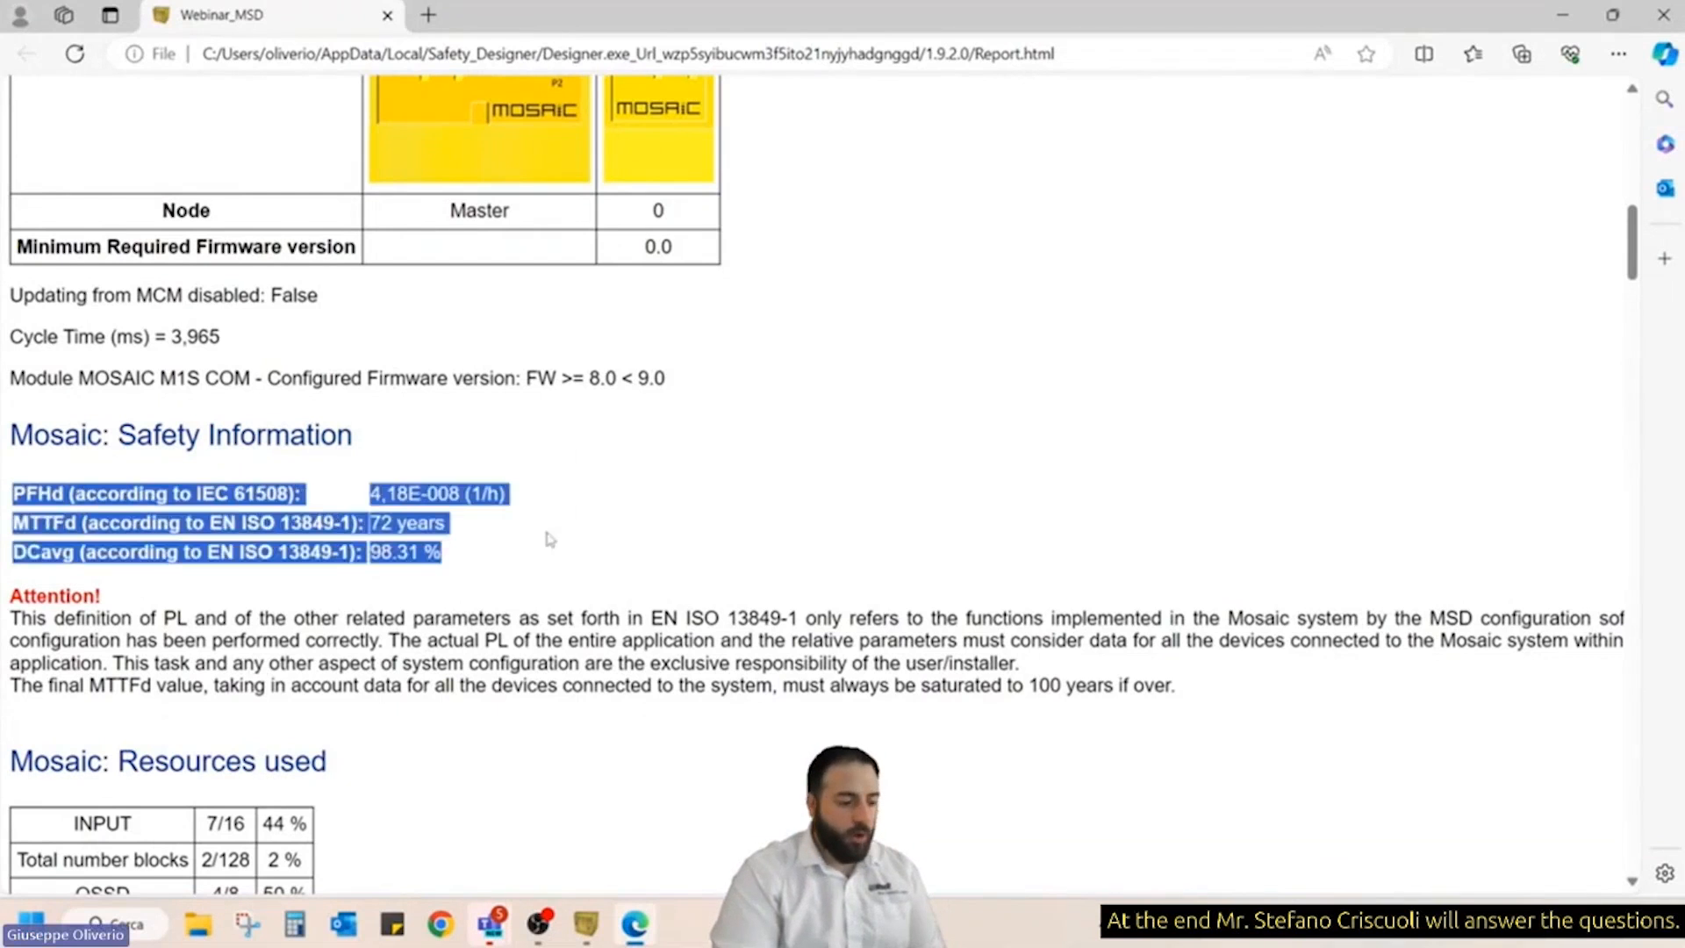
click(481, 561)
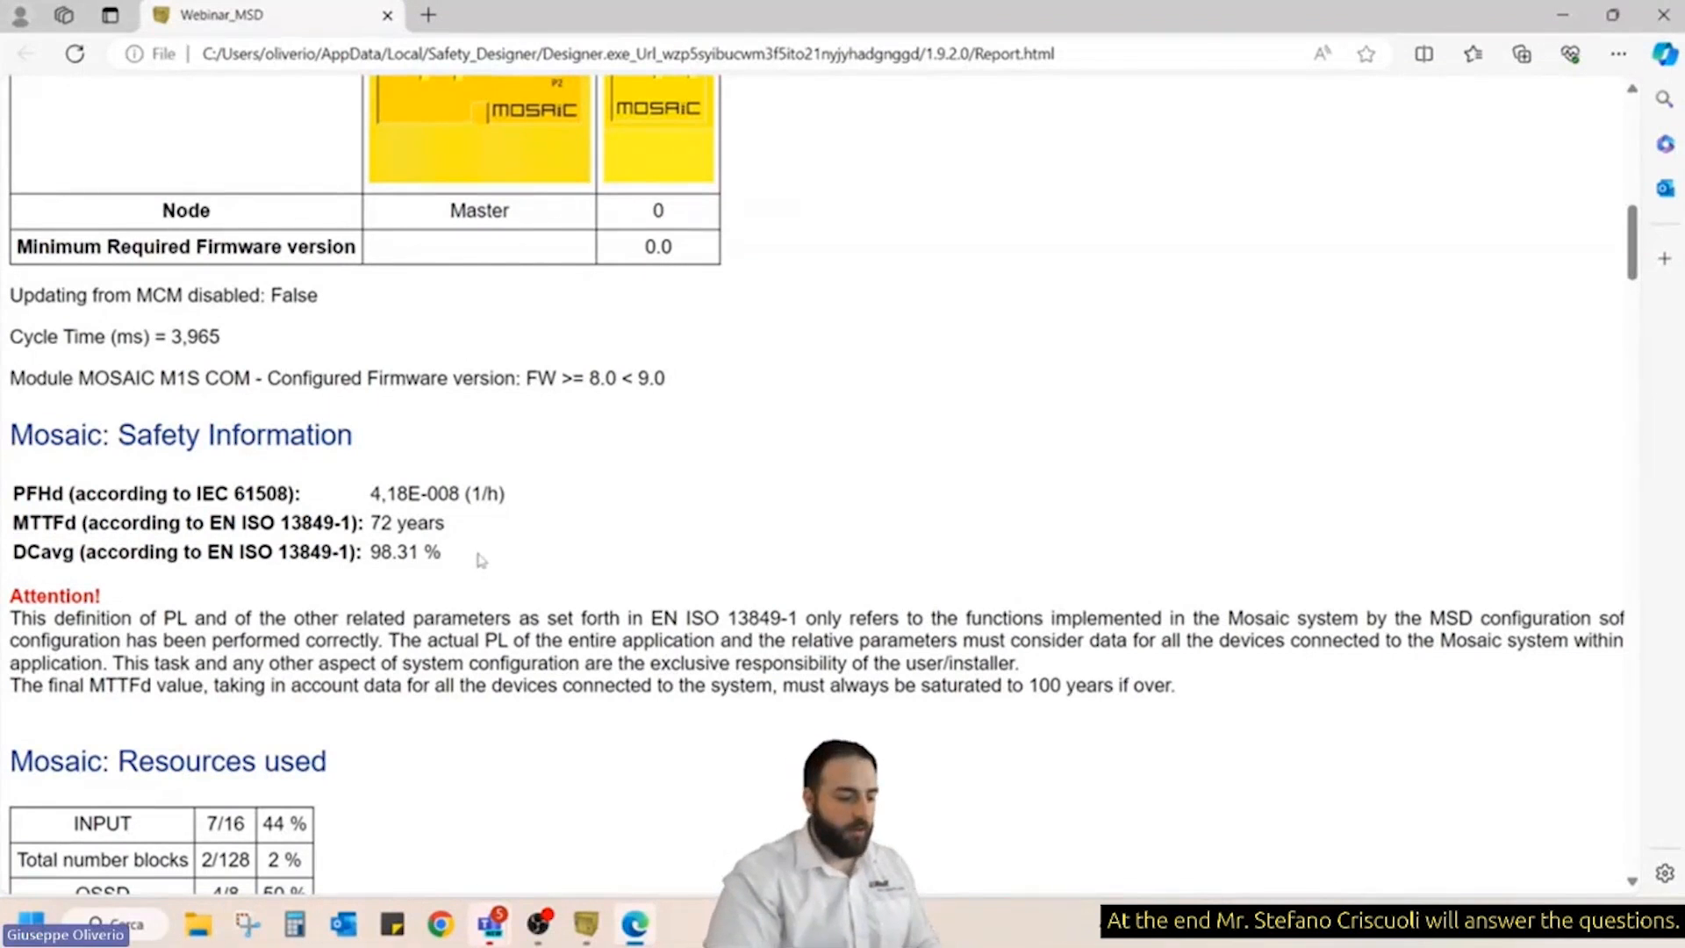
- Review the Resources used table and the Electrical diagram items, from the input function blocks through the operators to the OSSD outputs
scroll(481, 560, down, 2)
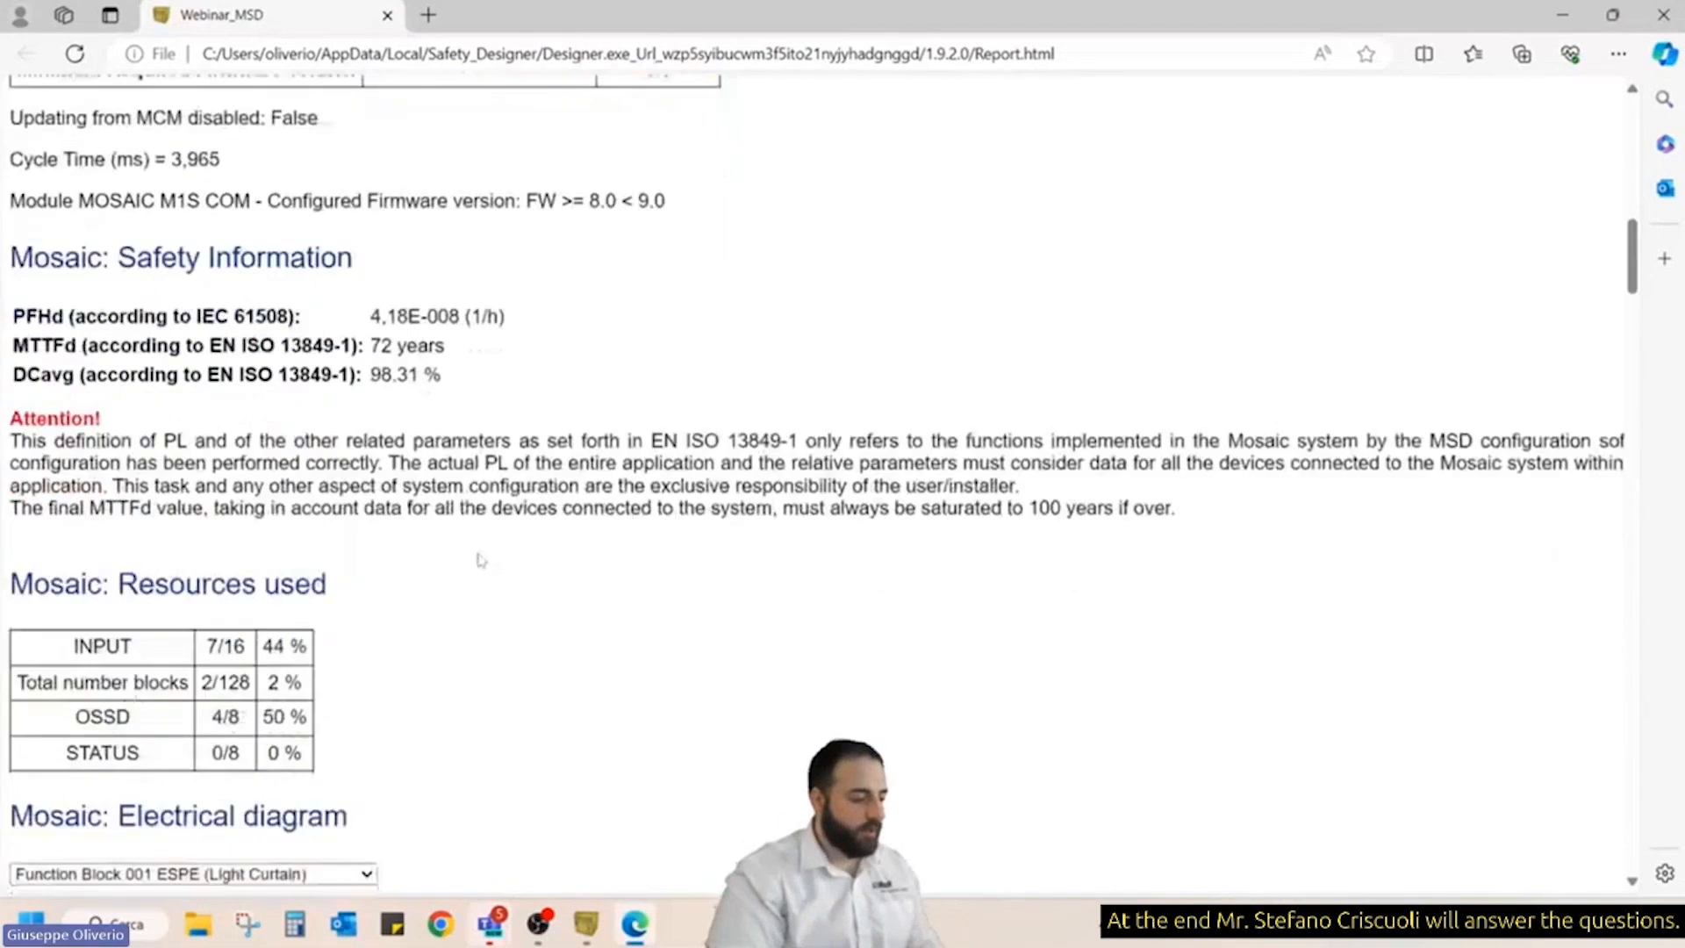
scroll(481, 560, down, 2)
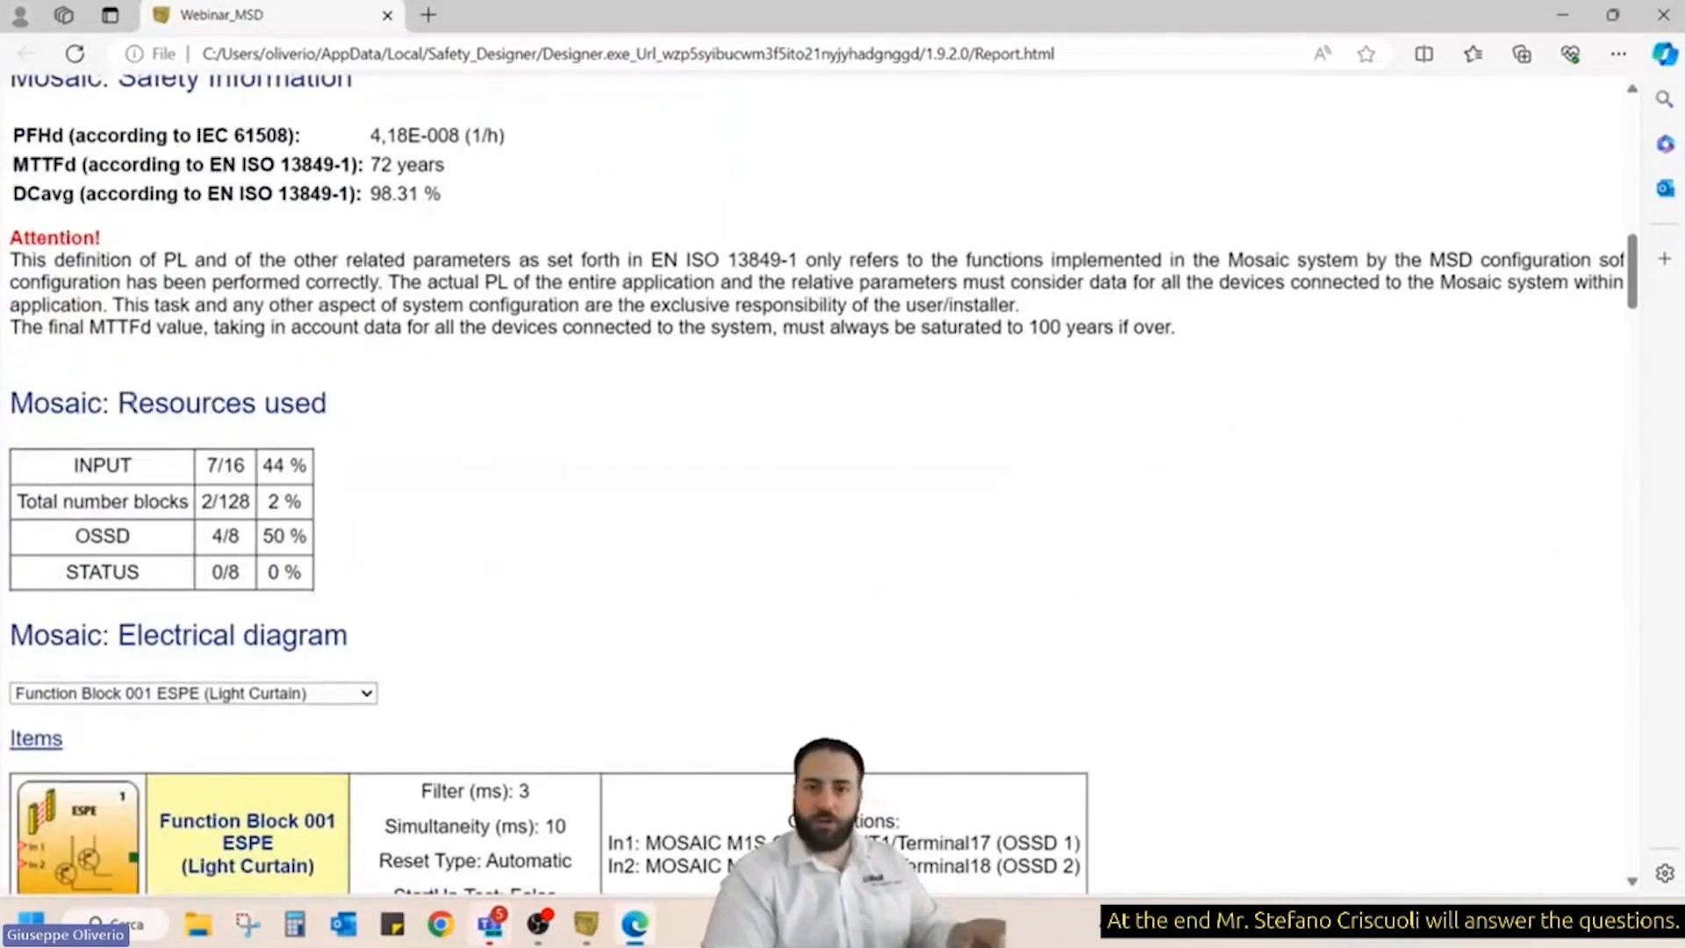
scroll(185, 520, down, 1)
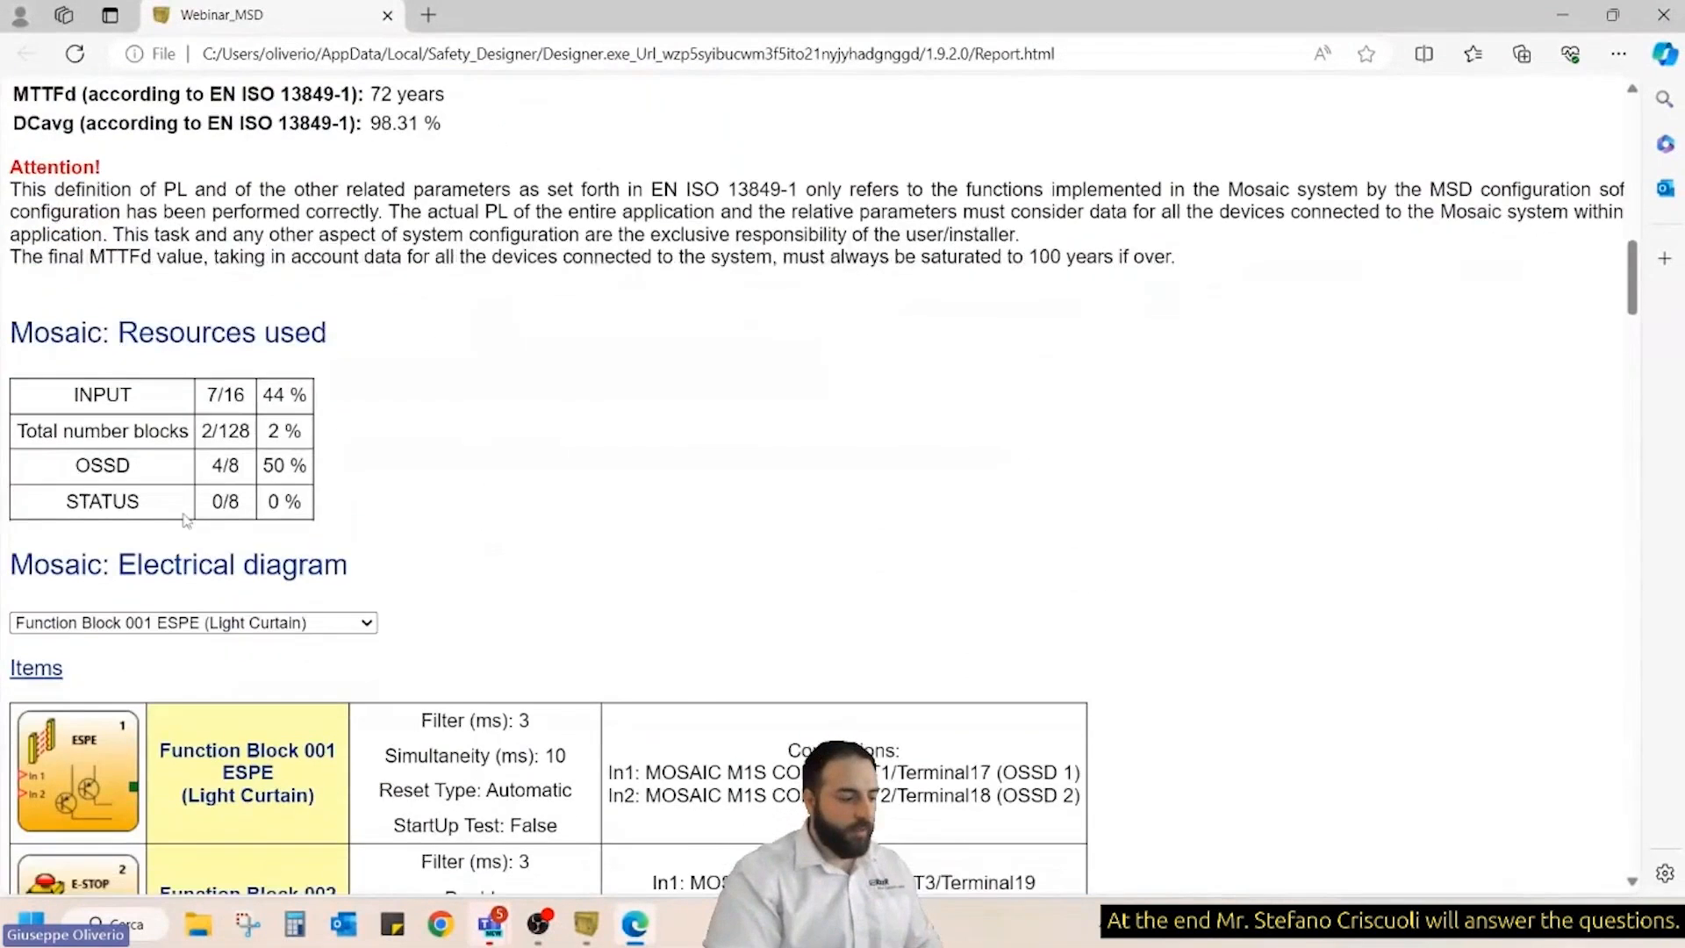
scroll(483, 430, down, 4)
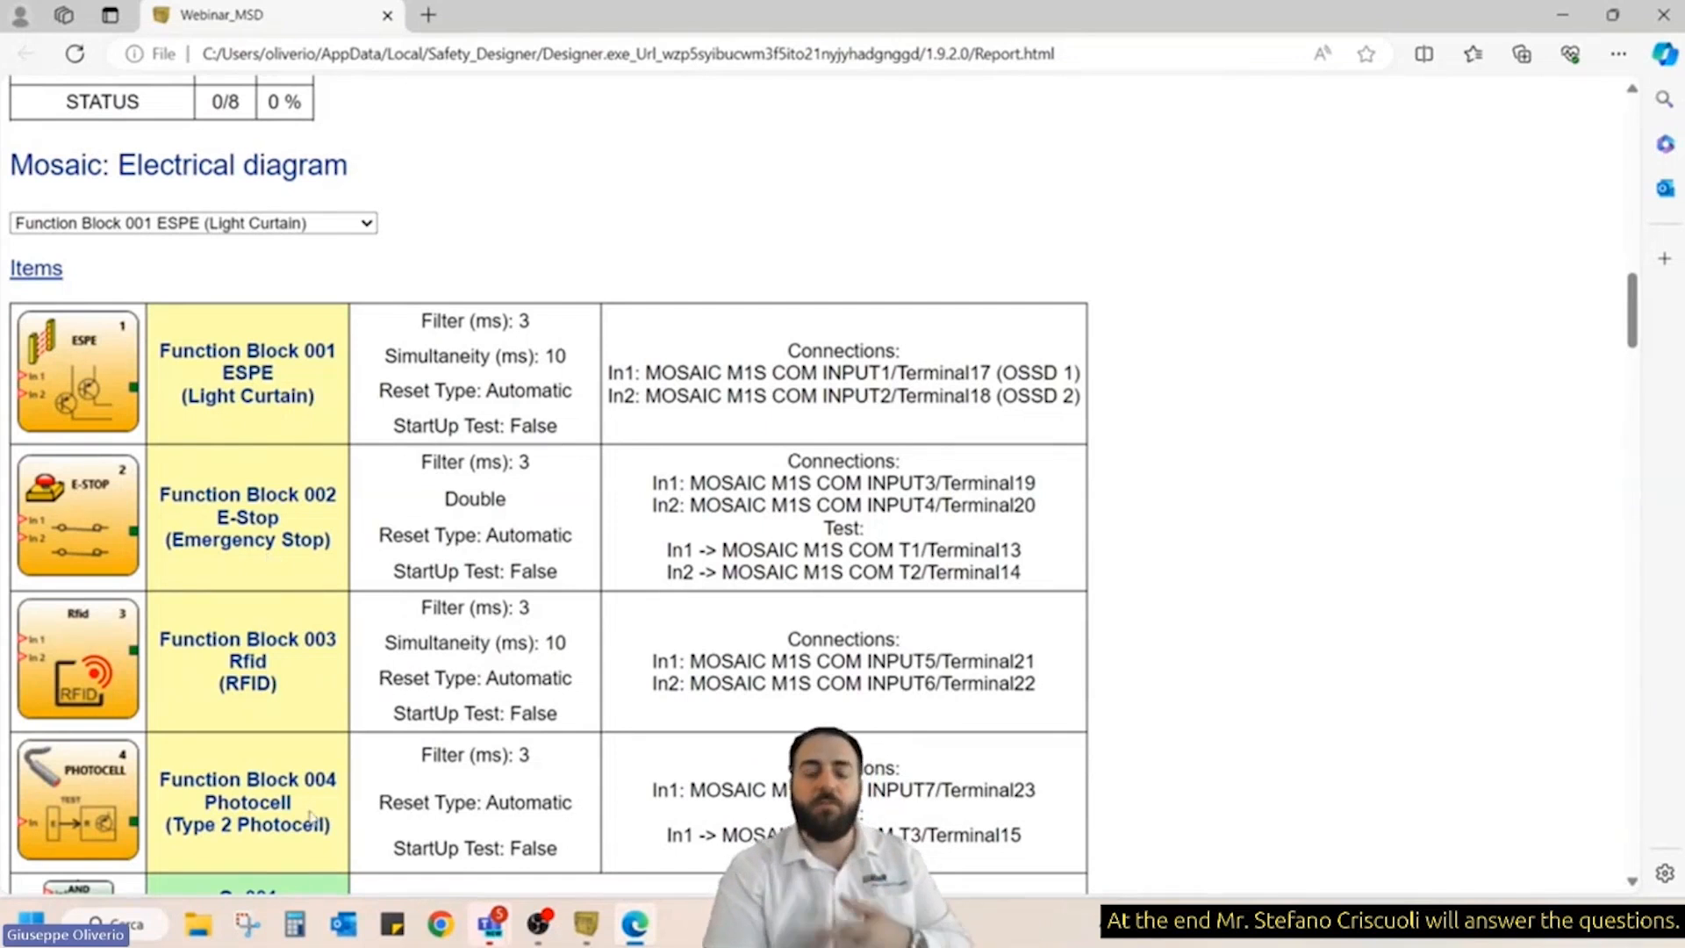
scroll(503, 539, down, 1)
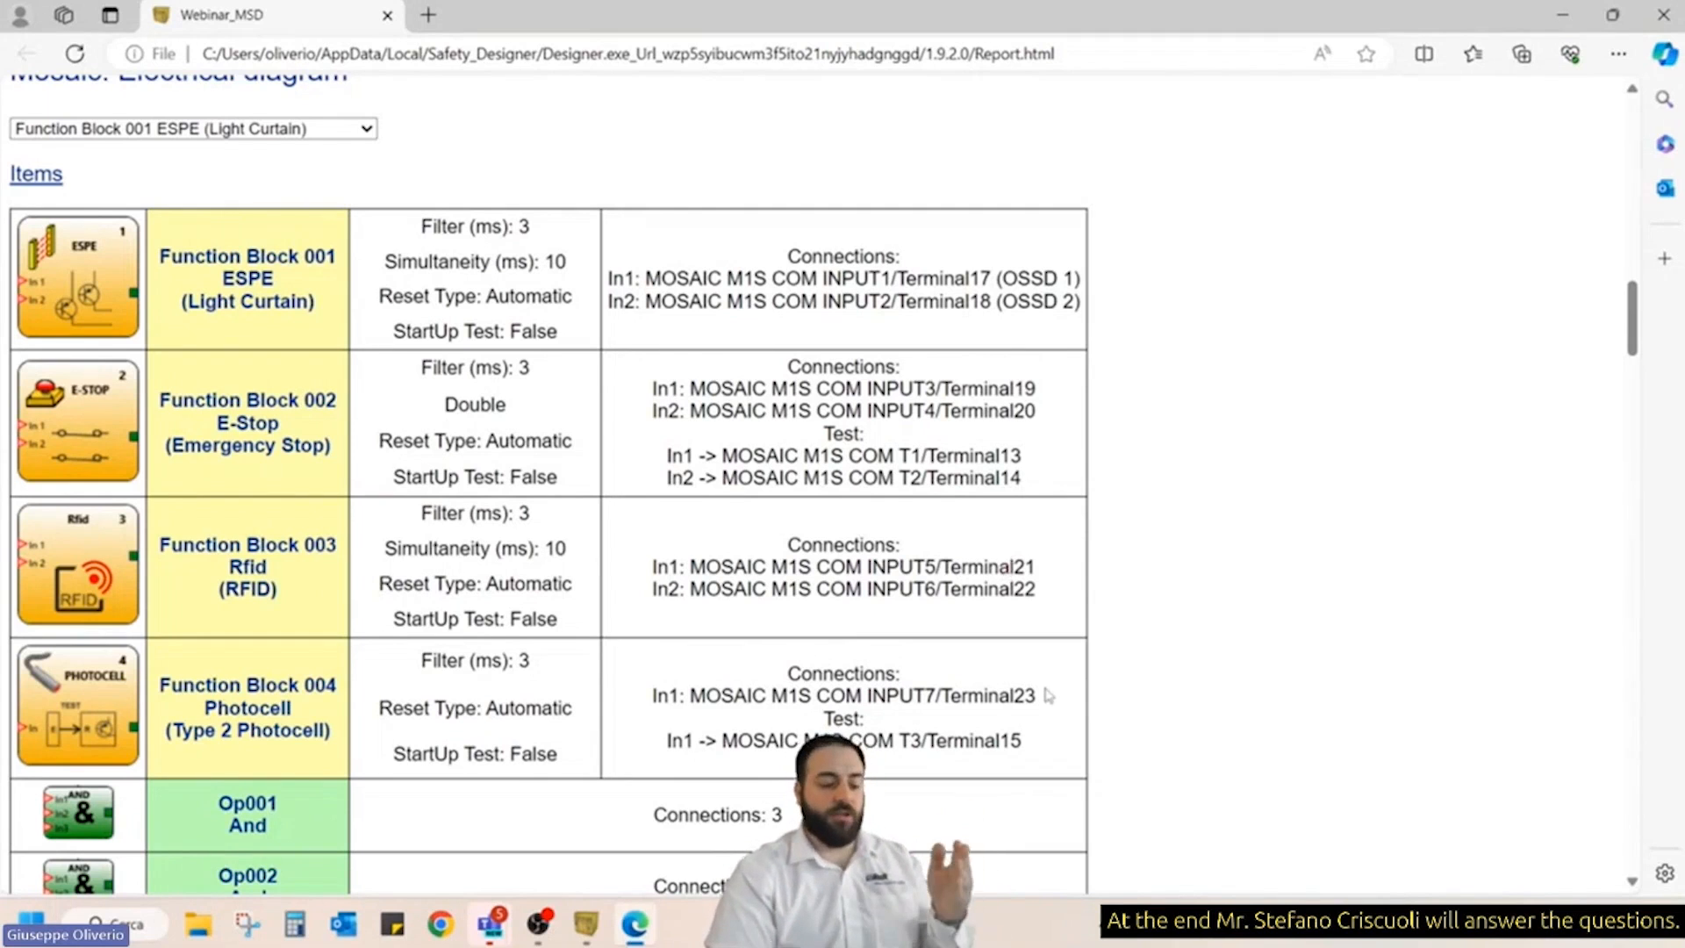
scroll(1049, 697, down, 2)
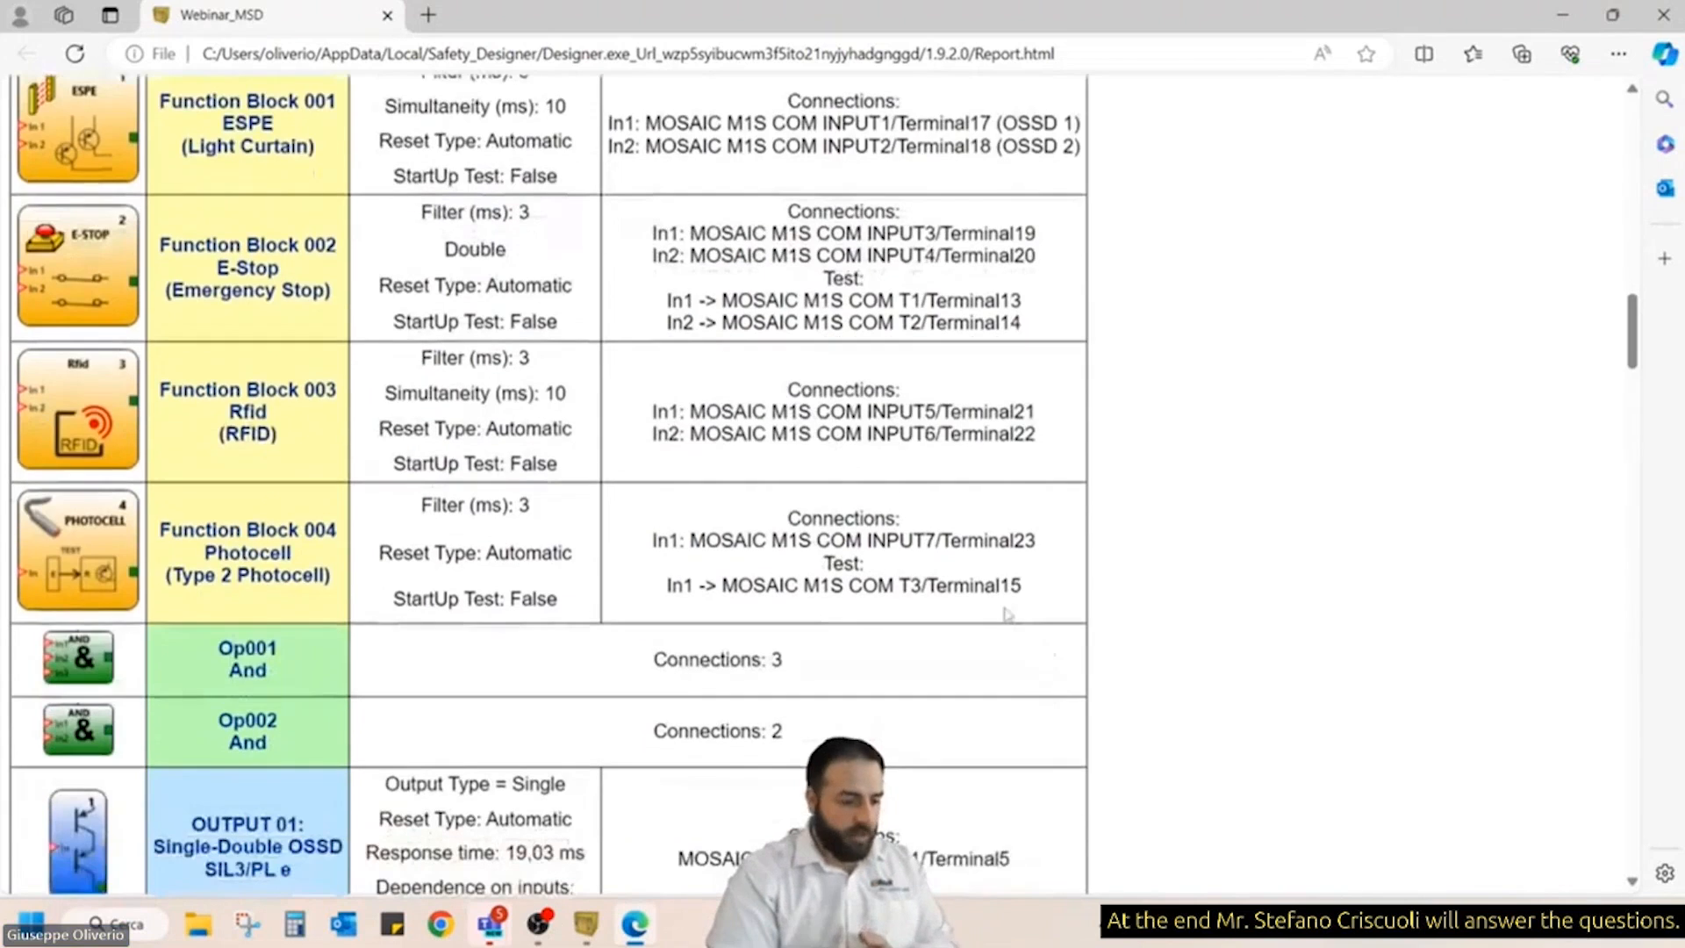
scroll(1041, 590, down, 3)
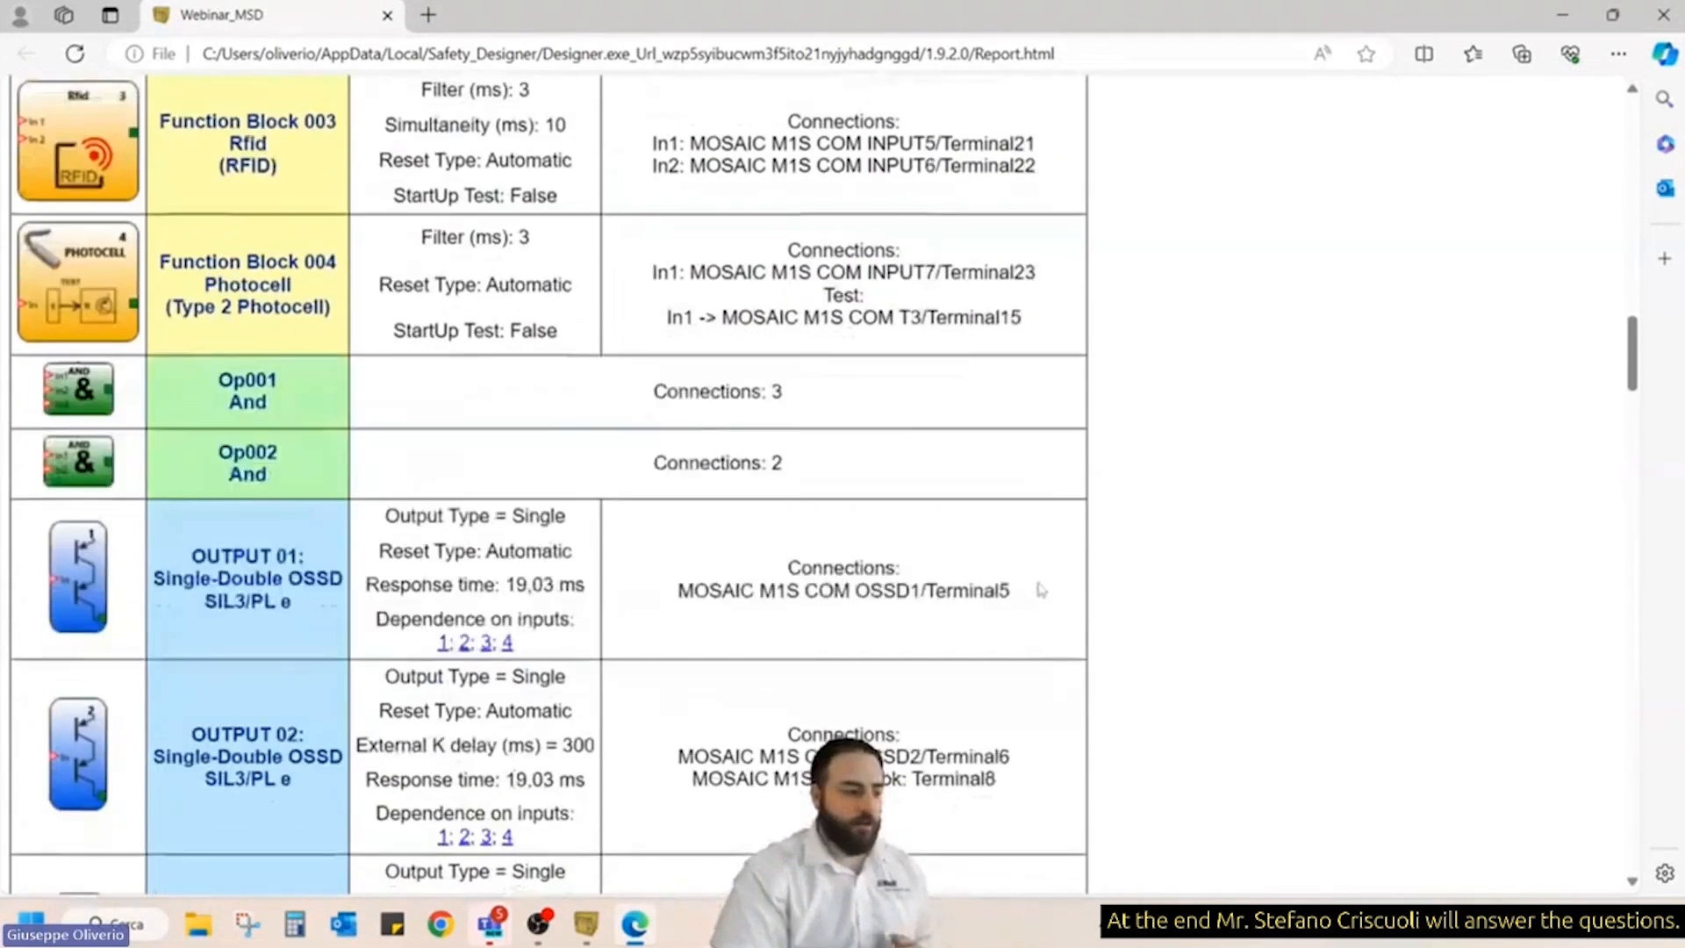
scroll(1039, 588, down, 2)
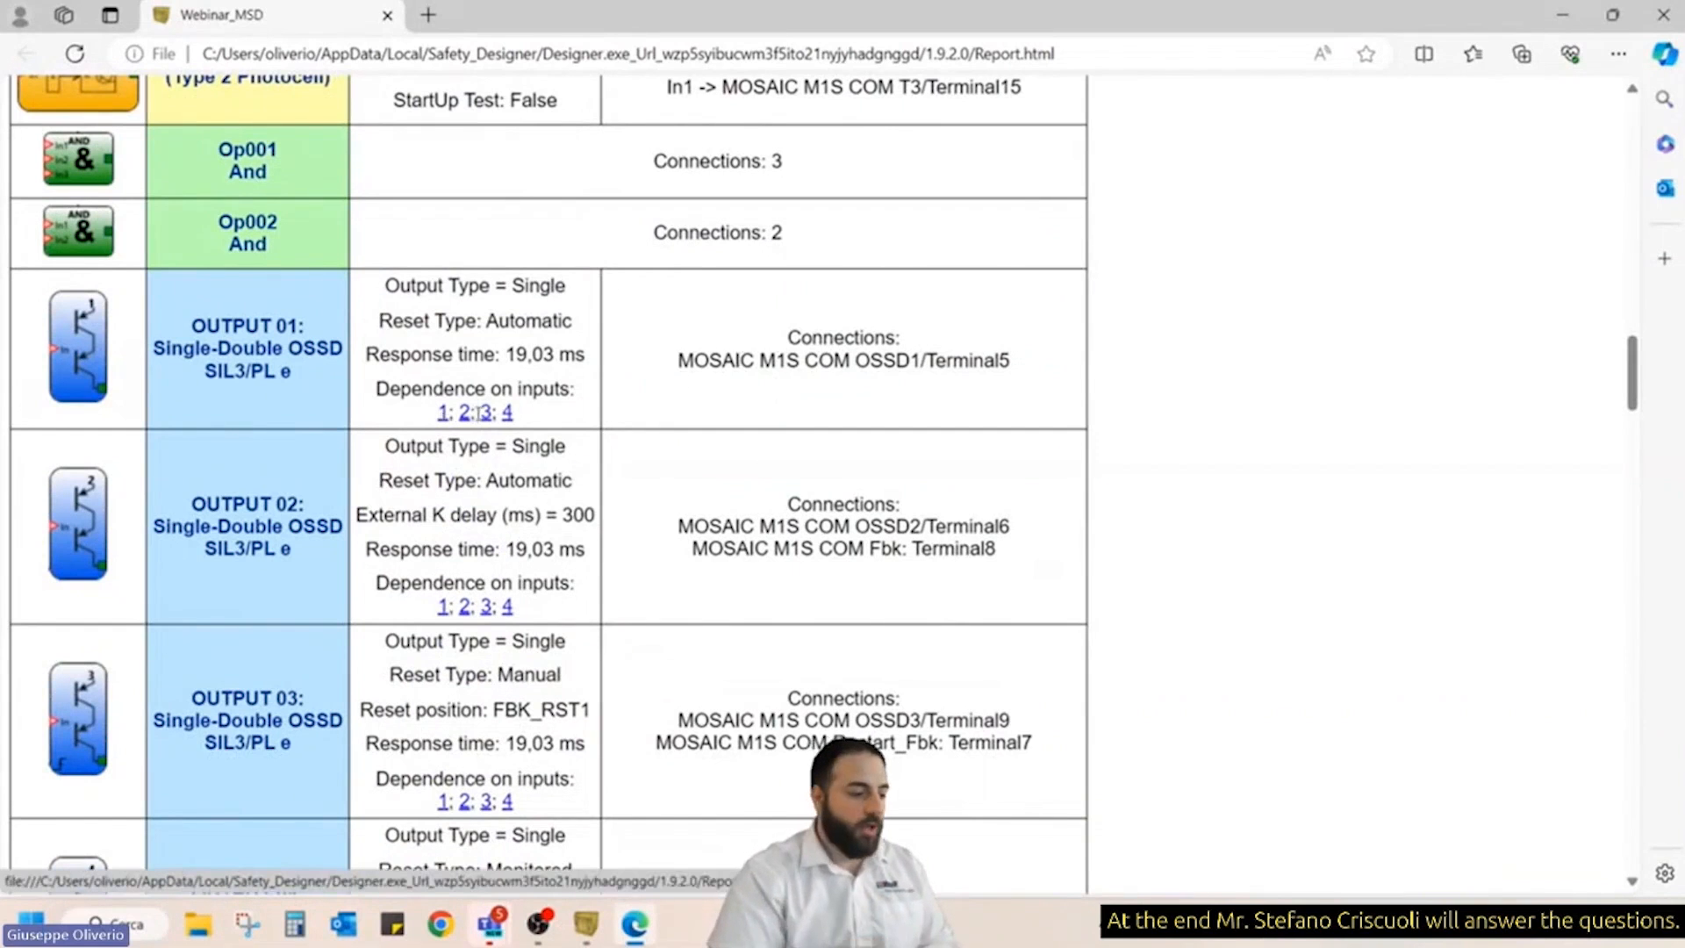
scroll(444, 420, down, 1)
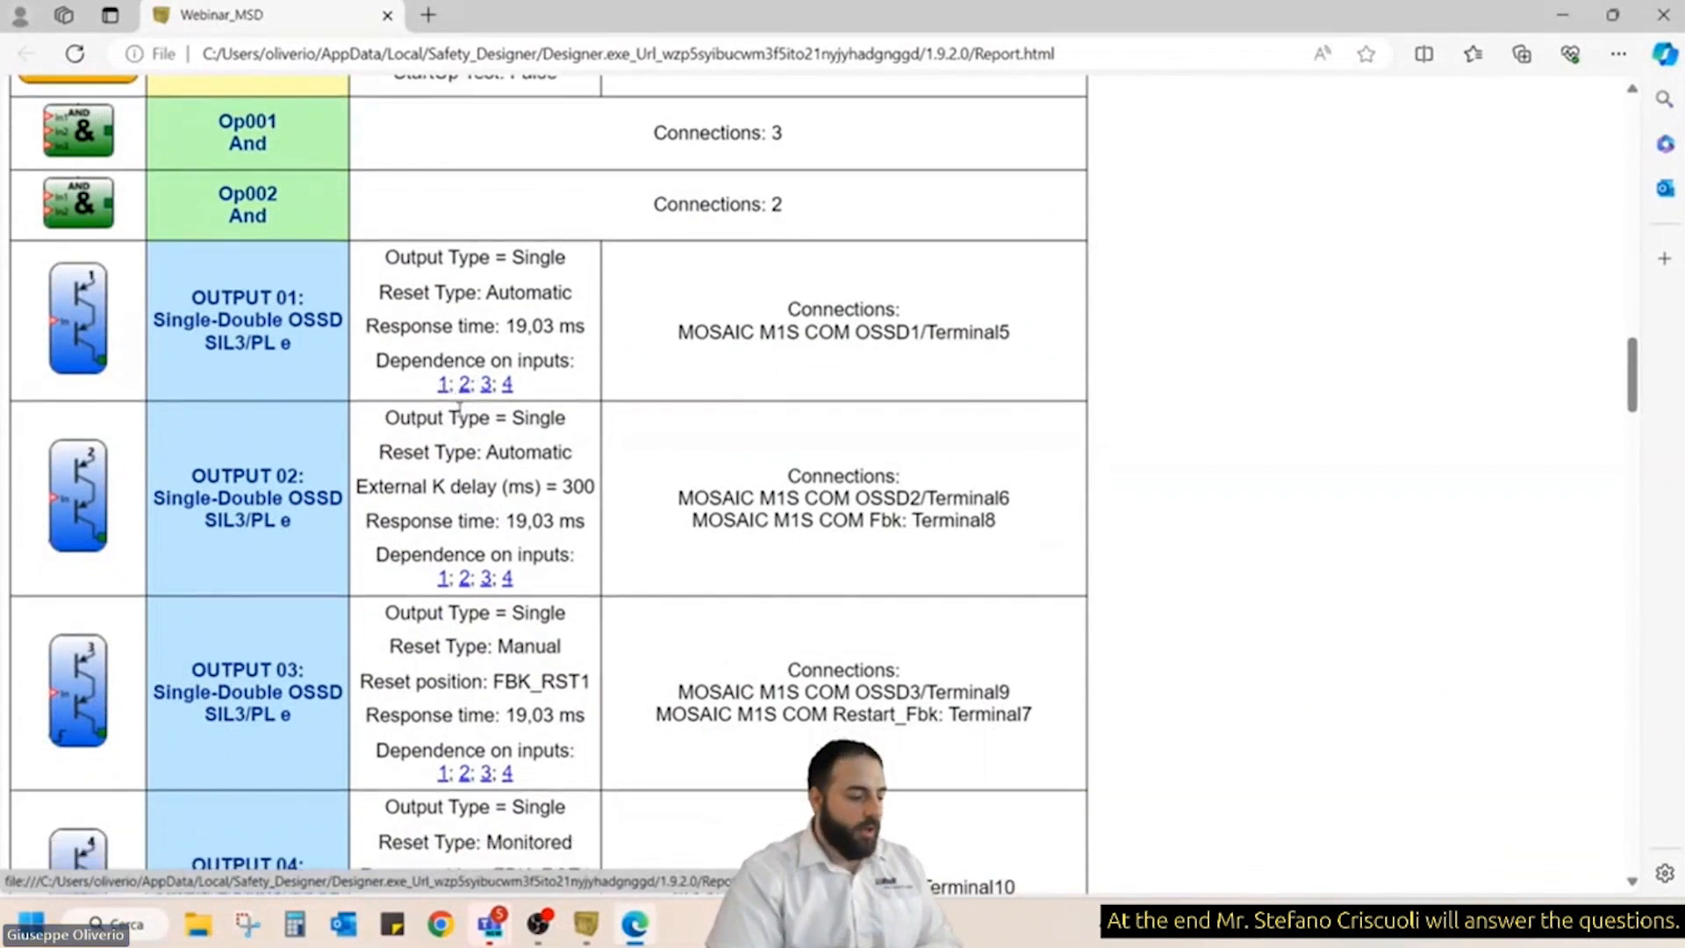
- Follow the input 3 dependency link of OUTPUT 03 to Function Block 003 and highlight its RFID label
click(486, 774)
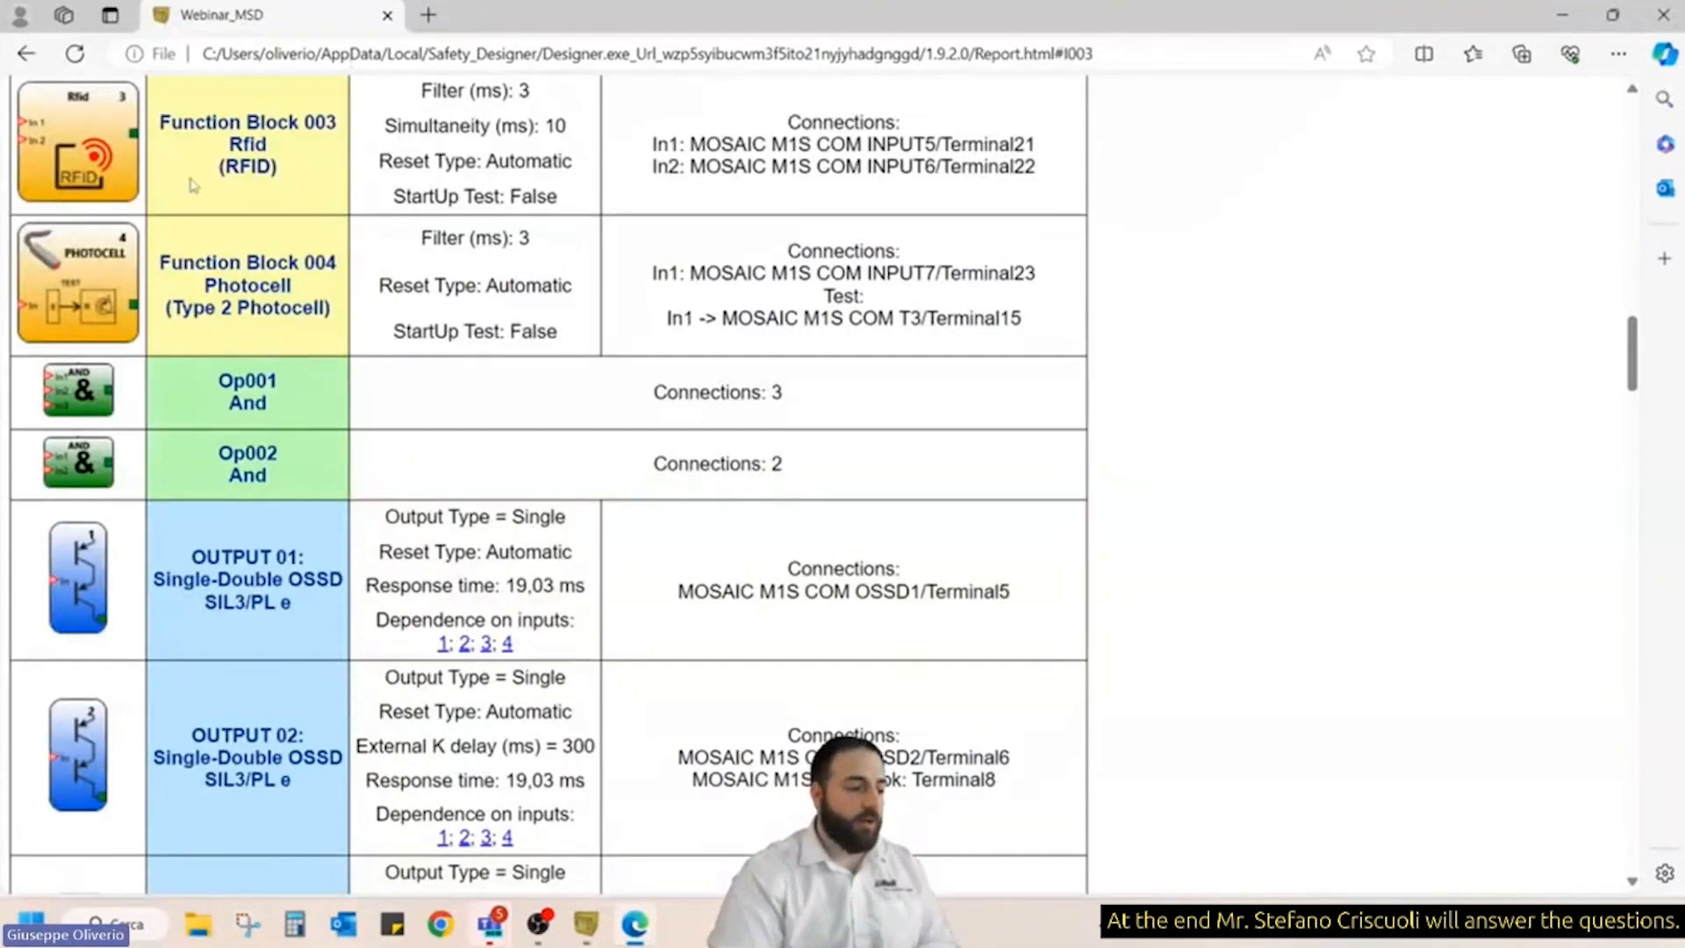
double_click(249, 166)
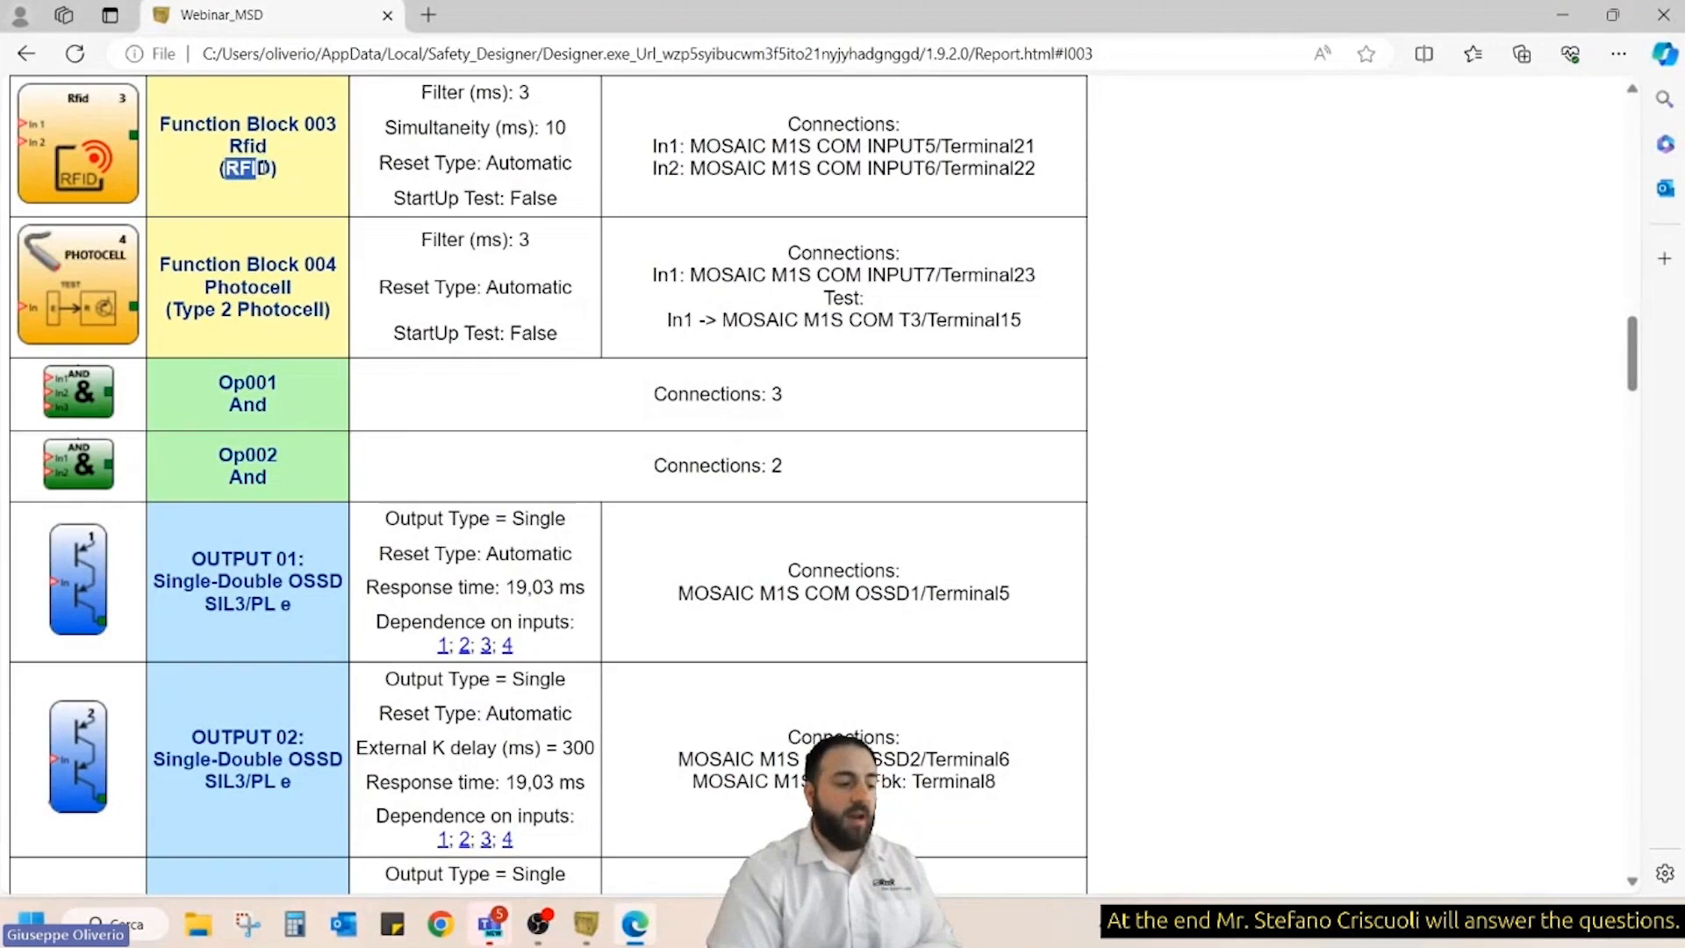
click(273, 168)
click(332, 195)
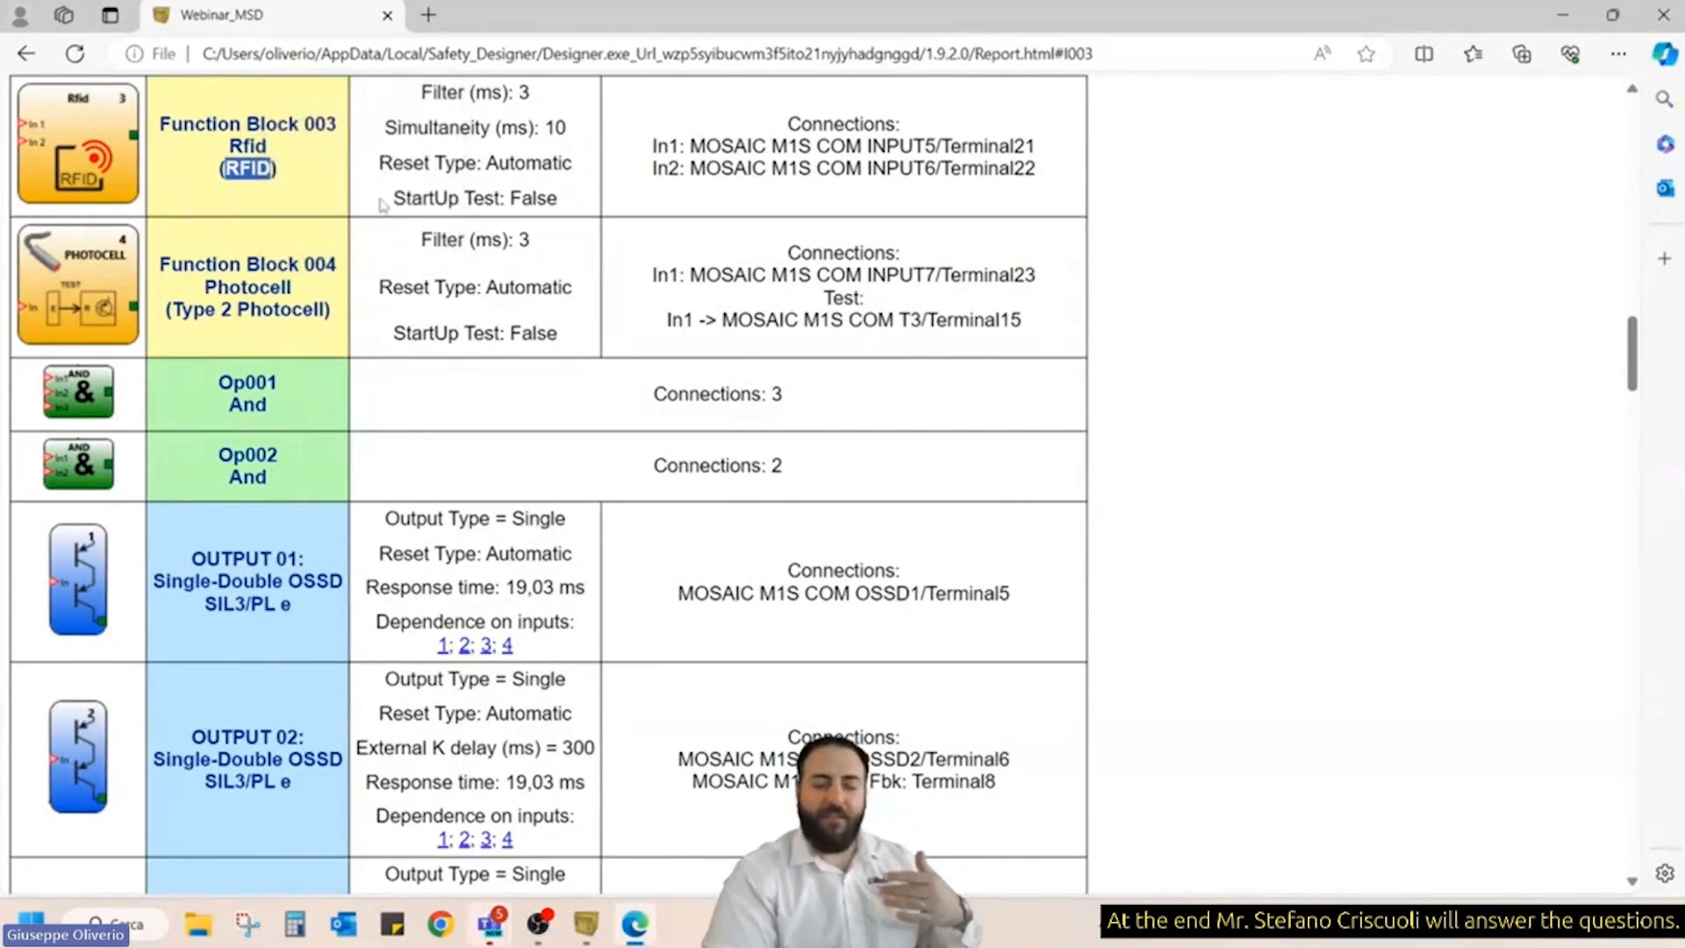
- Review the remaining outputs, the MOSAIC M1S COM Ethernet/IP network parameters and the process data mapping tables of the report
scroll(382, 204, down, 3)
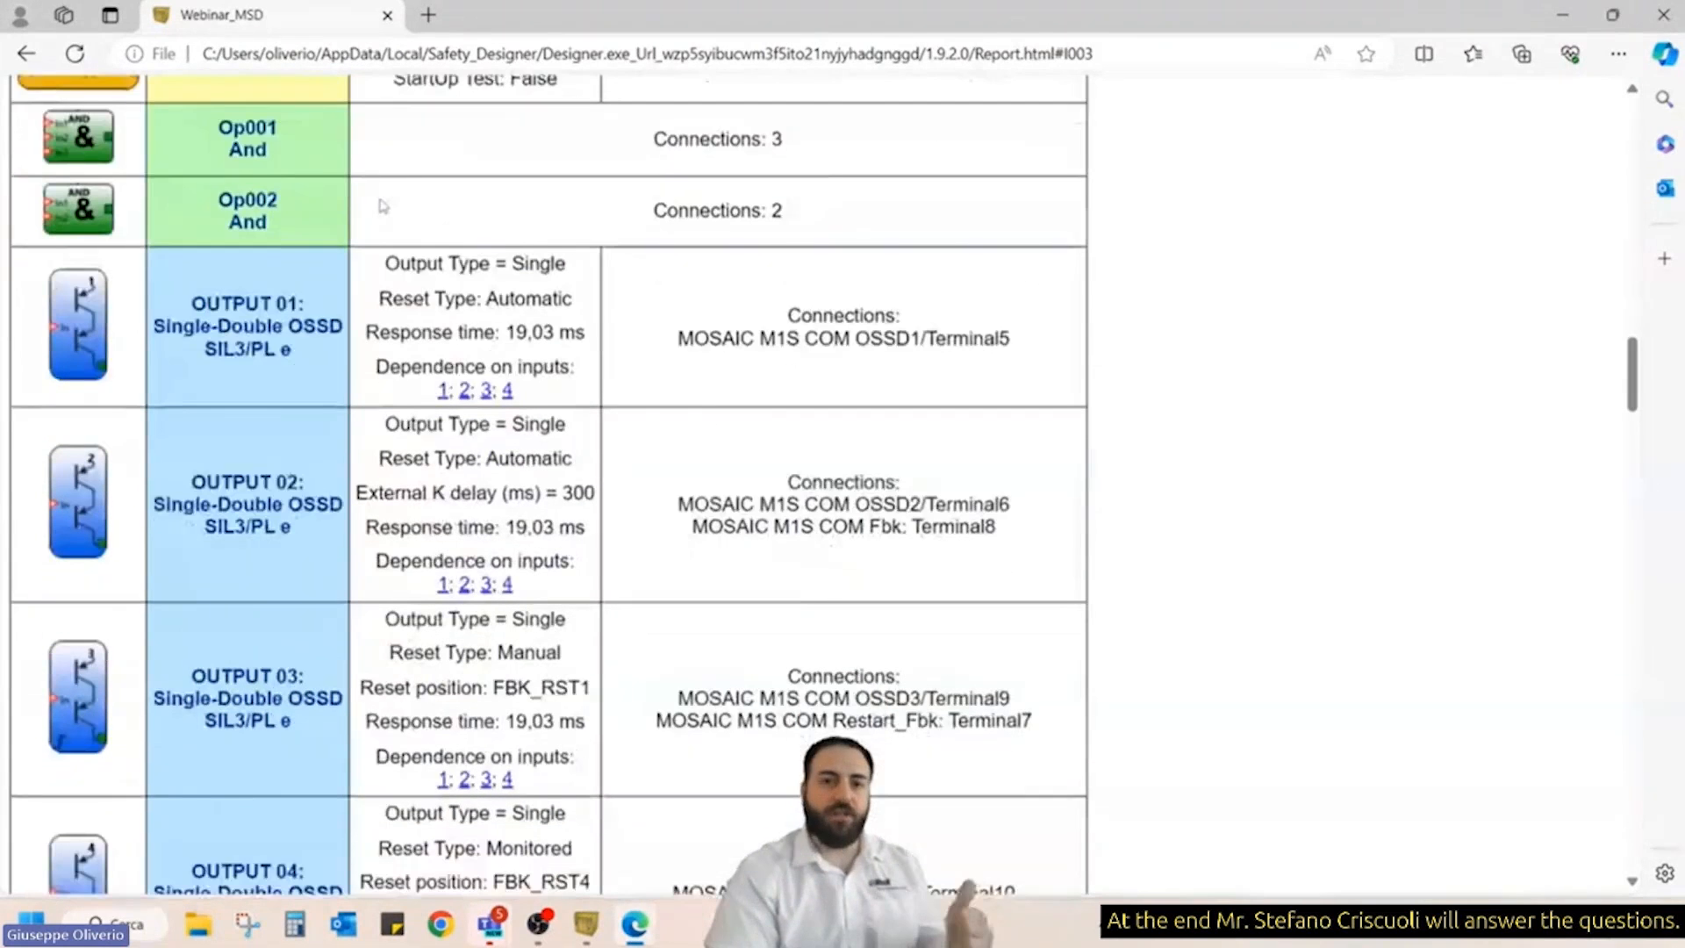
scroll(382, 205, down, 4)
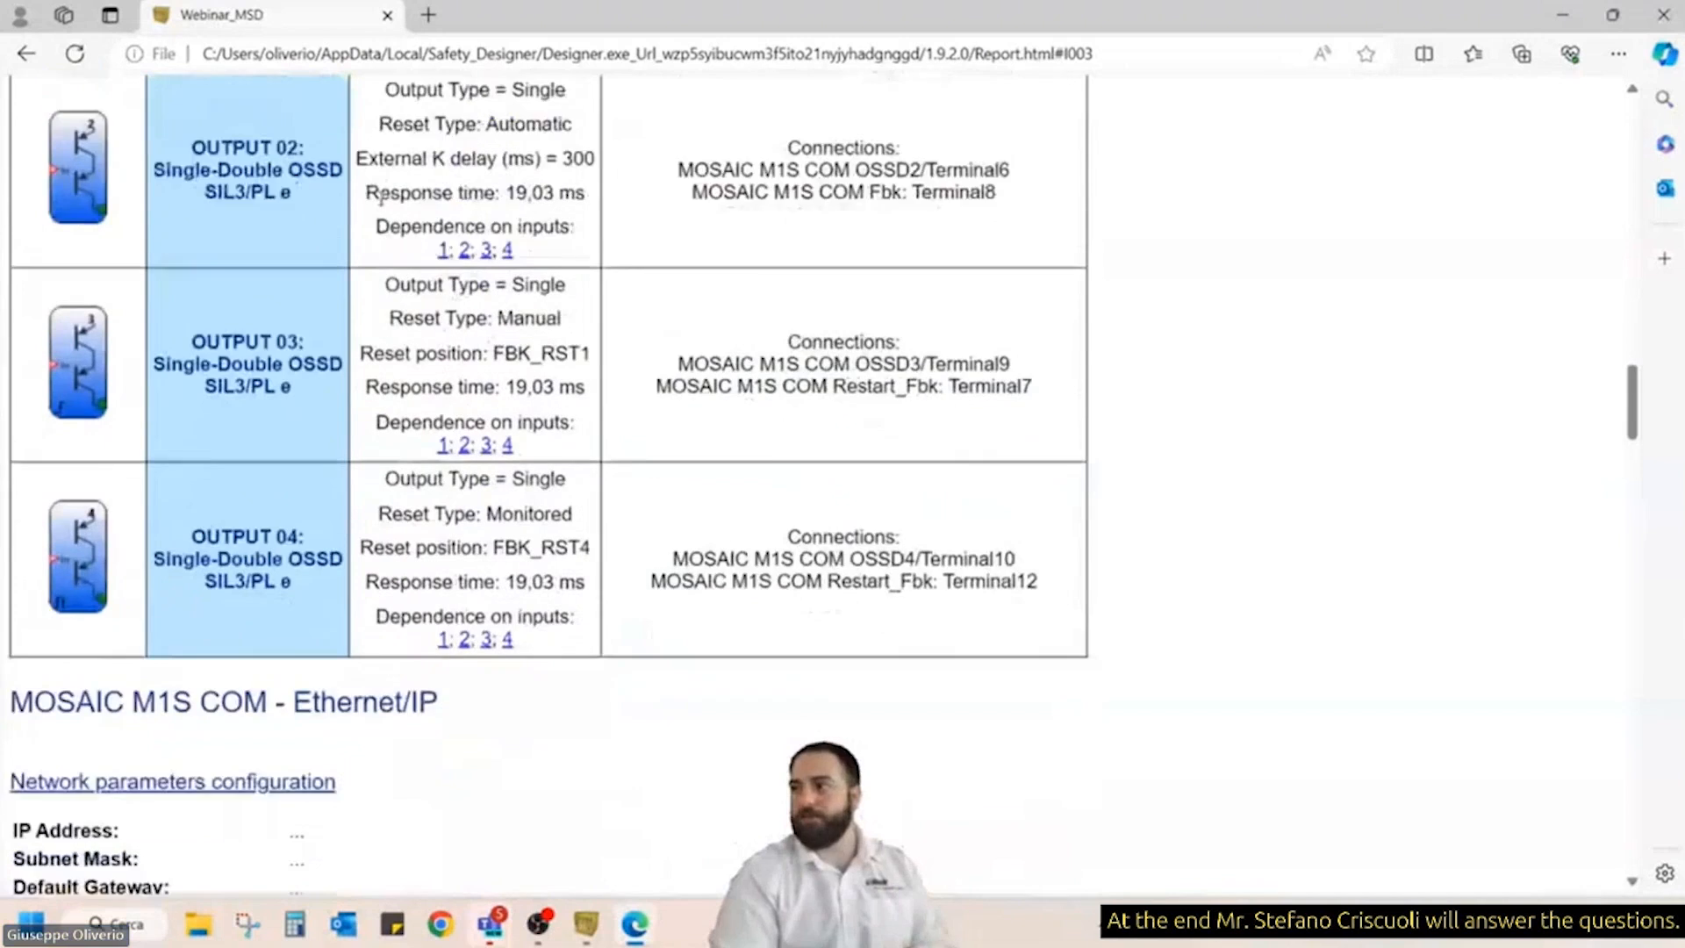
scroll(382, 205, down, 2)
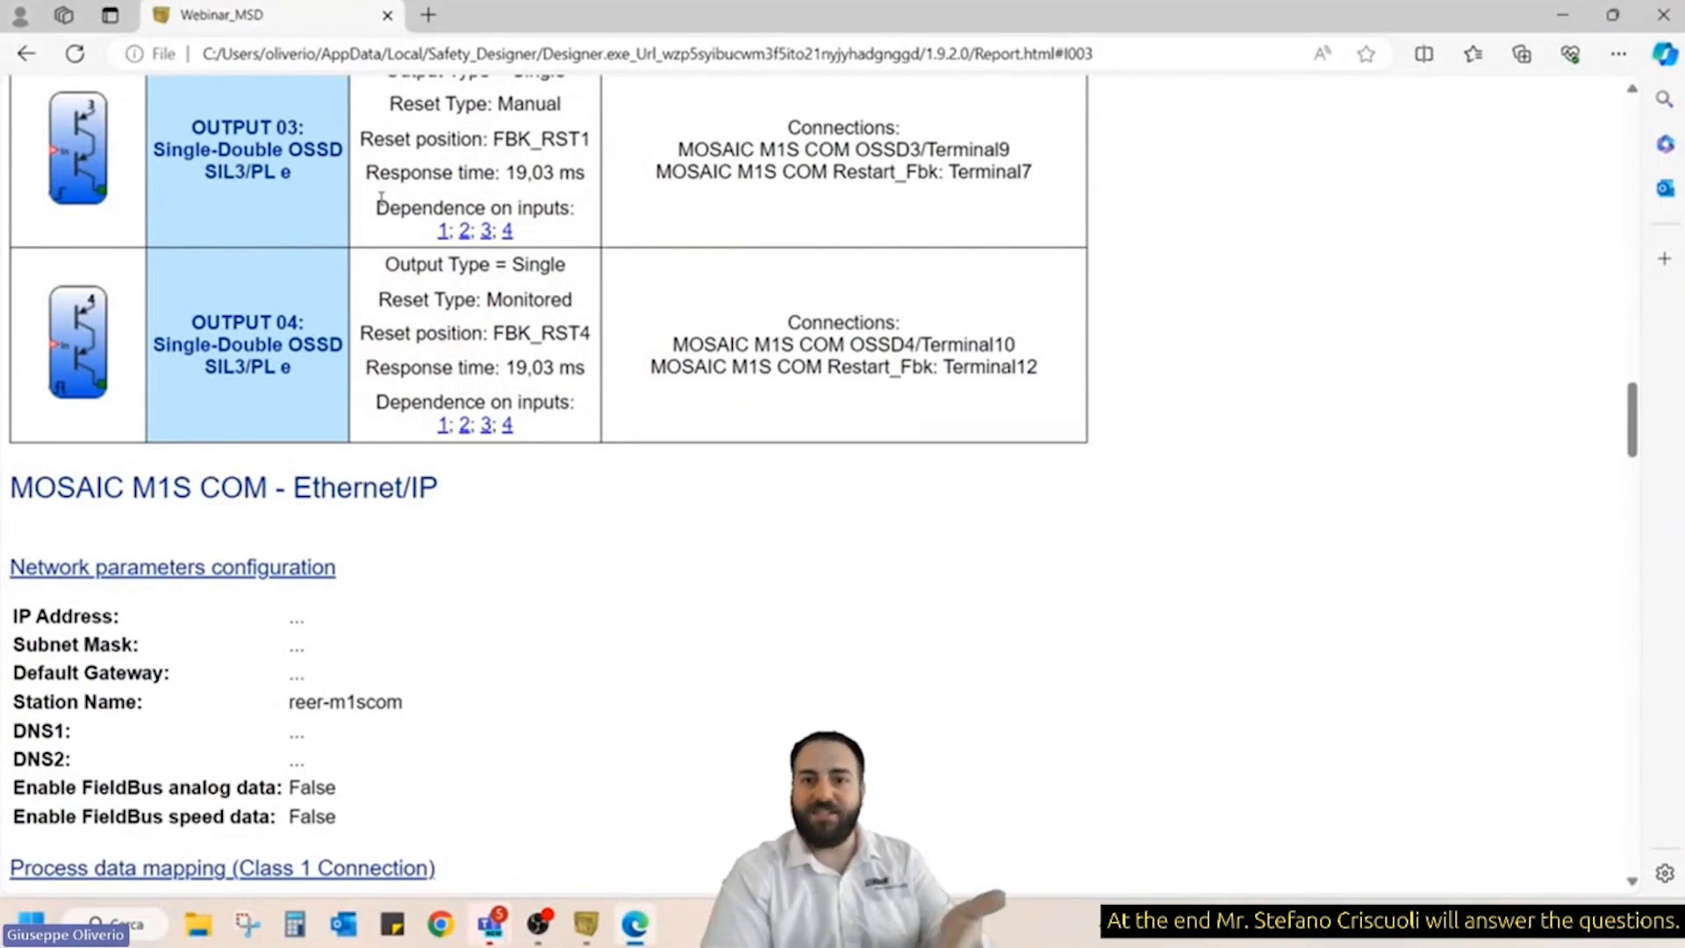
scroll(381, 198, down, 2)
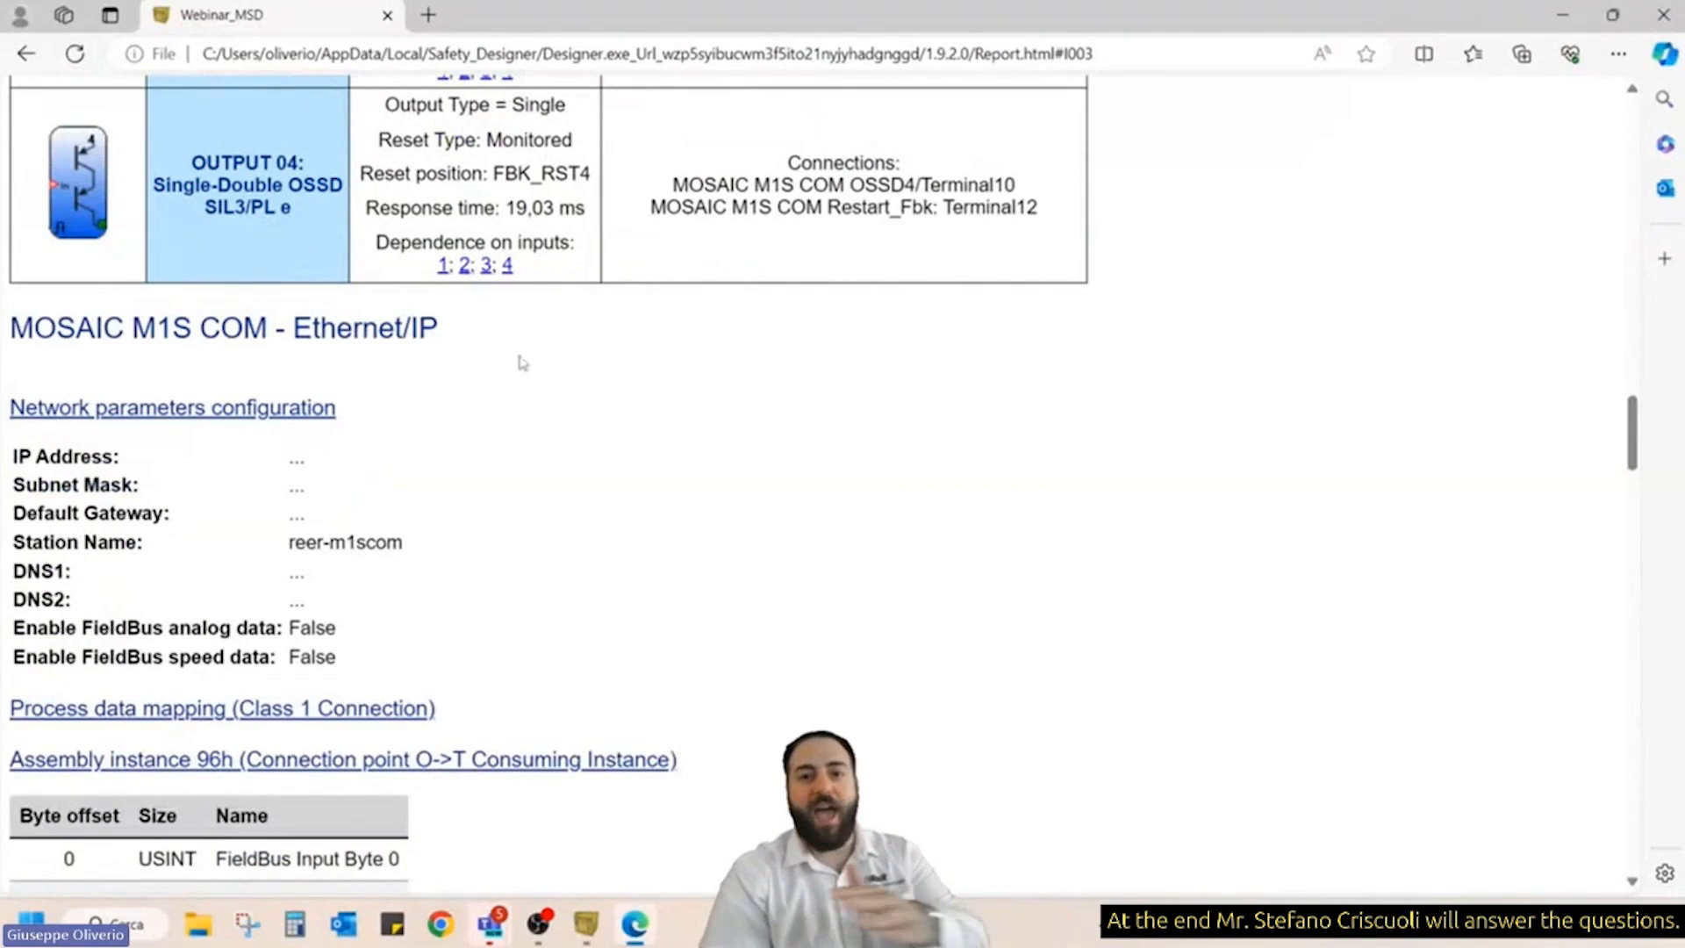
scroll(523, 363, down, 6)
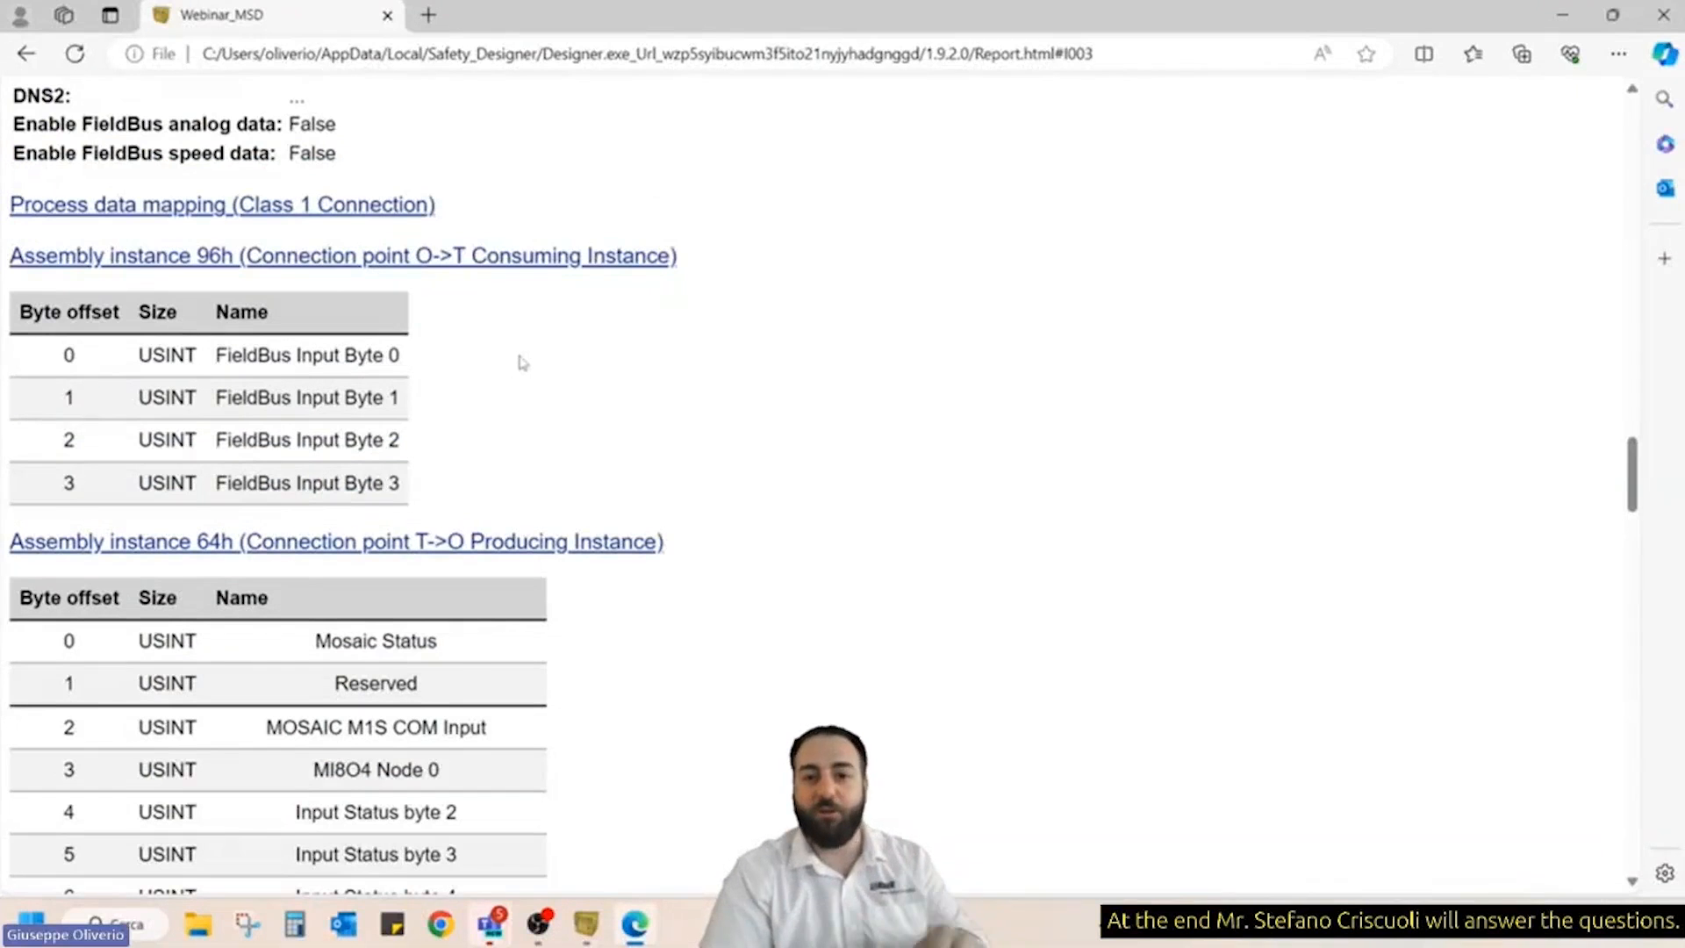
scroll(523, 362, down, 6)
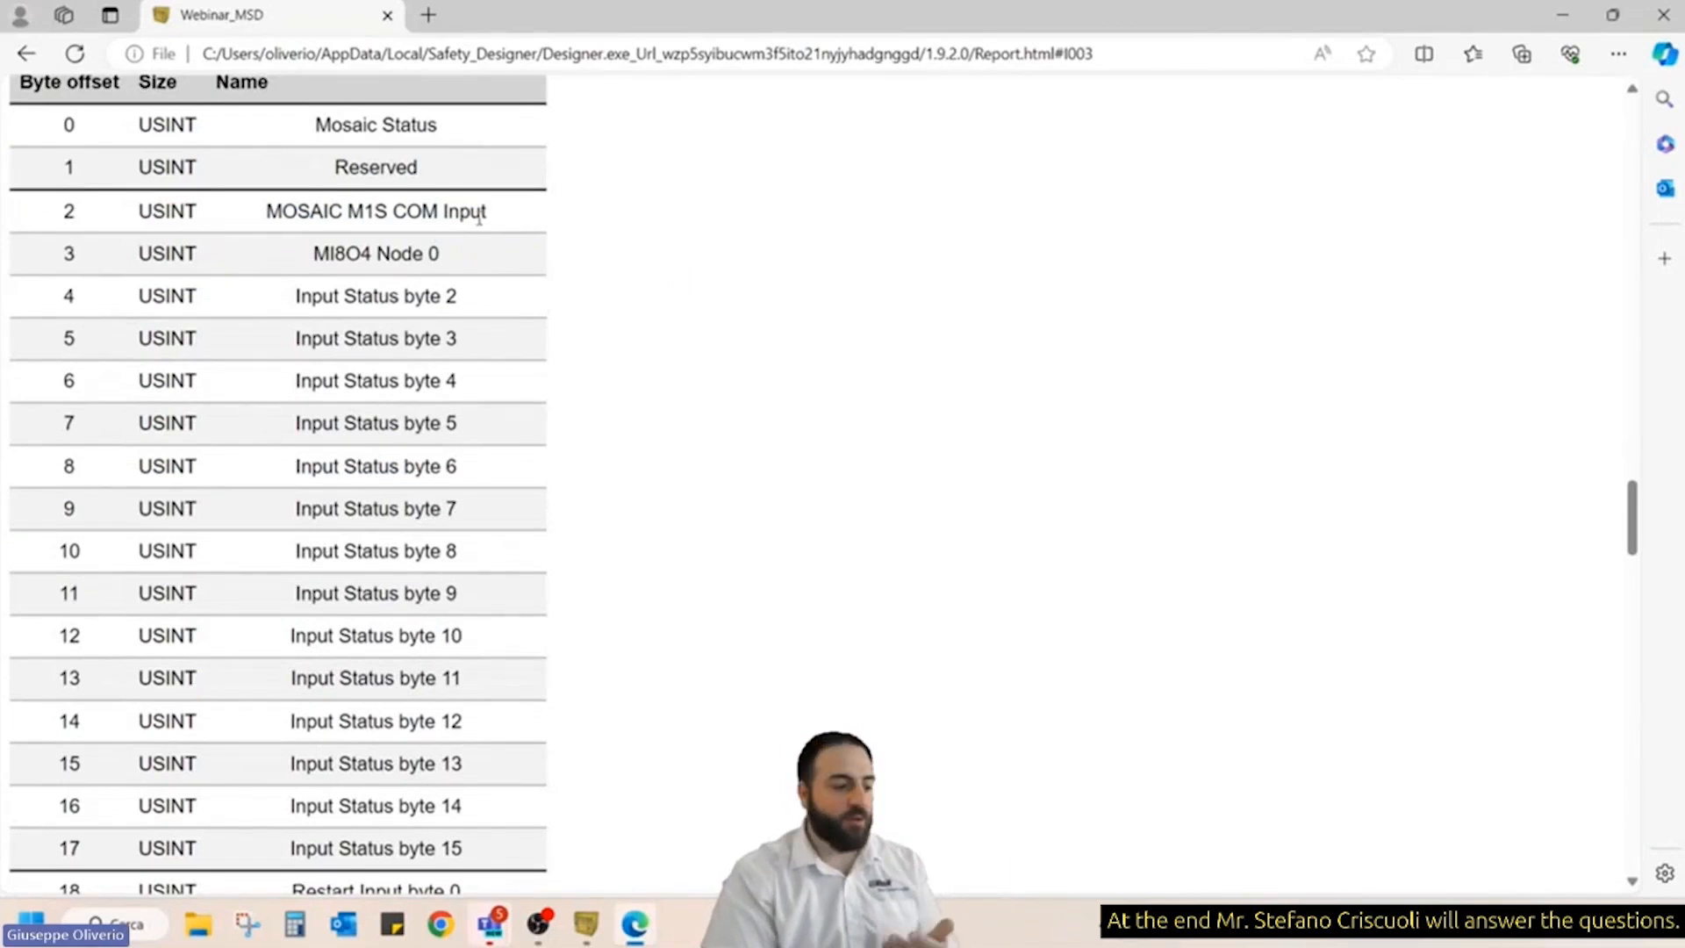
scroll(480, 219, down, 1)
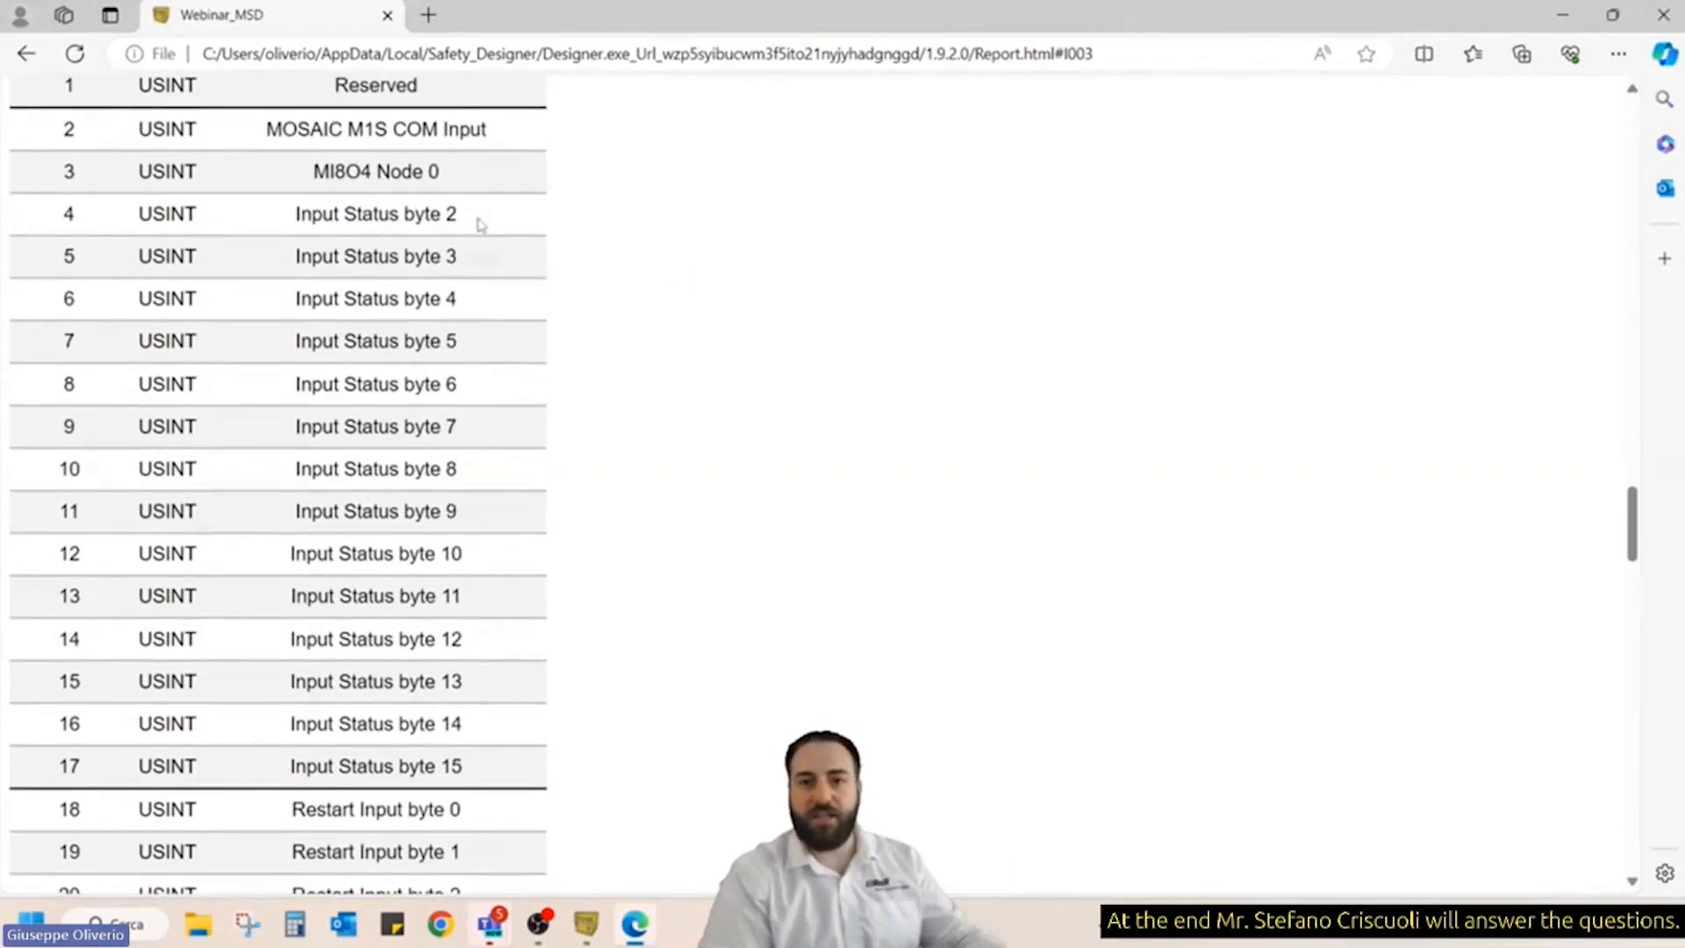
scroll(481, 224, down, 8)
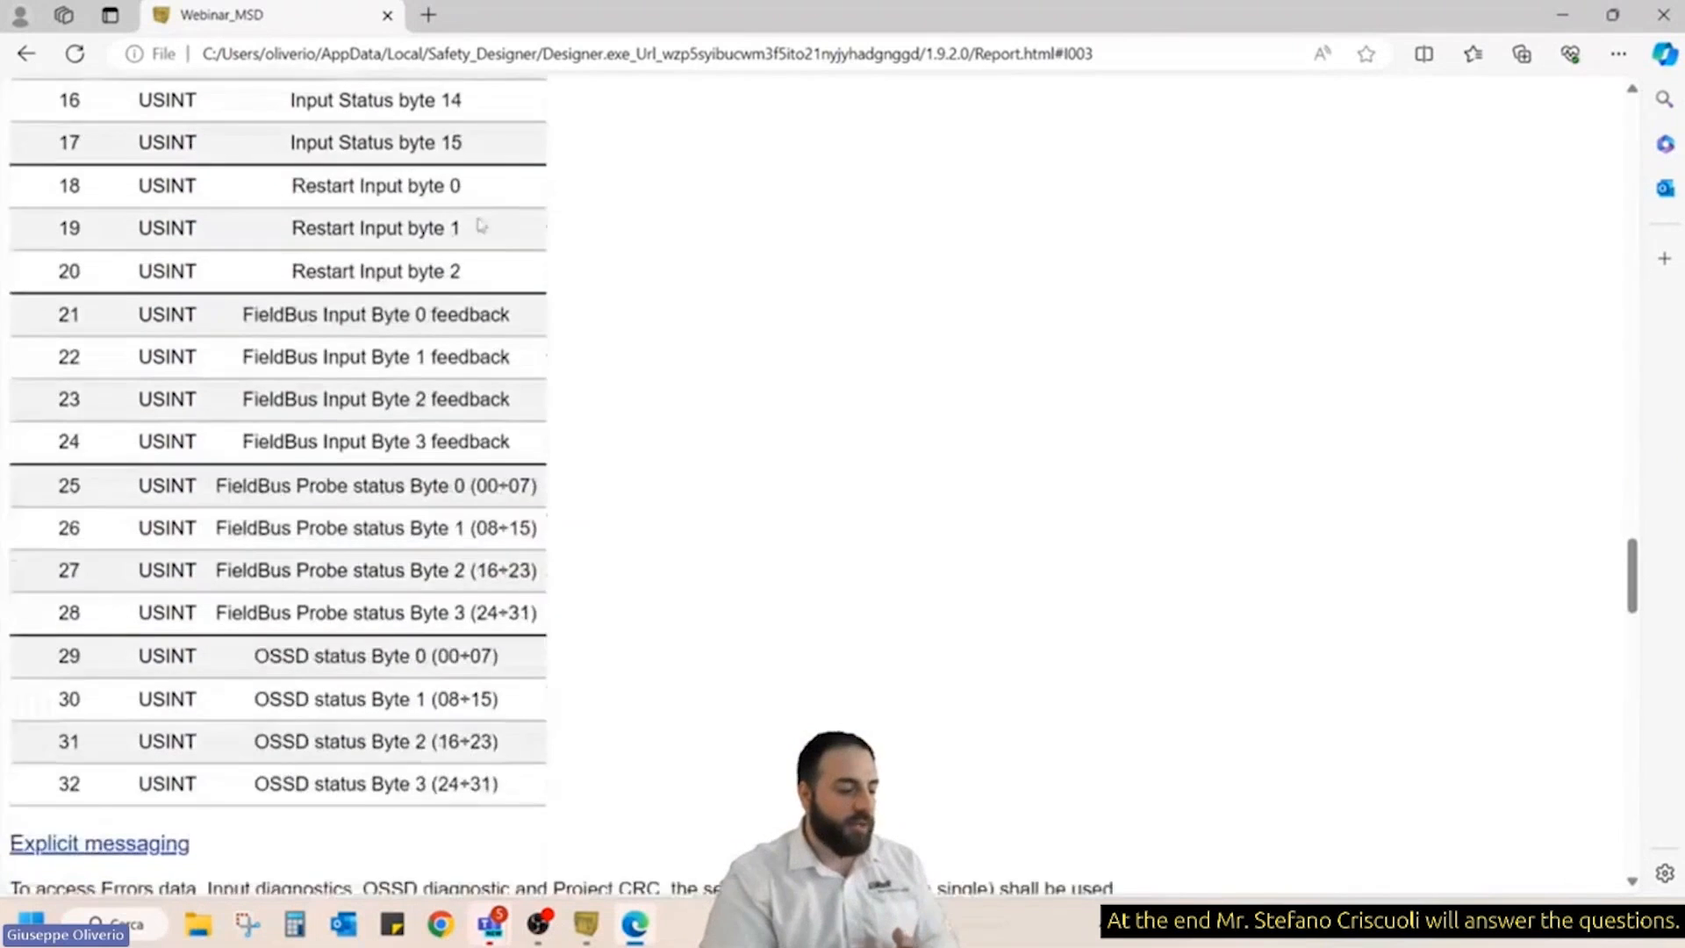
scroll(479, 224, down, 3)
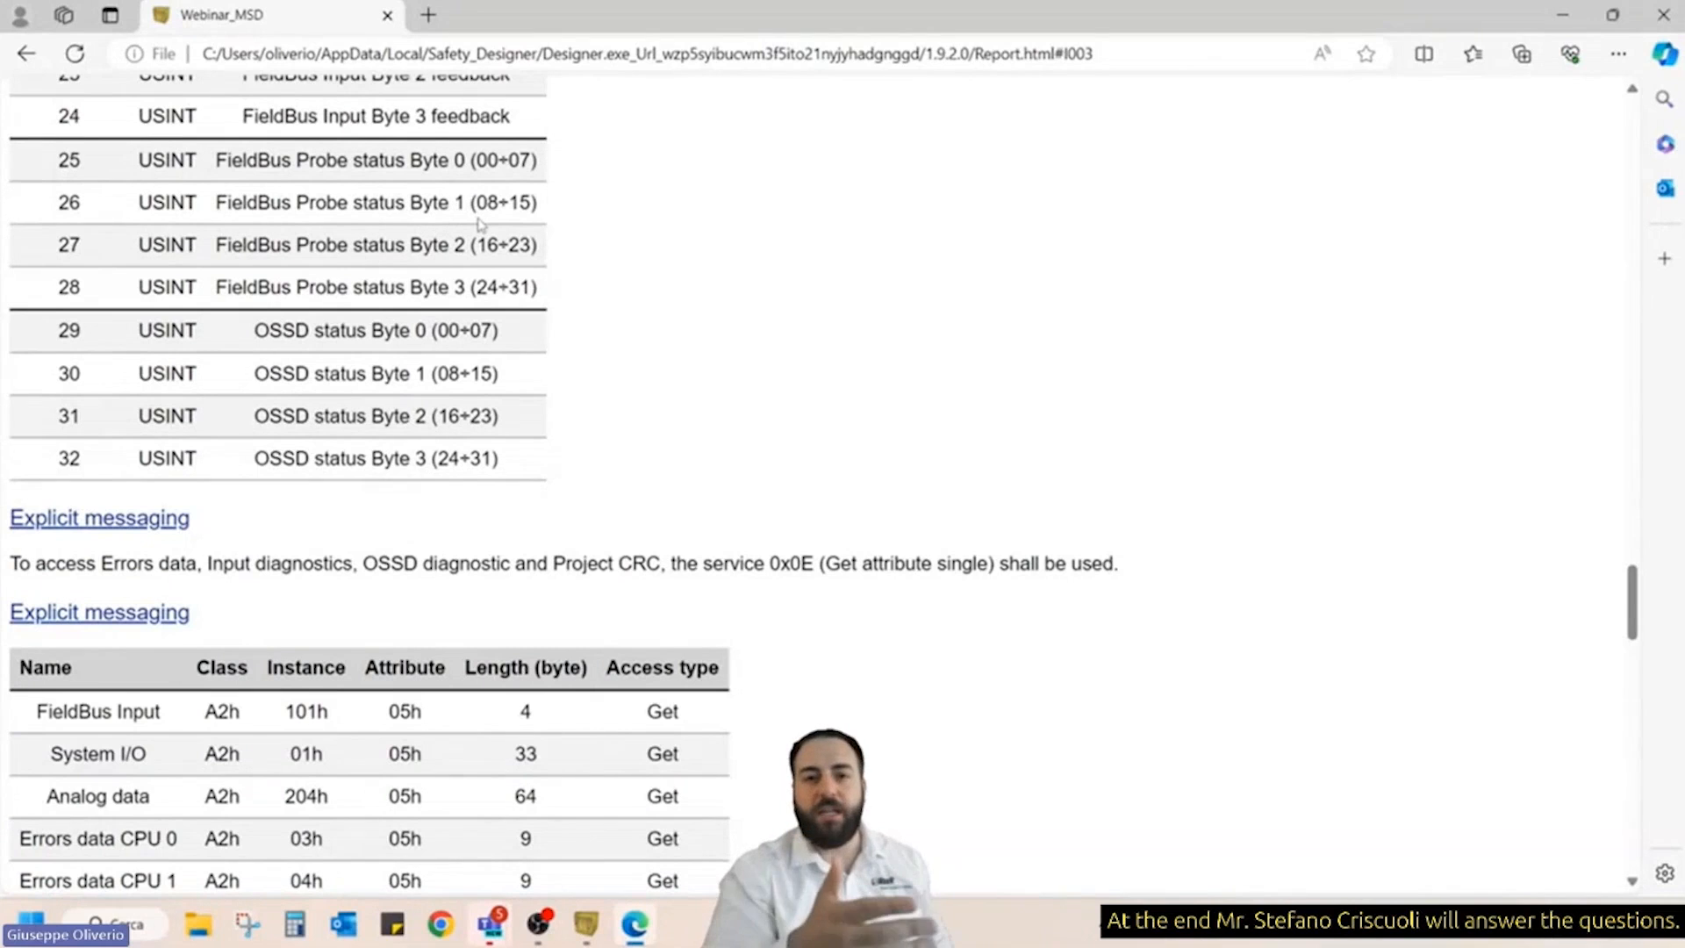
- Examine the Explicit messaging table, including its error data, input diagnostics and OSSD diagnostics entries
scroll(481, 225, down, 3)
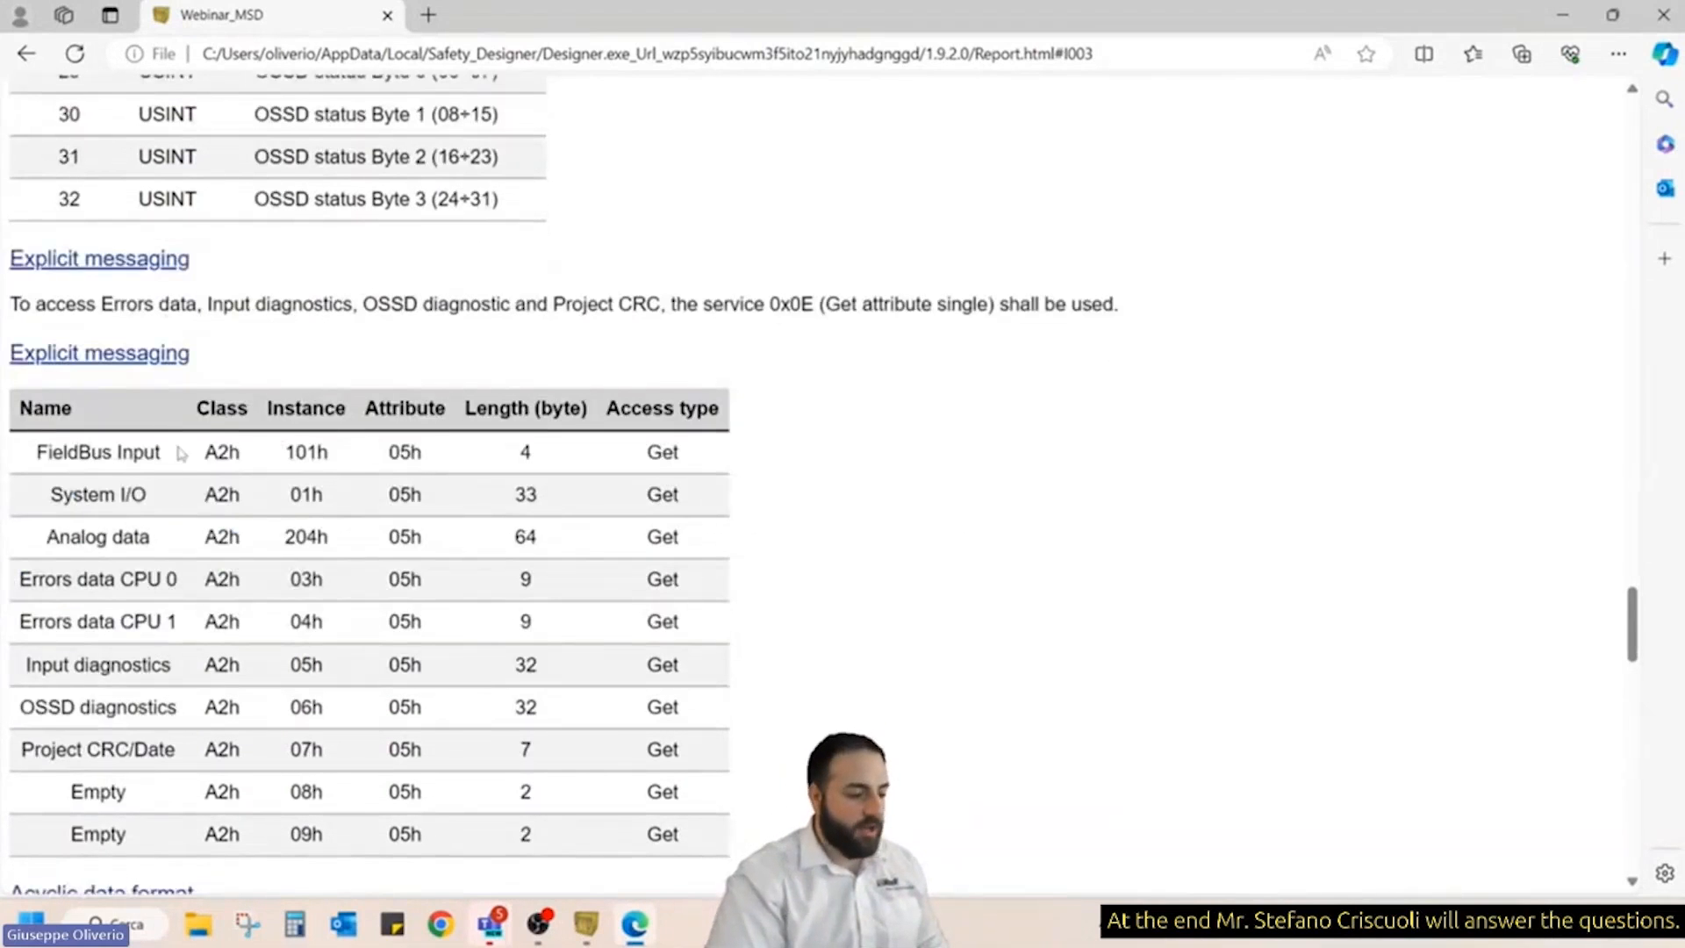
scroll(376, 462, down, 1)
scroll(376, 463, down, 2)
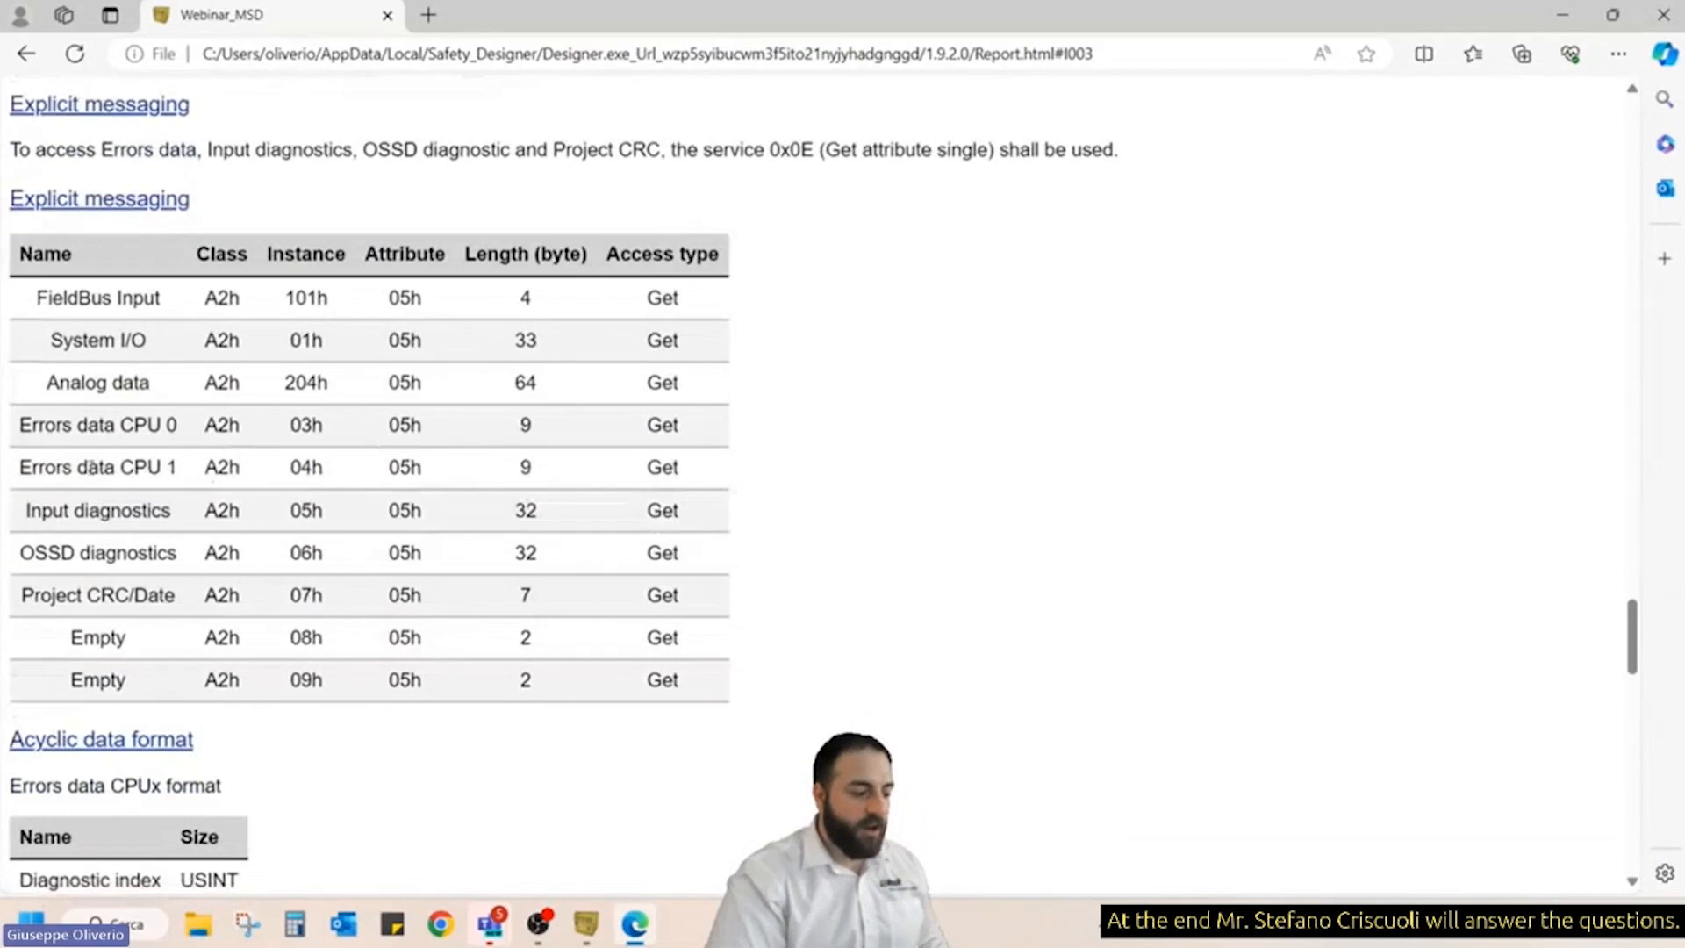
double_click(35, 512)
drag(136, 540, 331, 567)
click(90, 448)
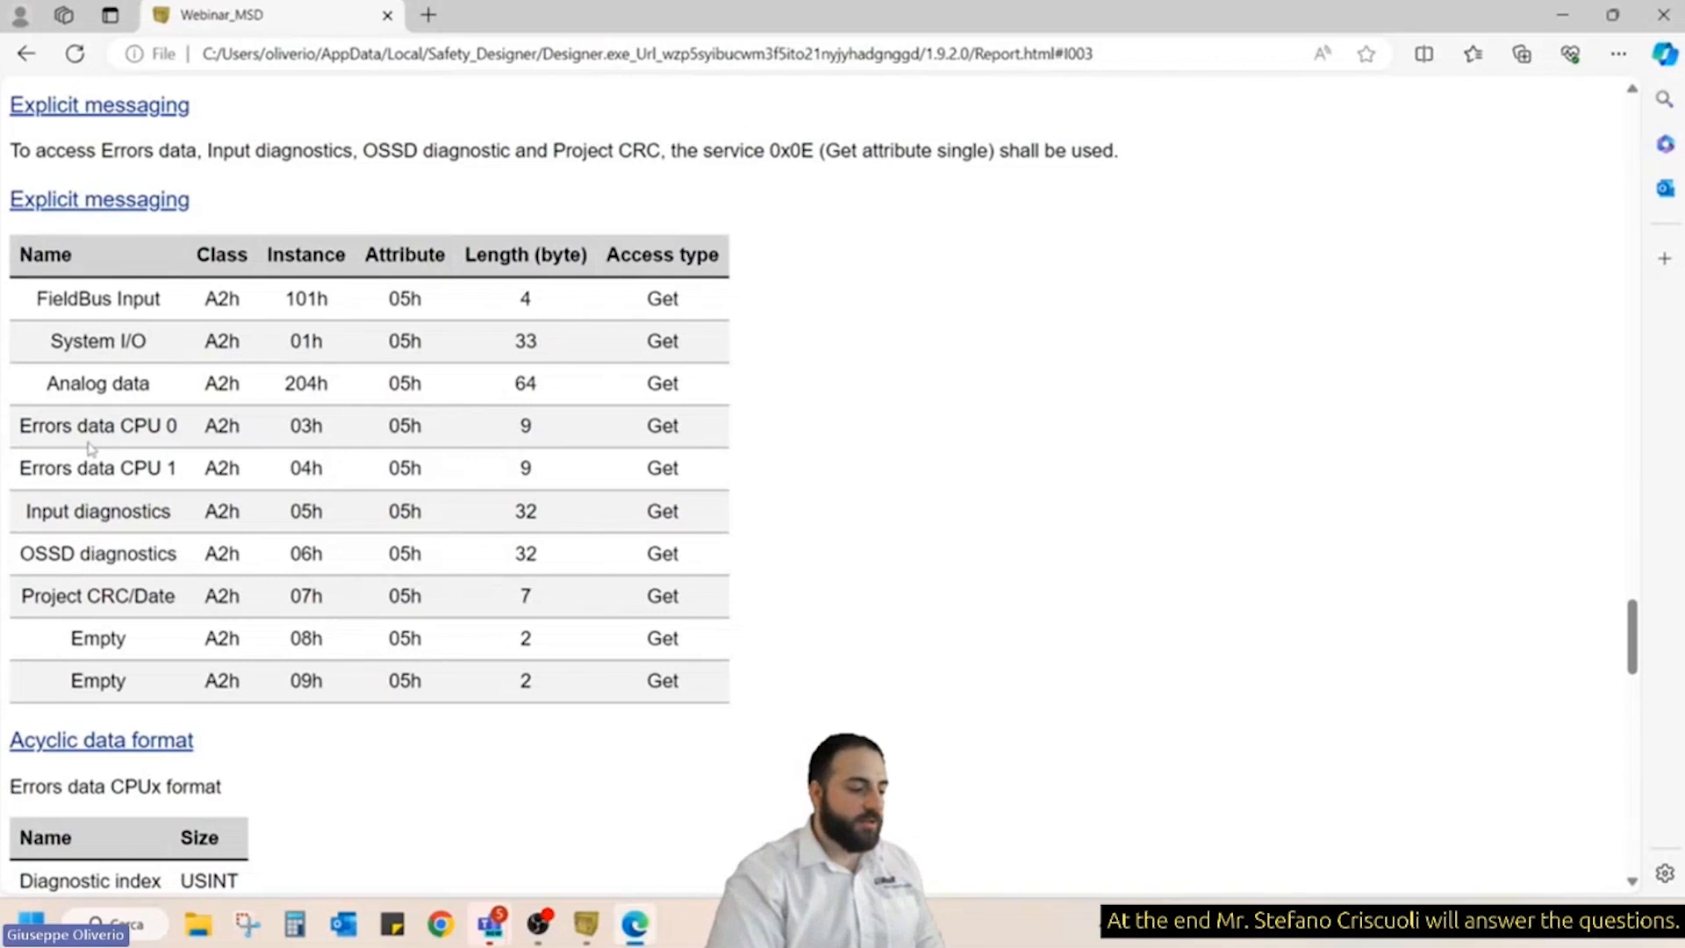
scroll(766, 504, down, 1)
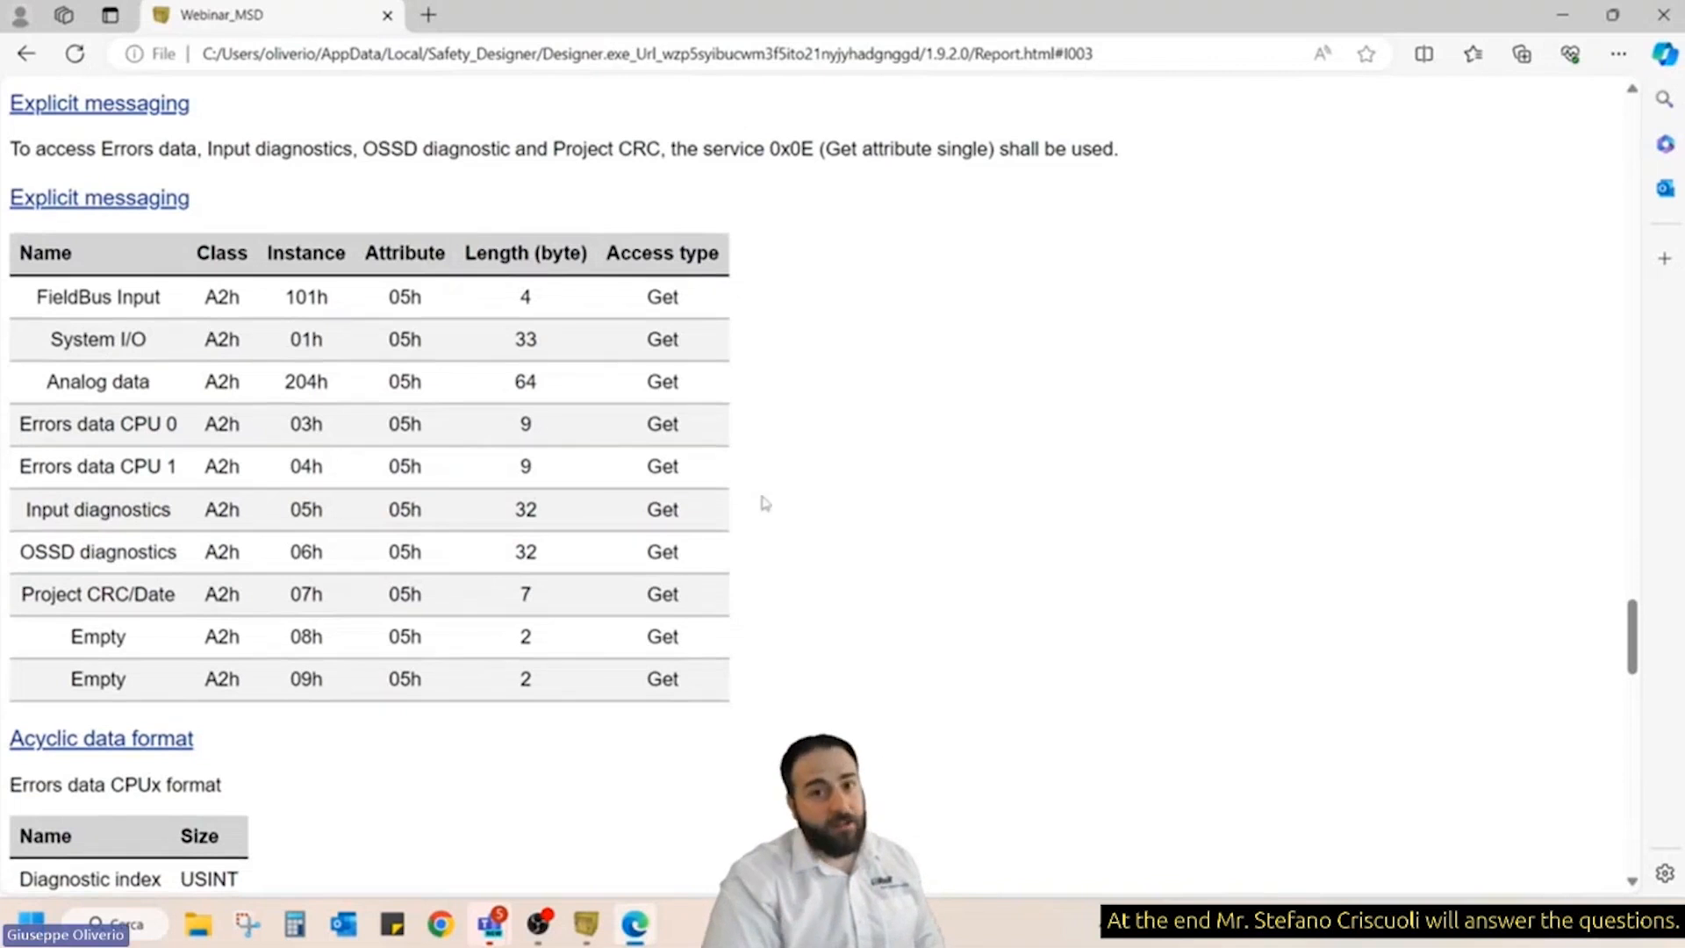
- Review the Input and OSSD diagnostic tables at the end of the report, and close the report to return to Mosaic Safety Designer
scroll(765, 504, down, 10)
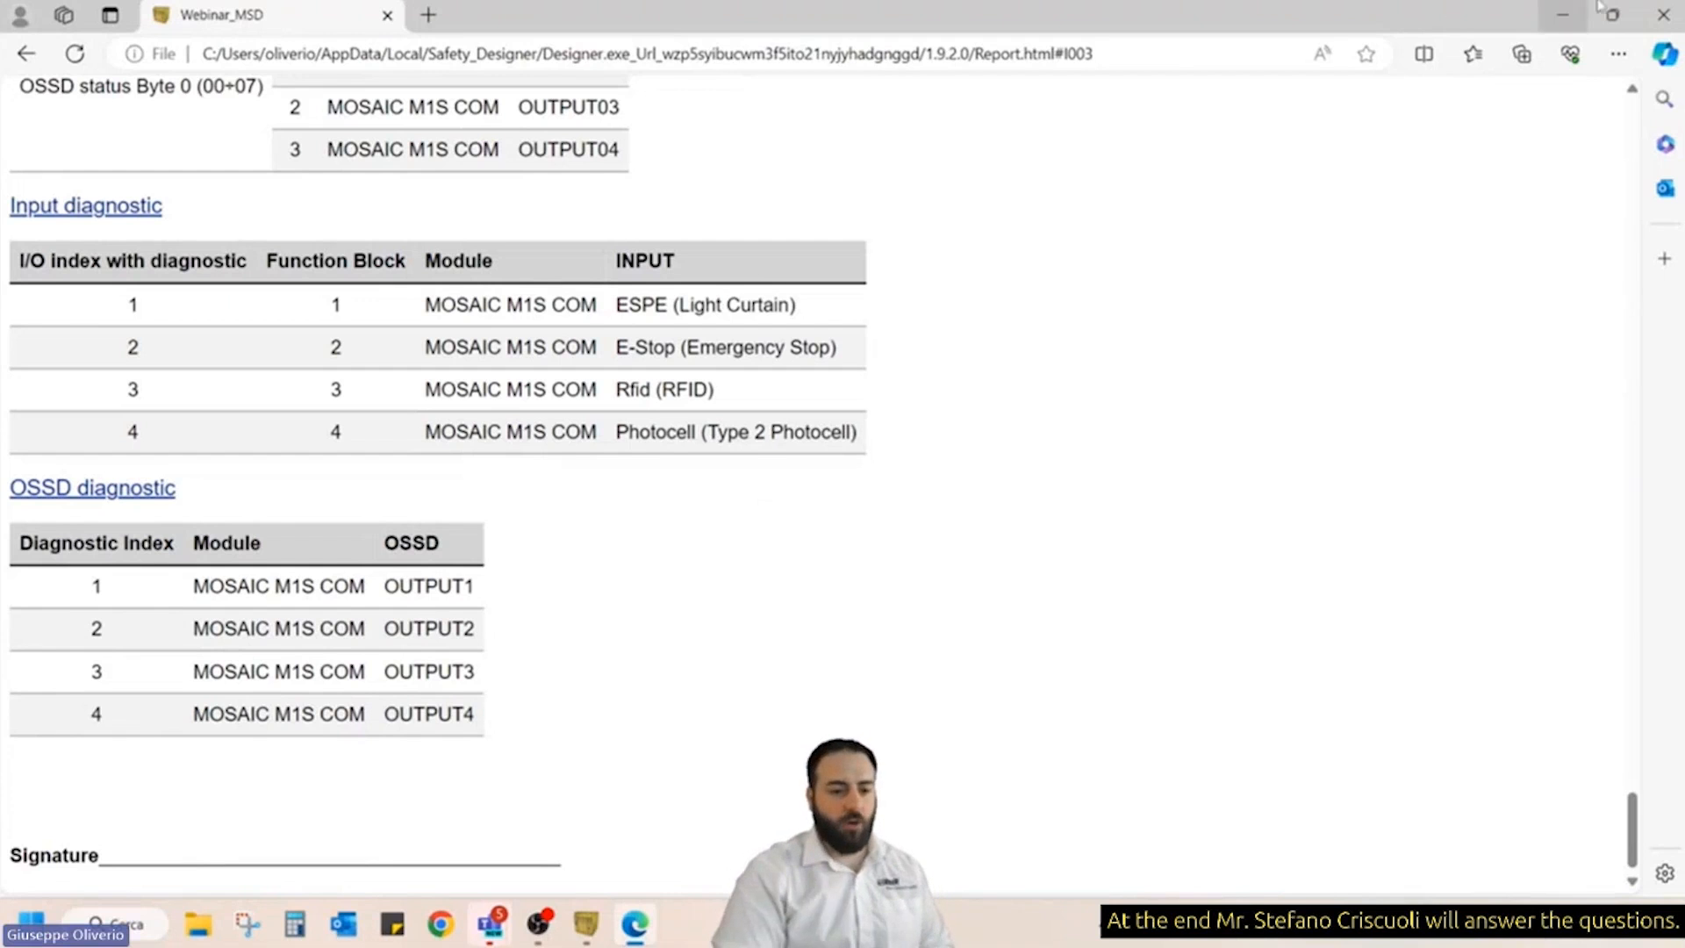
click(1661, 15)
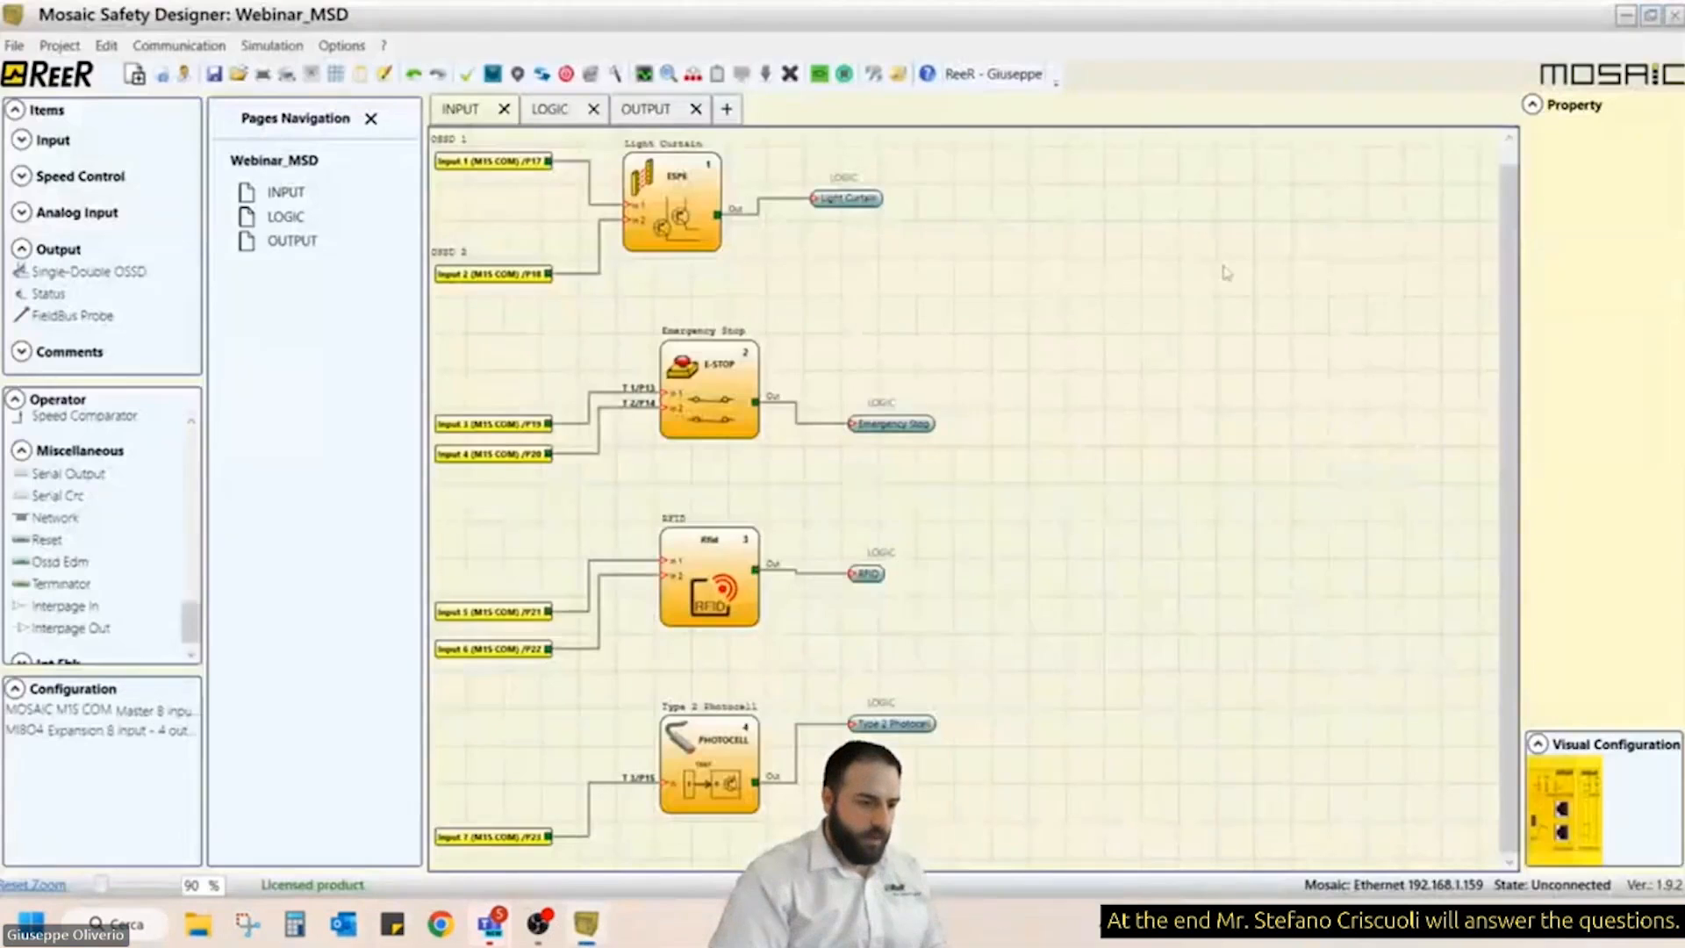